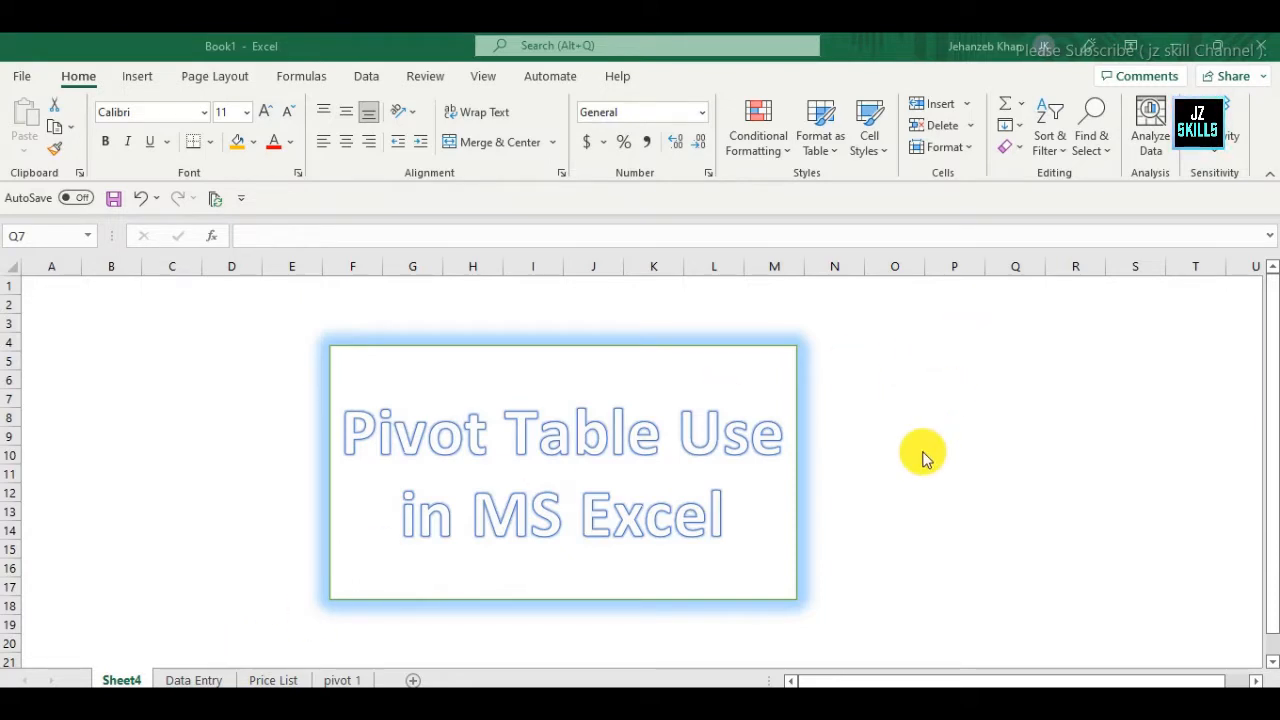
# Open the Data Entry sheet and look over its sales records
pyautogui.click(175, 680)
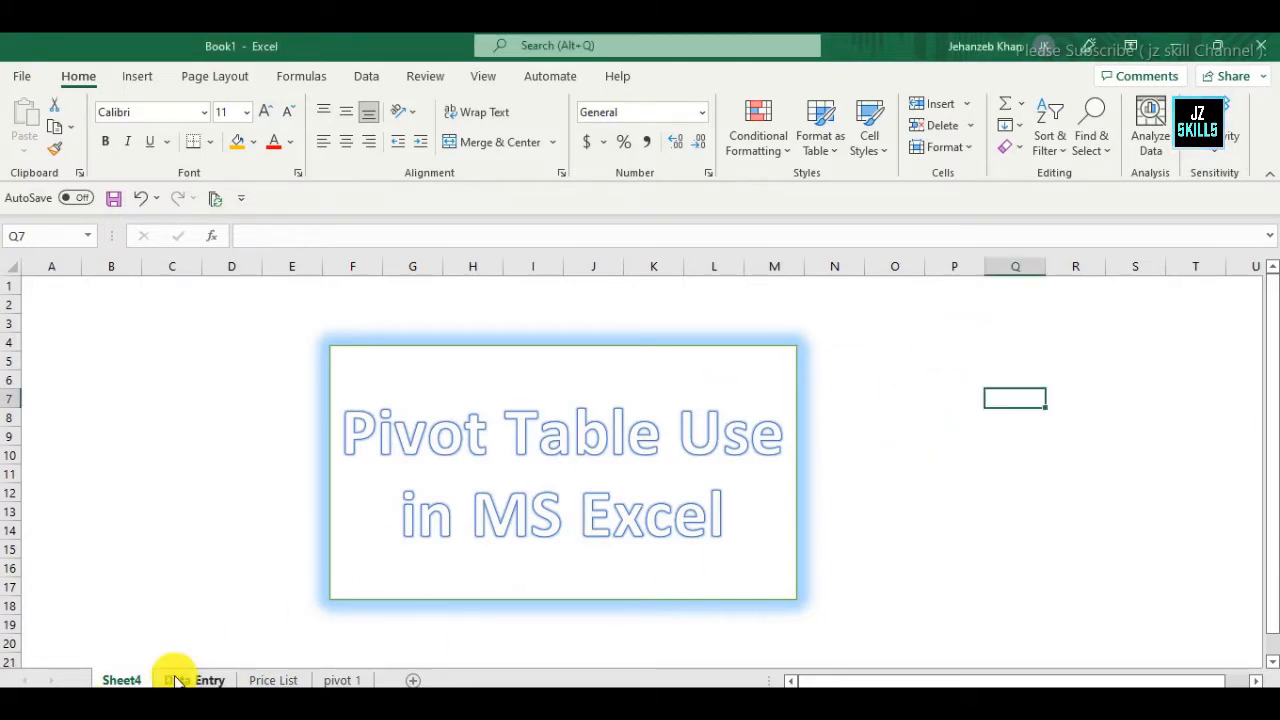
pyautogui.click(175, 680)
pyautogui.scroll(-4, 475, 422)
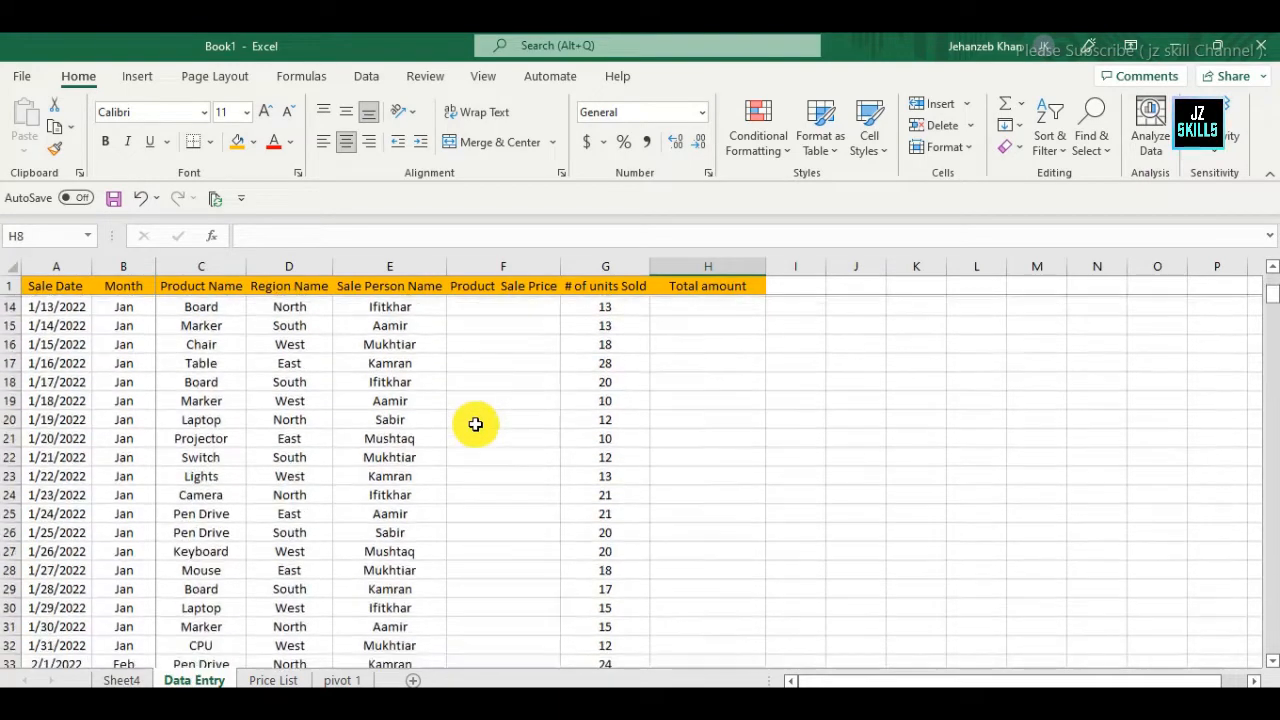
pyautogui.scroll(4, 475, 422)
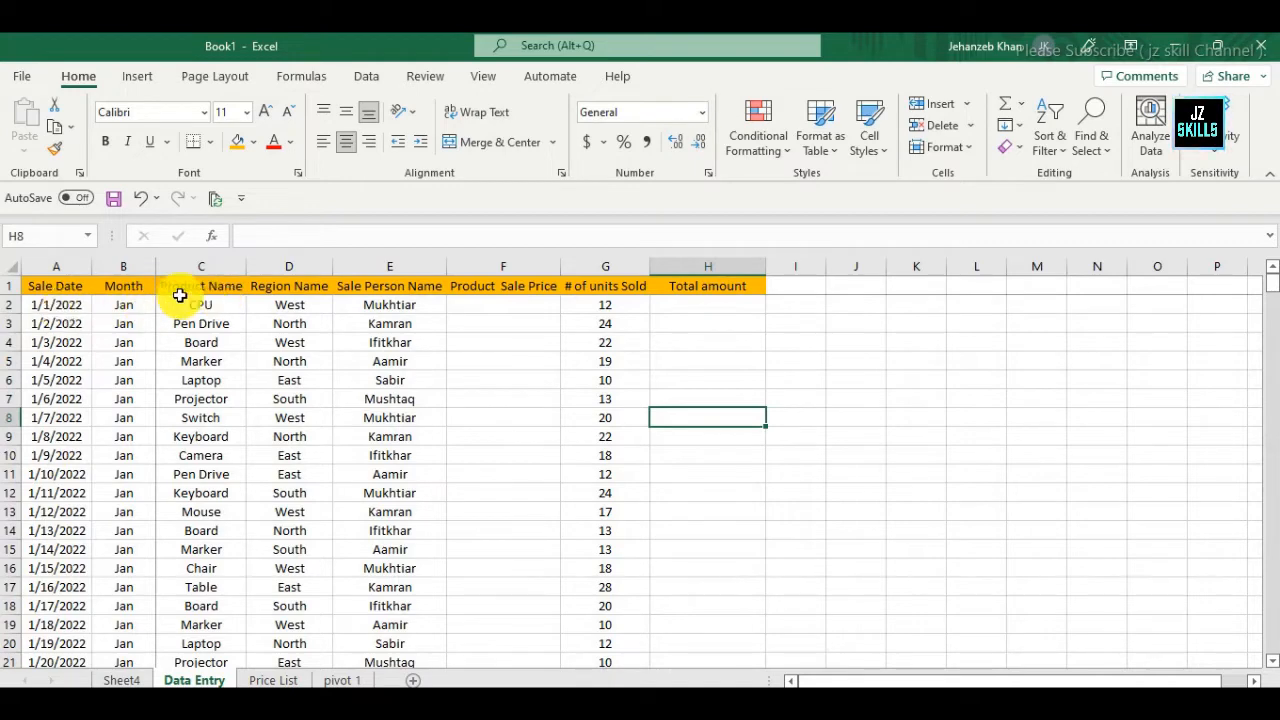
# Examine the sales table's columns from Product Name through Total amount, including region, sale person, sale price and units sold
pyautogui.moveTo(224, 288); pyautogui.dragTo(226, 417)
pyautogui.moveTo(314, 292); pyautogui.dragTo(272, 510)
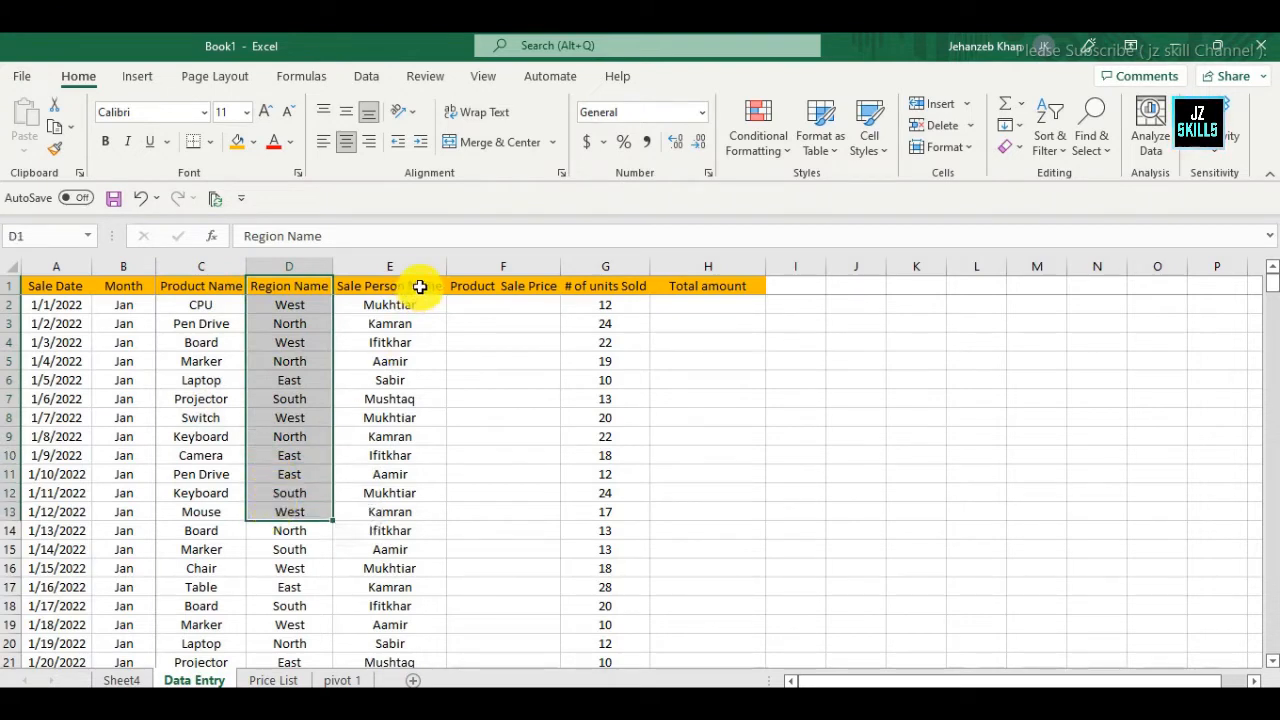
pyautogui.moveTo(420, 287); pyautogui.dragTo(367, 527)
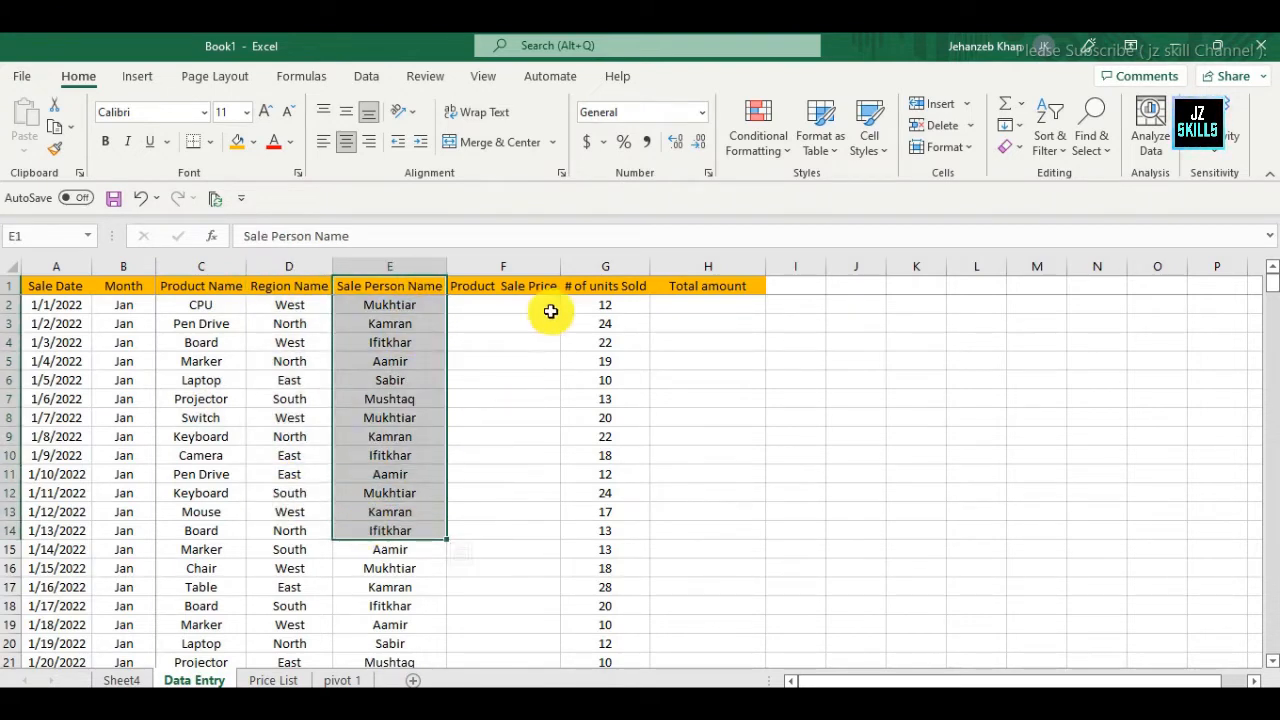
pyautogui.moveTo(531, 287); pyautogui.dragTo(505, 455)
pyautogui.click(466, 302)
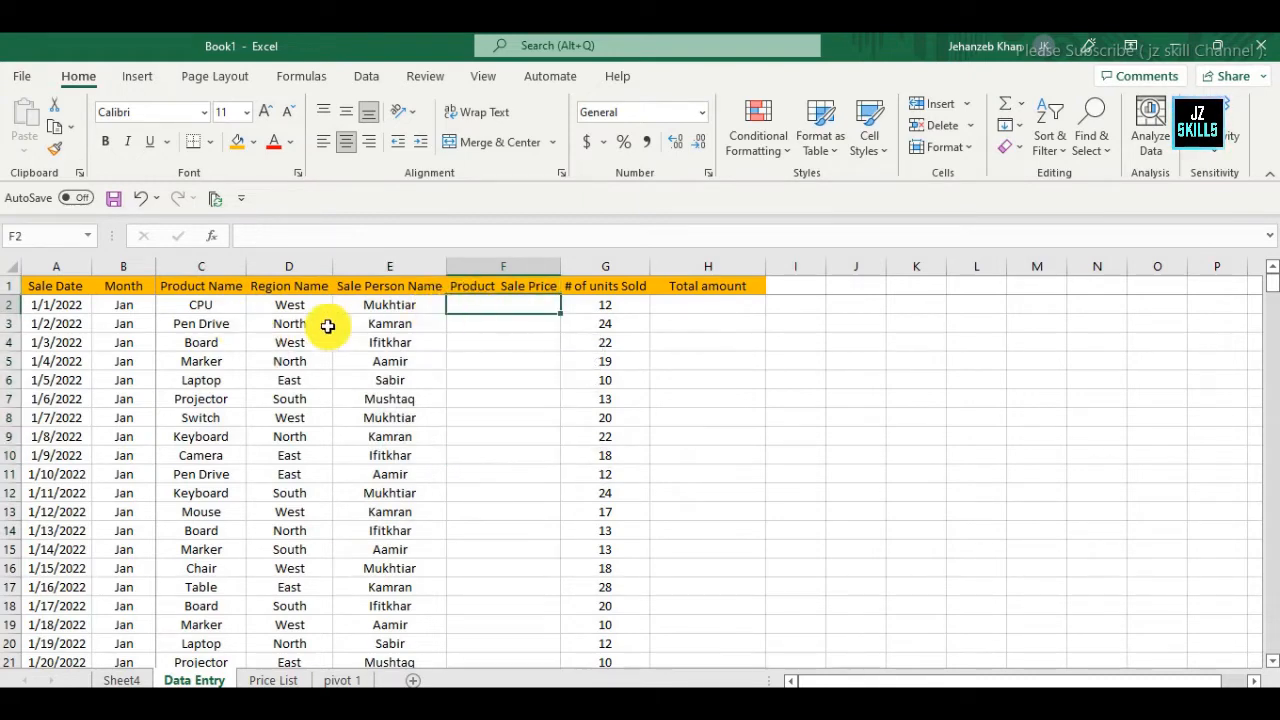
pyautogui.click(628, 288)
pyautogui.moveTo(628, 288); pyautogui.dragTo(590, 543)
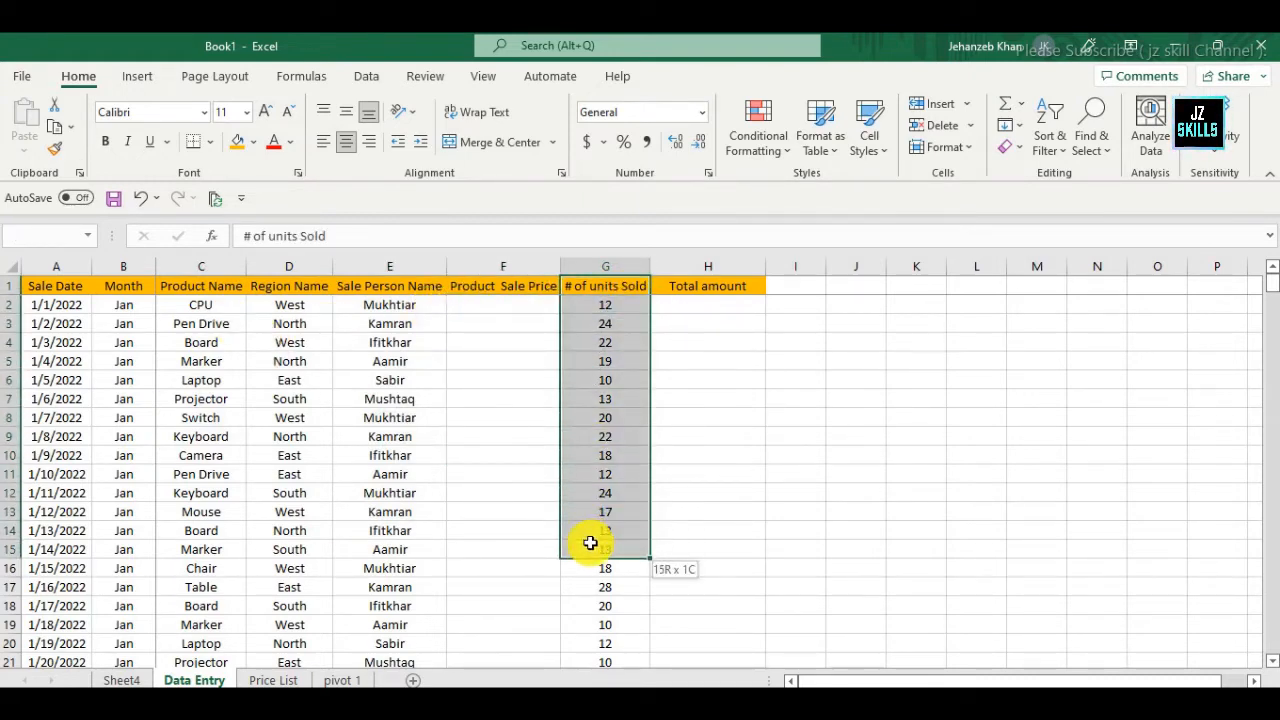
pyautogui.moveTo(608, 306); pyautogui.dragTo(214, 297)
pyautogui.click(214, 300)
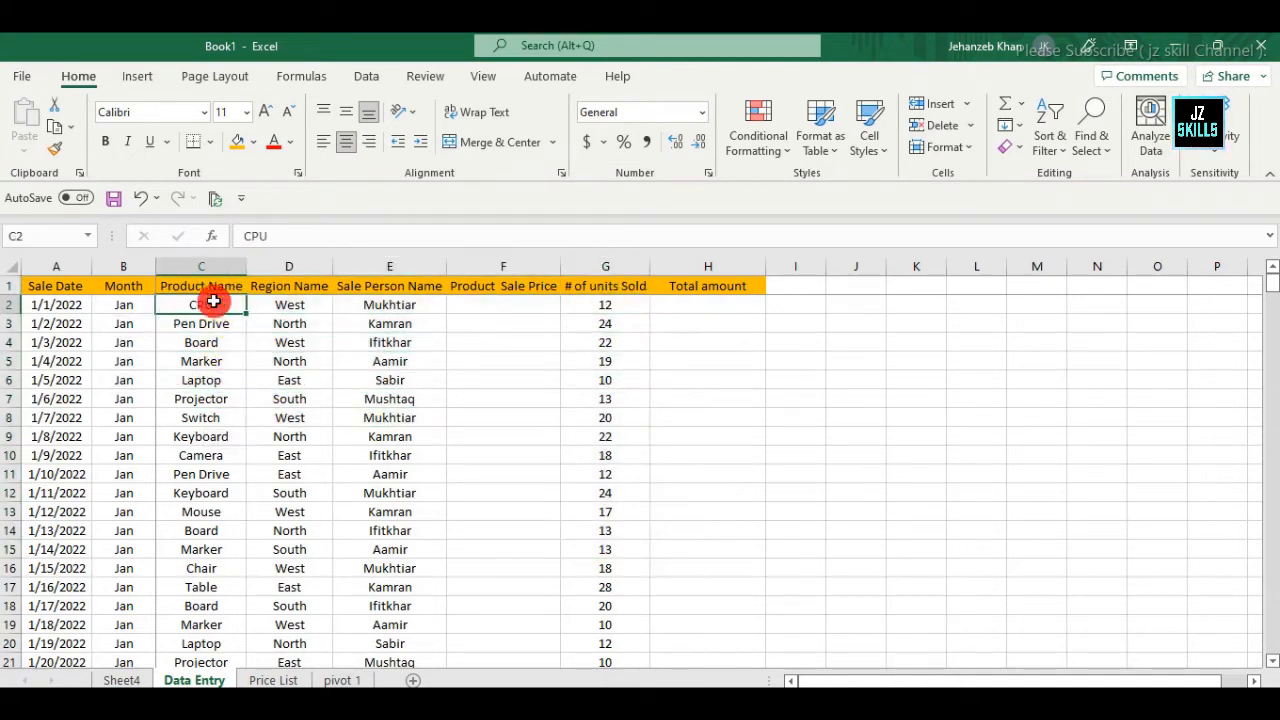
pyautogui.click(615, 322)
pyautogui.moveTo(720, 286); pyautogui.dragTo(711, 555)
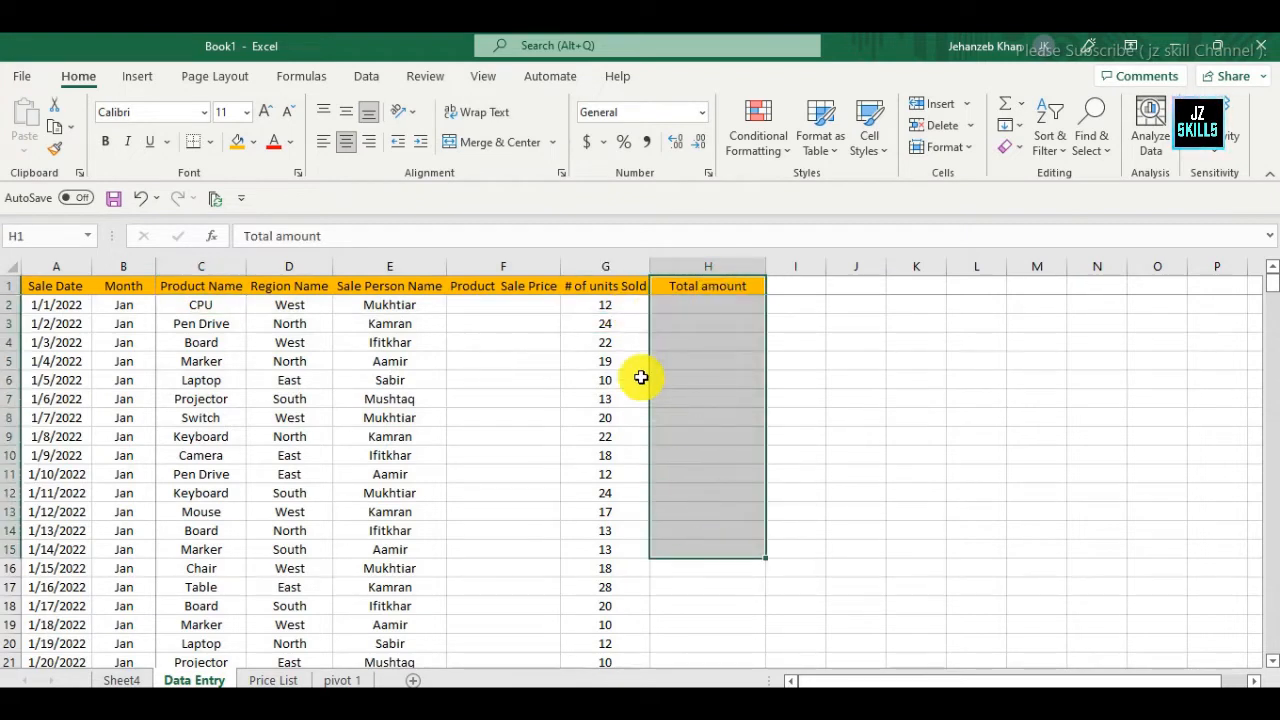
pyautogui.click(622, 308)
pyautogui.click(503, 303)
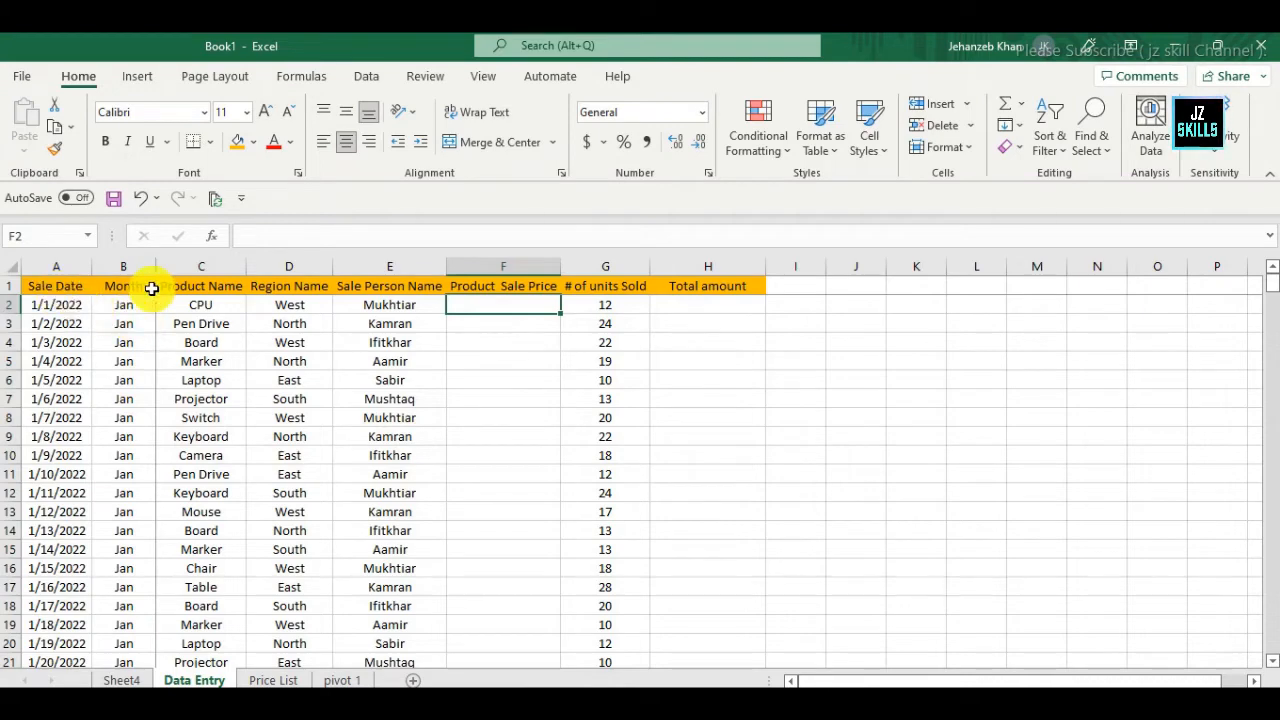
# Review the records and the blank Product Sale Price and Total amount columns
pyautogui.scroll(-4, 337, 509)
pyautogui.scroll(4, 337, 509)
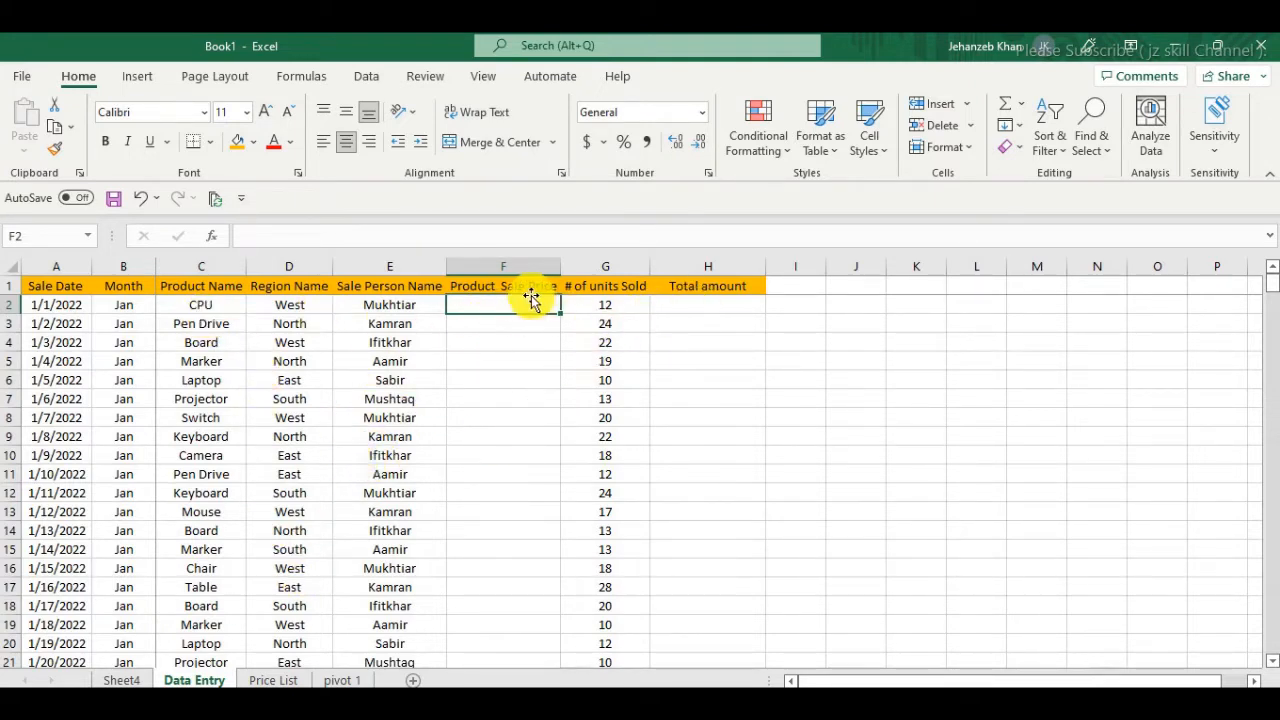
pyautogui.moveTo(518, 306); pyautogui.dragTo(505, 530)
pyautogui.moveTo(737, 309); pyautogui.dragTo(727, 598)
pyautogui.moveTo(520, 306); pyautogui.dragTo(517, 517)
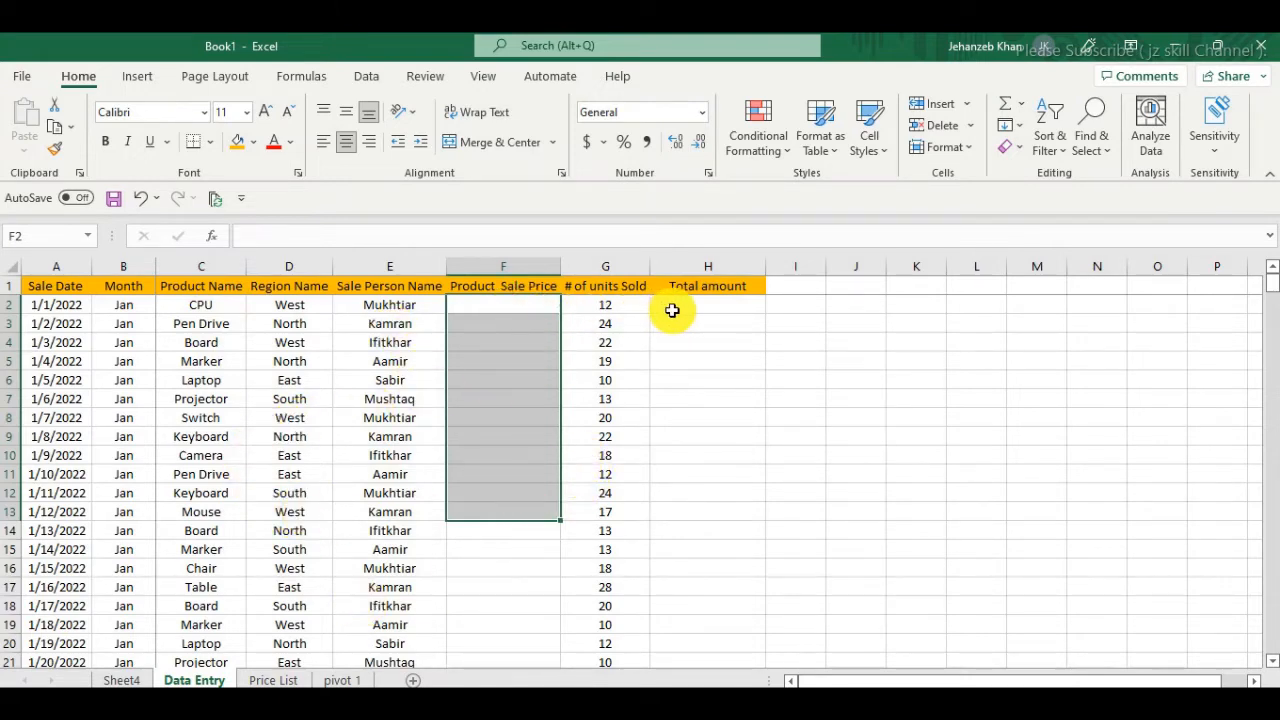
# Inspect the Month formula in B2 and its reference to the sale date in A2
pyautogui.click(126, 305)
pyautogui.click(57, 305)
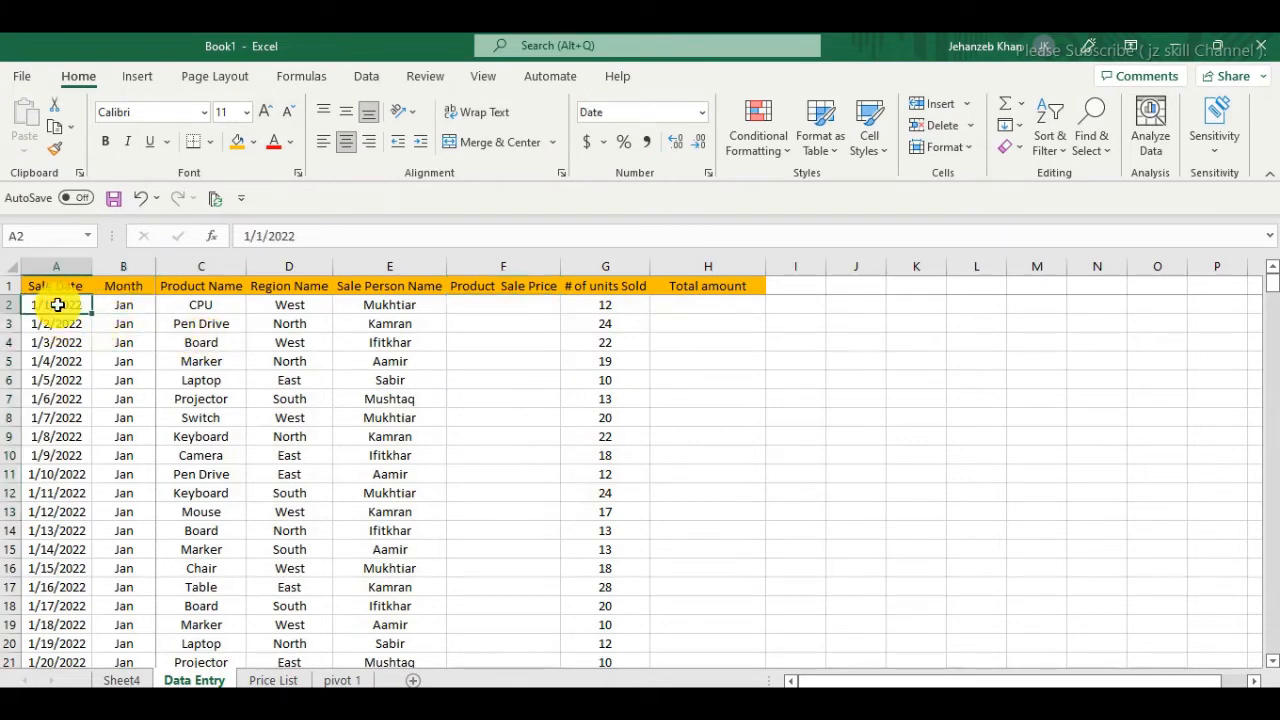
pyautogui.click(123, 305)
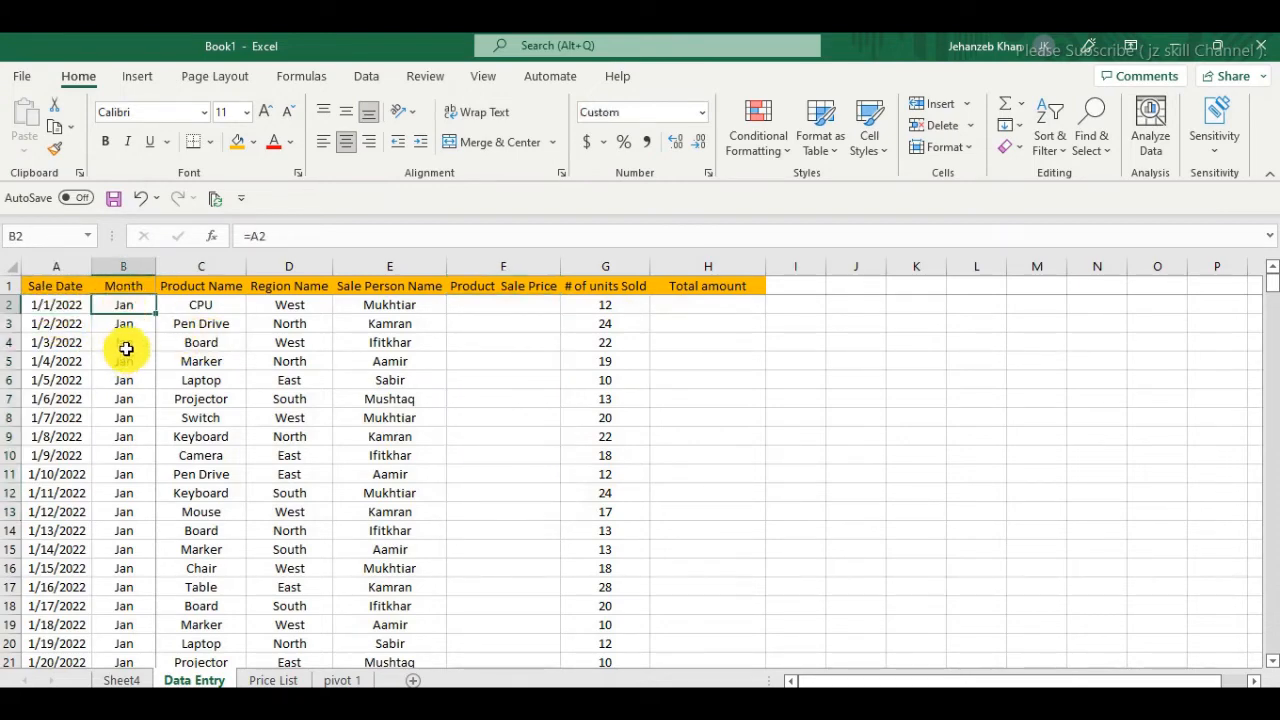
pyautogui.scroll(-4, 126, 345)
pyautogui.scroll(4, 127, 342)
pyautogui.click(258, 236)
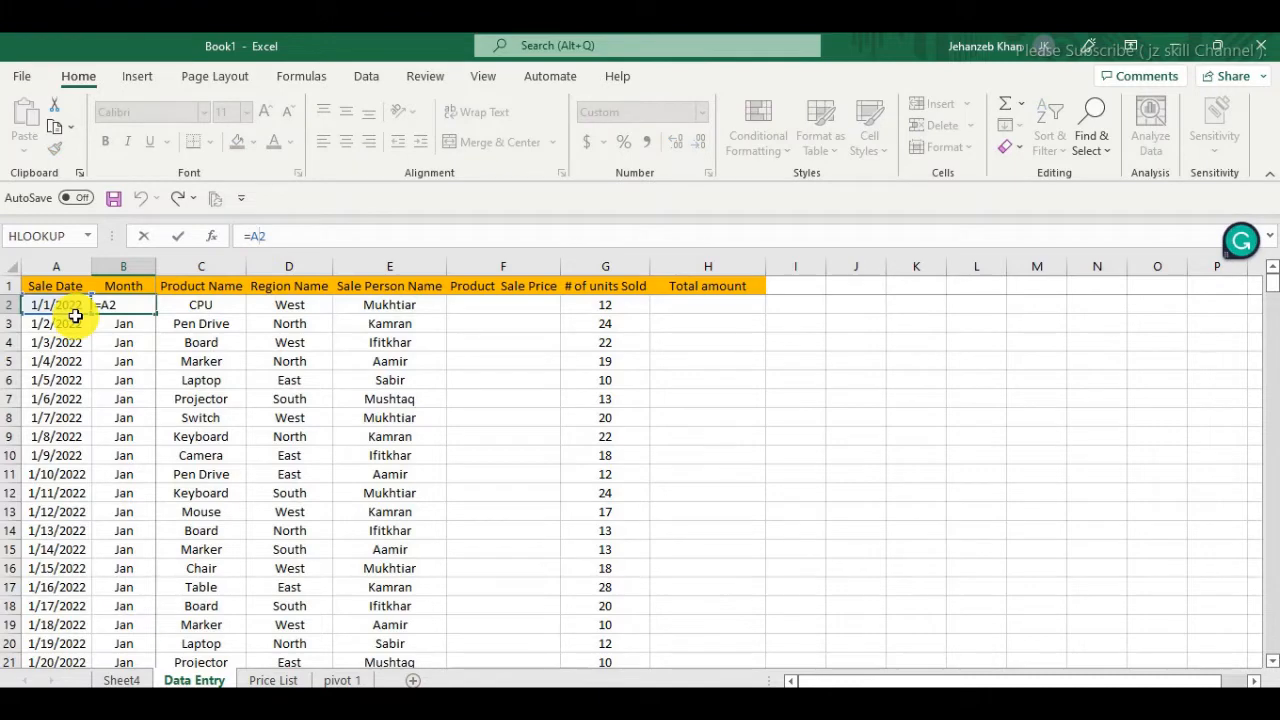
pyautogui.press('Return')
# Apply the custom number format mmm to the Month cell B2
pyautogui.rightClick(137, 311)
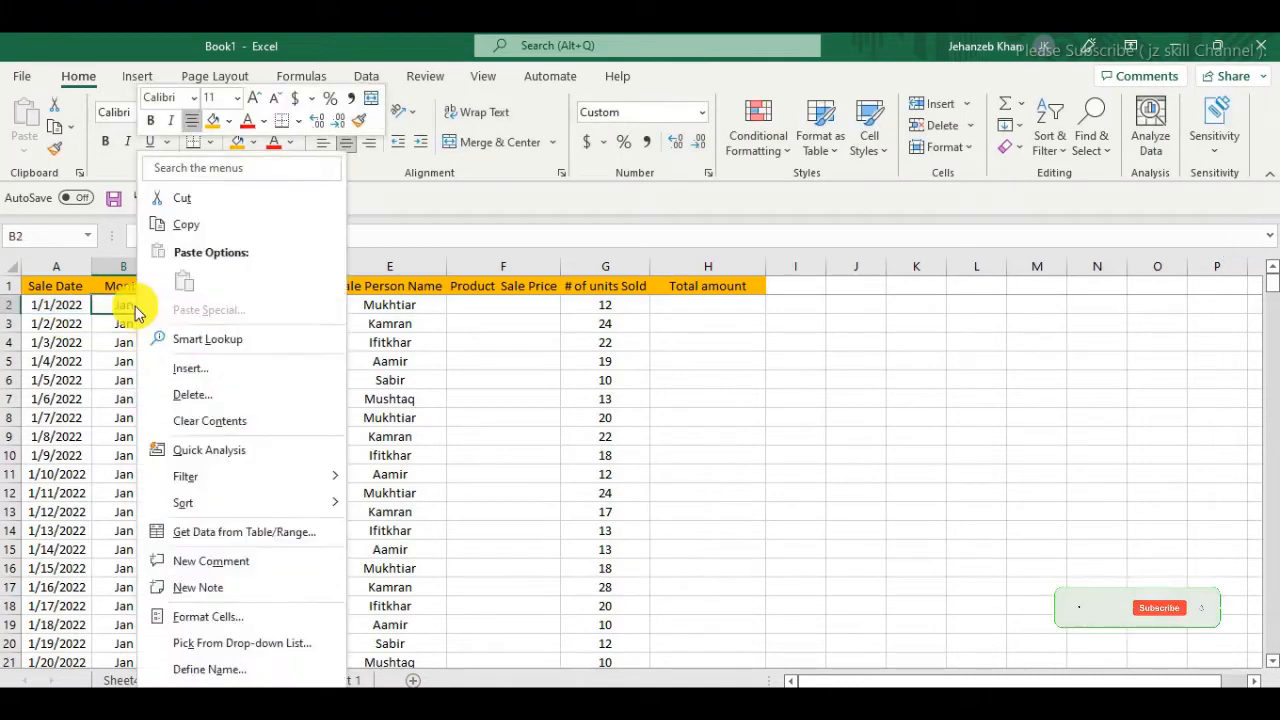
pyautogui.click(255, 618)
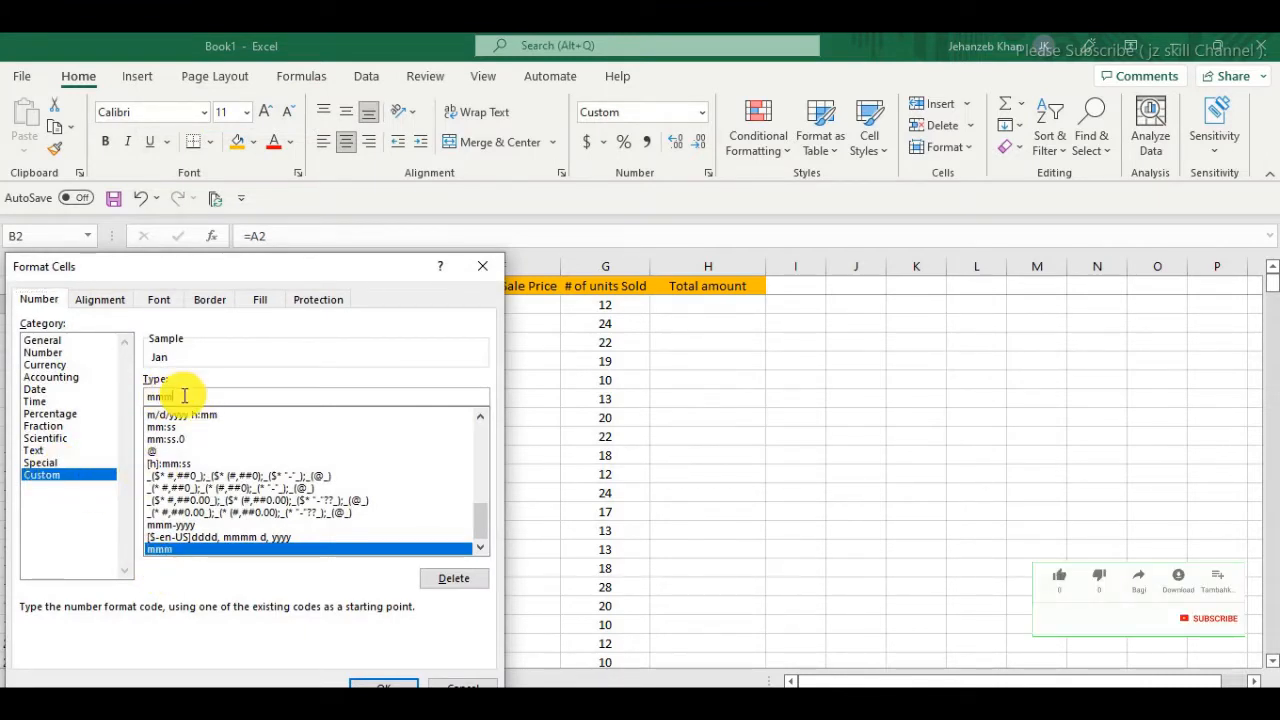
pyautogui.press('BackSpace')
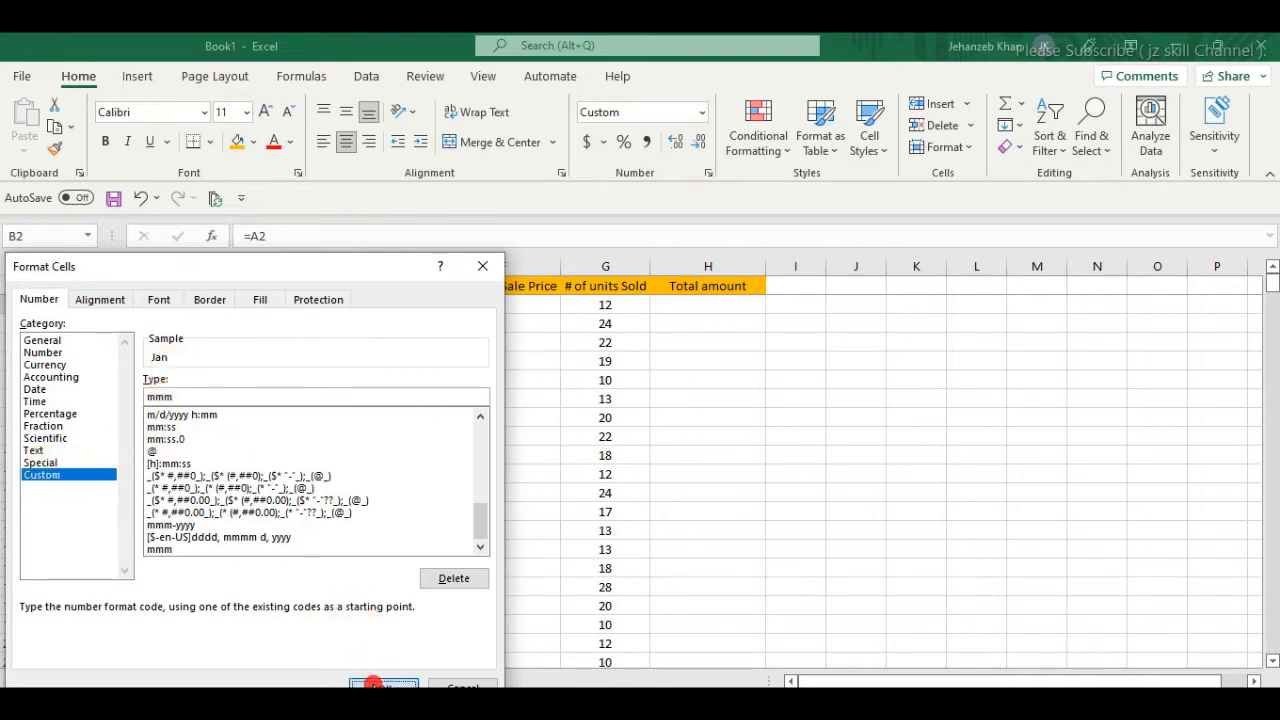
pyautogui.click(380, 685)
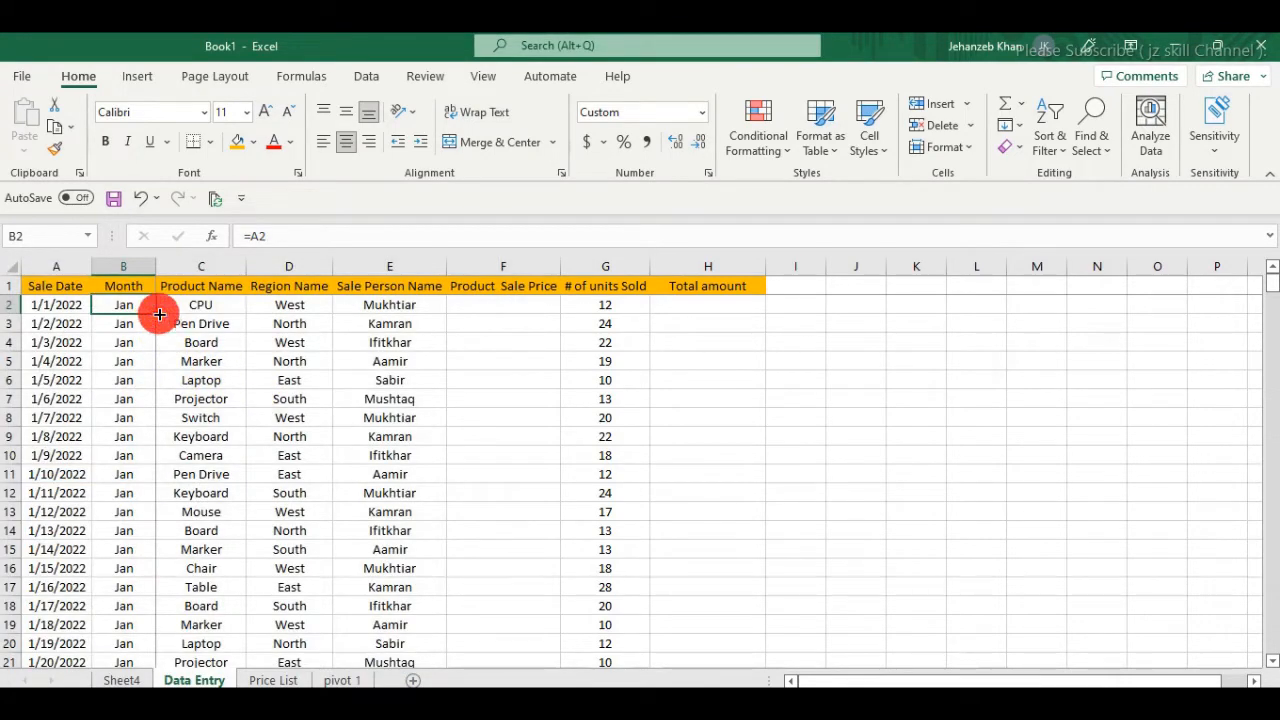
# Fill the Month formula from B2 down the whole column and check the months against the sale dates
pyautogui.doubleClick(156, 313)
pyautogui.scroll(-20, 117, 420)
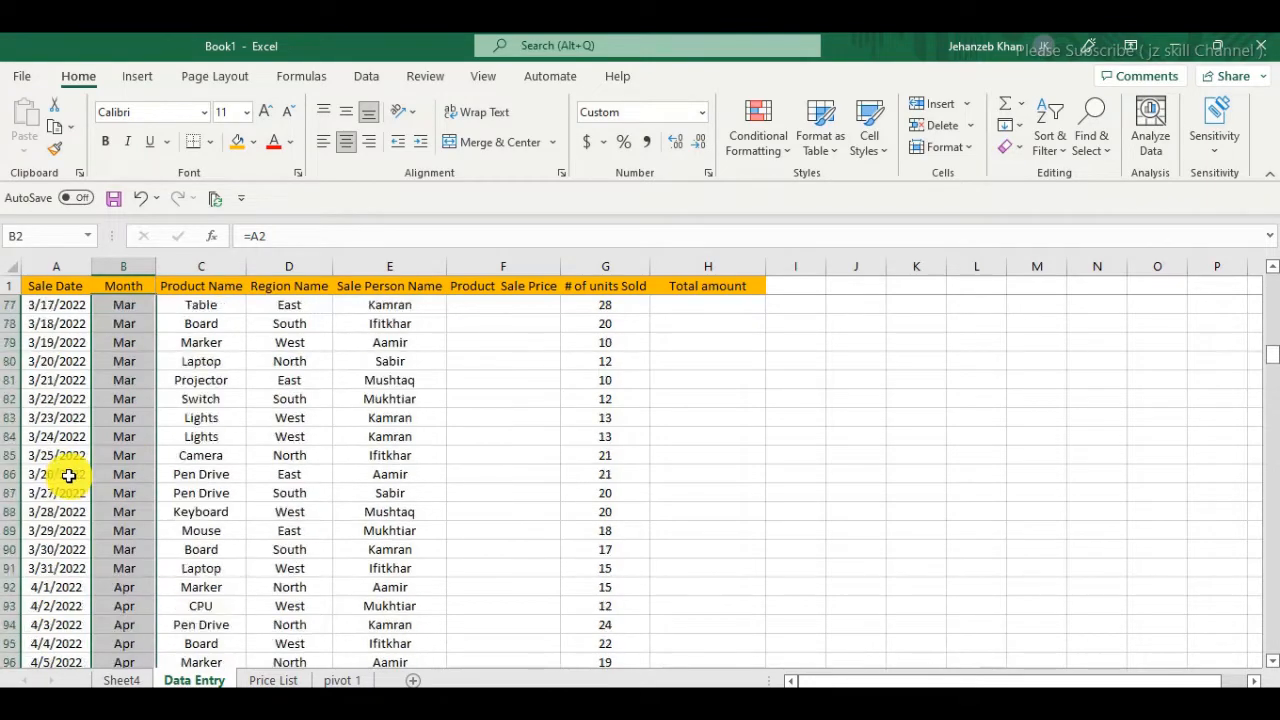
pyautogui.scroll(-18, 90, 475)
pyautogui.scroll(9, 125, 440)
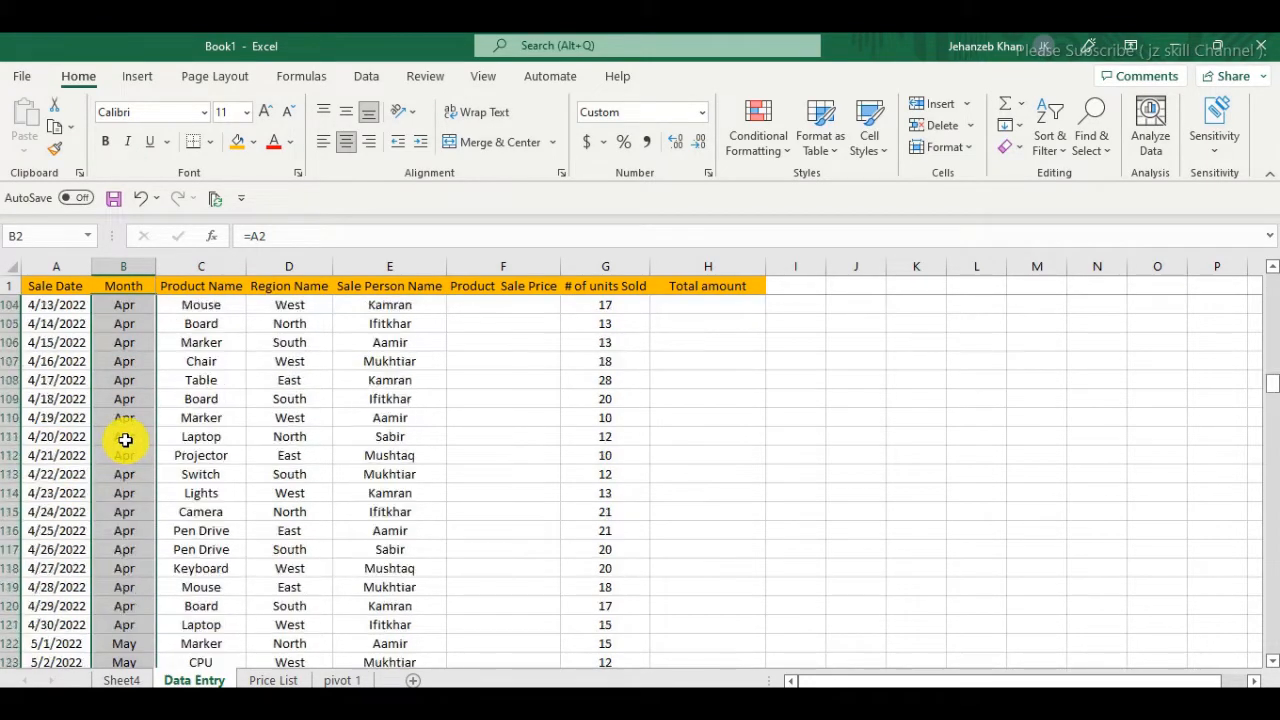
pyautogui.scroll(20, 125, 440)
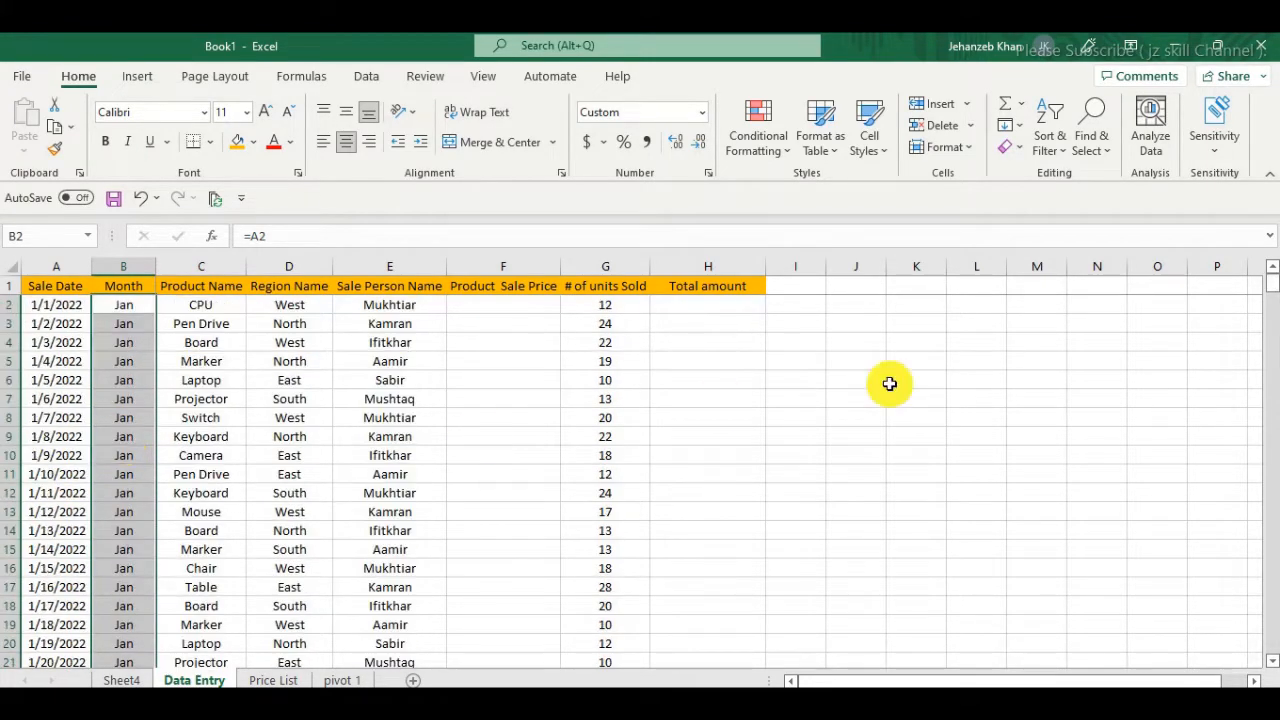
# Add filters to the header row of the sales table
pyautogui.click(831, 367)
pyautogui.moveTo(188, 286)
pyautogui.mouseDown()
pyautogui.moveTo(150, 287)
pyautogui.moveTo(208, 285)
pyautogui.mouseUp()
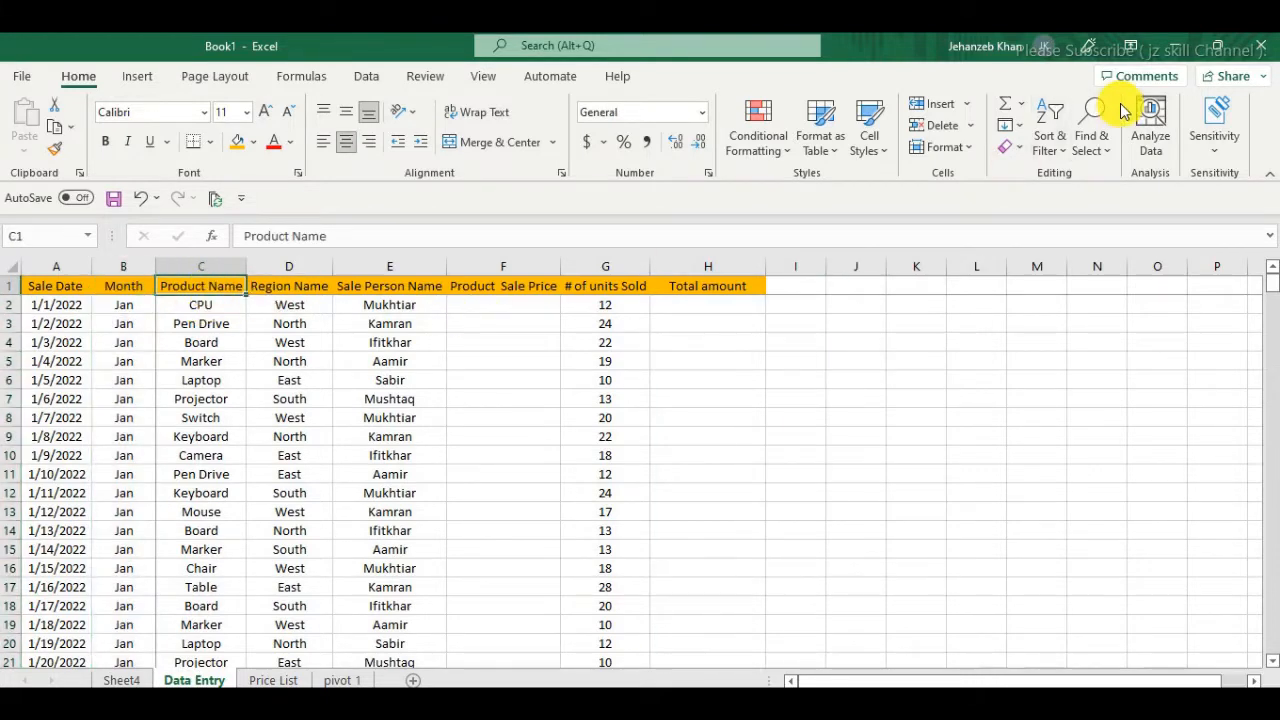
pyautogui.click(1047, 133)
pyautogui.click(1088, 262)
pyautogui.click(914, 434)
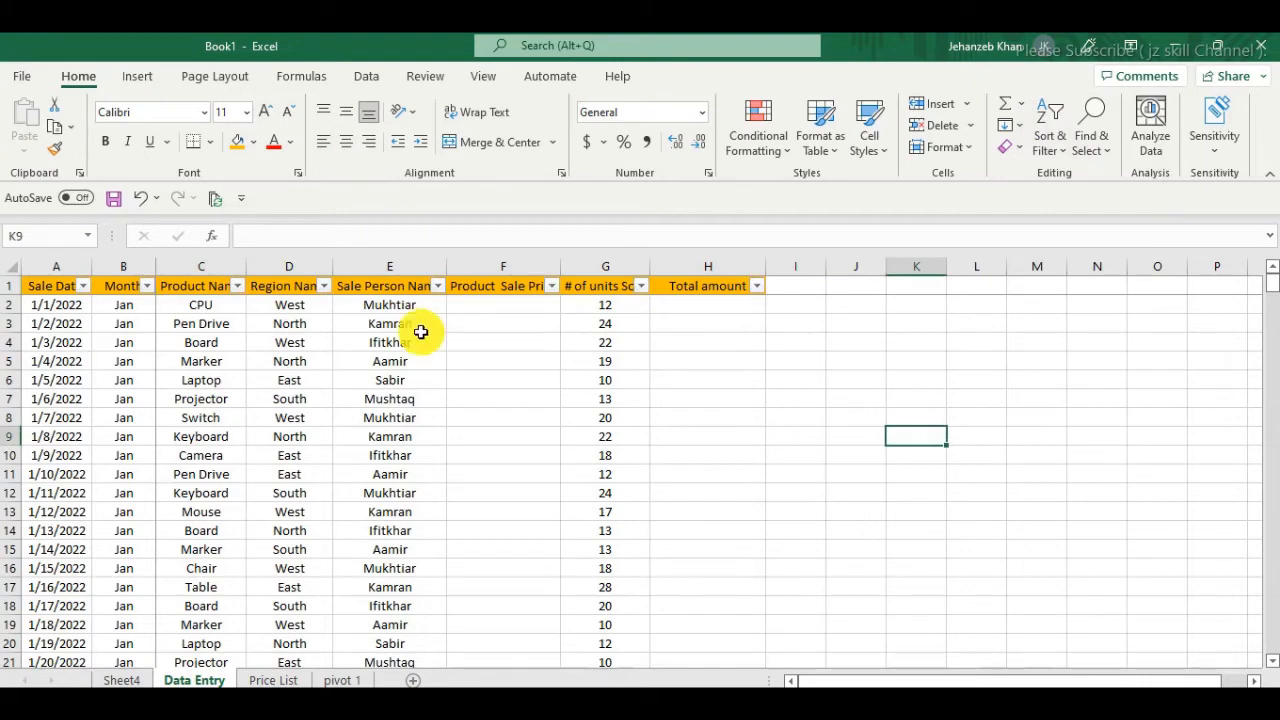
# Look through the months offered in the Month column's filter and close it without filtering
pyautogui.click(146, 286)
pyautogui.moveTo(234, 571); pyautogui.dragTo(241, 528)
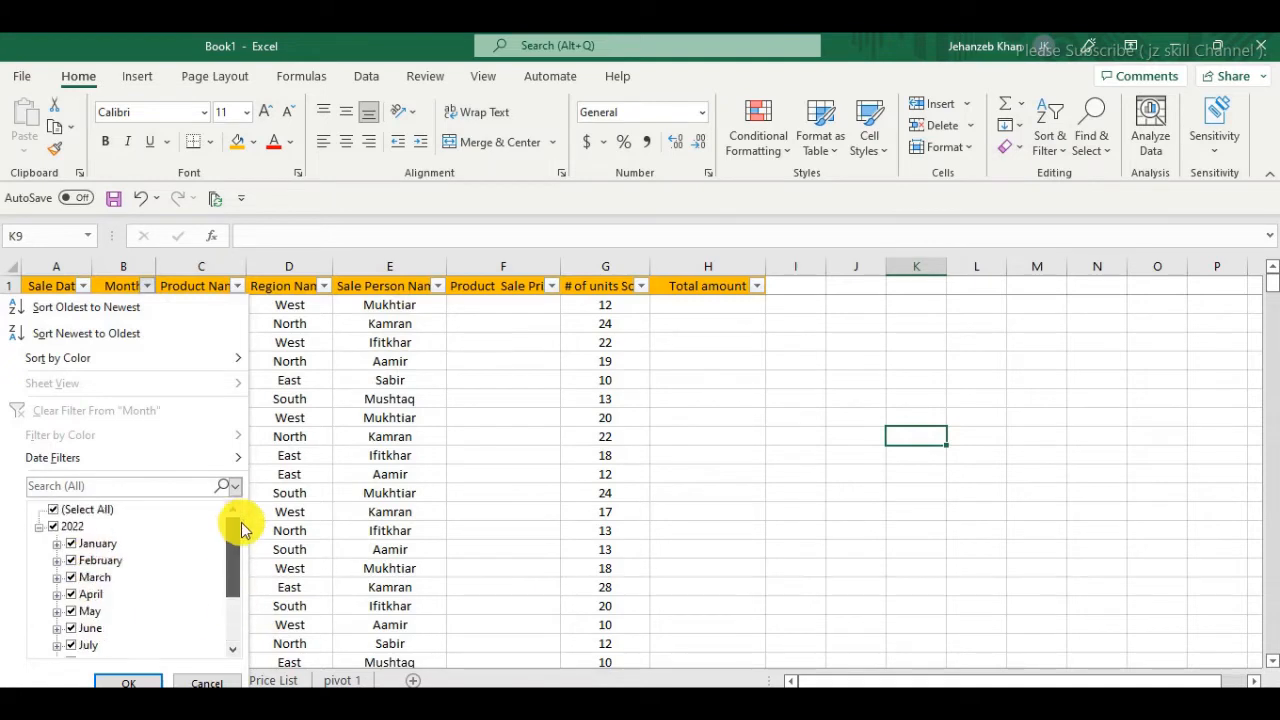
pyautogui.click(206, 682)
pyautogui.click(717, 510)
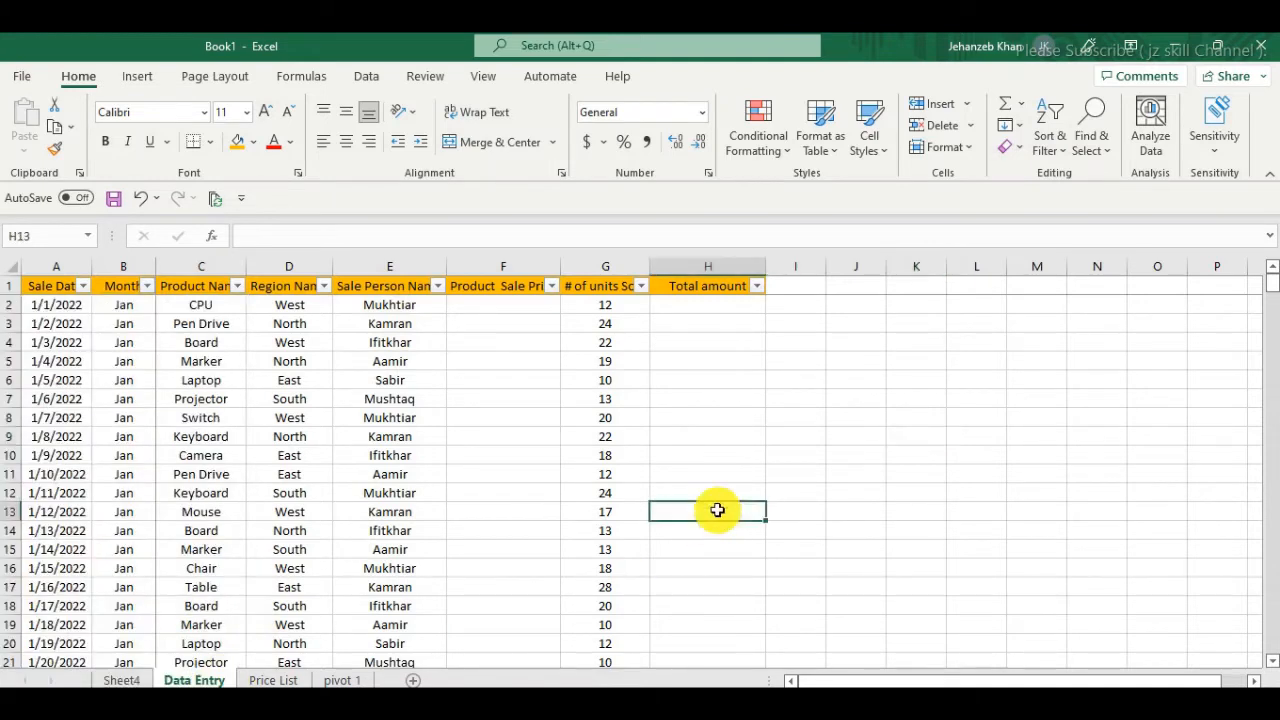
pyautogui.click(493, 309)
pyautogui.click(506, 289)
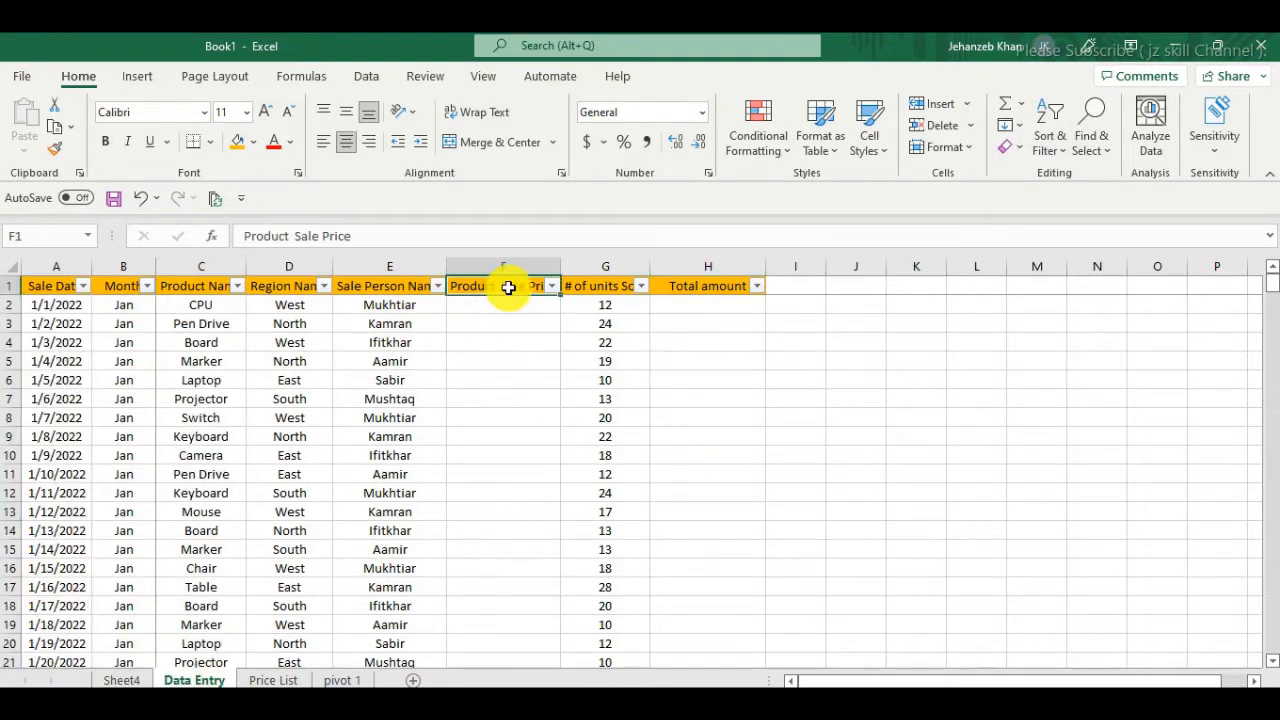
pyautogui.click(480, 338)
# Copy all product names from C2 downward and paste them as values into the Price List sheet starting at D2
pyautogui.click(201, 305)
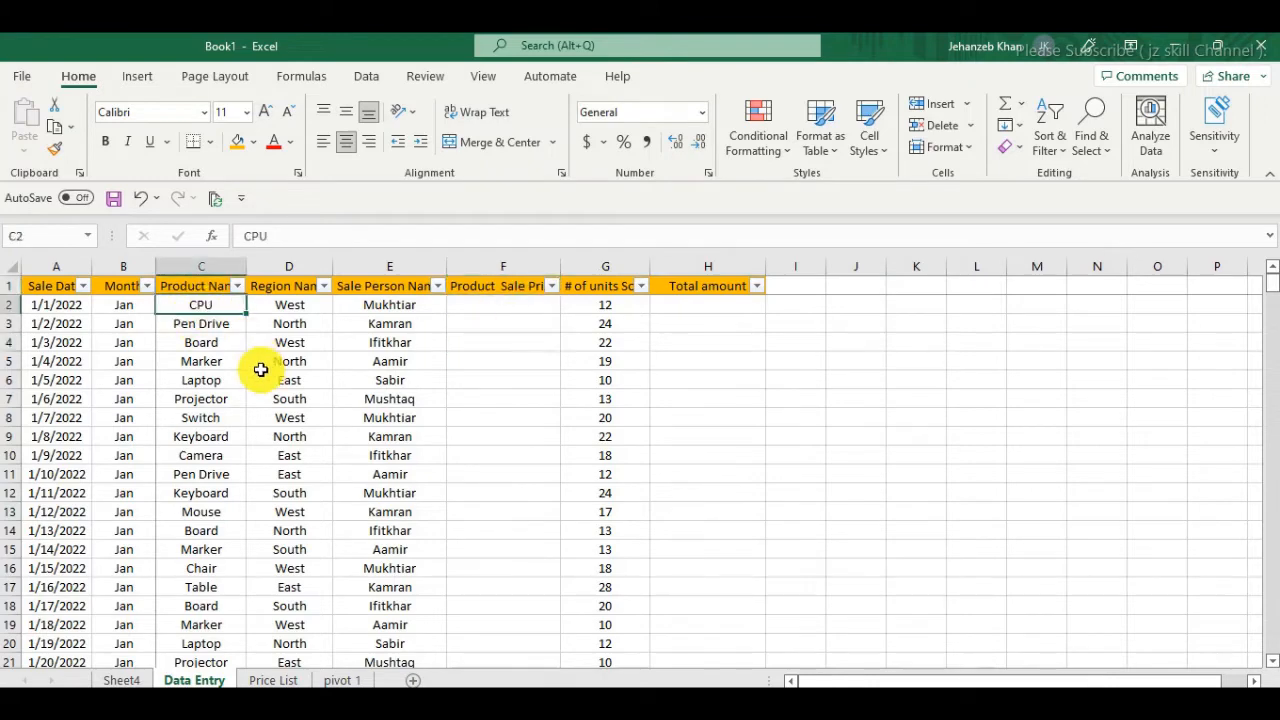
pyautogui.hotkey('ctrl', 'shift', 'Down')
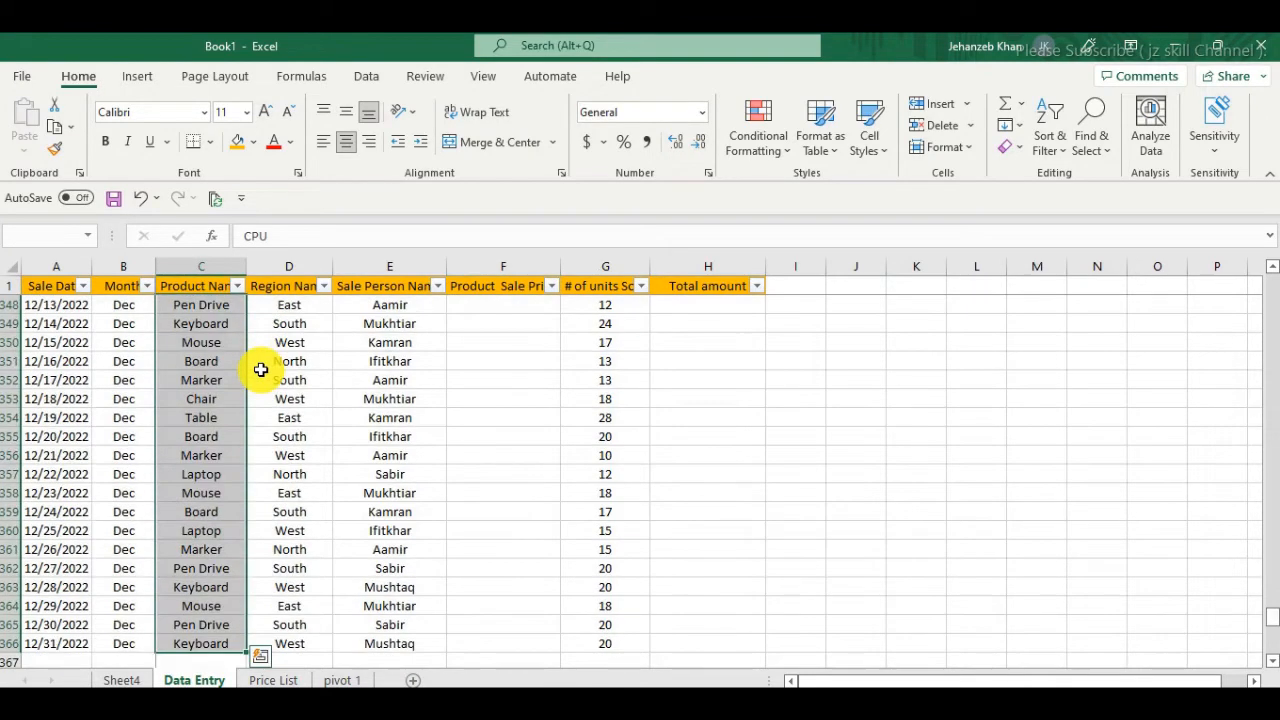
pyautogui.hotkey('ctrl', 'c')
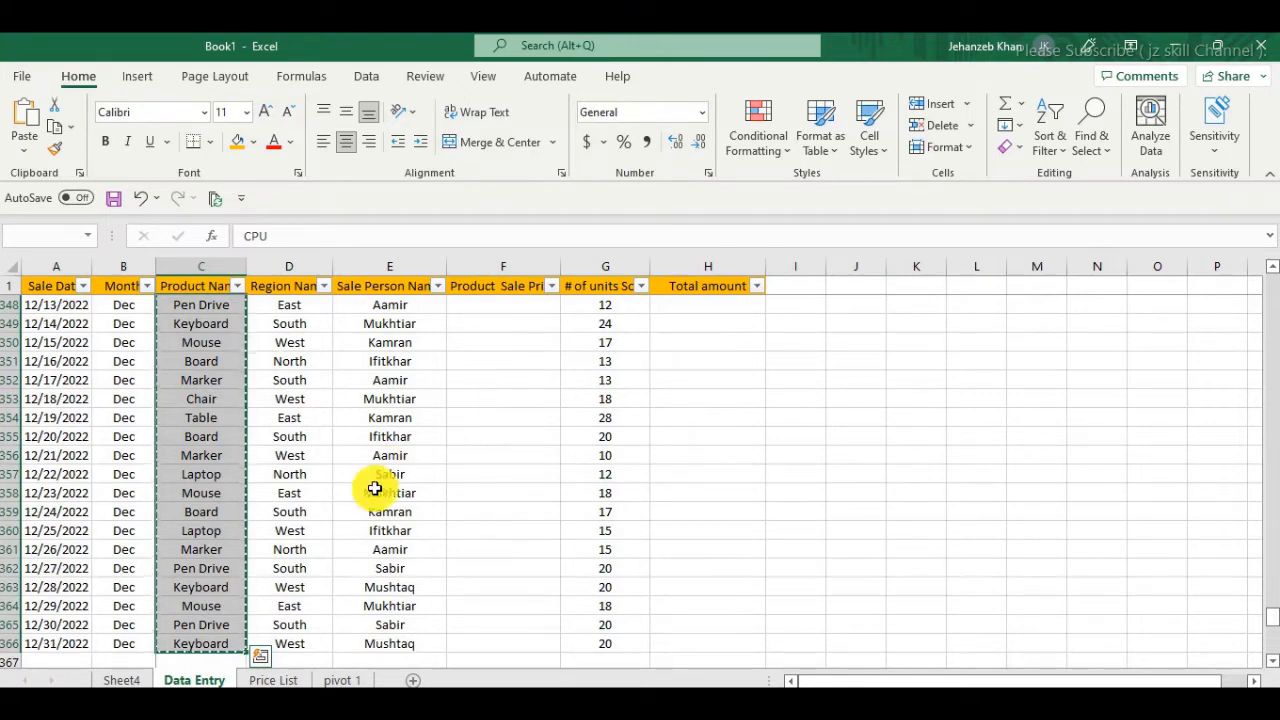
pyautogui.click(272, 680)
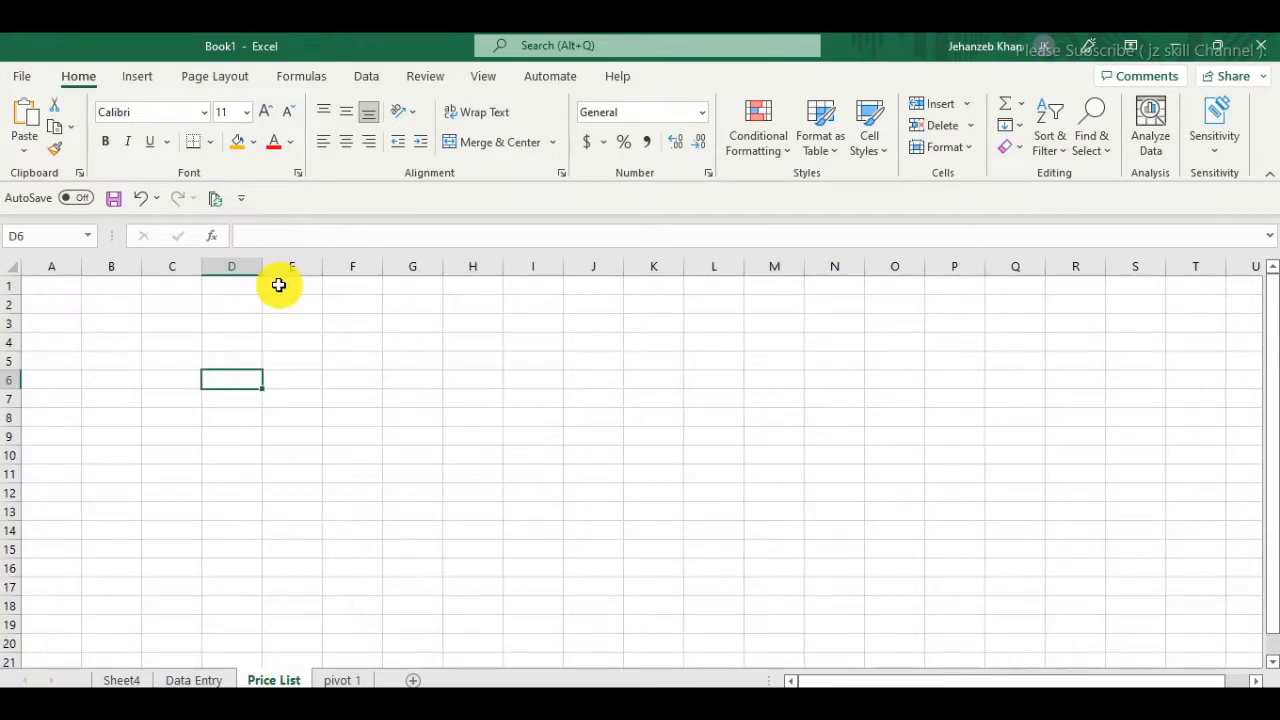
pyautogui.rightClick(240, 304)
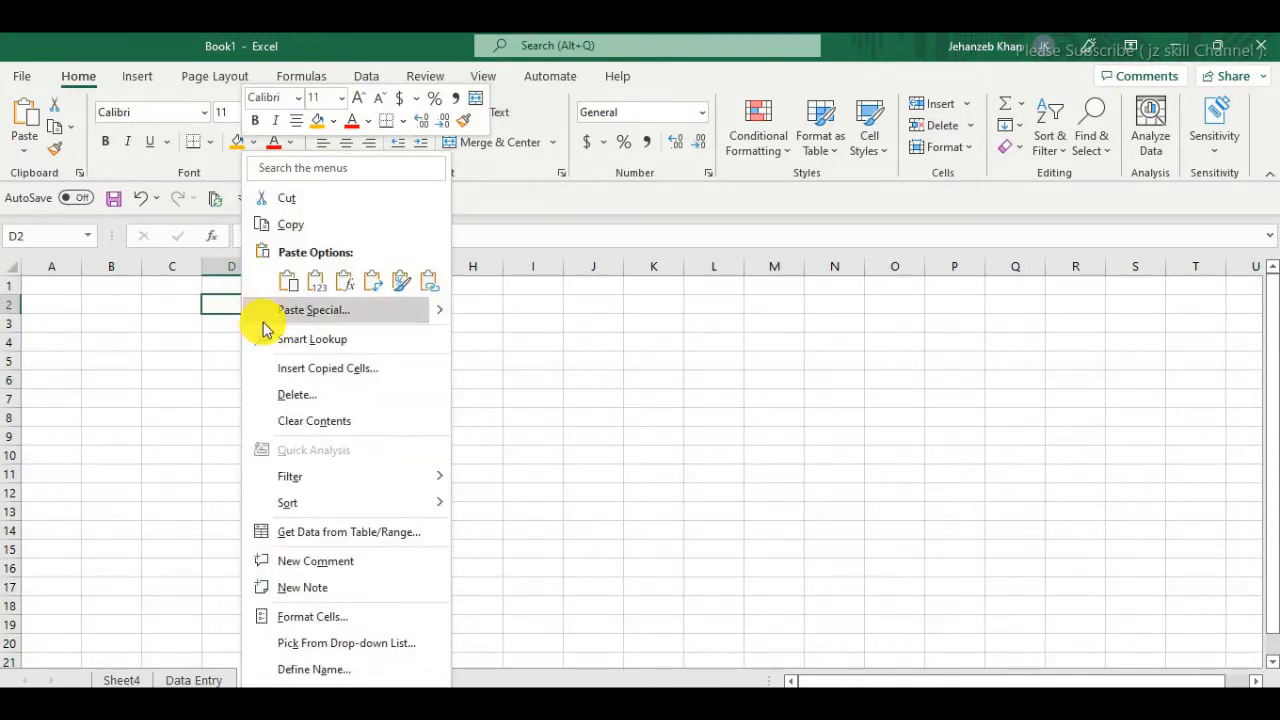
pyautogui.click(316, 281)
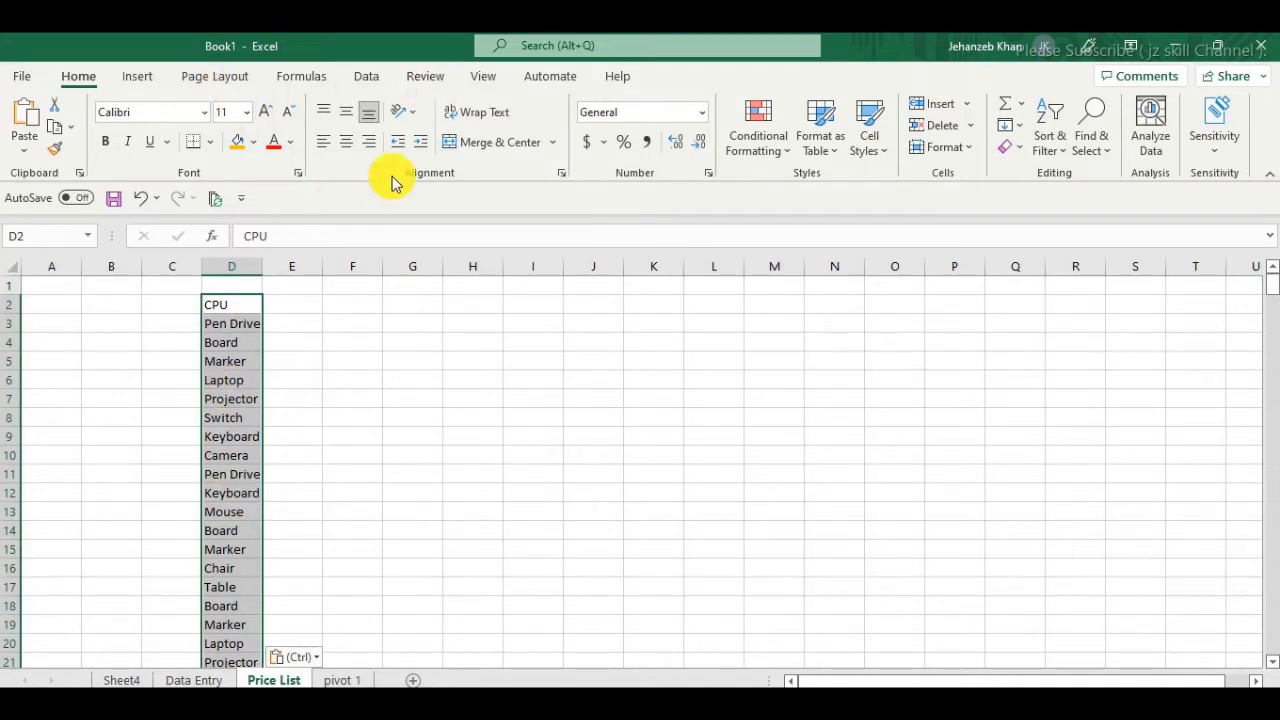
# Remove the duplicate values from the pasted product names in column D, treating the first cell as a header
pyautogui.click(367, 78)
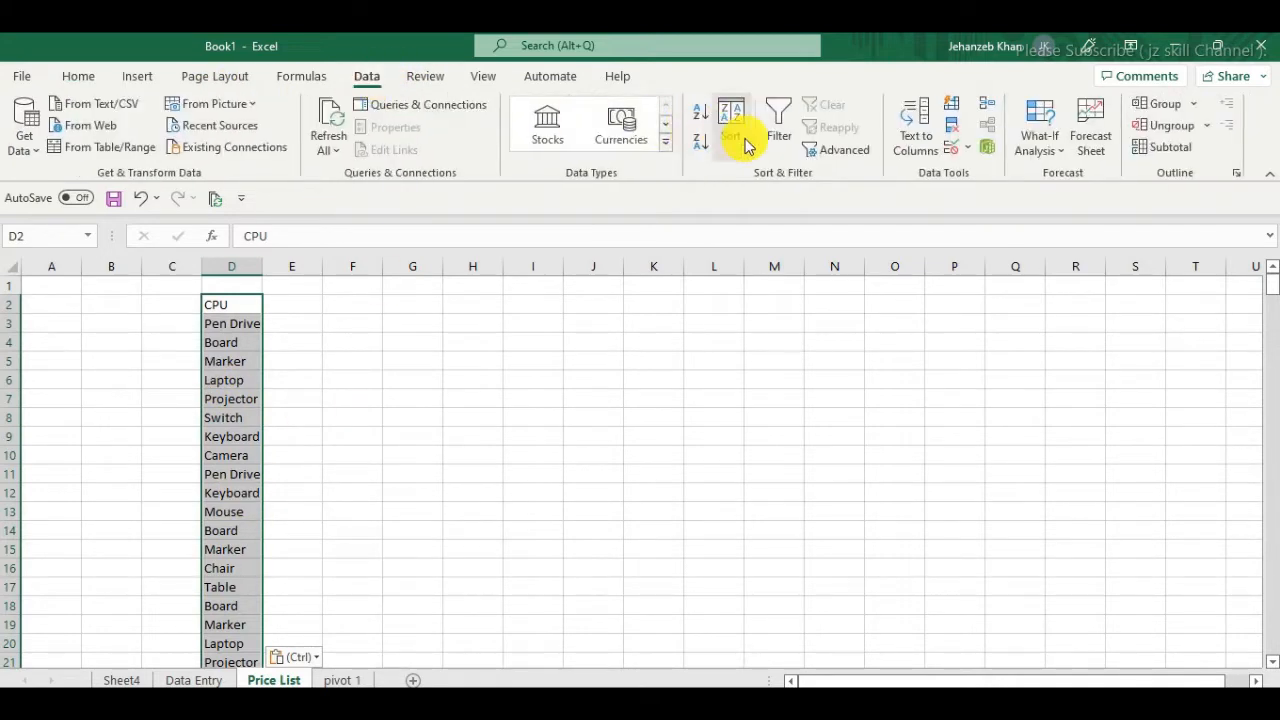
pyautogui.click(957, 133)
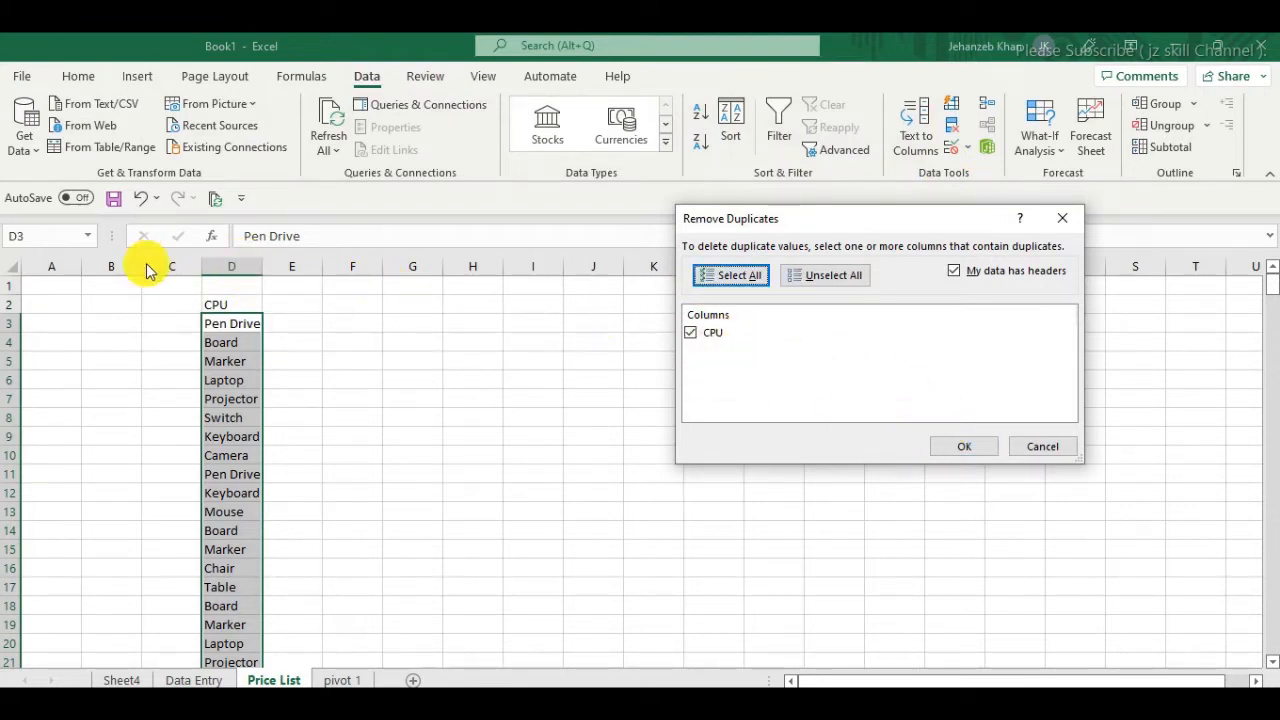
pyautogui.click(971, 448)
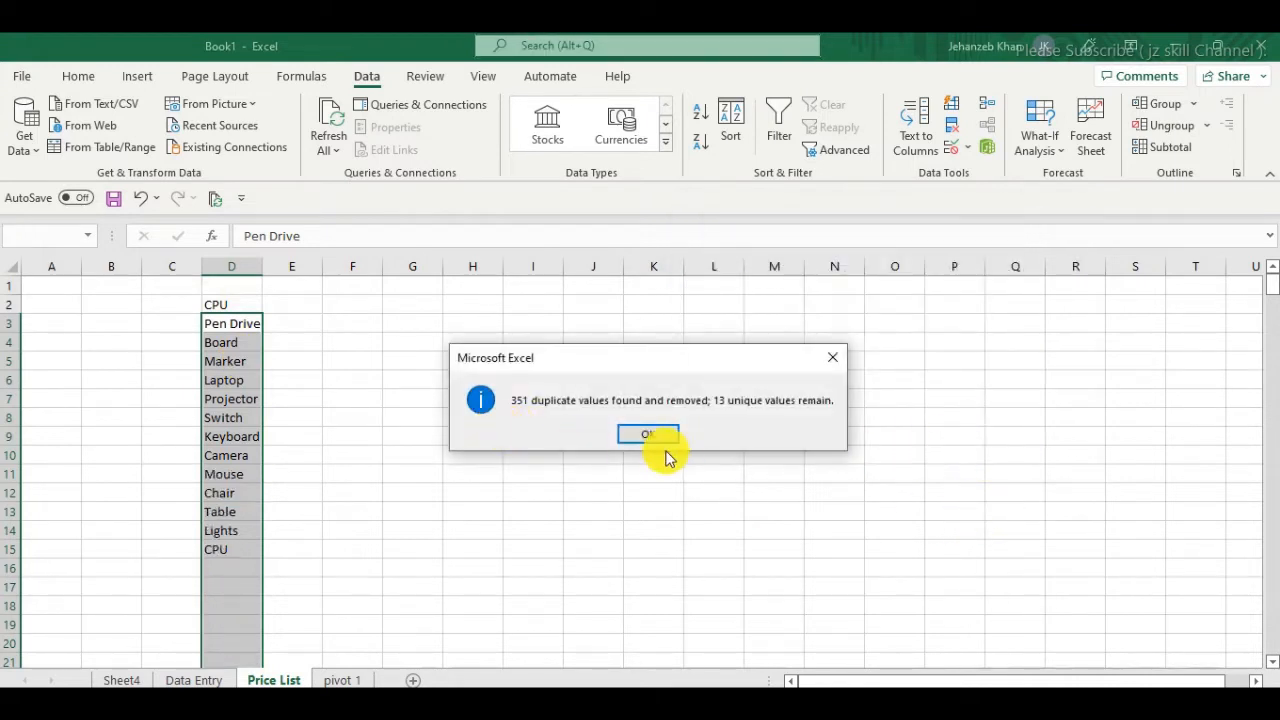
pyautogui.click(648, 434)
pyautogui.click(420, 489)
# Clear the repeated CPU entry from D2 and fit the width of column D to the product names
pyautogui.click(248, 308)
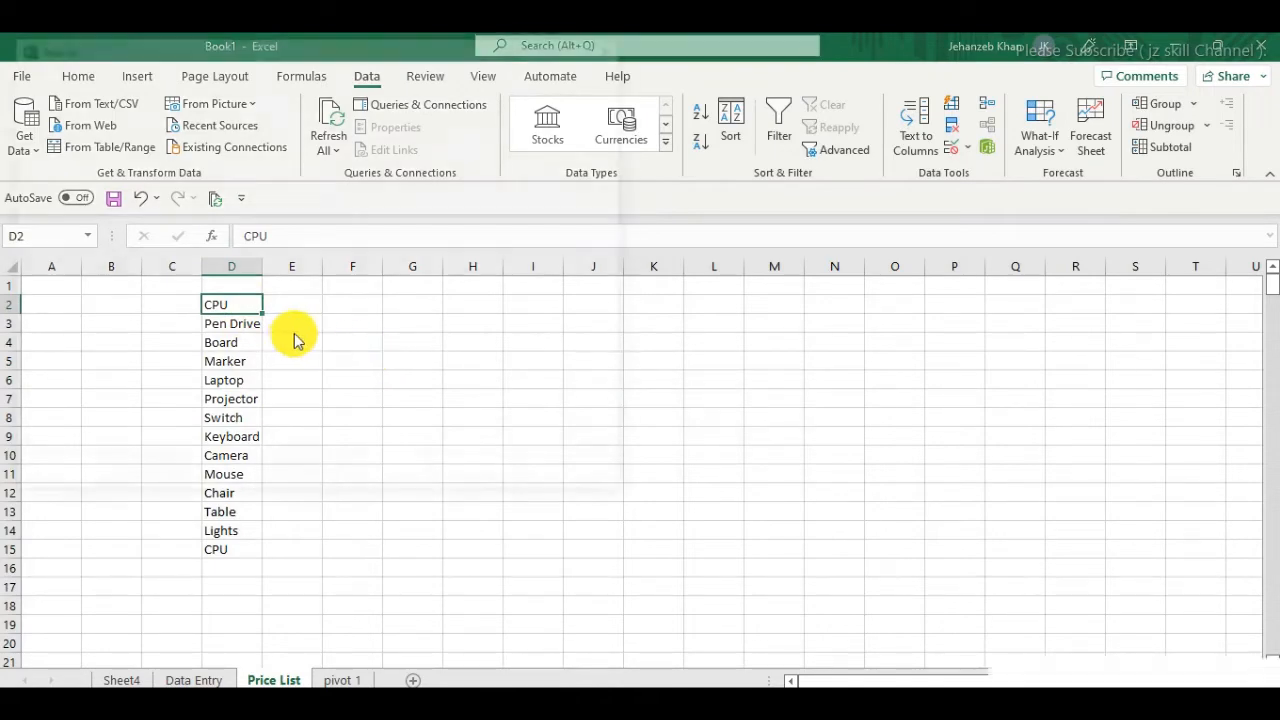
pyautogui.press('F12')
pyautogui.click(616, 46)
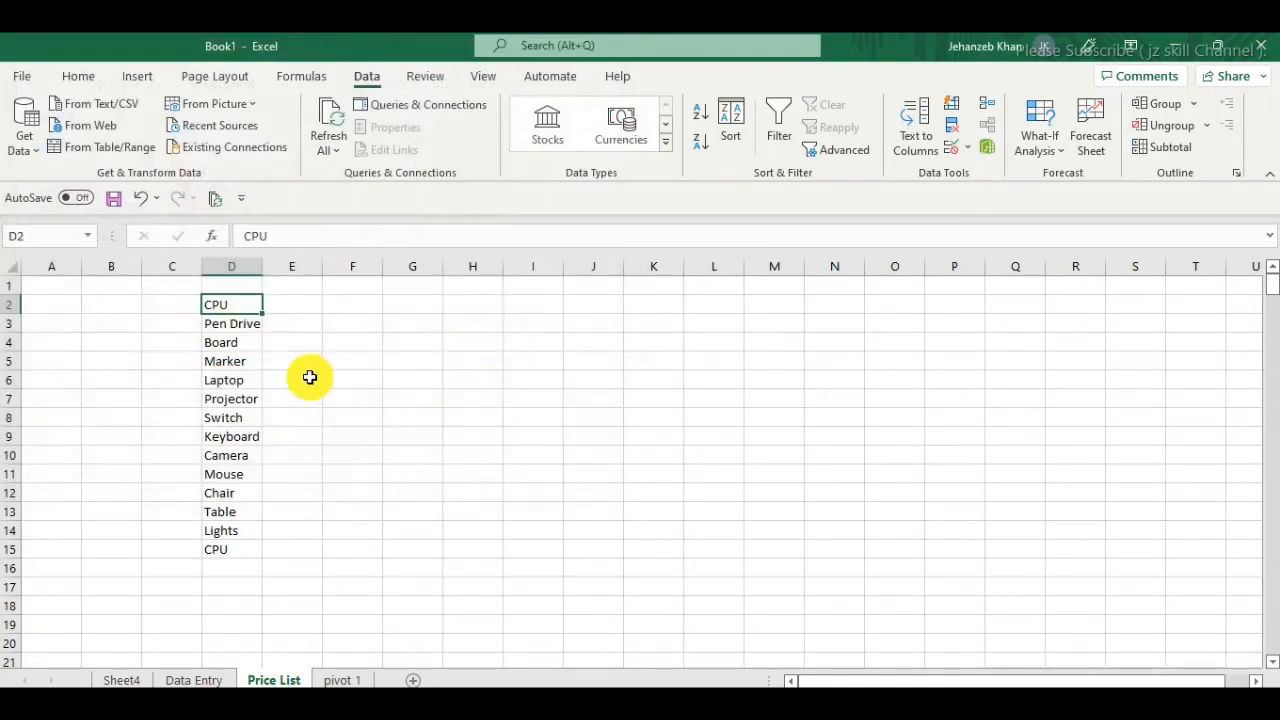
pyautogui.press('Delete')
pyautogui.click(366, 414)
pyautogui.click(257, 326)
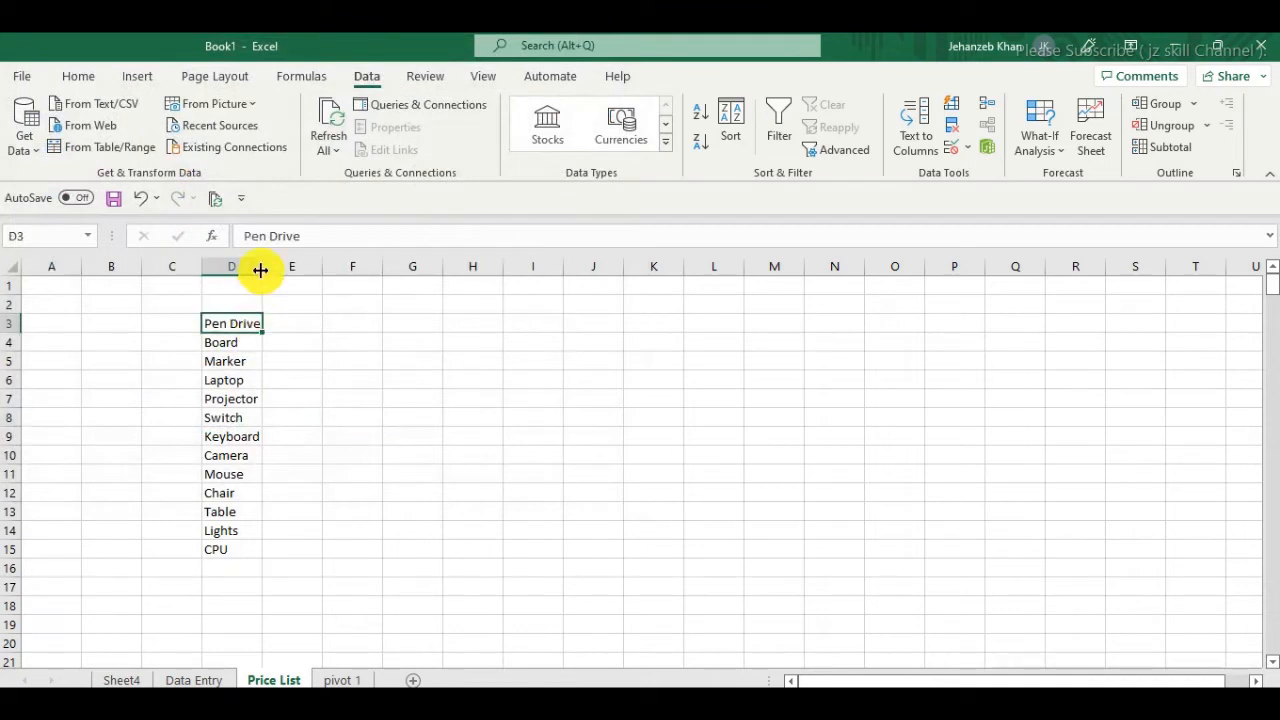
pyautogui.doubleClick(262, 266)
pyautogui.moveTo(232, 324); pyautogui.dragTo(240, 549)
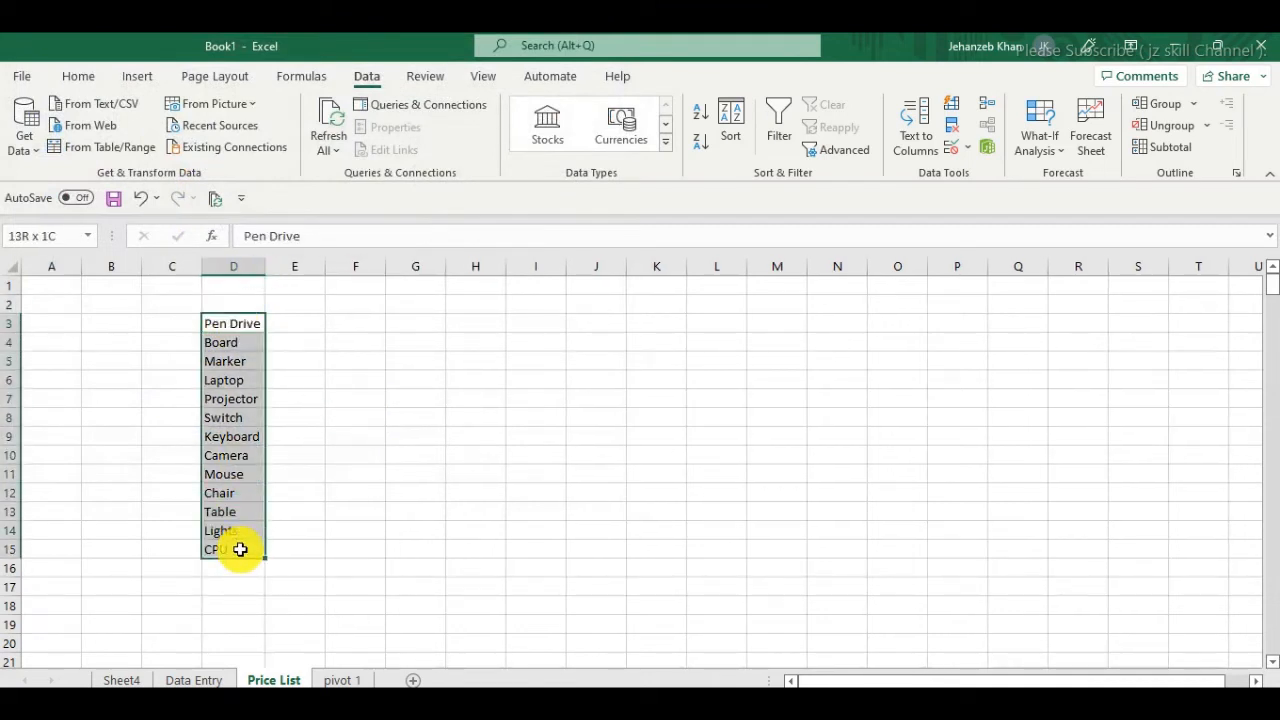
# Enter prices beside the first three products in column E: Pen Drive 150, Board 1200 and Marker 250
pyautogui.click(292, 322)
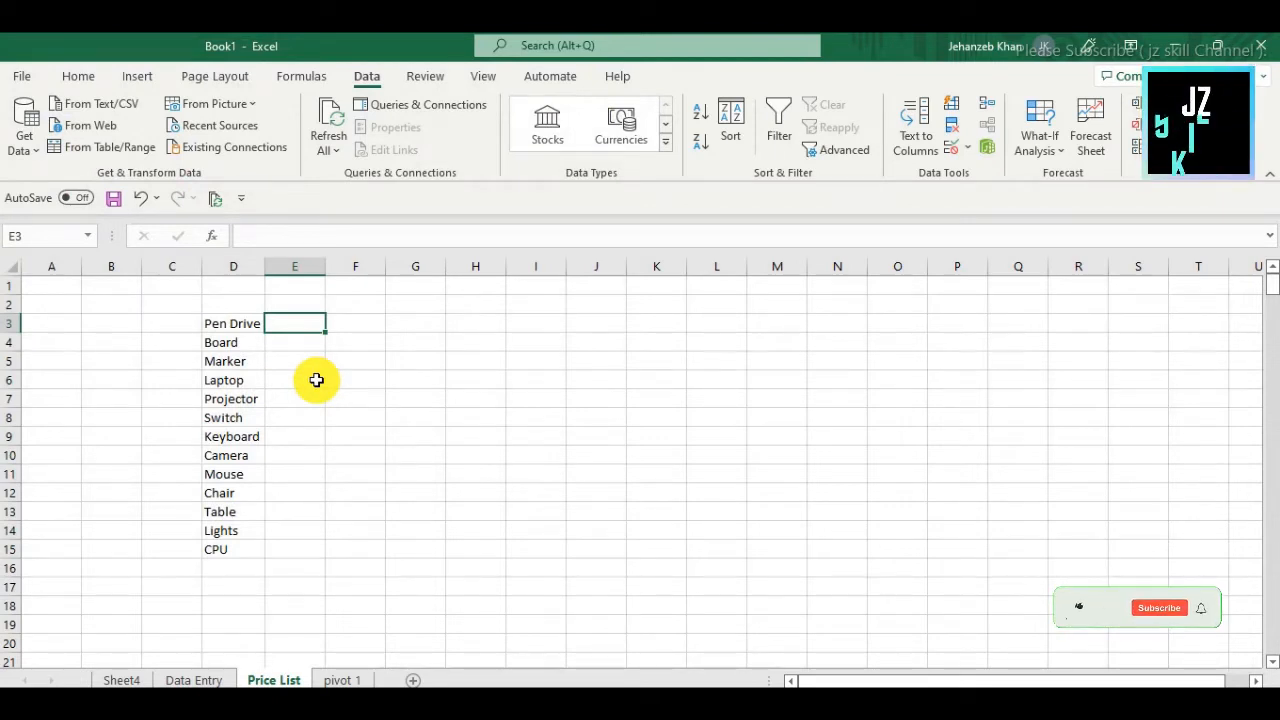
pyautogui.write('150')
pyautogui.press('Return')
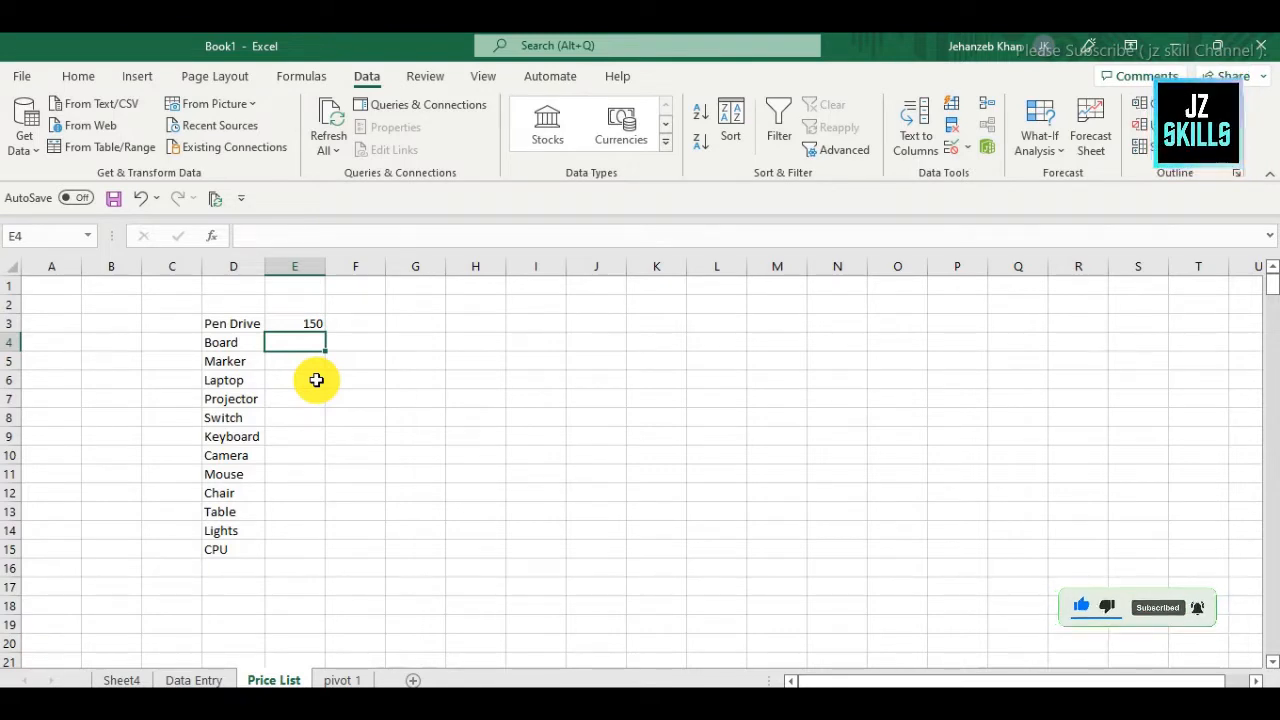
pyautogui.write('1200')
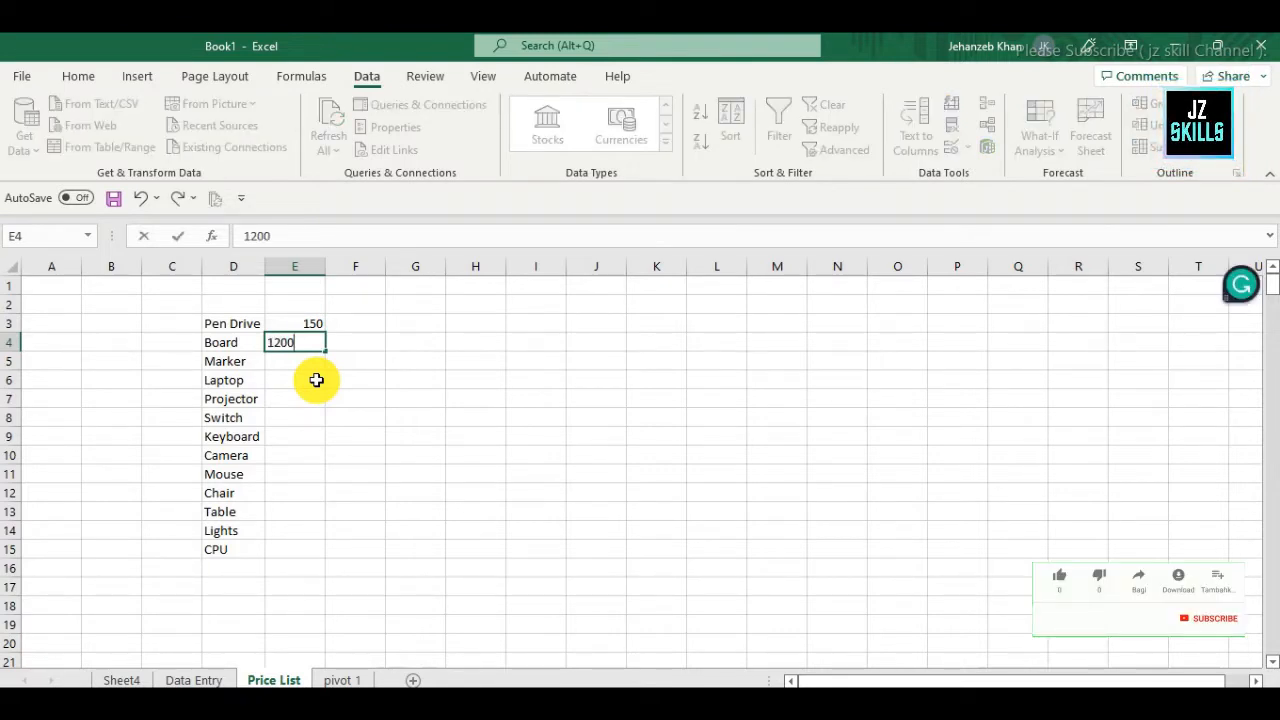
pyautogui.press('Return')
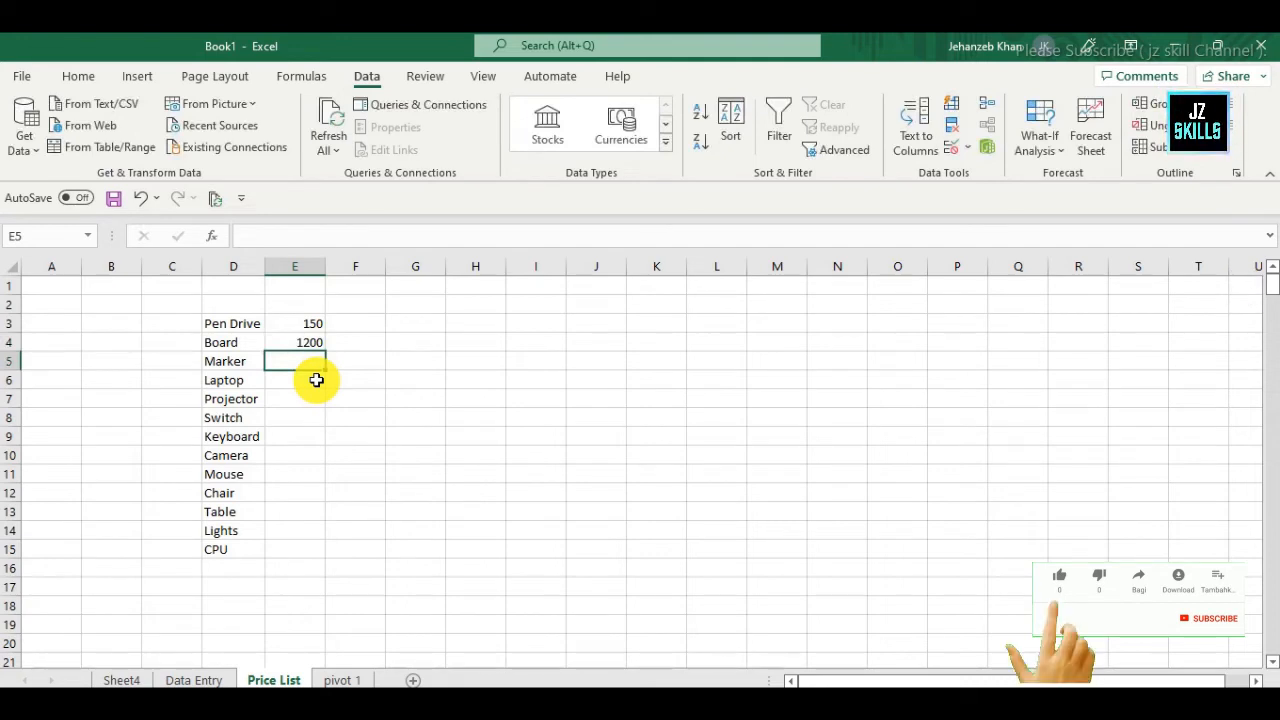
pyautogui.write('250')
pyautogui.press('Return')
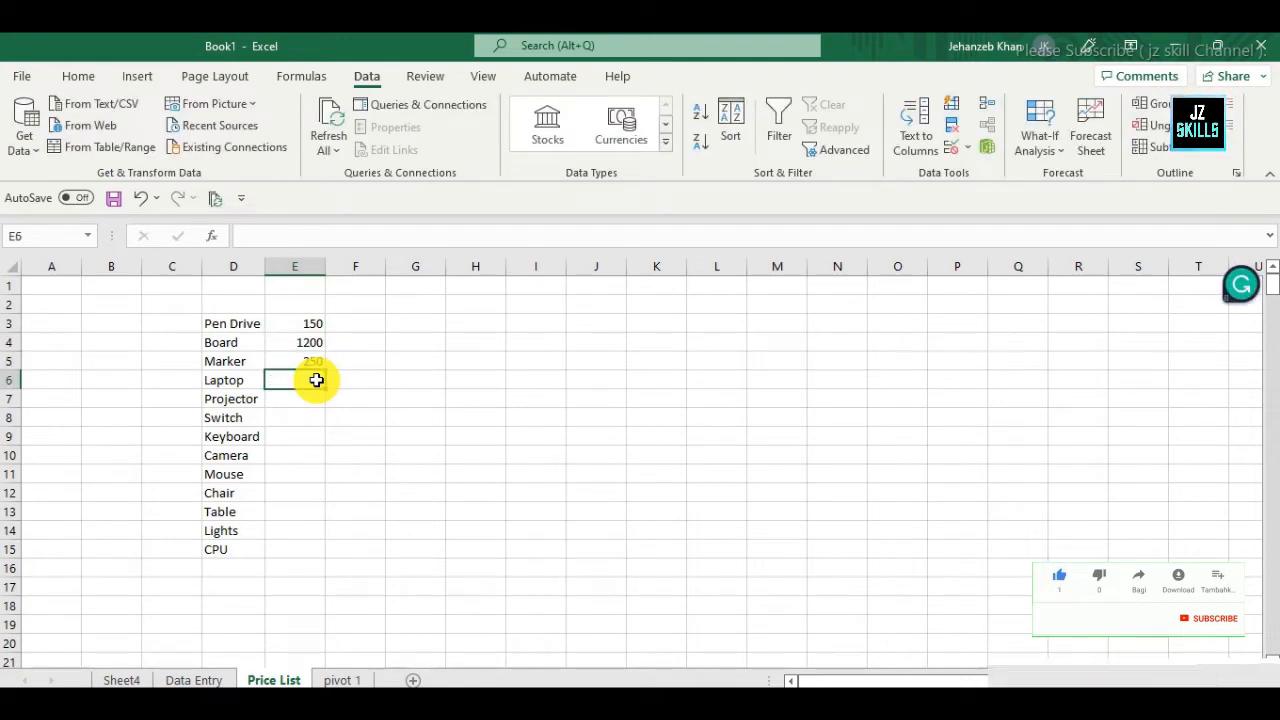
# Change the Pen Drive price in E3 to 1300
pyautogui.press('Up')
pyautogui.press('Up')
pyautogui.press('Up')
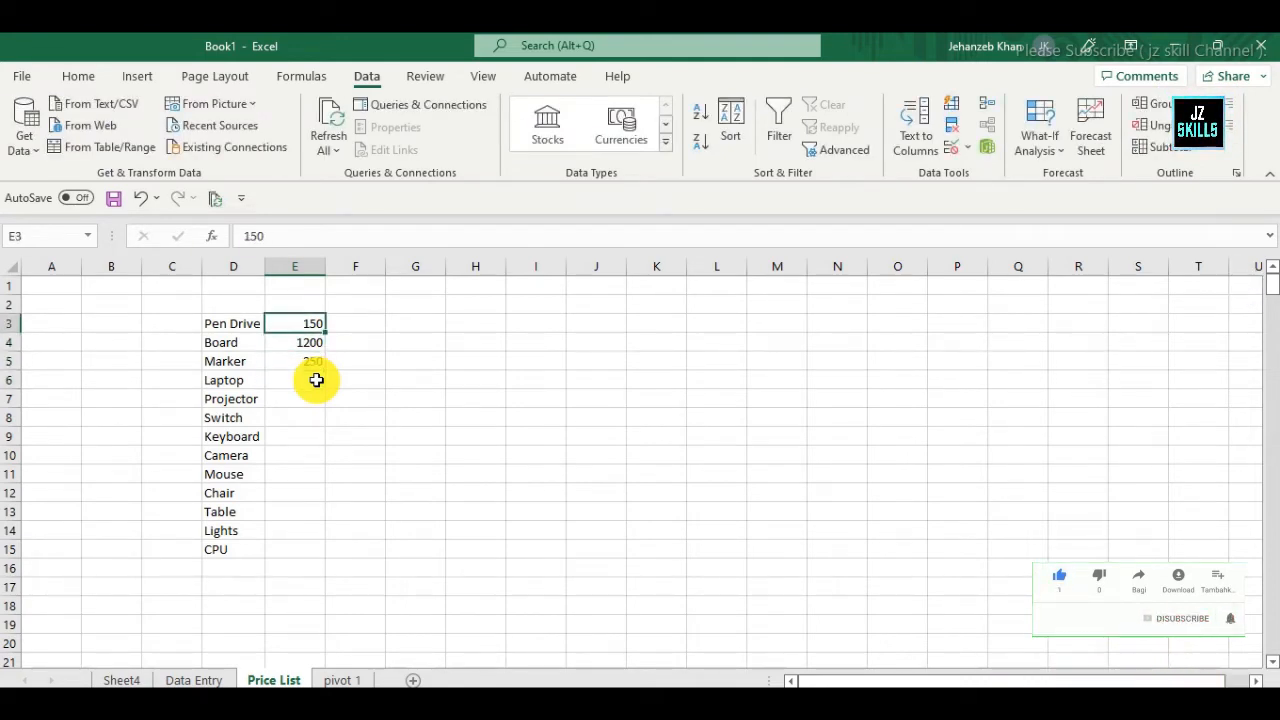
pyautogui.write('1')
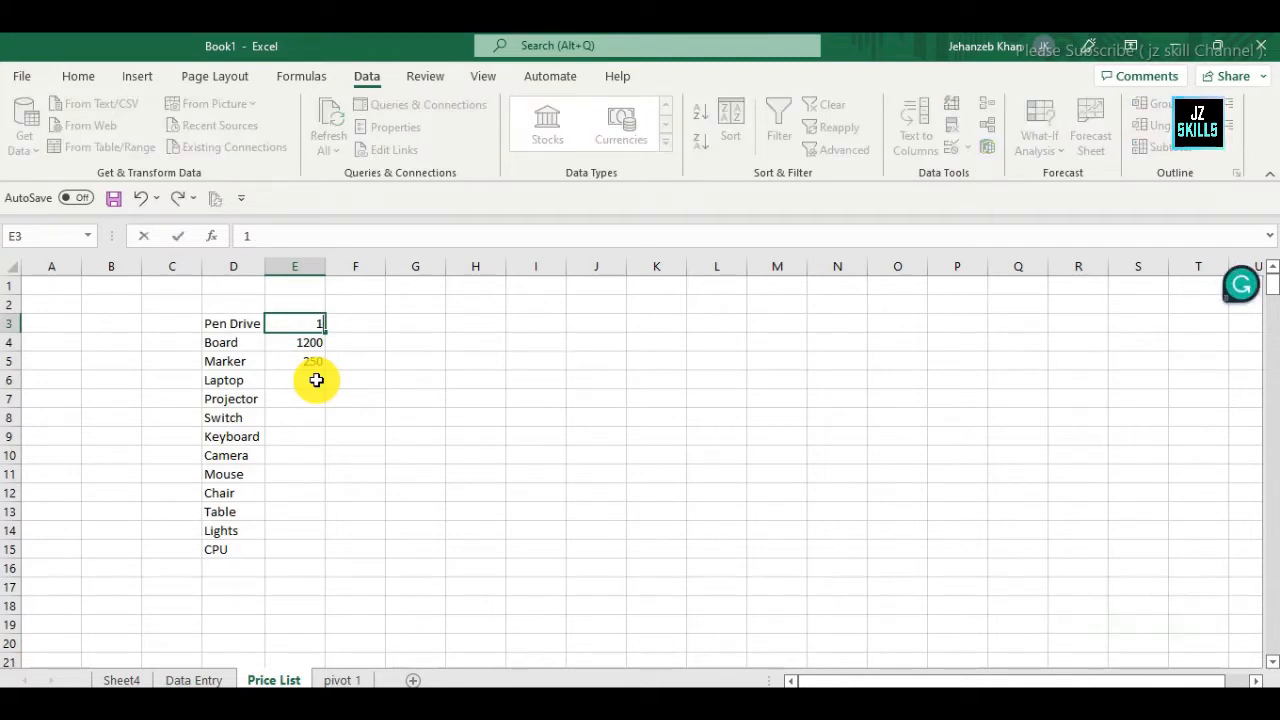
pyautogui.write('300')
pyautogui.press('Return')
pyautogui.press('Return')
pyautogui.press('Return')
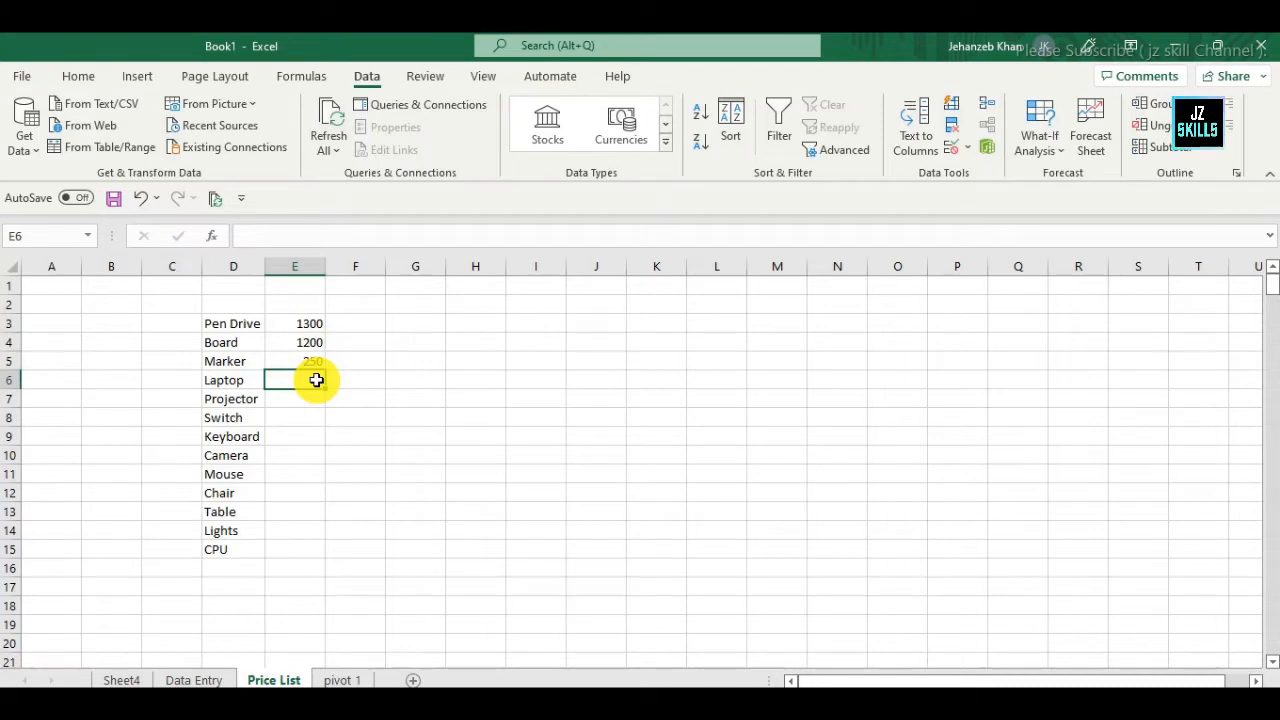
# Enter the prices for Laptop 8000, Projector 5000 and Switch 700 in E6 to E8
pyautogui.write('8000')
pyautogui.press('Return')
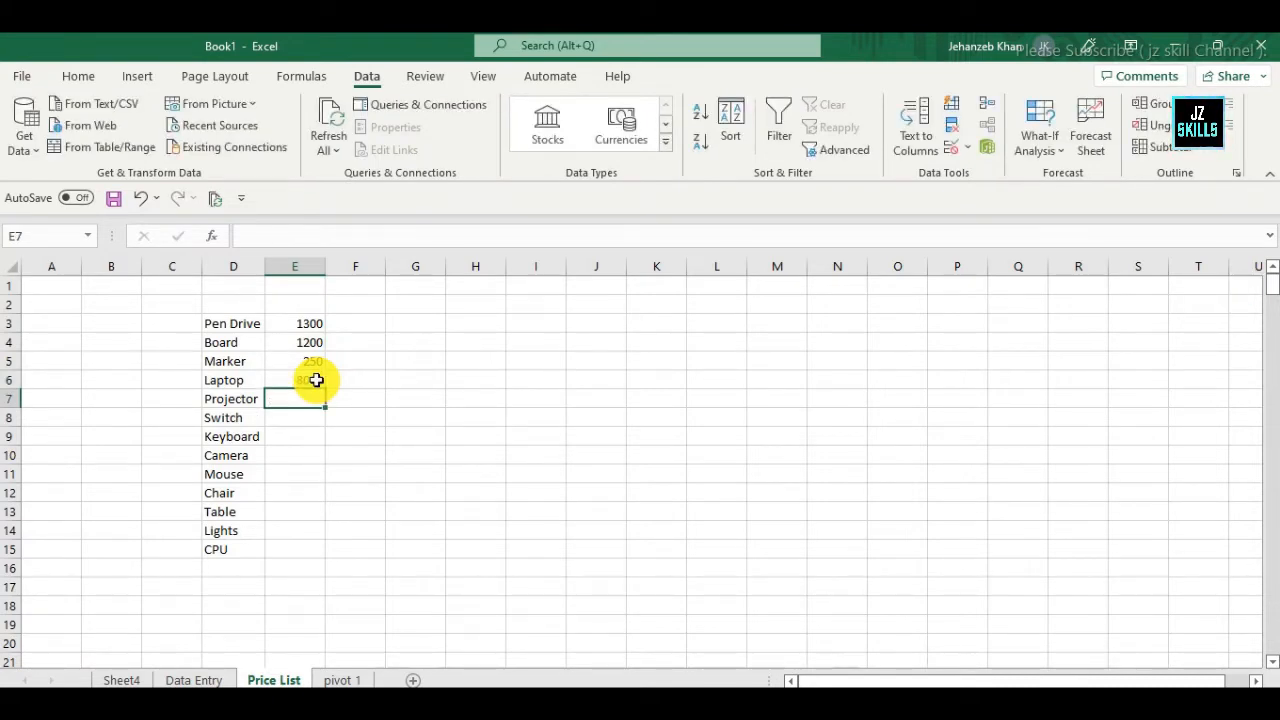
pyautogui.write('5000')
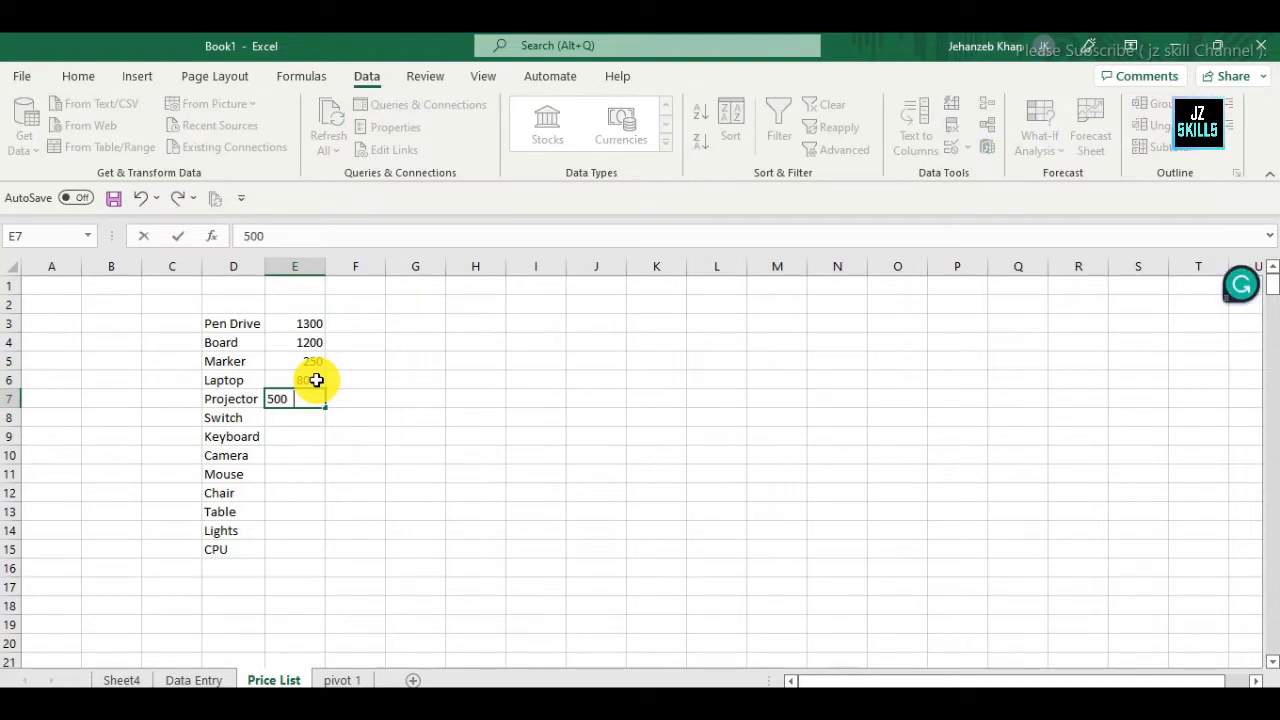
pyautogui.press('Return')
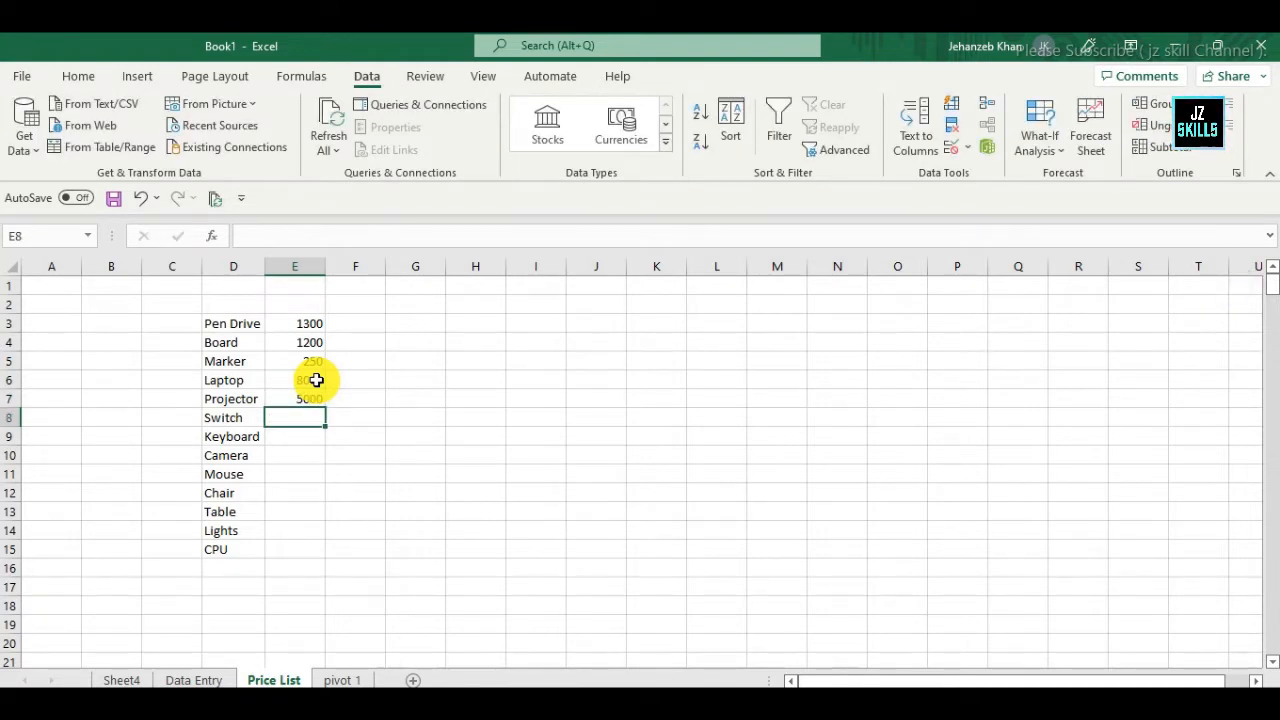
pyautogui.write('7')
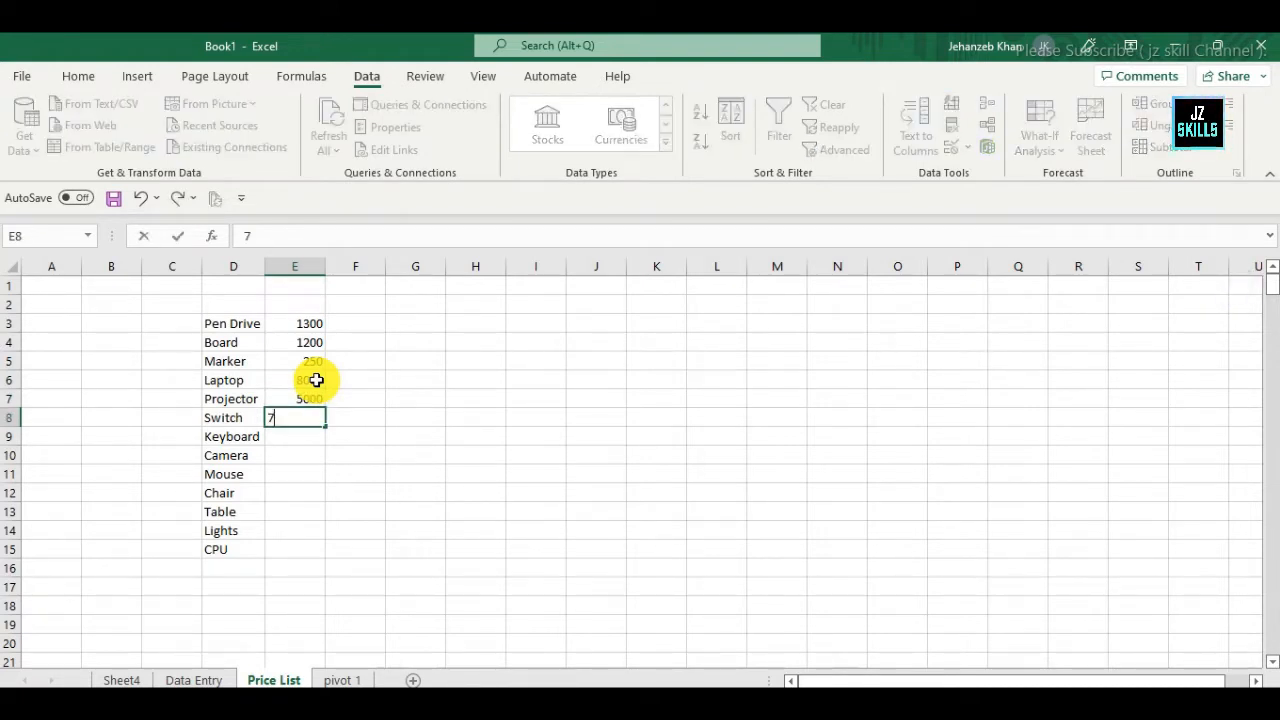
pyautogui.write('00')
pyautogui.press('Return')
# Enter the prices for Keyboard 350, Camera 800 and Mouse 500 in E9 to E11
pyautogui.write('2')
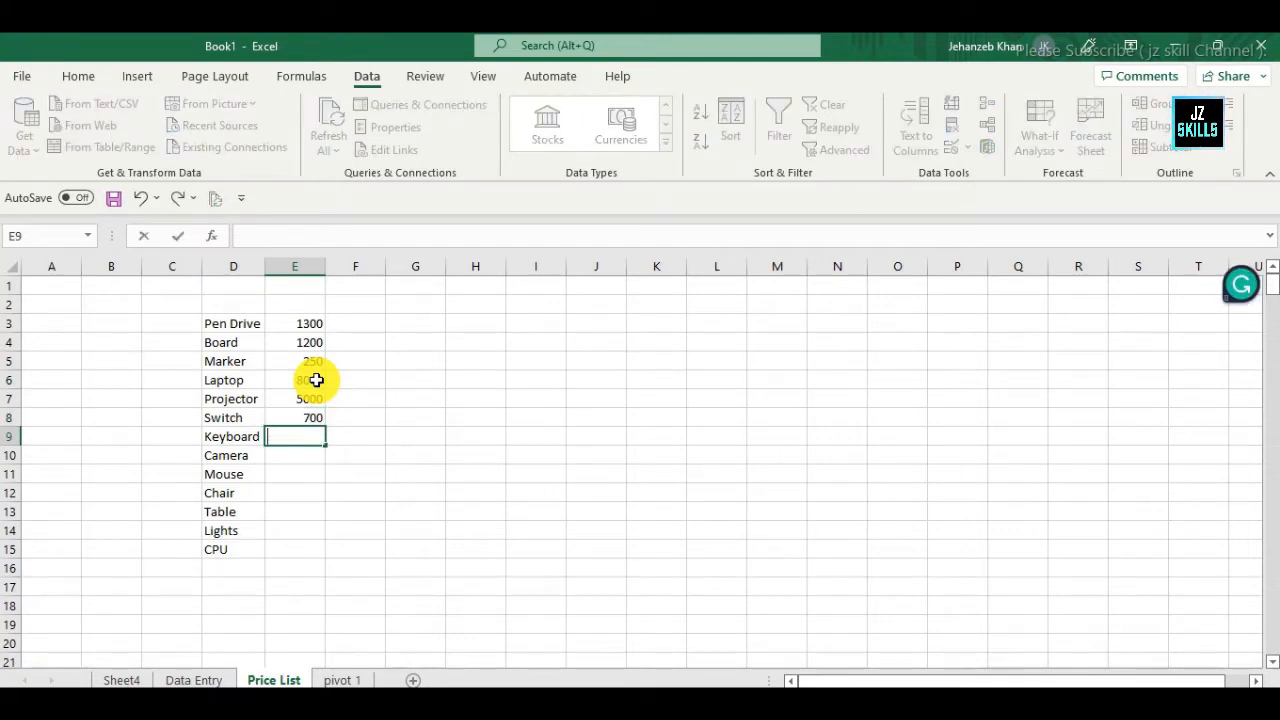
pyautogui.write('50')
pyautogui.press('Return')
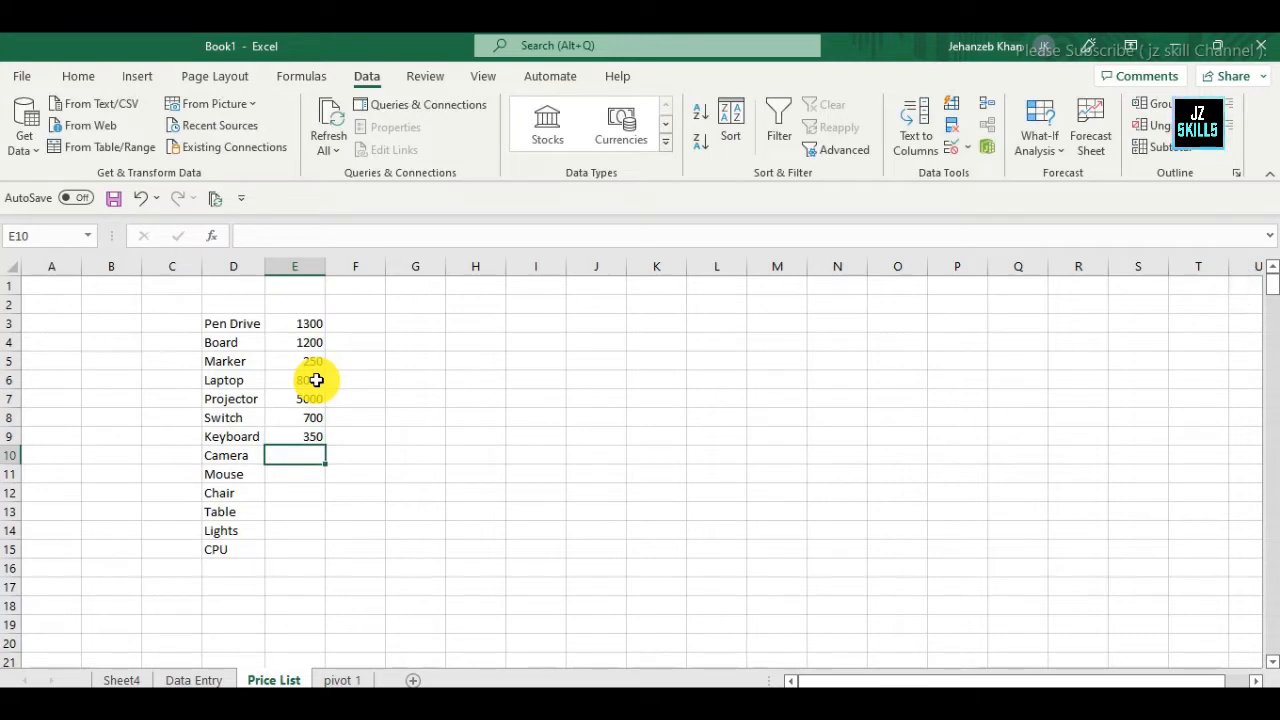
pyautogui.write('800')
pyautogui.press('Return')
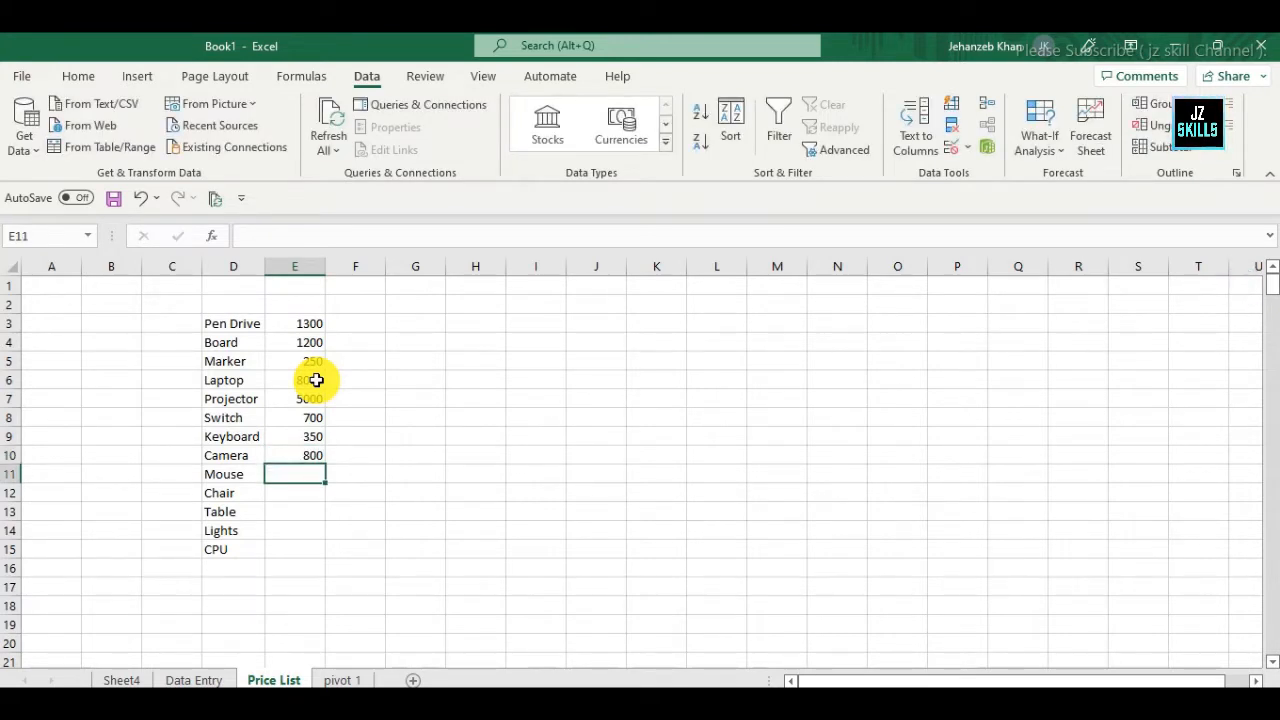
pyautogui.write('500')
pyautogui.press('Return')
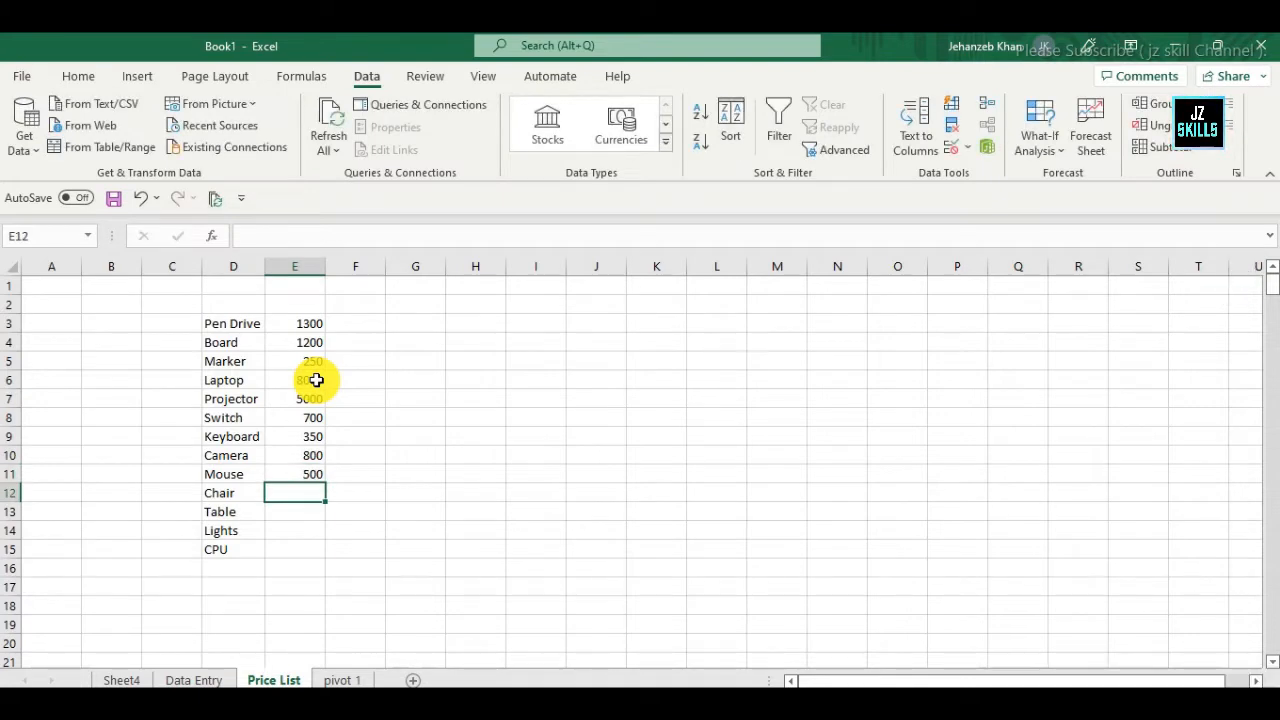
# Complete the price list in E12 to E15 with Chair 1200, Table 1800, Lights 170 and CPU 5000
pyautogui.write('1200')
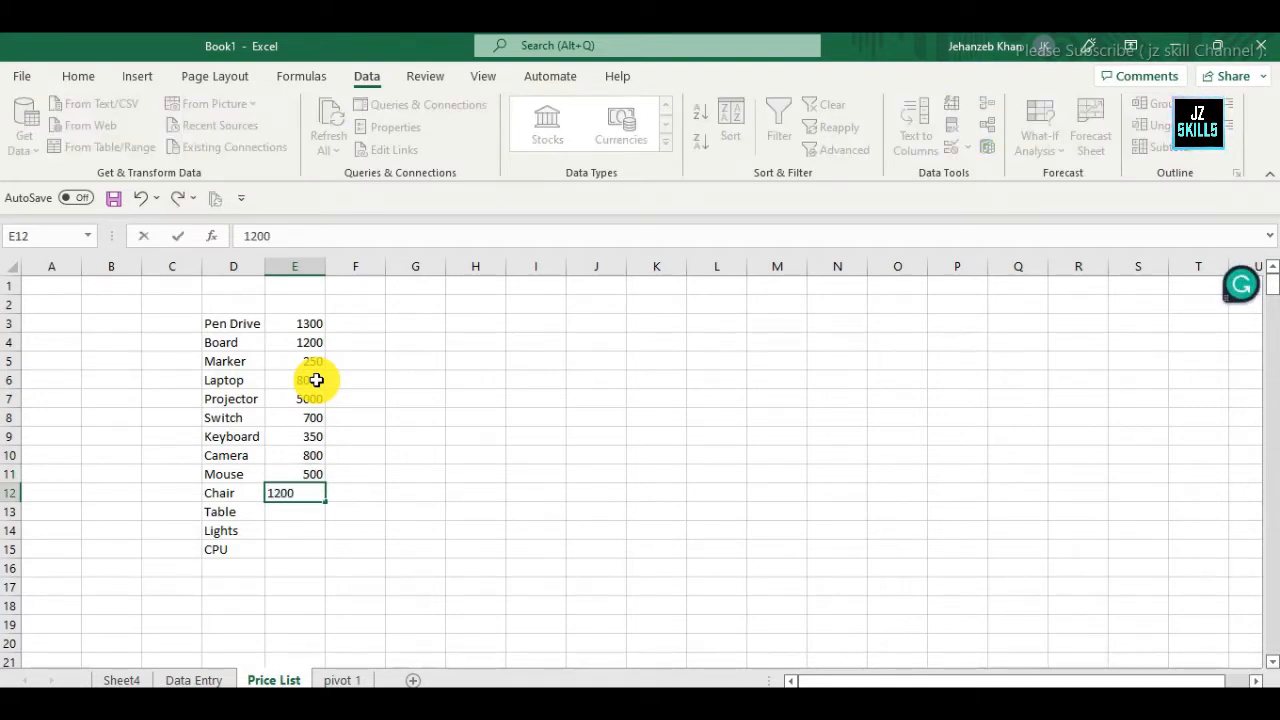
pyautogui.press('Return')
pyautogui.write('1800')
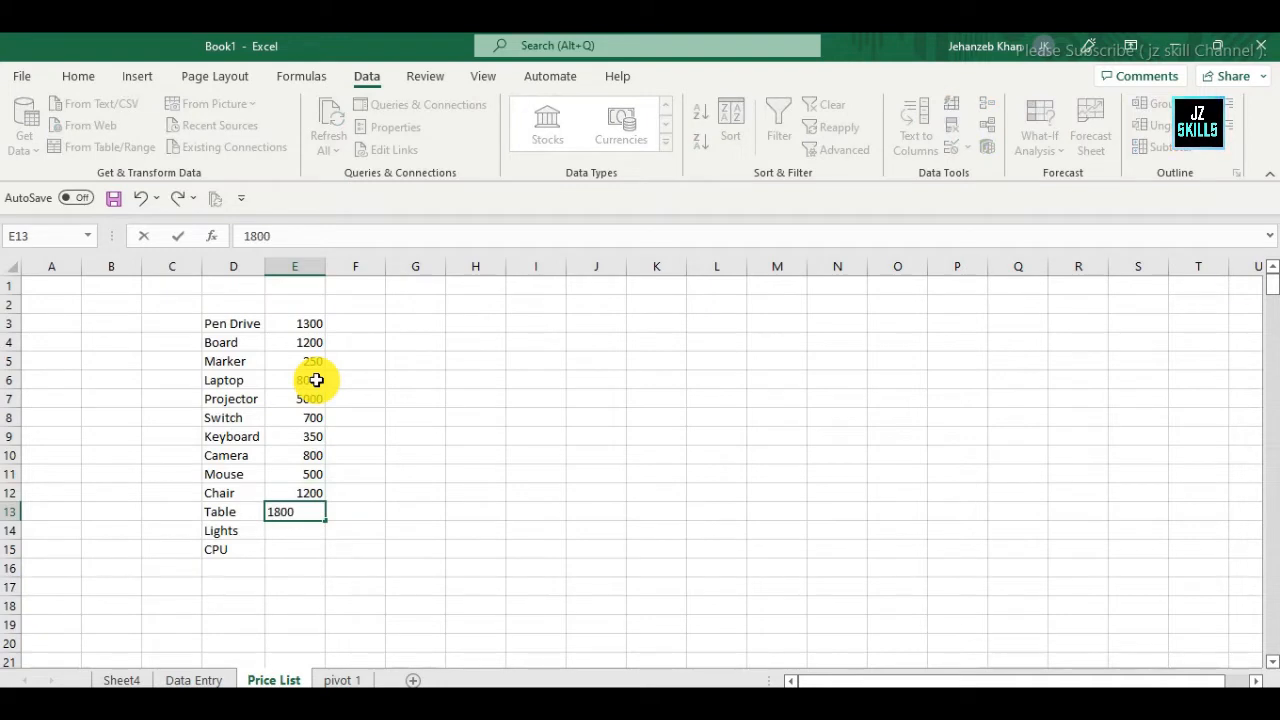
pyautogui.press('Return')
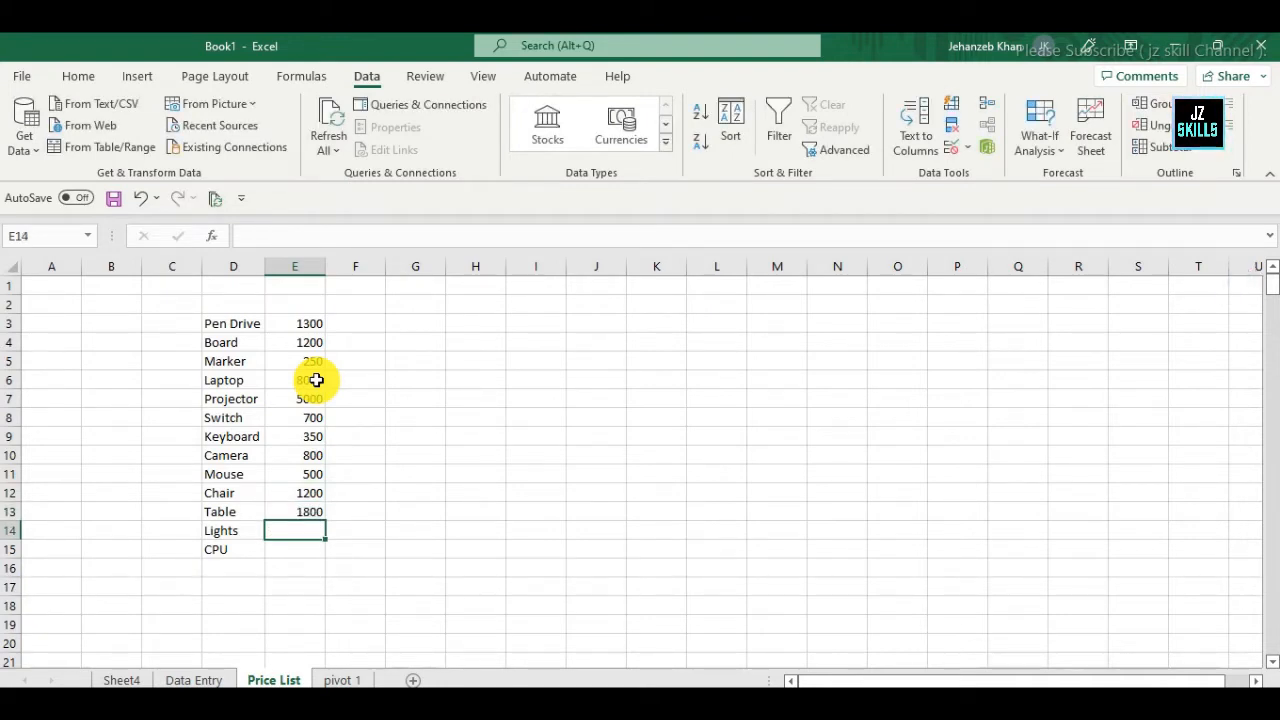
pyautogui.write('170')
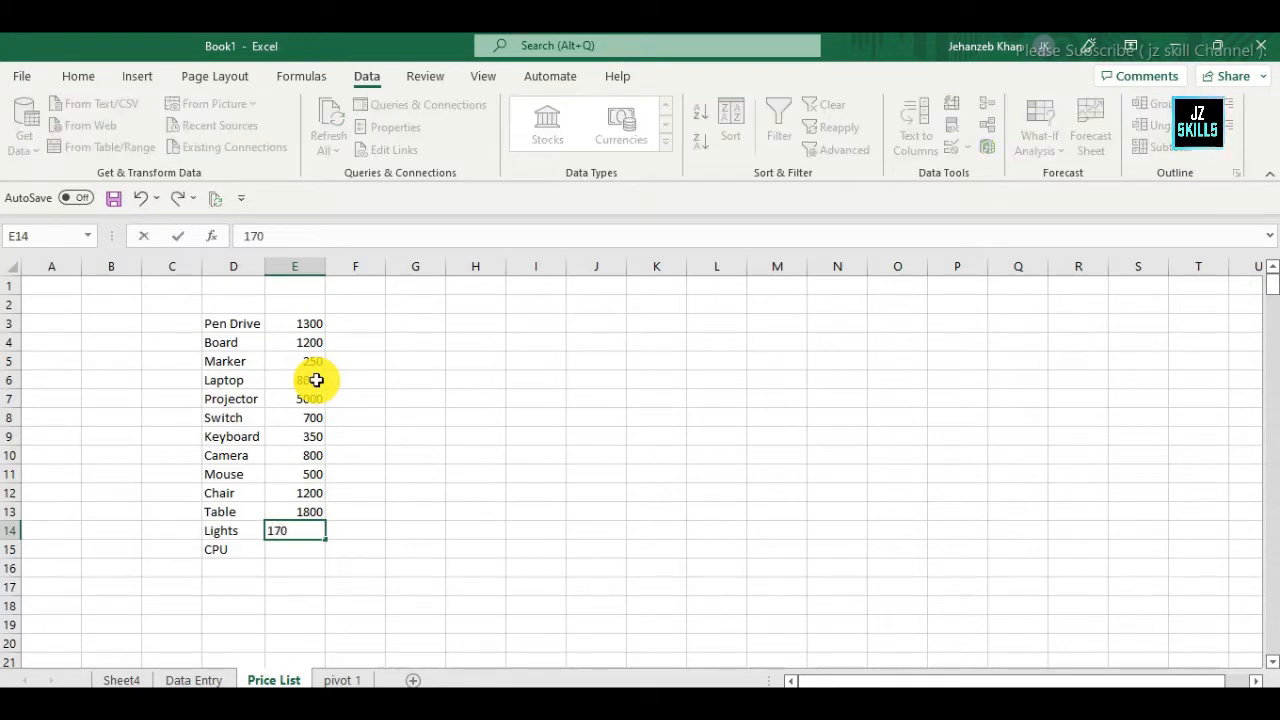
pyautogui.press('Return')
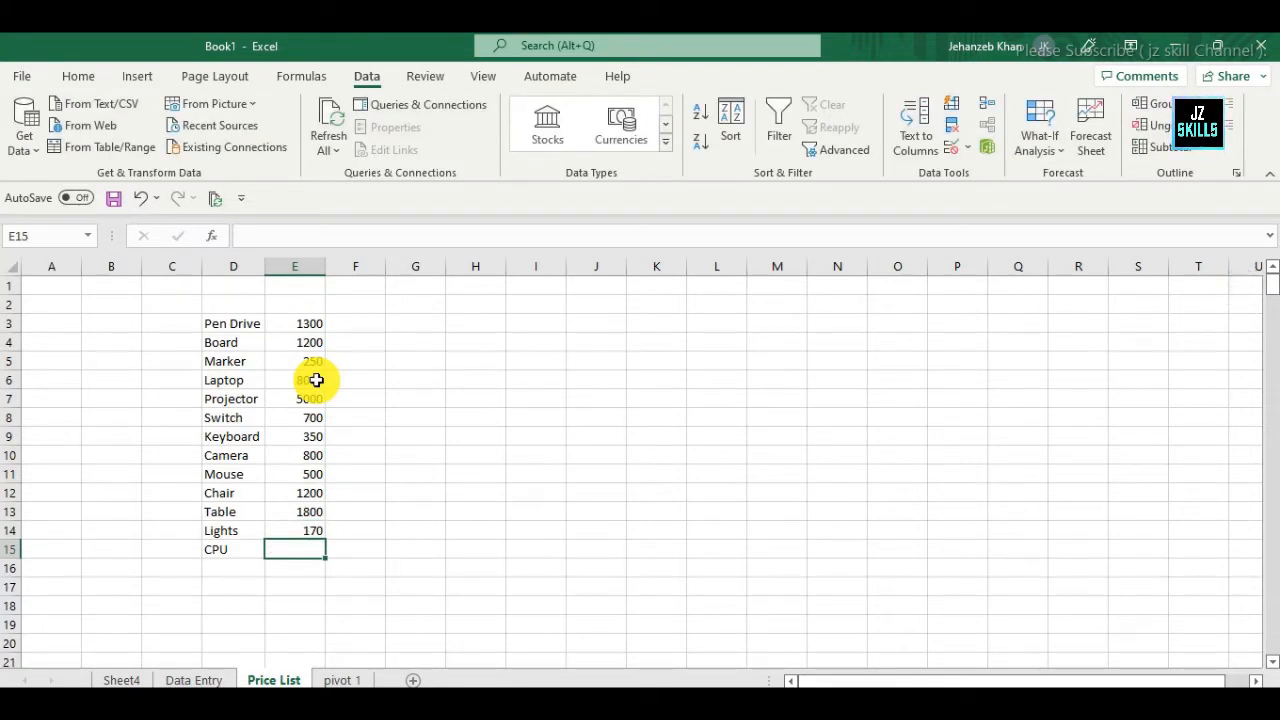
pyautogui.write('5000')
pyautogui.press('Return')
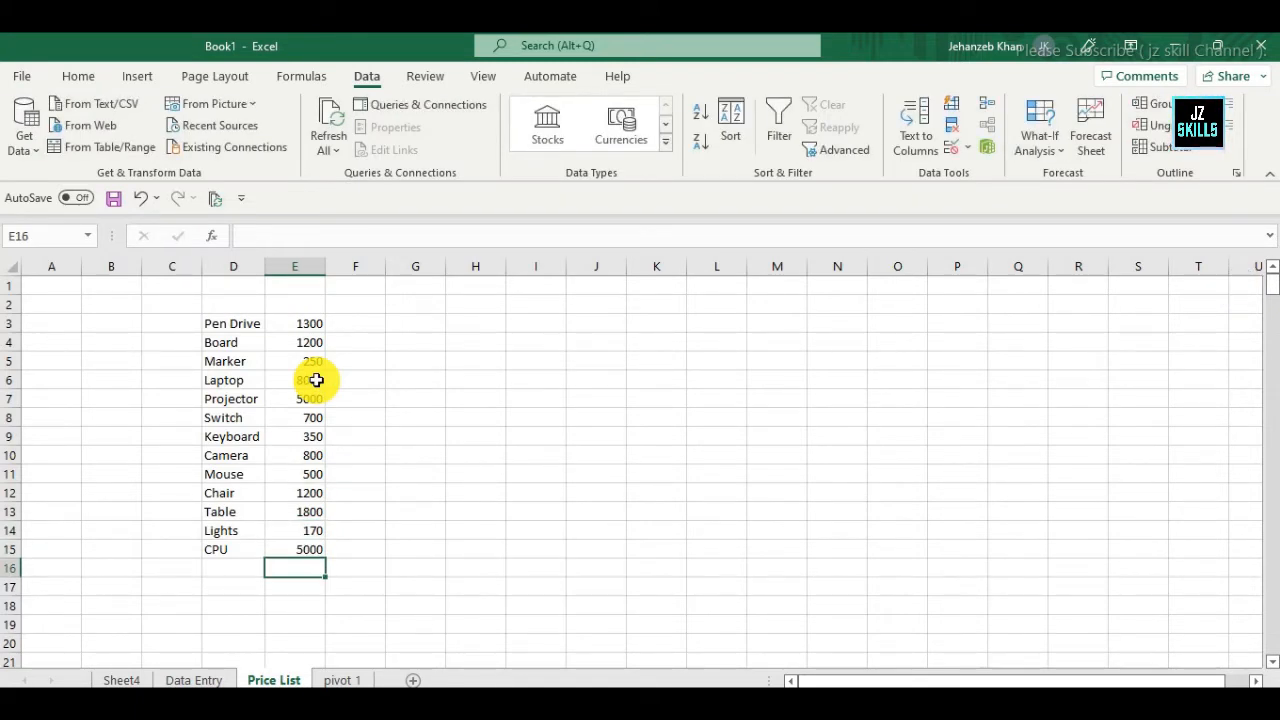
pyautogui.click(405, 379)
pyautogui.moveTo(231, 323); pyautogui.dragTo(314, 546)
pyautogui.click(596, 492)
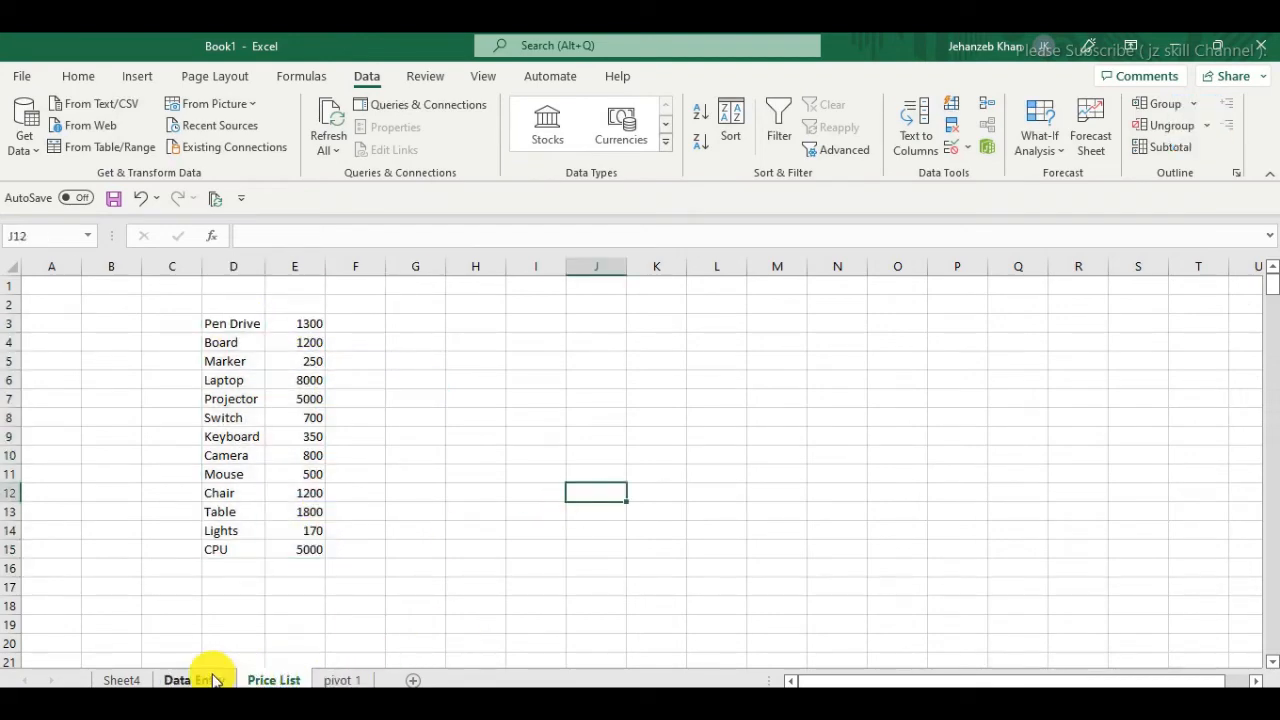
# Start a VLOOKUP formula in F2 of the Data Entry sheet with C2 as the lookup value
pyautogui.click(190, 679)
pyautogui.scroll(5, 484, 319)
pyautogui.scroll(6, 484, 319)
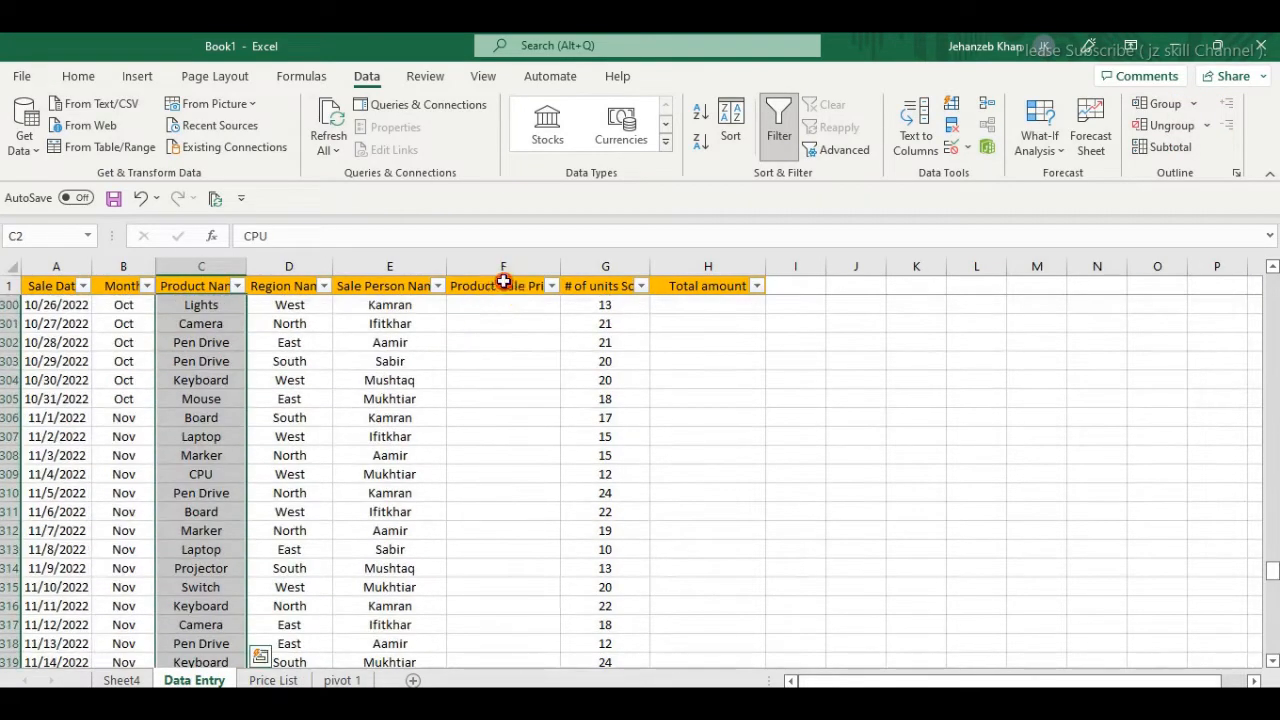
pyautogui.click(502, 287)
pyautogui.press('Down')
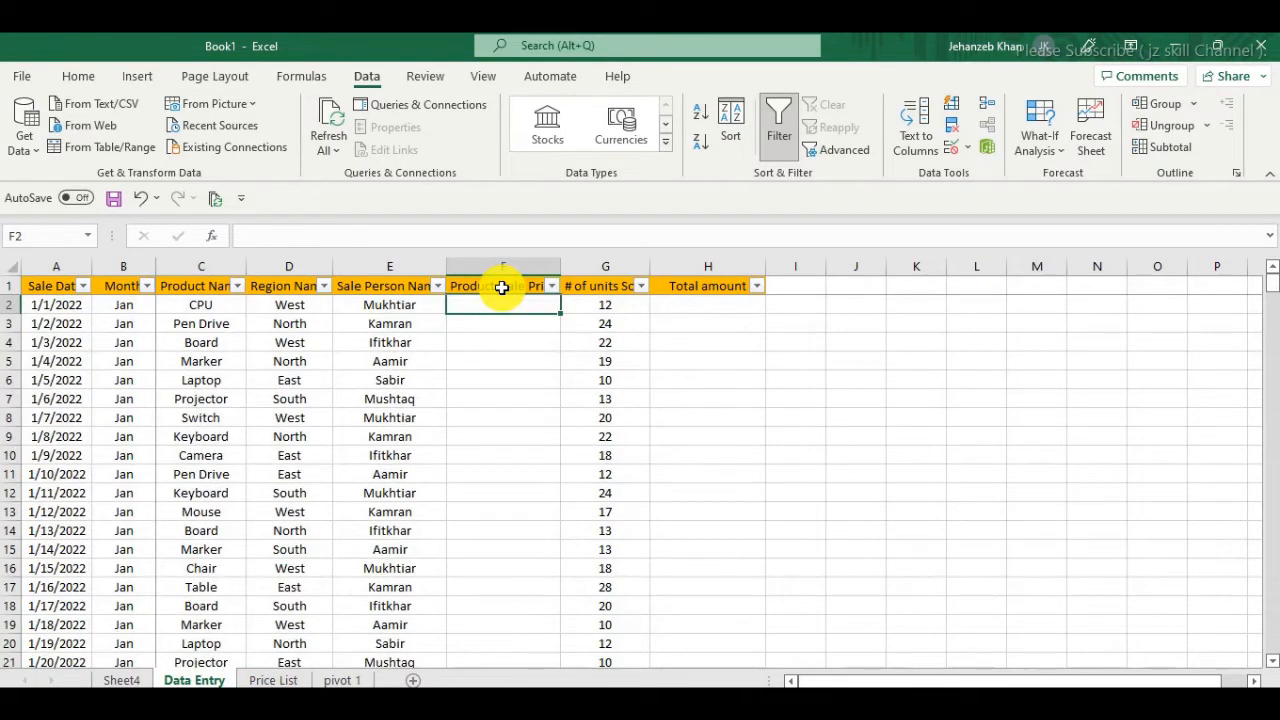
pyautogui.write('=vl')
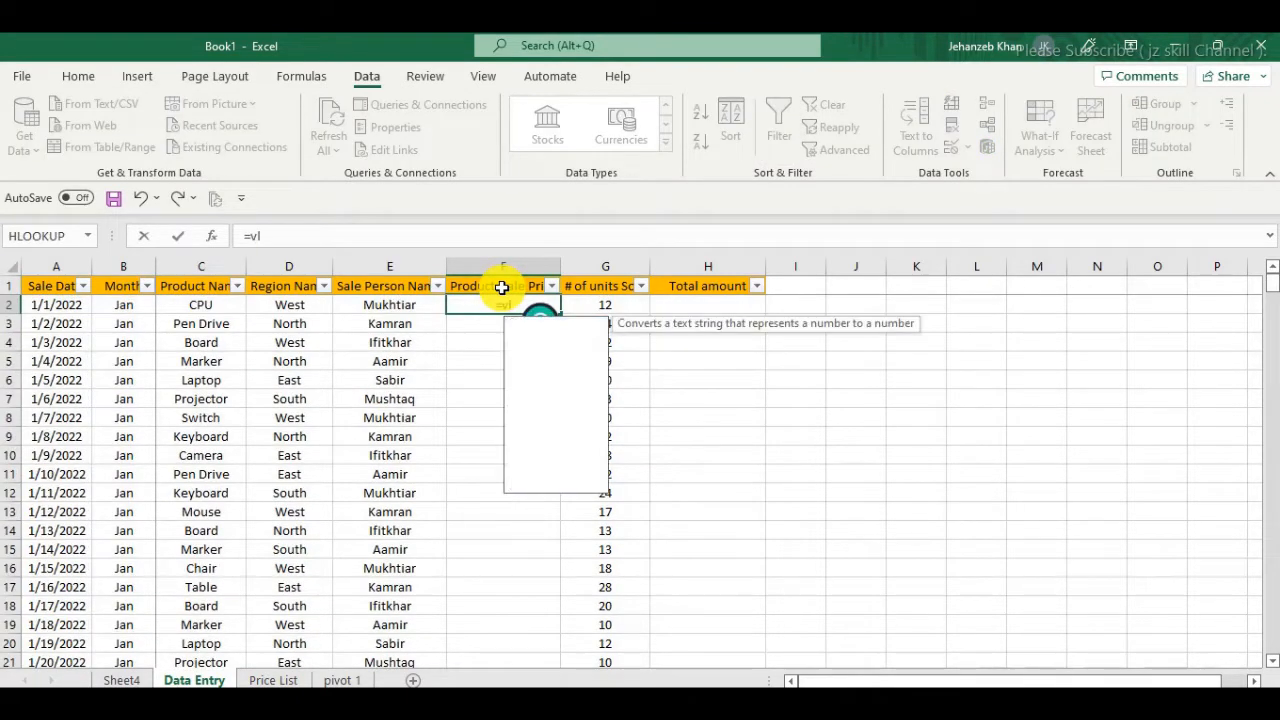
pyautogui.write('ookup')
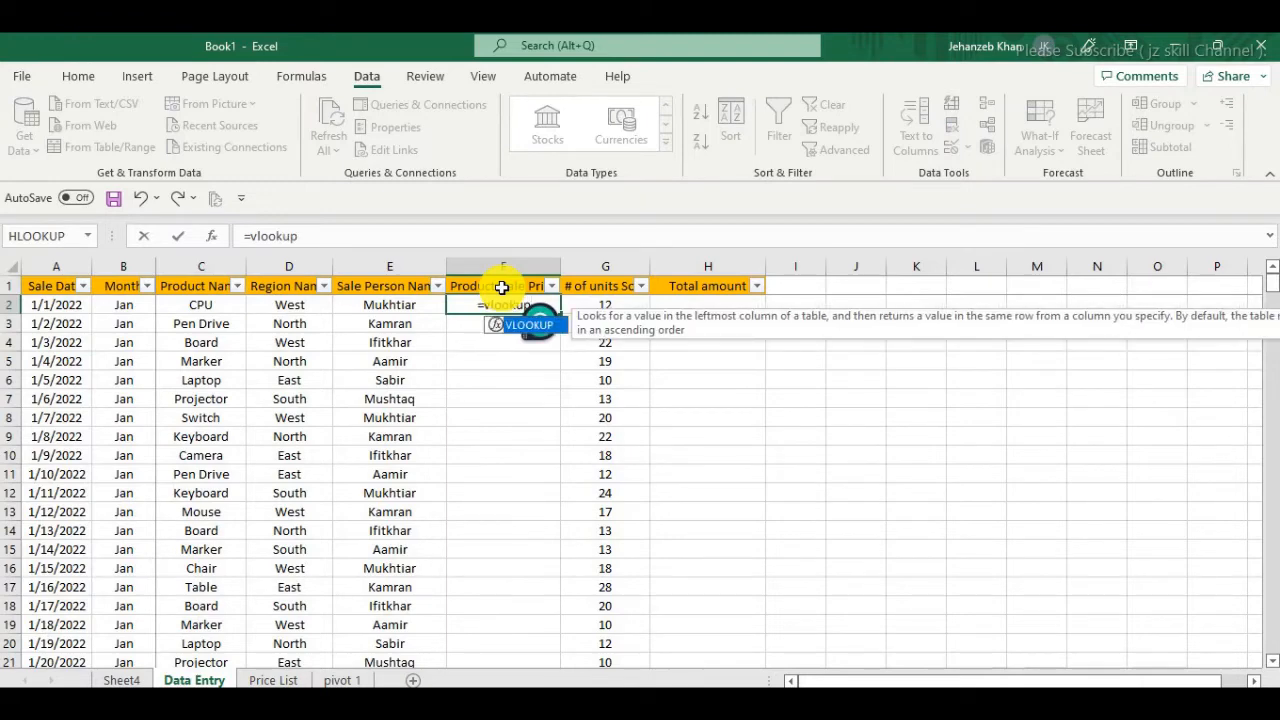
pyautogui.write('(')
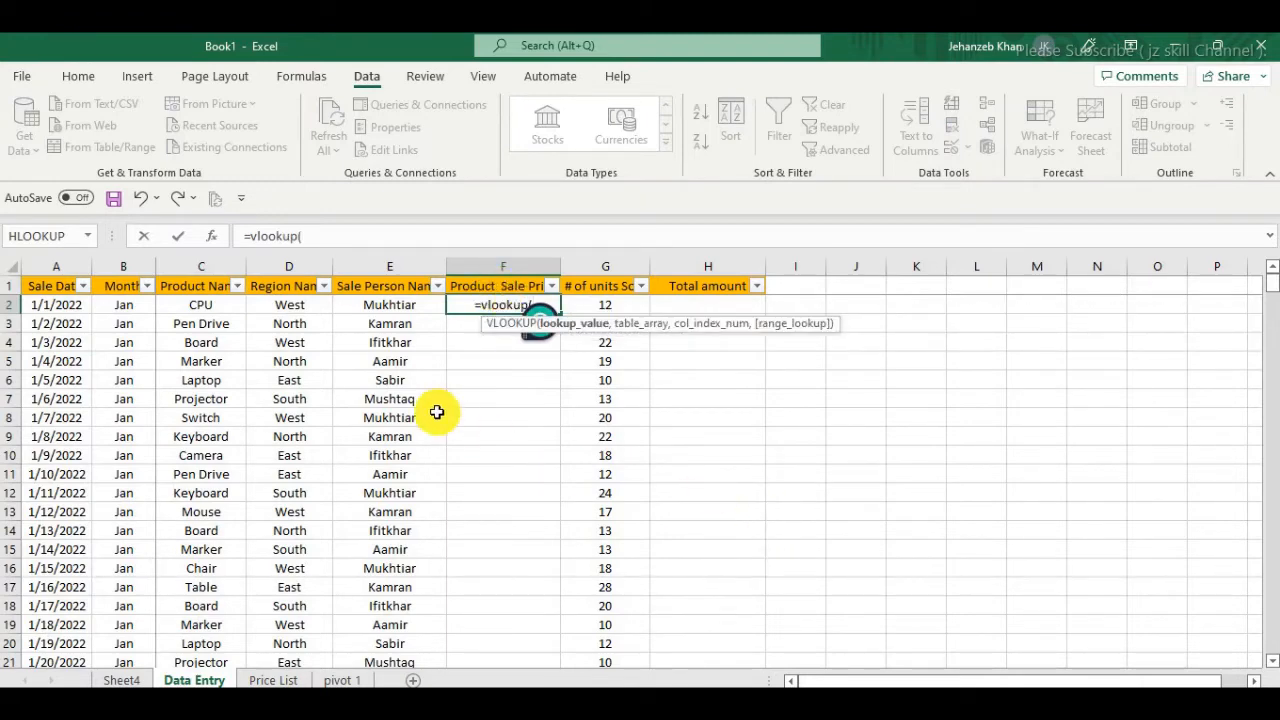
pyautogui.click(228, 310)
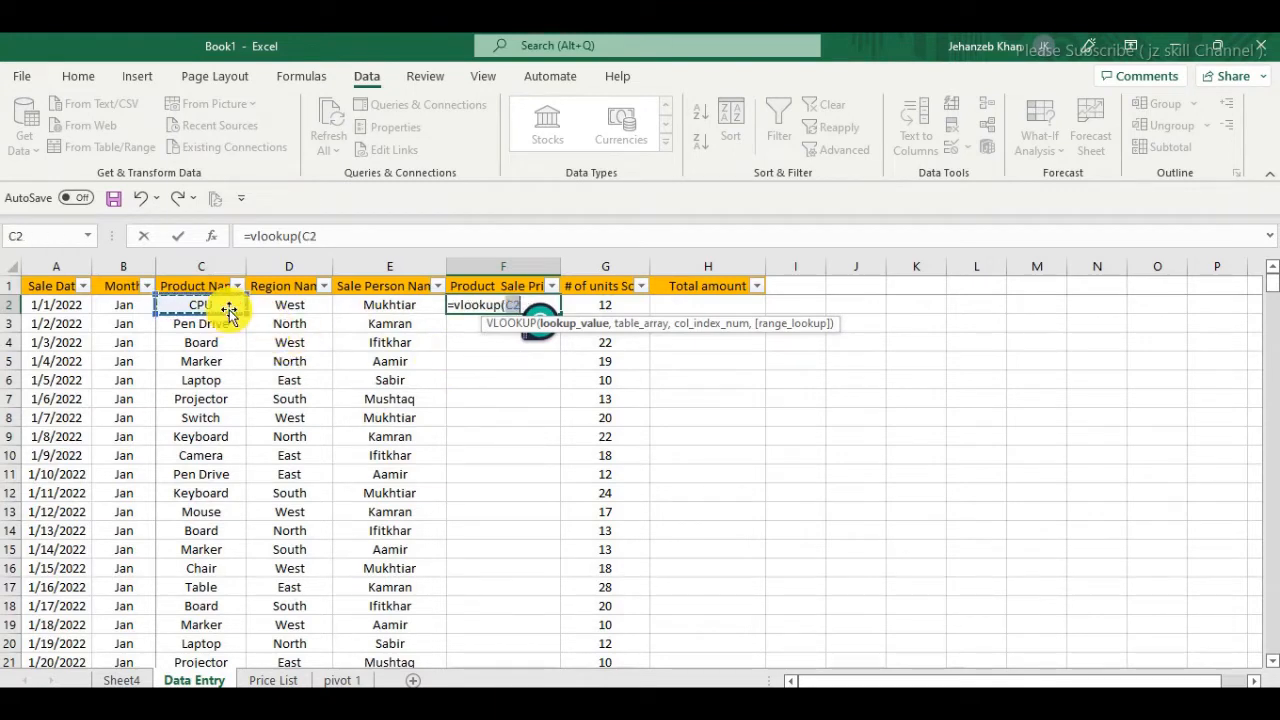
pyautogui.write(',')
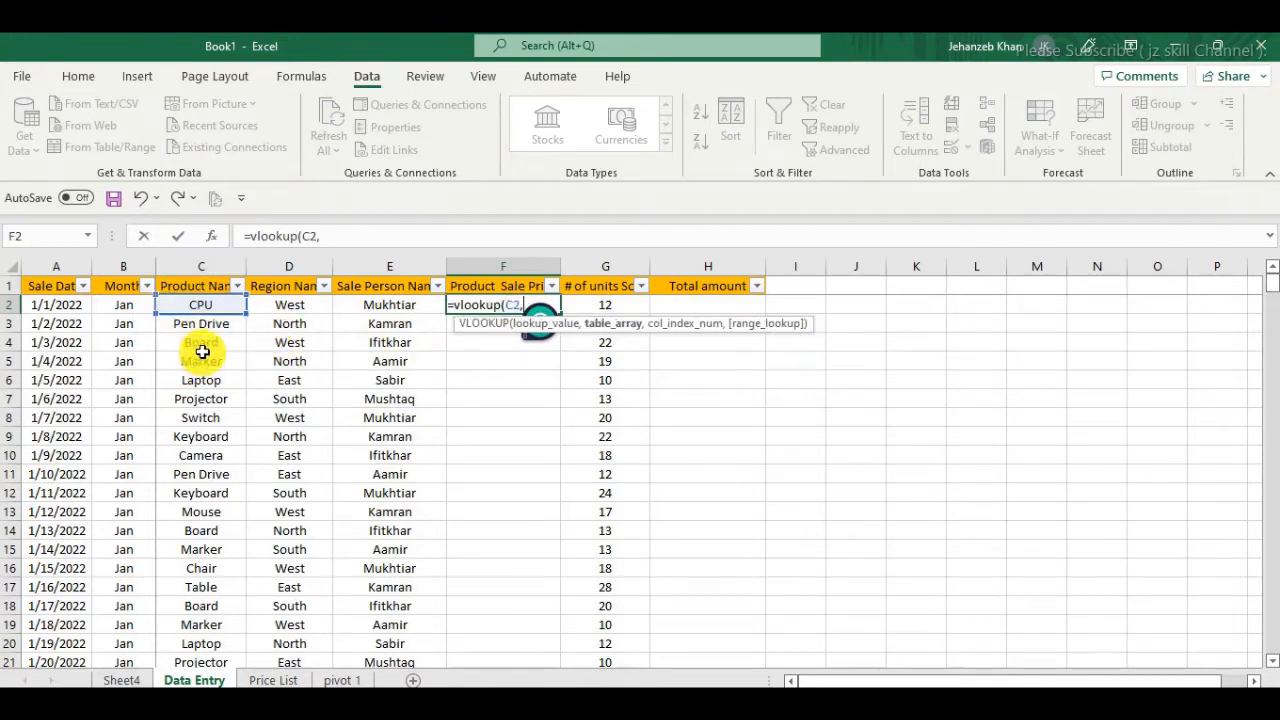
# Set the VLOOKUP table array to the Price List range D3:E15 with absolute references, $D$3:$E$15
pyautogui.click(278, 680)
pyautogui.moveTo(246, 323); pyautogui.dragTo(310, 548)
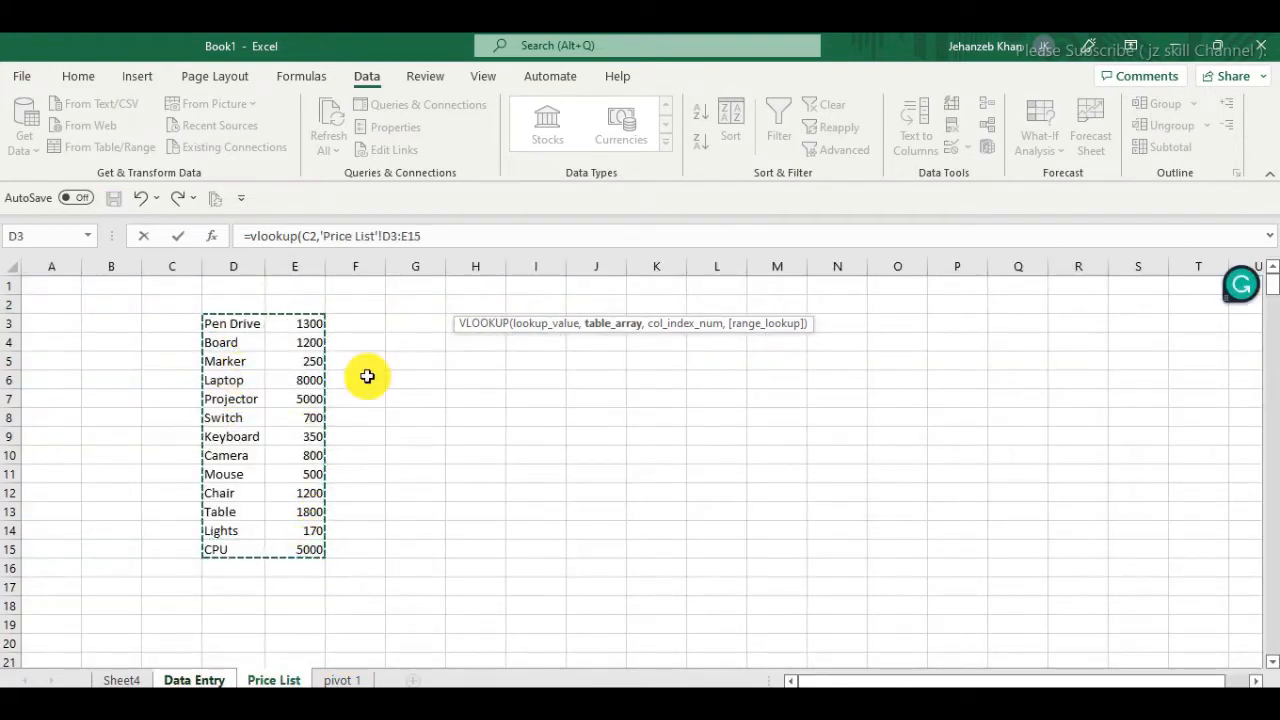
pyautogui.click(395, 237)
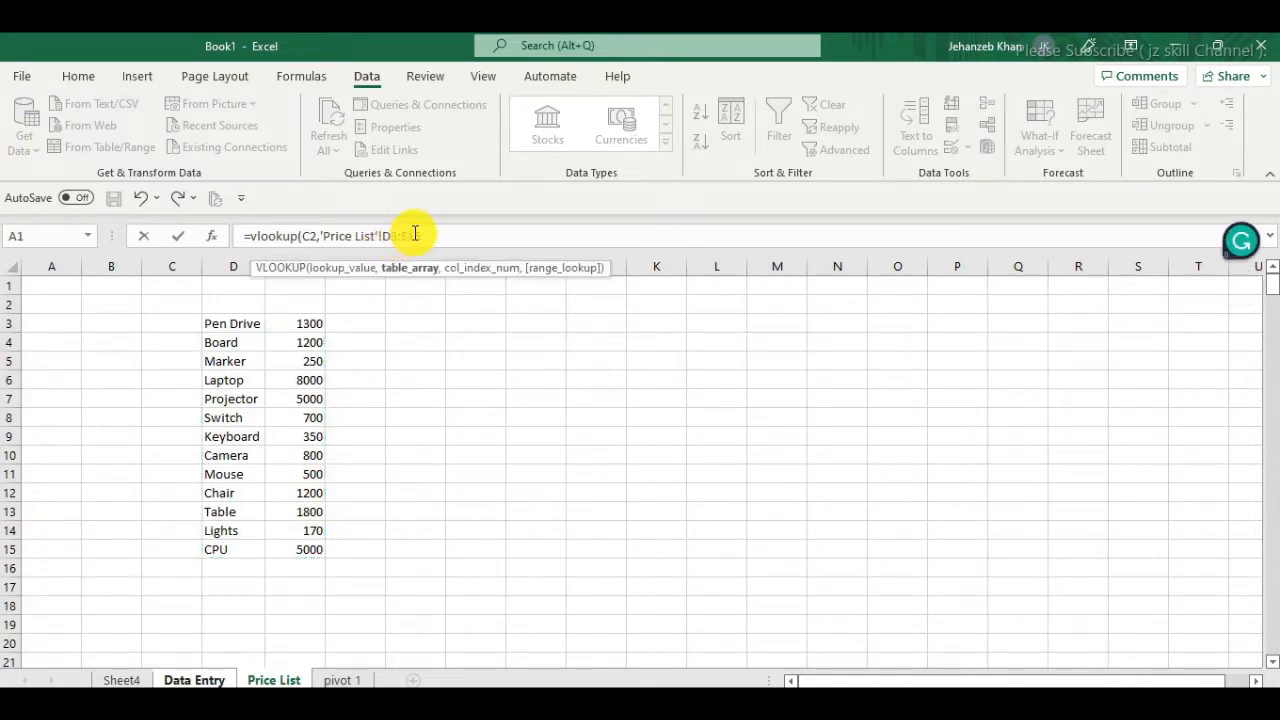
pyautogui.press('F4')
pyautogui.click(471, 236)
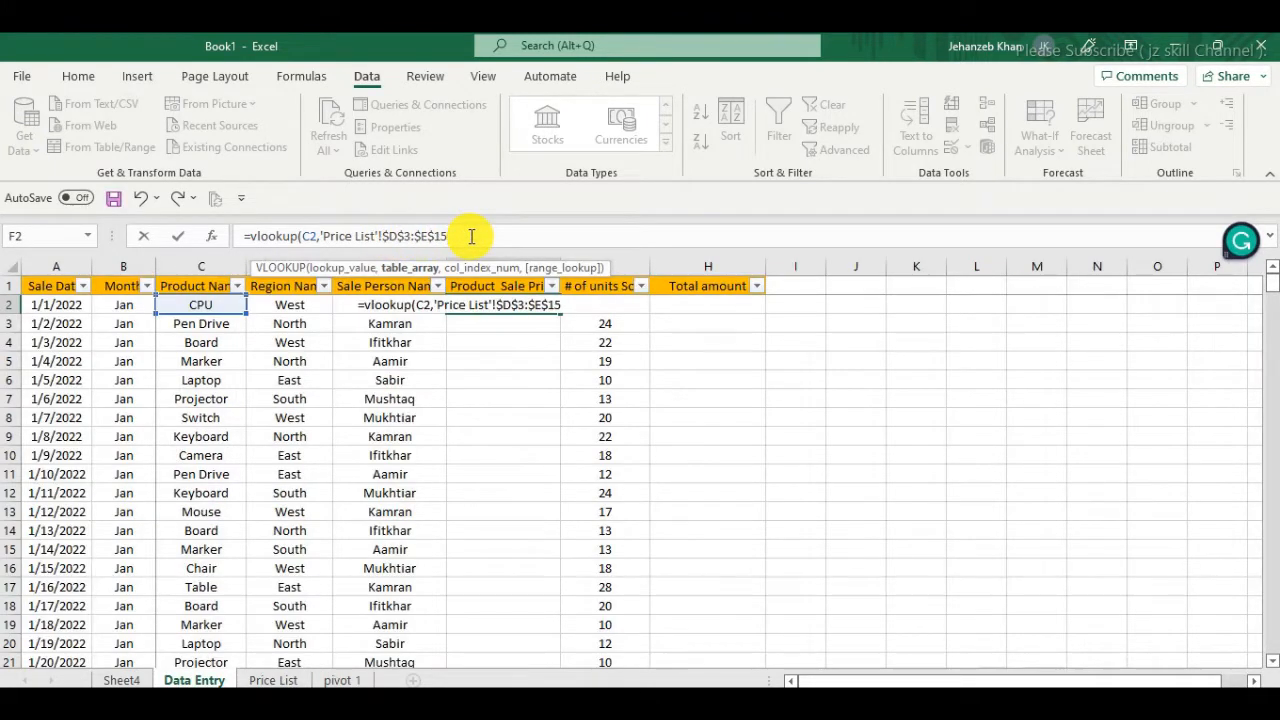
# Complete the VLOOKUP in F2 with column index 2 and FALSE for an exact match, and enter the formula
pyautogui.write(',2,')
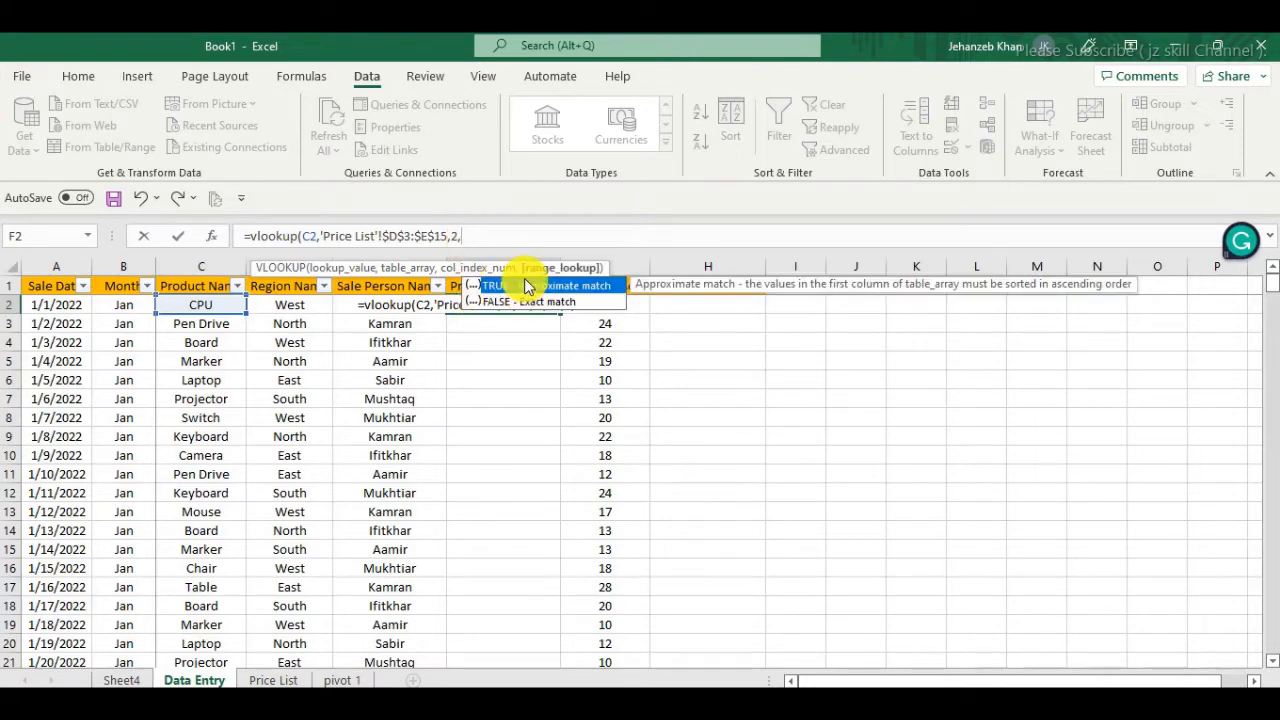
pyautogui.click(510, 303)
pyautogui.click(510, 303)
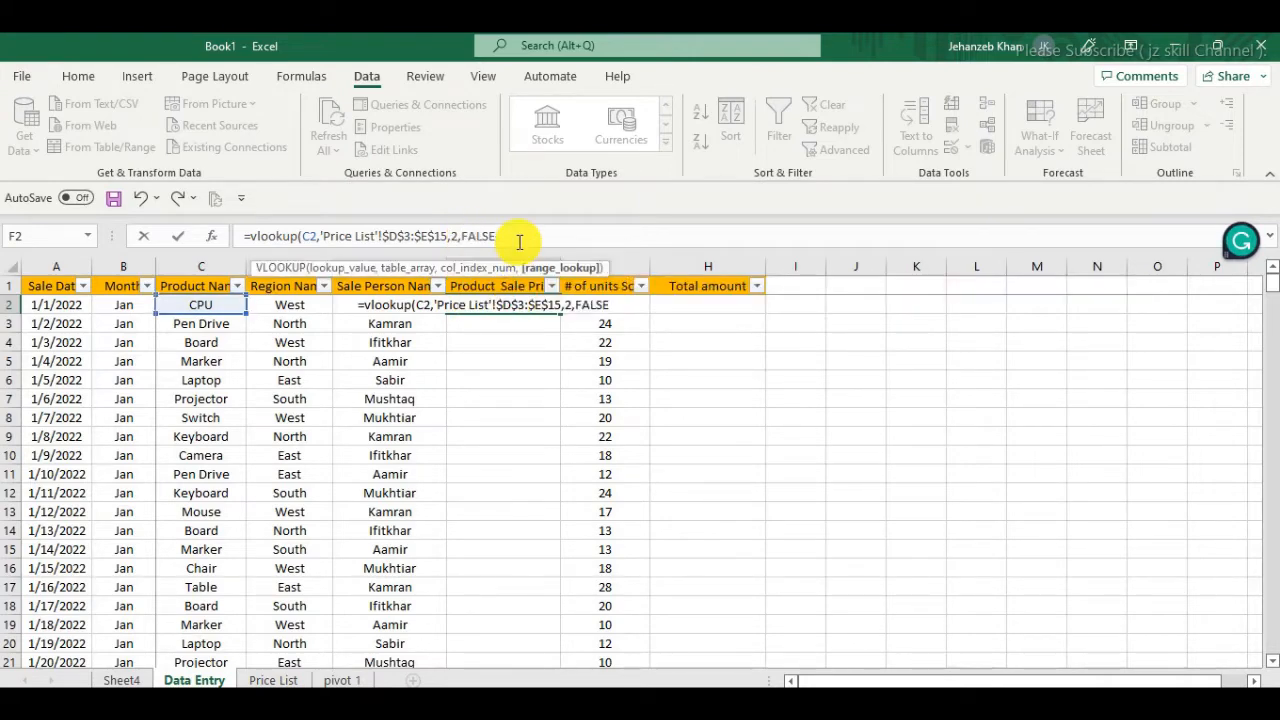
pyautogui.write(')')
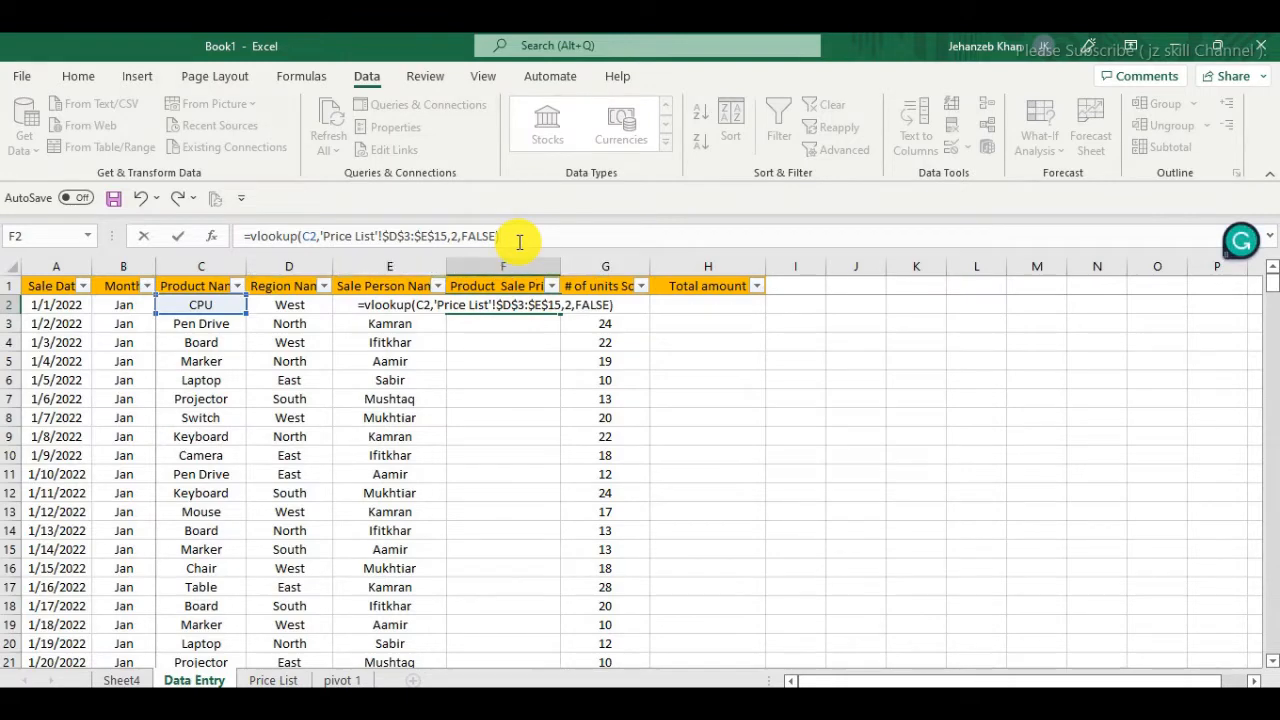
pyautogui.press('Return')
pyautogui.scroll(-2, 555, 365)
pyautogui.scroll(2, 548, 367)
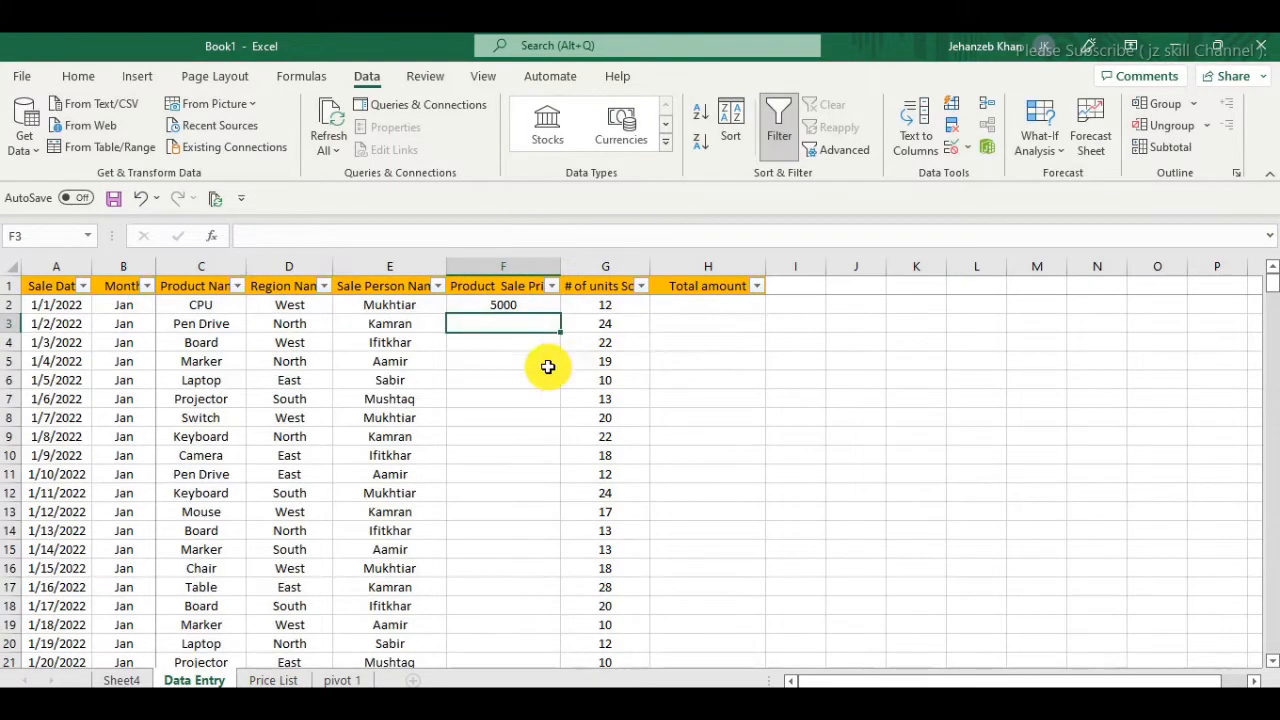
# Fill the VLOOKUP formula from F2 down the whole Product Sale Price column and check the filled rows
pyautogui.click(546, 309)
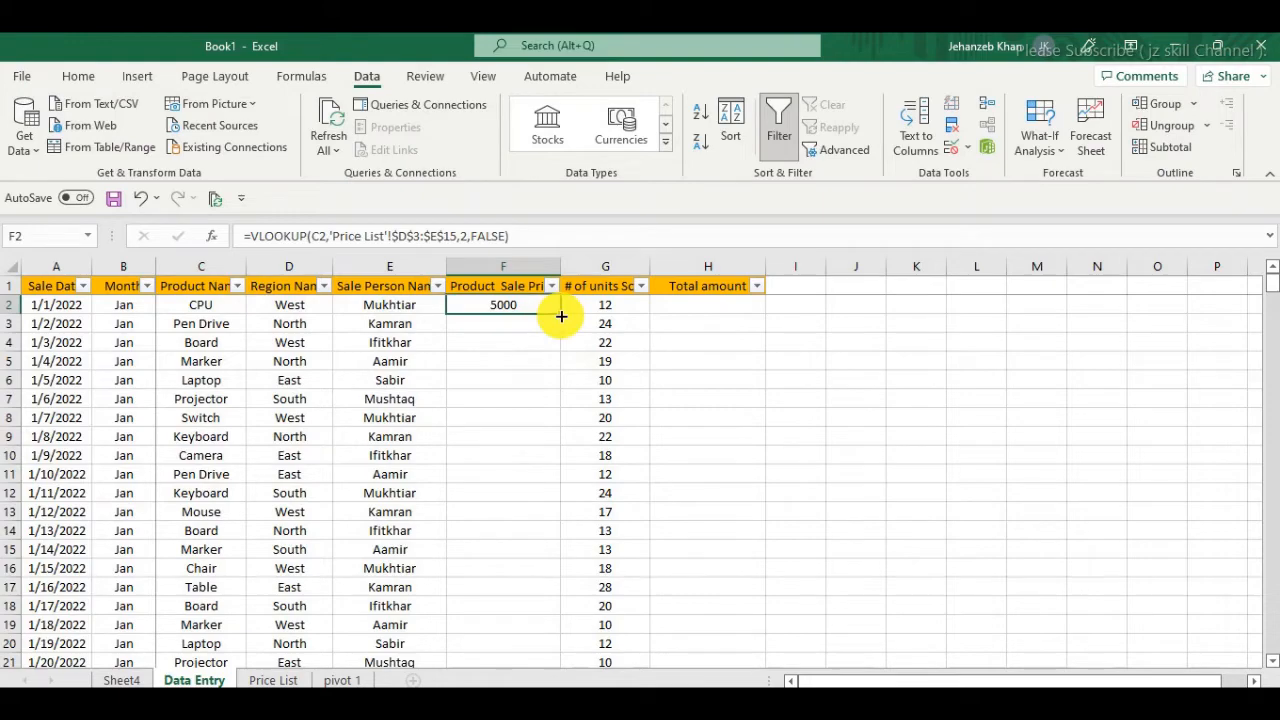
pyautogui.doubleClick(561, 316)
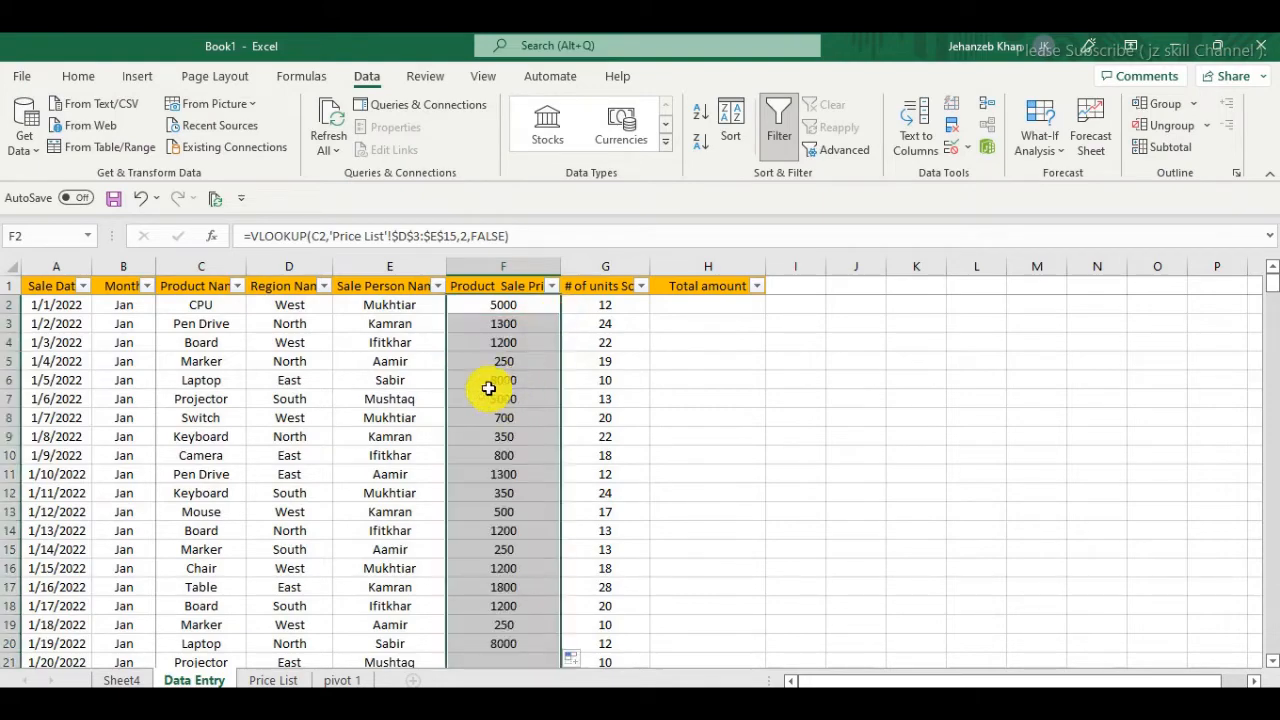
pyautogui.scroll(-9, 451, 466)
pyautogui.scroll(-6, 340, 479)
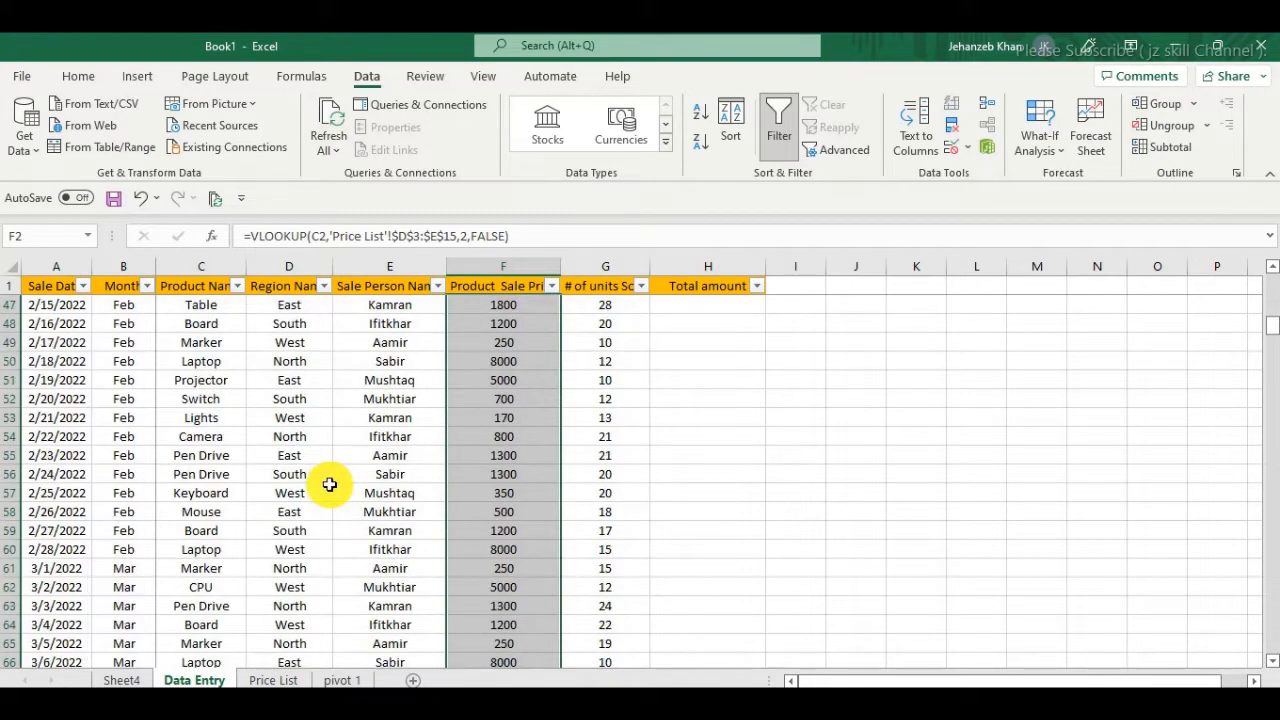
pyautogui.scroll(15, 330, 481)
pyautogui.scroll(-18, 1063, 417)
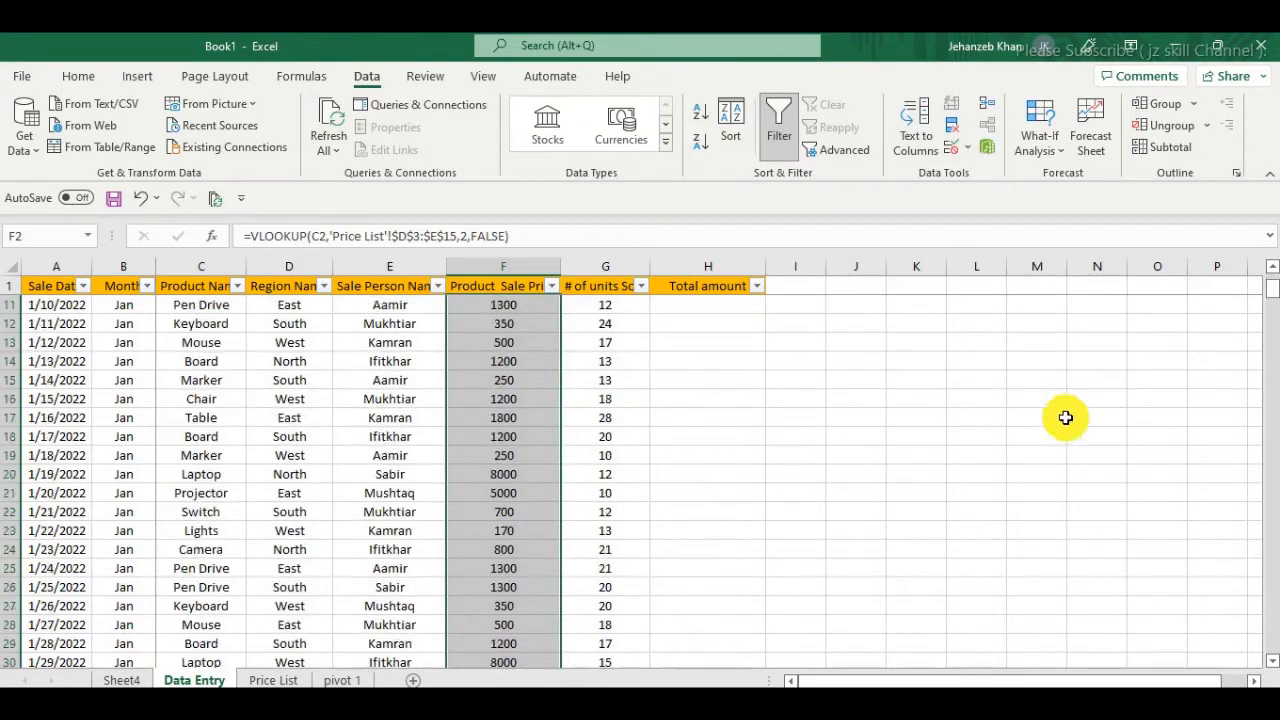
pyautogui.moveTo(1272, 350); pyautogui.dragTo(1260, 205)
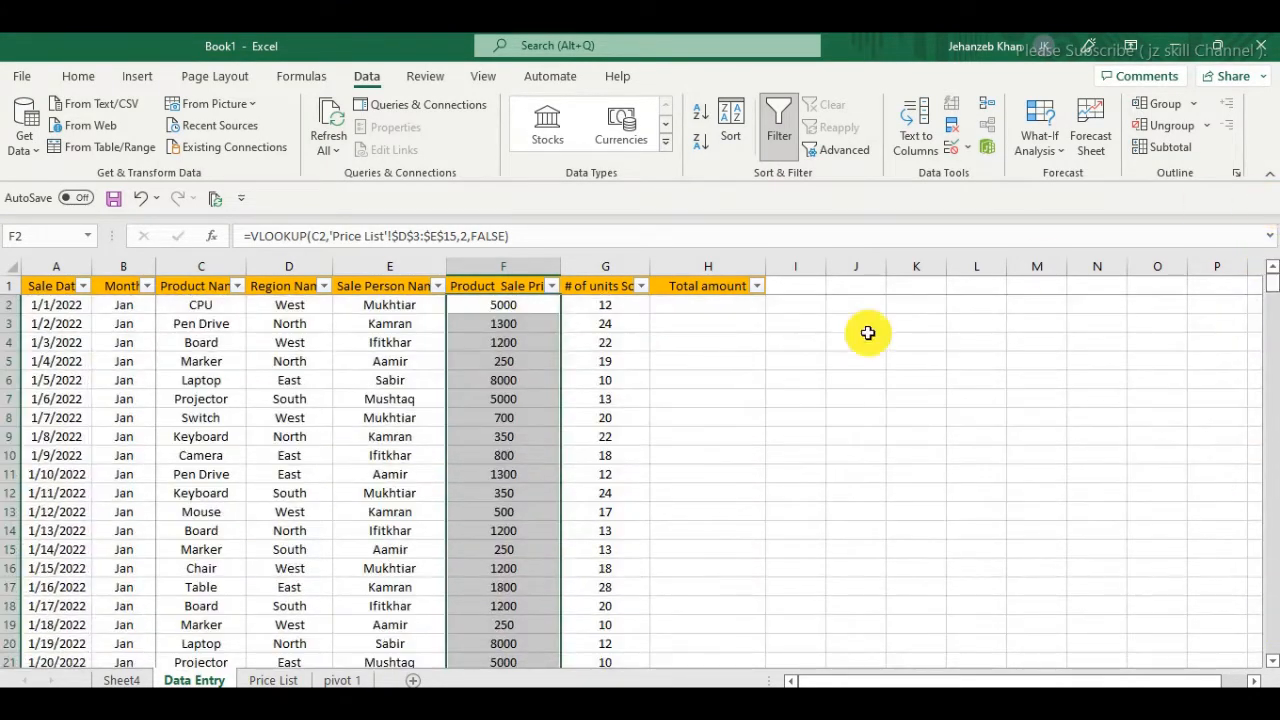
pyautogui.click(715, 362)
pyautogui.click(512, 308)
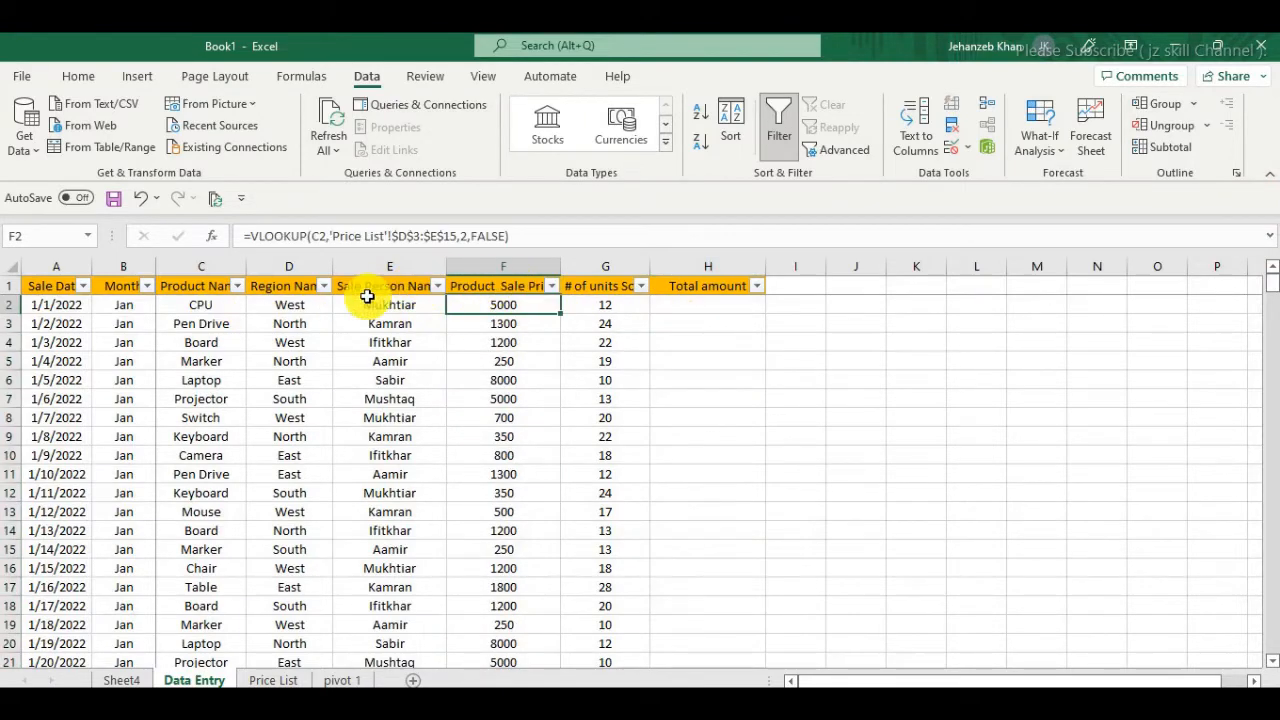
pyautogui.click(198, 308)
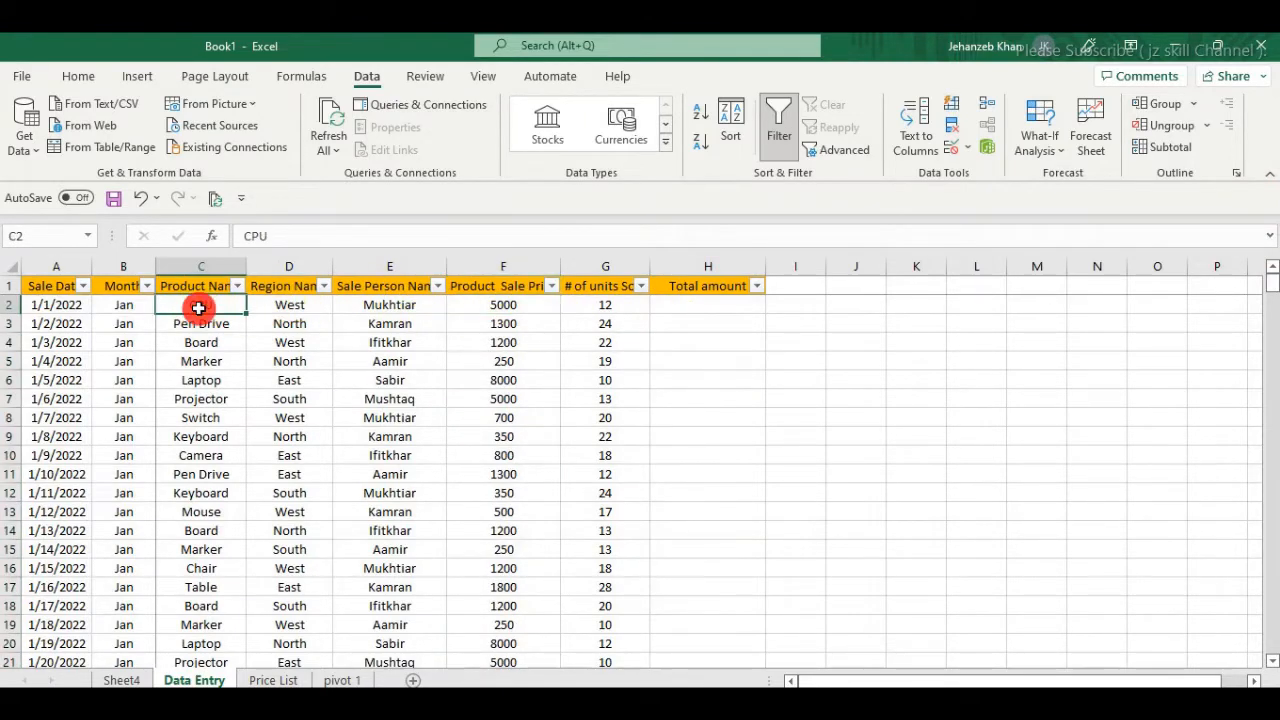
pyautogui.click(603, 304)
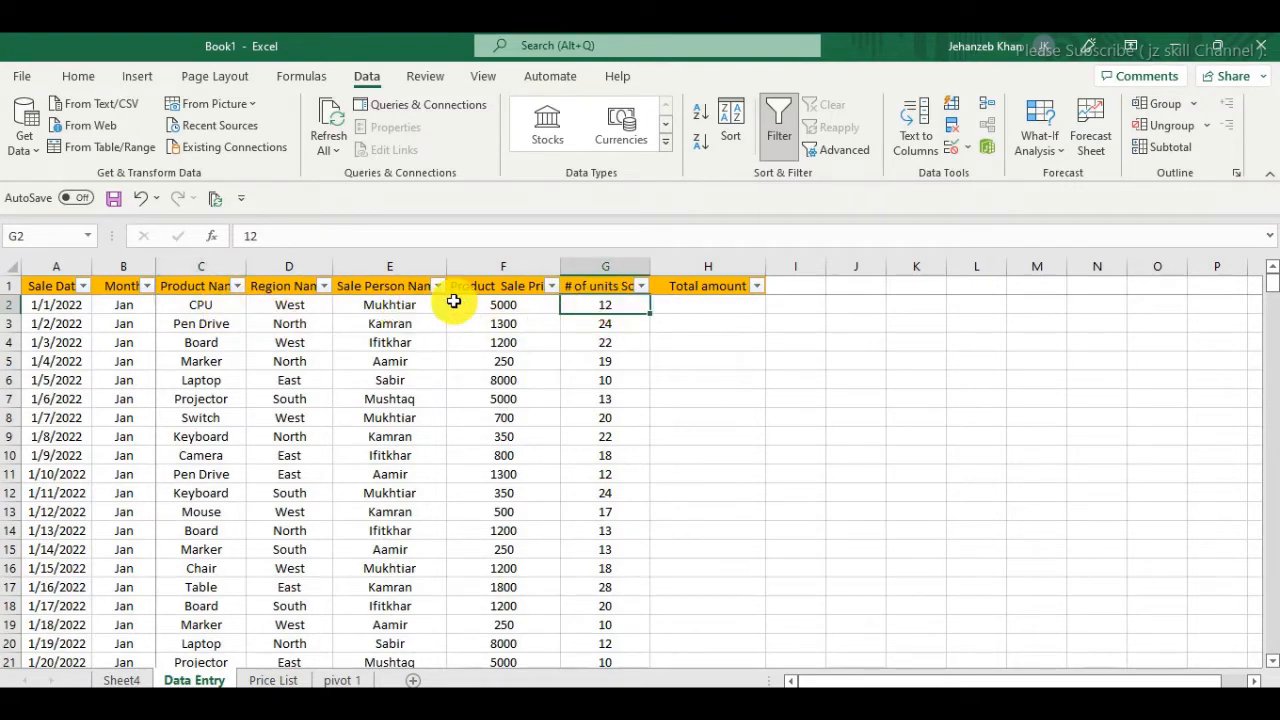
# Enter the formula =G2*F2 in H2 to calculate the total amount from units sold and sale price
pyautogui.click(699, 305)
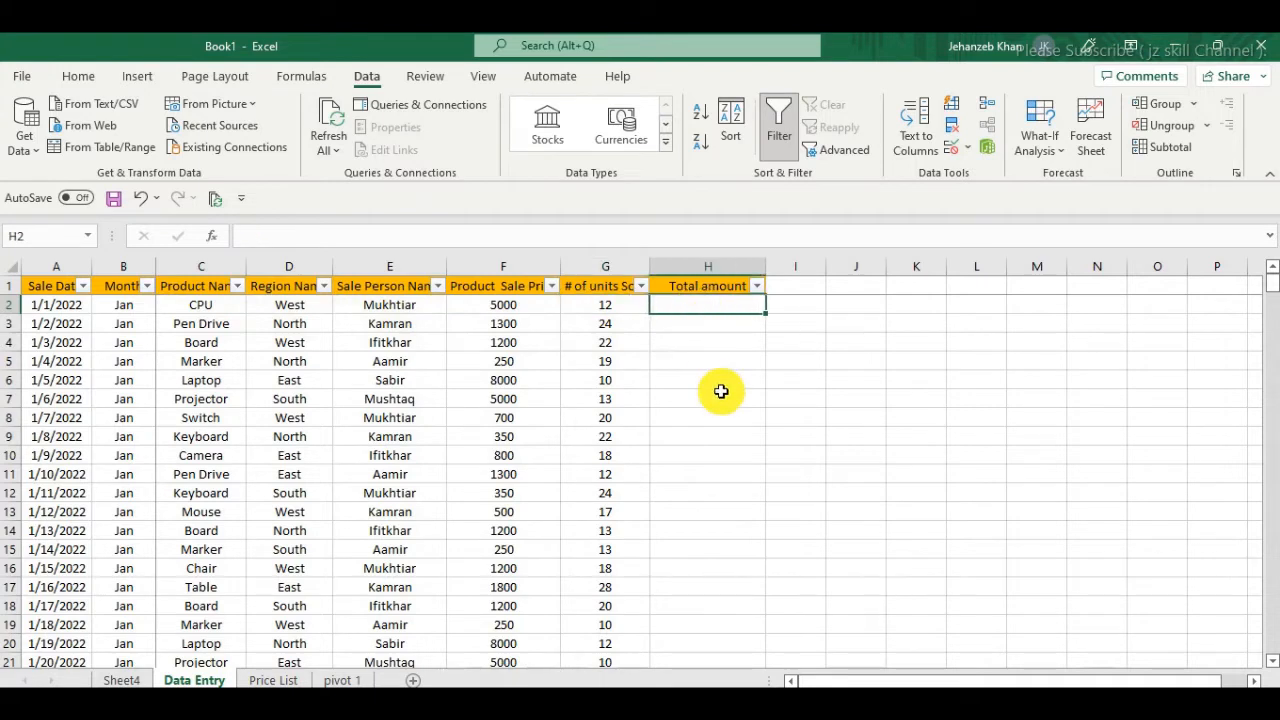
pyautogui.write('=')
pyautogui.click(616, 309)
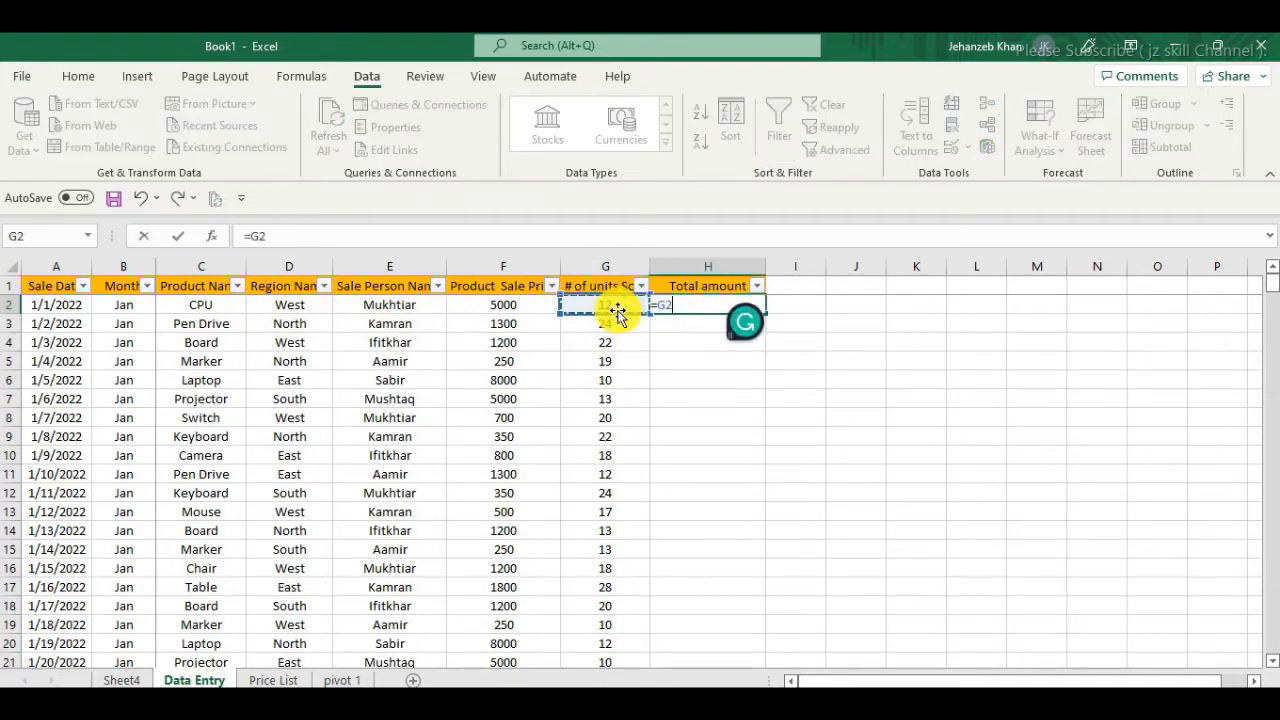
pyautogui.write('*')
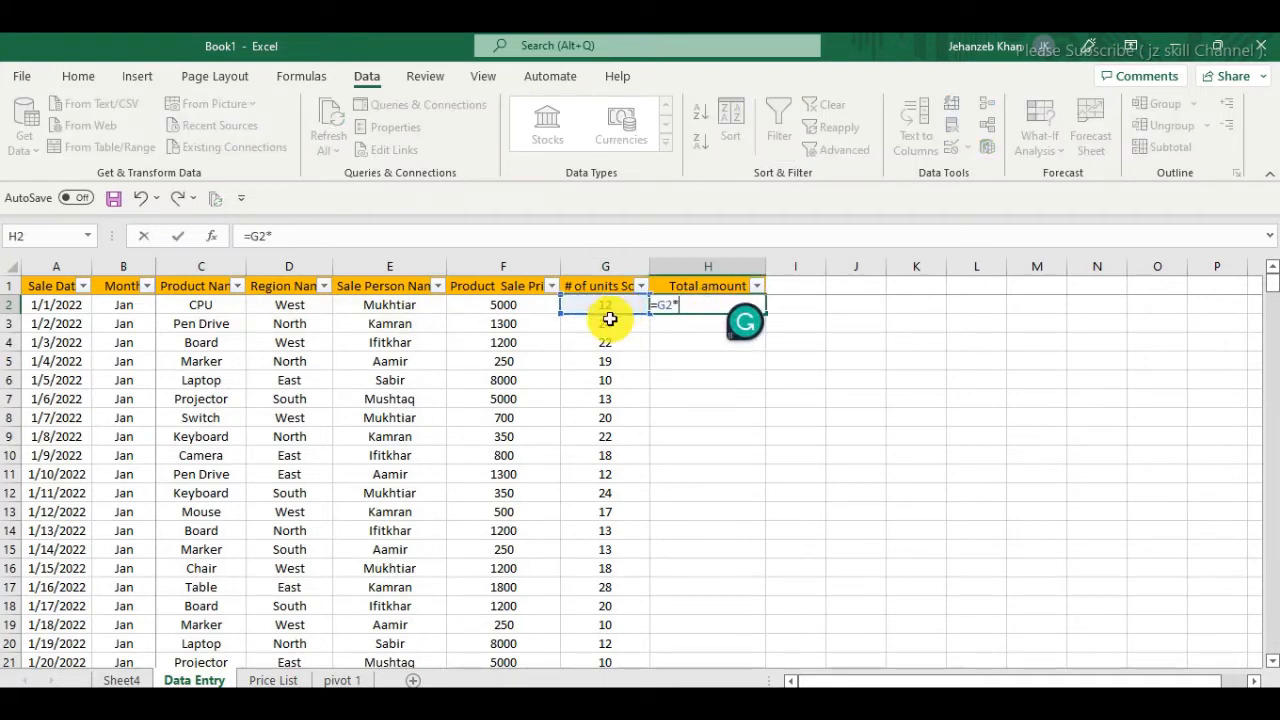
pyautogui.click(541, 307)
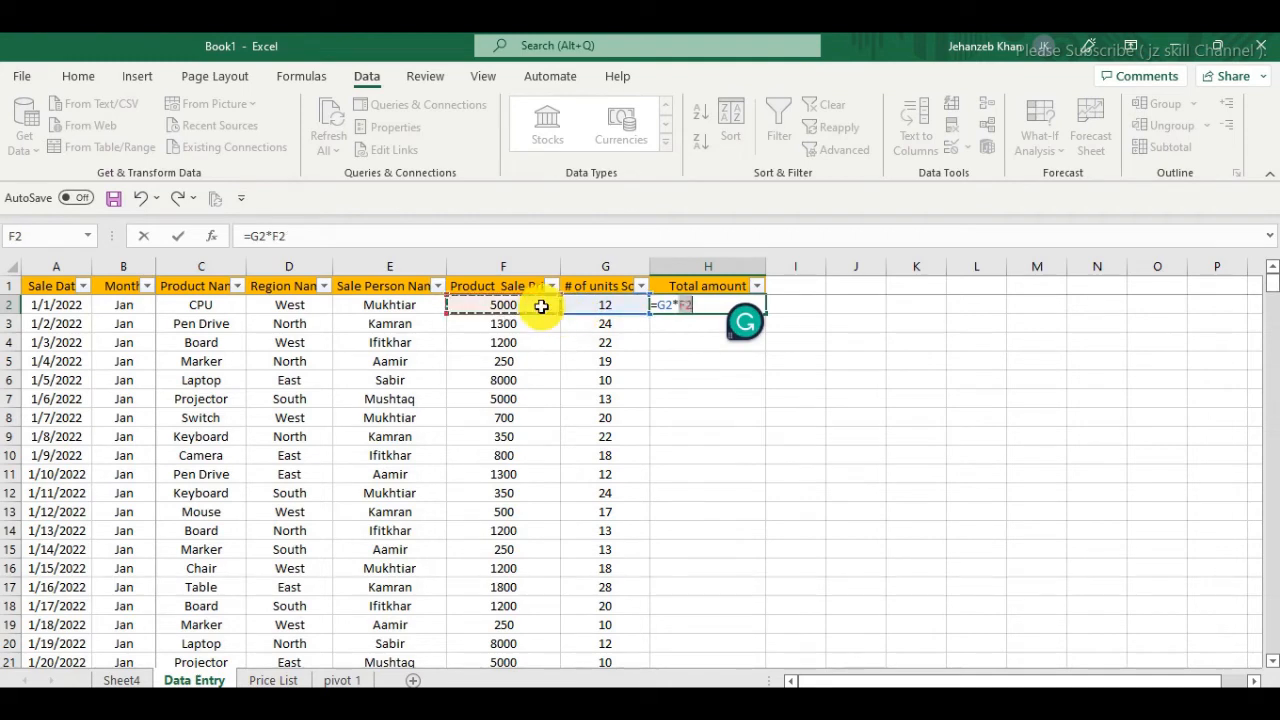
pyautogui.press('Return')
# Fill the total amount formula from H2 down to all data rows
pyautogui.click(750, 310)
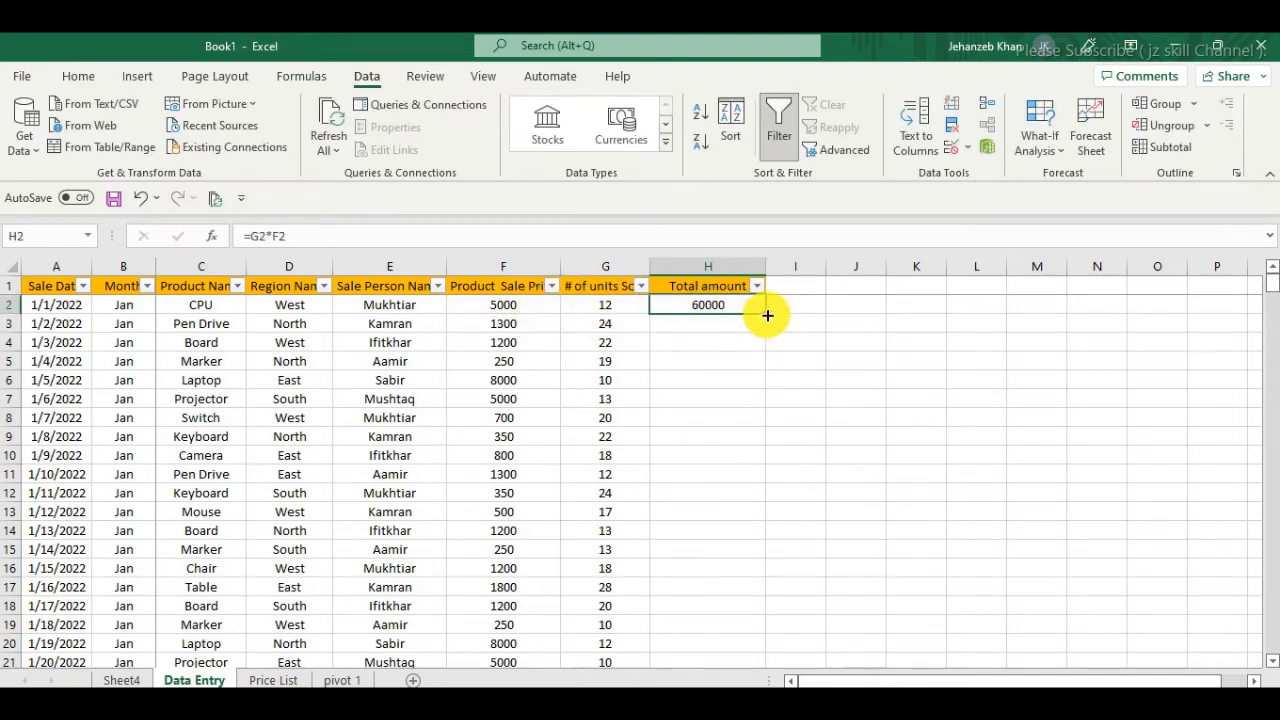
pyautogui.doubleClick(767, 315)
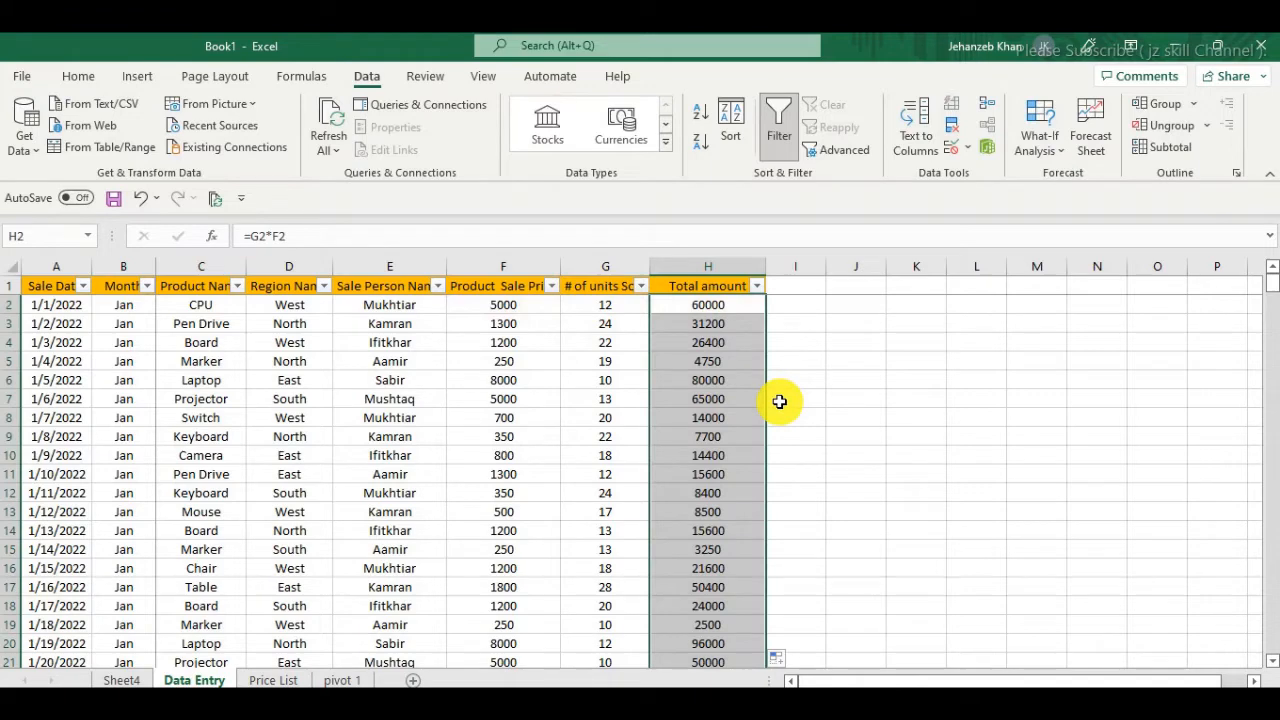
pyautogui.scroll(-1, 714, 494)
pyautogui.scroll(1, 720, 491)
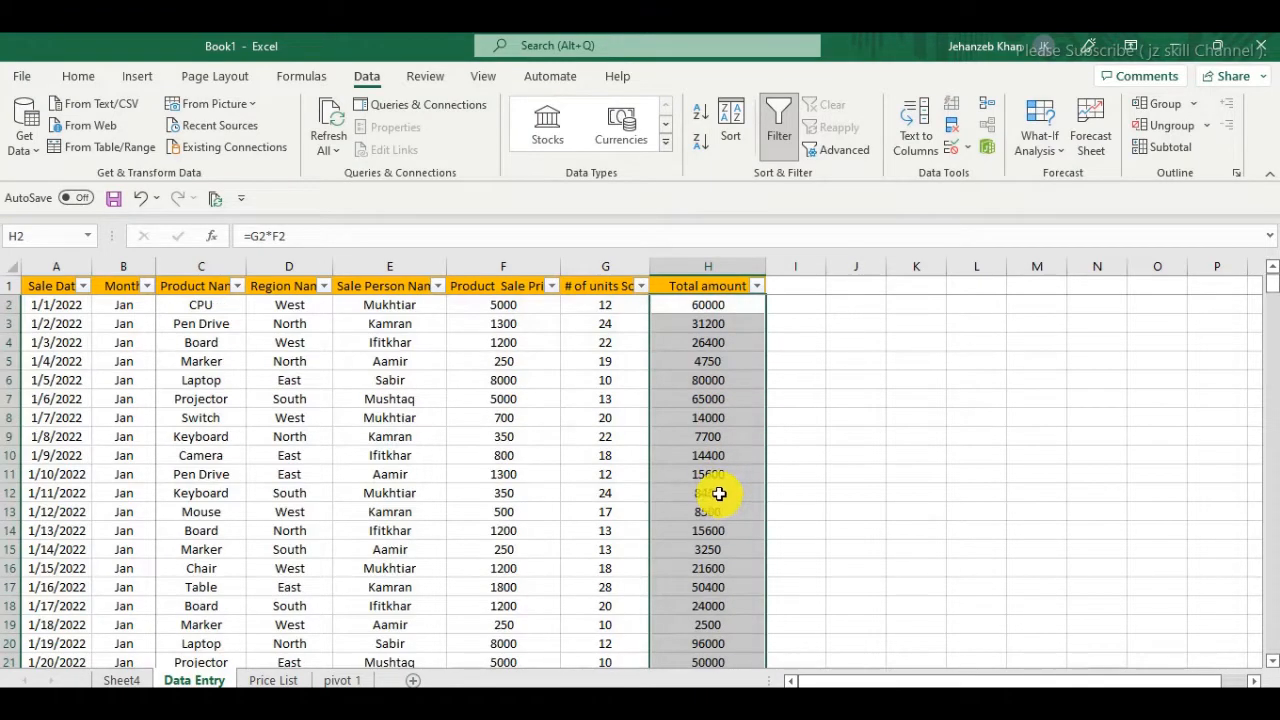
pyautogui.click(827, 350)
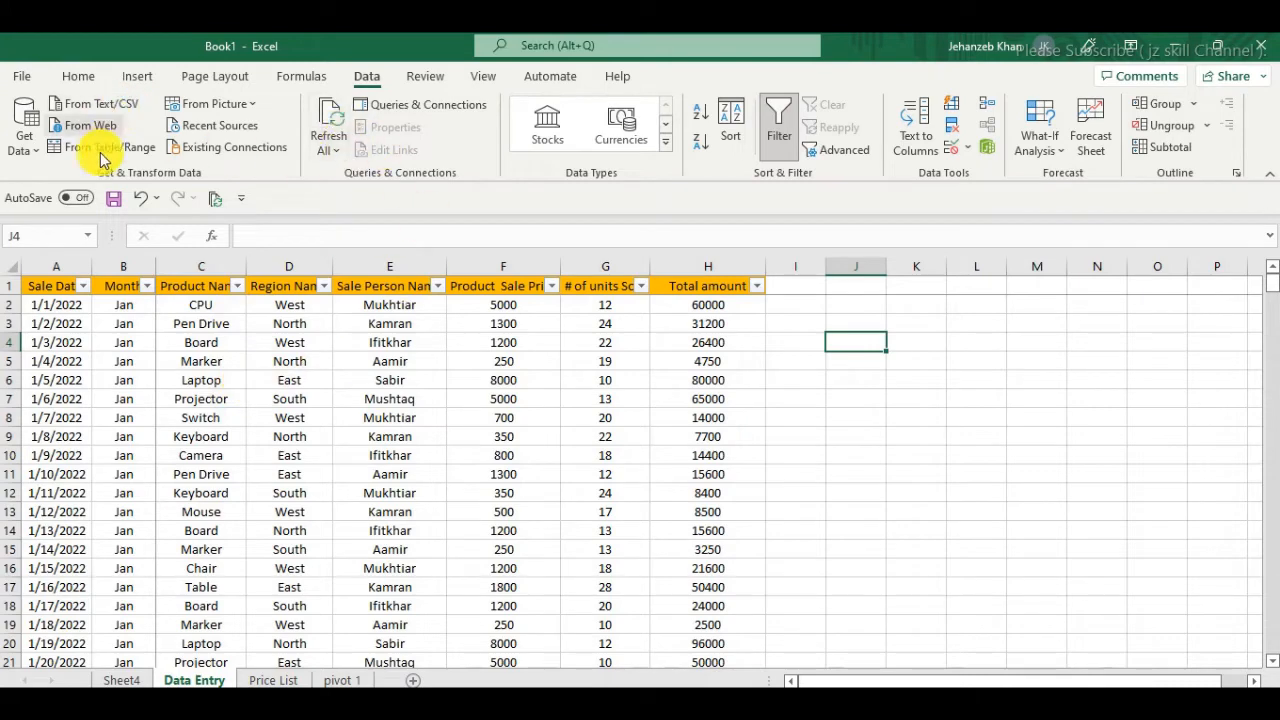
# Save the workbook to the Desktop folder as an Excel Workbook named Pivot table
pyautogui.click(74, 76)
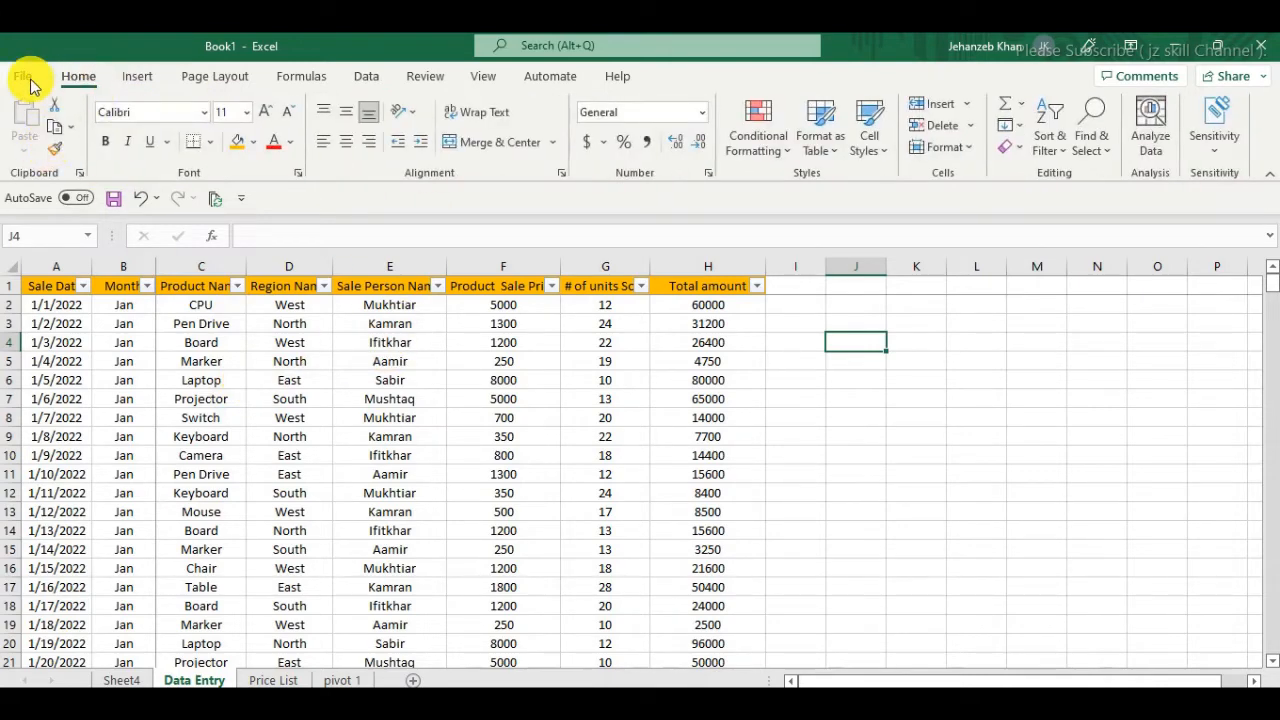
pyautogui.click(24, 78)
pyautogui.click(75, 287)
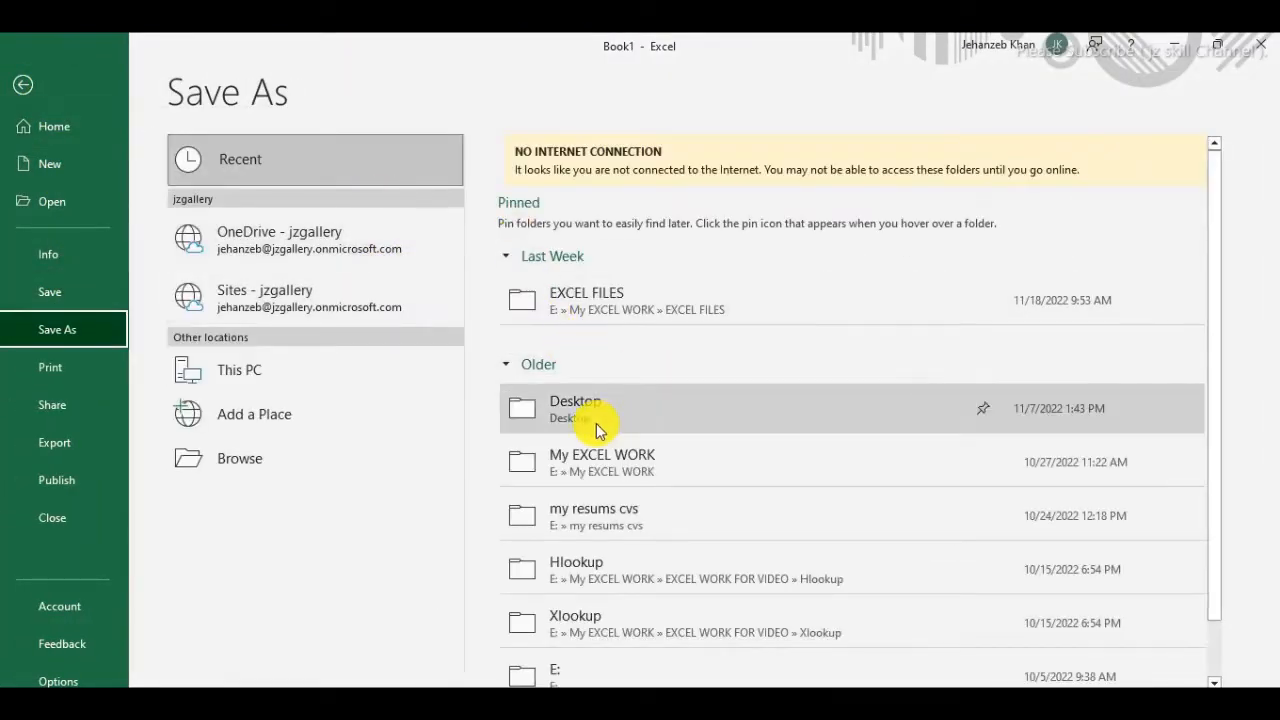
pyautogui.click(598, 414)
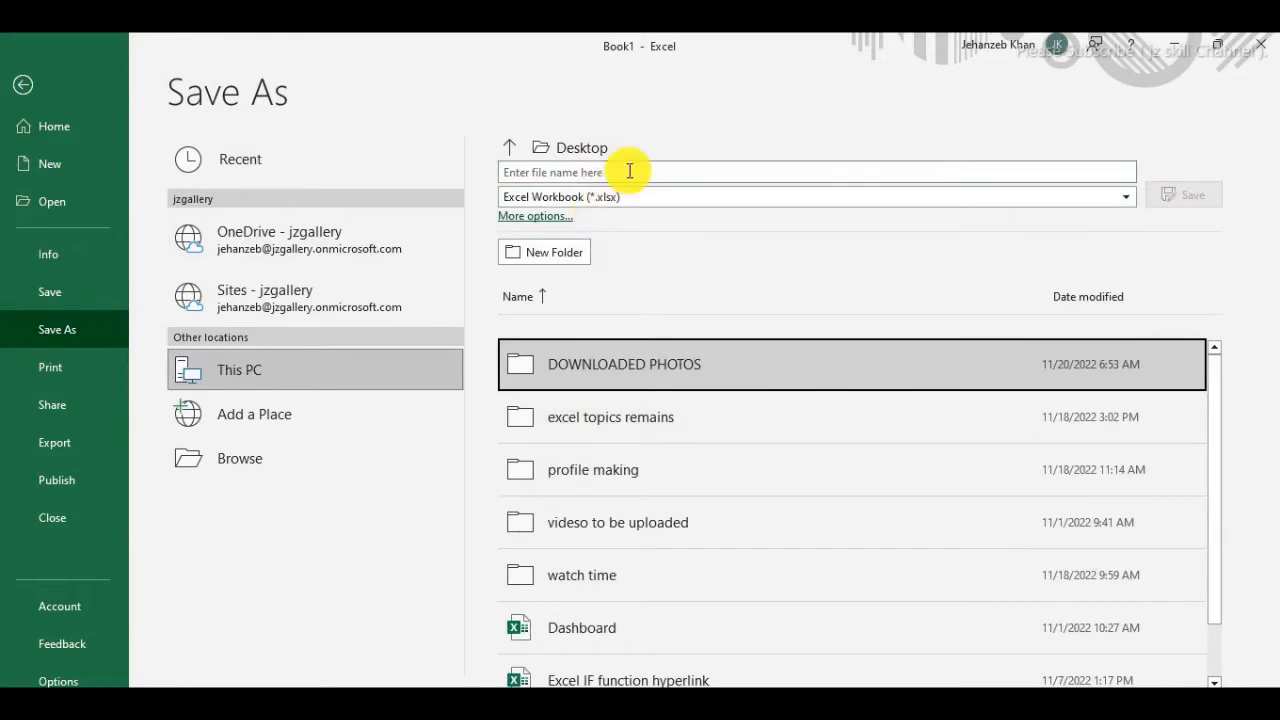
pyautogui.click(632, 170)
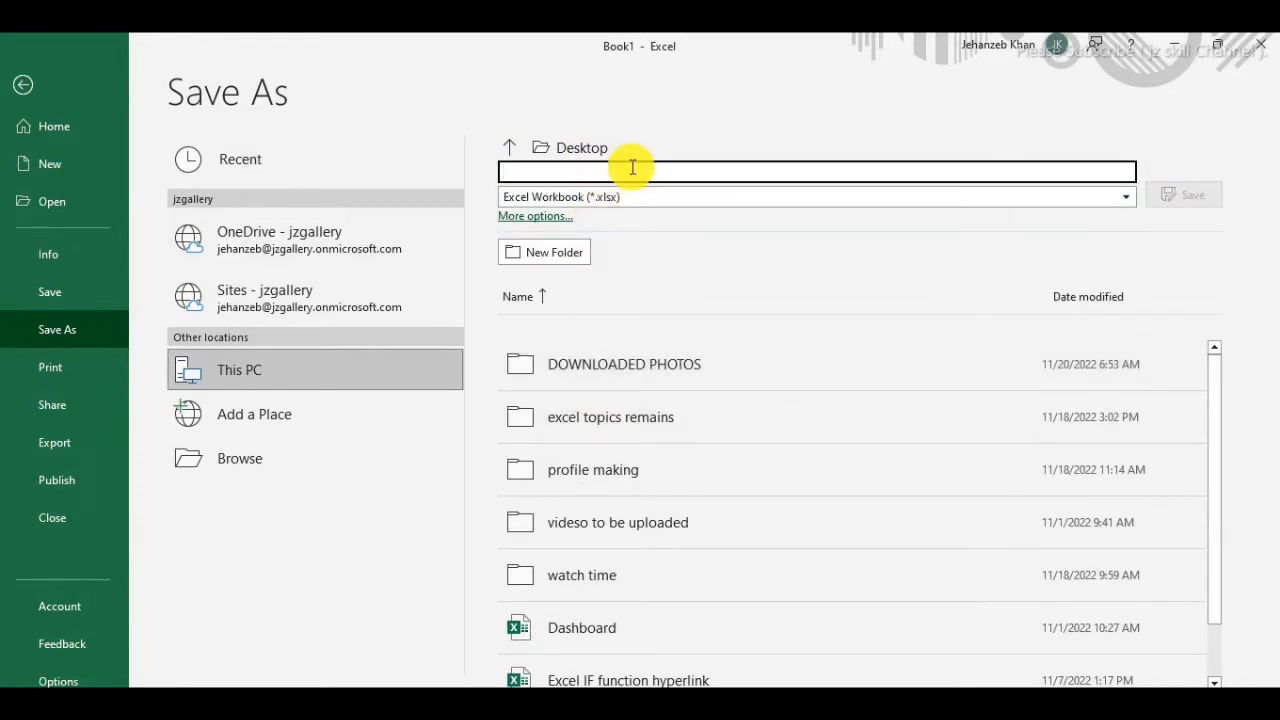
pyautogui.write('Pivot table')
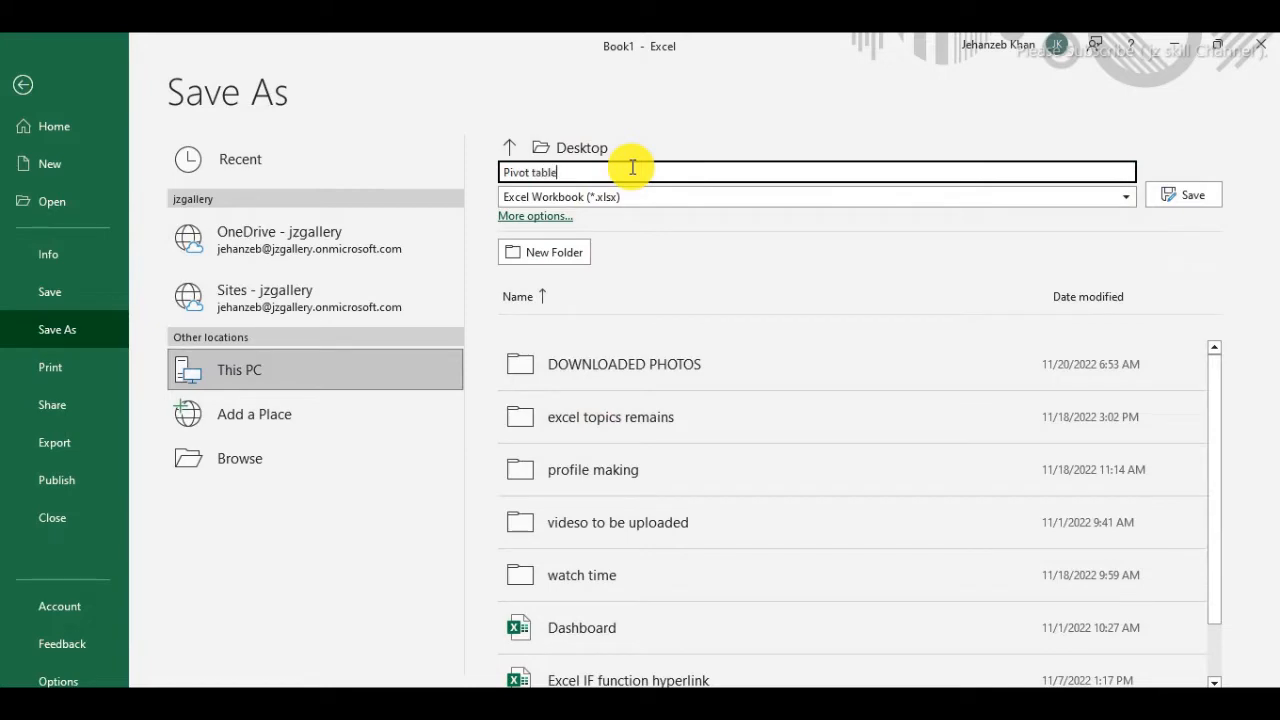
pyautogui.click(1165, 195)
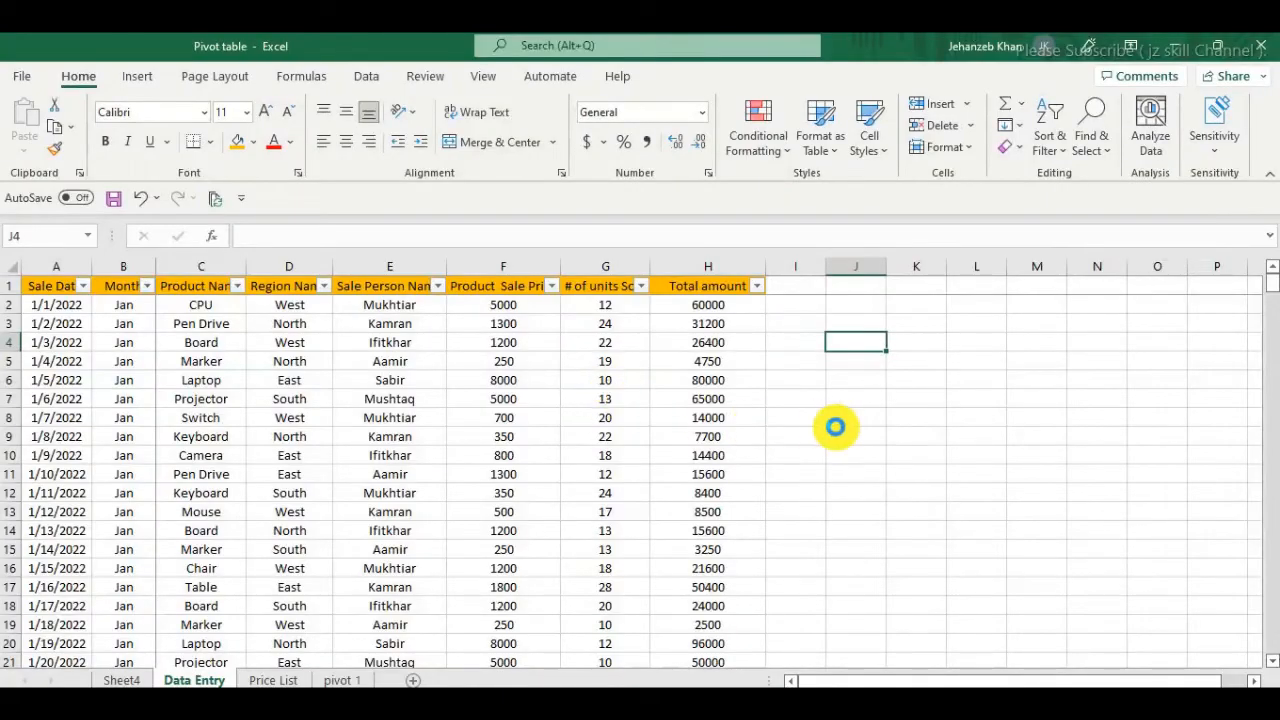
# Look through the Data Entry sales records from the late May rows back to the first January row
pyautogui.scroll(-6, 406, 383)
pyautogui.scroll(6, 406, 386)
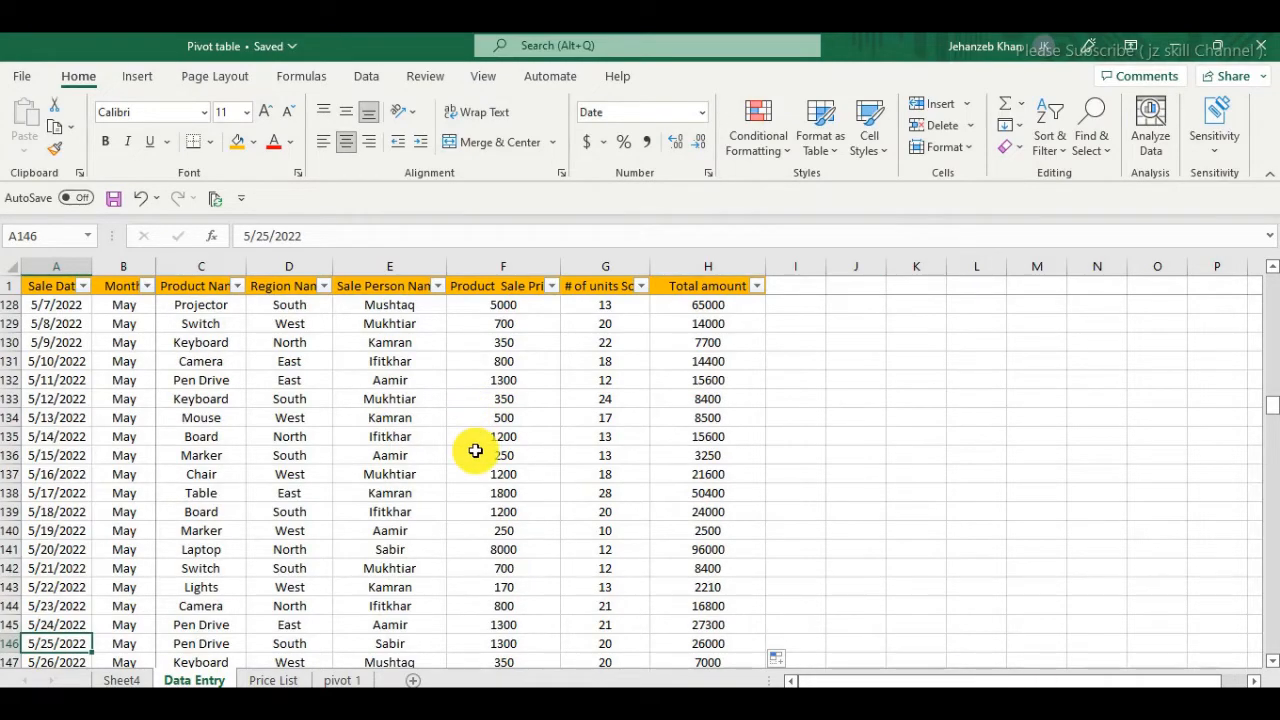
pyautogui.scroll(18, 475, 451)
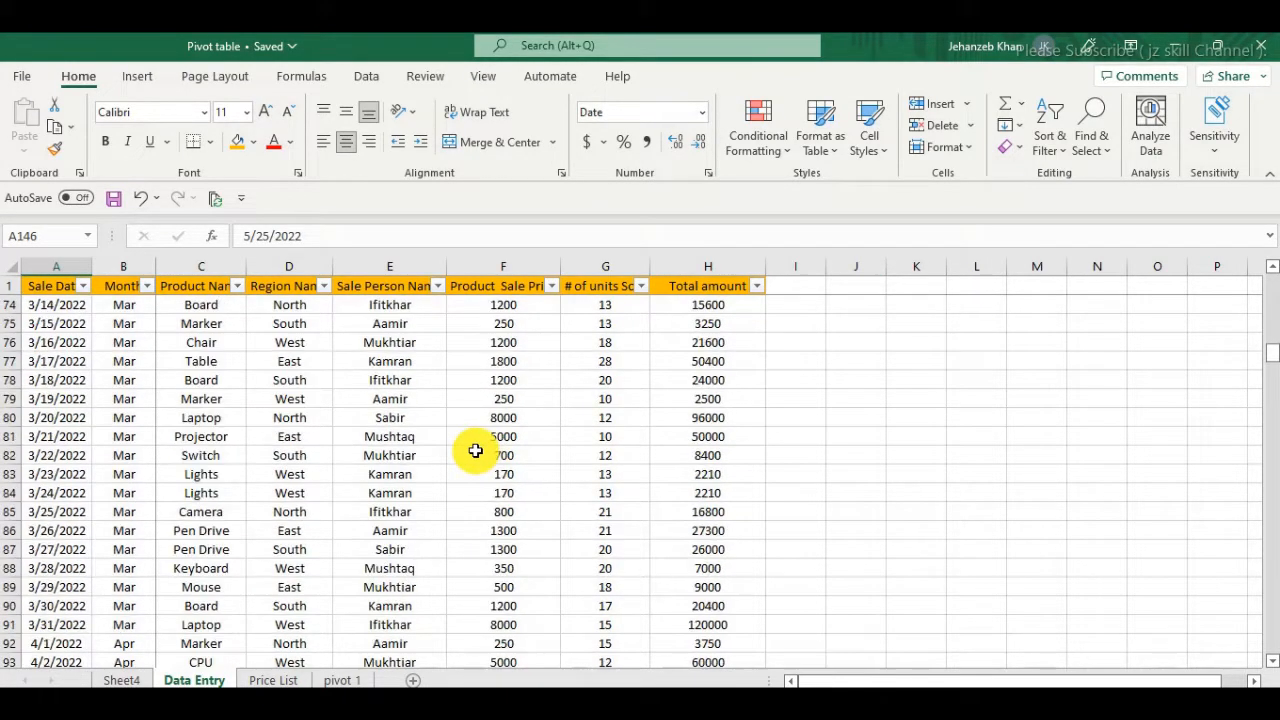
pyautogui.scroll(15, 475, 451)
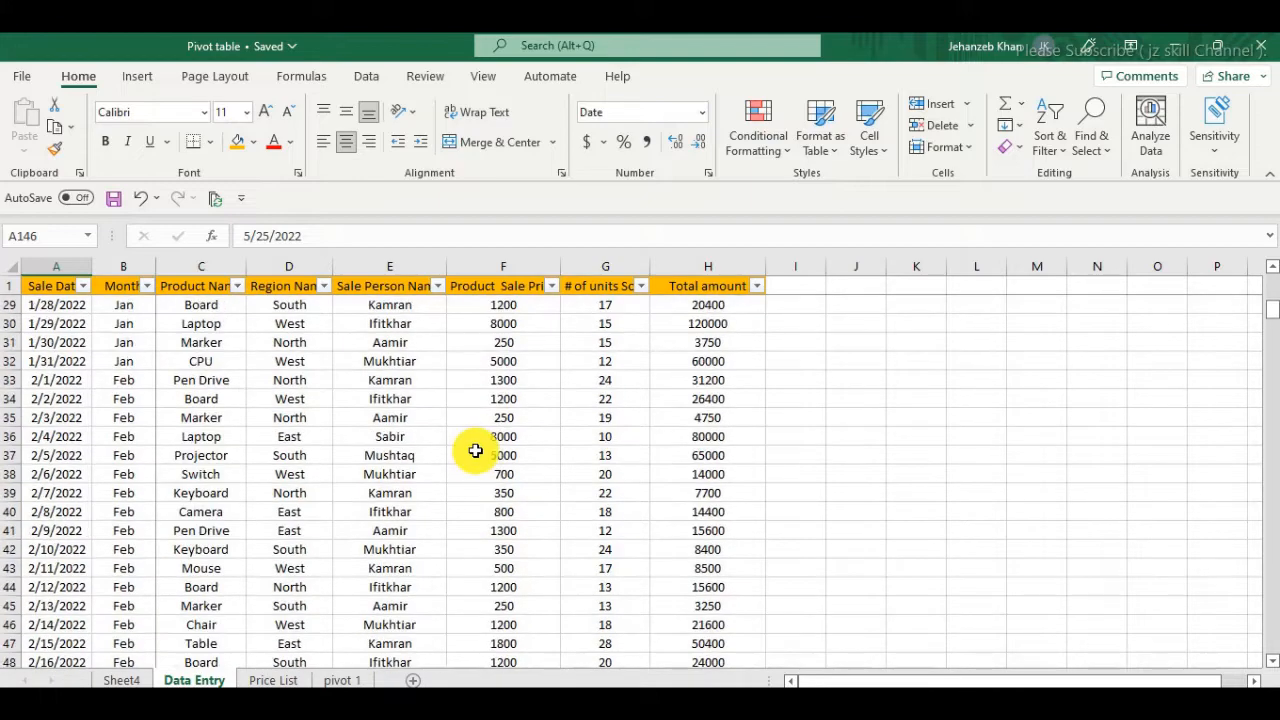
pyautogui.scroll(8, 475, 451)
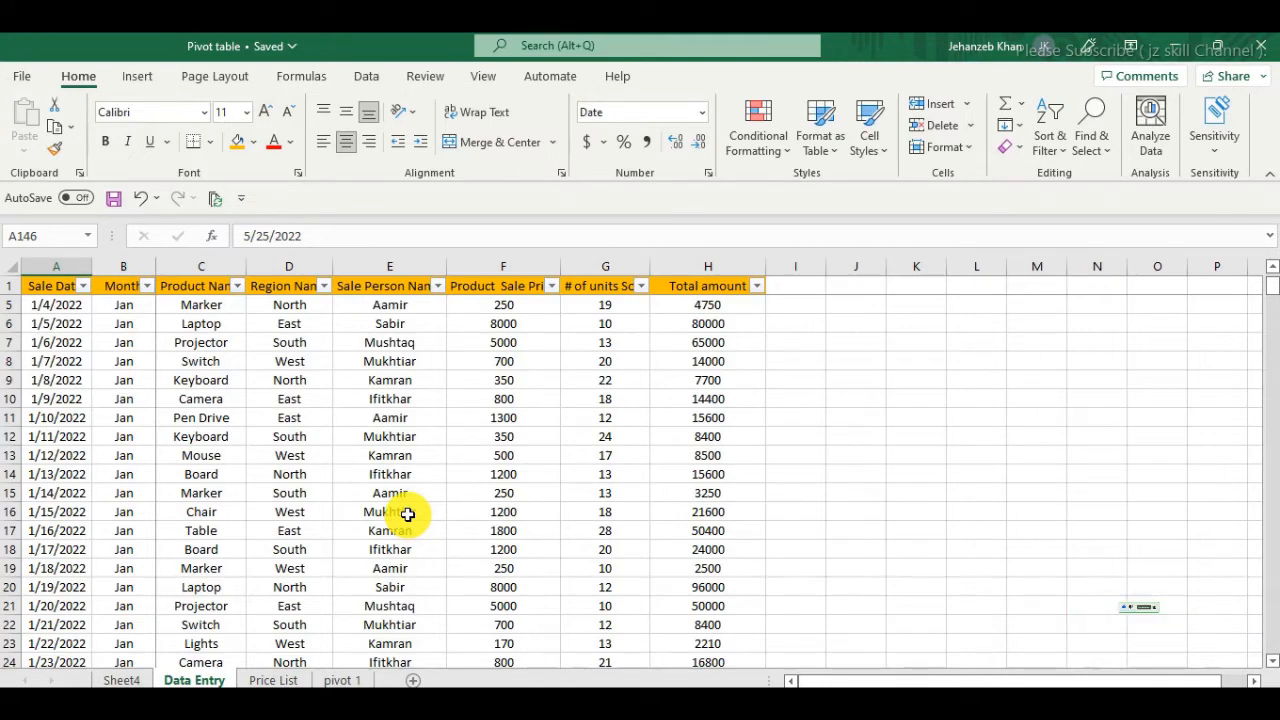
pyautogui.scroll(1, 408, 511)
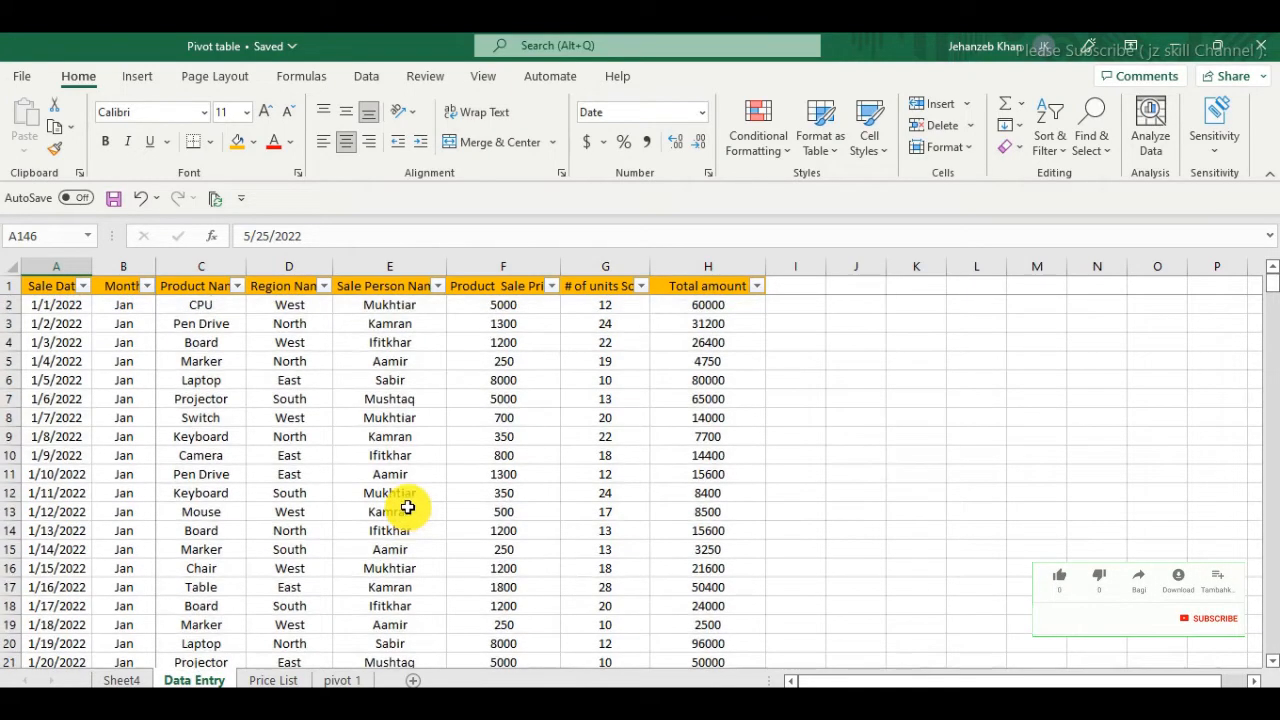
pyautogui.scroll(-10, 495, 352)
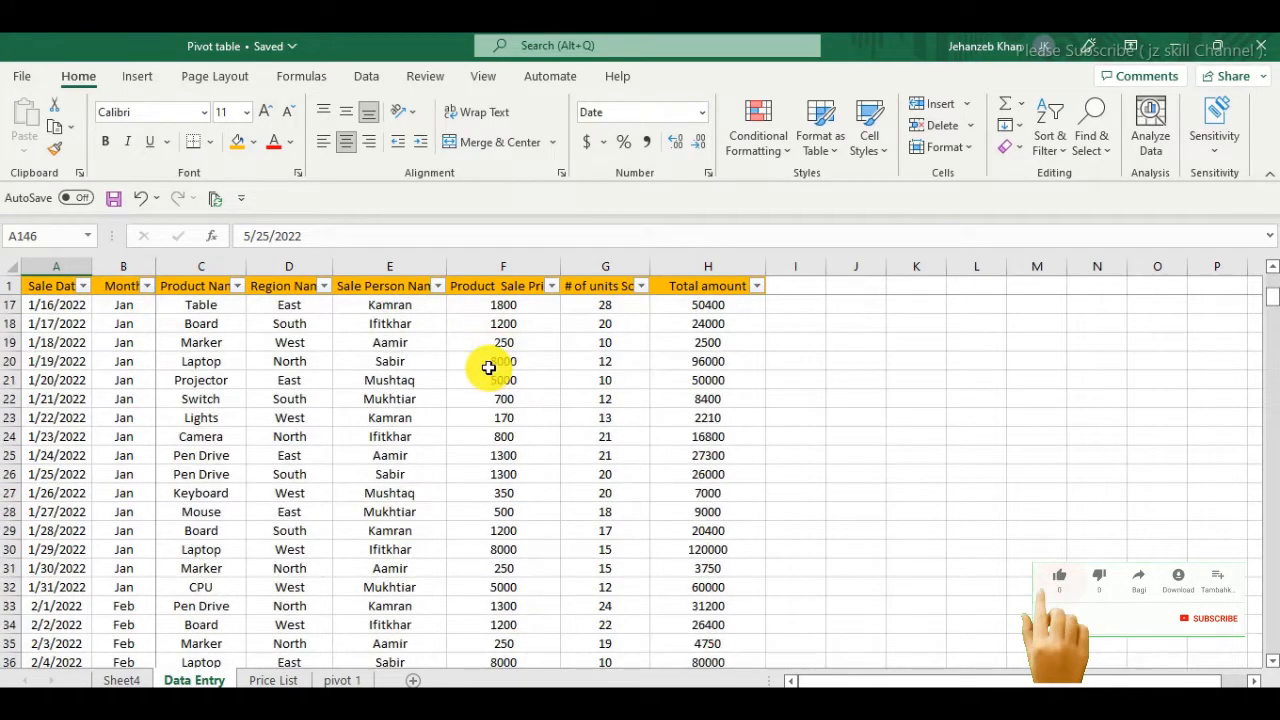
pyautogui.scroll(10, 492, 362)
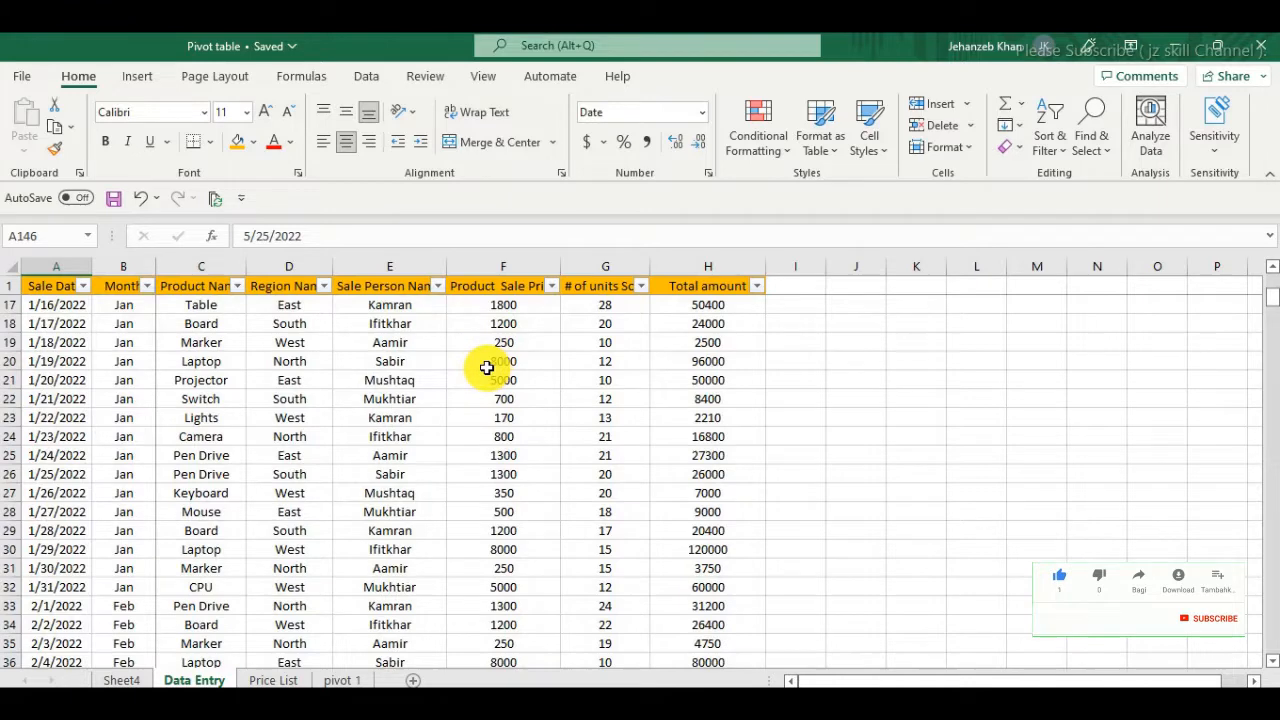
# Examine the header row and the first few sales records across the columns from Sale Date to Total amount
pyautogui.click(50, 283)
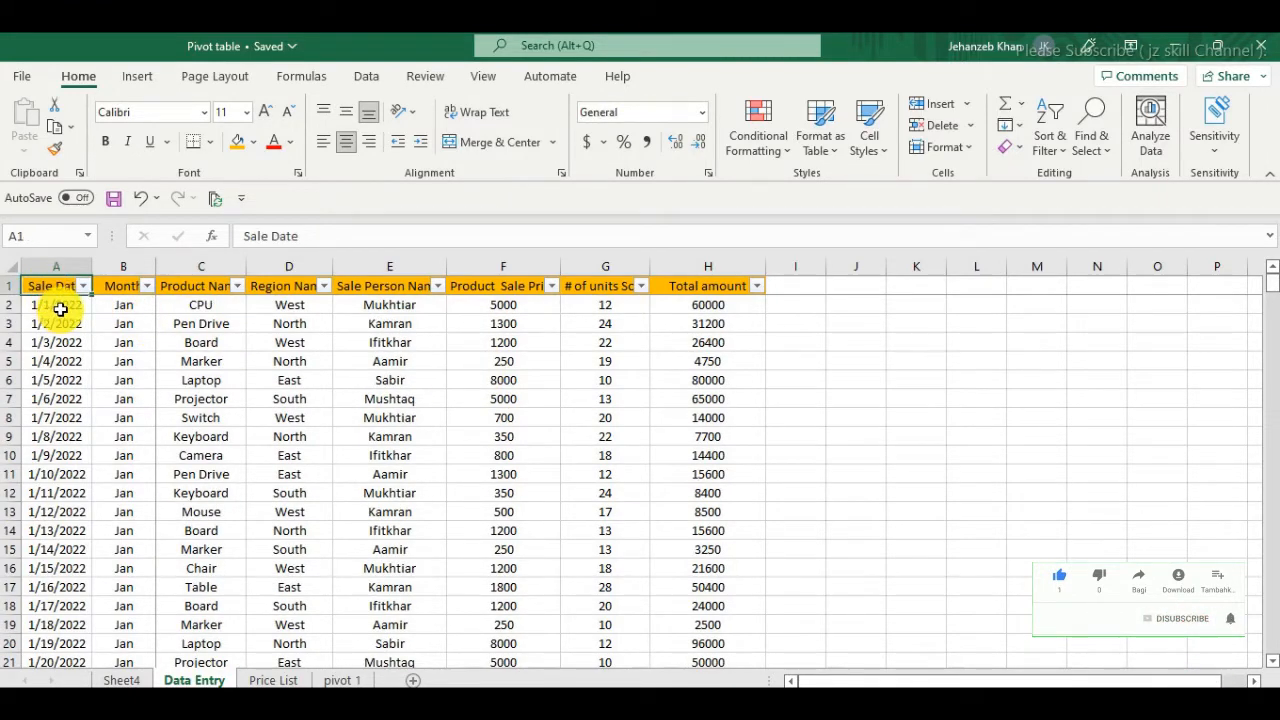
pyautogui.moveTo(60, 310); pyautogui.dragTo(674, 297)
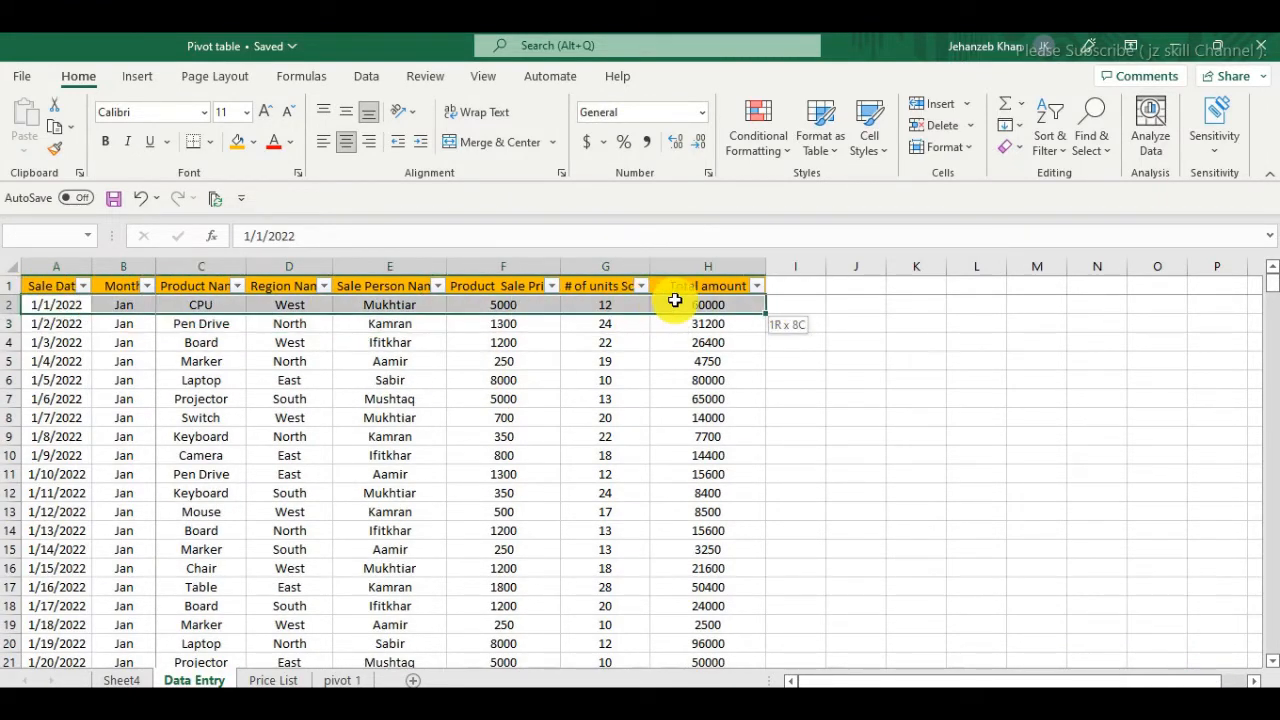
pyautogui.click(326, 360)
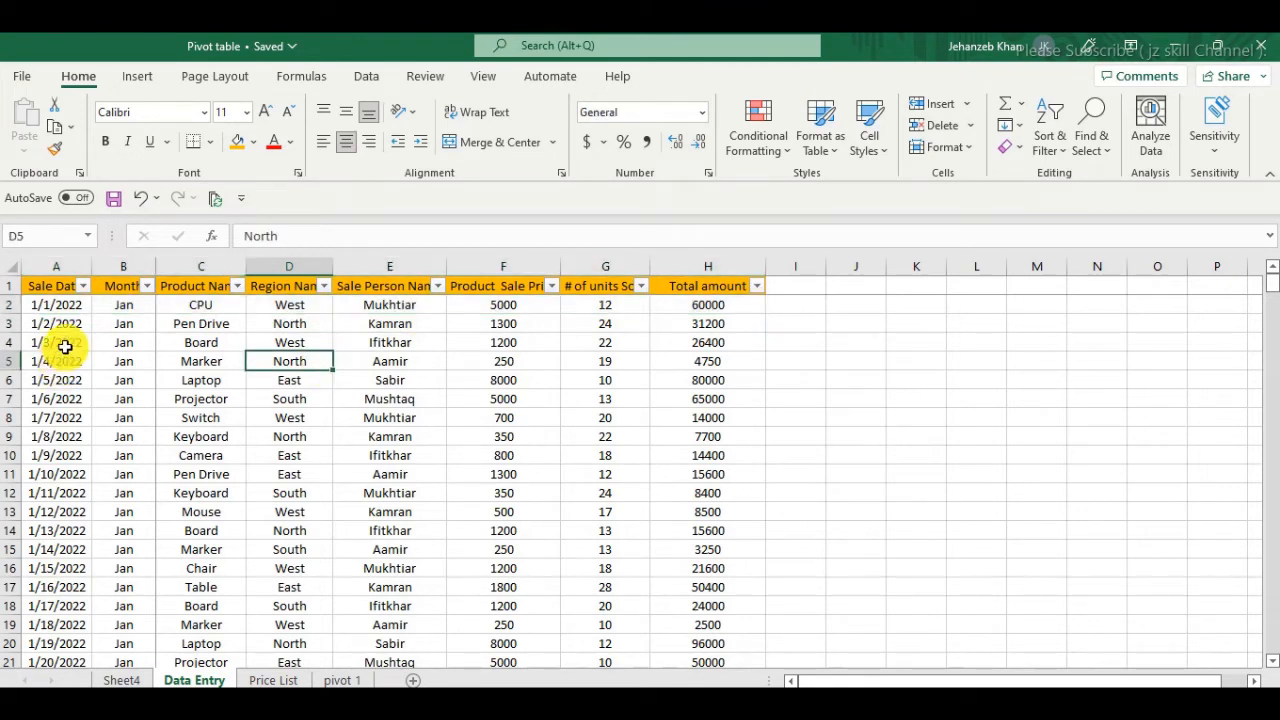
pyautogui.moveTo(67, 344); pyautogui.dragTo(200, 400)
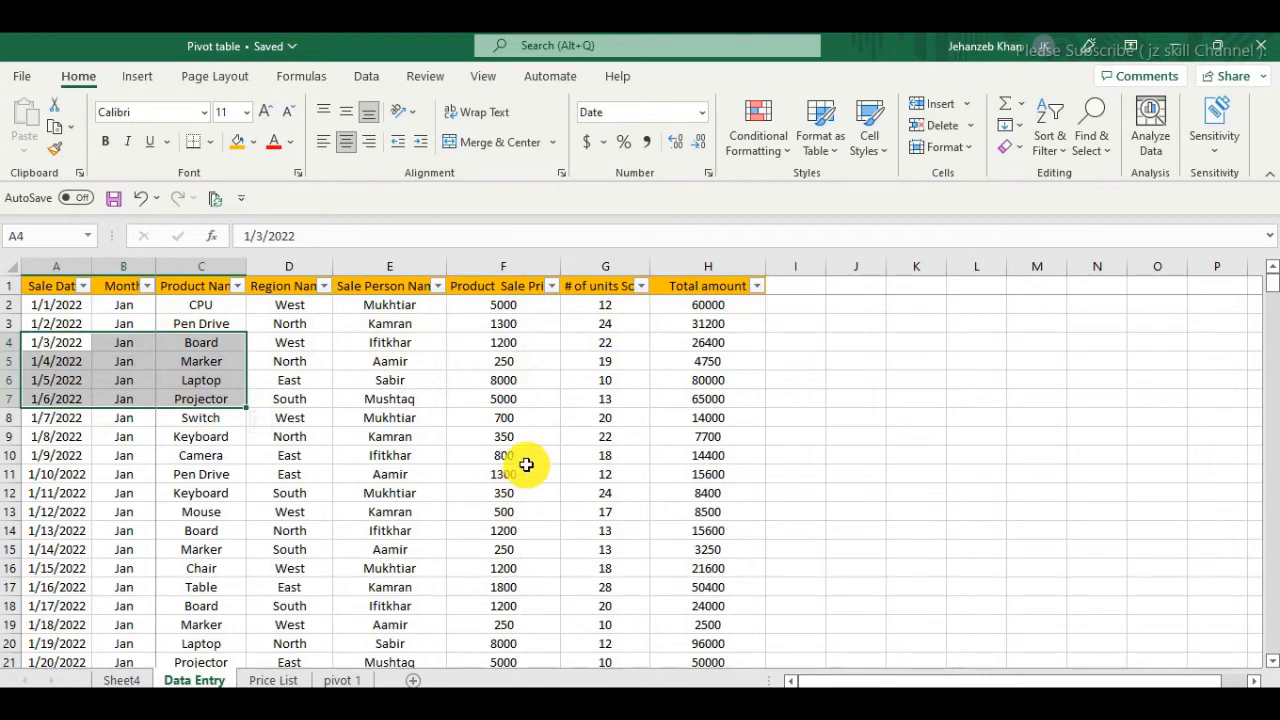
pyautogui.scroll(-3, 512, 464)
pyautogui.scroll(3, 509, 464)
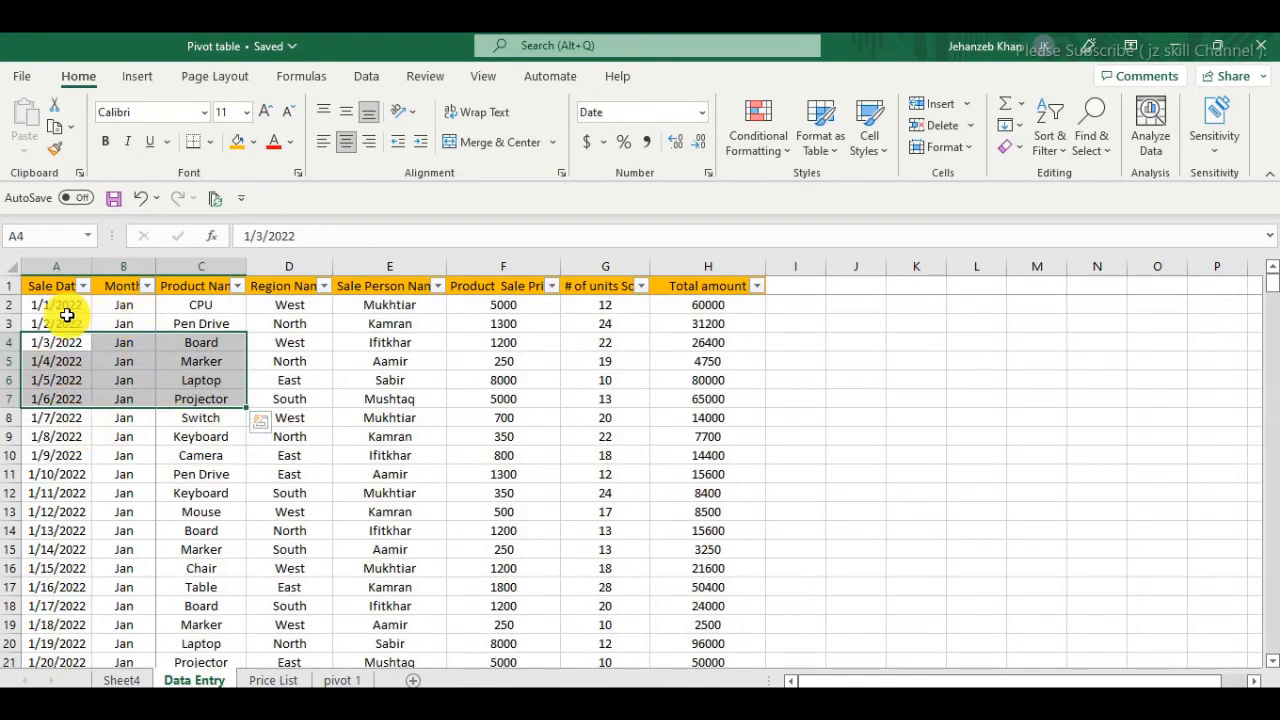
pyautogui.click(300, 399)
pyautogui.click(374, 417)
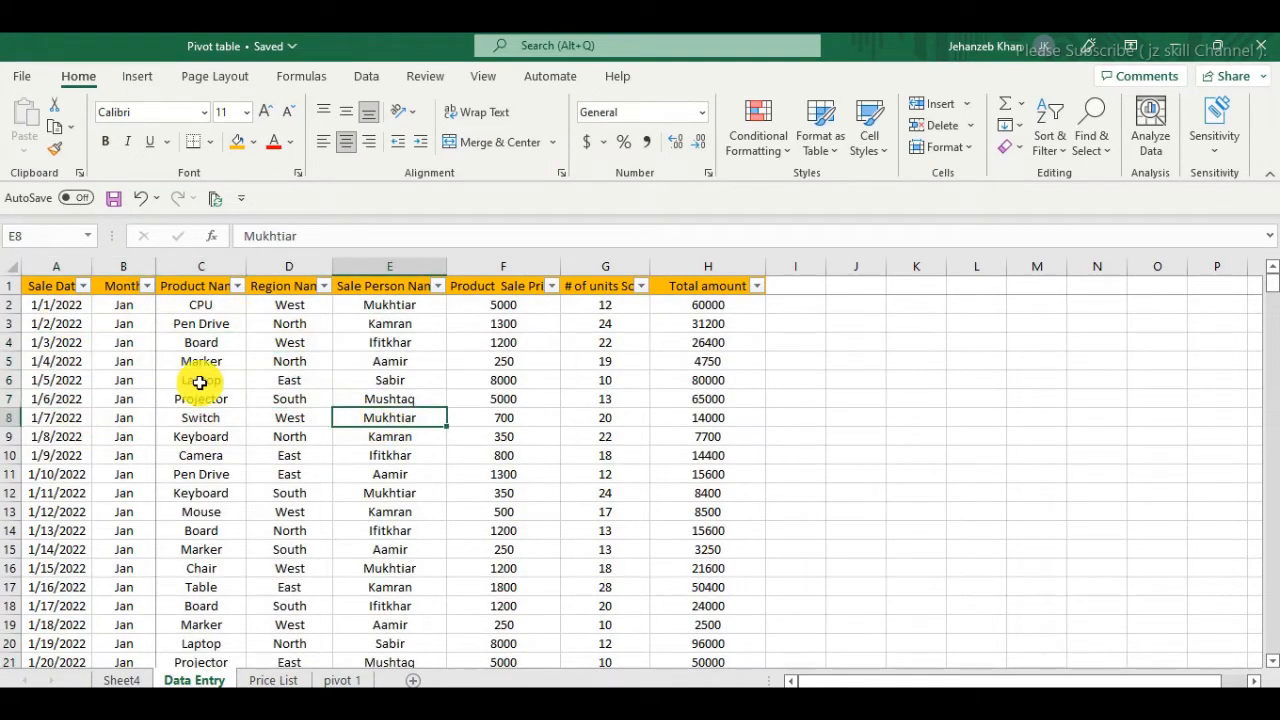
pyautogui.scroll(-20, 186, 465)
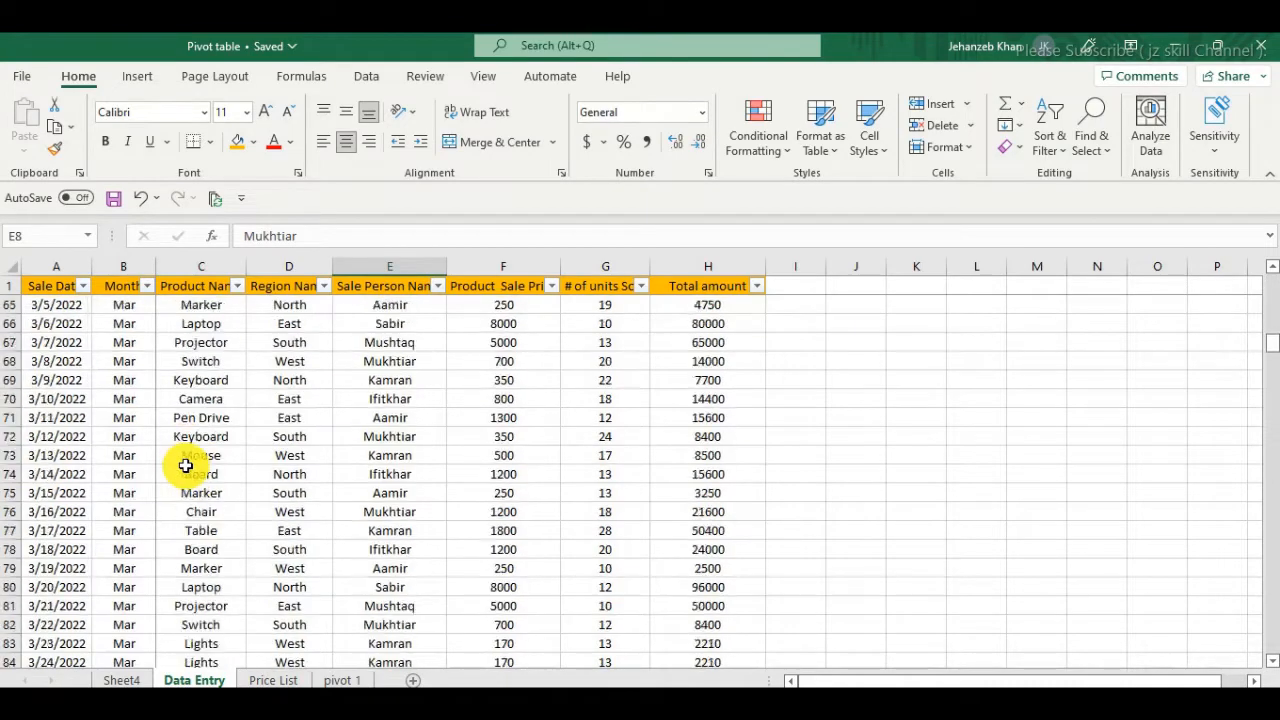
pyautogui.scroll(6, 188, 463)
pyautogui.scroll(-5, 335, 449)
pyautogui.scroll(16, 335, 449)
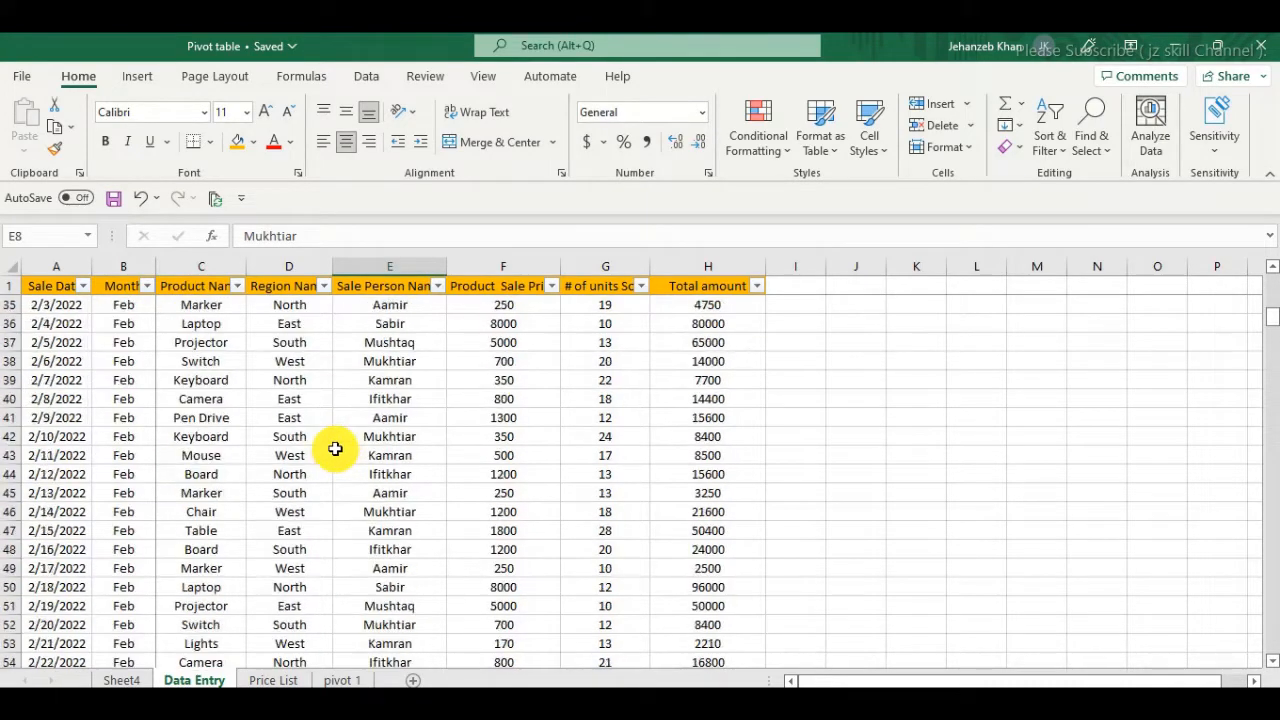
pyautogui.scroll(4, 335, 449)
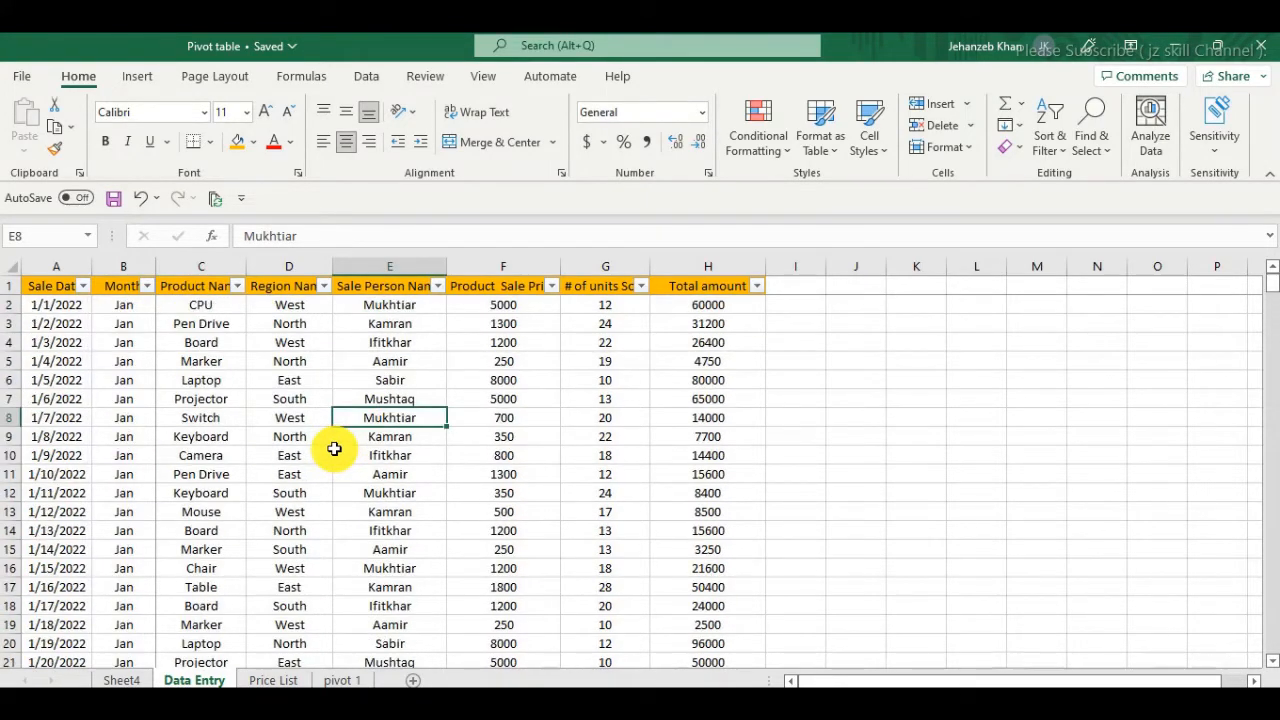
pyautogui.click(363, 342)
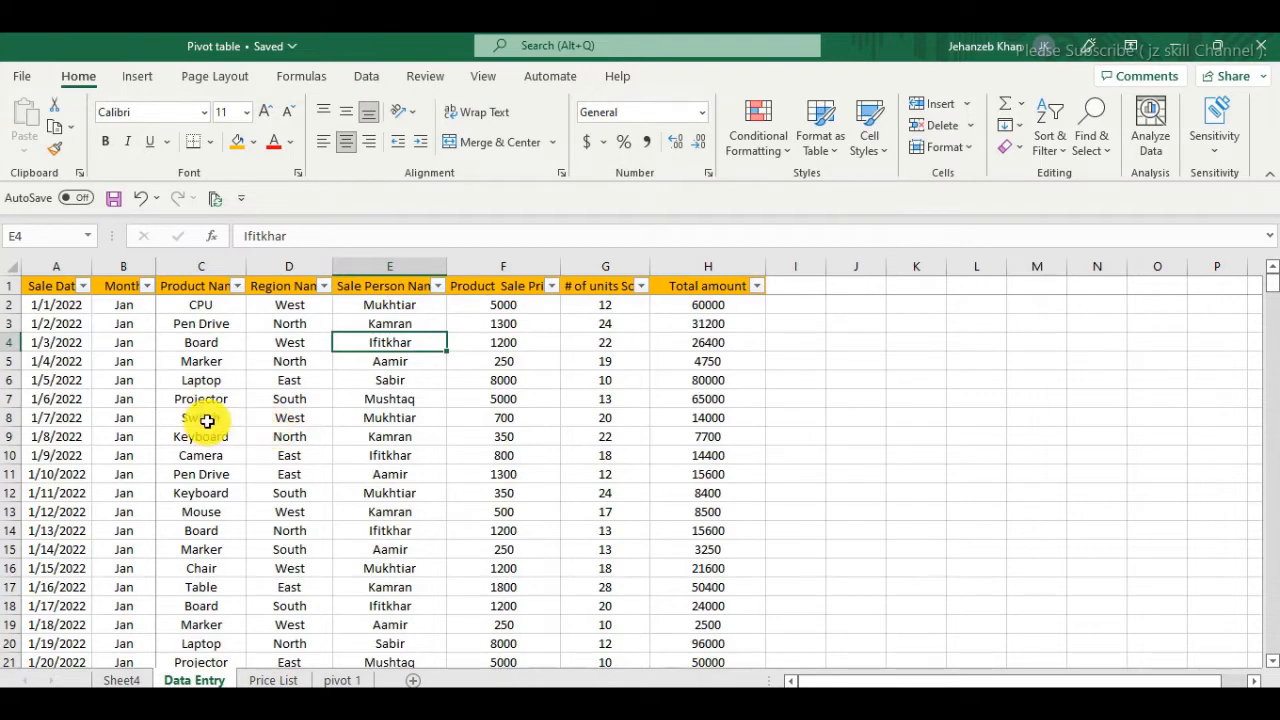
pyautogui.click(205, 361)
pyautogui.click(250, 418)
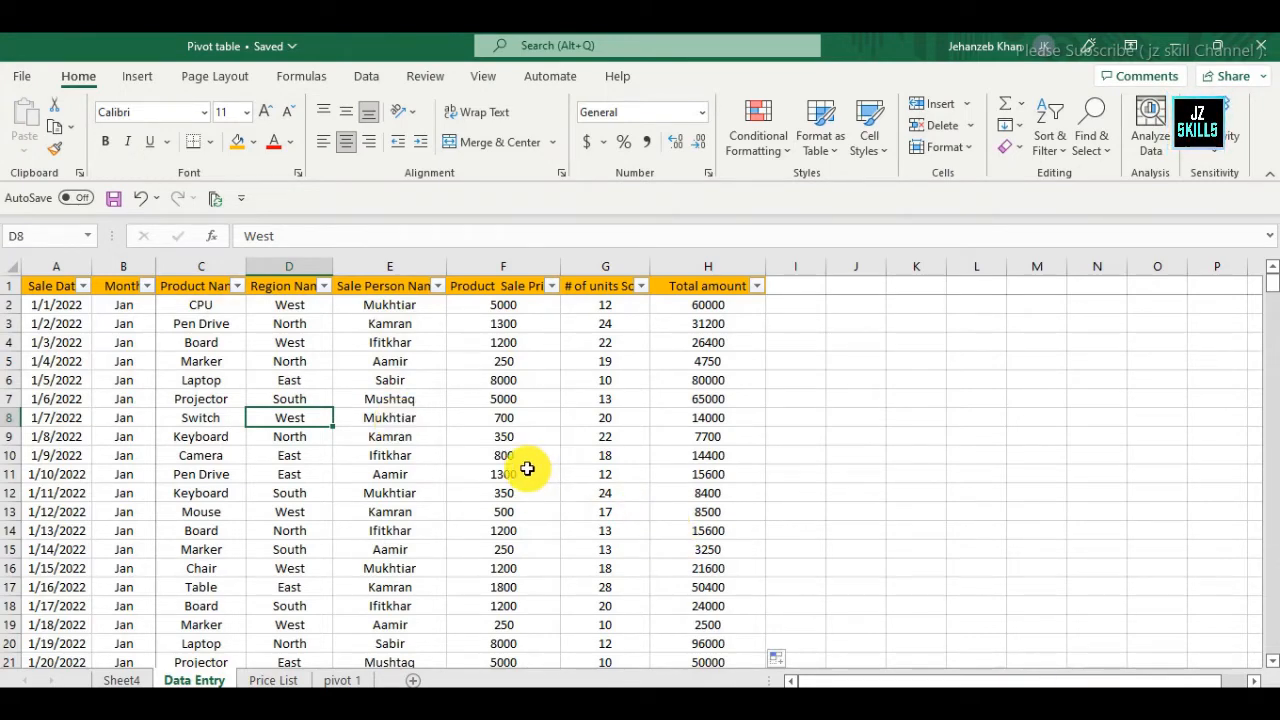
pyautogui.scroll(-4, 224, 318)
pyautogui.scroll(4, 231, 337)
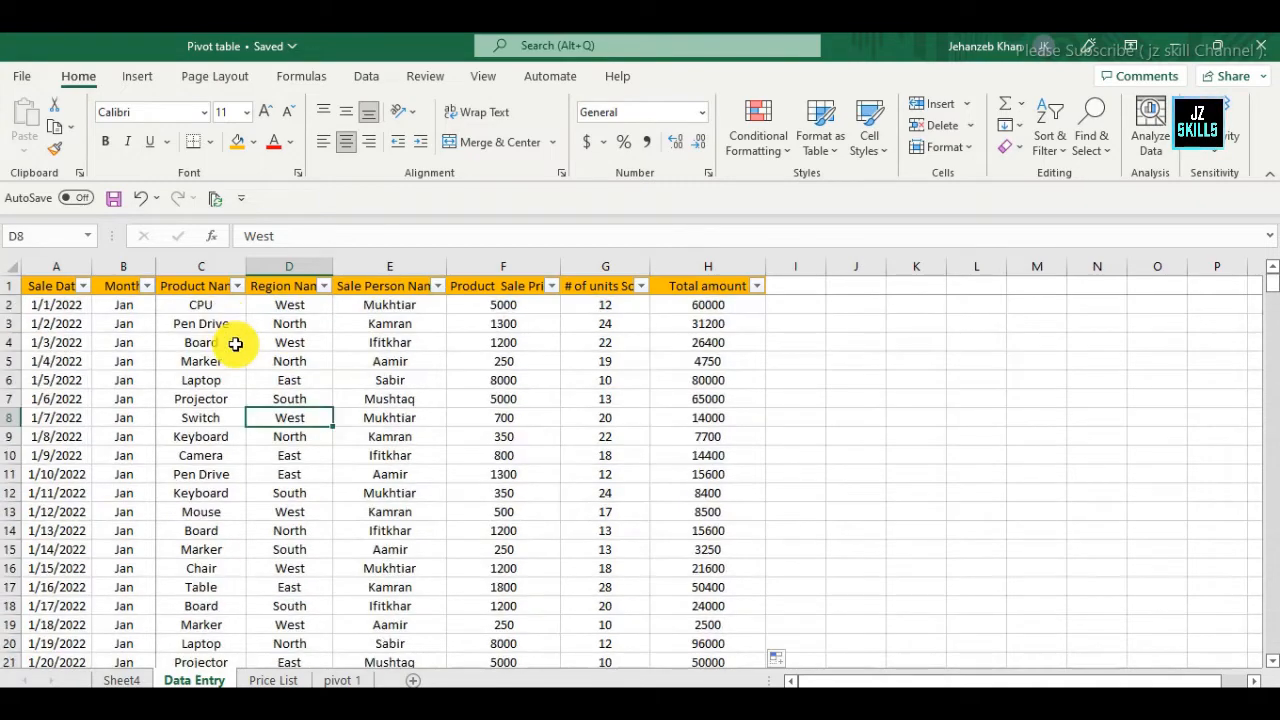
pyautogui.scroll(-8, 396, 376)
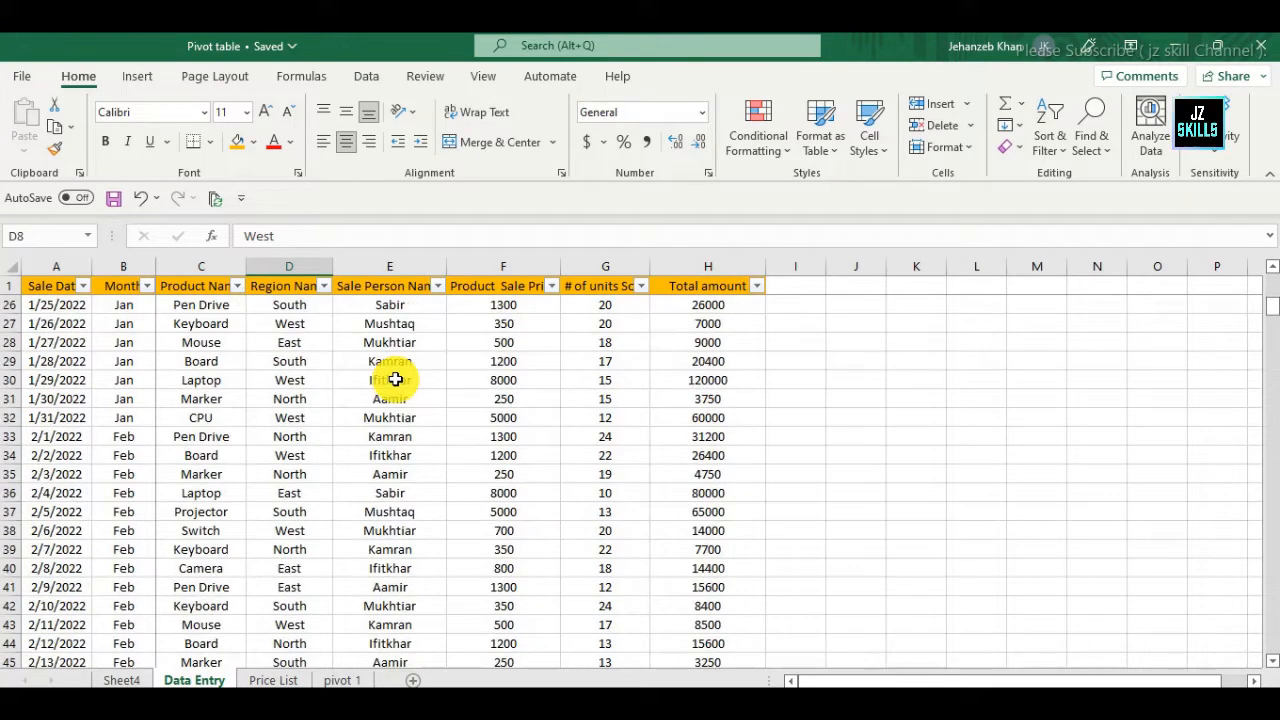
pyautogui.scroll(8, 396, 379)
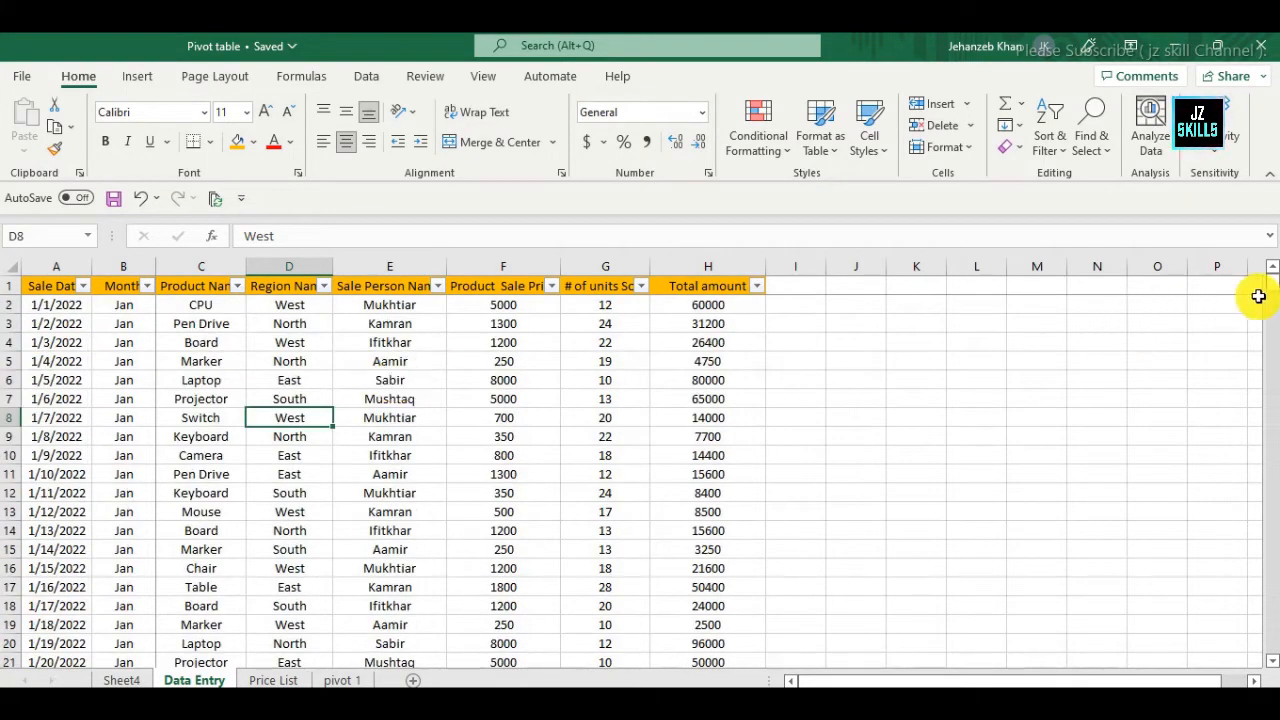
pyautogui.moveTo(1268, 280)
pyautogui.mouseDown()
pyautogui.moveTo(1257, 646)
pyautogui.moveTo(1272, 275)
pyautogui.mouseUp()
pyautogui.click(62, 307)
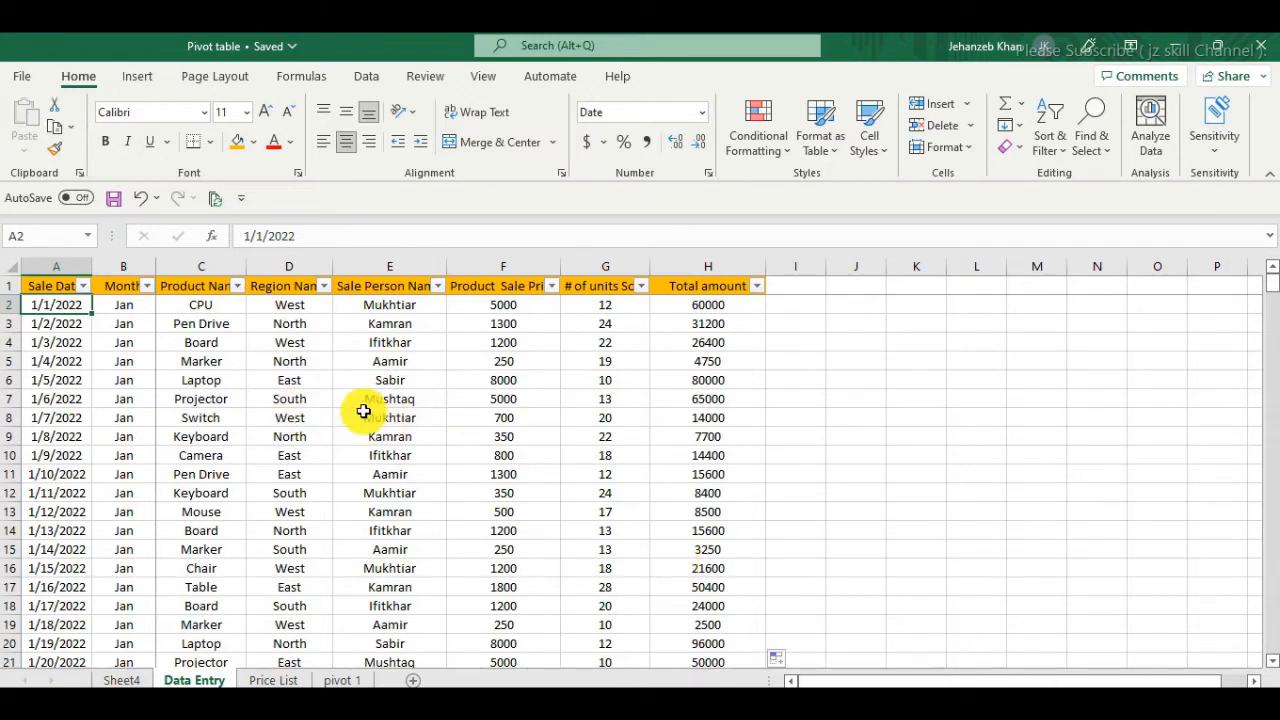
pyautogui.click(910, 415)
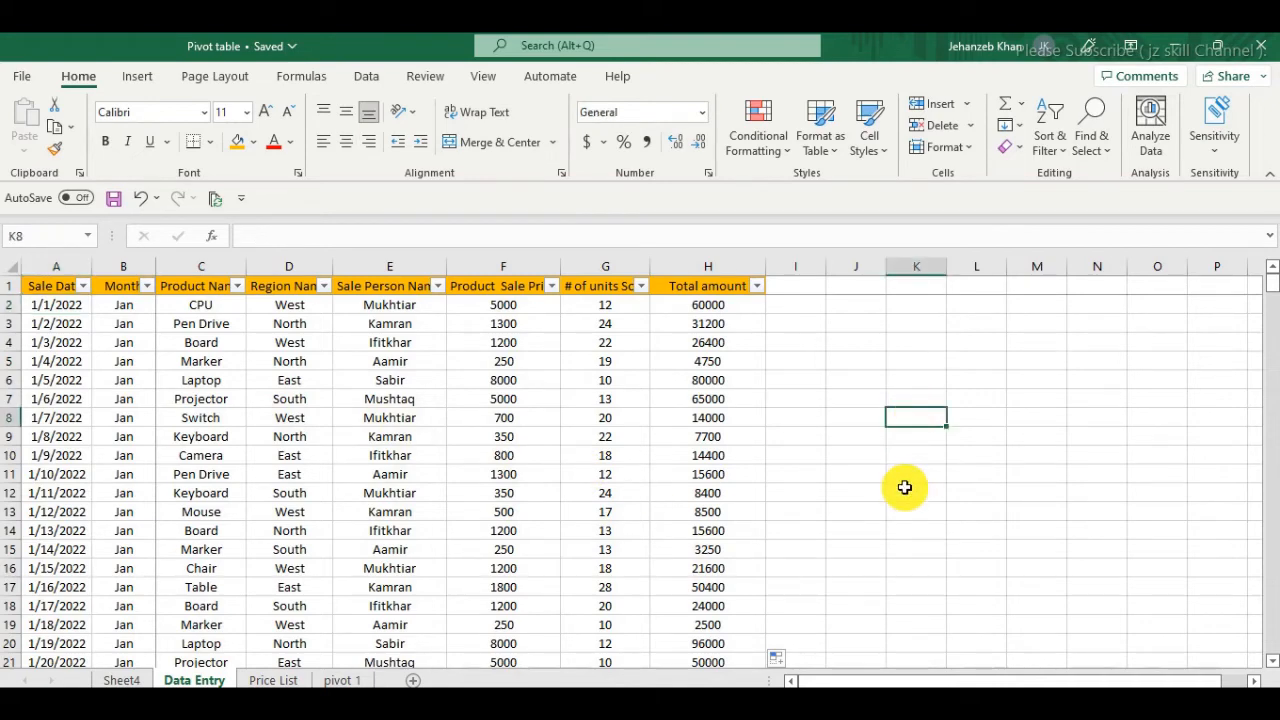
pyautogui.scroll(-3, 377, 443)
pyautogui.scroll(3, 377, 443)
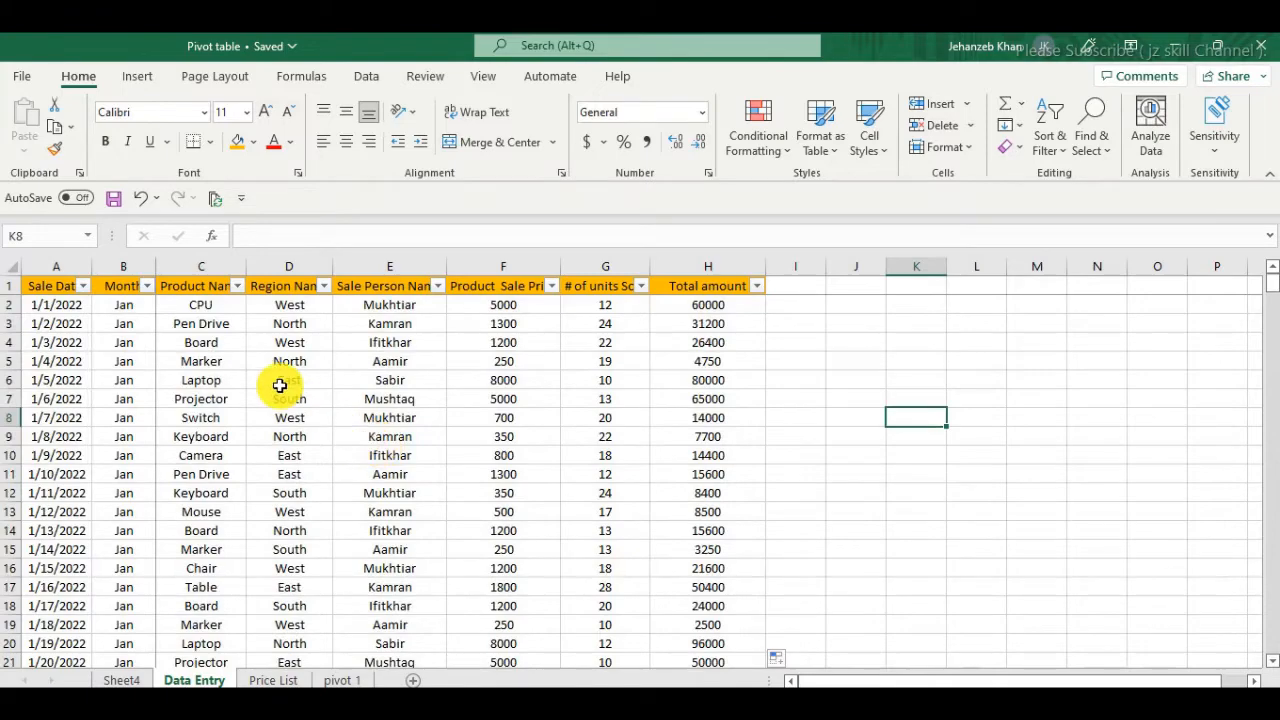
pyautogui.scroll(-12, 280, 385)
pyautogui.scroll(9, 460, 430)
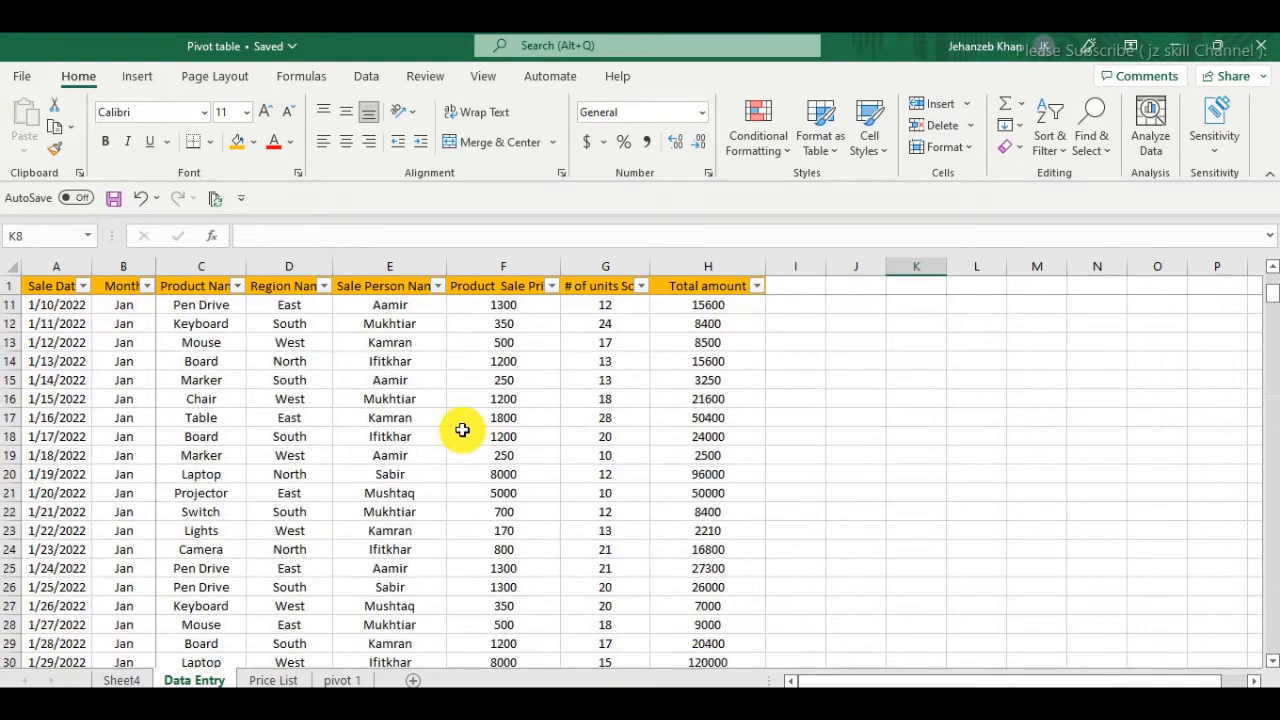
pyautogui.scroll(3, 462, 430)
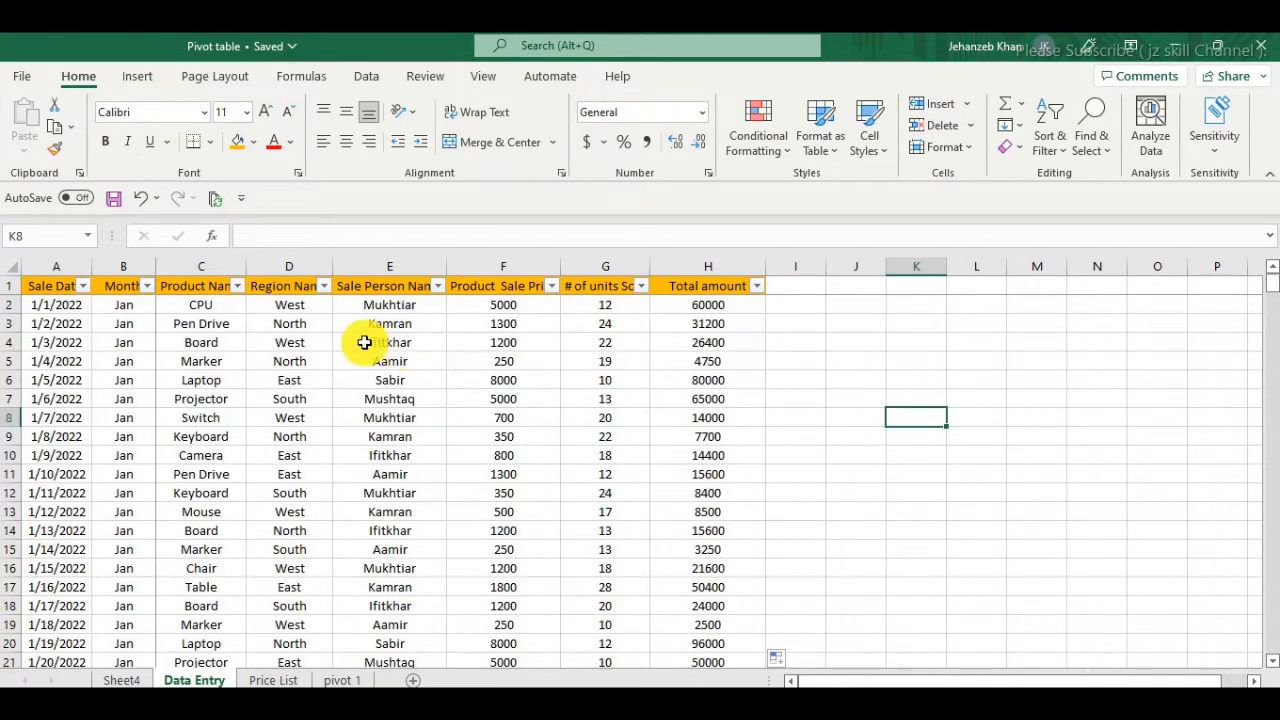
pyautogui.click(545, 361)
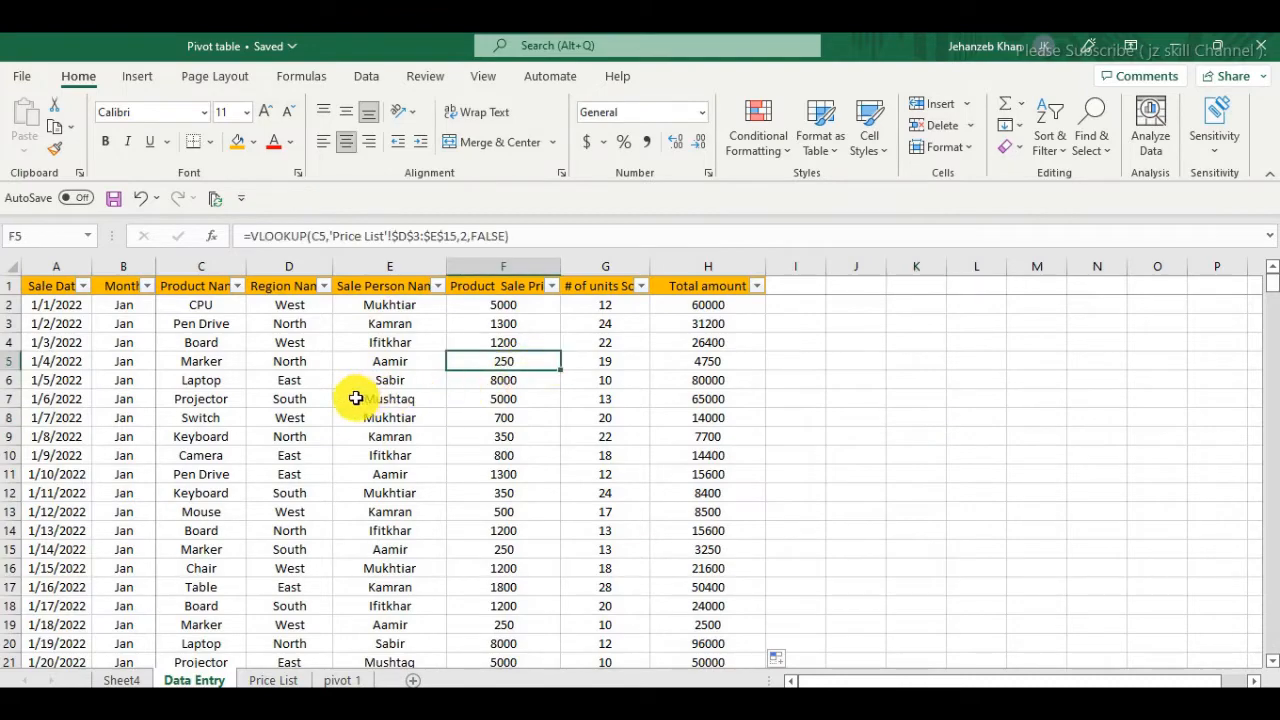
pyautogui.click(258, 376)
pyautogui.scroll(-5, 391, 368)
pyautogui.scroll(4, 386, 400)
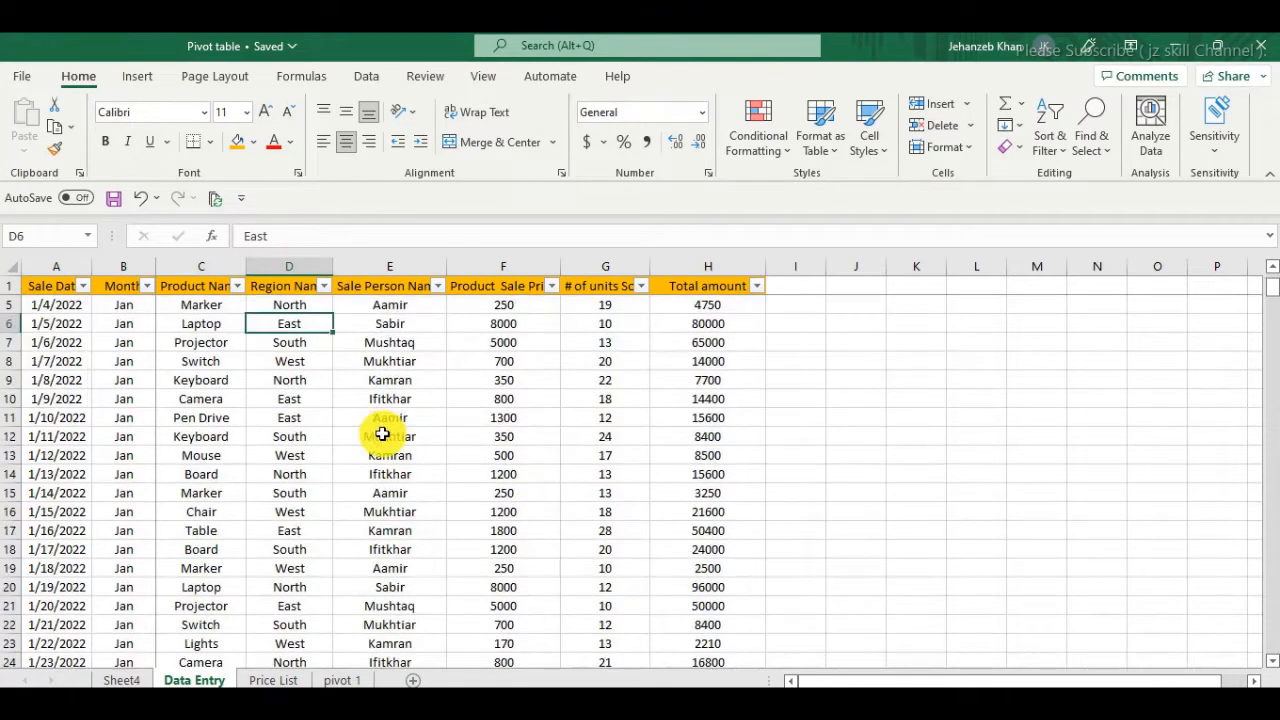
pyautogui.scroll(1, 382, 434)
pyautogui.click(349, 323)
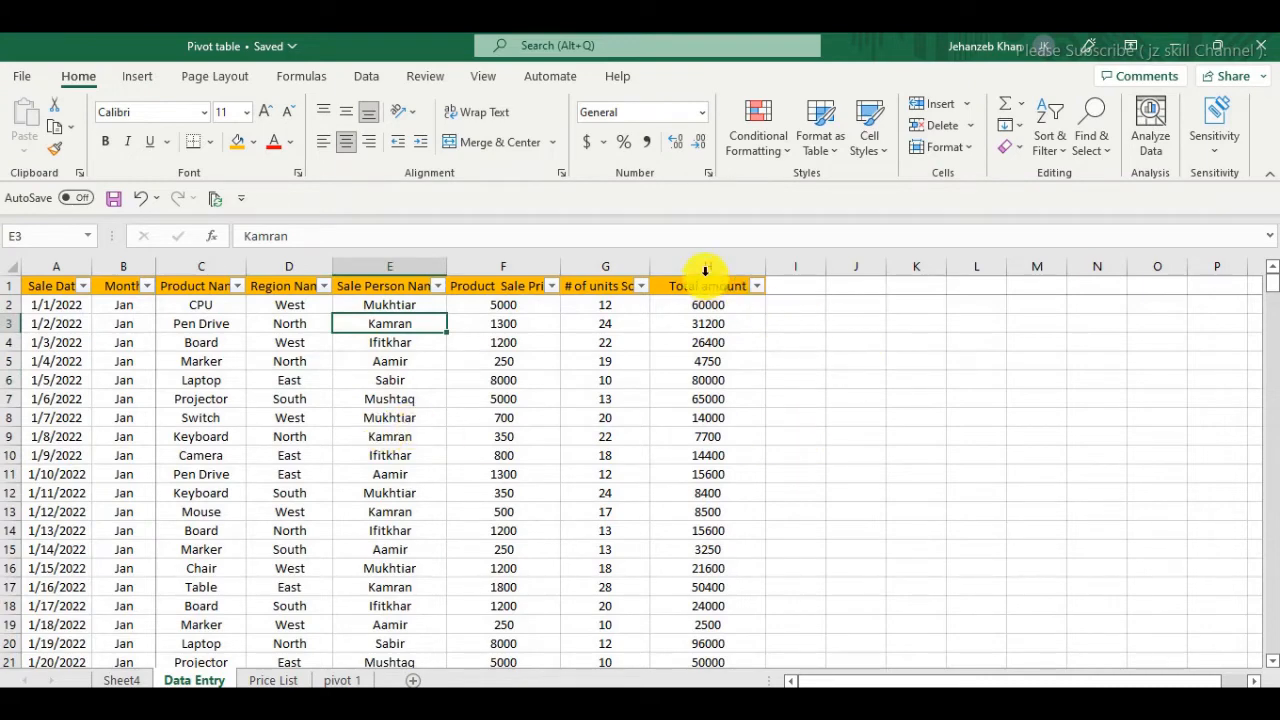
pyautogui.moveTo(707, 270); pyautogui.dragTo(29, 266)
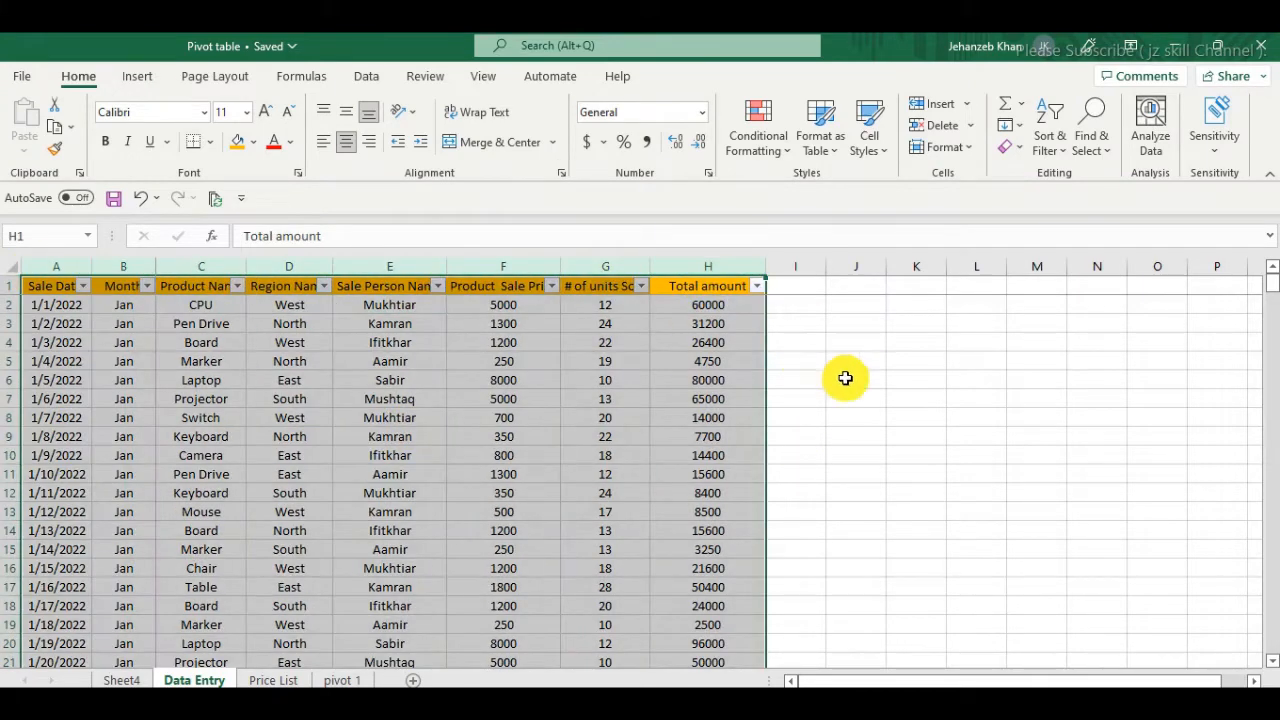
pyautogui.click(845, 378)
pyautogui.click(382, 379)
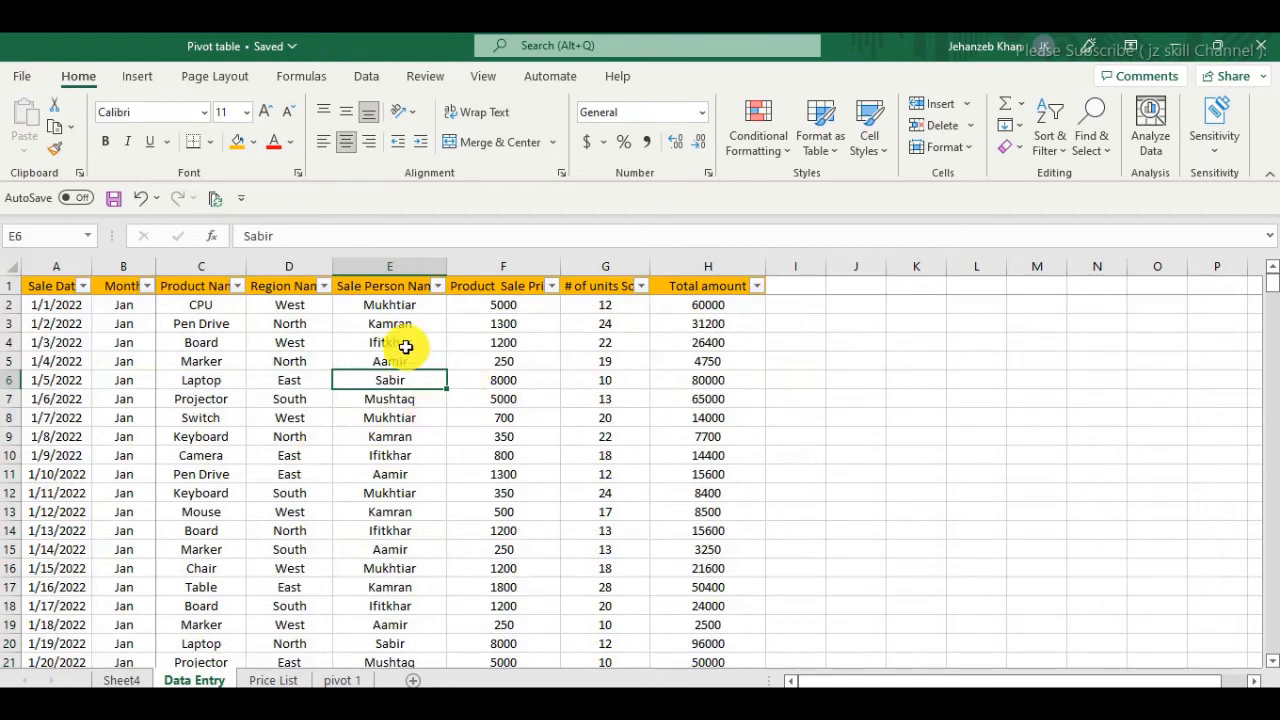
pyautogui.click(252, 342)
pyautogui.click(272, 438)
pyautogui.click(415, 324)
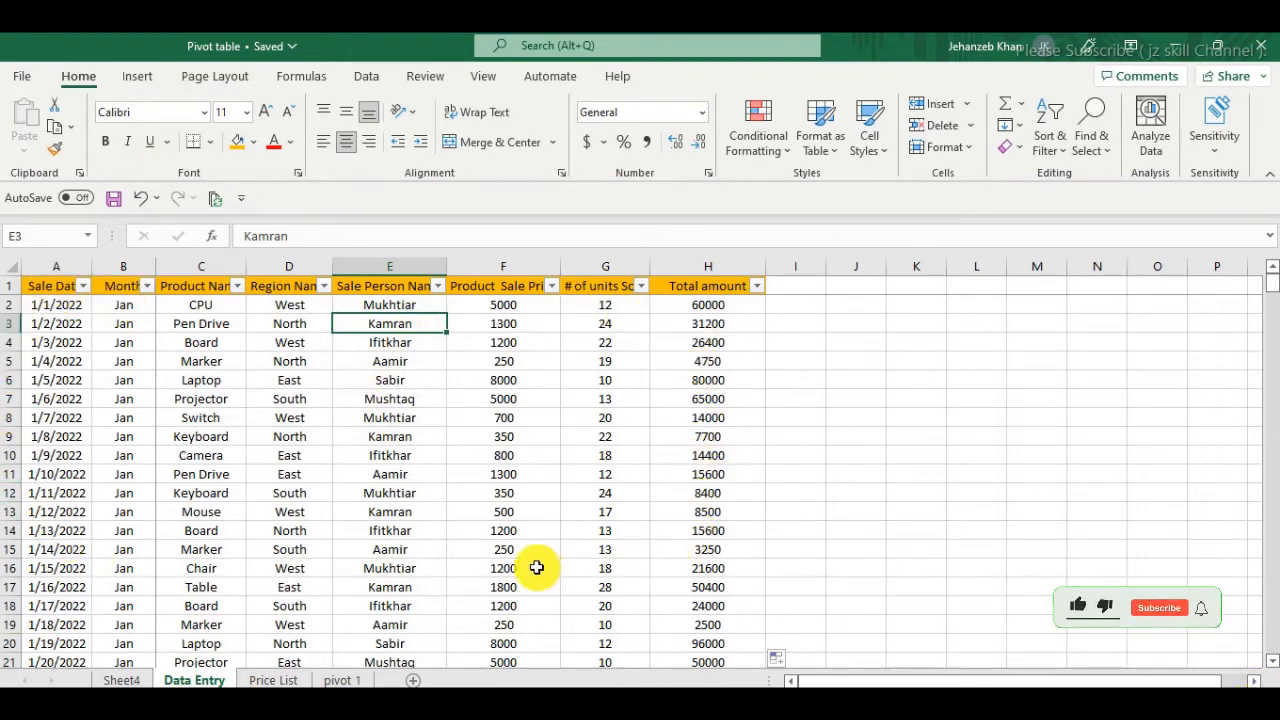
# Look through the recommended PivotTables for the sales data, from Total amount by Region Name to Total amount by # of units Sold
pyautogui.click(140, 78)
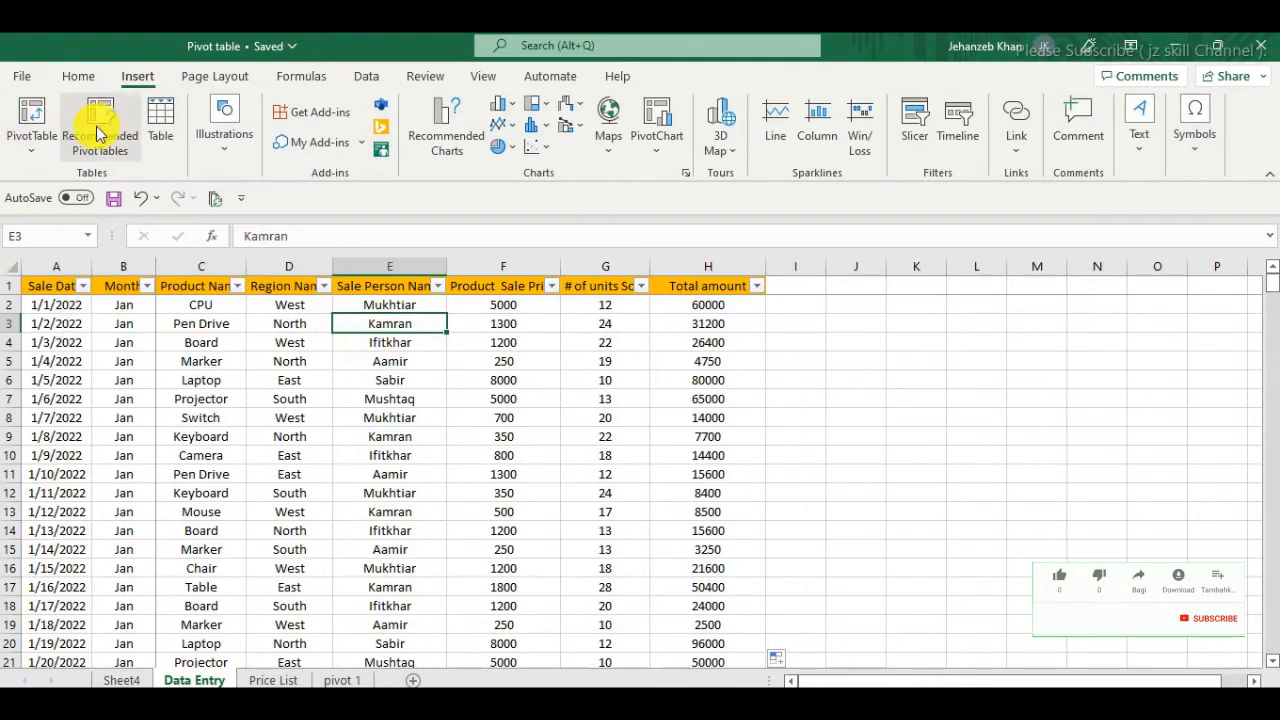
pyautogui.click(34, 152)
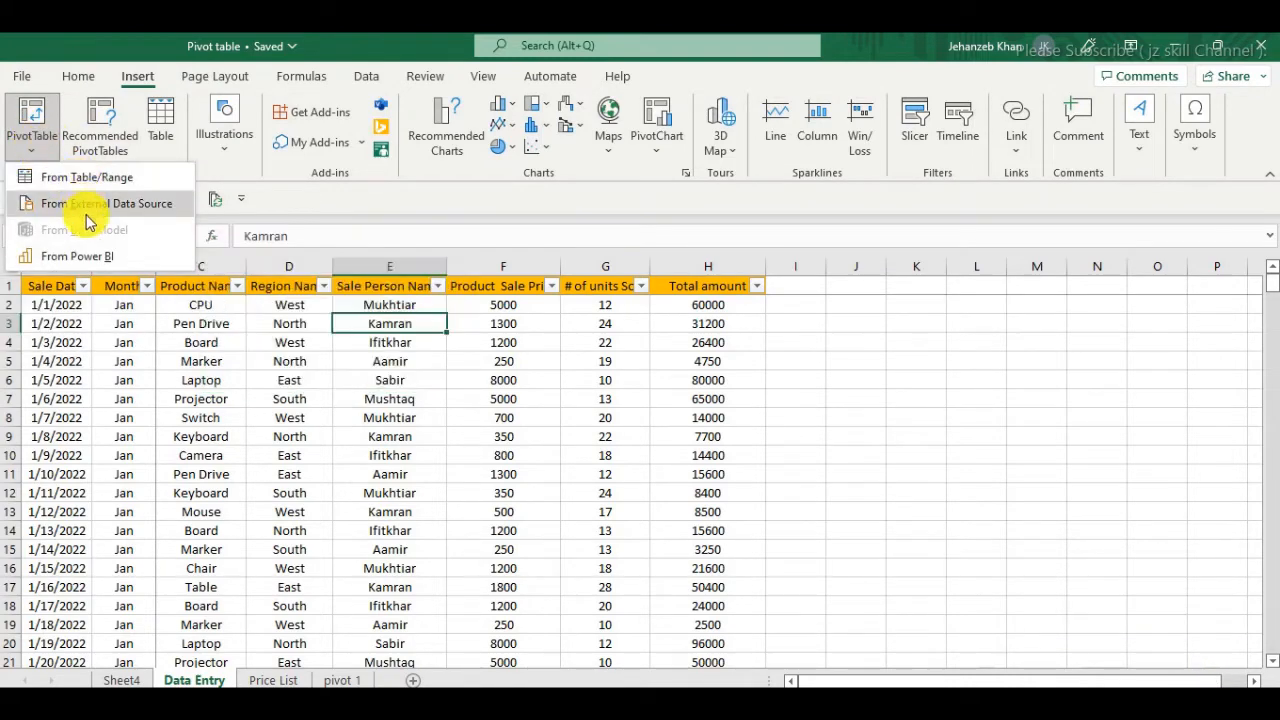
pyautogui.click(102, 124)
pyautogui.click(102, 124)
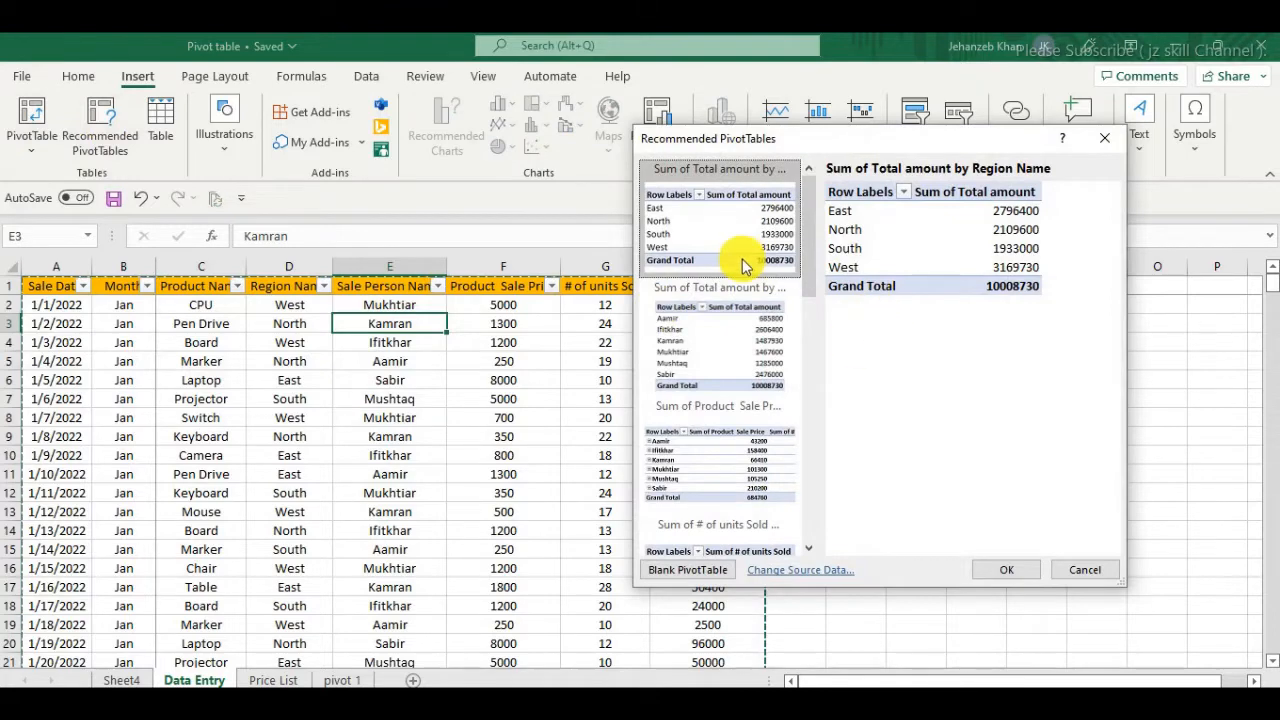
pyautogui.scroll(-3, 735, 432)
pyautogui.scroll(3, 735, 425)
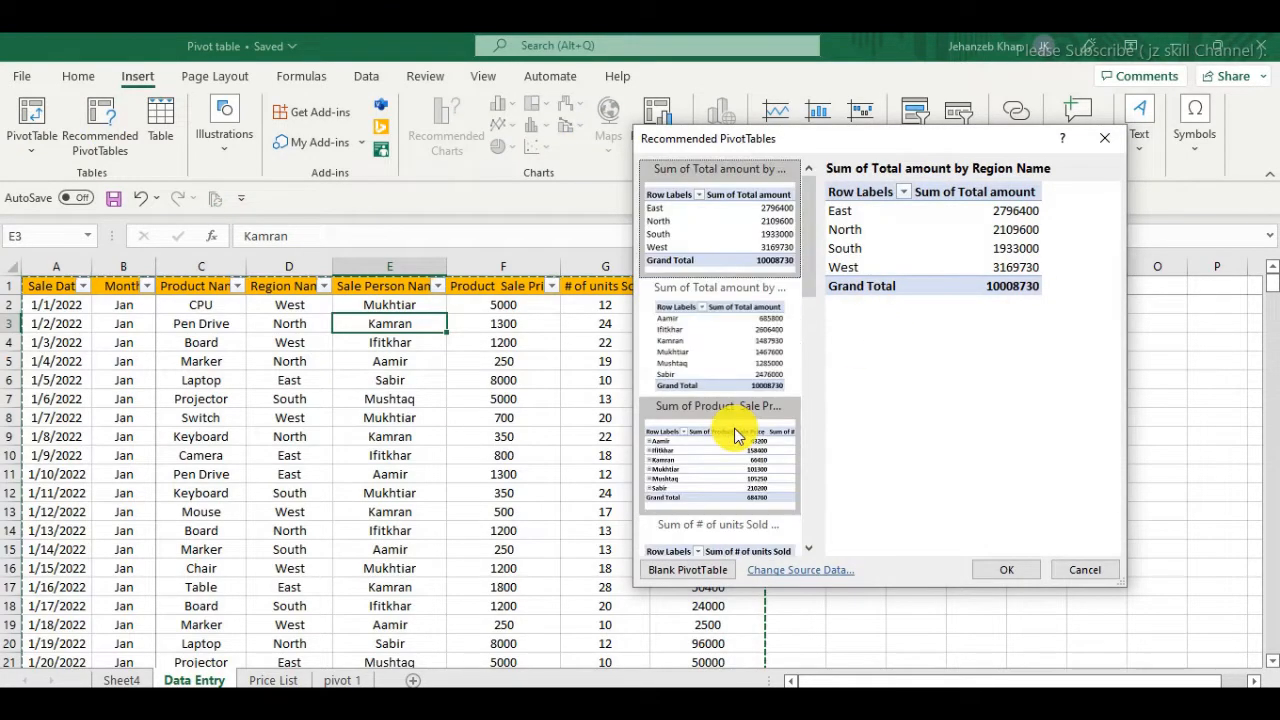
pyautogui.scroll(-3, 740, 380)
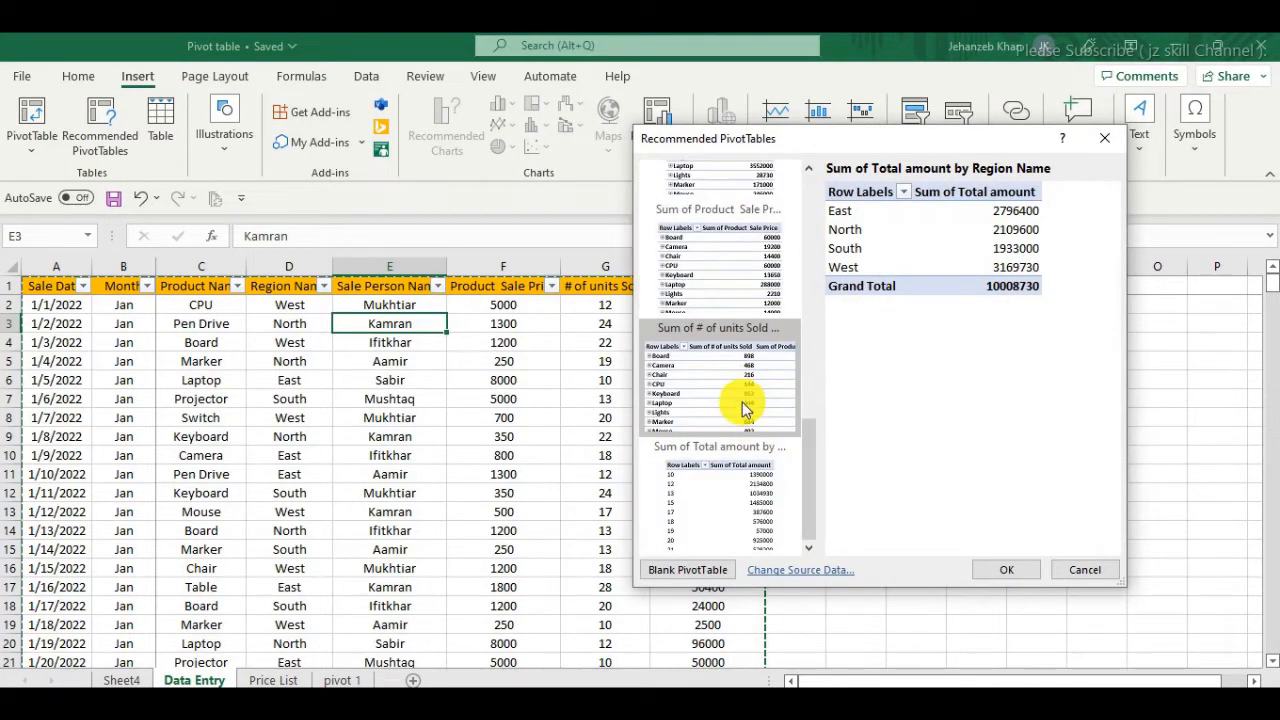
pyautogui.scroll(3, 746, 320)
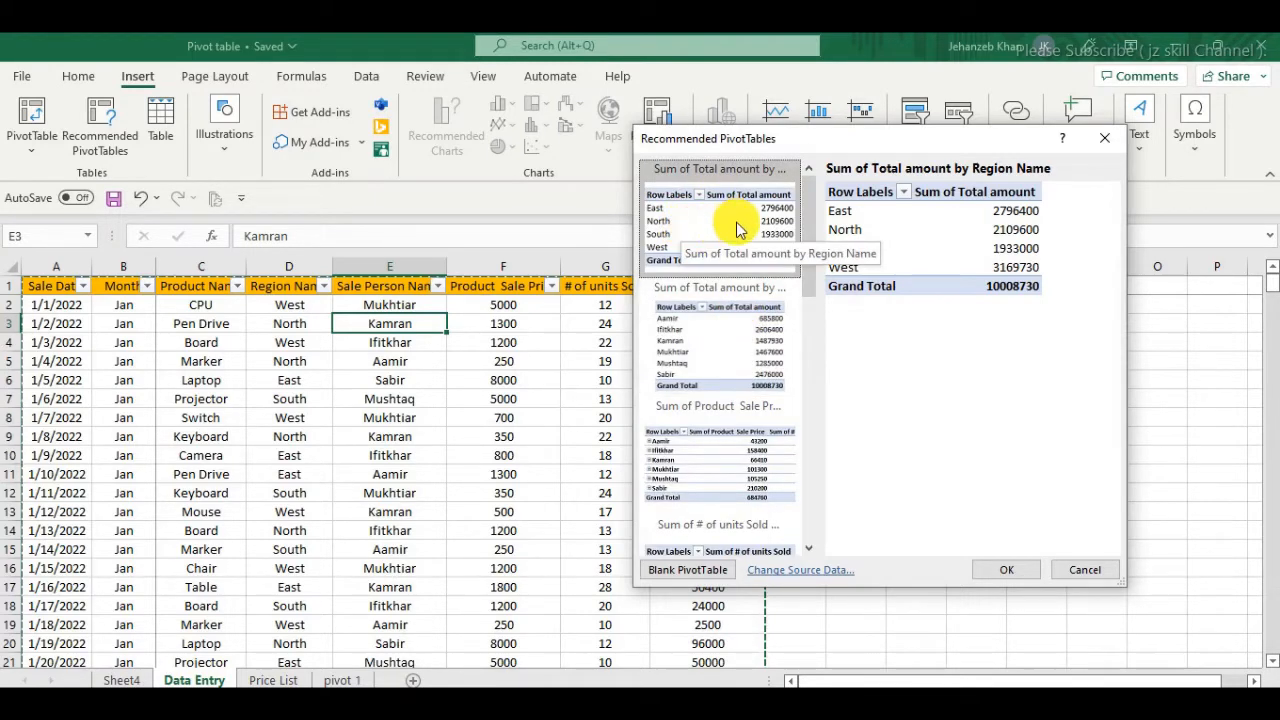
pyautogui.scroll(-3, 730, 320)
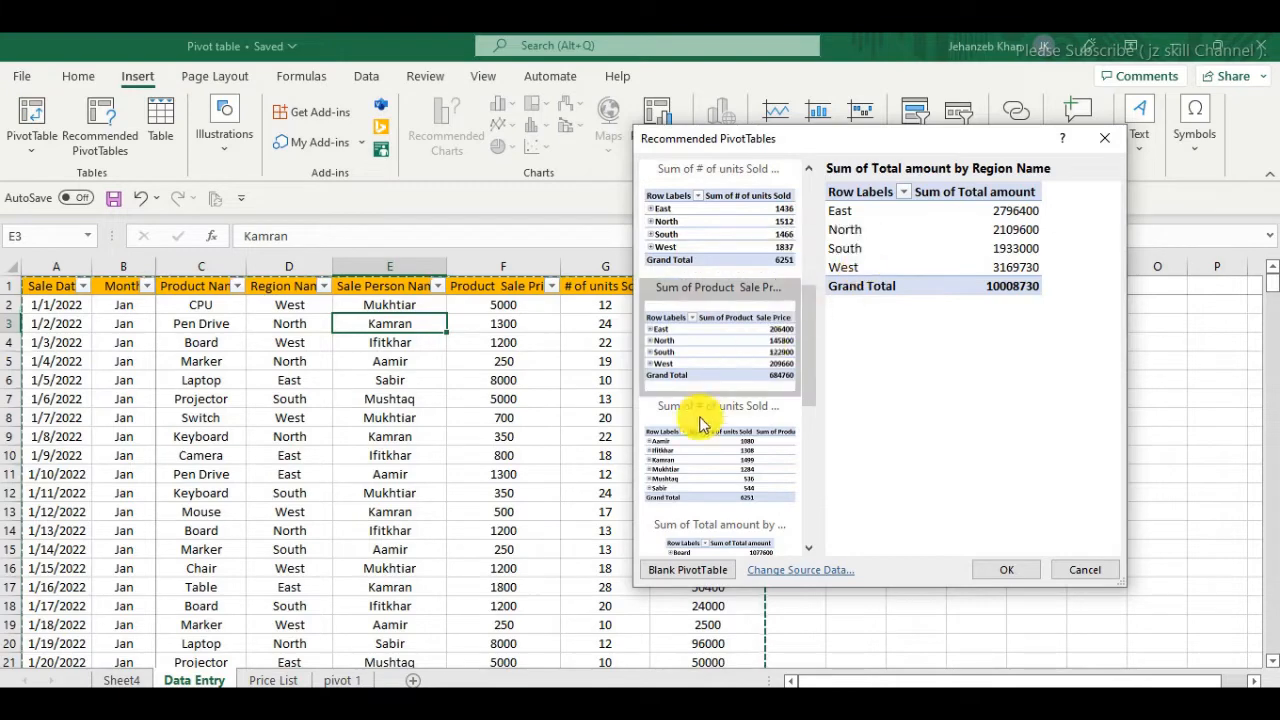
pyautogui.scroll(-3, 698, 456)
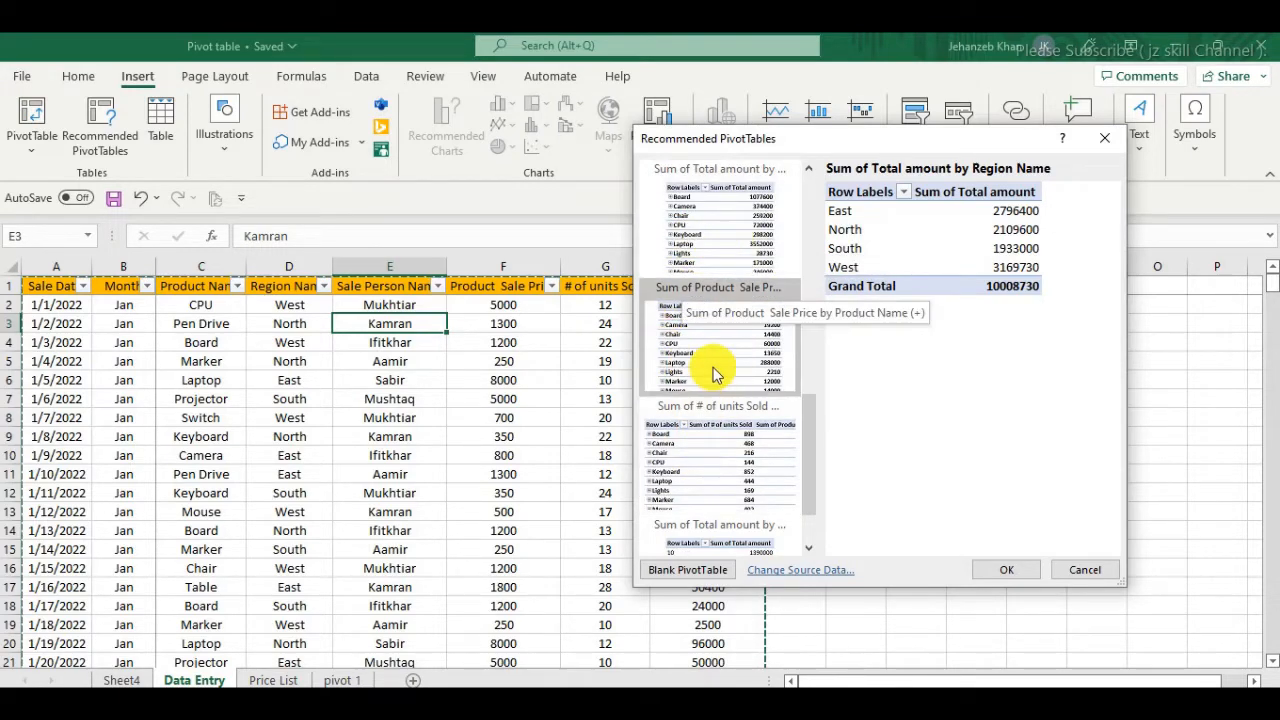
pyautogui.scroll(-1, 700, 493)
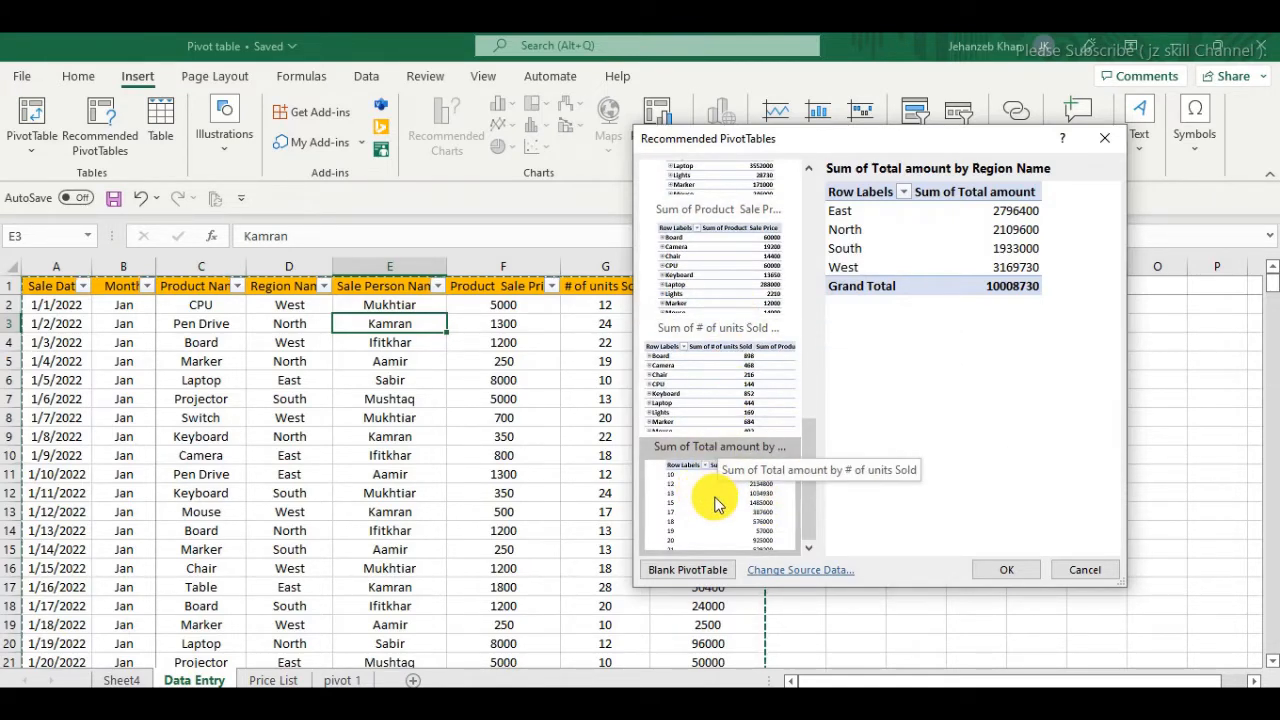
pyautogui.scroll(3, 716, 503)
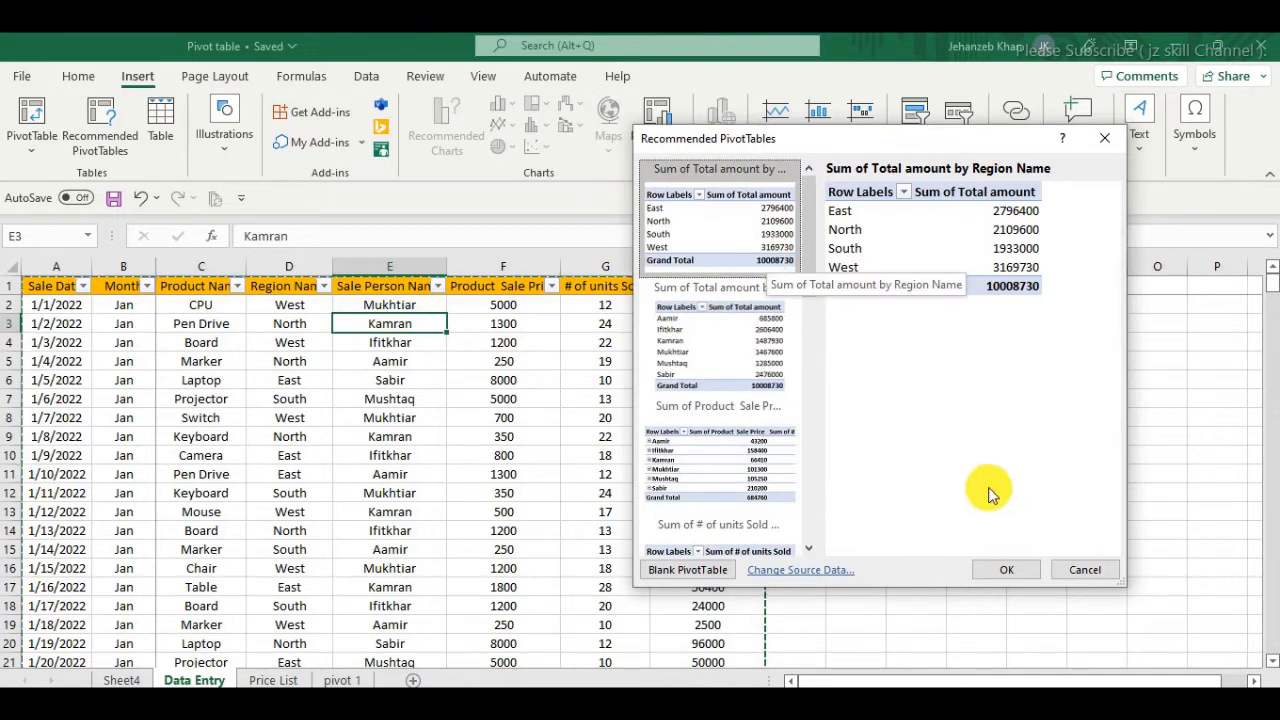
pyautogui.click(1084, 572)
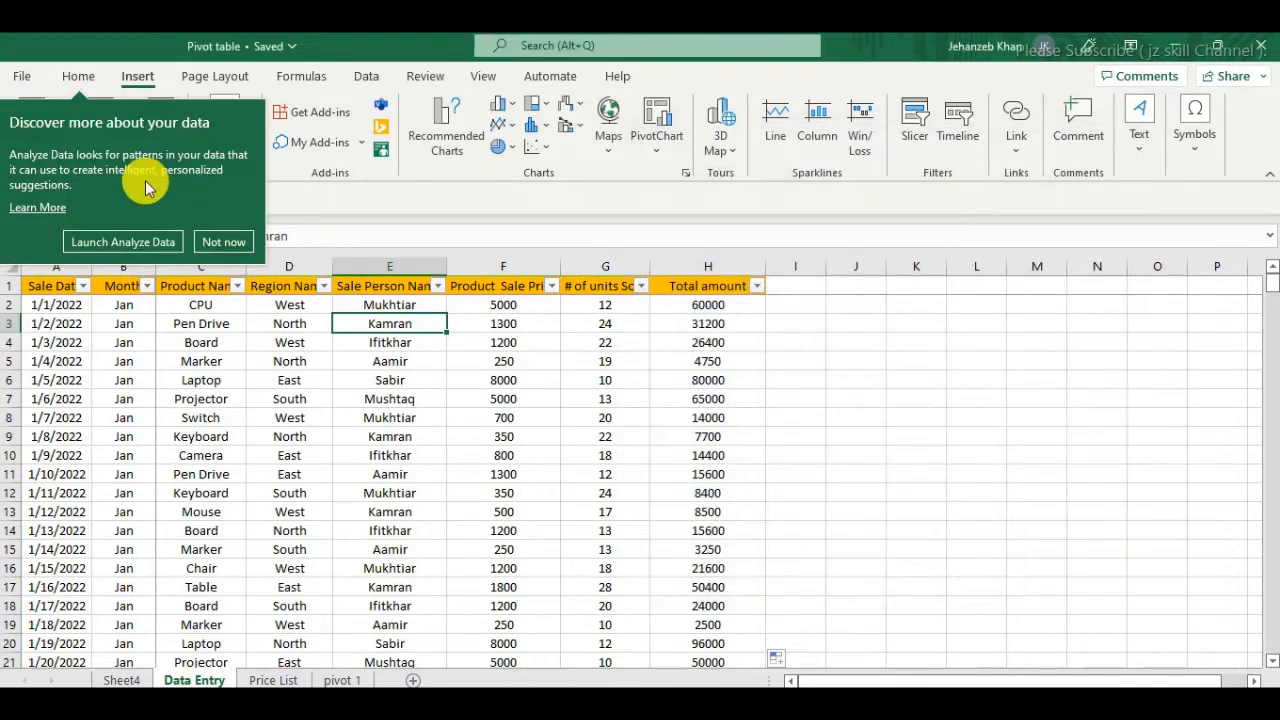
# Insert a PivotTable from the Data Entry range A1:H366, placed on a new worksheet
pyautogui.click(135, 77)
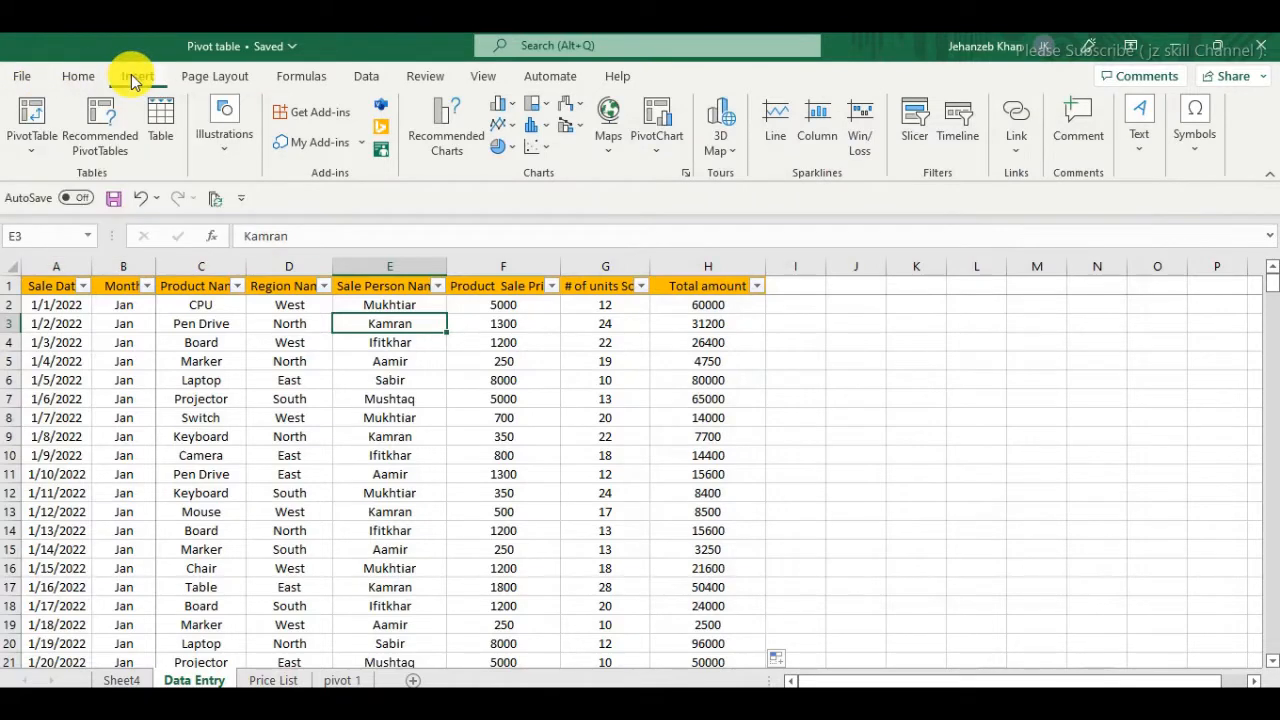
pyautogui.click(30, 128)
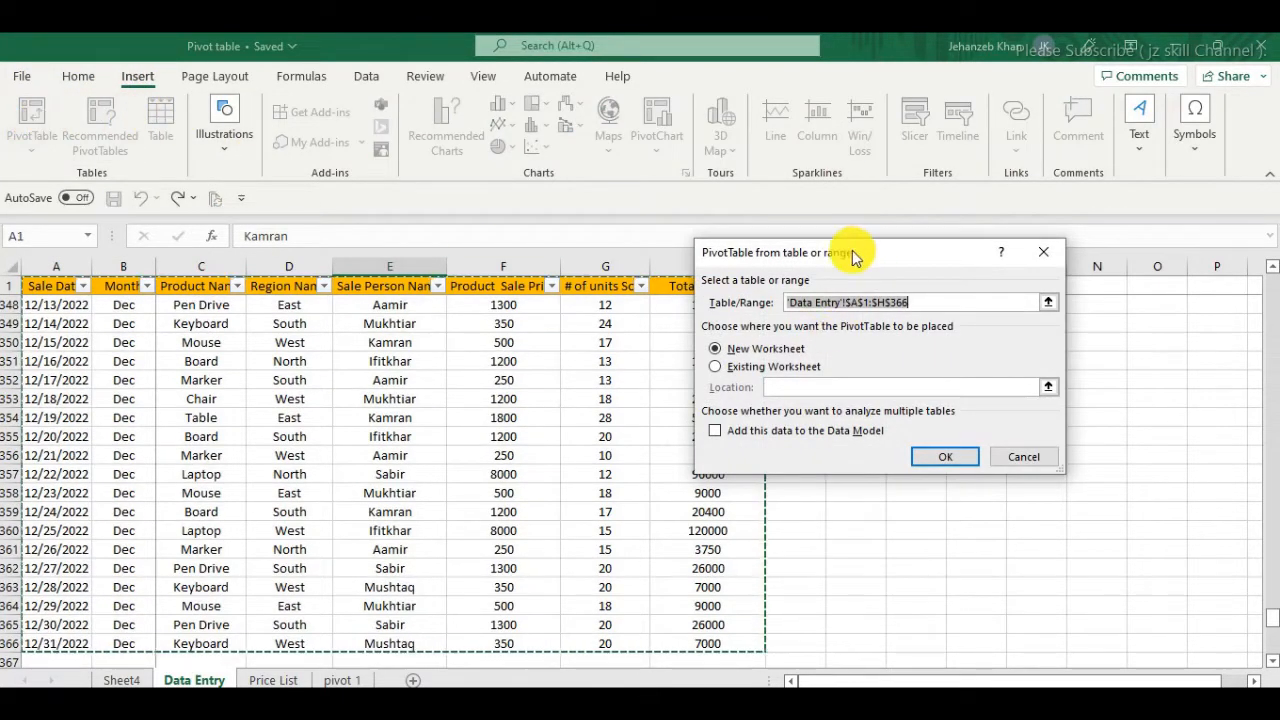
pyautogui.moveTo(843, 253); pyautogui.dragTo(882, 198)
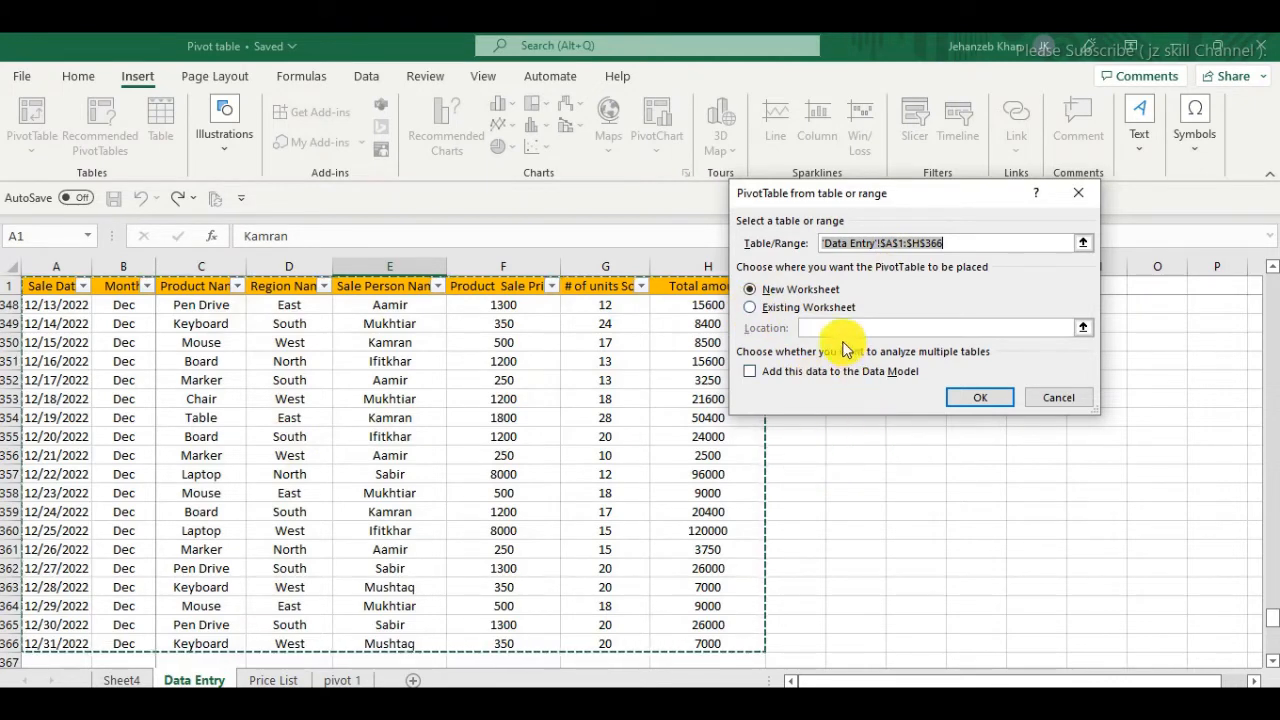
pyautogui.click(751, 308)
pyautogui.scroll(18, 966, 560)
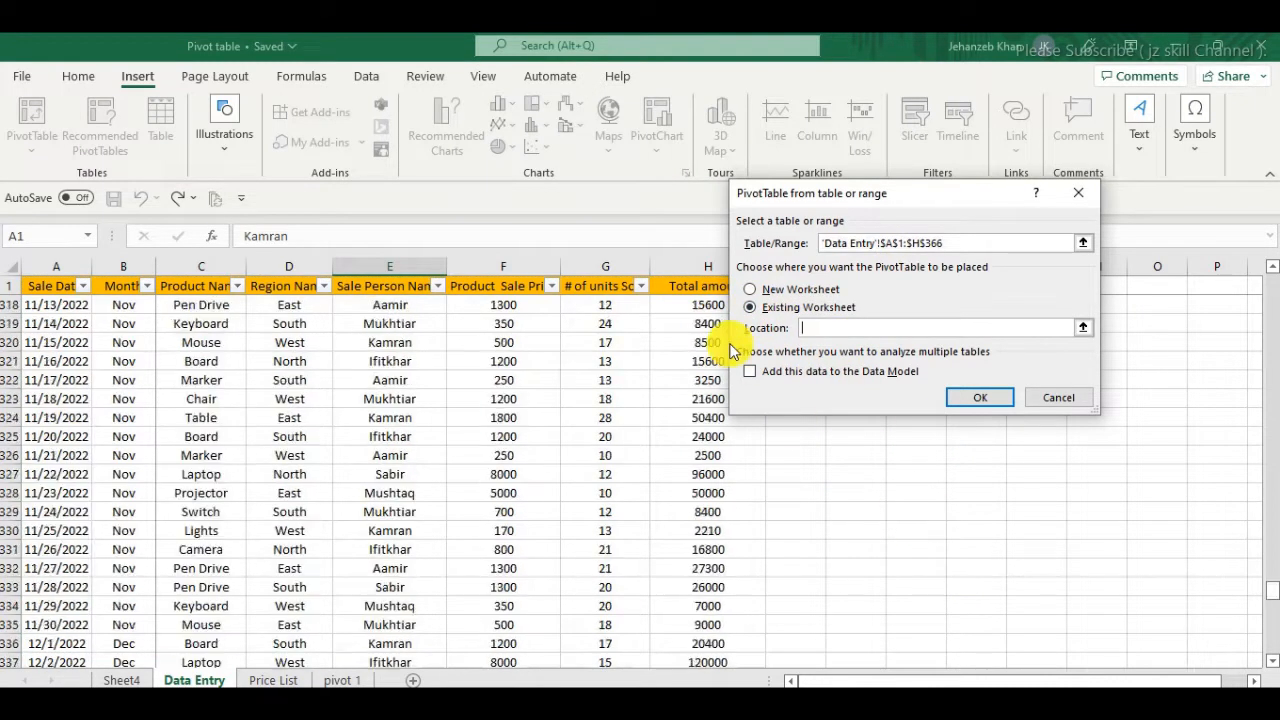
pyautogui.moveTo(1270, 574); pyautogui.dragTo(1270, 290)
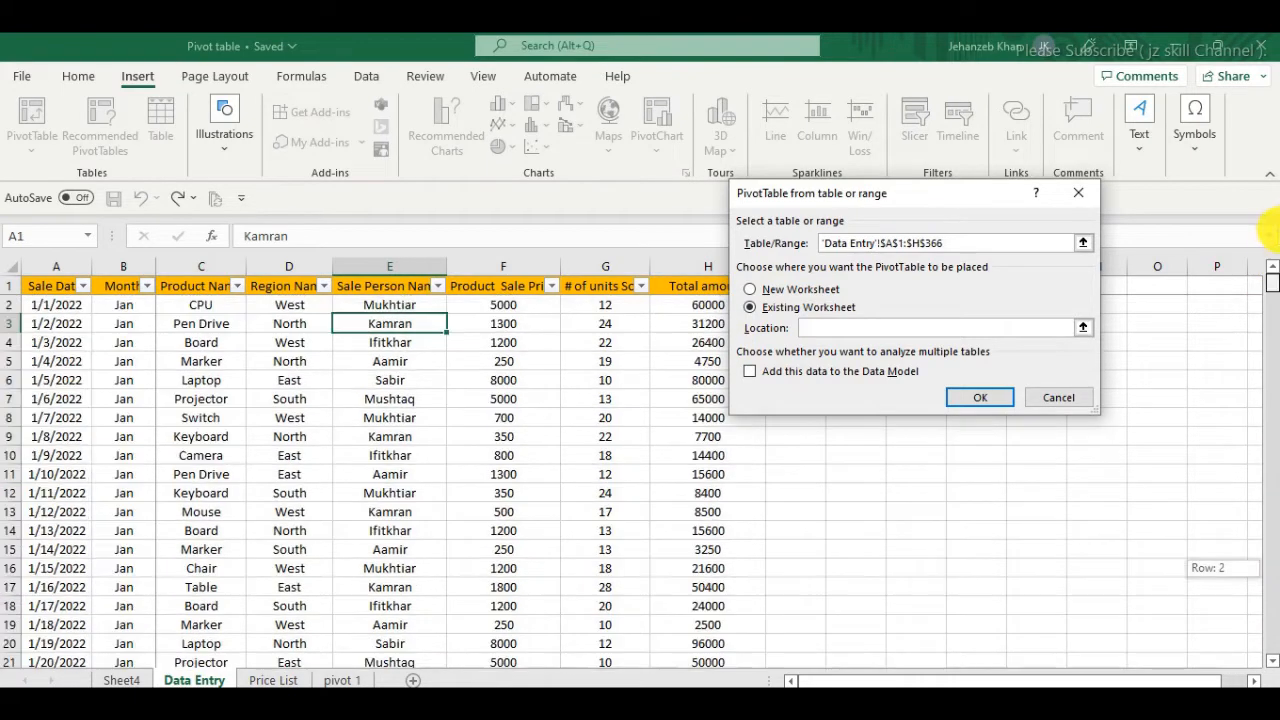
pyautogui.moveTo(870, 200); pyautogui.dragTo(405, 225)
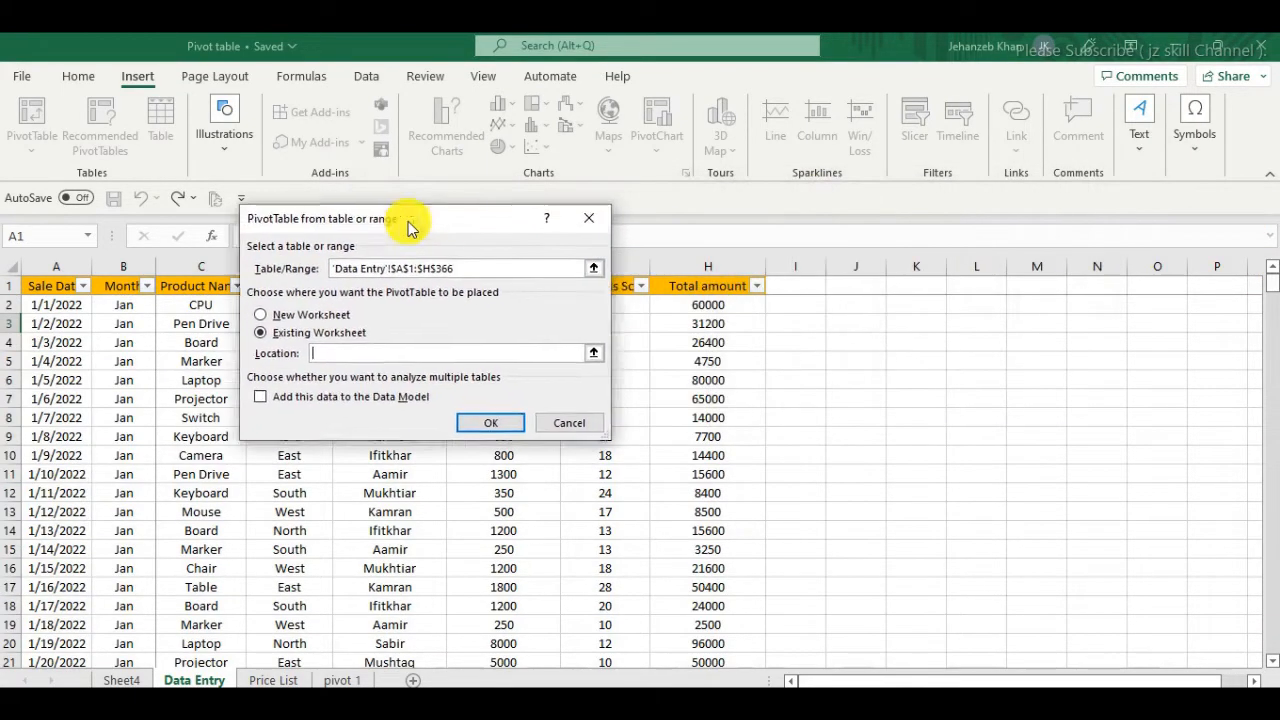
pyautogui.click(860, 321)
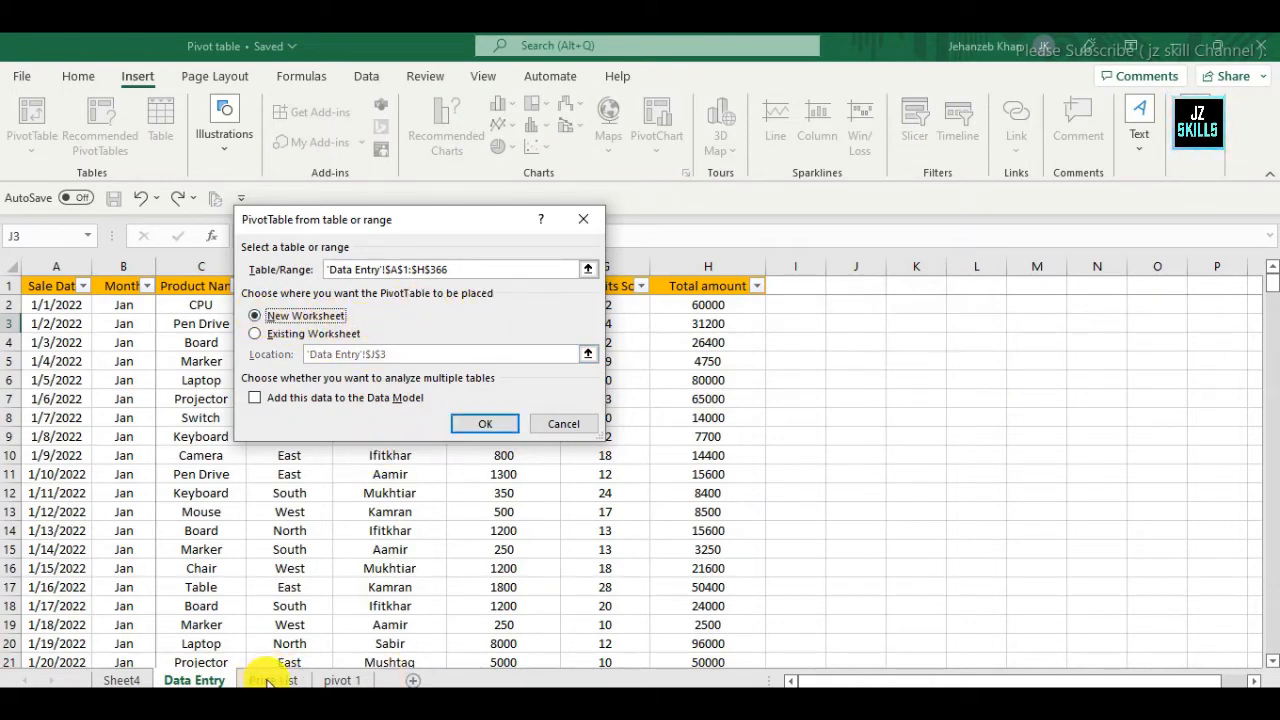
pyautogui.click(480, 426)
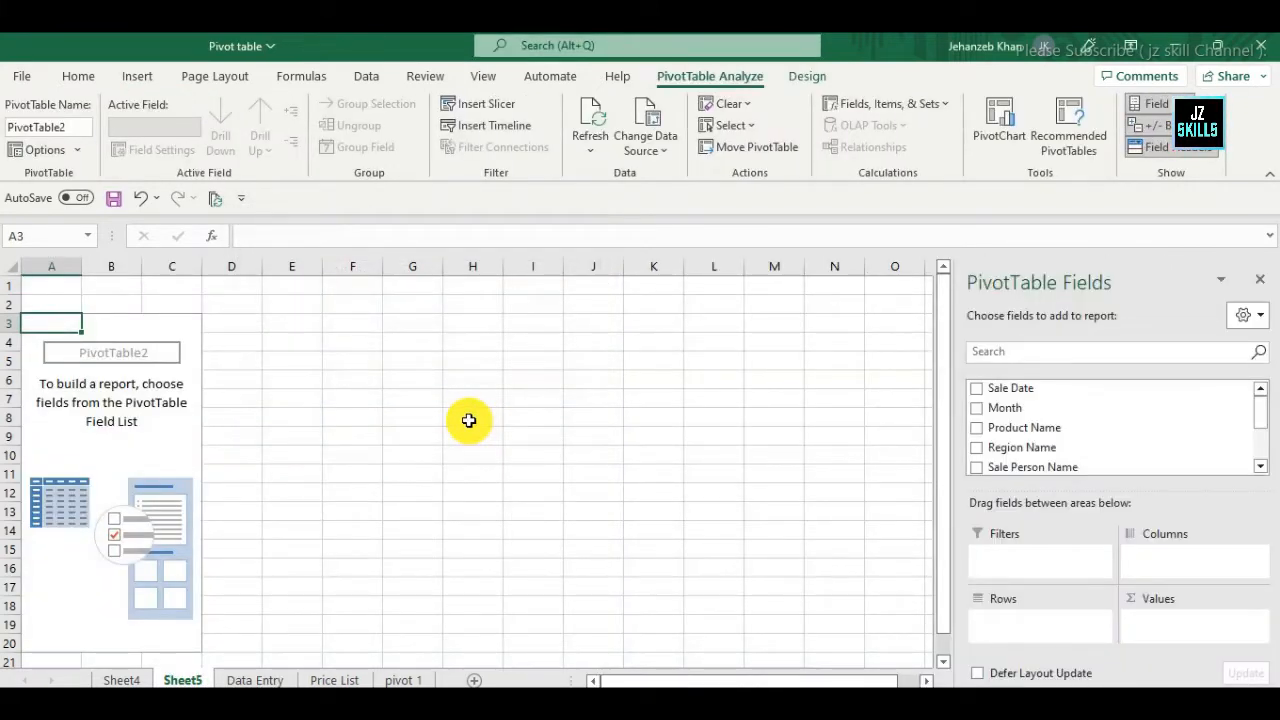
# Rename the new PivotTable sheet as summary 1
pyautogui.doubleClick(196, 679)
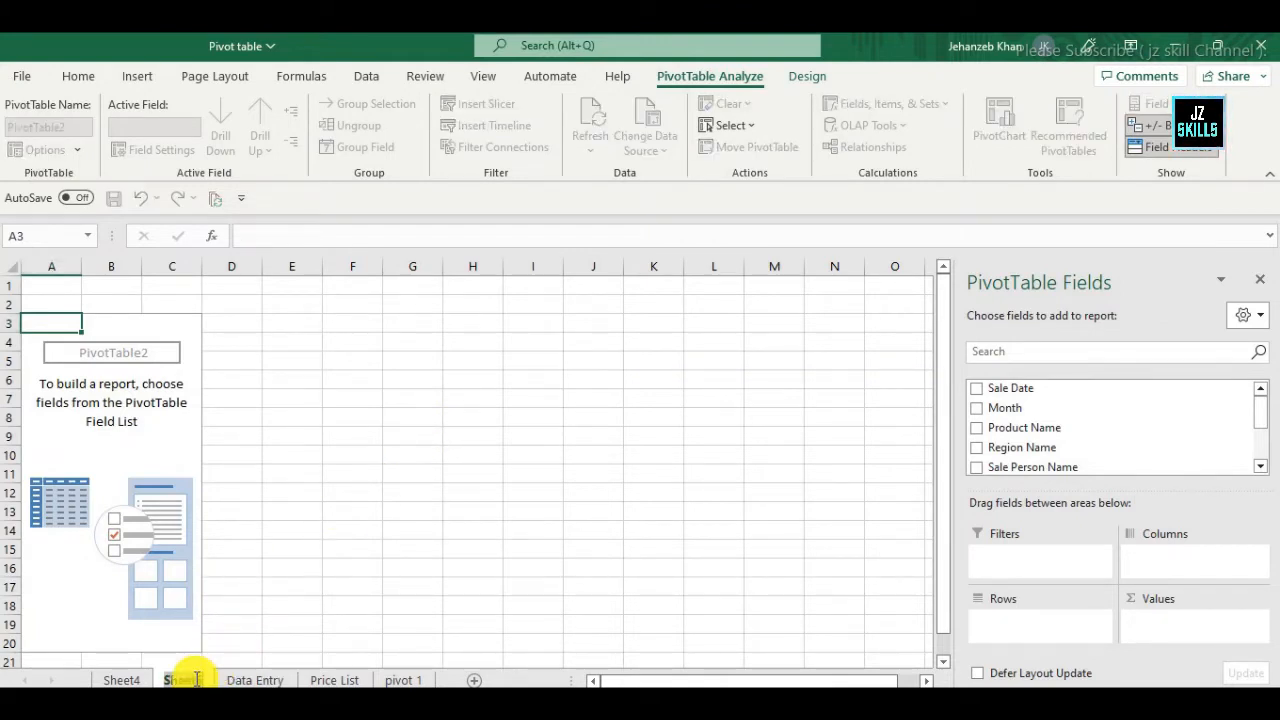
pyautogui.write('p')
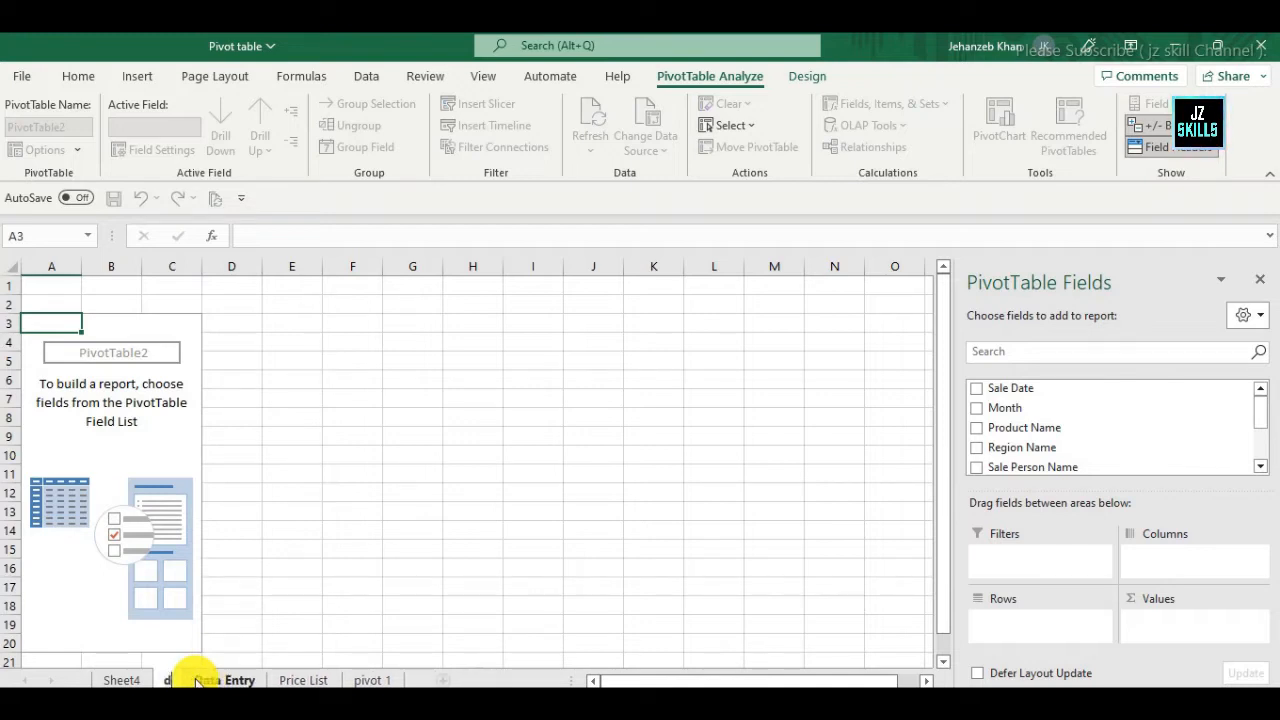
pyautogui.press('BackSpace')
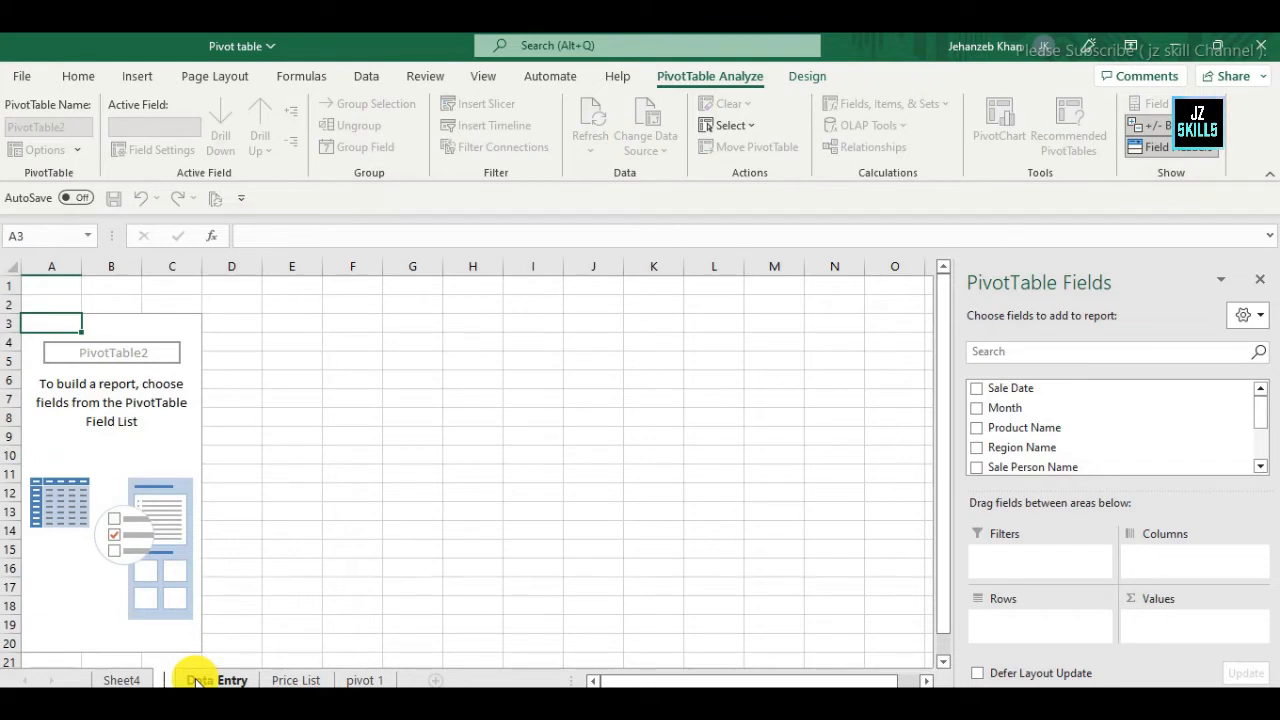
pyautogui.write('summary')
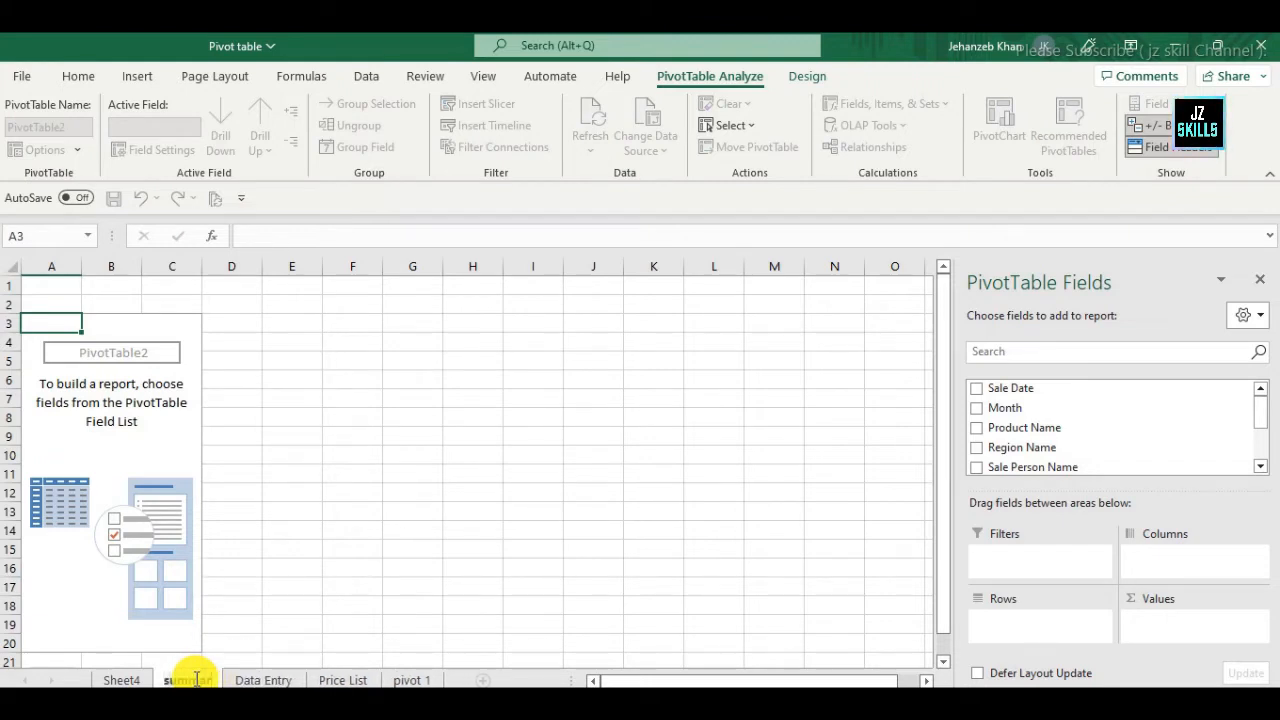
pyautogui.write(' 1')
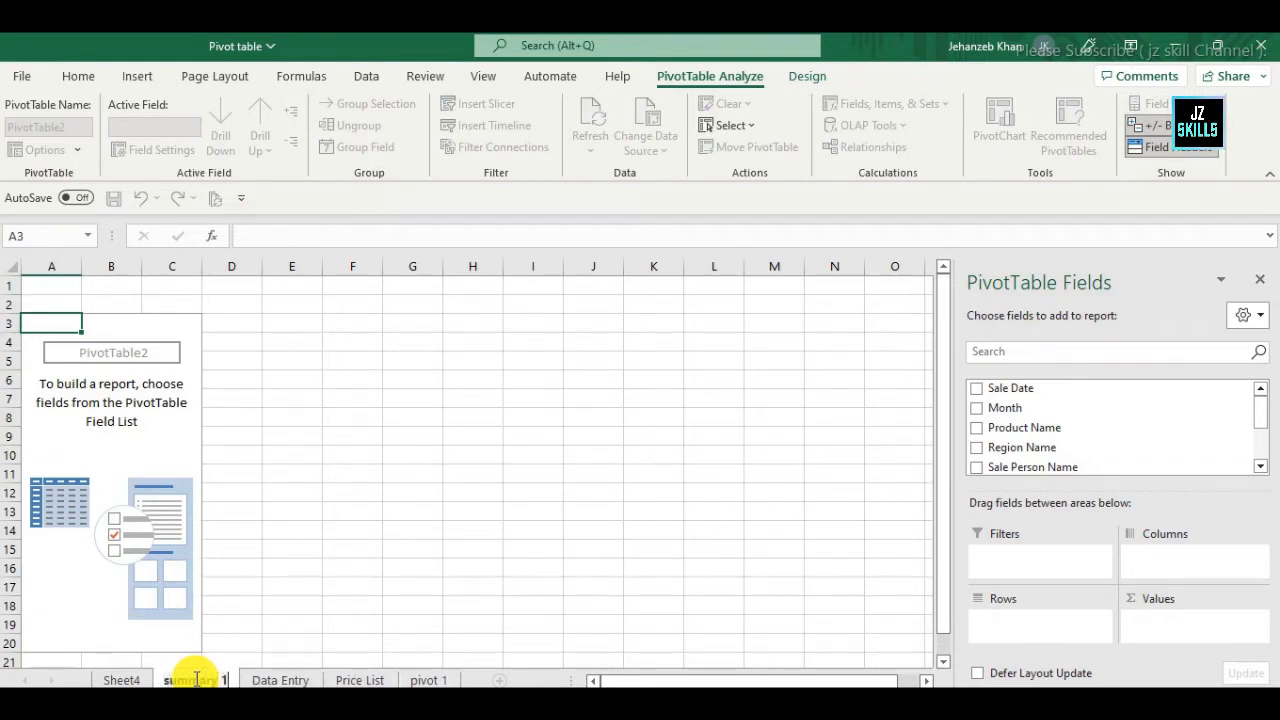
pyautogui.press('Return')
# Look through the PivotTable's available fields and compare them with the header row of the Data Entry sheet
pyautogui.click(466, 400)
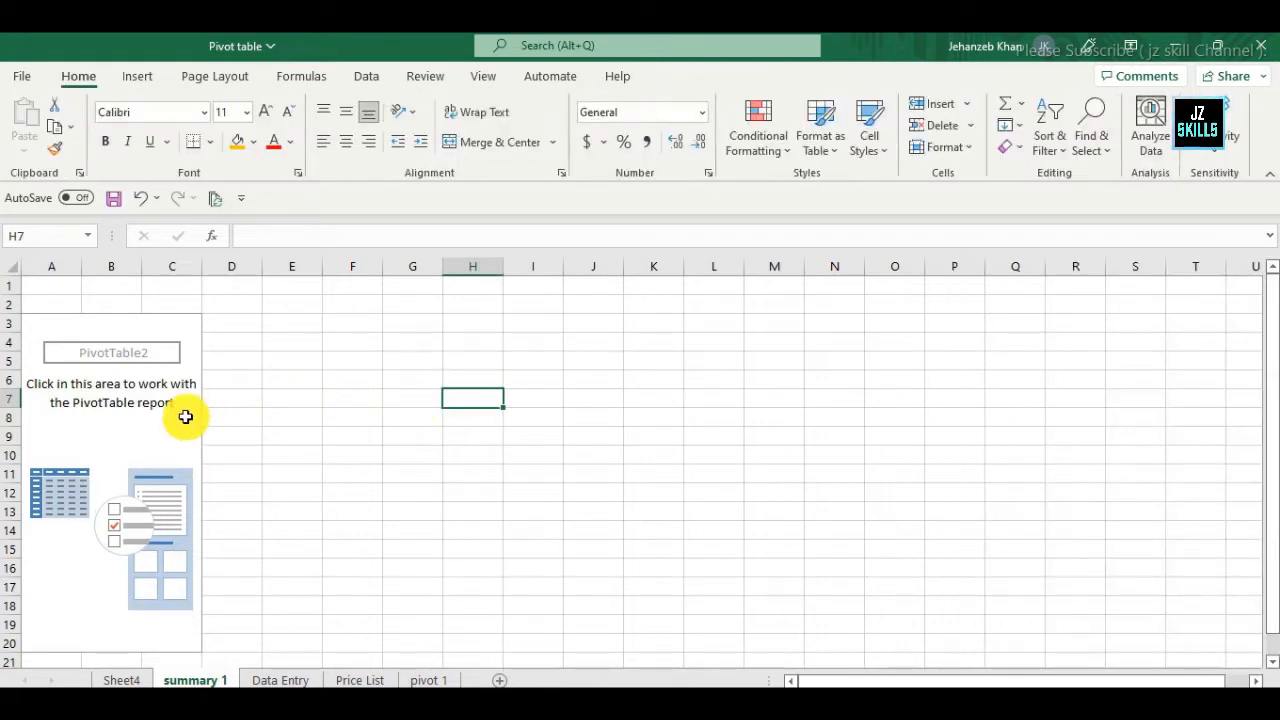
pyautogui.click(185, 416)
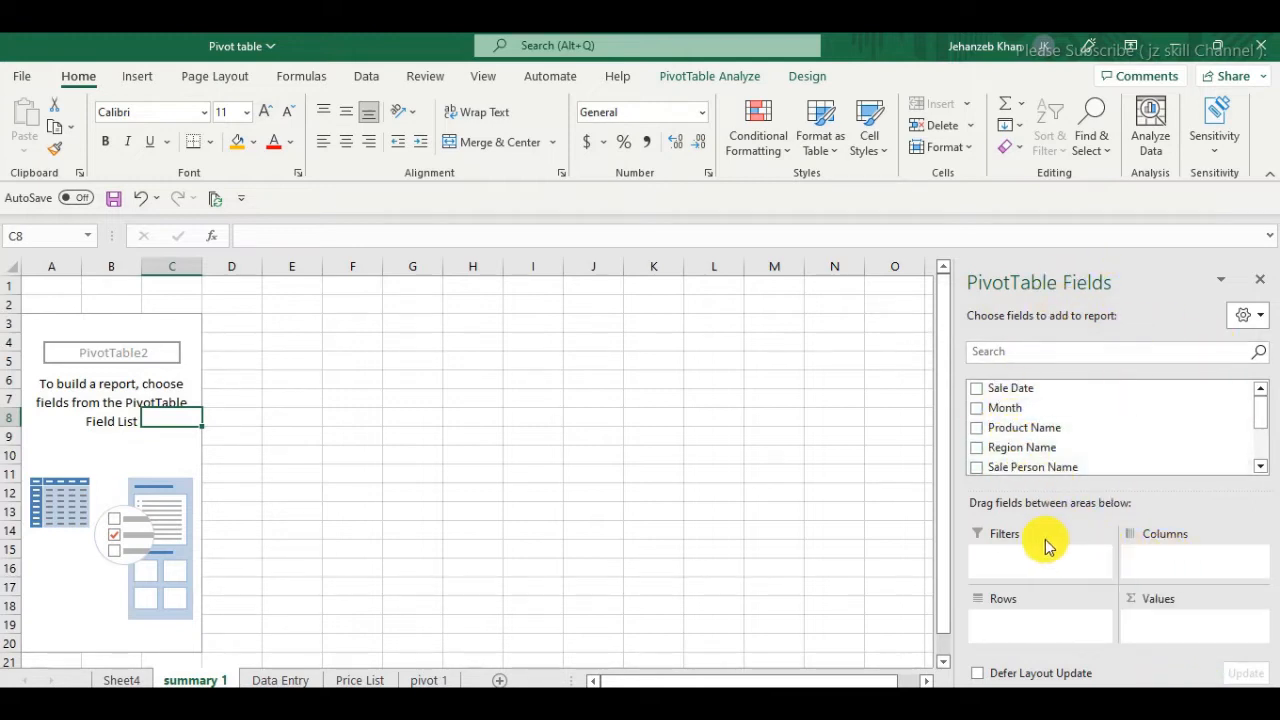
pyautogui.moveTo(1257, 414)
pyautogui.mouseDown()
pyautogui.moveTo(1258, 462)
pyautogui.moveTo(1263, 420)
pyautogui.mouseUp()
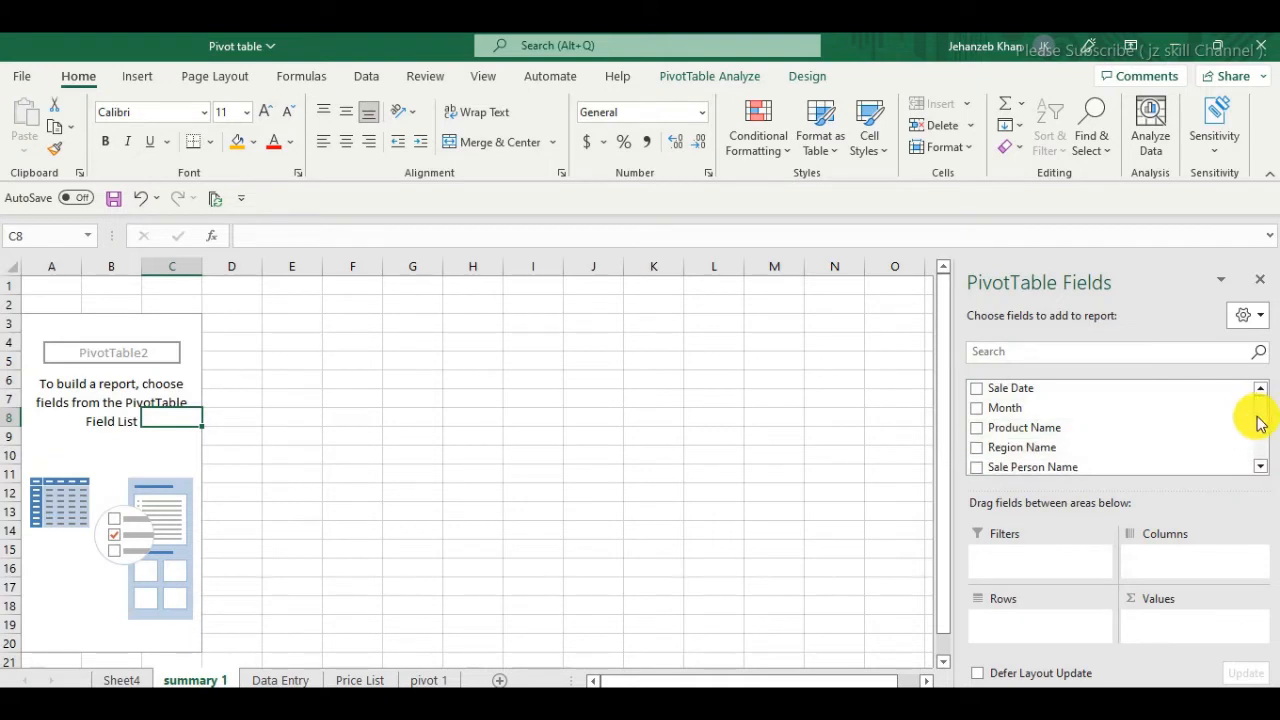
pyautogui.moveTo(1260, 421); pyautogui.dragTo(1262, 465)
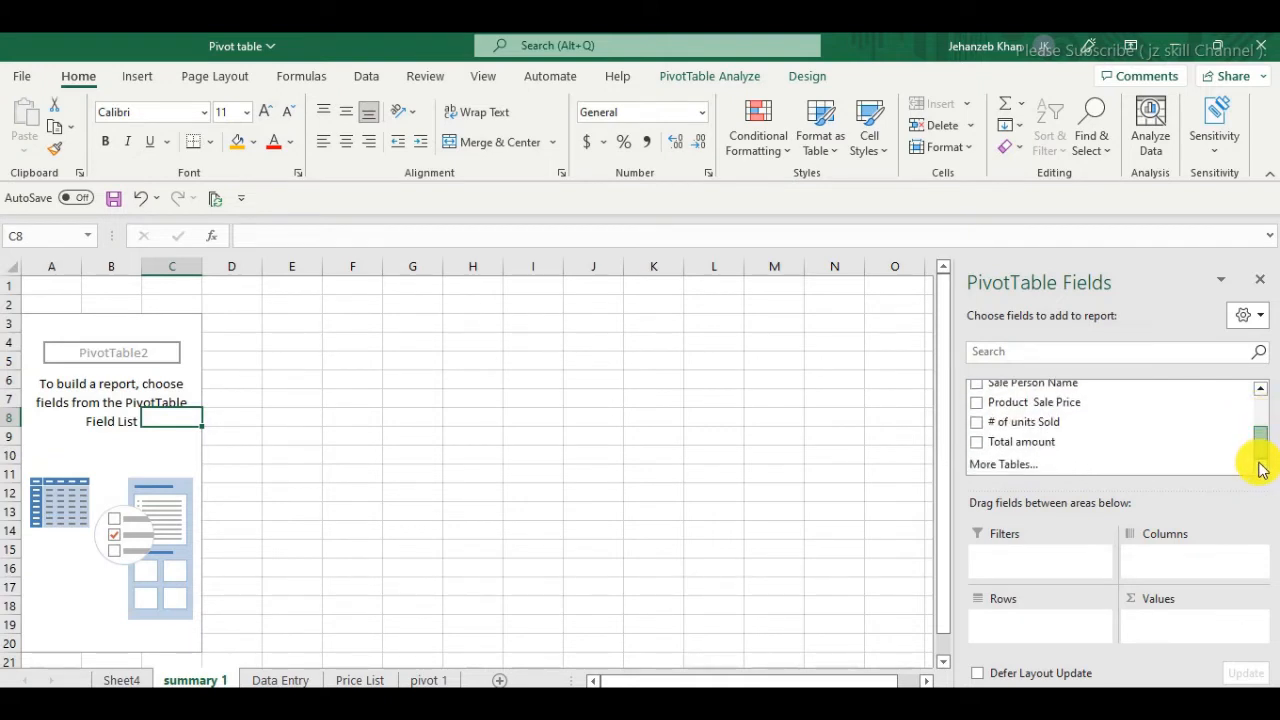
pyautogui.scroll(1, 1129, 409)
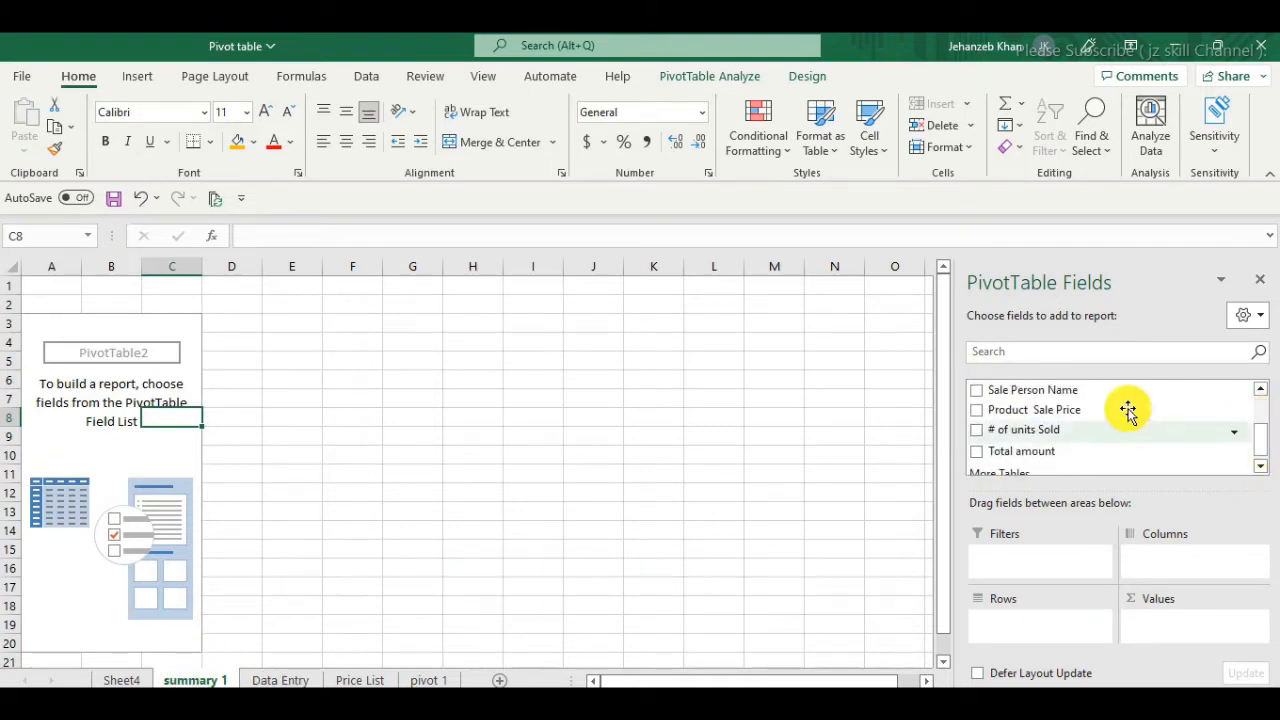
pyautogui.moveTo(1265, 447)
pyautogui.mouseDown()
pyautogui.moveTo(1260, 400)
pyautogui.moveTo(1260, 451)
pyautogui.mouseUp()
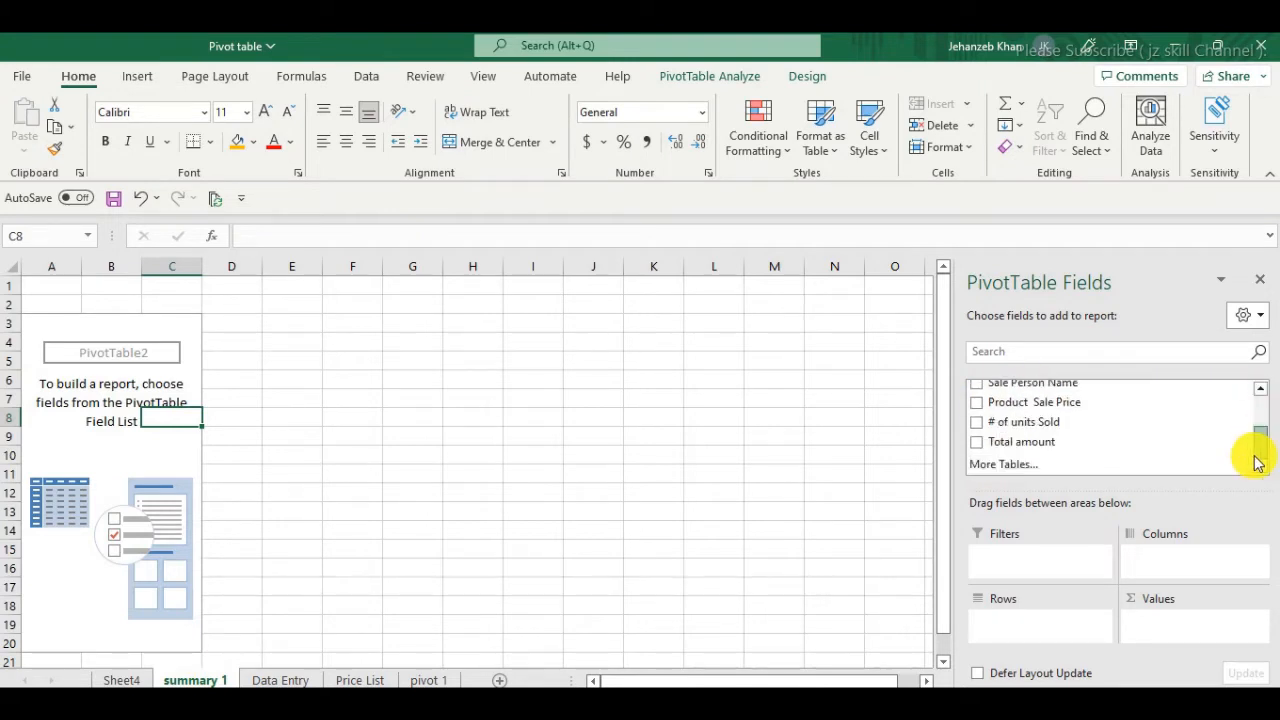
pyautogui.click(280, 680)
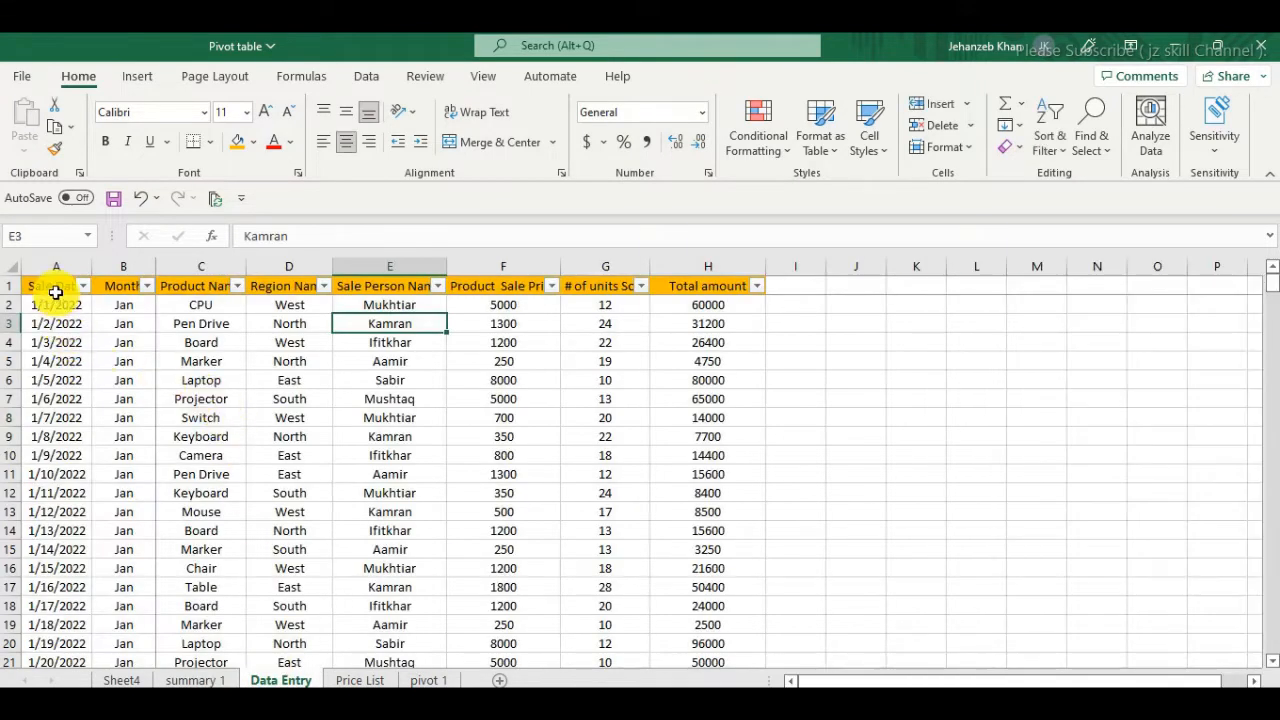
pyautogui.click(8, 286)
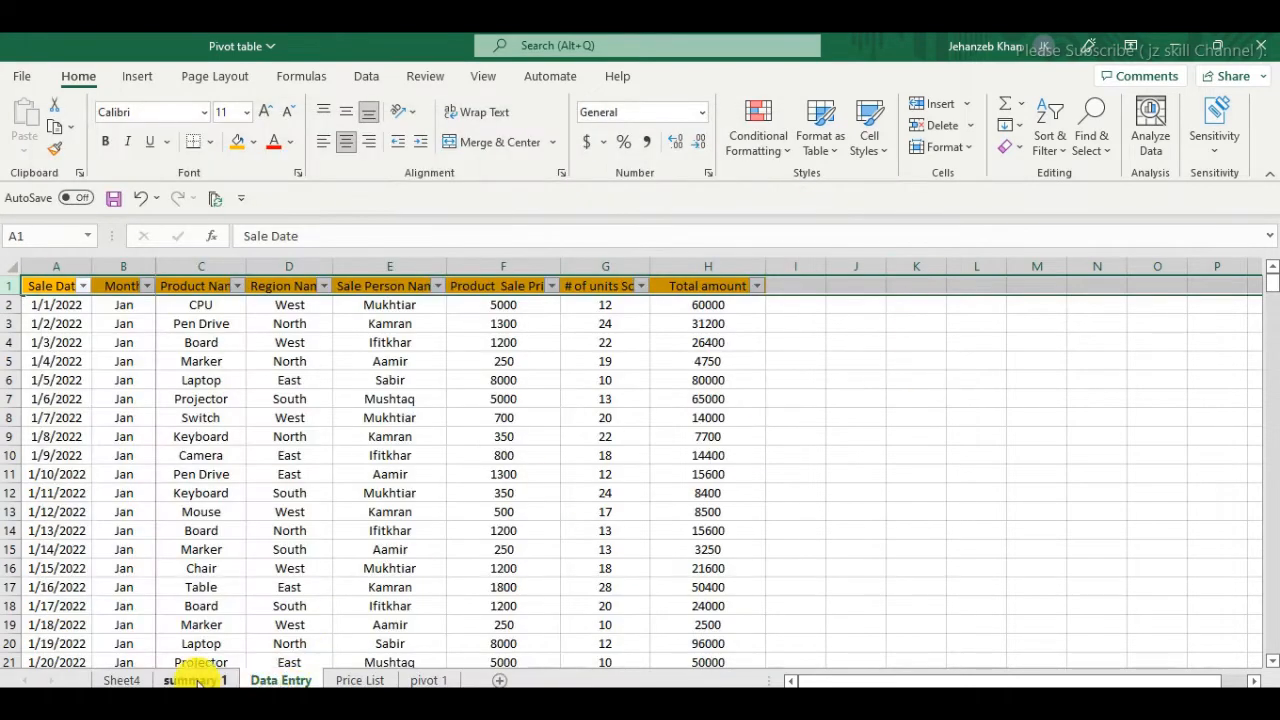
# Compare the empty PivotTable's field list and layout areas on summary 1 with the columns of the Data Entry sheet
pyautogui.click(197, 680)
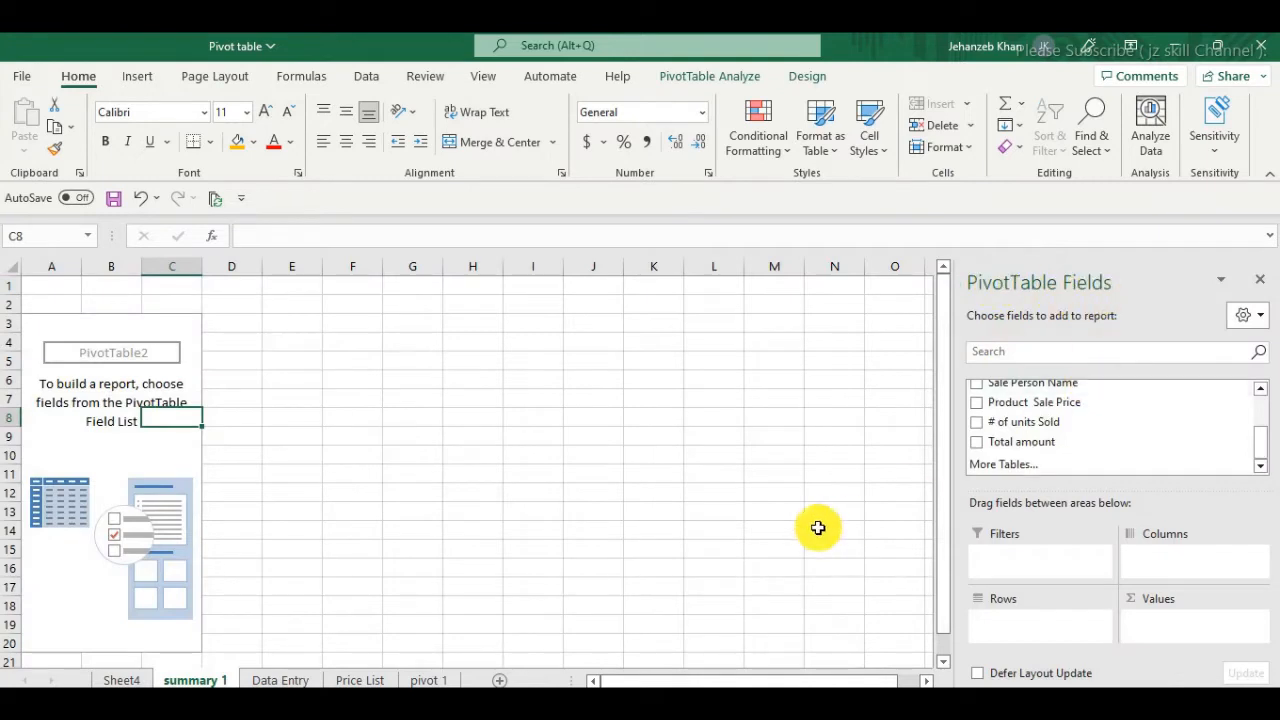
pyautogui.click(284, 680)
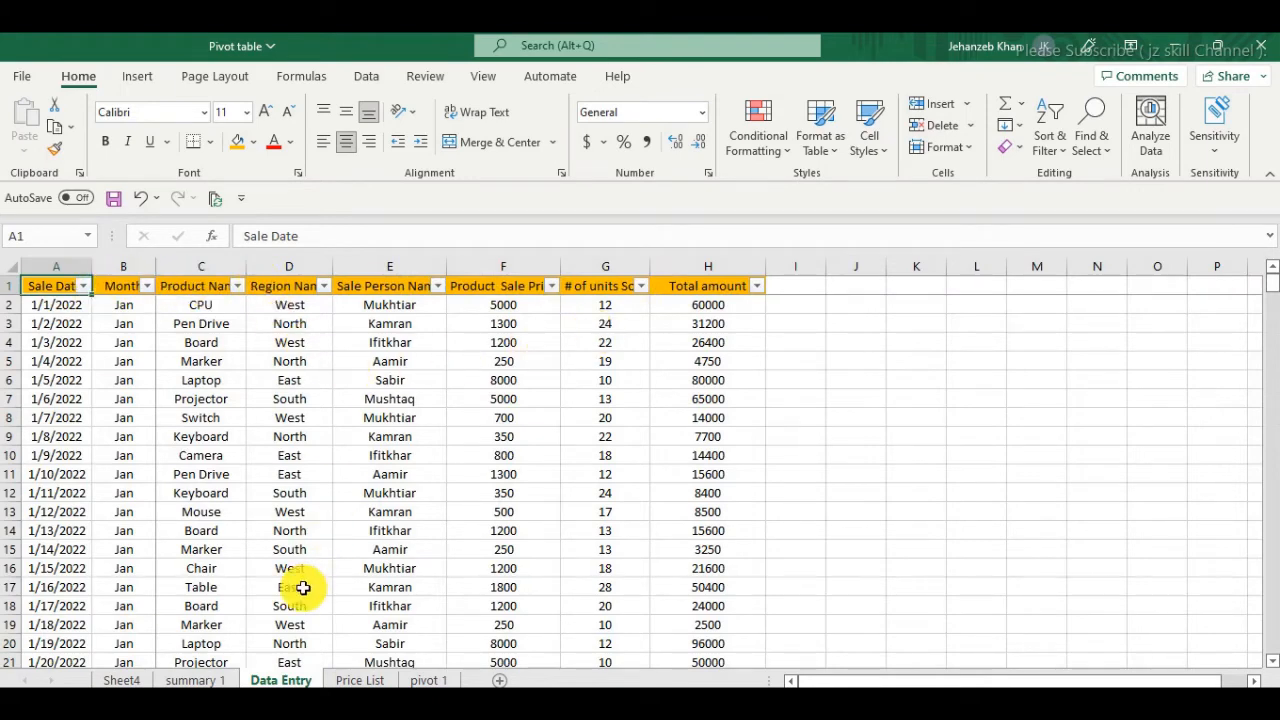
pyautogui.click(192, 680)
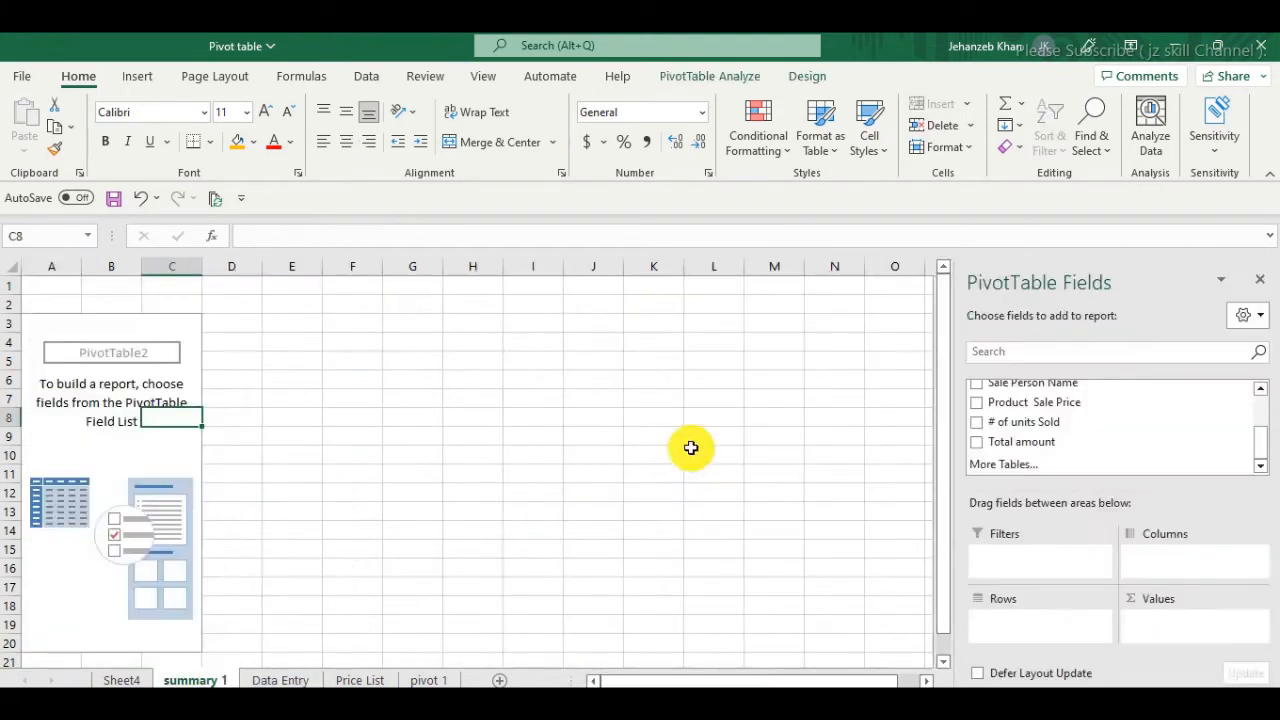
pyautogui.click(279, 679)
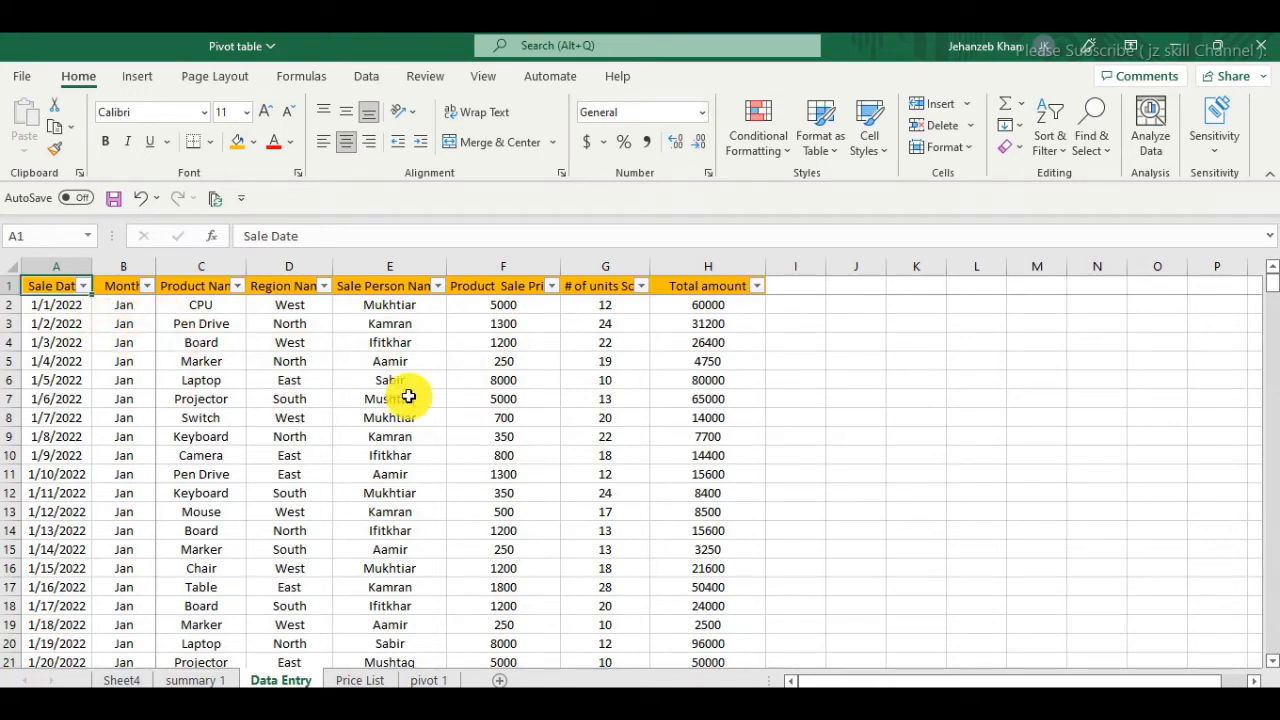
pyautogui.click(183, 680)
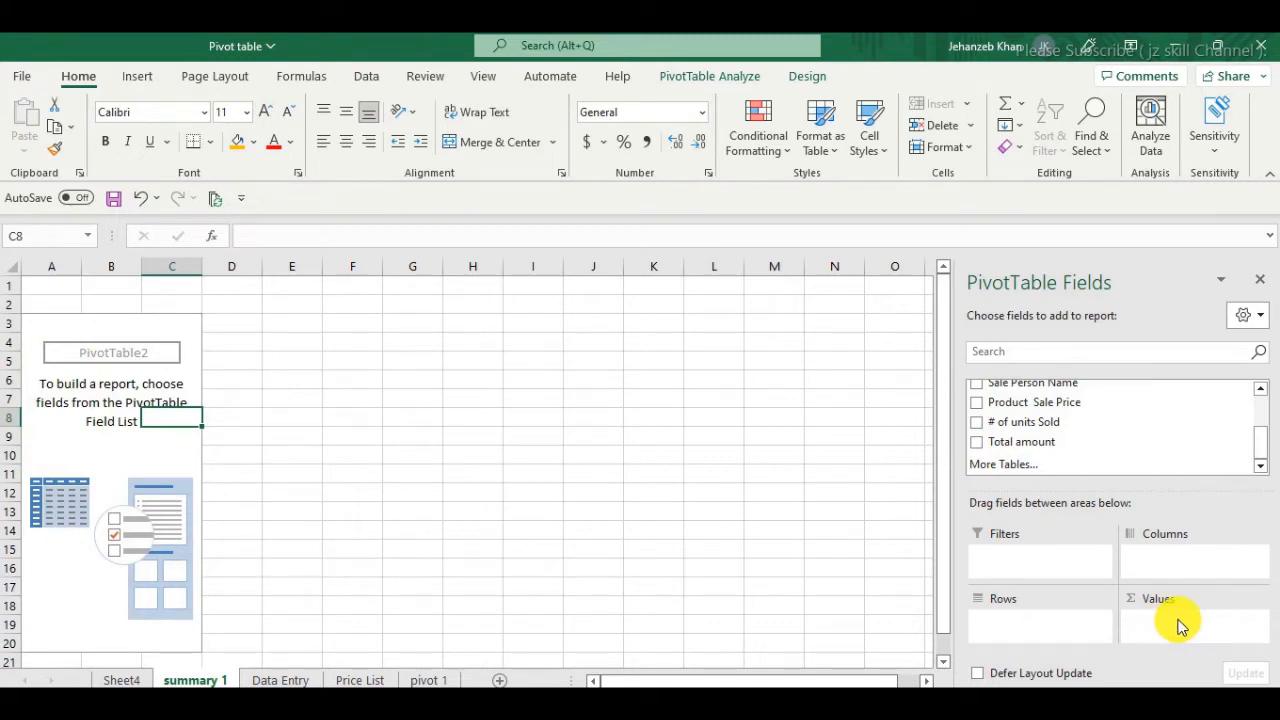
pyautogui.click(262, 679)
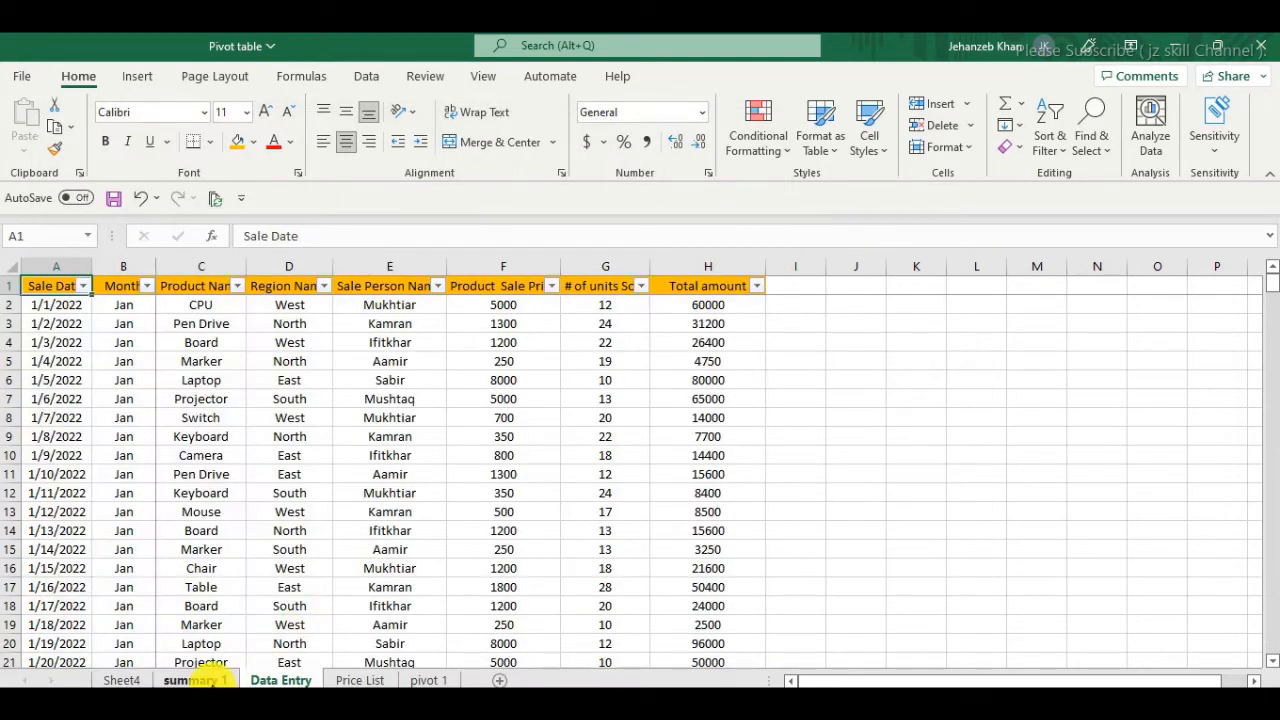
pyautogui.click(212, 680)
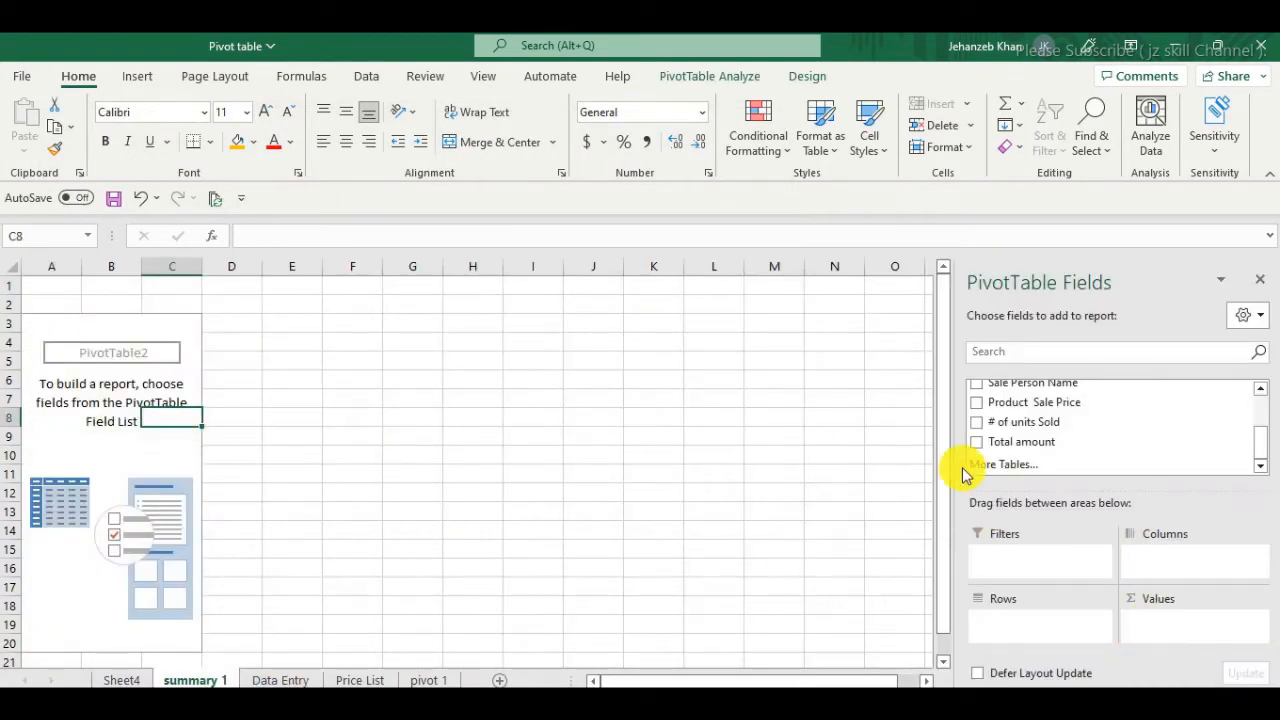
pyautogui.scroll(2, 1086, 414)
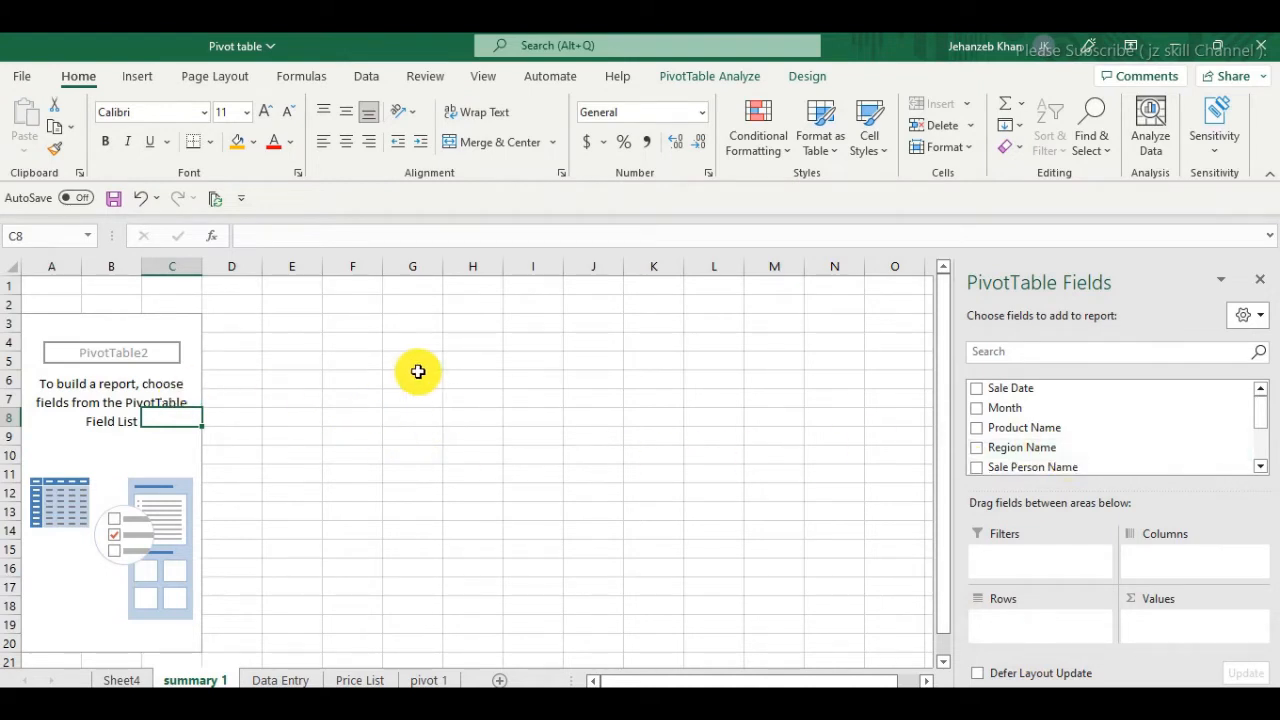
# Hide the gridlines on the summary 1 sheet
pyautogui.click(451, 366)
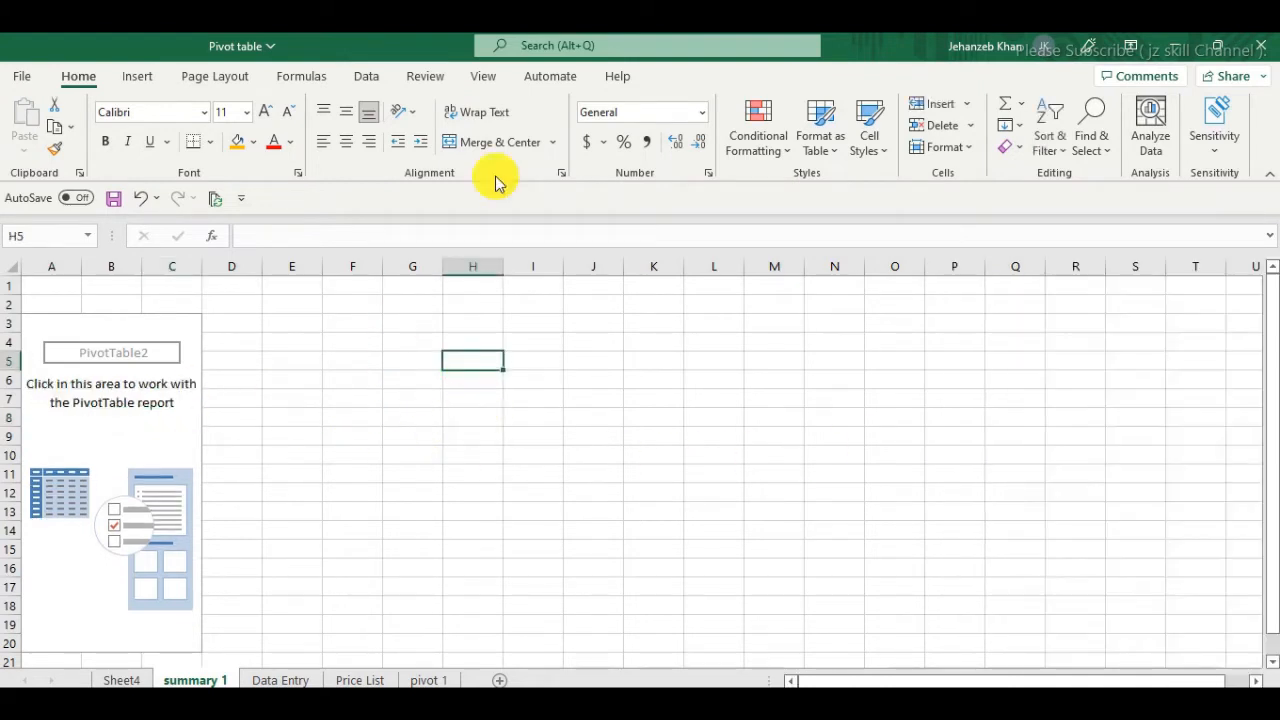
pyautogui.click(375, 80)
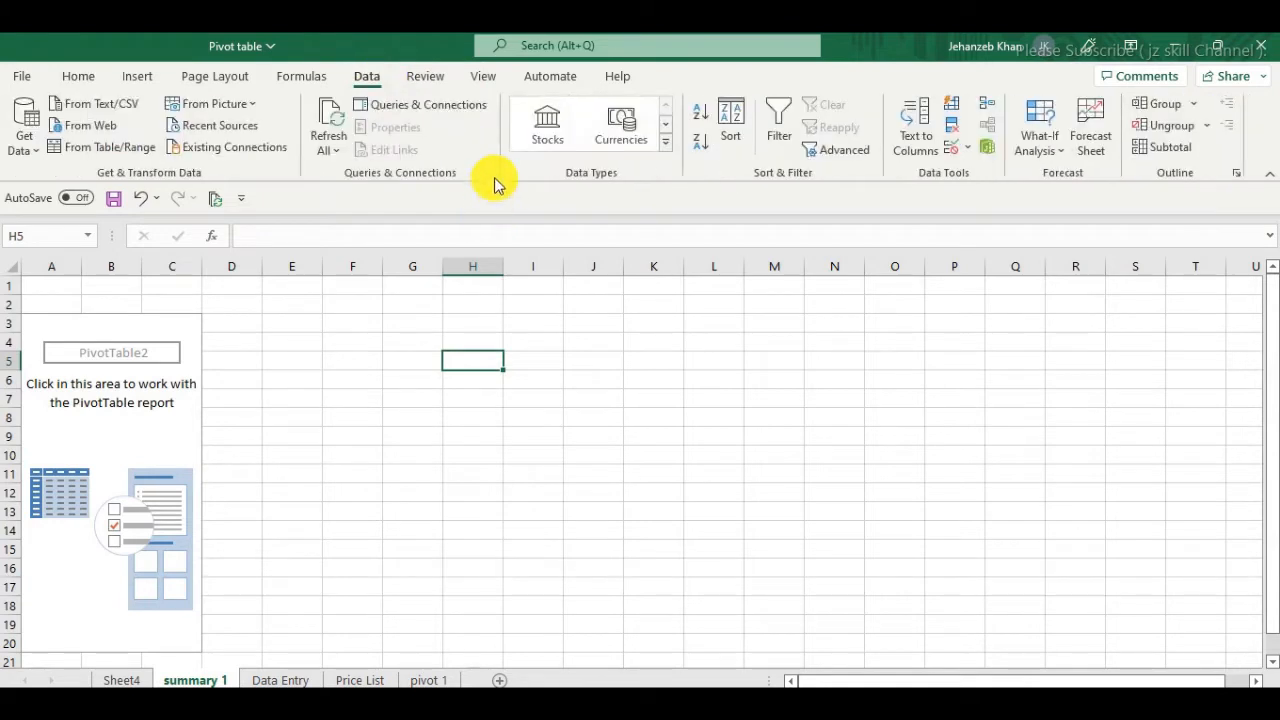
pyautogui.click(424, 78)
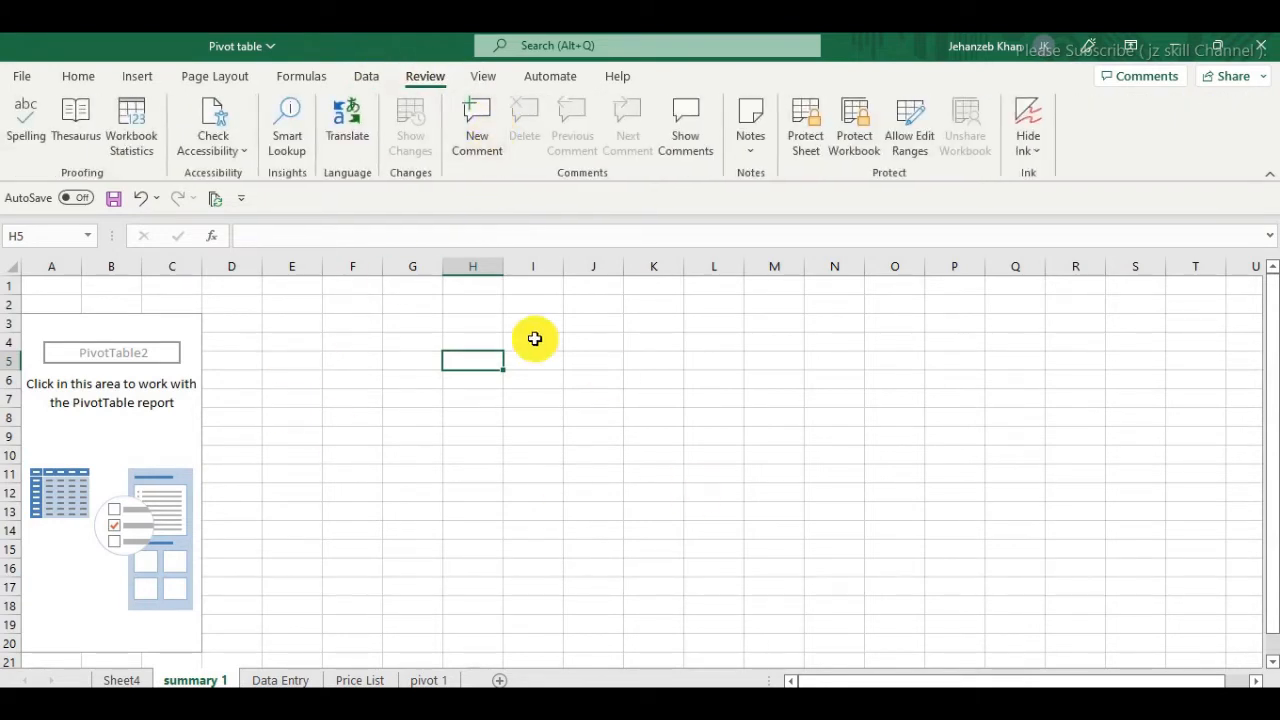
pyautogui.click(486, 78)
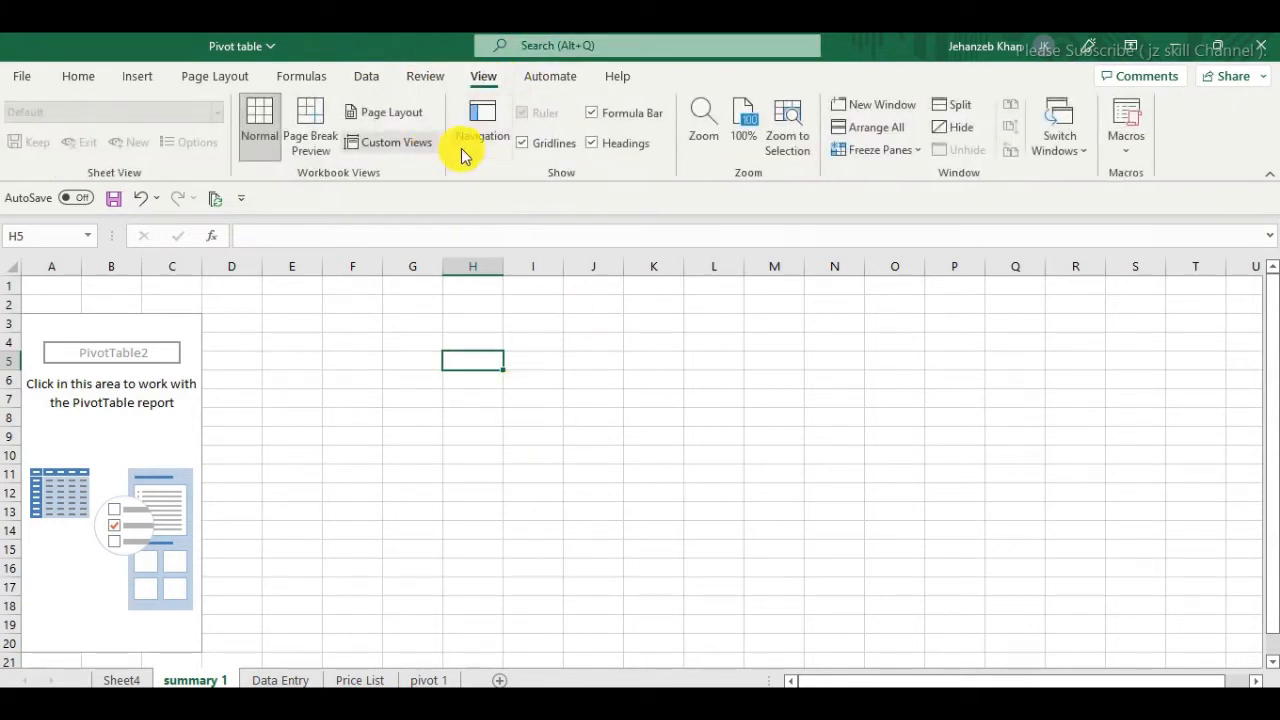
pyautogui.click(519, 145)
pyautogui.click(352, 368)
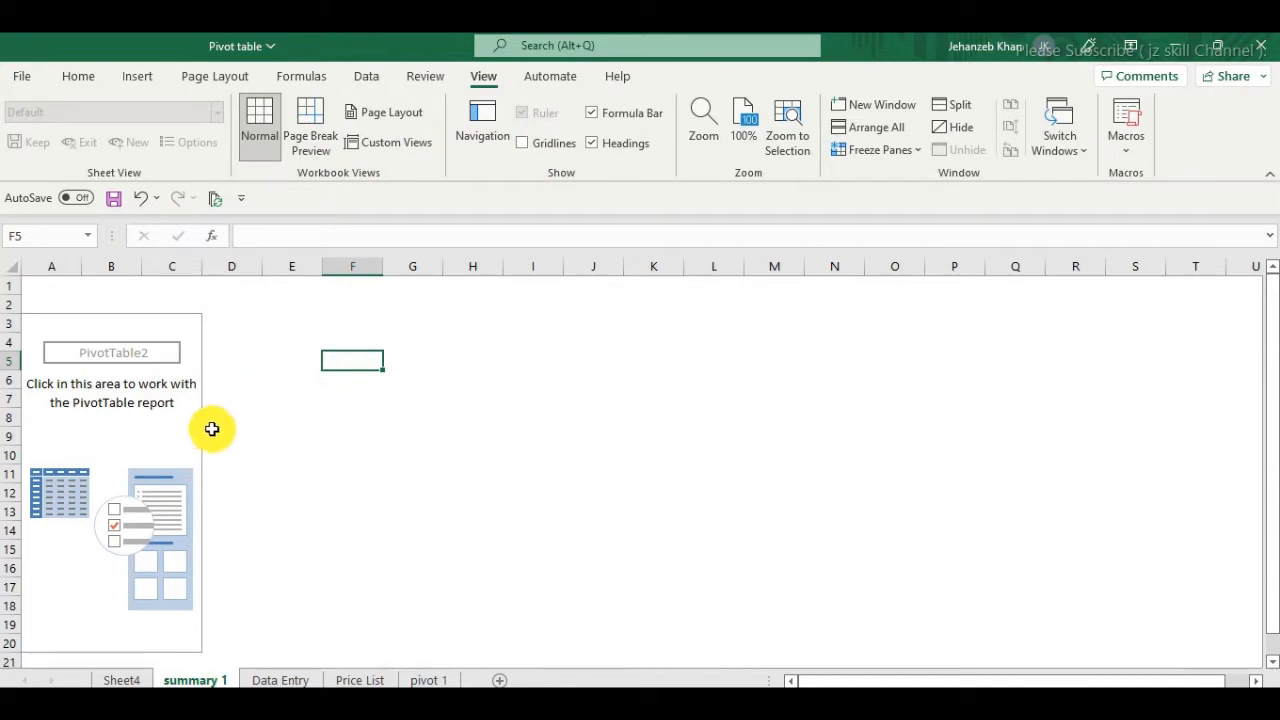
# Add Region Name to the PivotTable's rows, try it as columns, and return it to the rows
pyautogui.moveTo(160, 323); pyautogui.dragTo(290, 325)
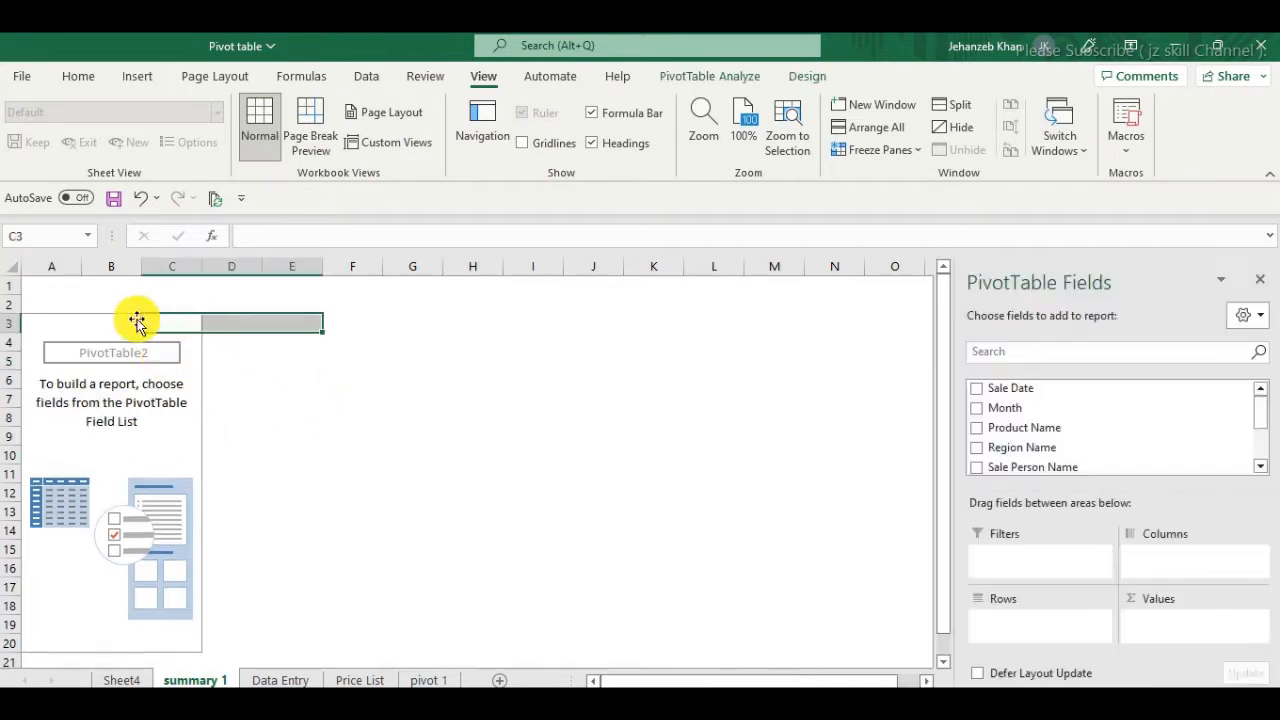
pyautogui.click(137, 322)
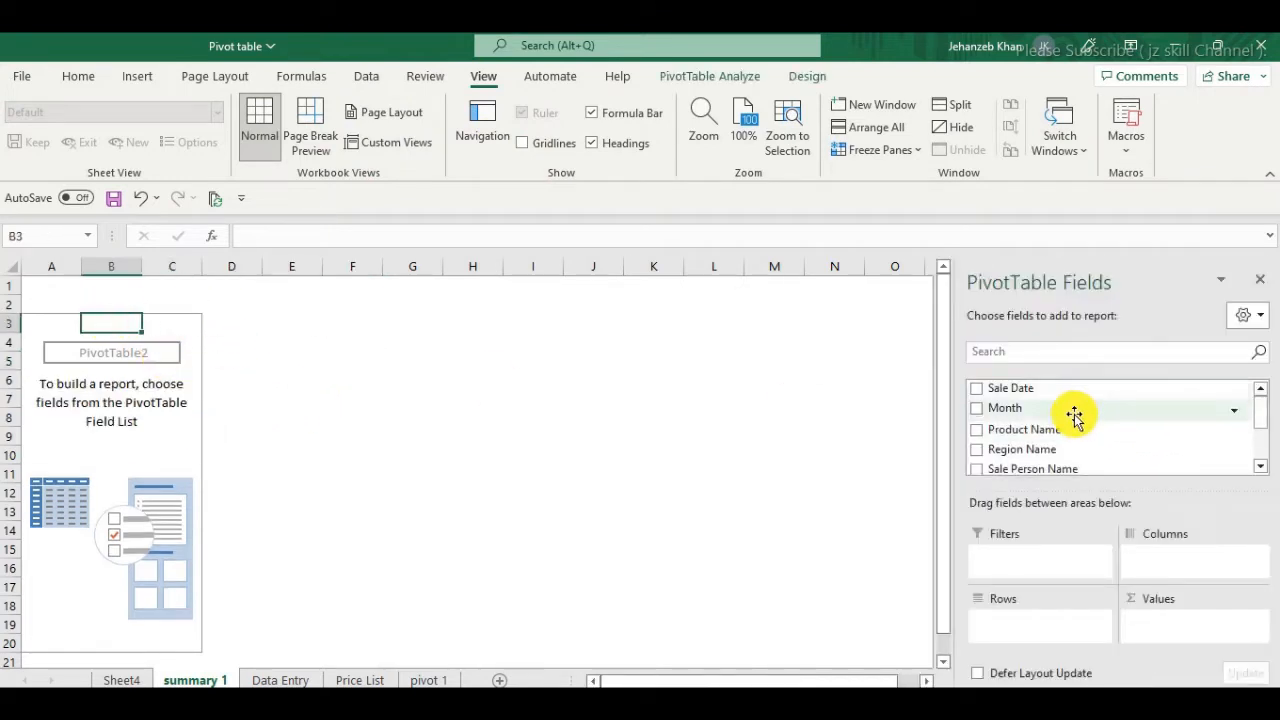
pyautogui.moveTo(1037, 449); pyautogui.dragTo(1029, 626)
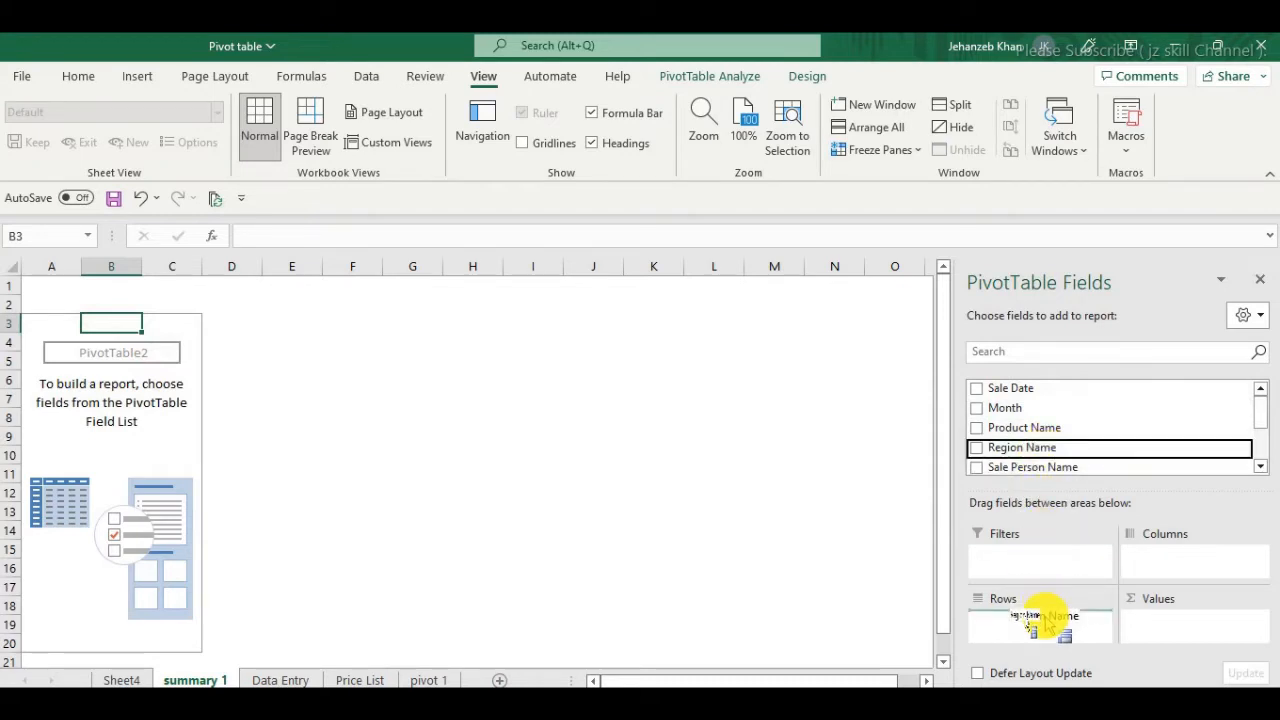
pyautogui.moveTo(1029, 626); pyautogui.dragTo(1045, 622)
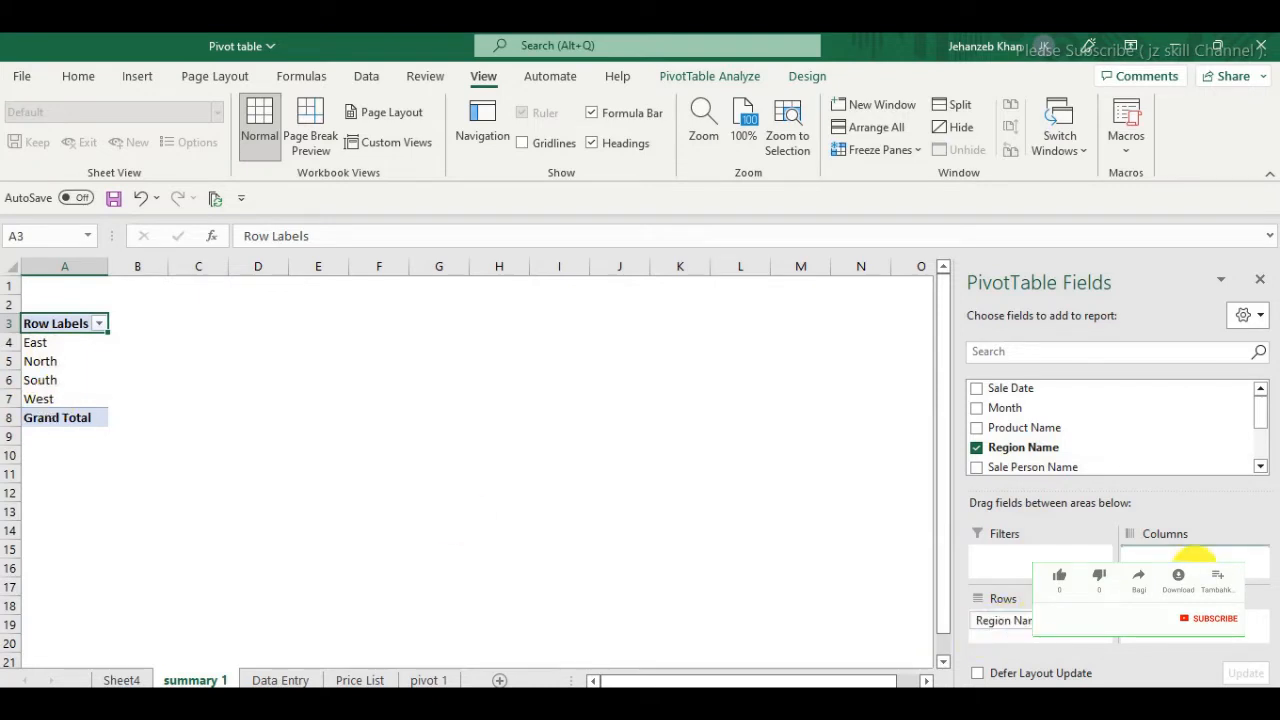
pyautogui.moveTo(1195, 566); pyautogui.dragTo(1195, 560)
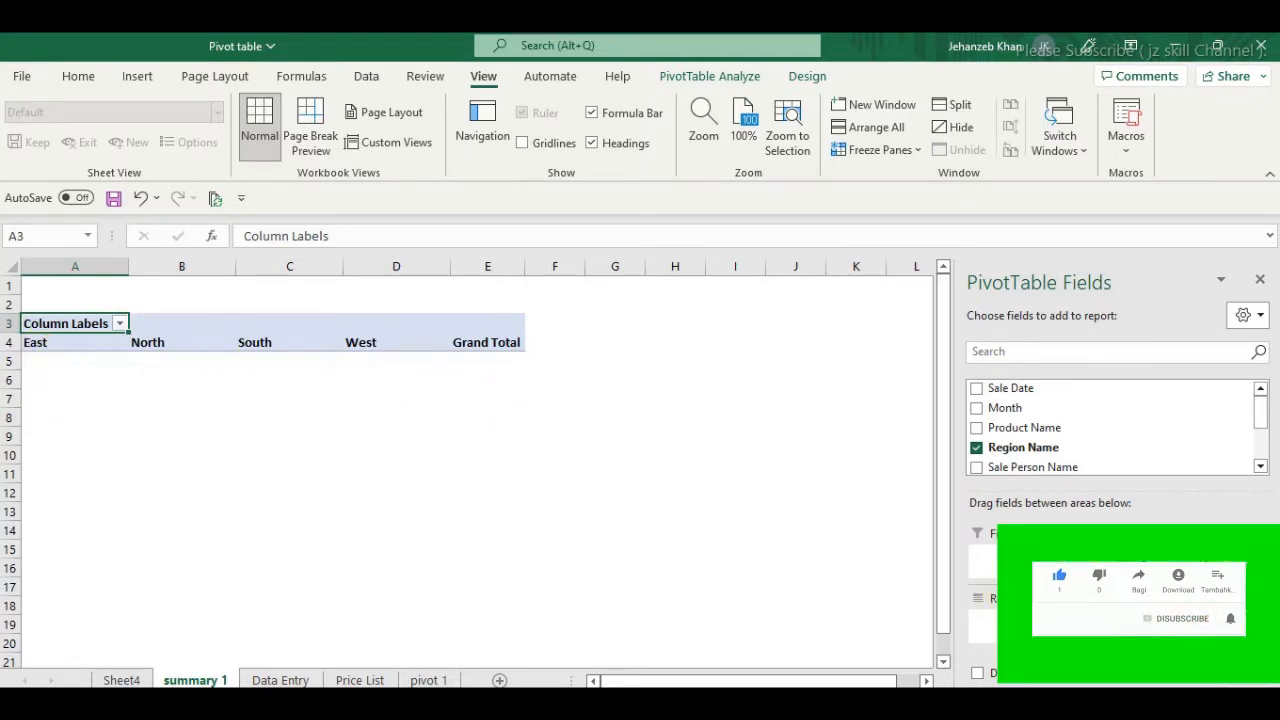
pyautogui.moveTo(1060, 616); pyautogui.dragTo(1045, 625)
# Add Sale Person Name as the PivotTable's columns and Total amount as its summed values
pyautogui.scroll(-1, 1060, 424)
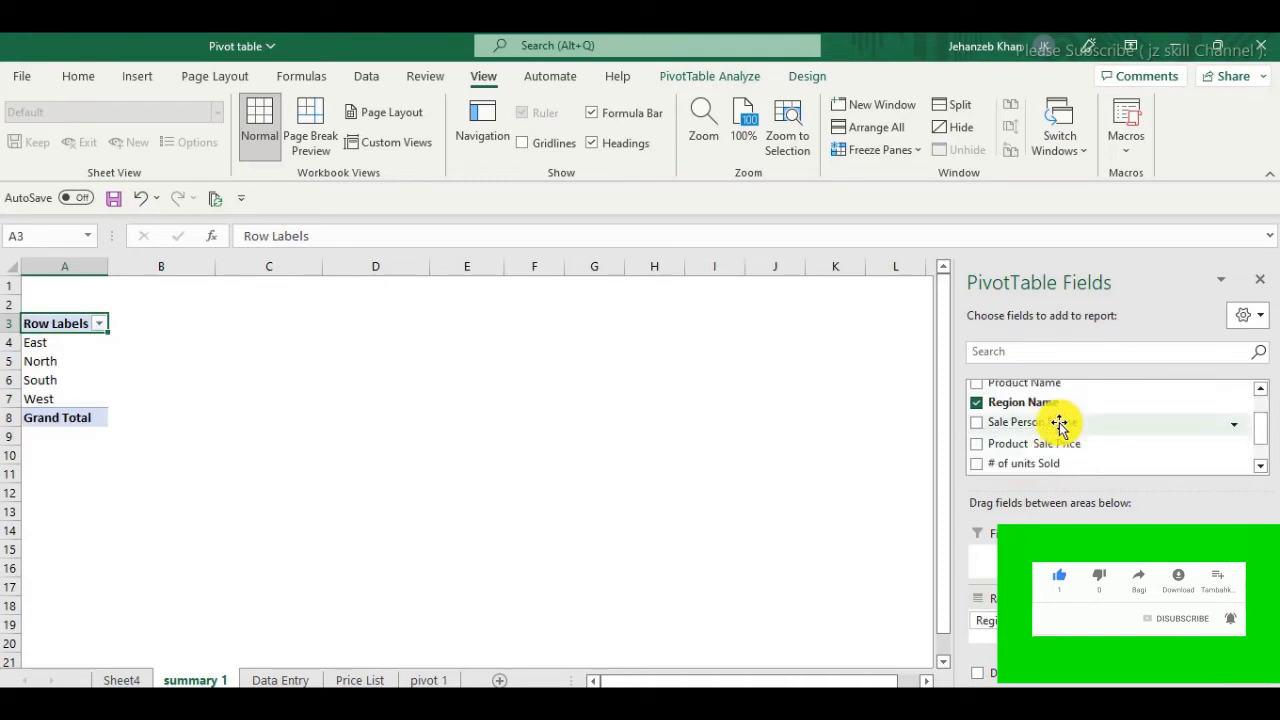
pyautogui.moveTo(1085, 425); pyautogui.dragTo(1188, 572)
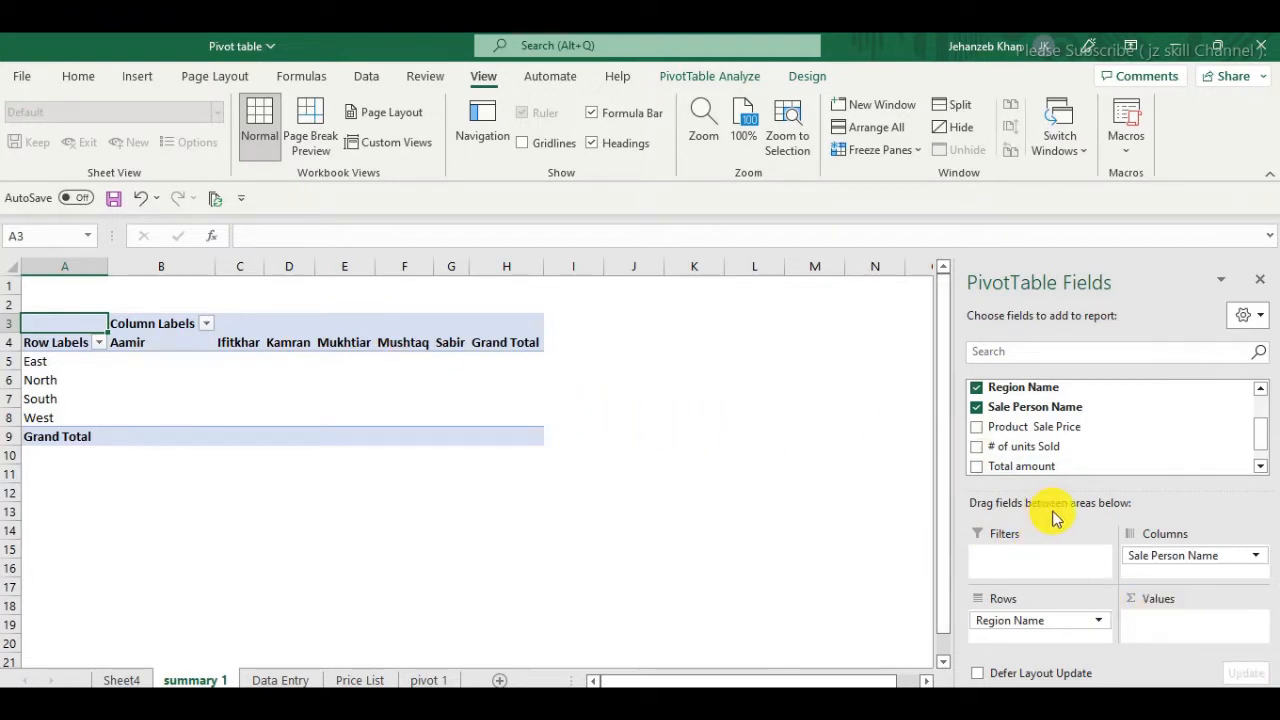
pyautogui.scroll(-1, 1265, 444)
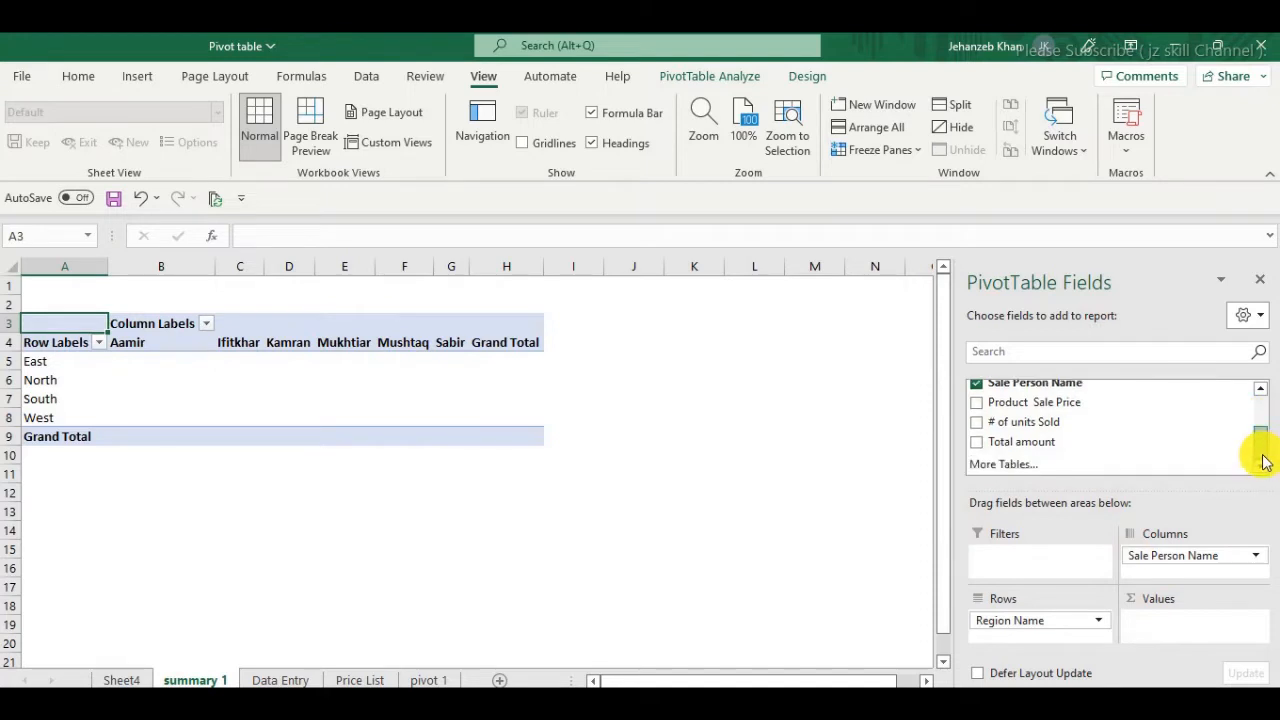
pyautogui.scroll(4, 1262, 440)
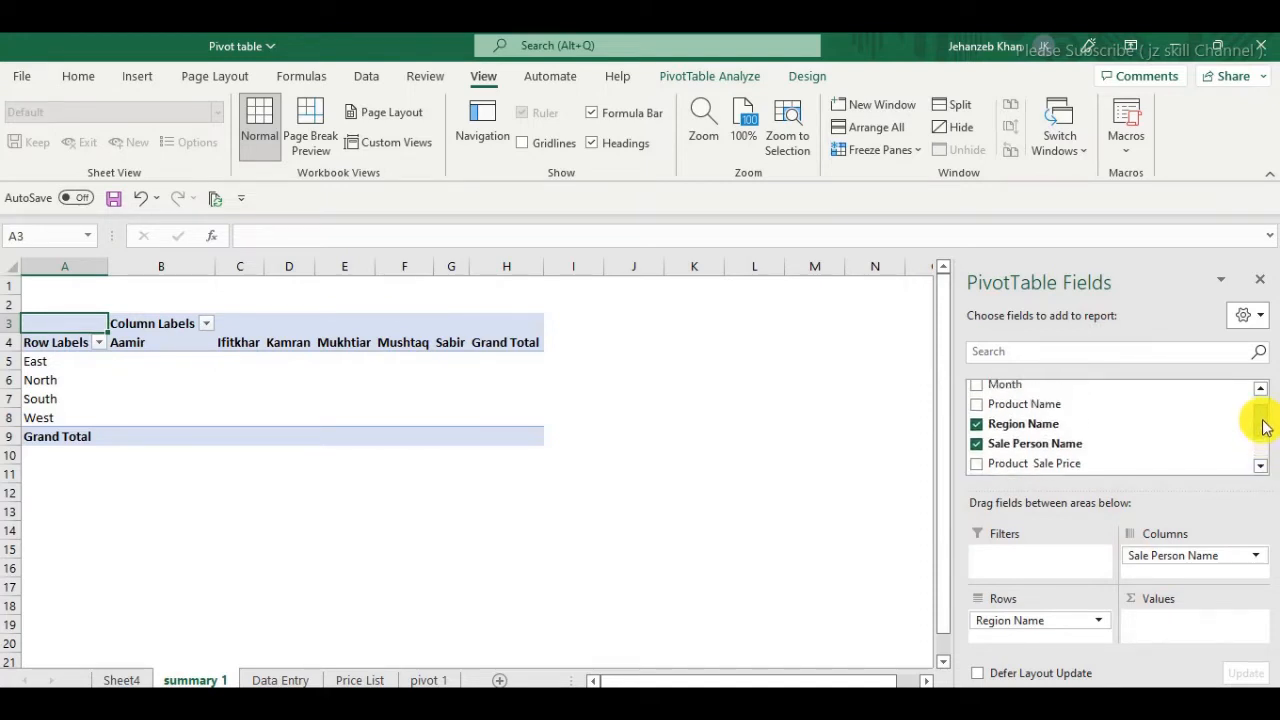
pyautogui.moveTo(1265, 418); pyautogui.dragTo(1262, 450)
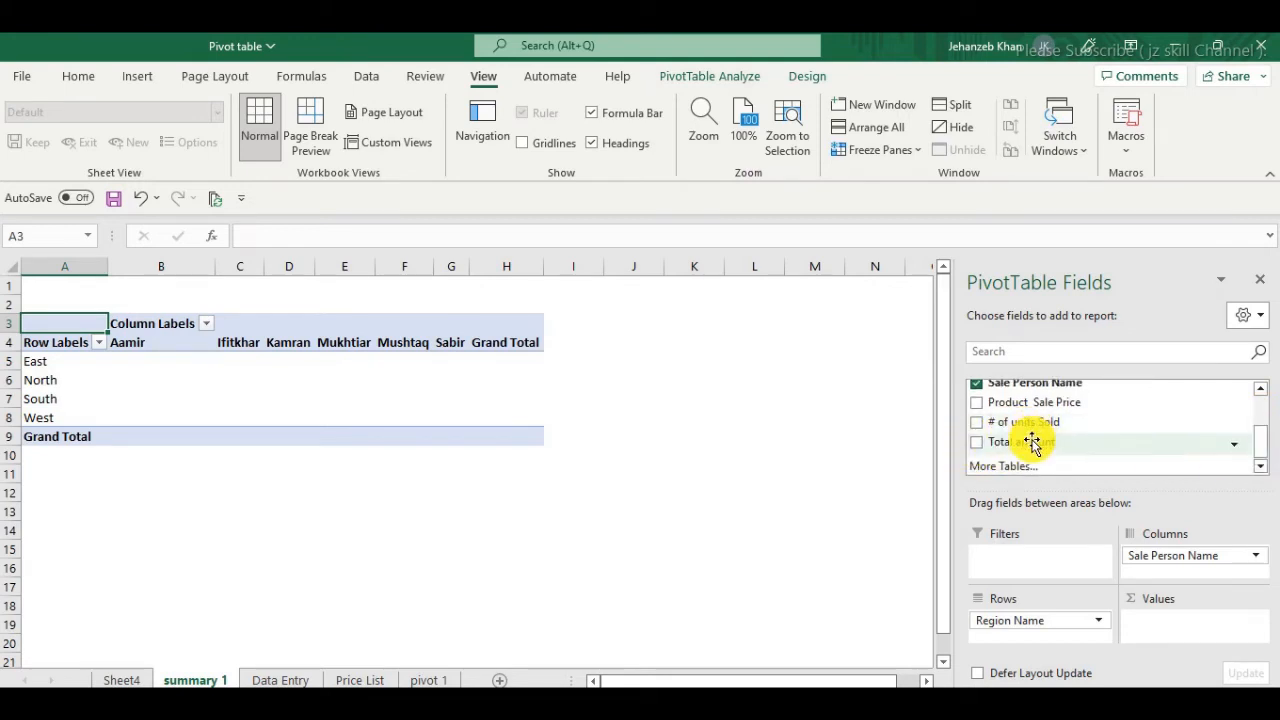
pyautogui.moveTo(1032, 444); pyautogui.dragTo(1180, 630)
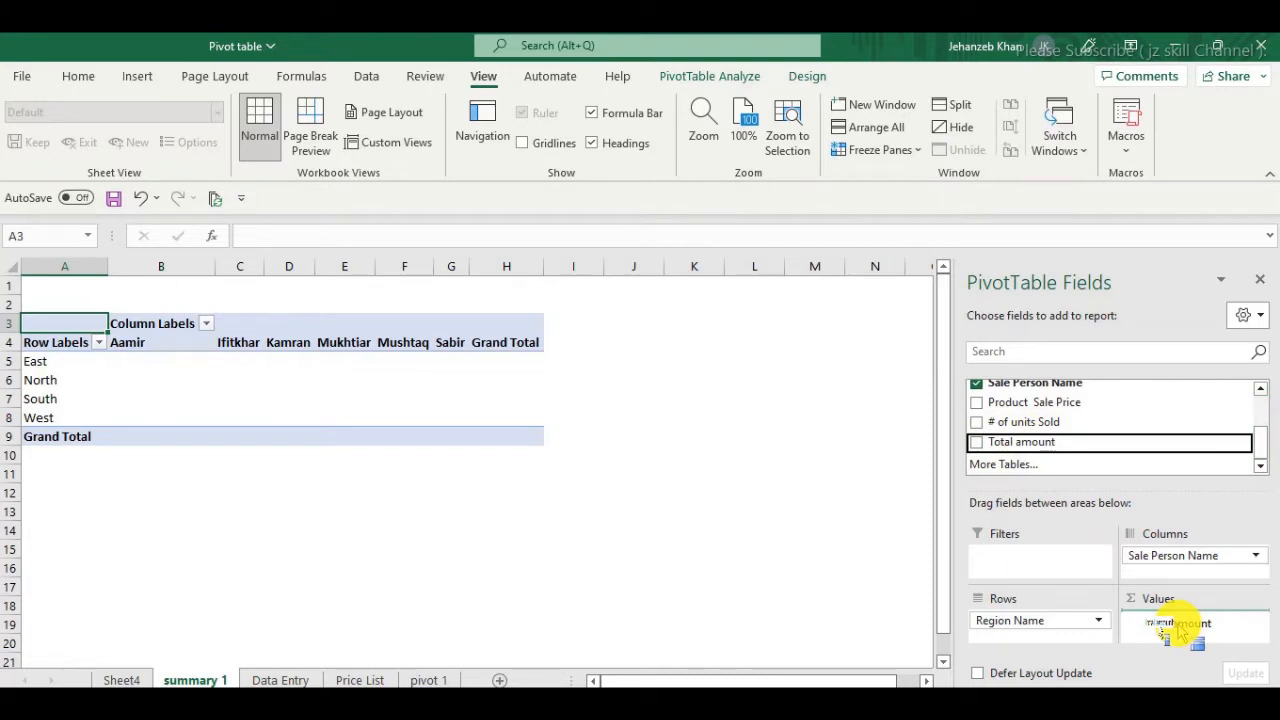
pyautogui.moveTo(1180, 630); pyautogui.dragTo(1179, 627)
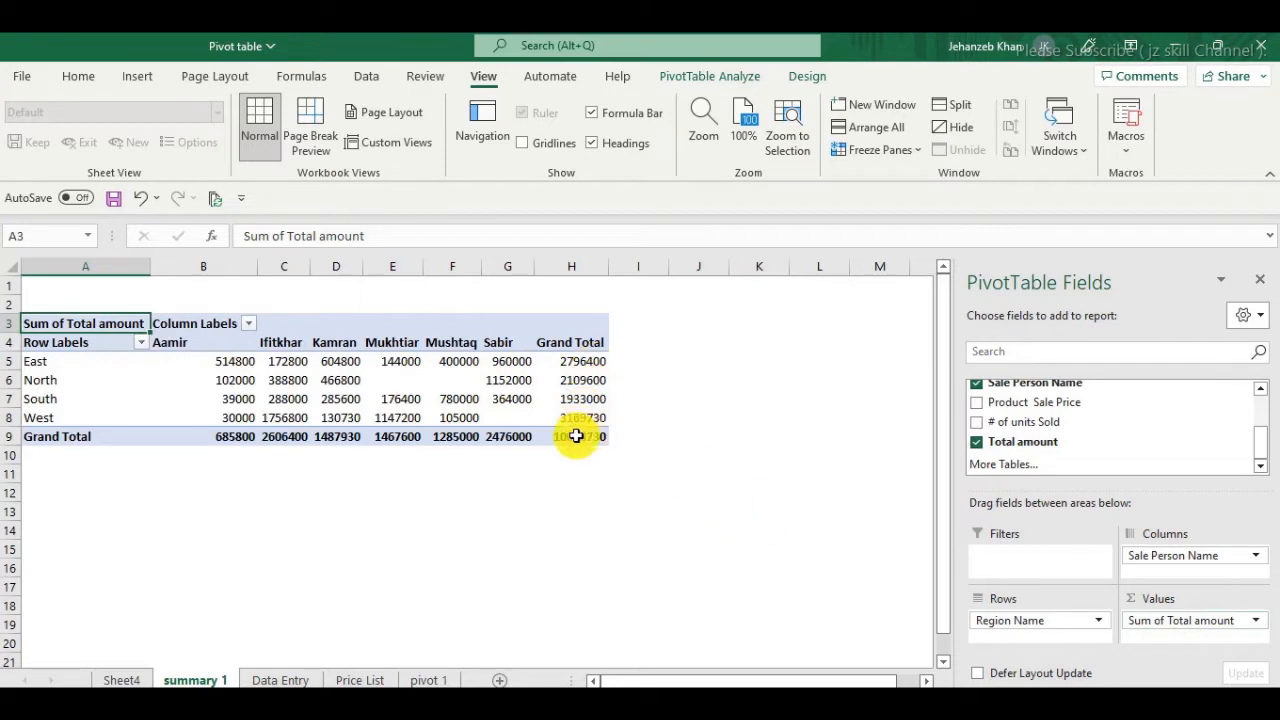
# Swap the PivotTable layout so that Sale Person Name forms the rows and Region Name forms the columns
pyautogui.moveTo(576, 436)
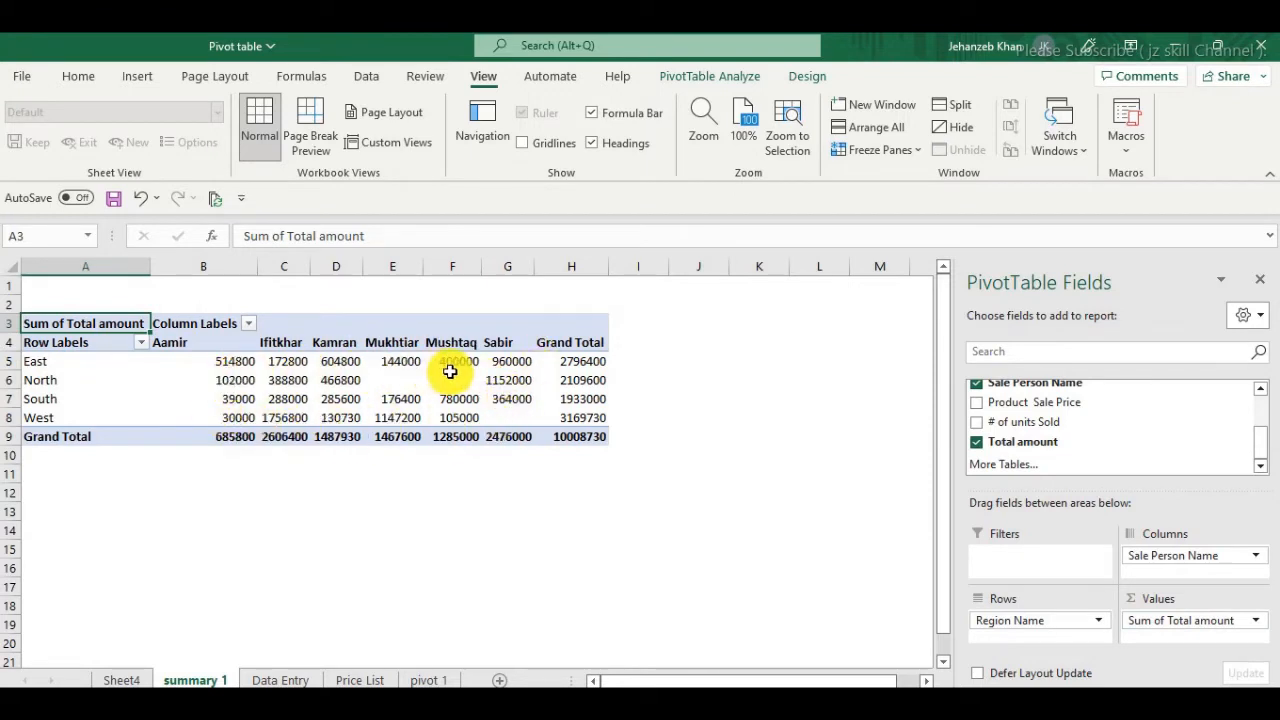
pyautogui.moveTo(451, 372)
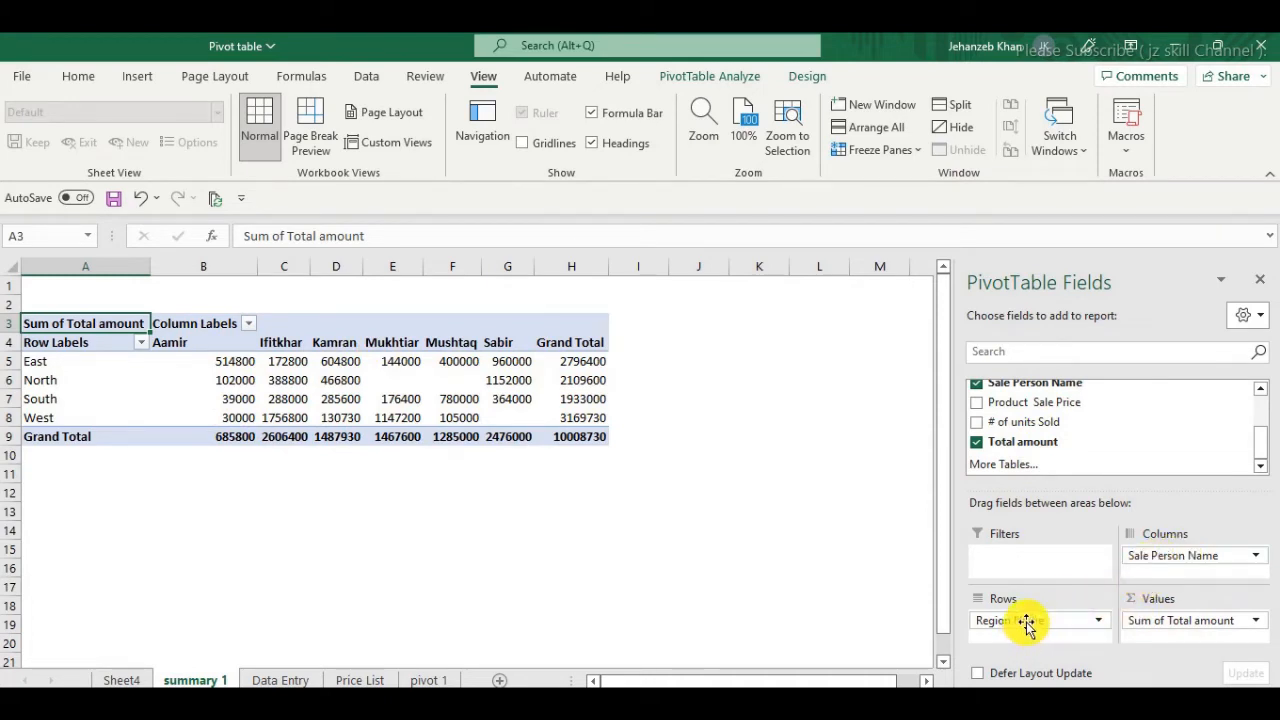
pyautogui.moveTo(1027, 621); pyautogui.dragTo(1130, 422)
pyautogui.moveTo(1160, 555); pyautogui.dragTo(1052, 628)
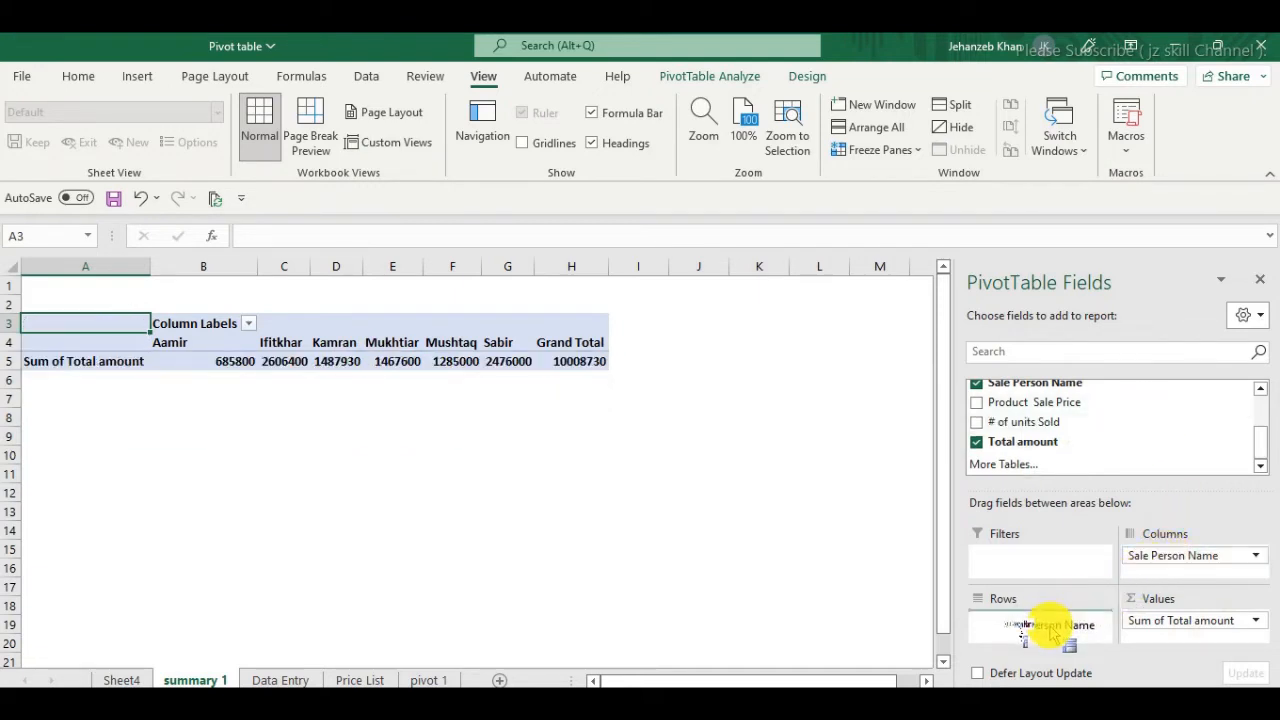
pyautogui.moveTo(1052, 628); pyautogui.dragTo(1051, 622)
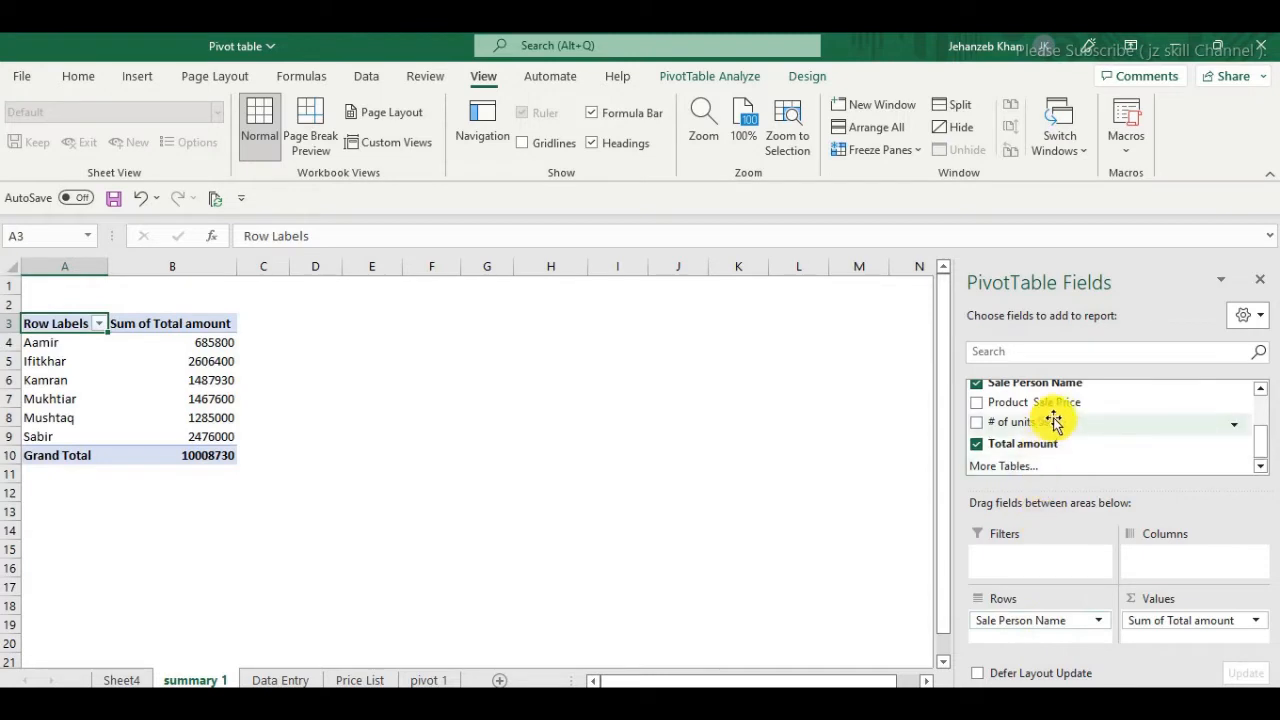
pyautogui.scroll(1, 1105, 435)
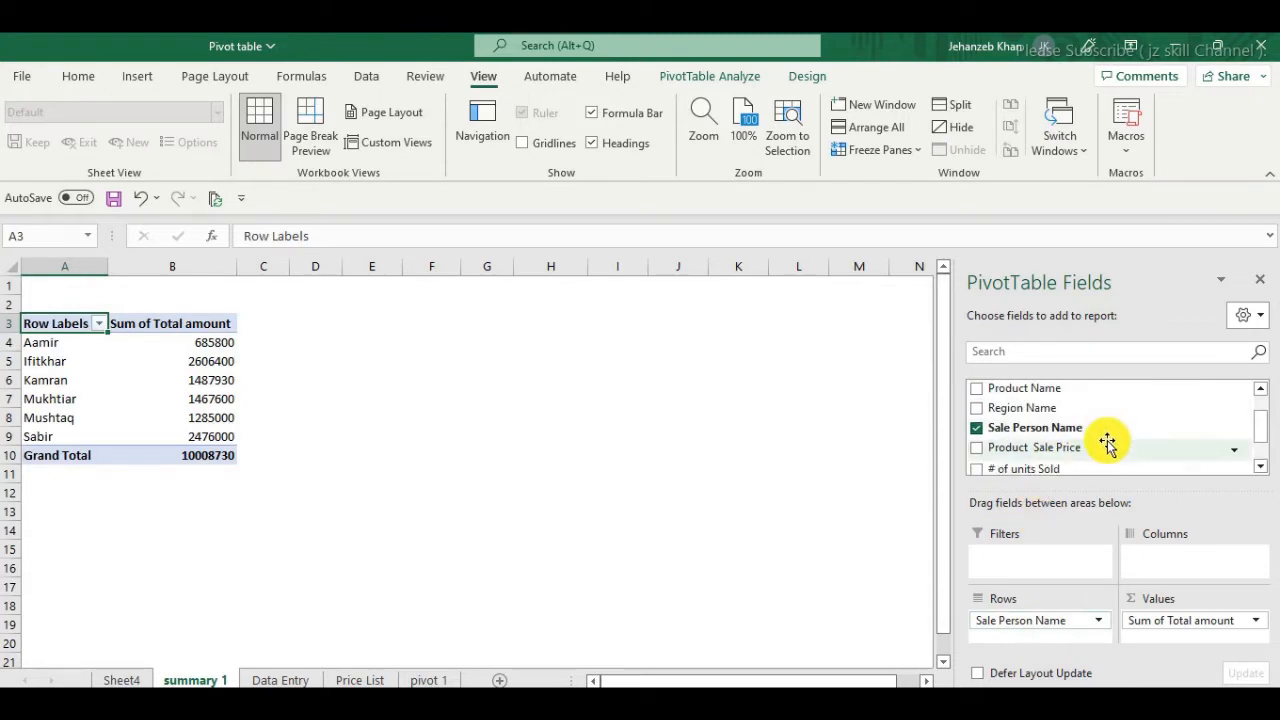
pyautogui.moveTo(1120, 410); pyautogui.dragTo(1150, 570)
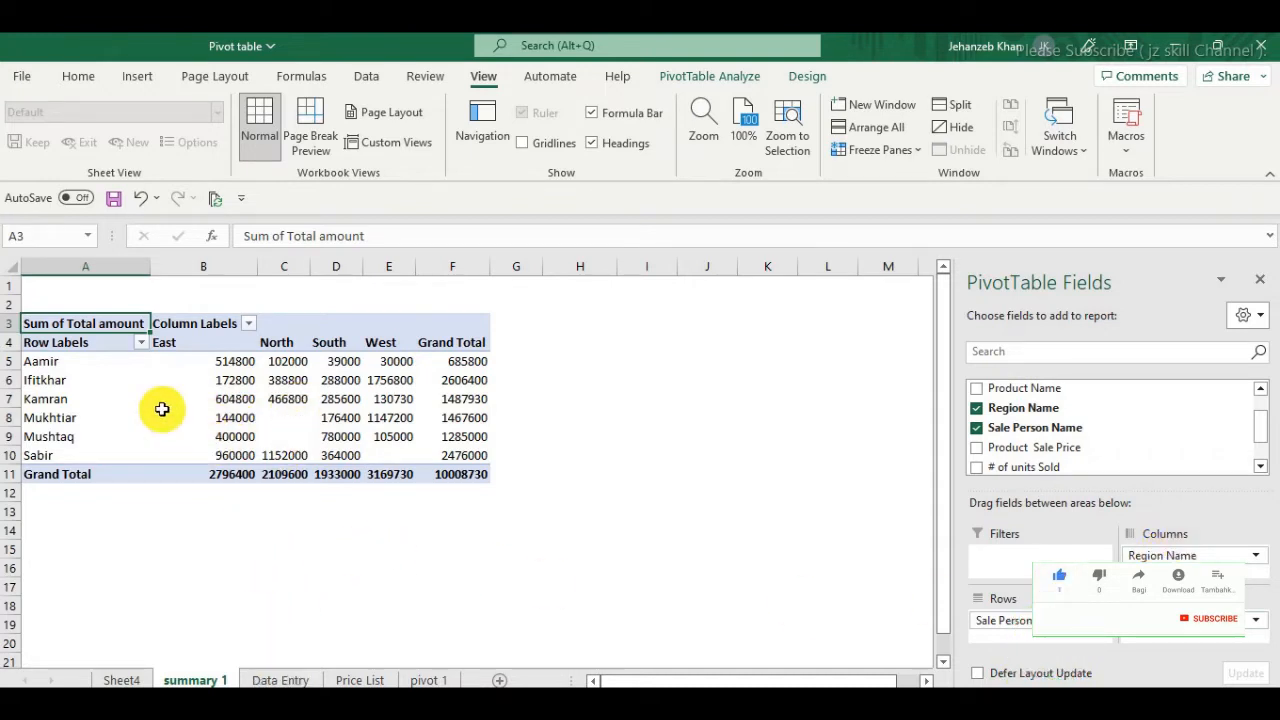
# Look through the calculation types in the Value Field Settings of Sum of Total amount without changing them
pyautogui.moveTo(295, 364)
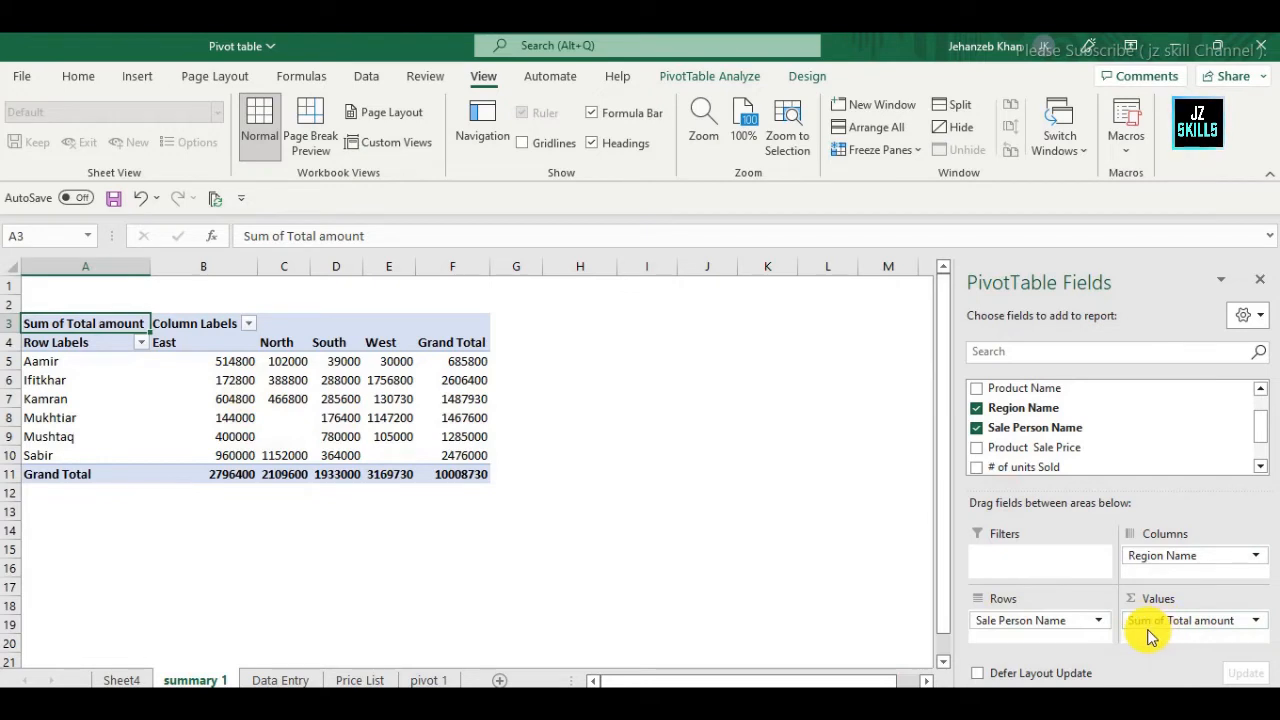
pyautogui.click(1257, 624)
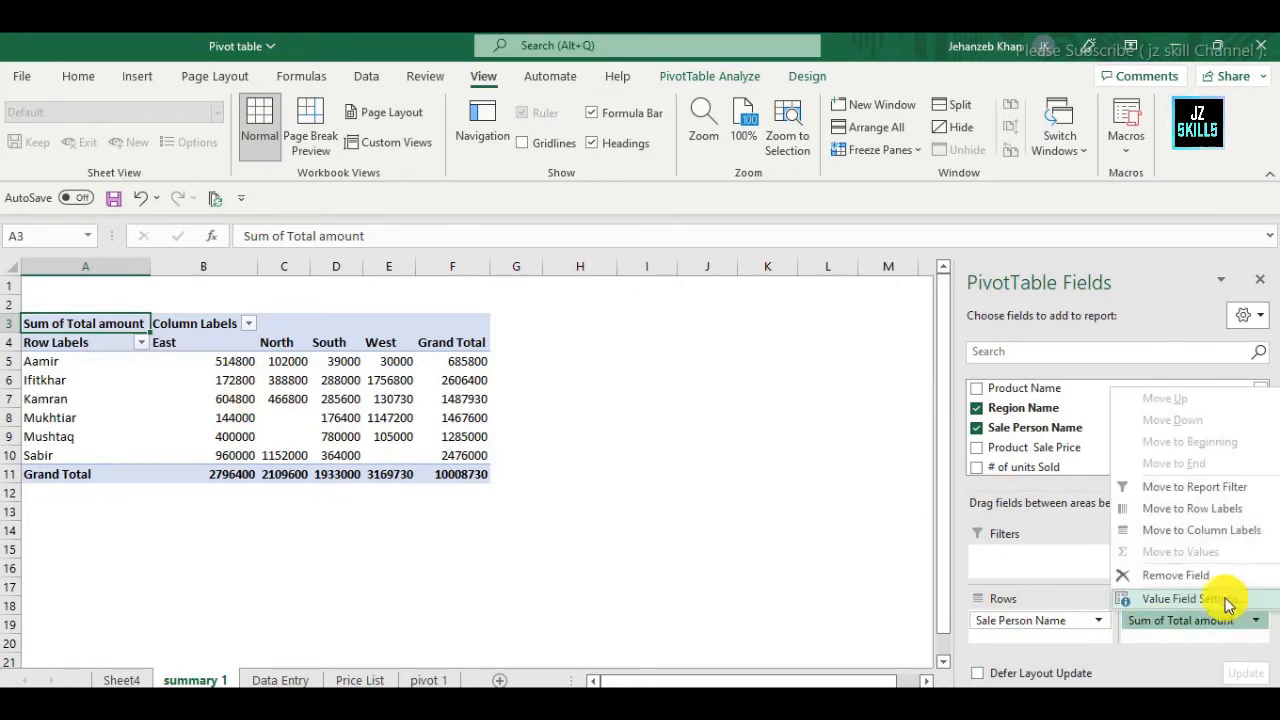
pyautogui.click(1226, 600)
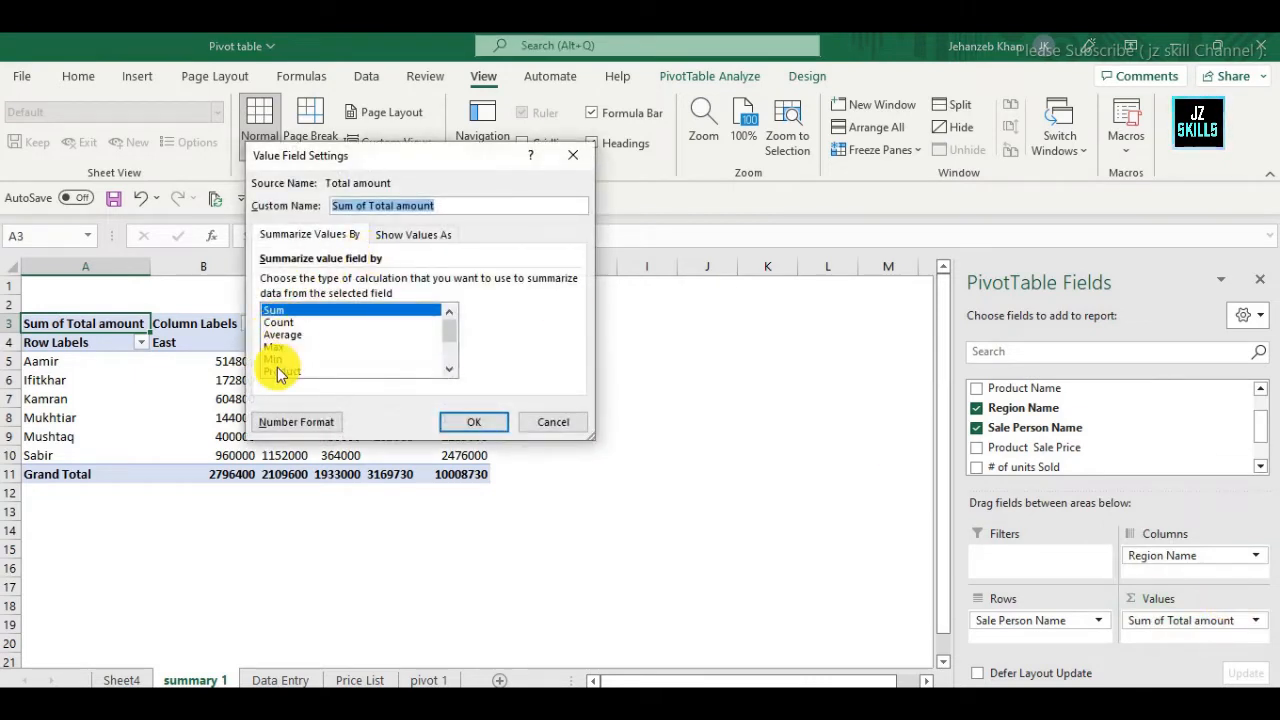
pyautogui.moveTo(450, 336)
pyautogui.mouseDown()
pyautogui.moveTo(452, 360)
pyautogui.moveTo(457, 320)
pyautogui.mouseUp()
pyautogui.click(562, 422)
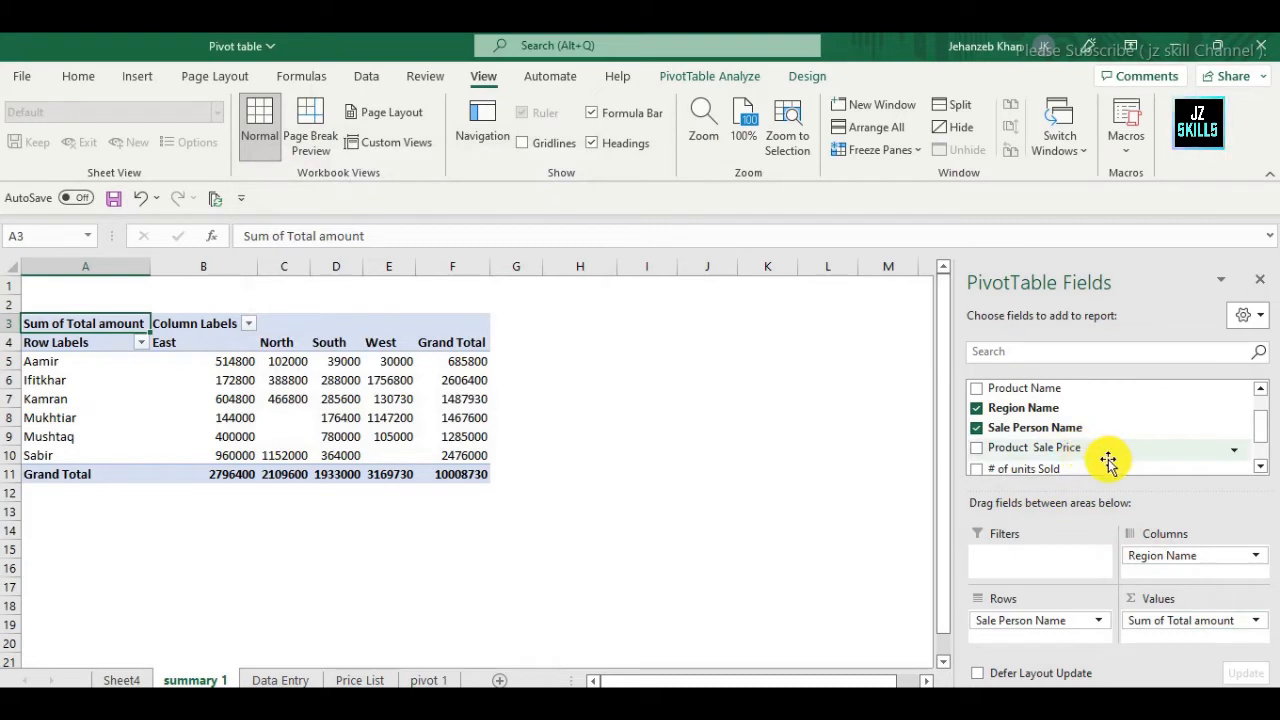
# Replace Total amount with # of units Sold in the PivotTable's values and Region Name with Product Name in its columns
pyautogui.scroll(-1, 1115, 447)
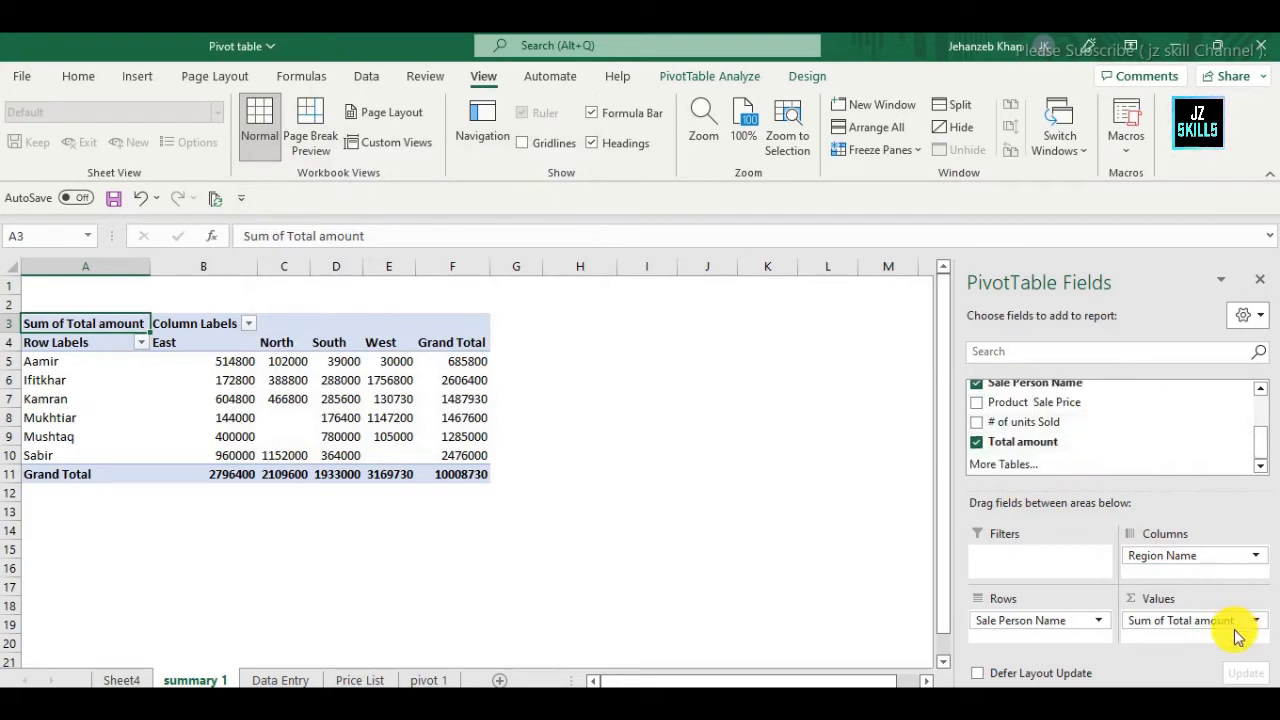
pyautogui.moveTo(1217, 626); pyautogui.dragTo(1178, 628)
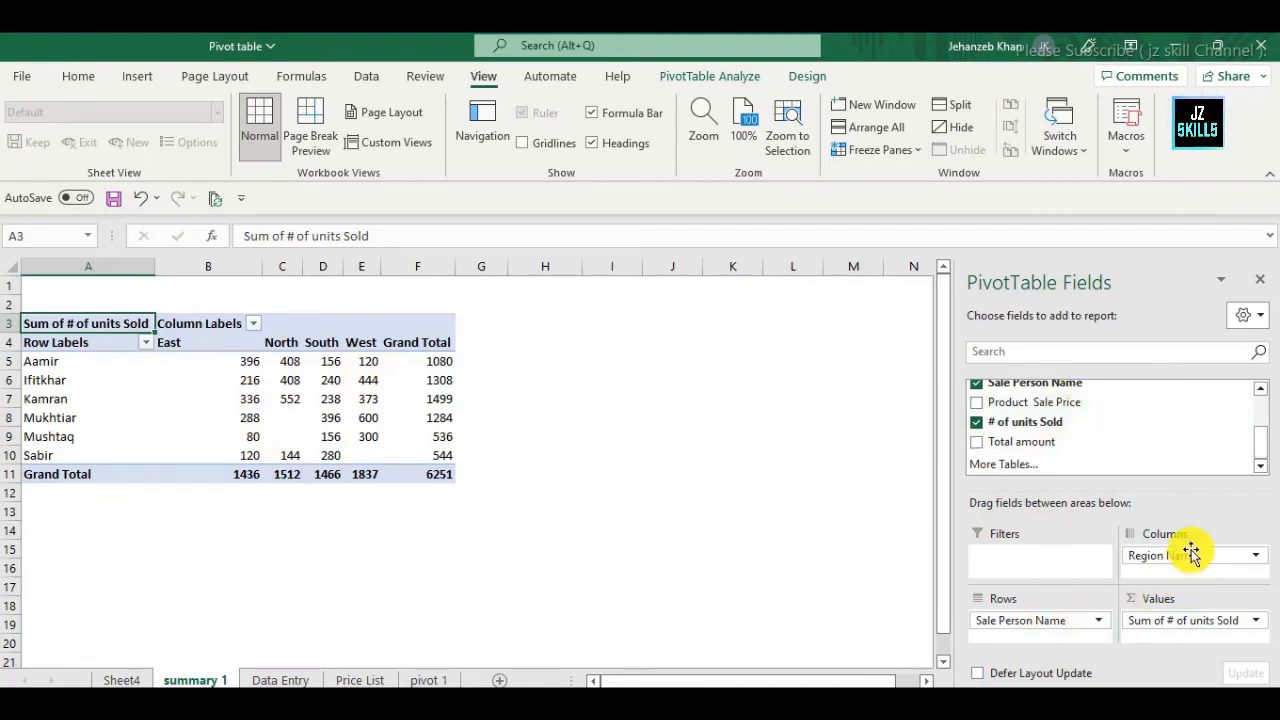
pyautogui.moveTo(1173, 558); pyautogui.dragTo(1165, 448)
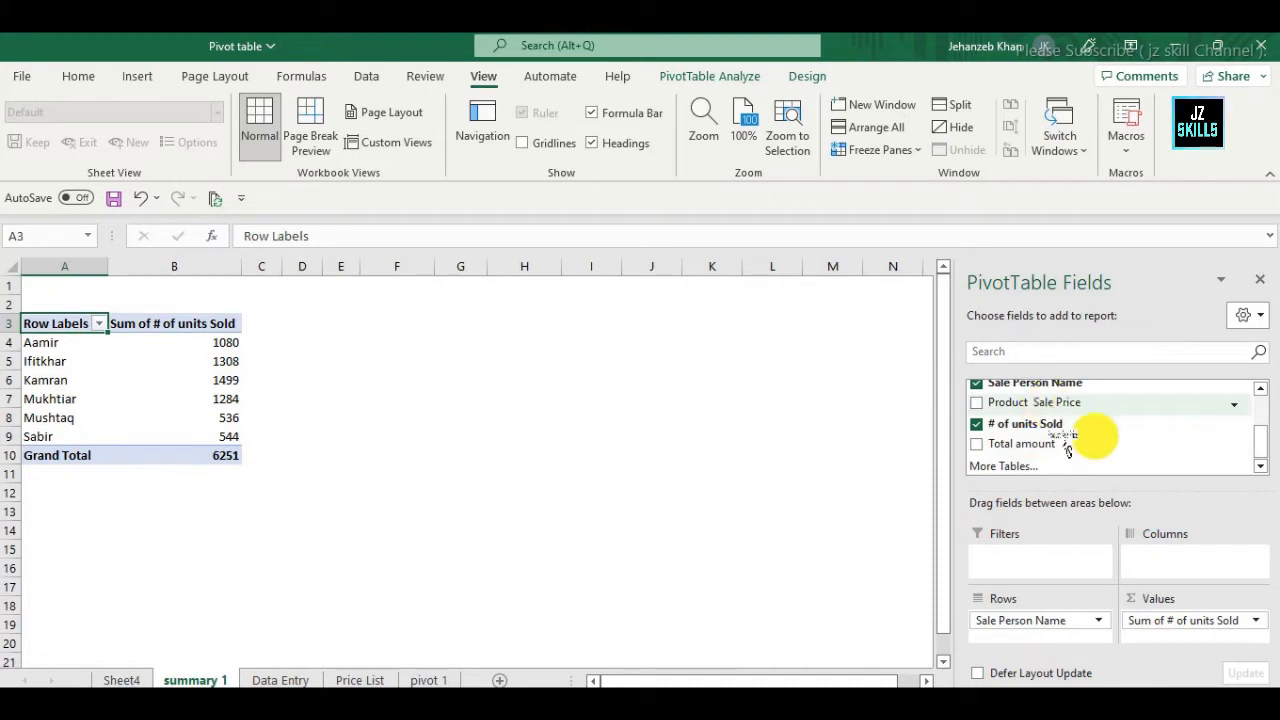
pyautogui.moveTo(1067, 451); pyautogui.dragTo(1034, 437)
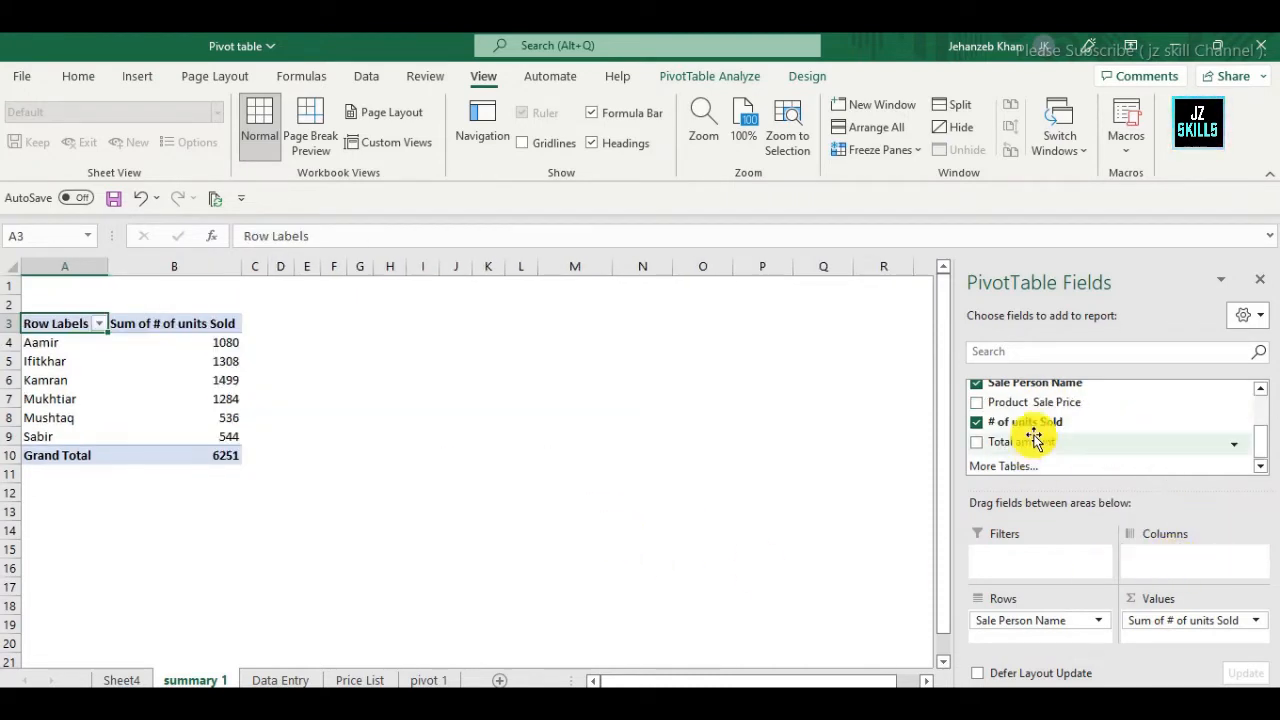
pyautogui.scroll(1, 1034, 423)
pyautogui.moveTo(1045, 389); pyautogui.dragTo(1180, 556)
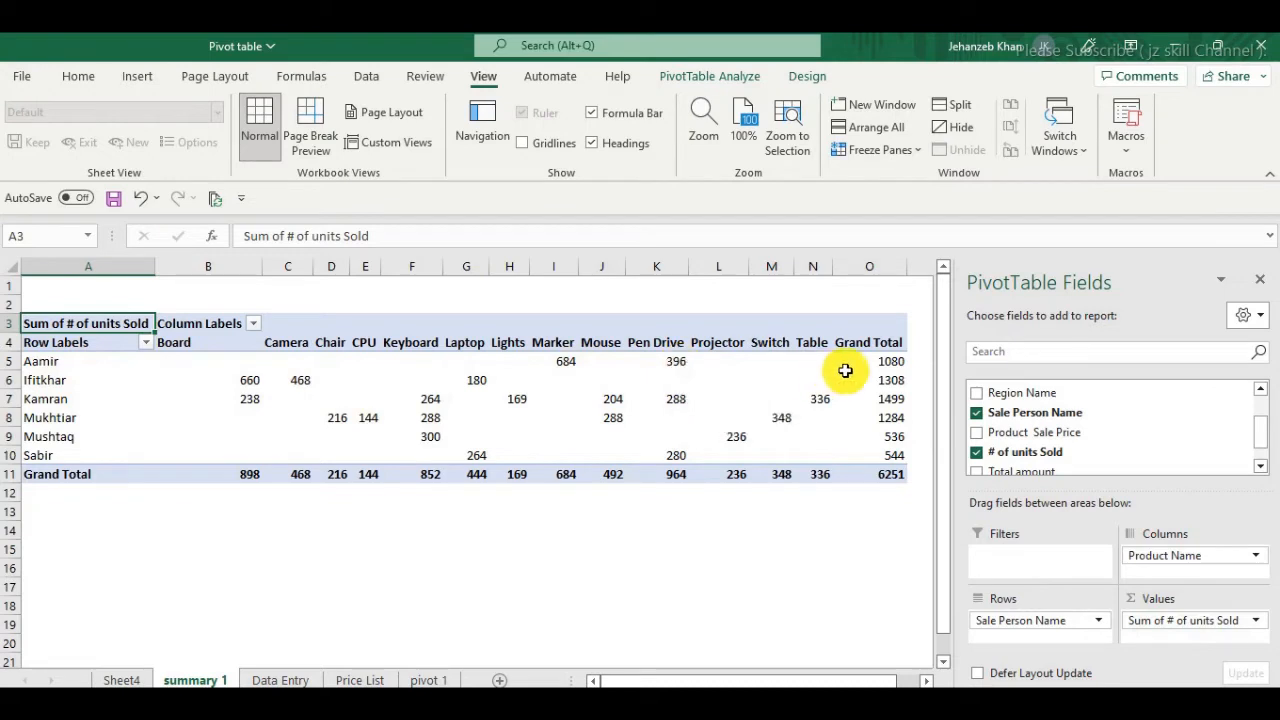
pyautogui.click(886, 363)
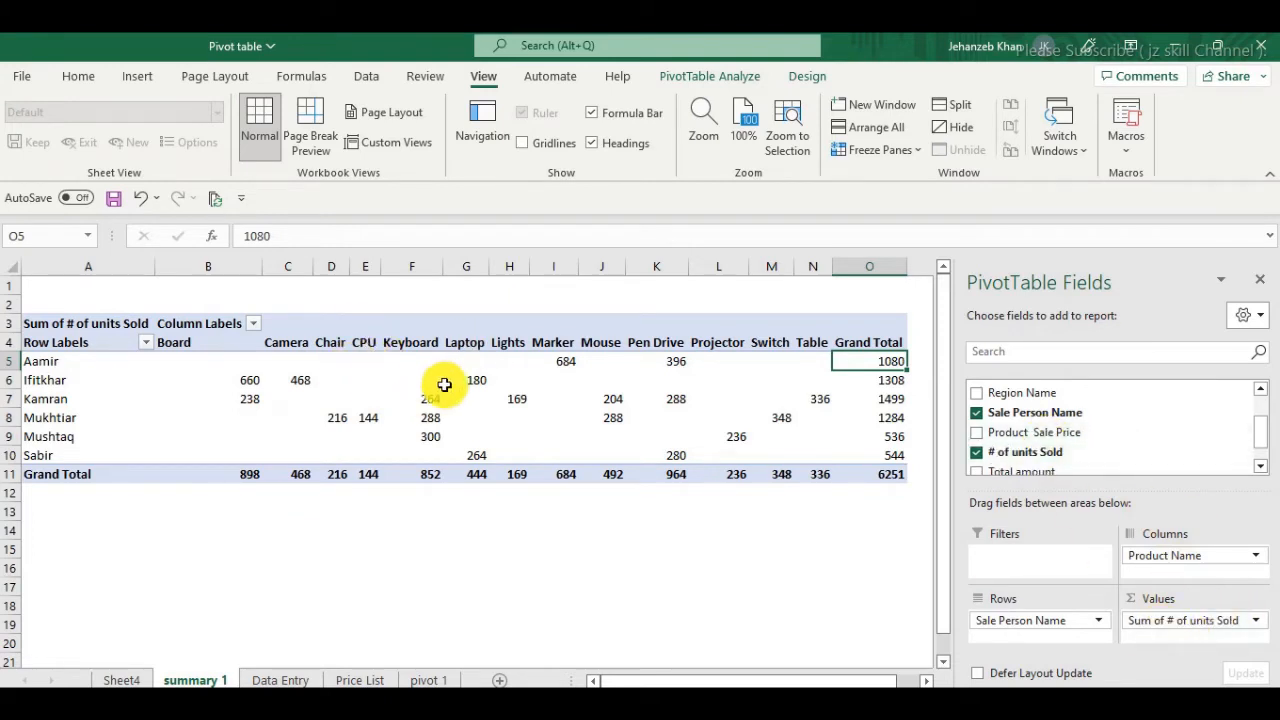
# Add Total amount to the PivotTable's values beneath Sum of # of units Sold
pyautogui.scroll(-1, 1130, 422)
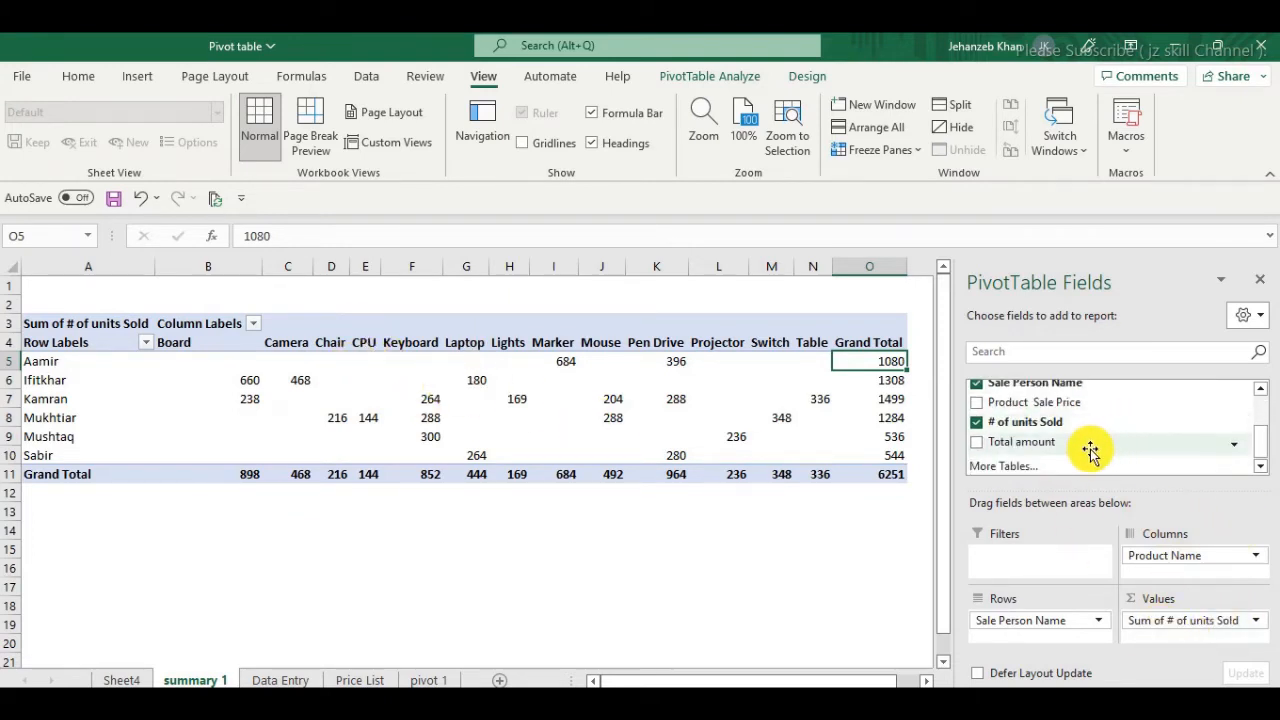
pyautogui.moveTo(1088, 443); pyautogui.dragTo(1190, 660)
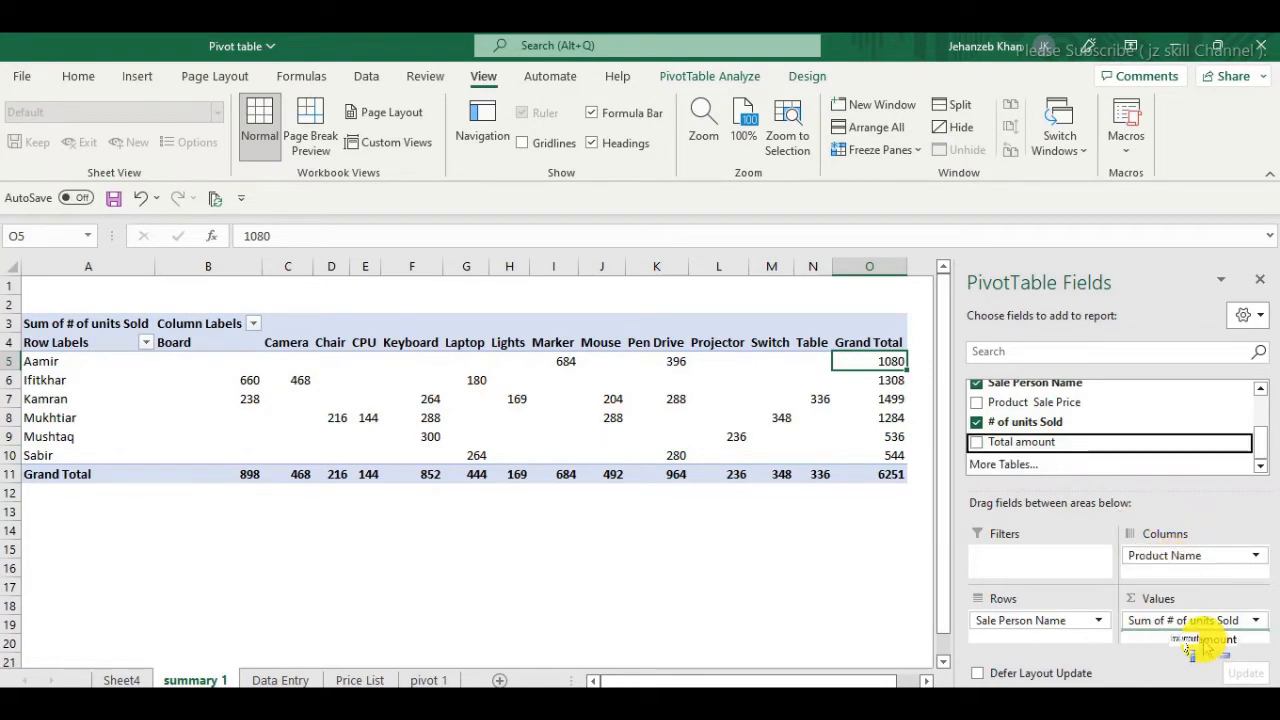
pyautogui.moveTo(1205, 645); pyautogui.dragTo(1208, 640)
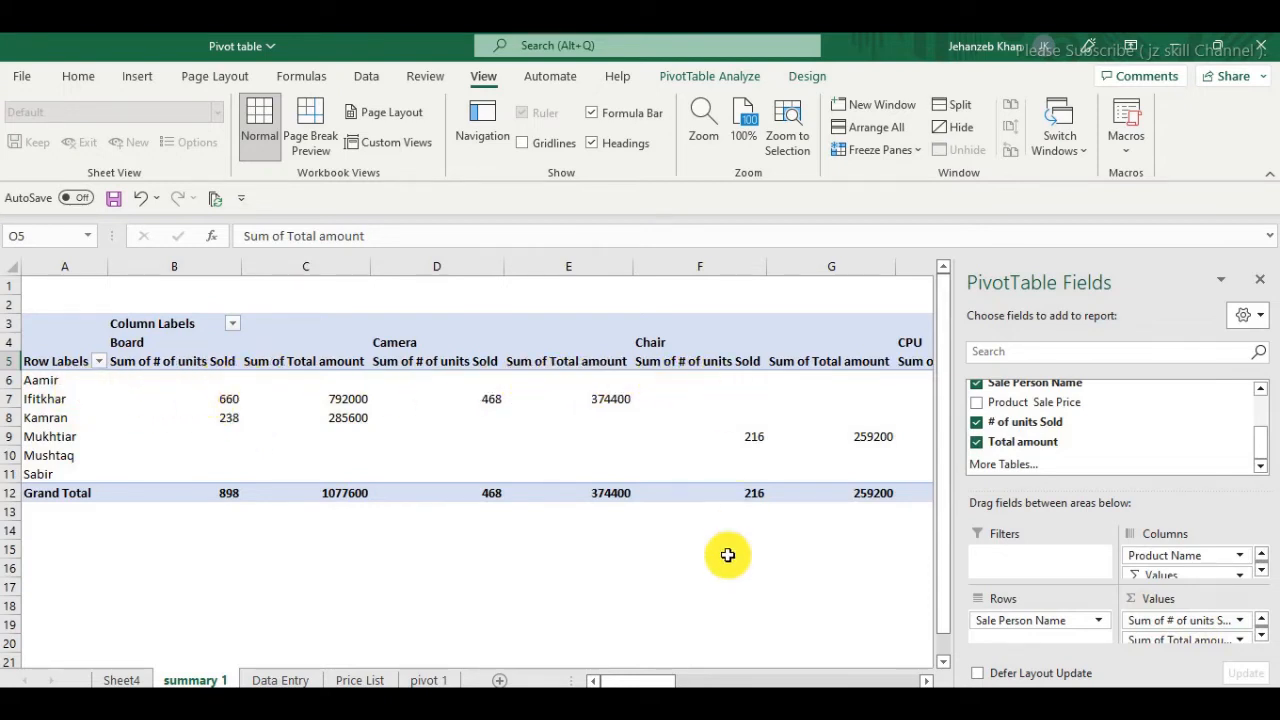
# Examine the units sold and total amount columns for each product, including both grand total columns
pyautogui.moveTo(641, 680); pyautogui.dragTo(766, 680)
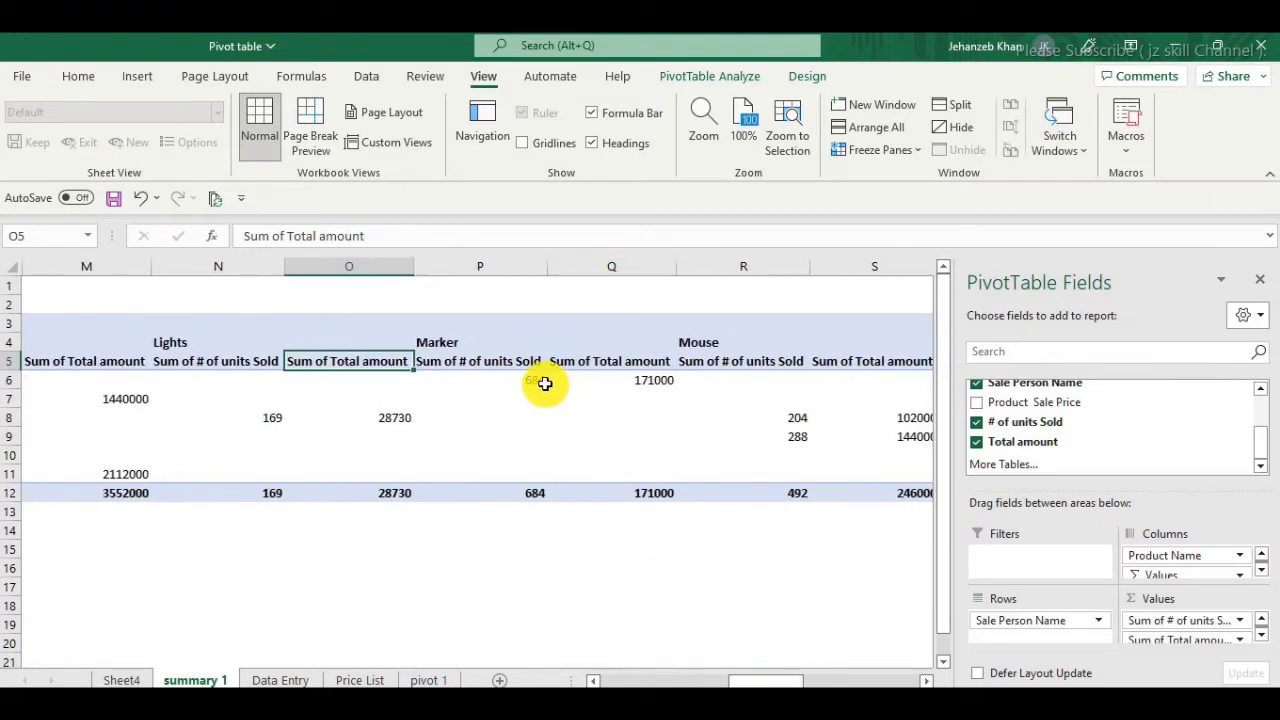
pyautogui.click(545, 383)
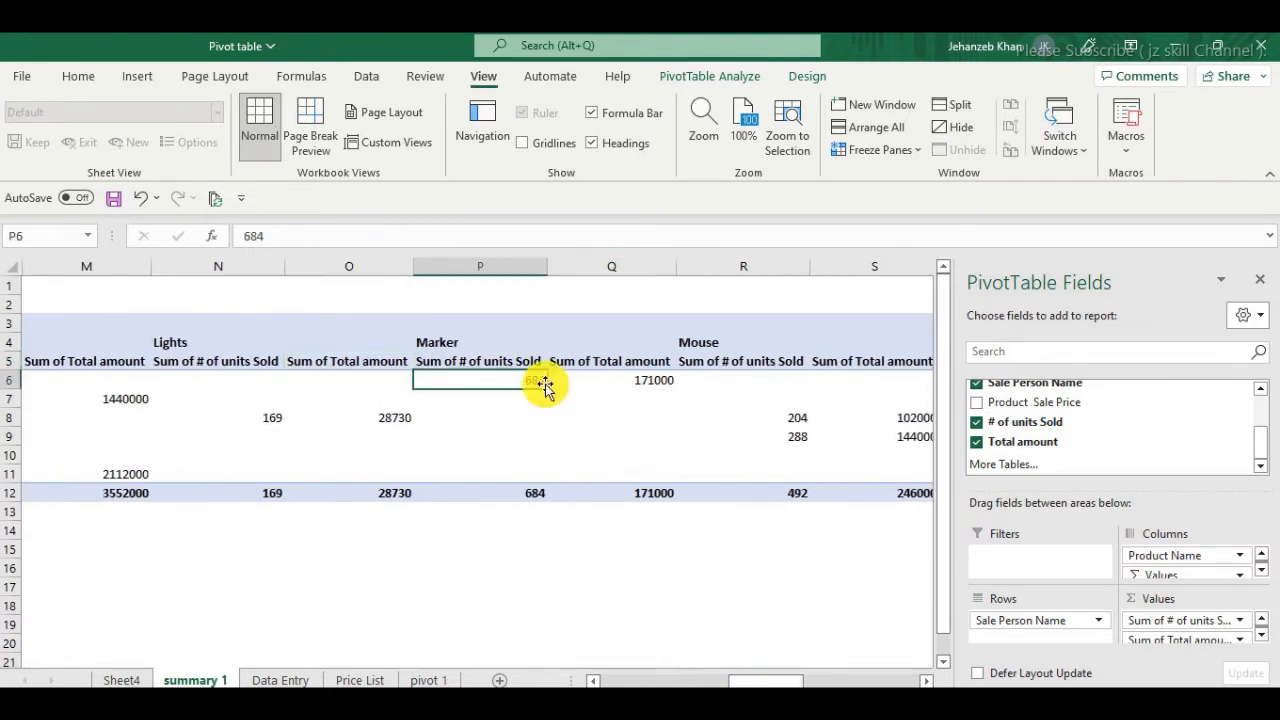
pyautogui.click(645, 385)
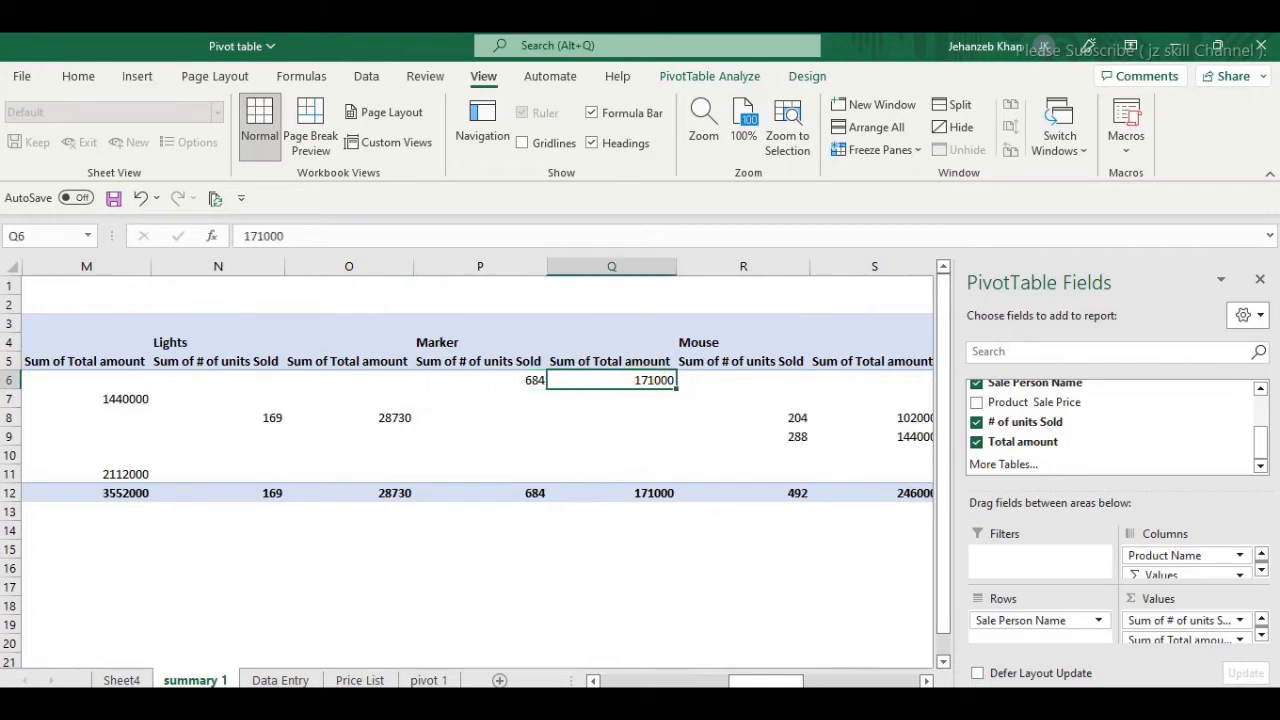
pyautogui.moveTo(756, 681); pyautogui.dragTo(930, 680)
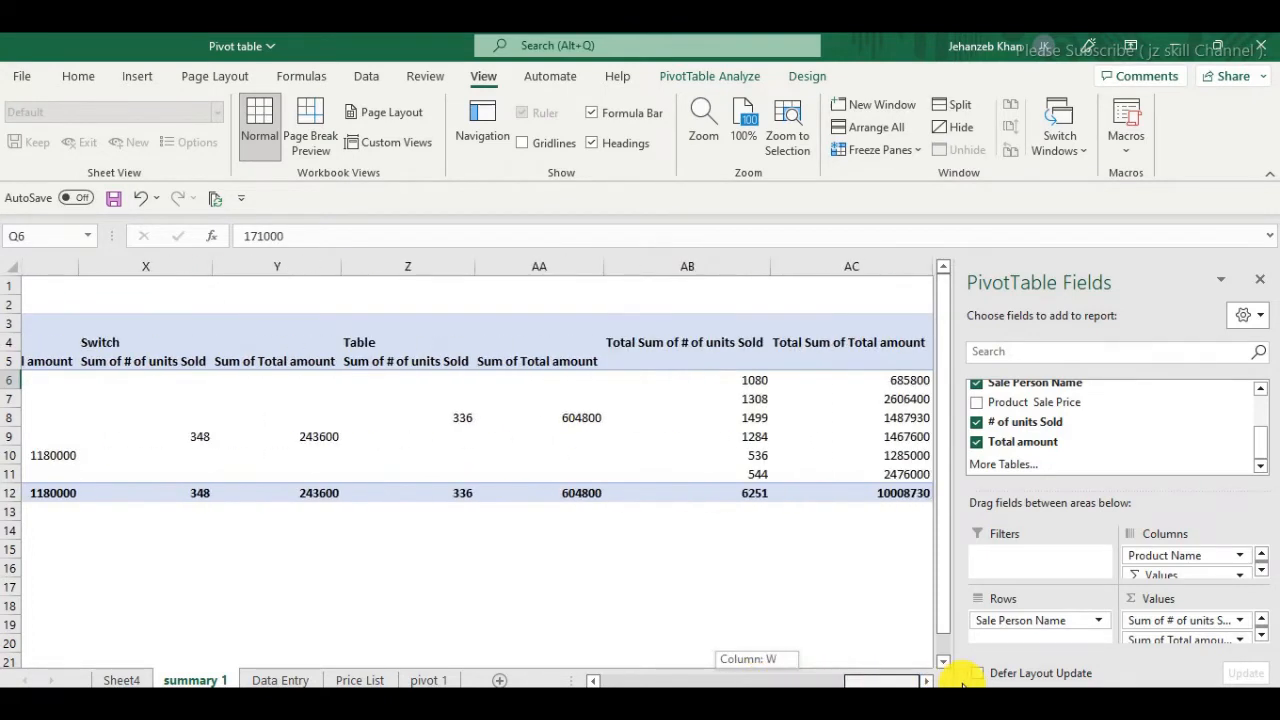
pyautogui.click(744, 380)
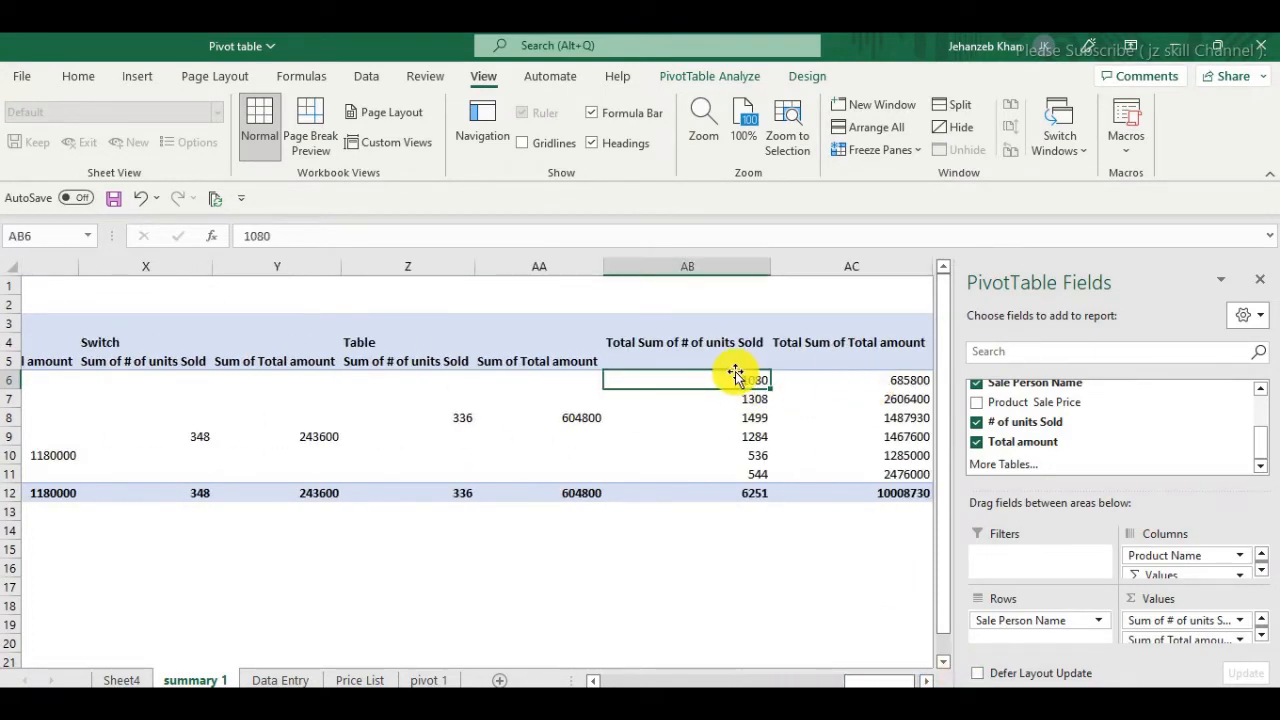
pyautogui.click(728, 266)
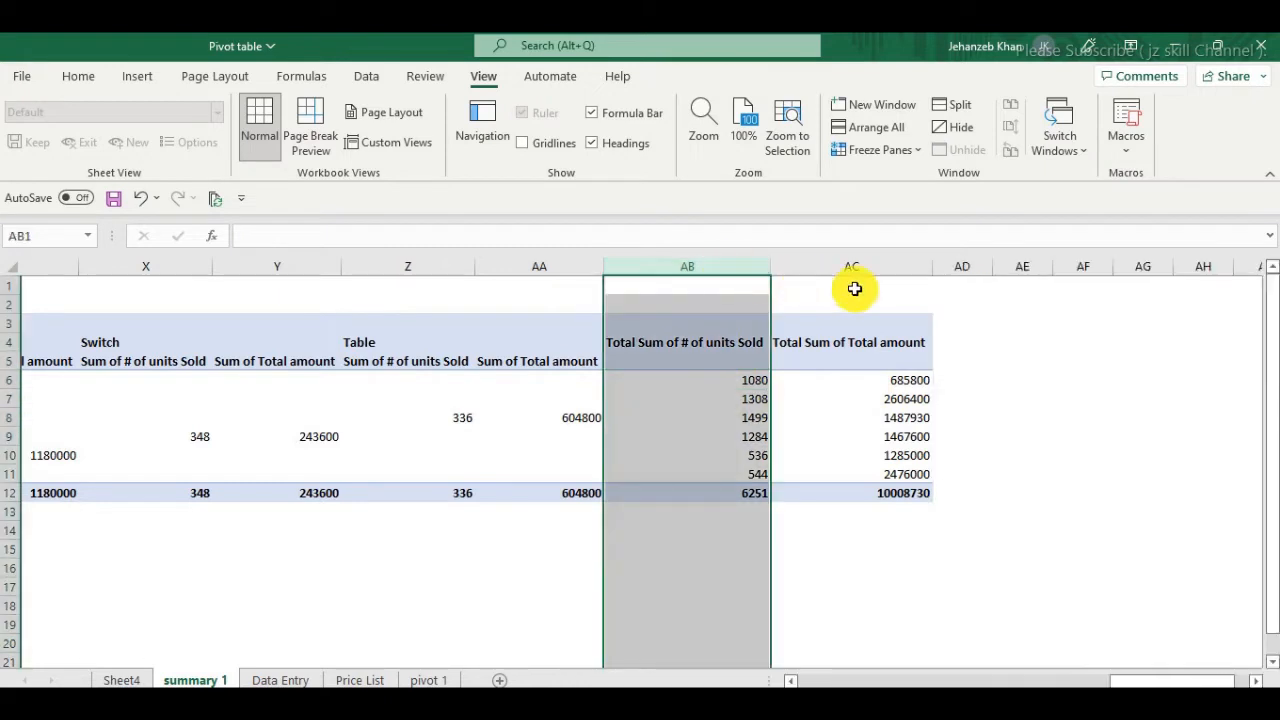
pyautogui.click(857, 264)
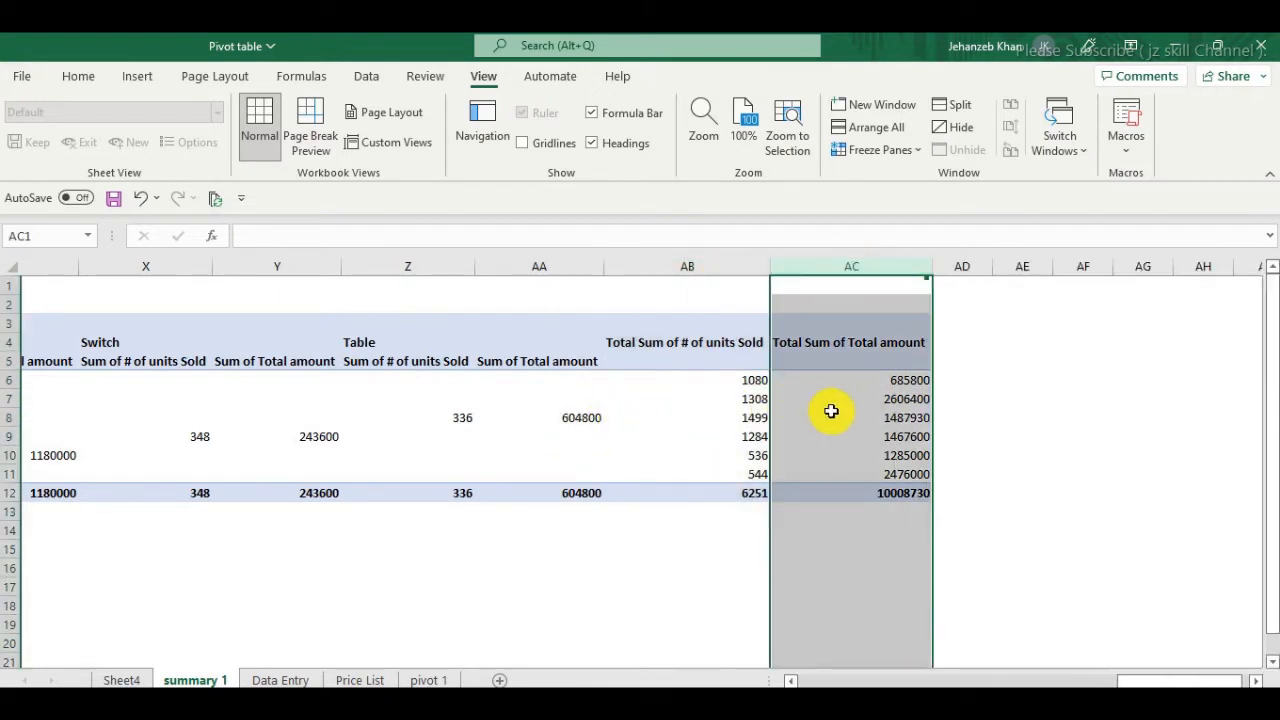
pyautogui.click(677, 412)
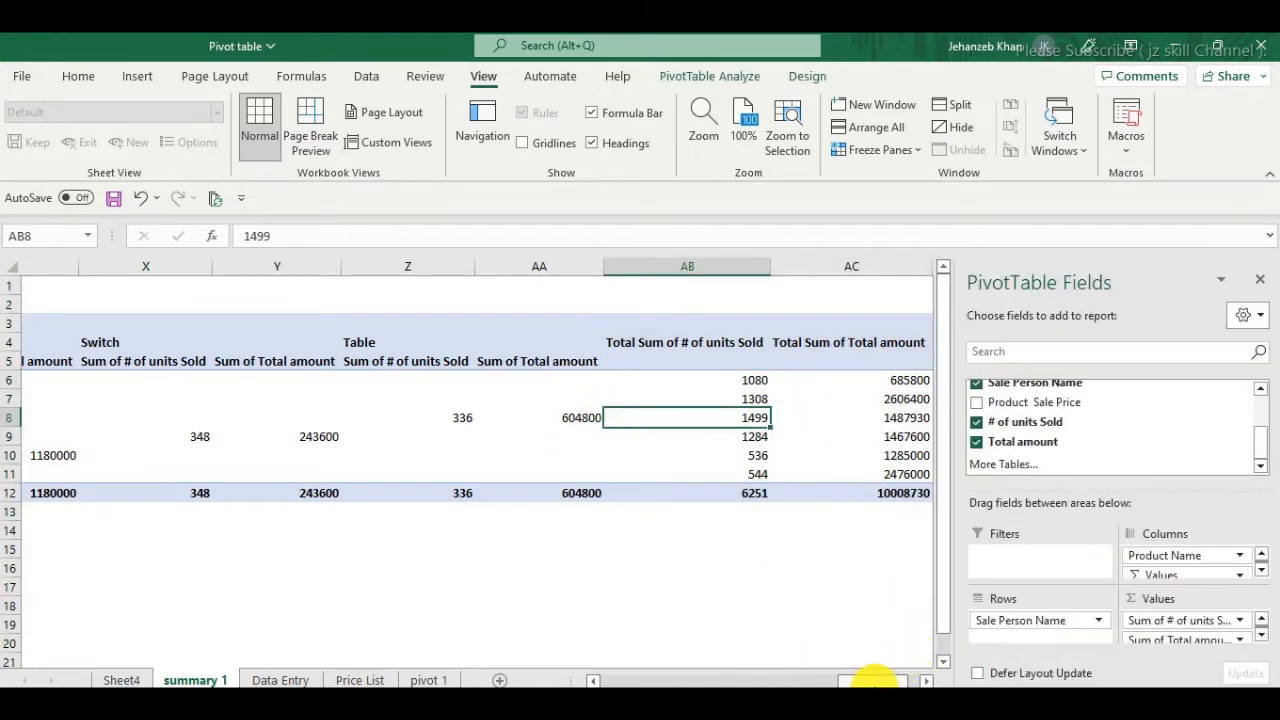
pyautogui.moveTo(870, 680); pyautogui.dragTo(460, 652)
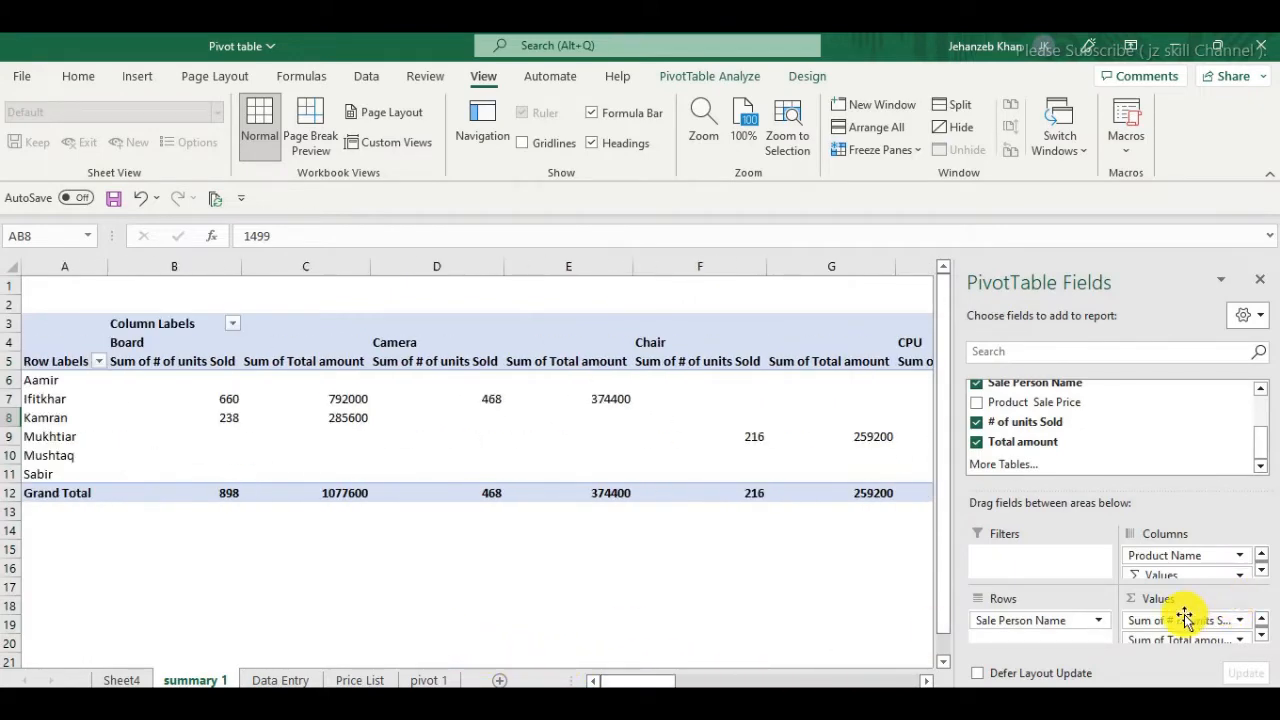
# Remove # of units Sold from the values and replace Sale Person Name with Region Name in the PivotTable's rows
pyautogui.moveTo(1184, 617); pyautogui.dragTo(1165, 400)
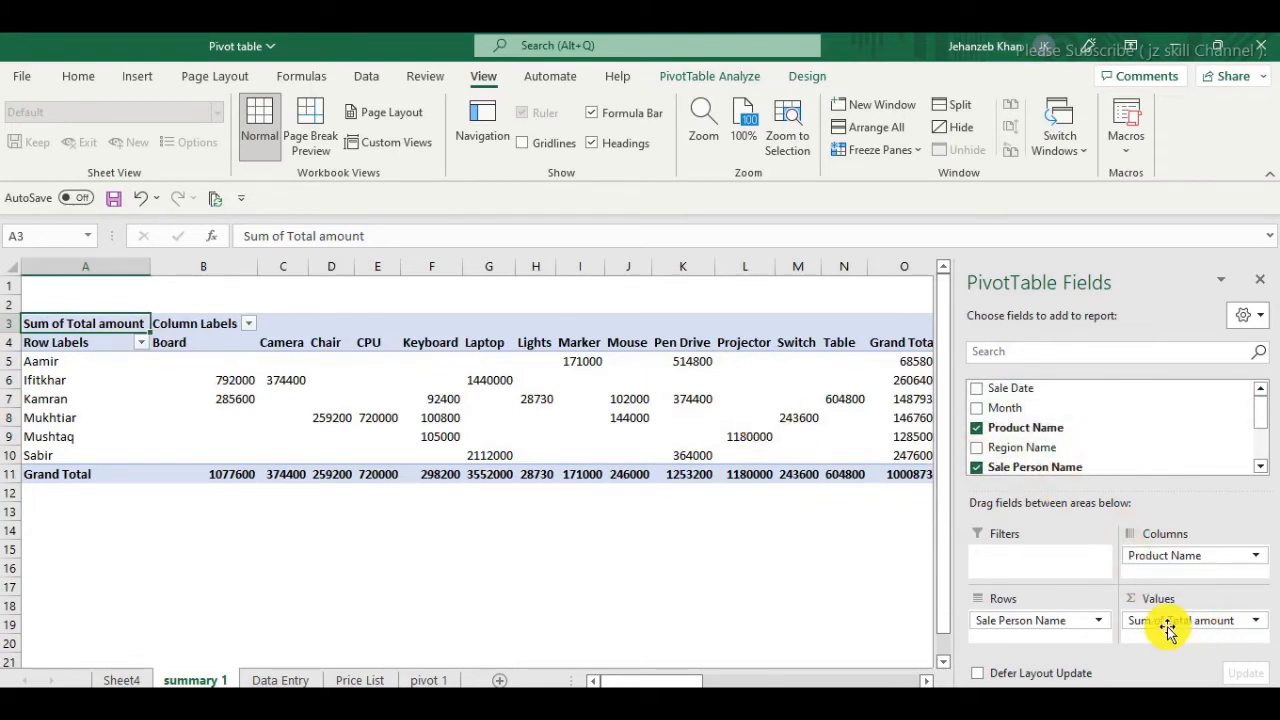
pyautogui.moveTo(1050, 620); pyautogui.dragTo(1130, 420)
pyautogui.moveTo(1014, 432); pyautogui.dragTo(1015, 632)
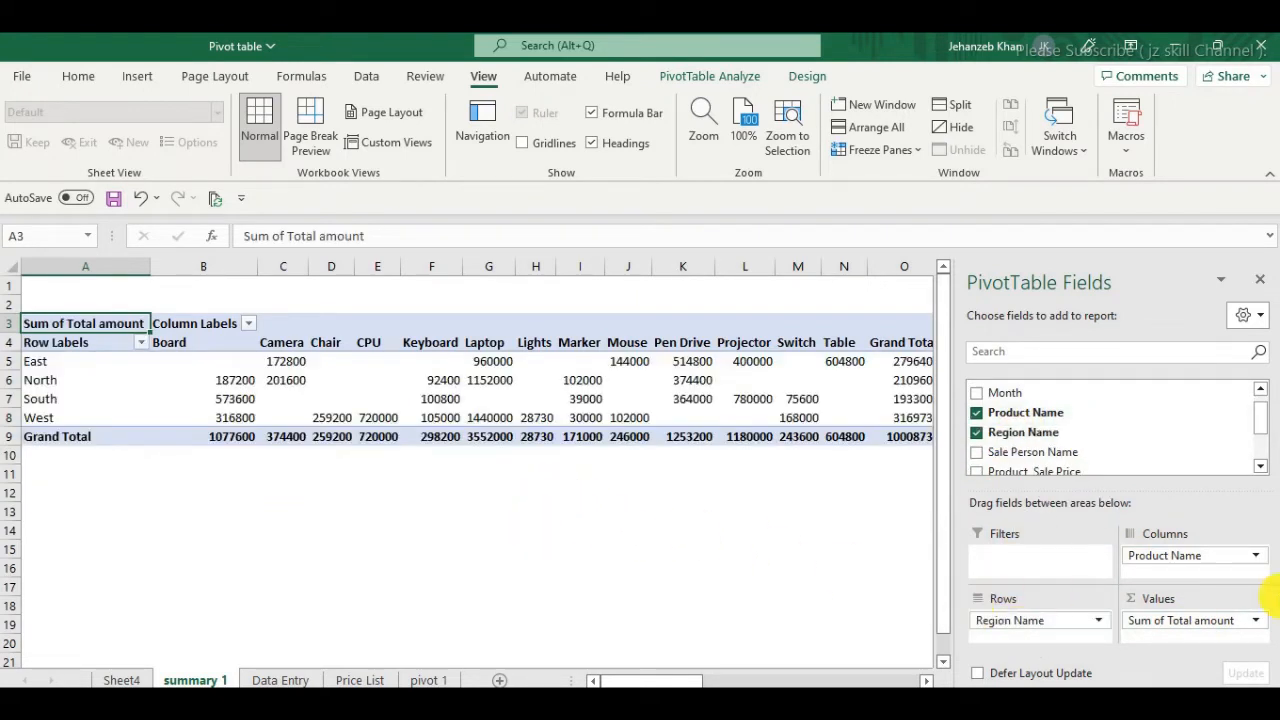
# Rearrange the PivotTable so that Product Name forms the rows and Region Name forms the columns
pyautogui.moveTo(1028, 622); pyautogui.dragTo(1135, 440)
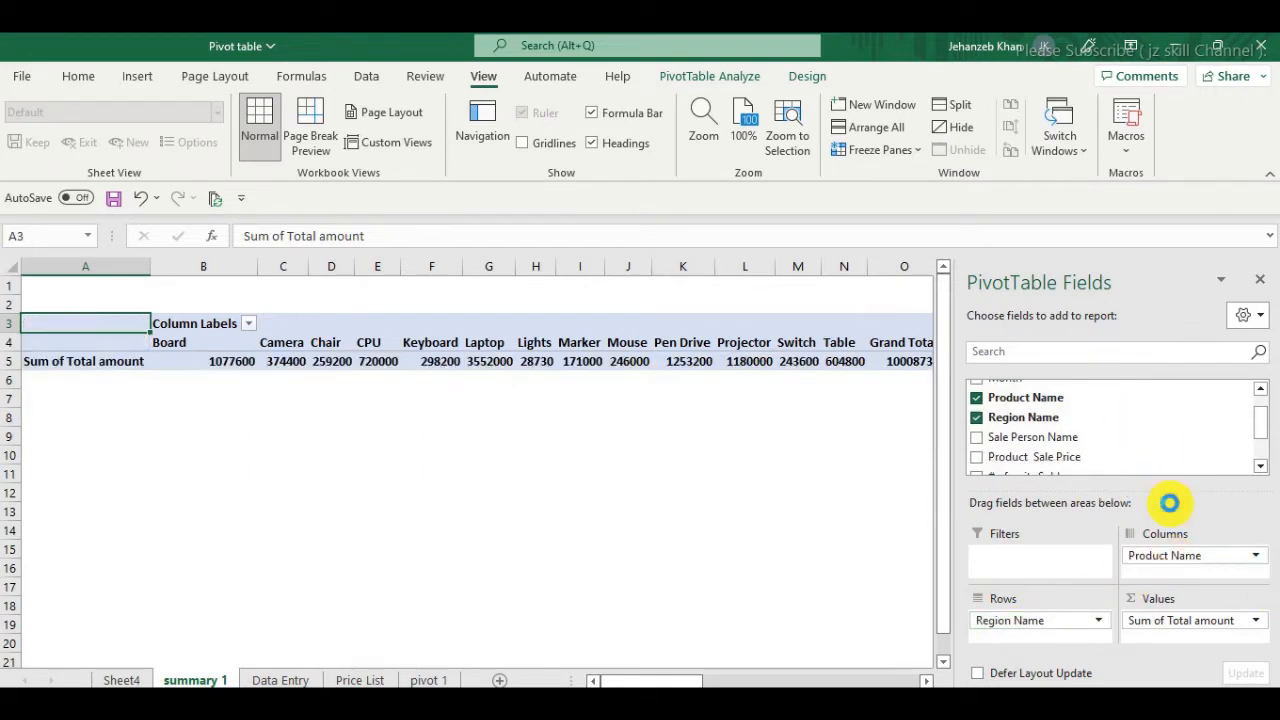
pyautogui.moveTo(1160, 555); pyautogui.dragTo(1037, 617)
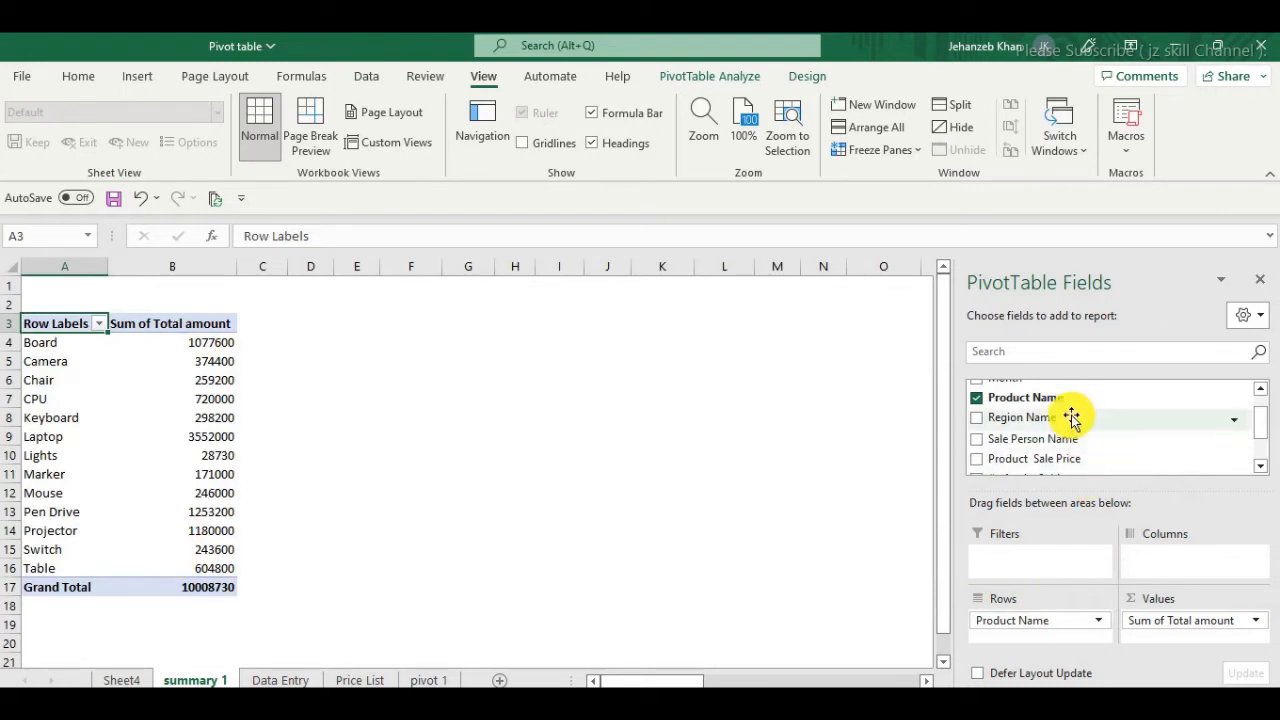
pyautogui.moveTo(1053, 420); pyautogui.dragTo(1080, 405)
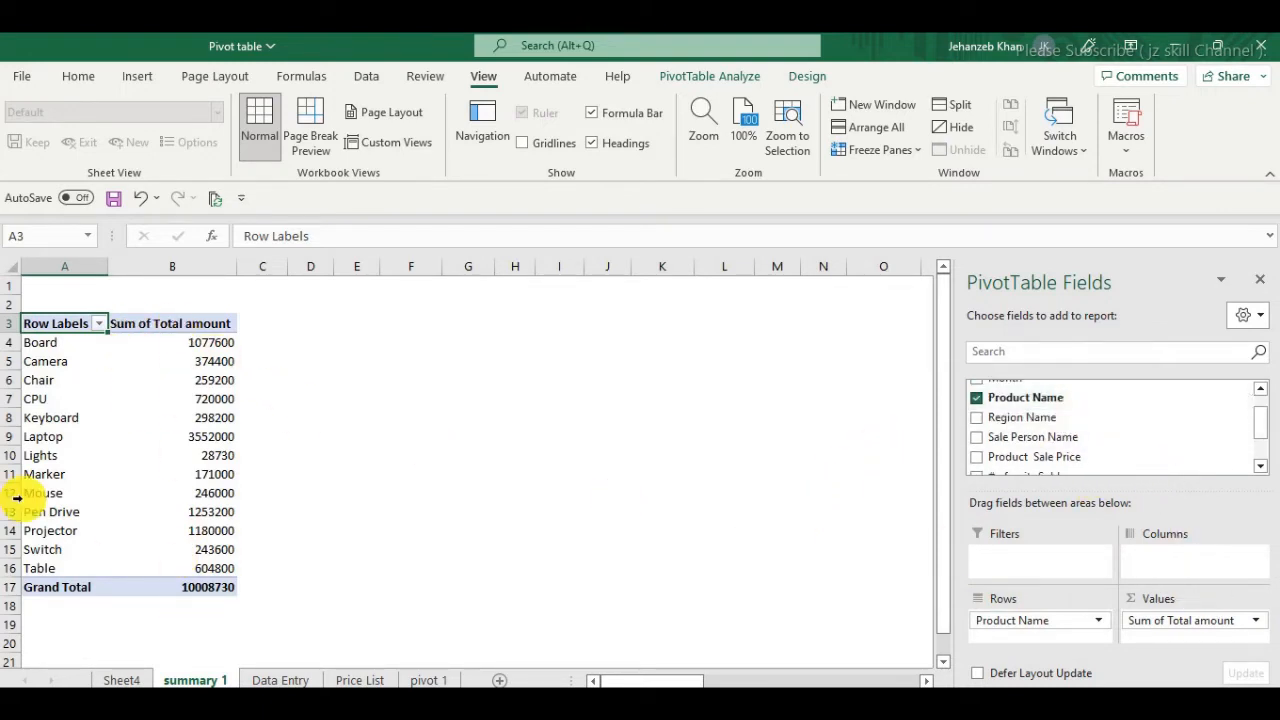
pyautogui.moveTo(1071, 420); pyautogui.dragTo(1175, 566)
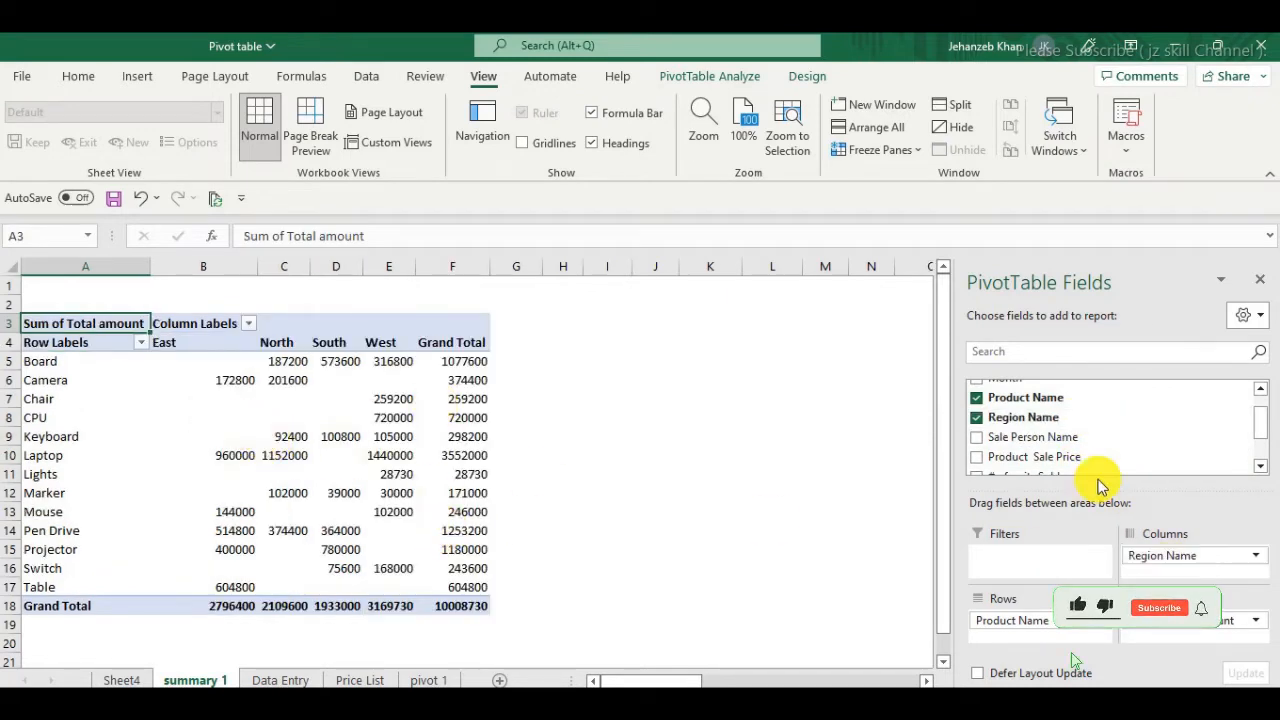
# Try Month as the PivotTable's report filter with multiple item selection, and remove the field again
pyautogui.scroll(2, 1108, 409)
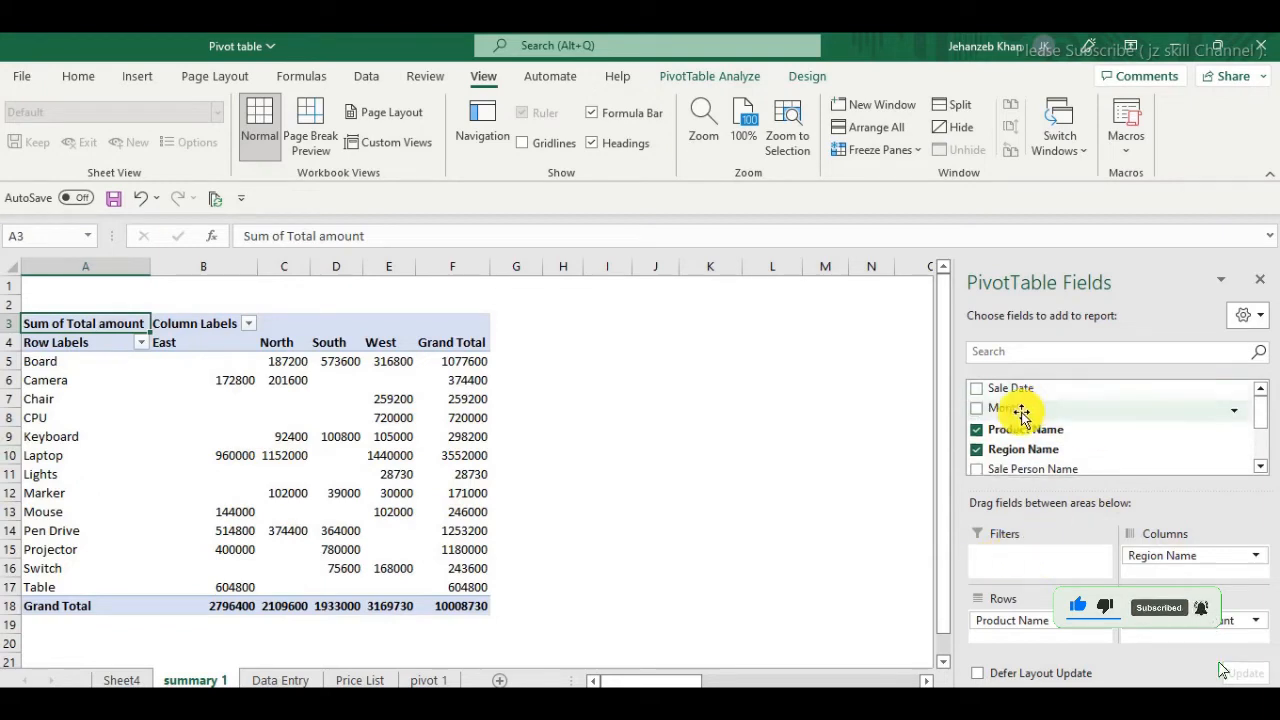
pyautogui.moveTo(1024, 432); pyautogui.dragTo(1051, 555)
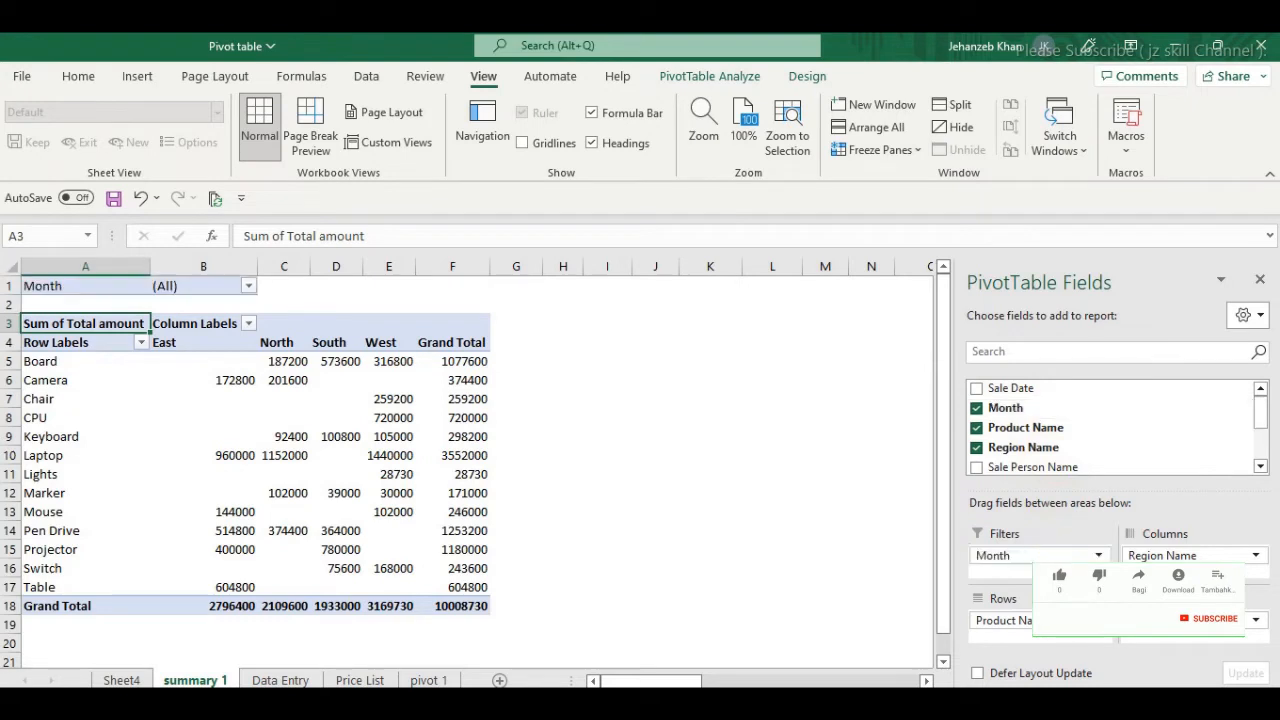
pyautogui.click(248, 286)
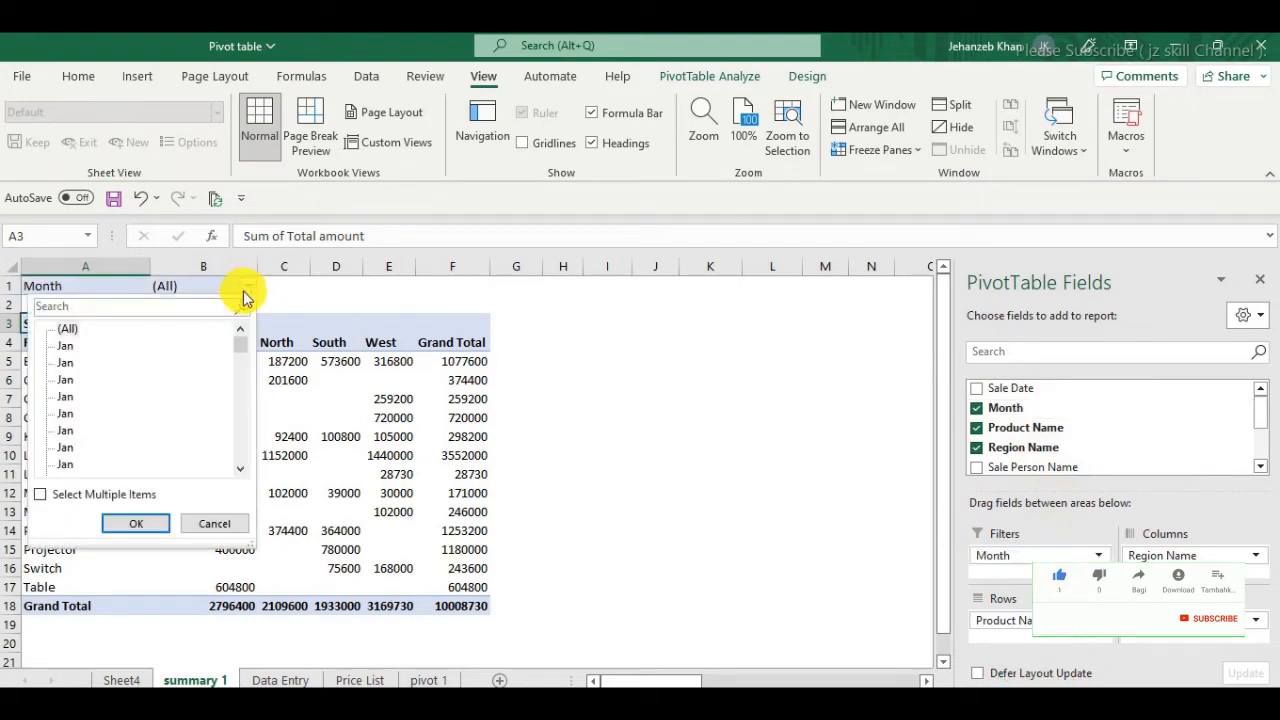
pyautogui.click(40, 496)
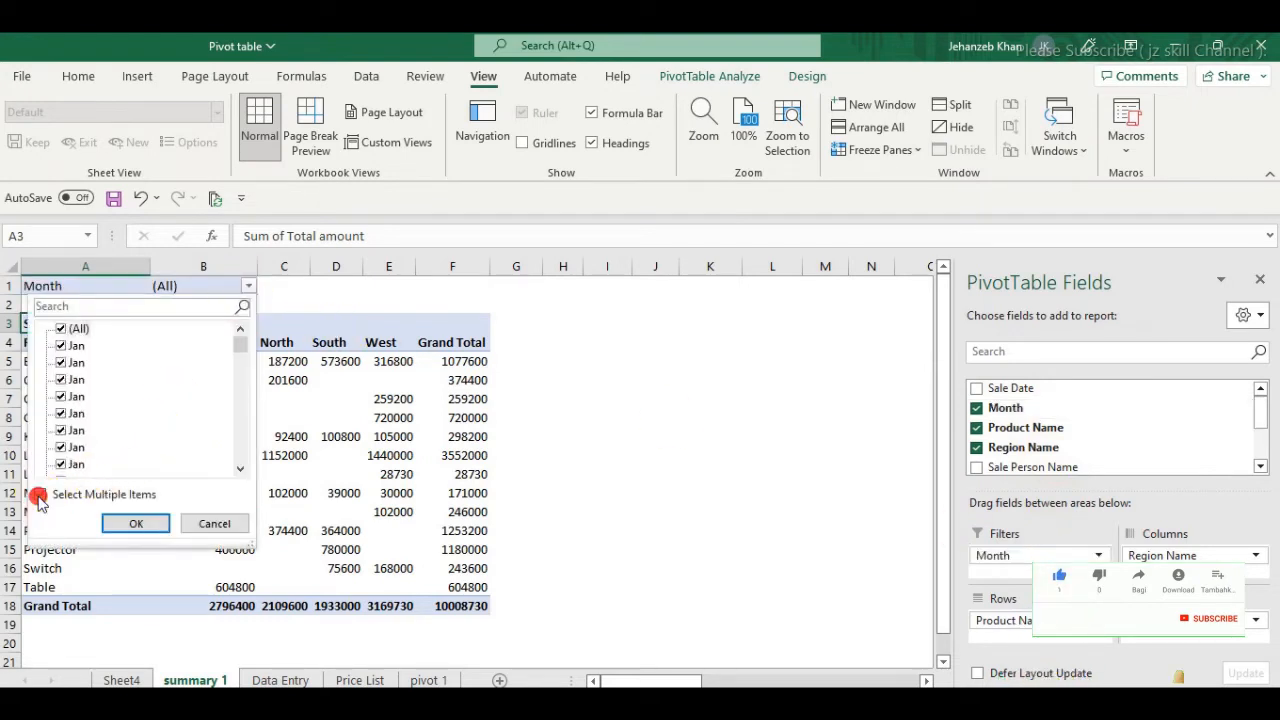
pyautogui.click(214, 523)
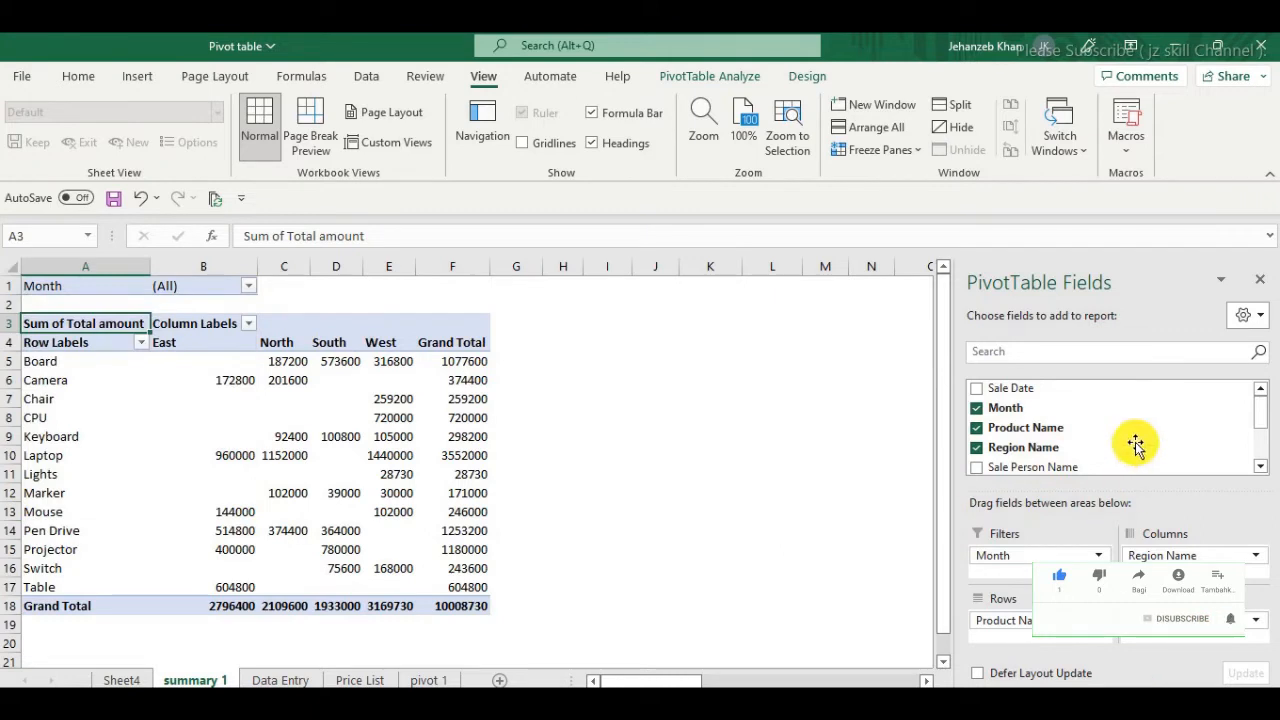
pyautogui.click(978, 409)
# Add Sale Date as the PivotTable's report filter and restrict it to 1/1/2022 with multiple item selection enabled
pyautogui.moveTo(986, 388); pyautogui.dragTo(1040, 555)
pyautogui.click(250, 288)
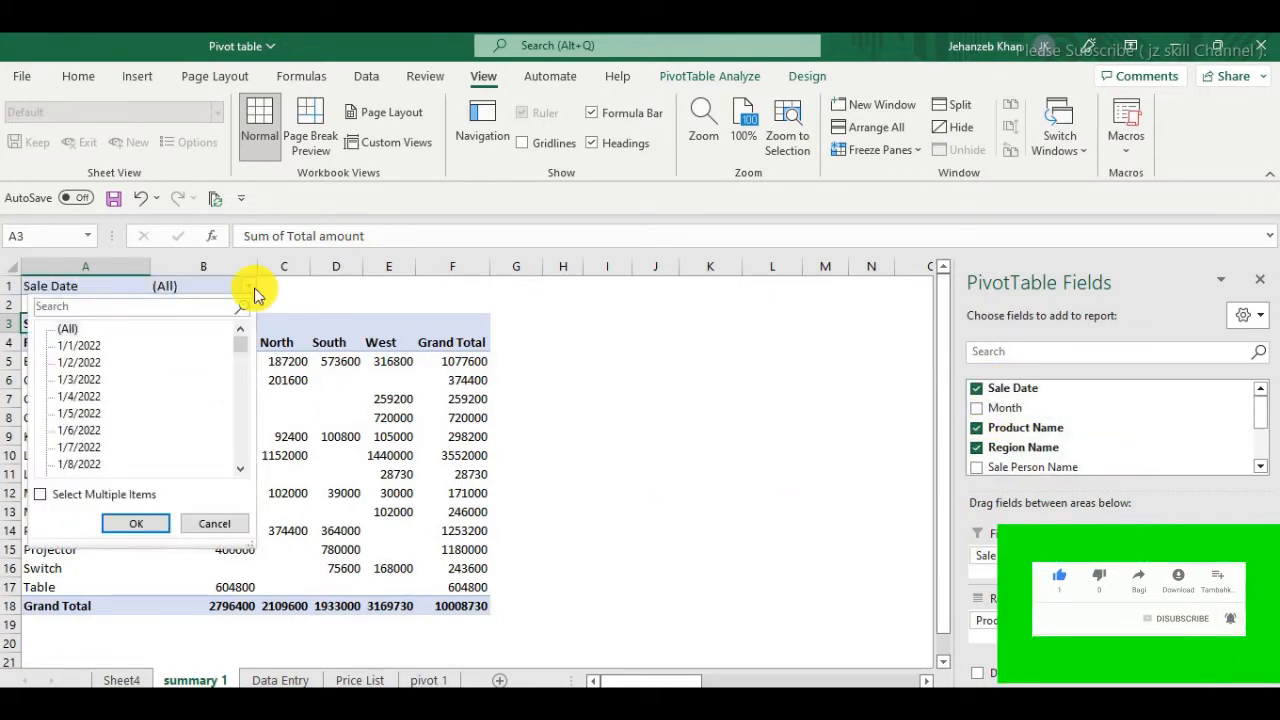
pyautogui.scroll(-1, 170, 450)
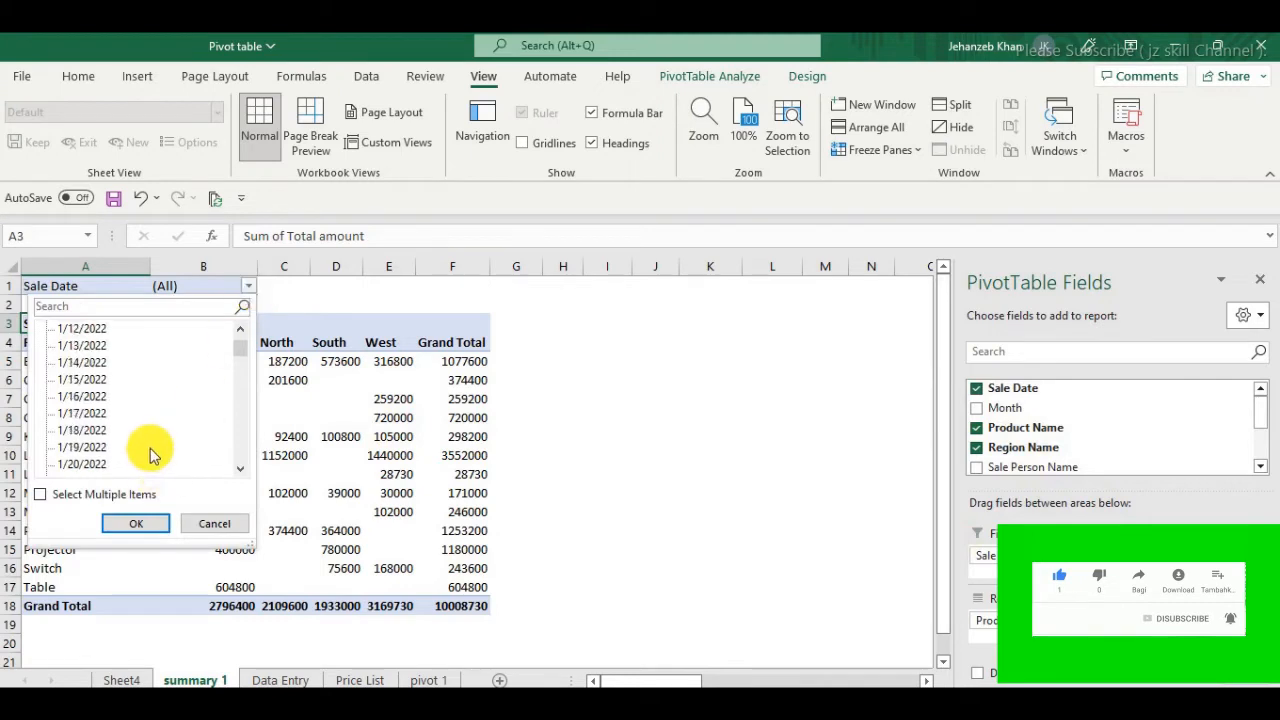
pyautogui.click(38, 495)
pyautogui.scroll(1, 90, 400)
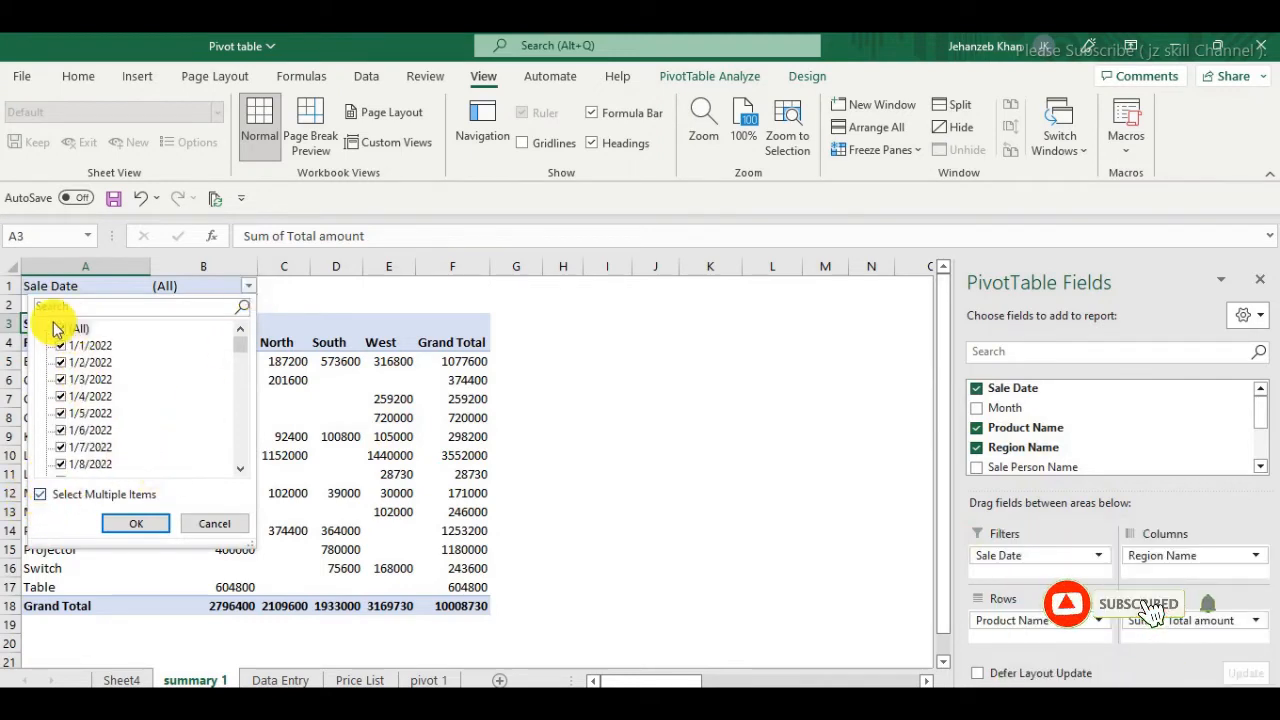
pyautogui.click(58, 330)
pyautogui.click(60, 345)
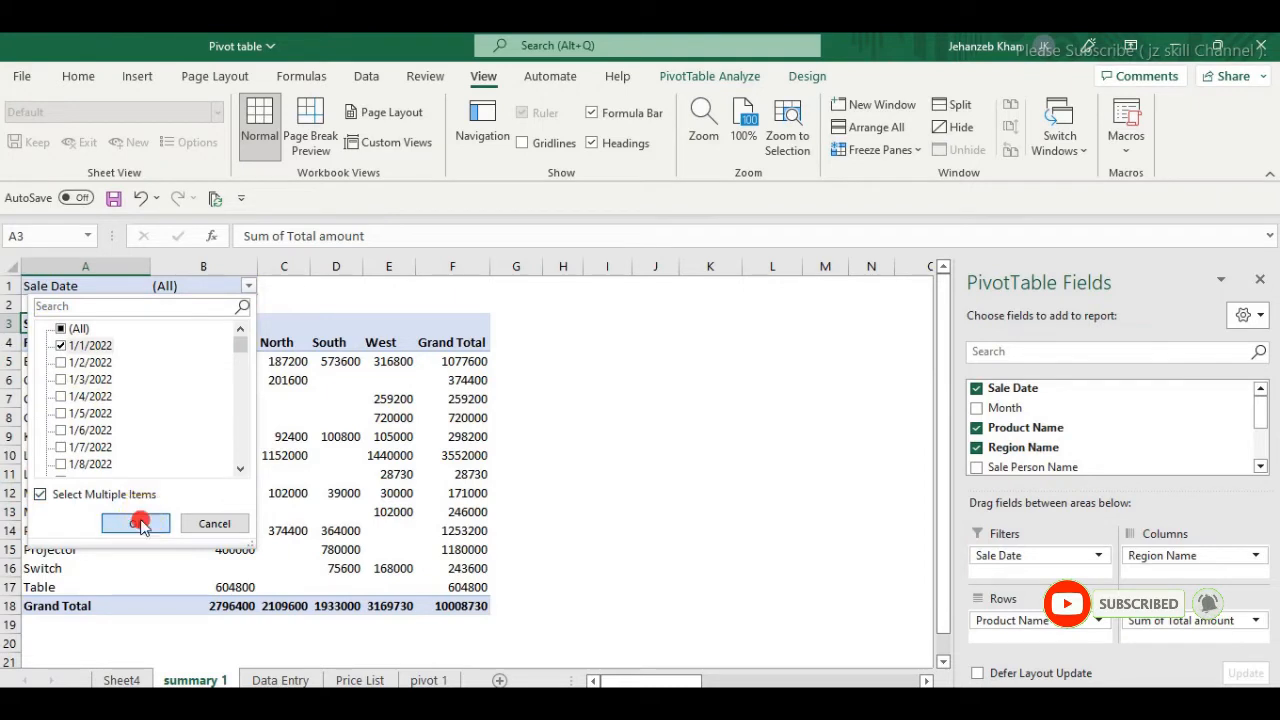
pyautogui.click(140, 524)
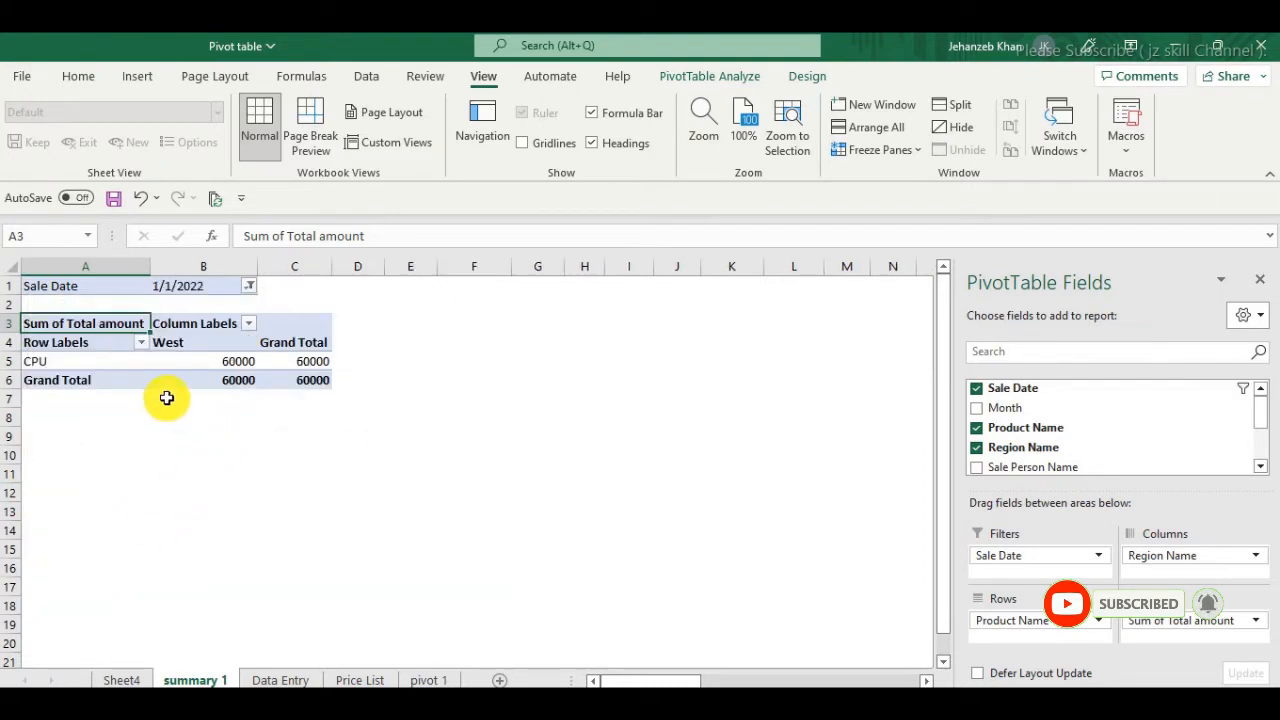
# Extend the Sale Date report filter to also include 1/7/2022, 1/8/2022, 1/11/2022 and 1/13/2022
pyautogui.click(249, 288)
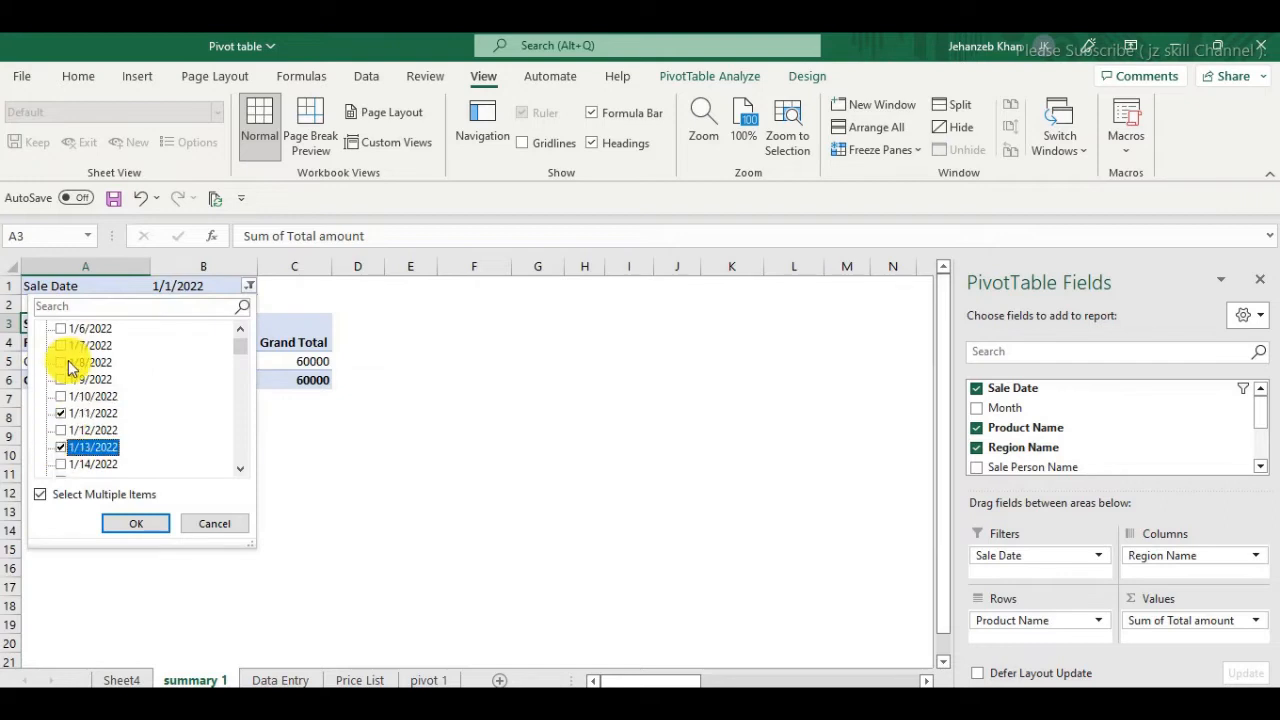
pyautogui.click(61, 363)
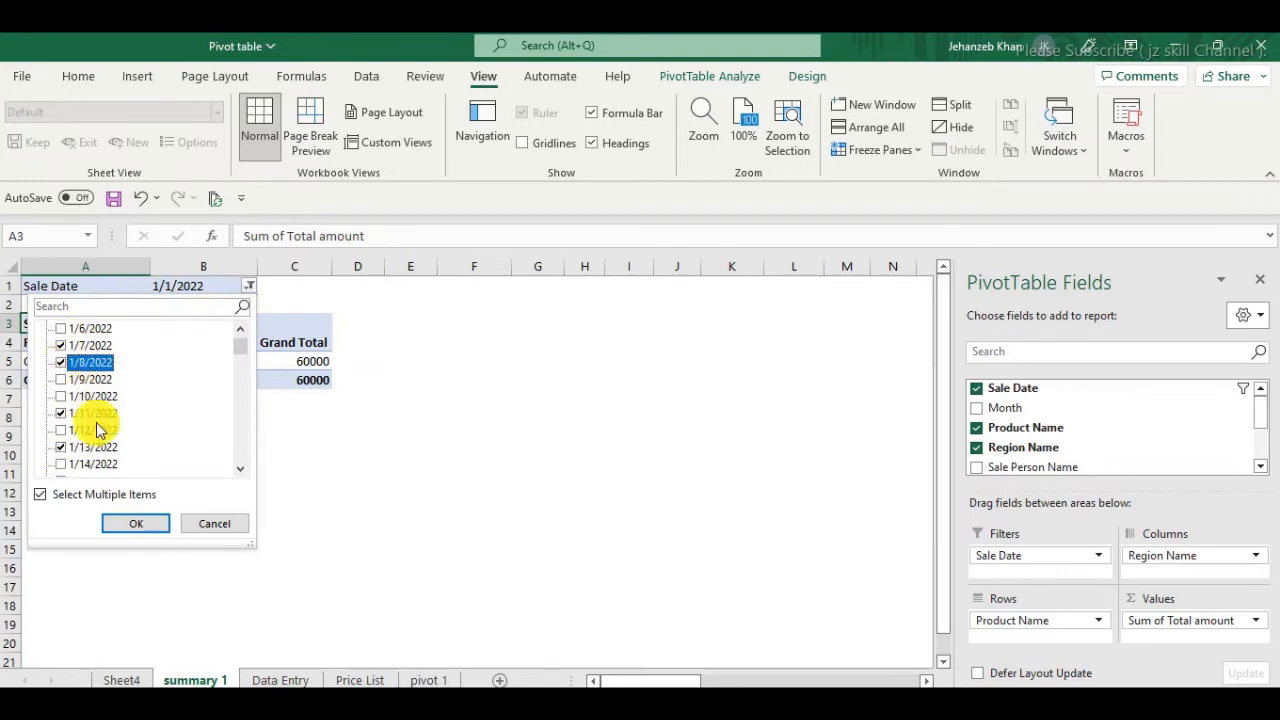
pyautogui.click(138, 526)
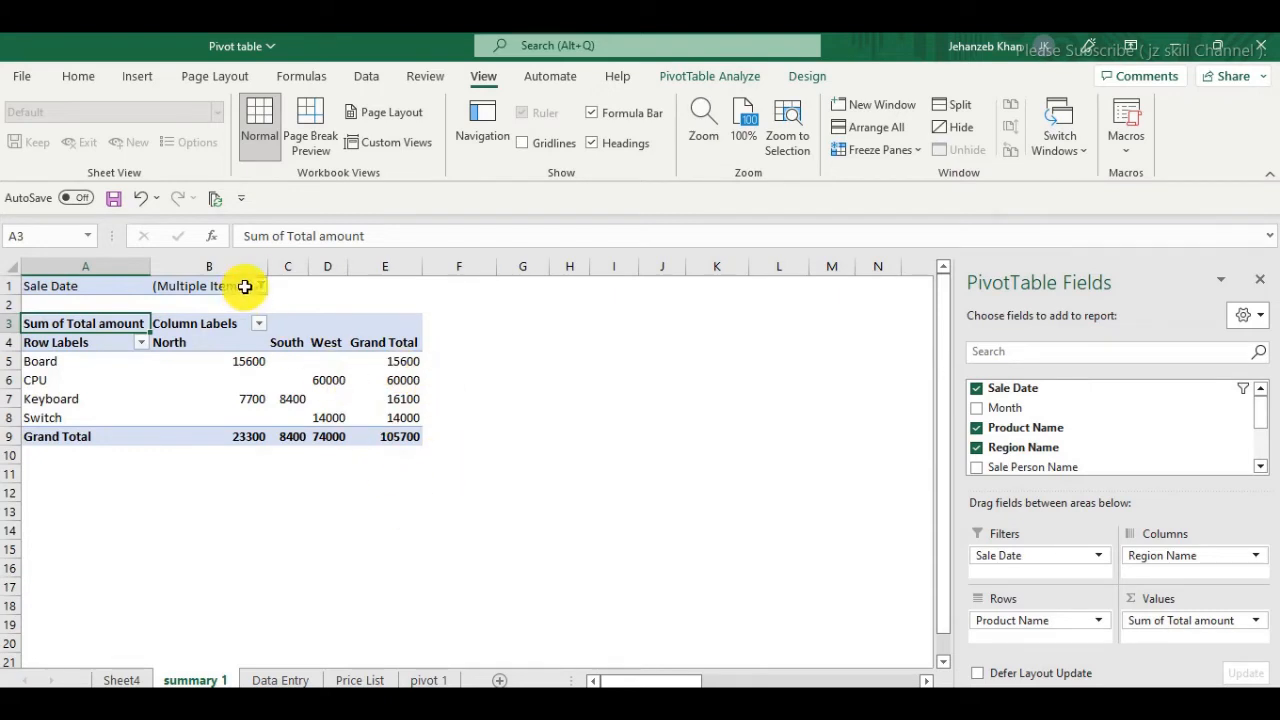
# Replace Sale Date with Sale Person Name as the PivotTable's report filter
pyautogui.moveTo(998, 556); pyautogui.dragTo(1115, 430)
pyautogui.scroll(1, 1116, 429)
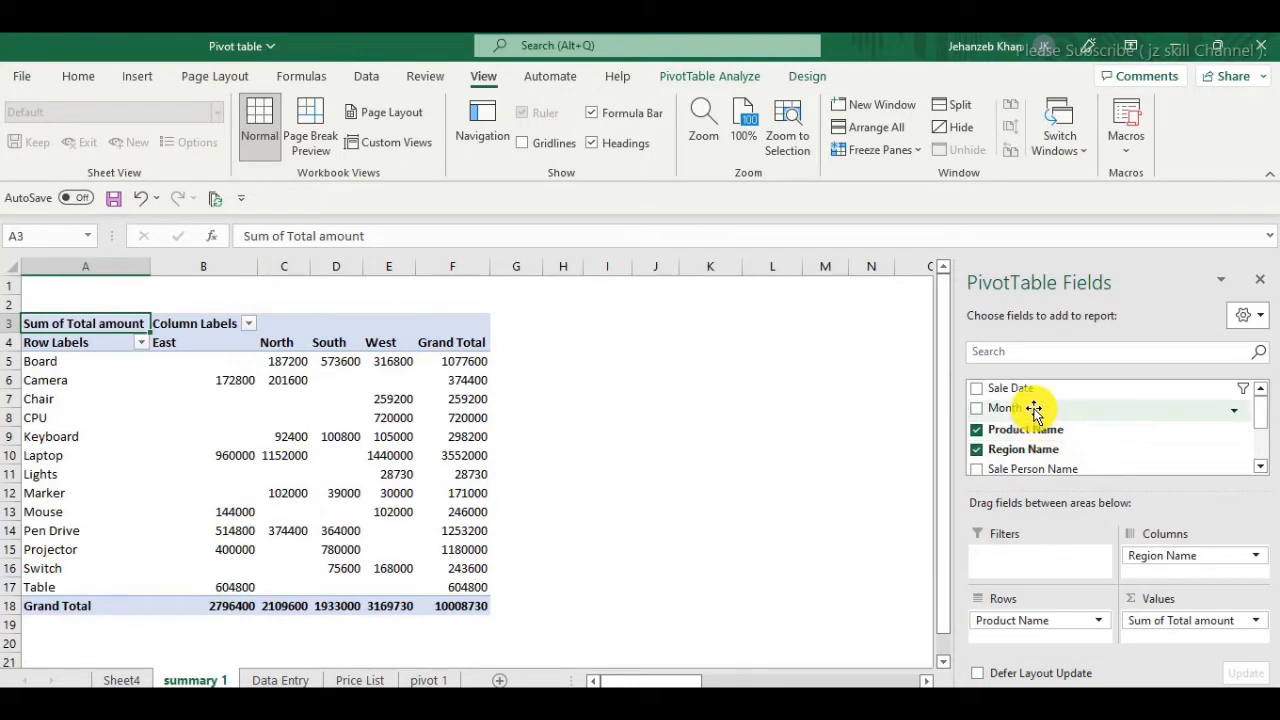
pyautogui.scroll(-1, 1085, 443)
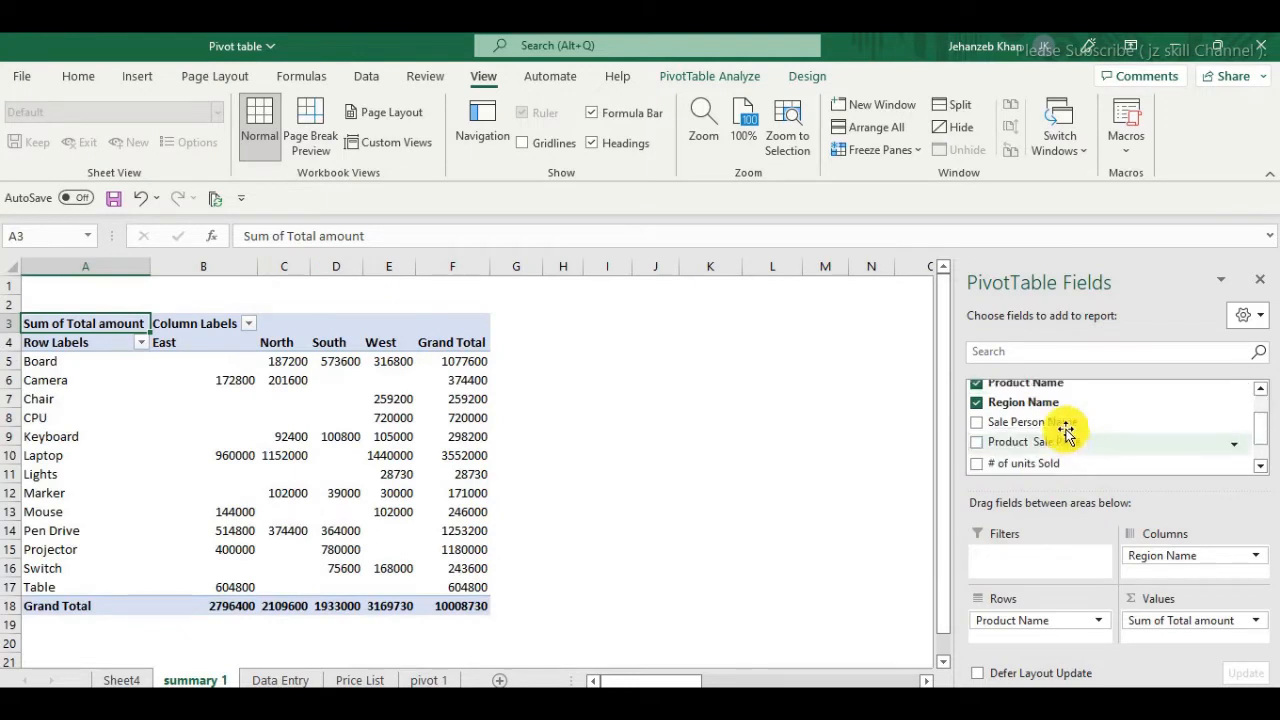
pyautogui.moveTo(1066, 430); pyautogui.dragTo(1040, 558)
pyautogui.click(648, 438)
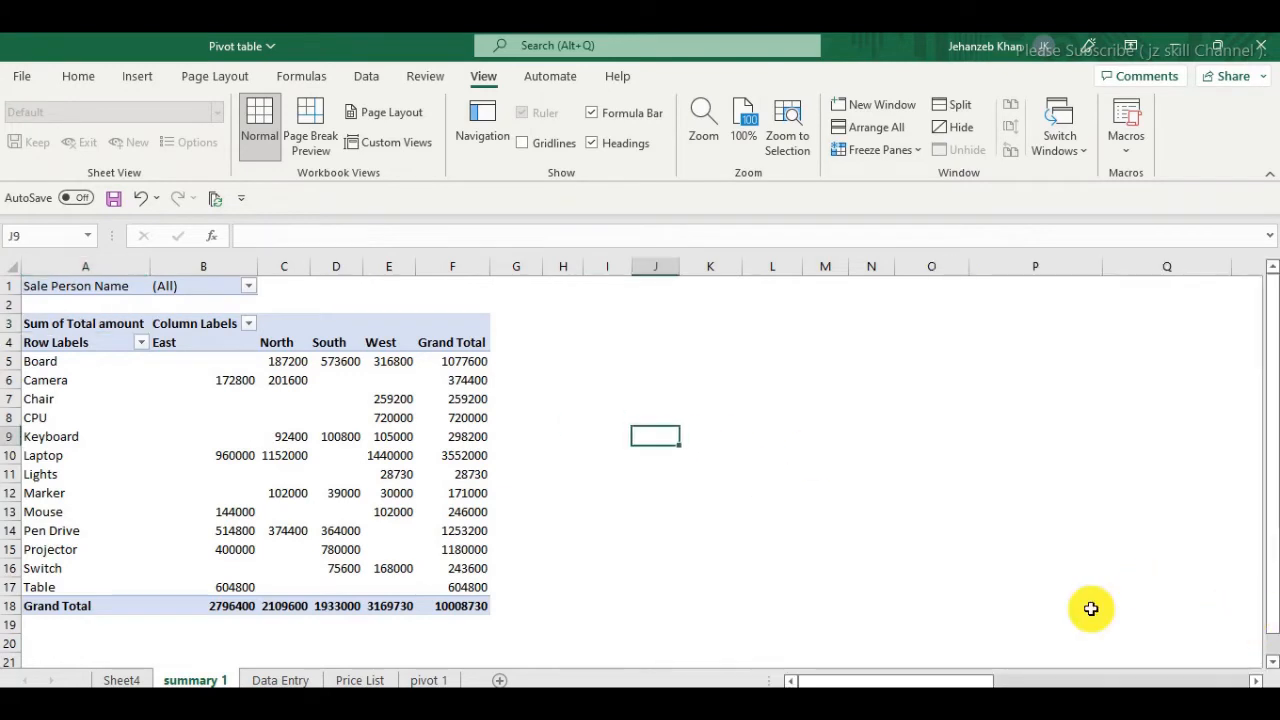
# Enable multiple item selection in the Sale Person Name filter and restrict it to the first listed salesperson
pyautogui.click(249, 286)
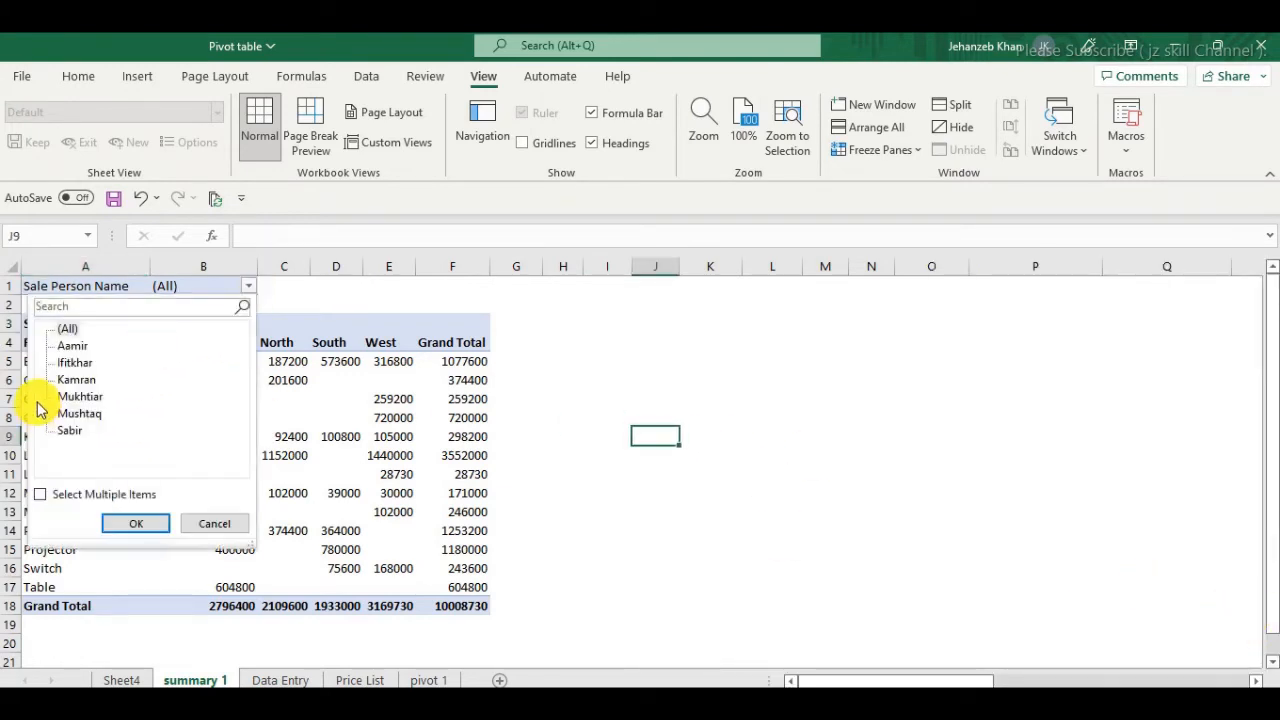
pyautogui.click(38, 494)
pyautogui.click(38, 494)
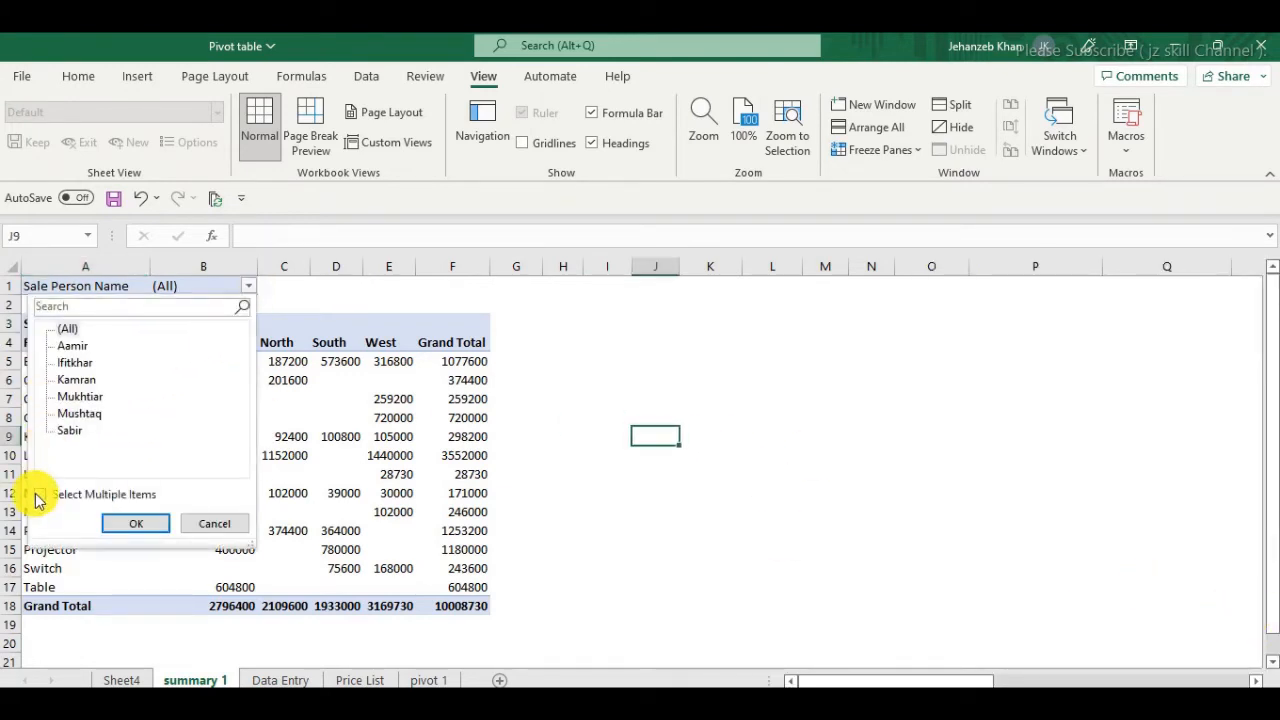
pyautogui.click(38, 494)
pyautogui.click(62, 345)
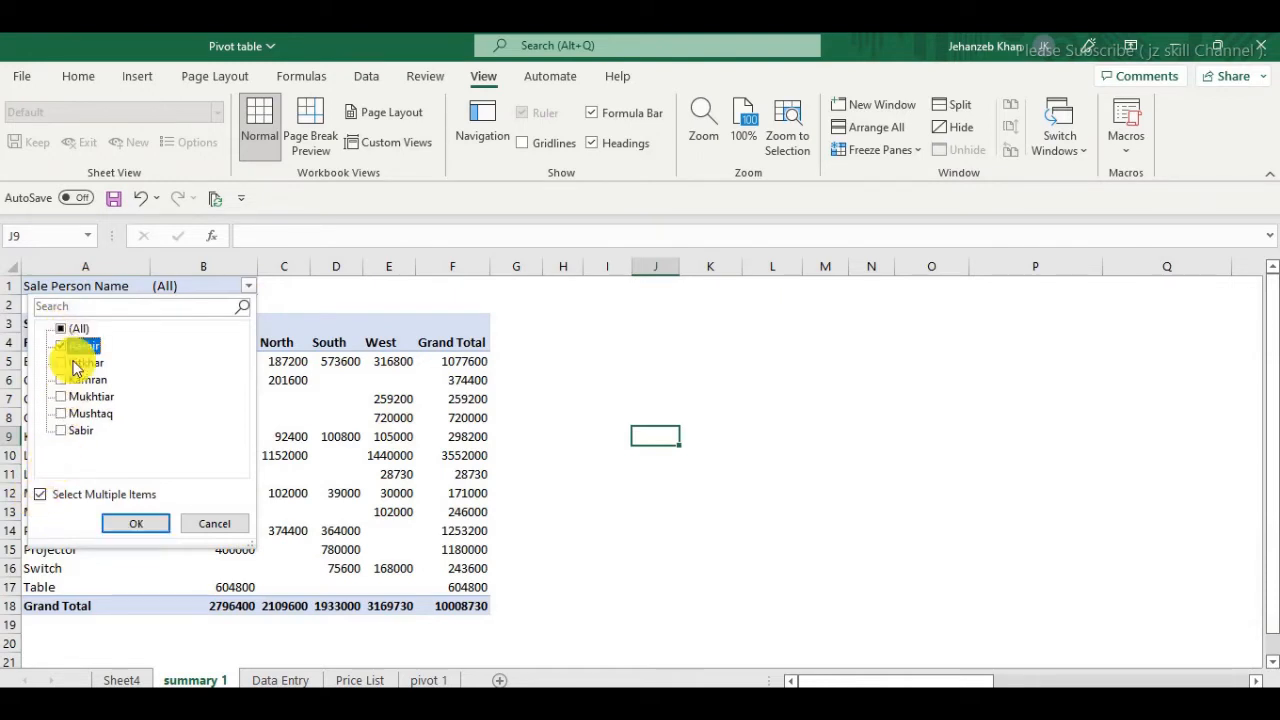
pyautogui.click(135, 524)
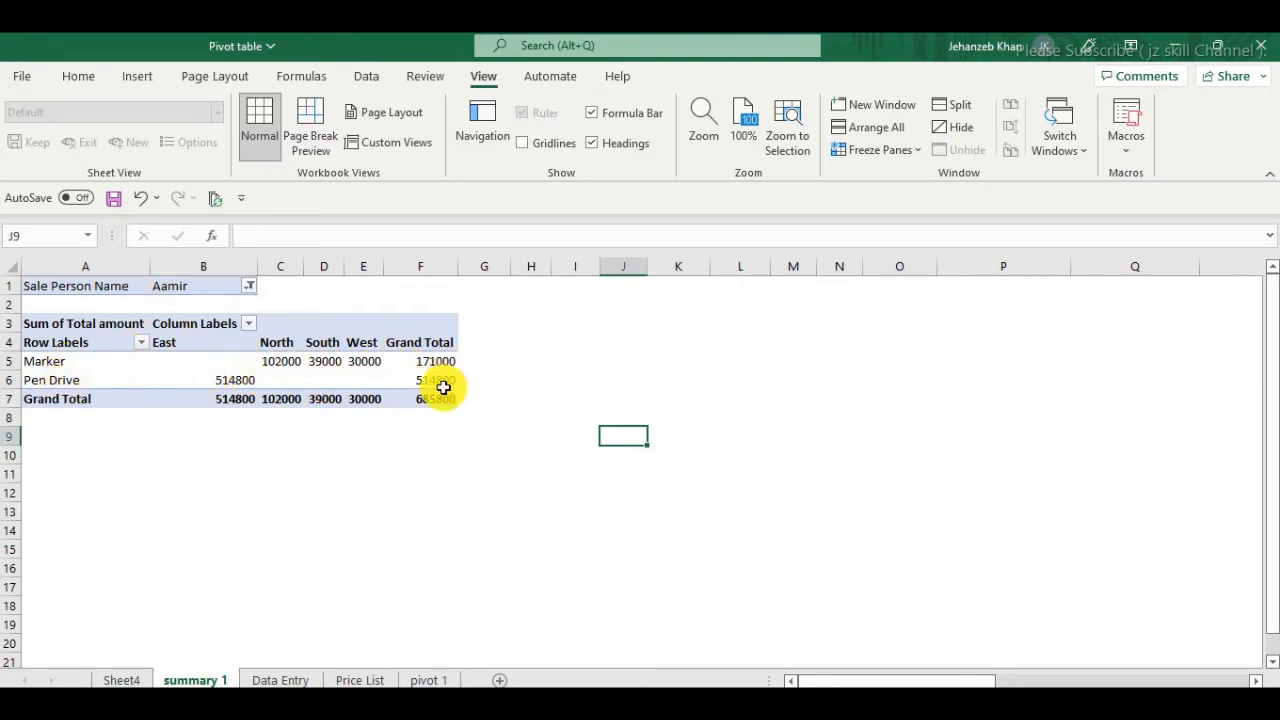
# Switch the Sale Person Name filter to the second listed salesperson only, and add the third one to the selection
pyautogui.click(249, 287)
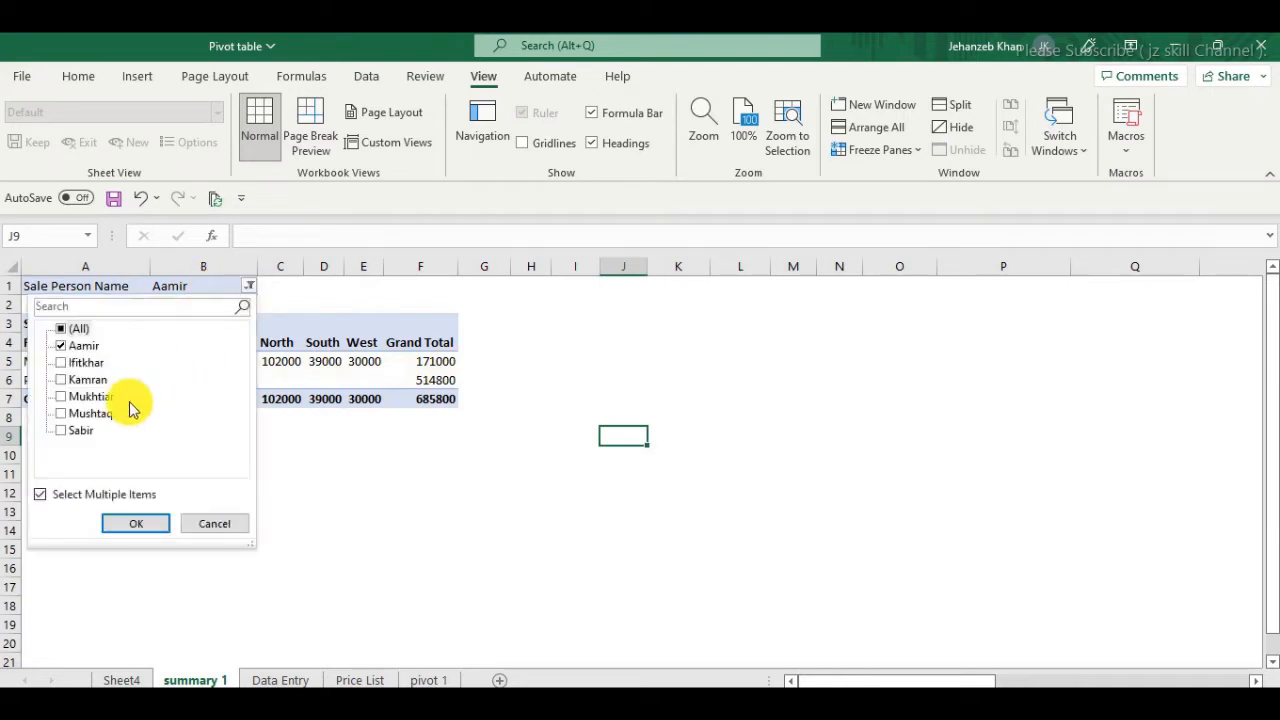
pyautogui.click(61, 362)
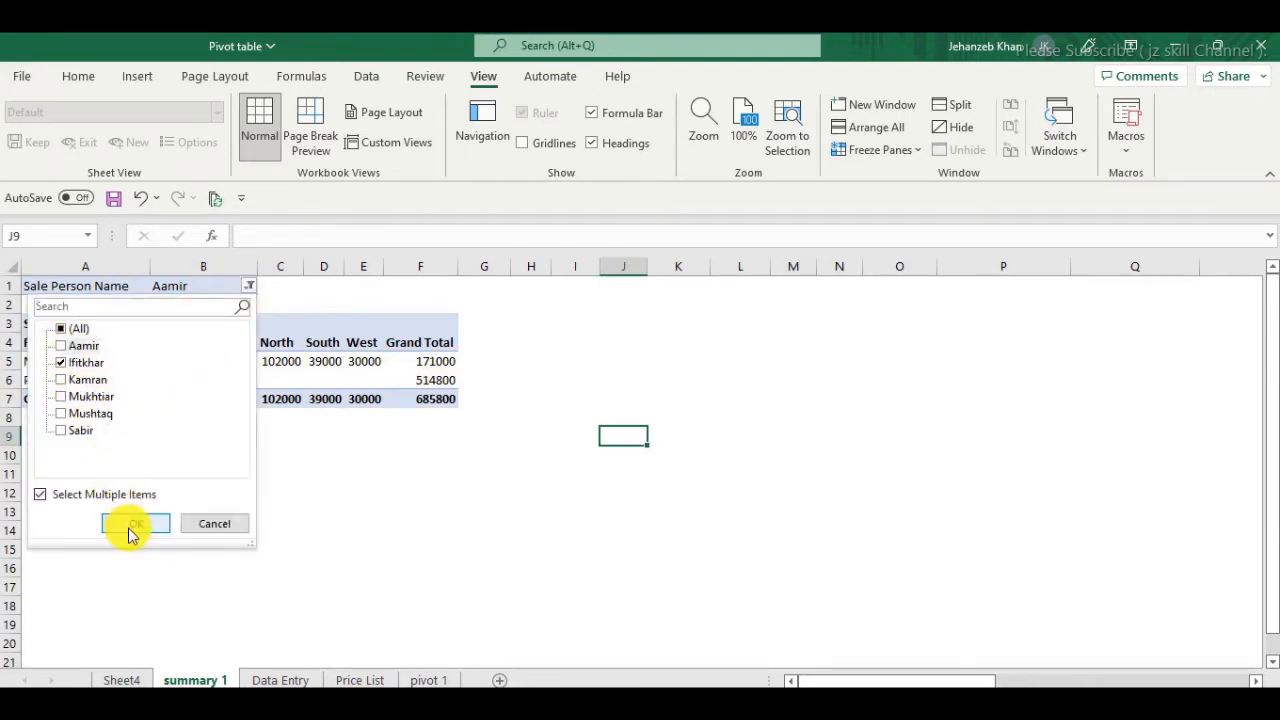
pyautogui.click(136, 523)
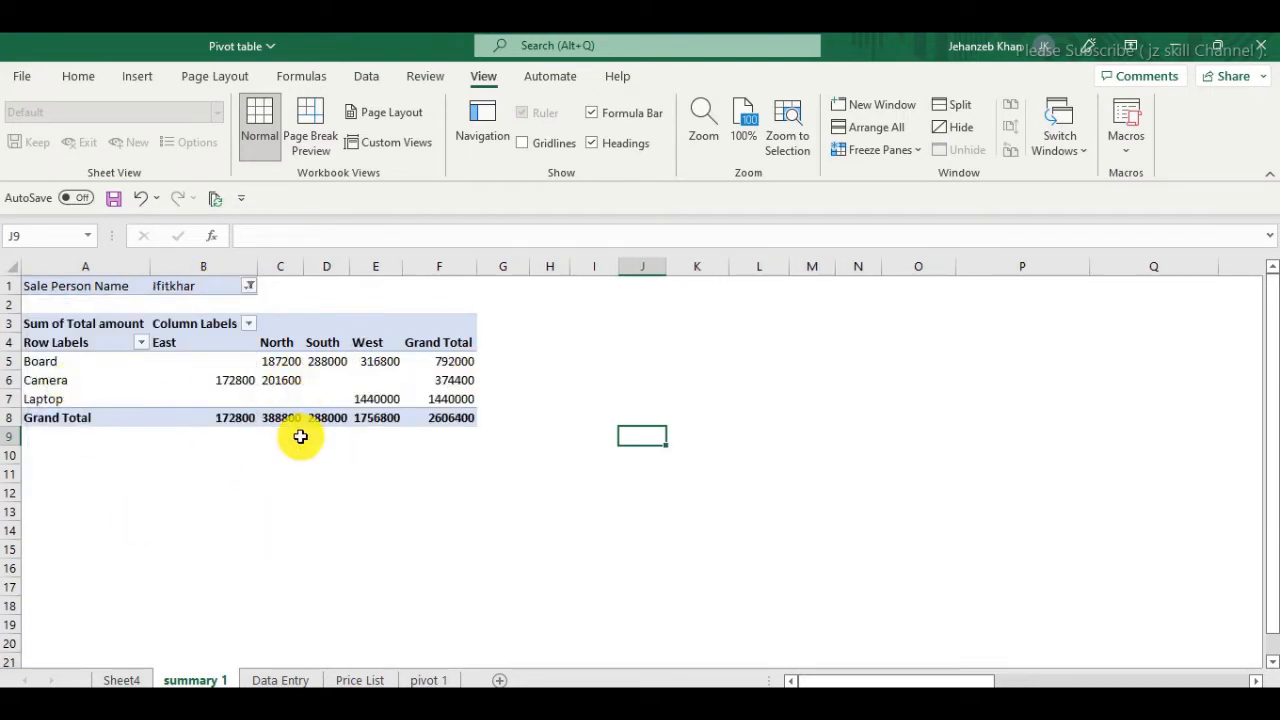
pyautogui.click(249, 287)
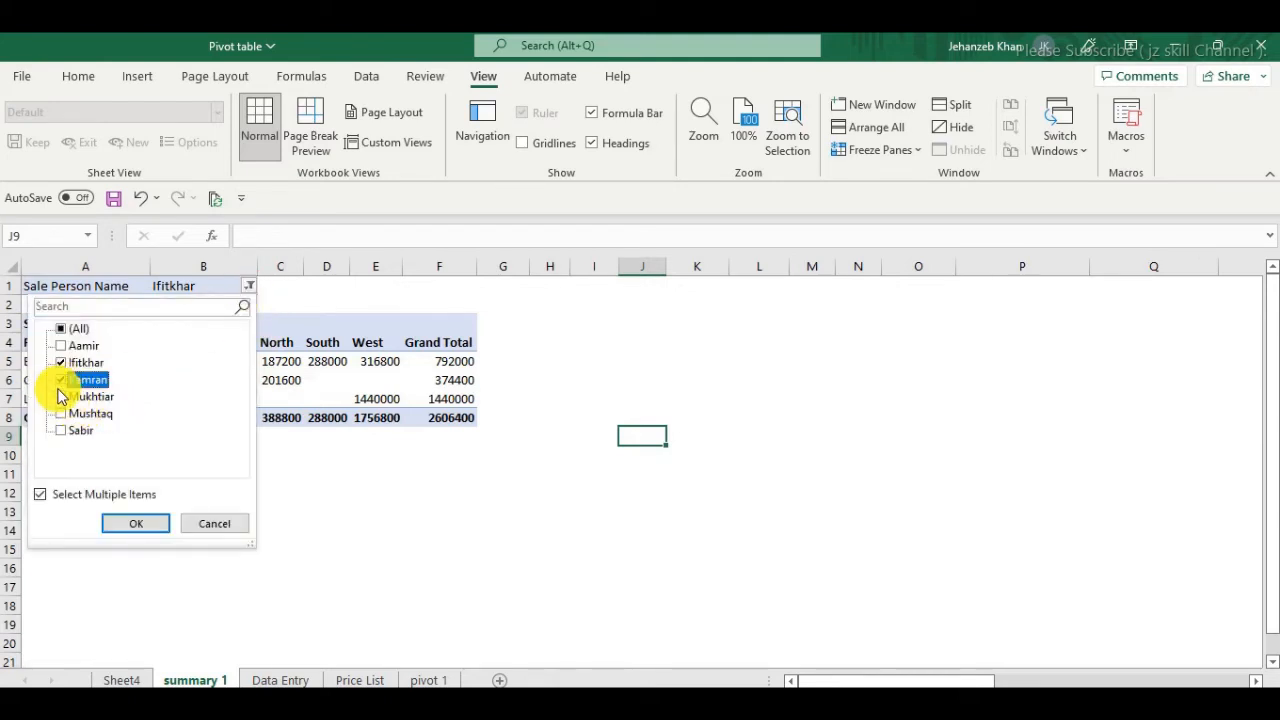
pyautogui.click(136, 523)
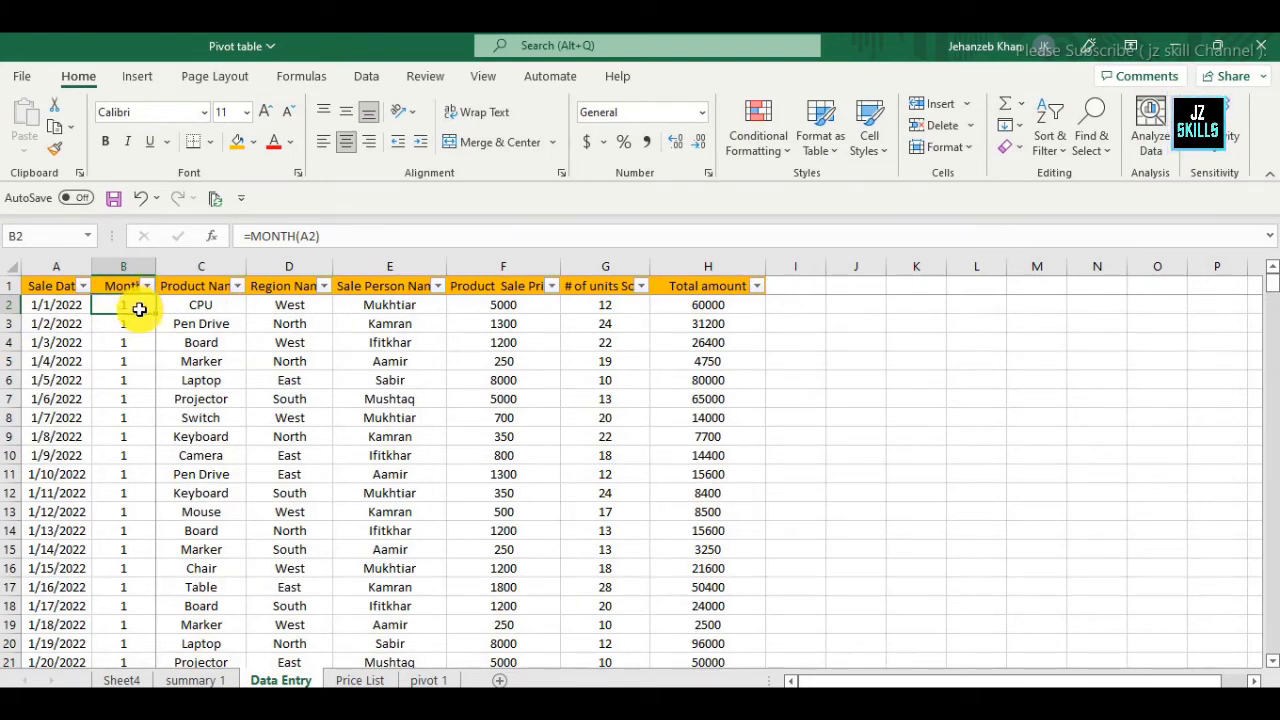
# Inspect the MONTH formula in cell B2 of the Data Entry sheet and return to the summary 1 sheet
pyautogui.click(277, 235)
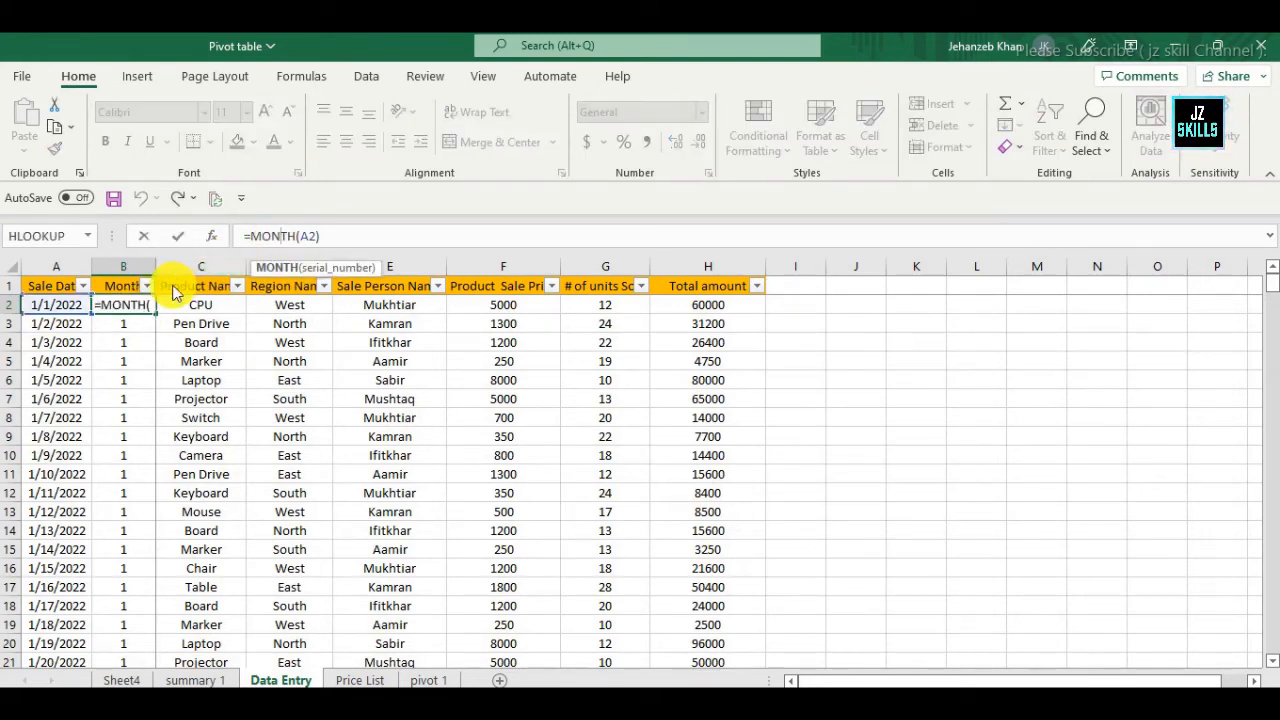
pyautogui.press('Return')
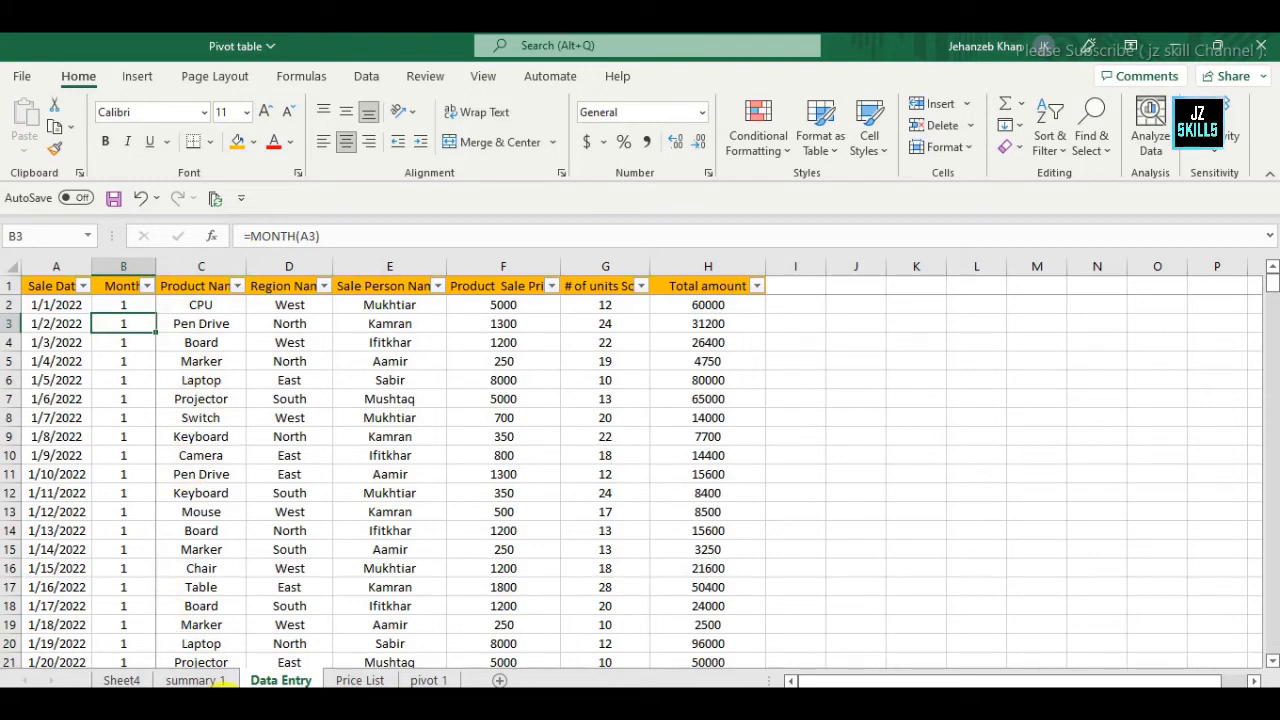
pyautogui.click(222, 680)
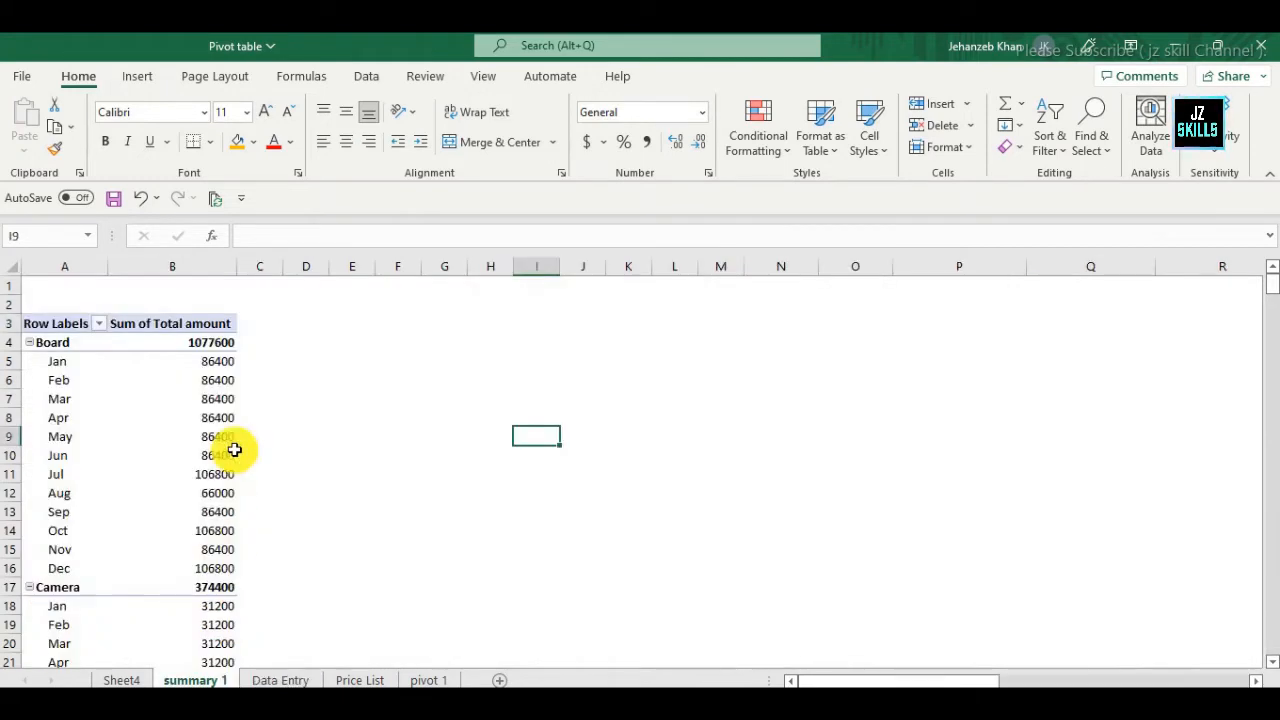
# Enlarge the PivotTable's field areas section and move Months from the rows to the columns
pyautogui.click(89, 380)
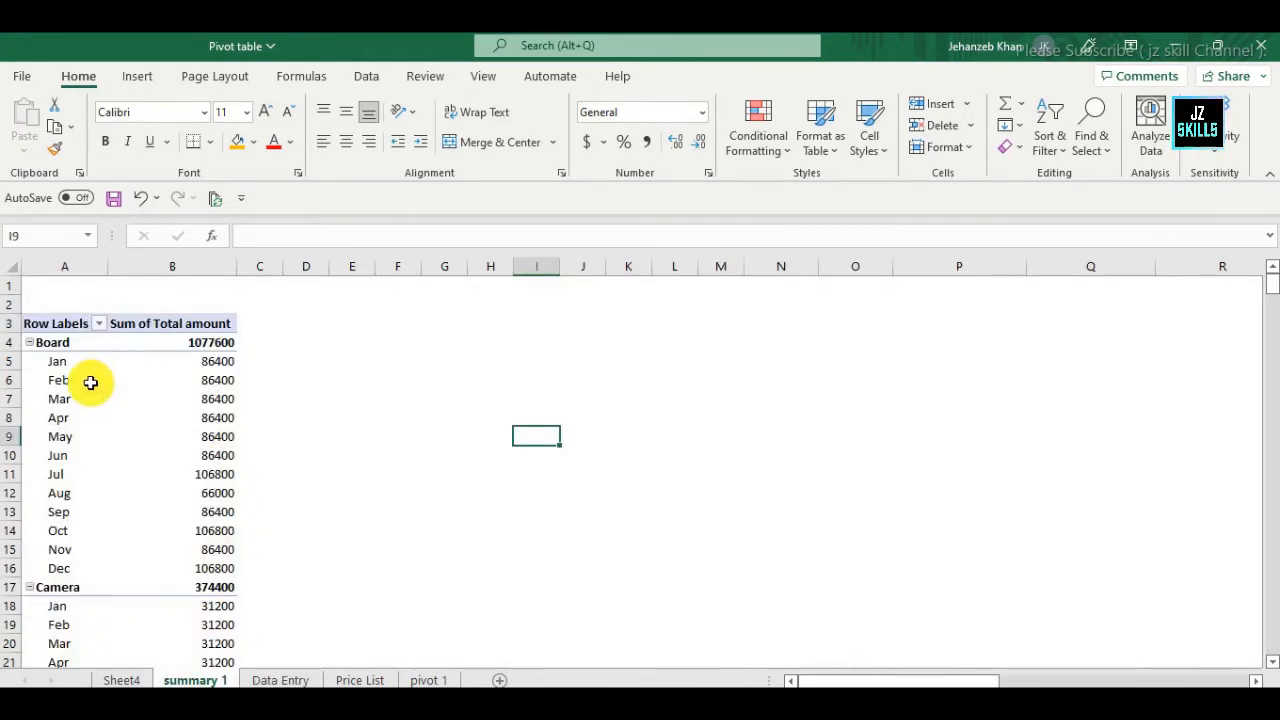
pyautogui.scroll(-1, 1150, 450)
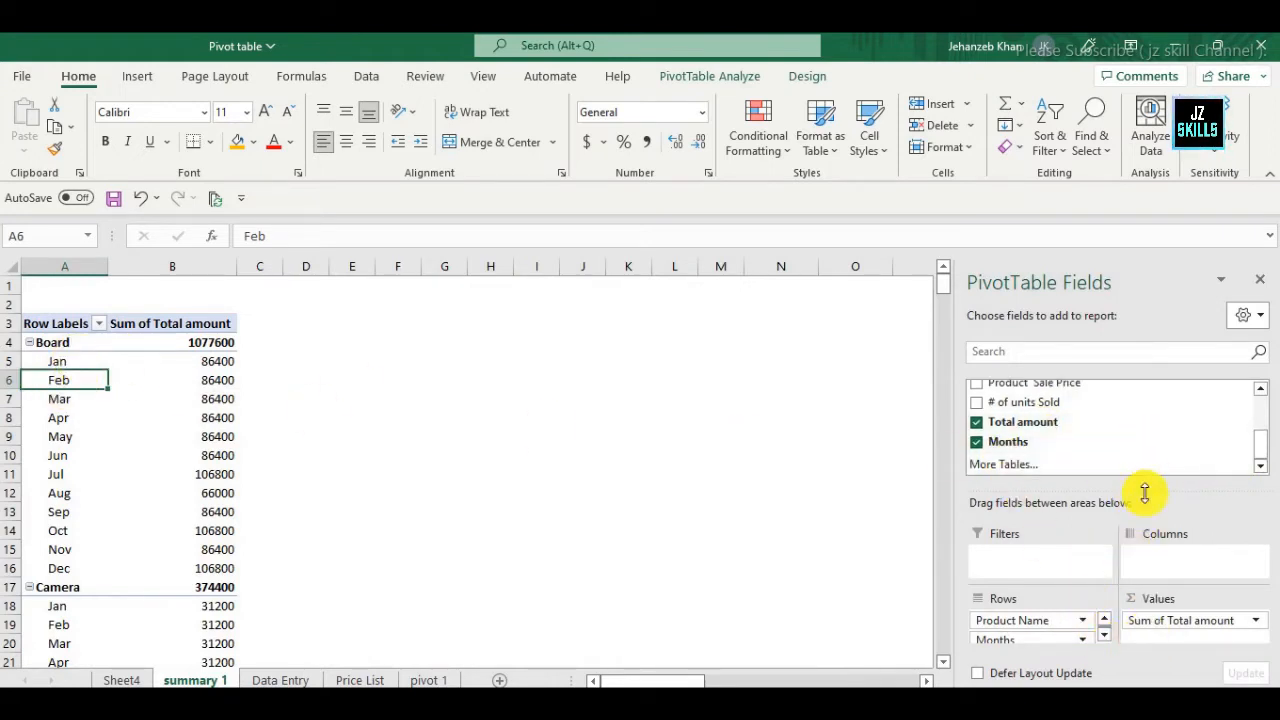
pyautogui.moveTo(1145, 490); pyautogui.dragTo(1137, 447)
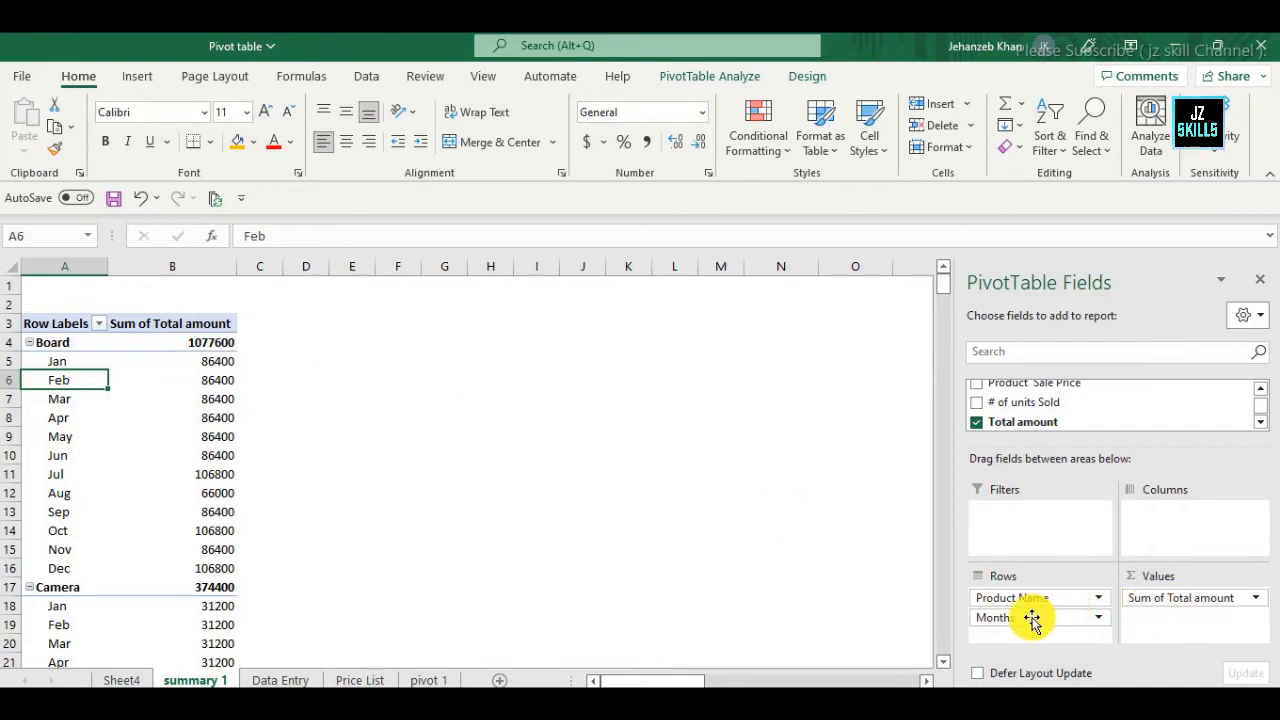
pyautogui.moveTo(1031, 617); pyautogui.dragTo(1180, 525)
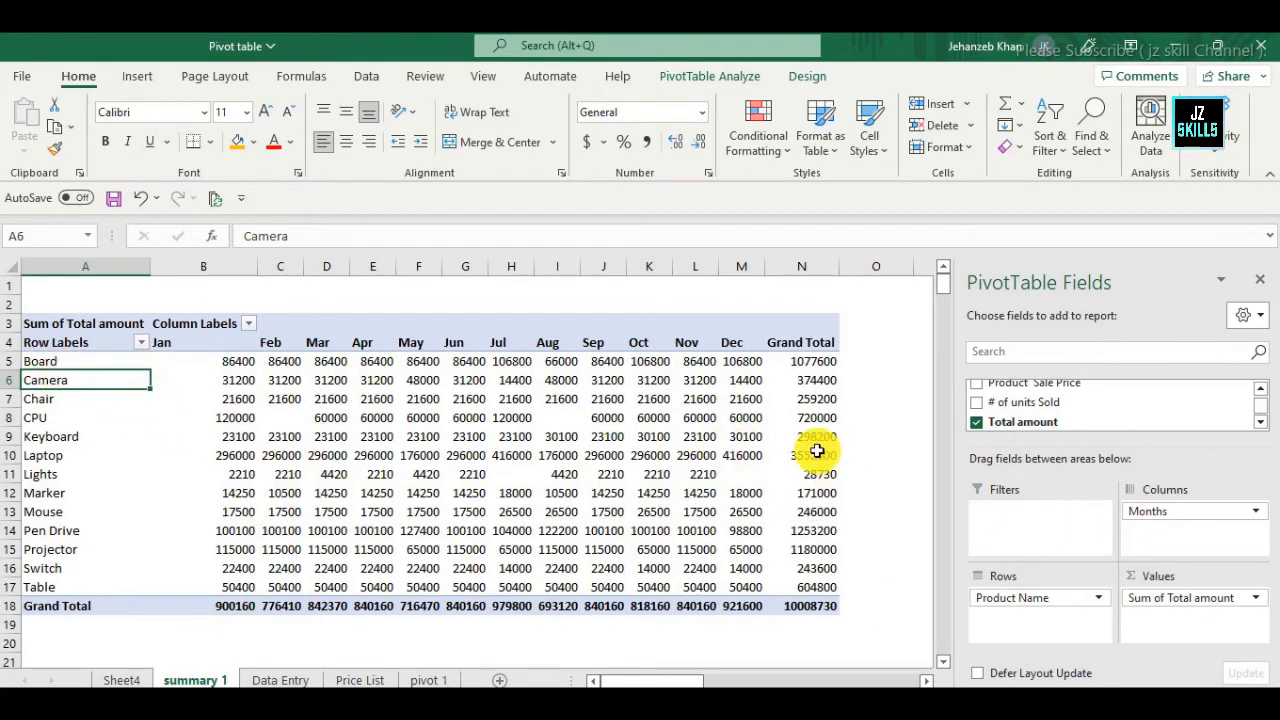
# Replace Product Name with Region Name in the PivotTable's rows, keeping Months as columns
pyautogui.moveTo(1058, 597); pyautogui.dragTo(1120, 408)
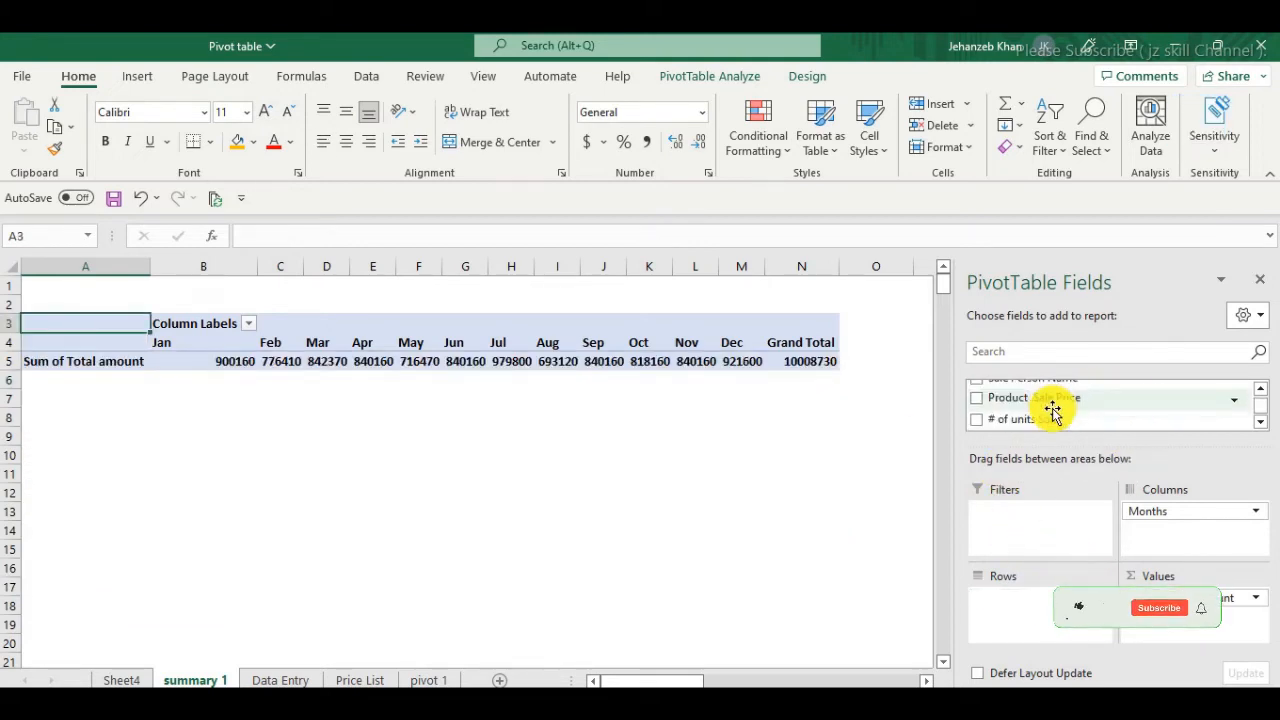
pyautogui.scroll(1, 1053, 410)
pyautogui.scroll(2, 1056, 405)
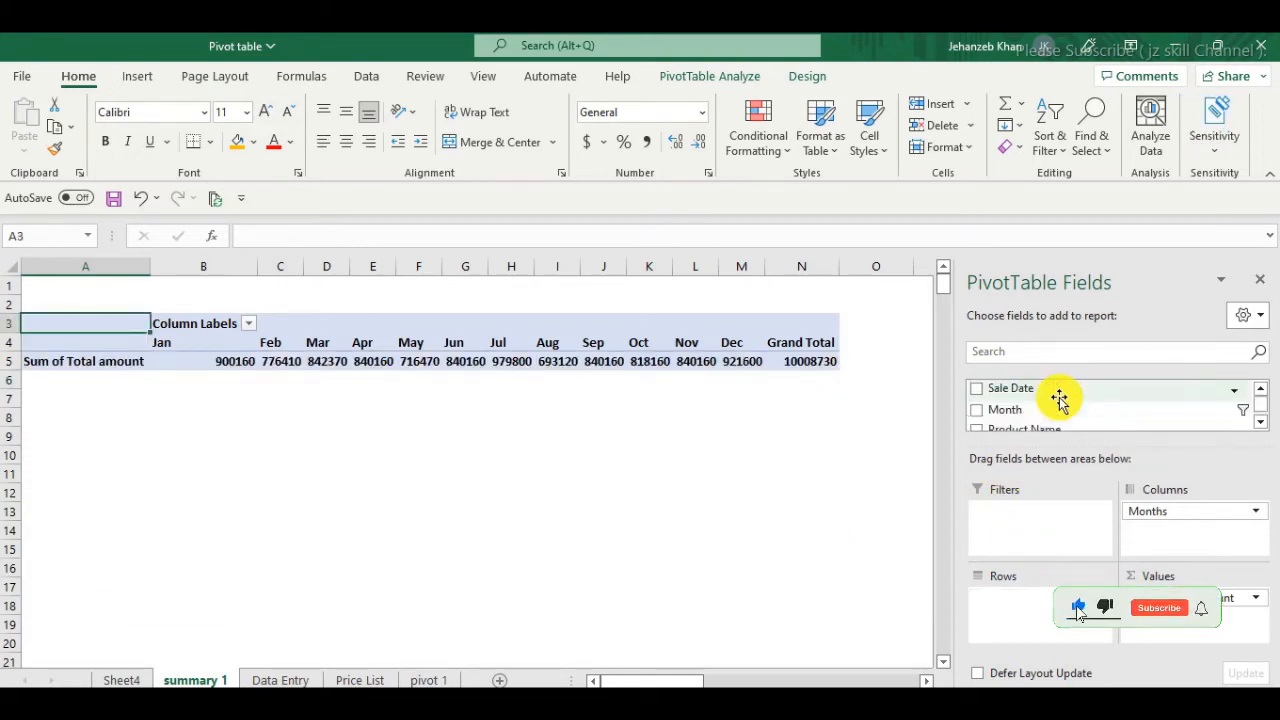
pyautogui.scroll(-1, 1046, 410)
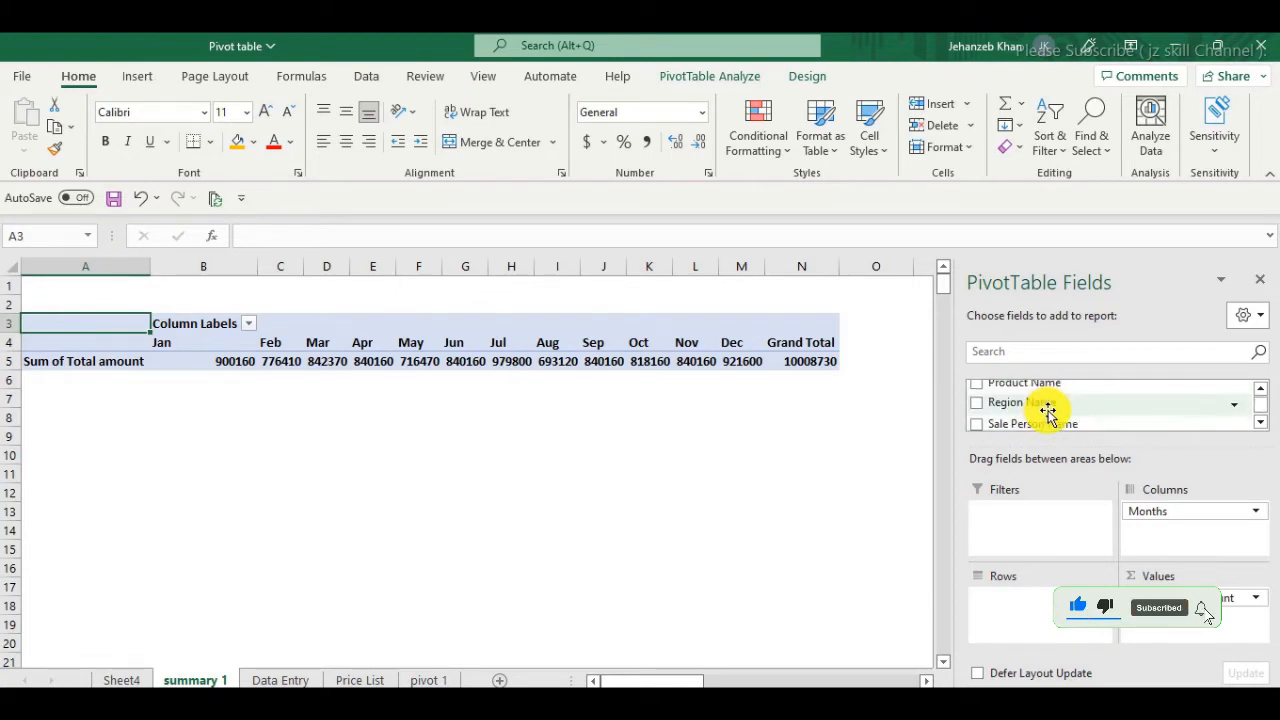
pyautogui.moveTo(1055, 405); pyautogui.dragTo(1030, 608)
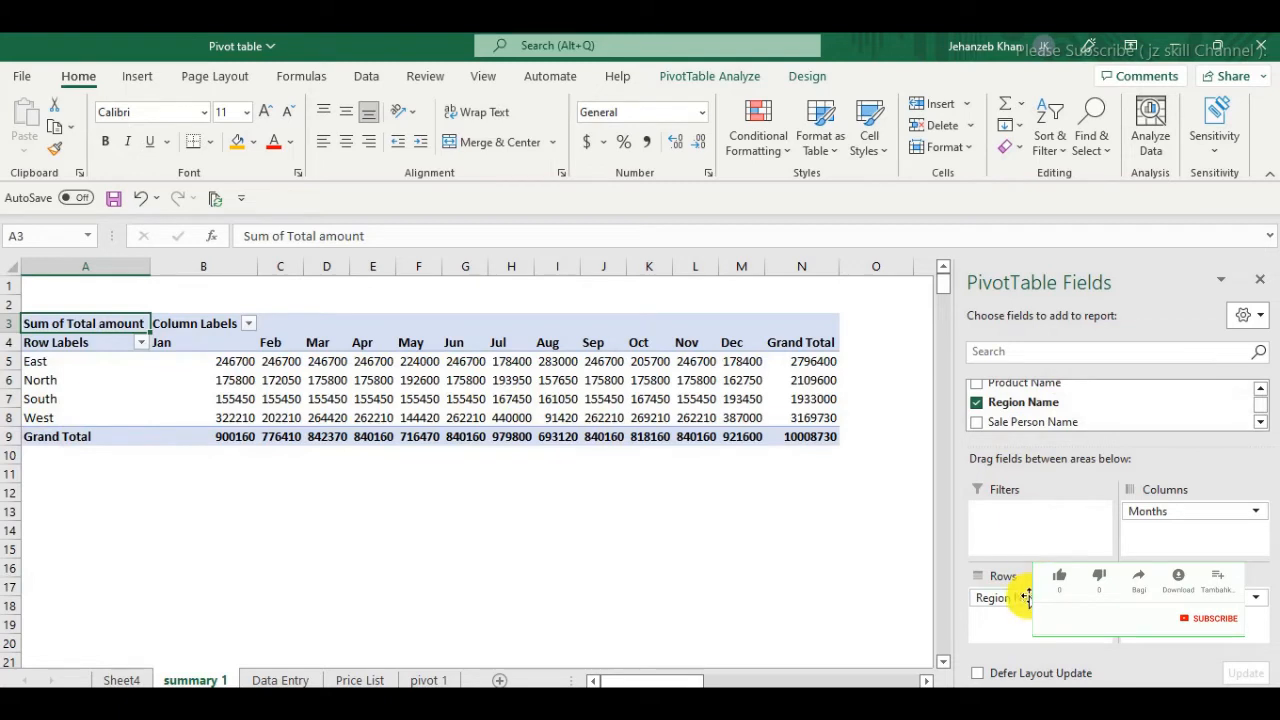
# Remove Region Name from the PivotTable's rows
pyautogui.moveTo(1018, 596); pyautogui.dragTo(1118, 403)
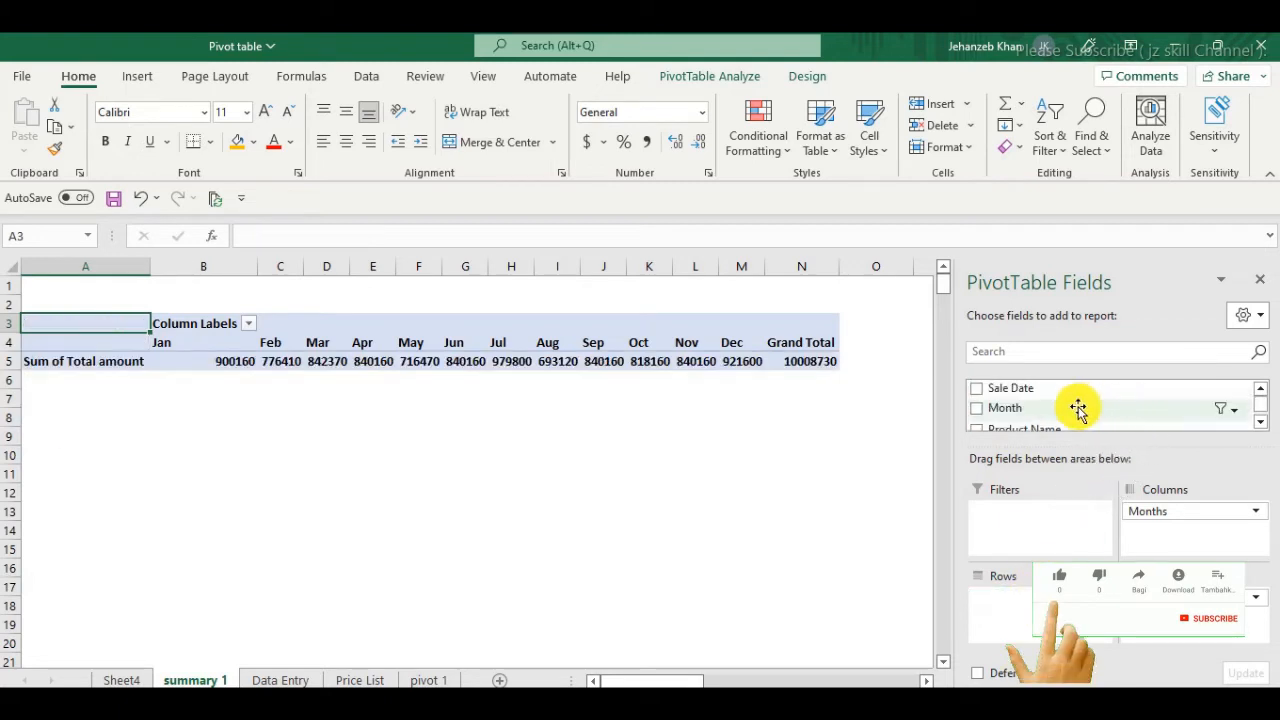
pyautogui.scroll(2, 1077, 407)
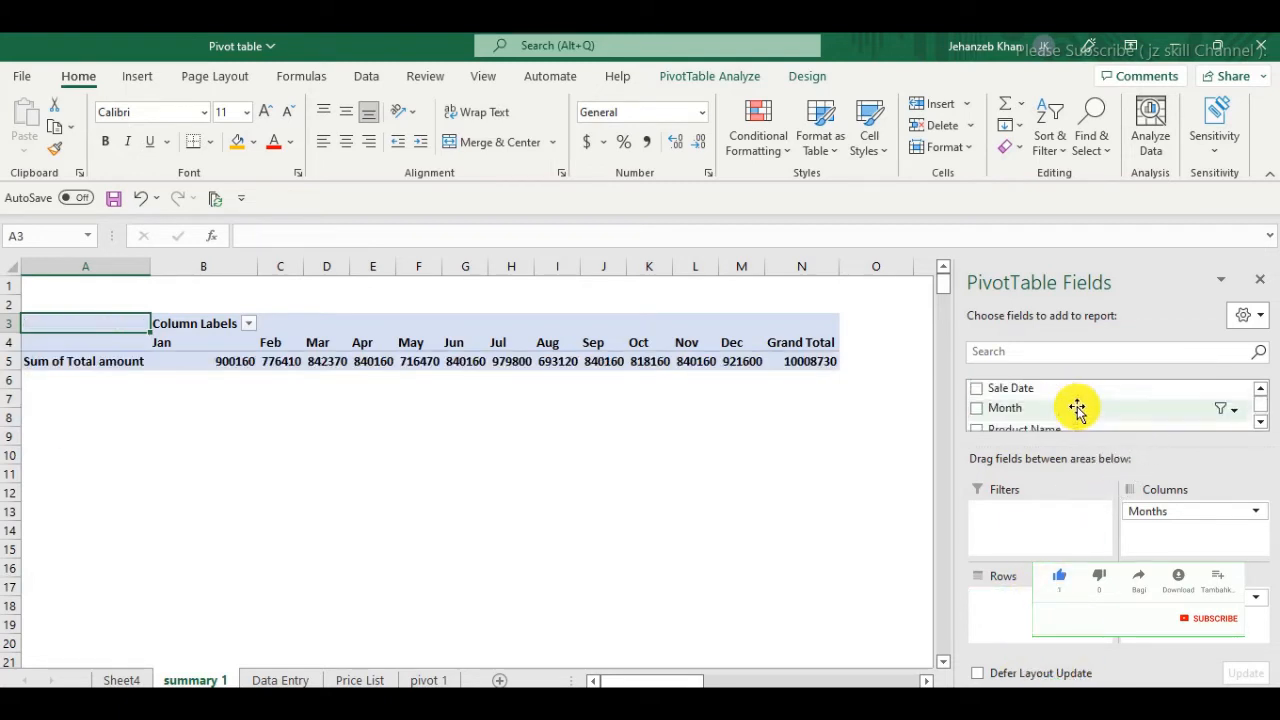
# Search the pivot fields for "SA", add Sale Person Name to the rows, and remove Months from the columns
pyautogui.click(1035, 352)
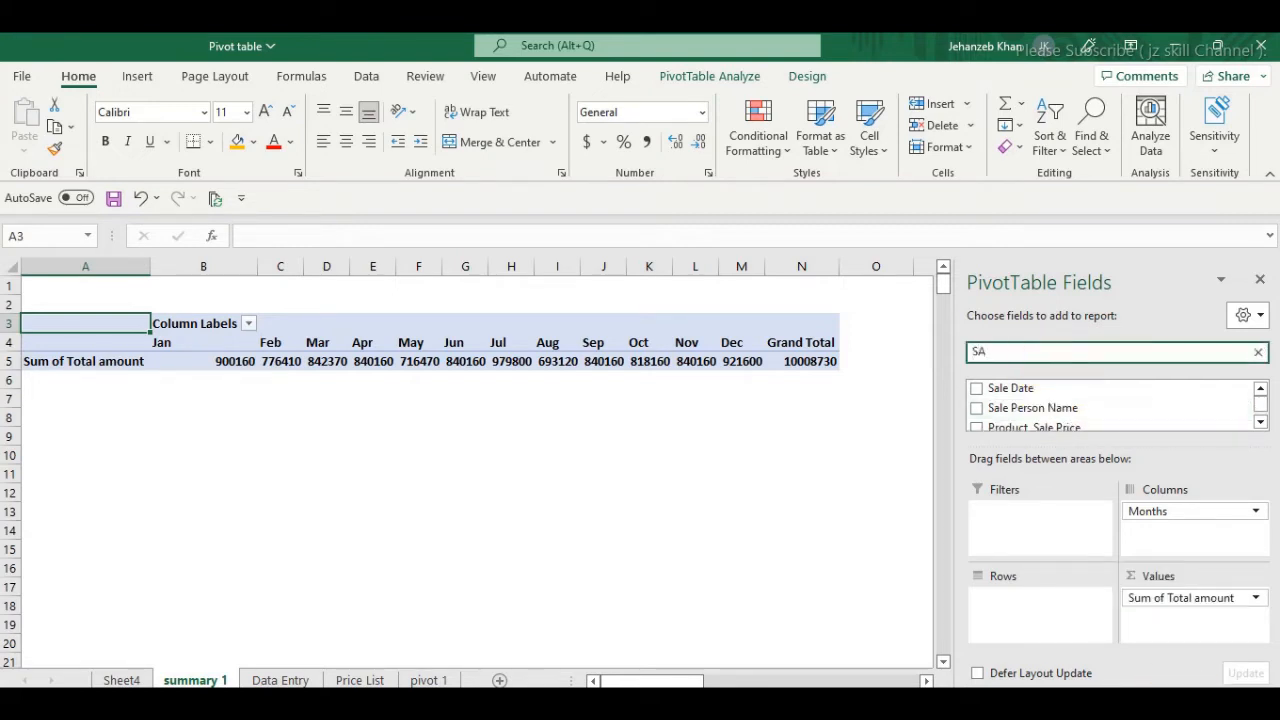
pyautogui.moveTo(1071, 409); pyautogui.dragTo(1043, 622)
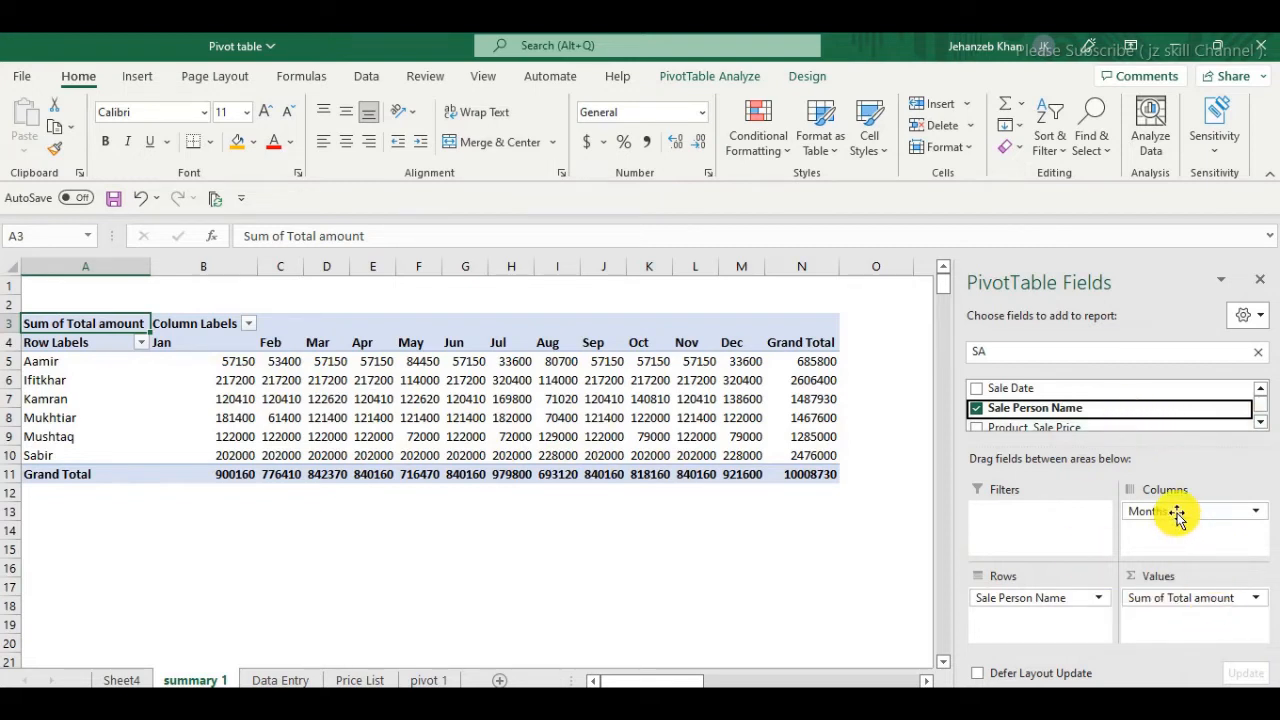
pyautogui.moveTo(1176, 514); pyautogui.dragTo(1070, 415)
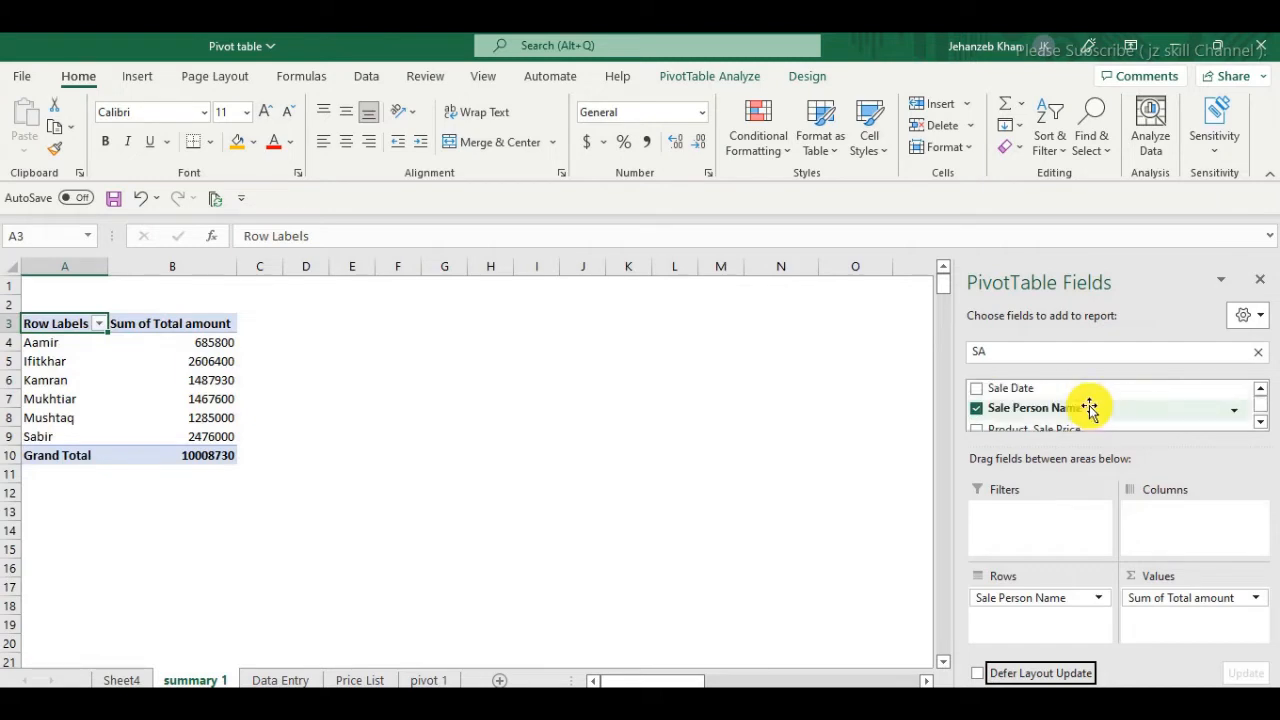
# Clear the field search and add Region Name to the pivot table's columns
pyautogui.moveTo(988, 353); pyautogui.dragTo(912, 341)
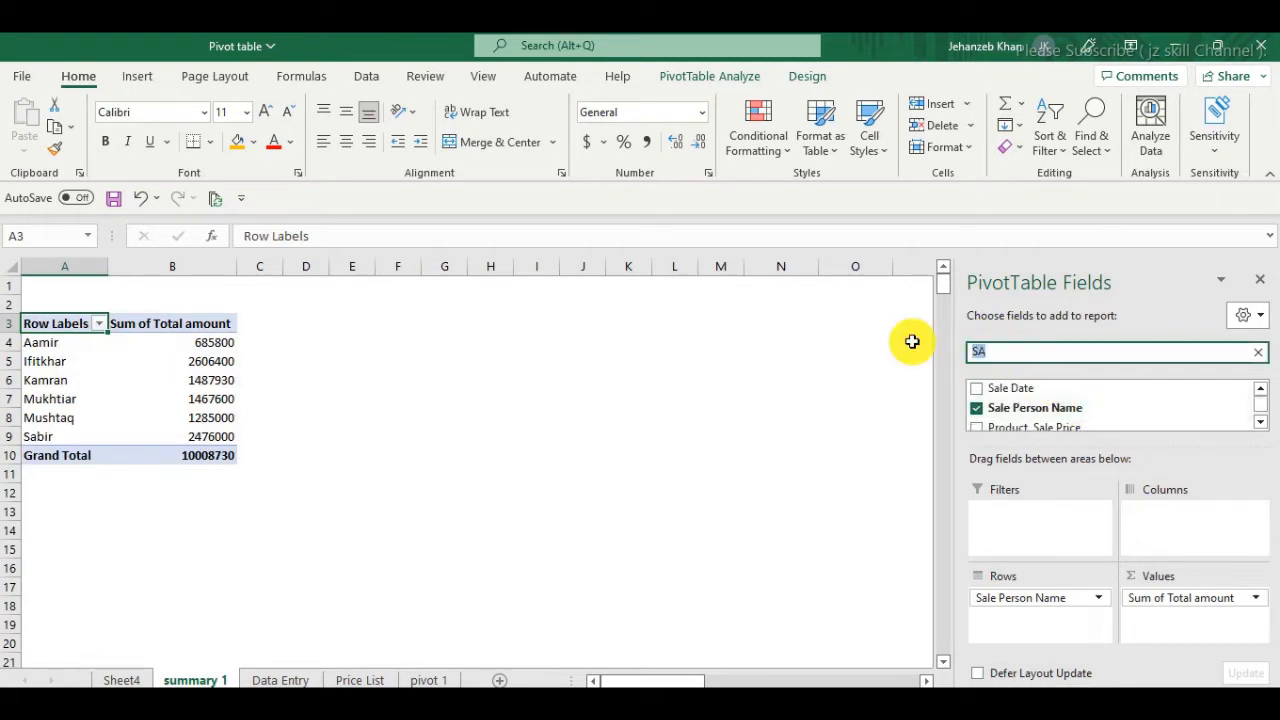
pyautogui.press('BackSpace')
pyautogui.scroll(-2, 1108, 395)
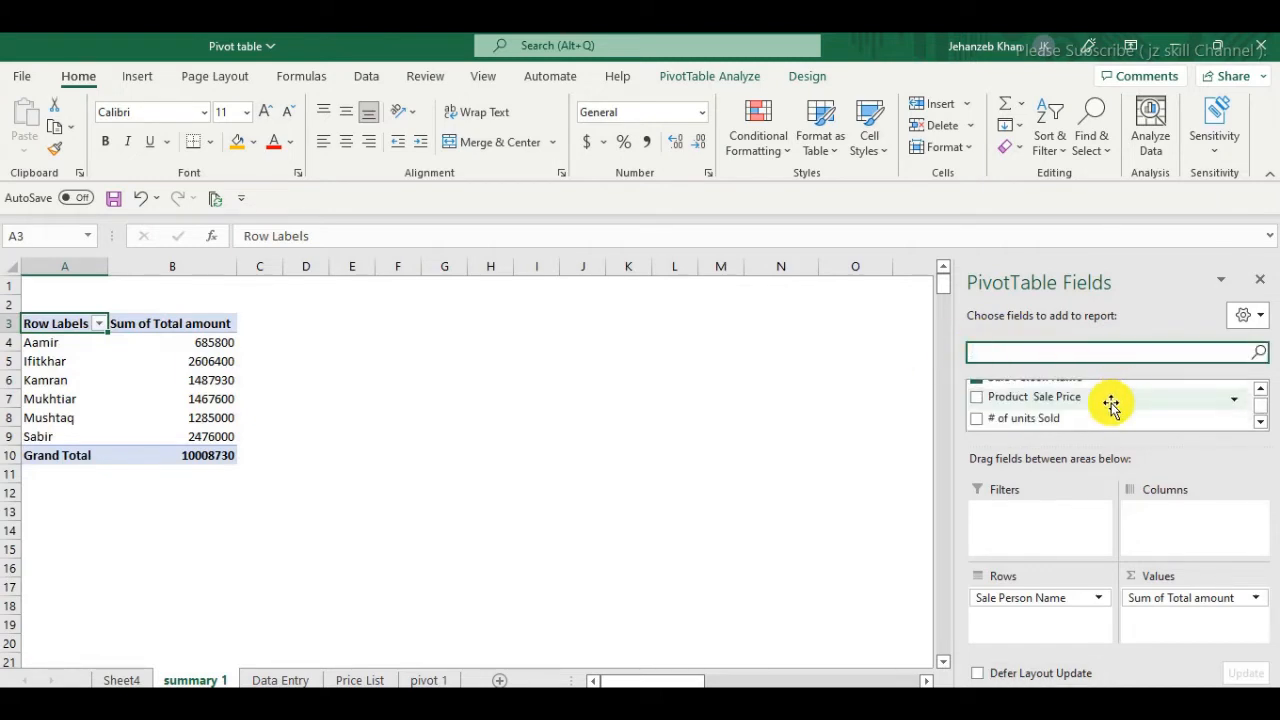
pyautogui.scroll(2, 1111, 403)
pyautogui.moveTo(1094, 404); pyautogui.dragTo(1199, 531)
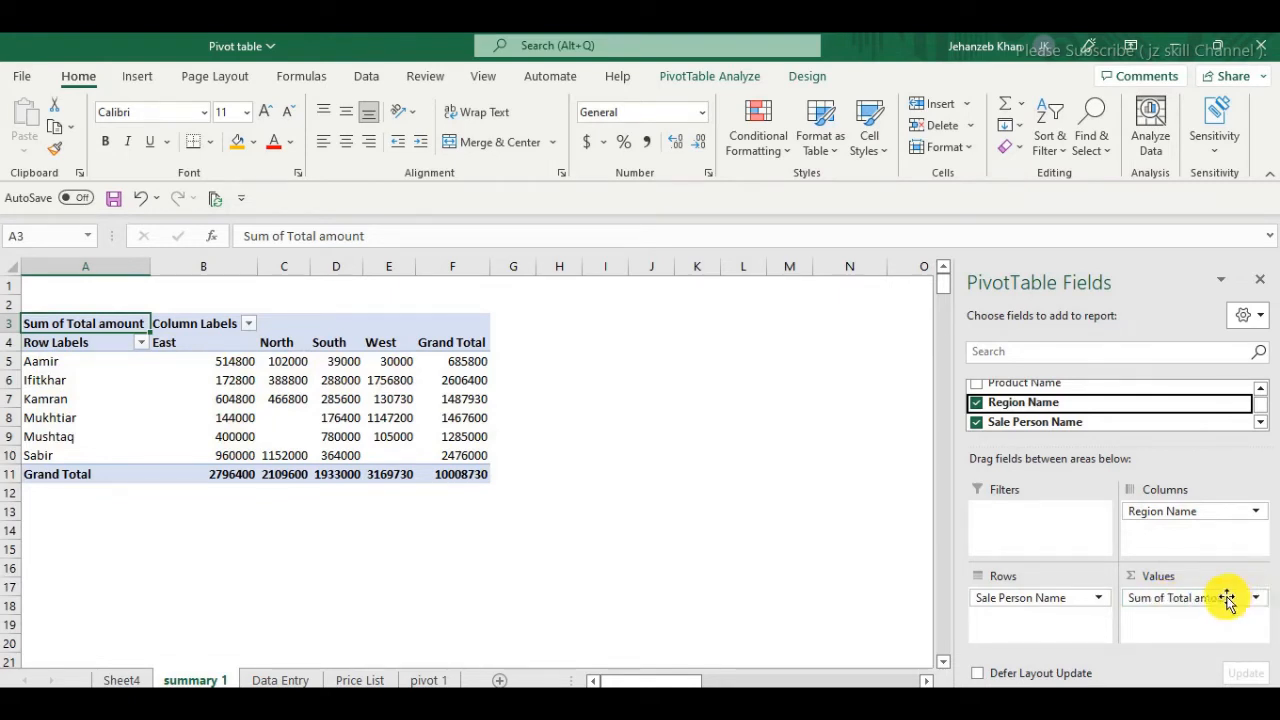
# Remove Sum of Total amount from the pivot table's values
pyautogui.moveTo(1226, 598); pyautogui.dragTo(1102, 408)
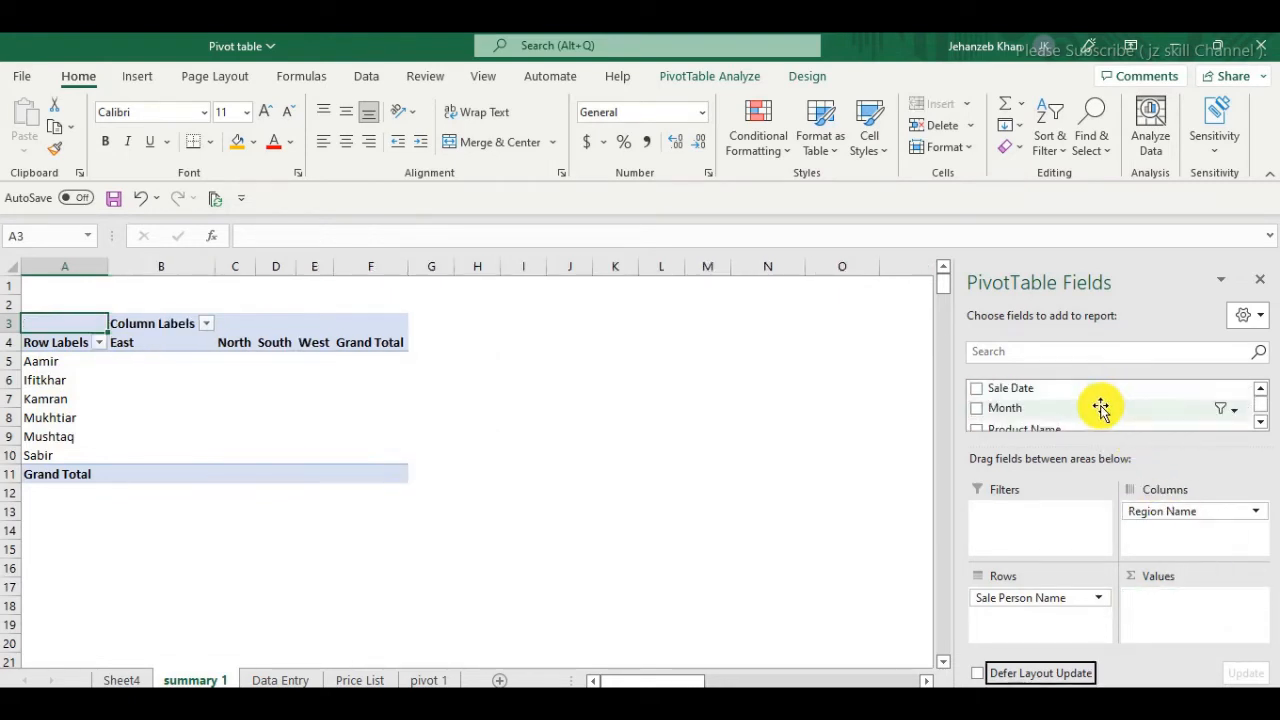
pyautogui.scroll(-2, 1100, 409)
pyautogui.scroll(2, 1100, 409)
pyautogui.scroll(-2, 1010, 408)
pyautogui.scroll(2, 1090, 408)
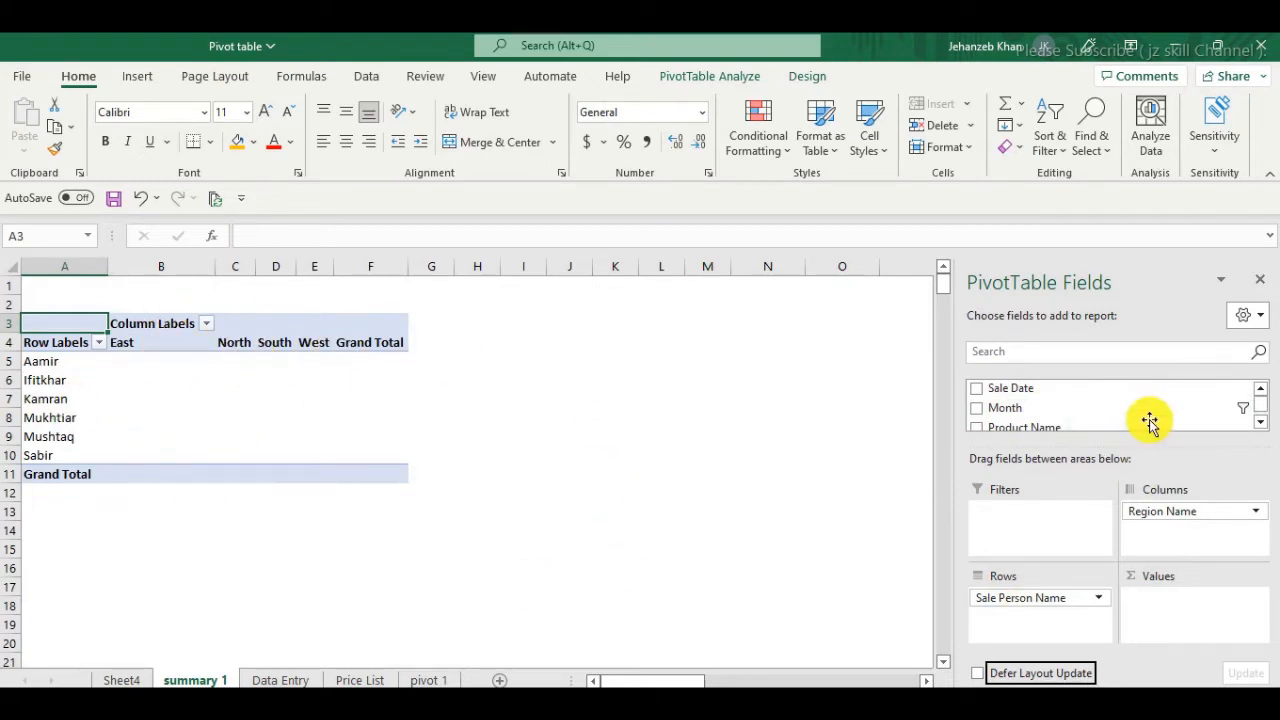
# Try Month as a report filter with all items selected, and take the field out of the pivot table
pyautogui.moveTo(1049, 402); pyautogui.dragTo(1050, 533)
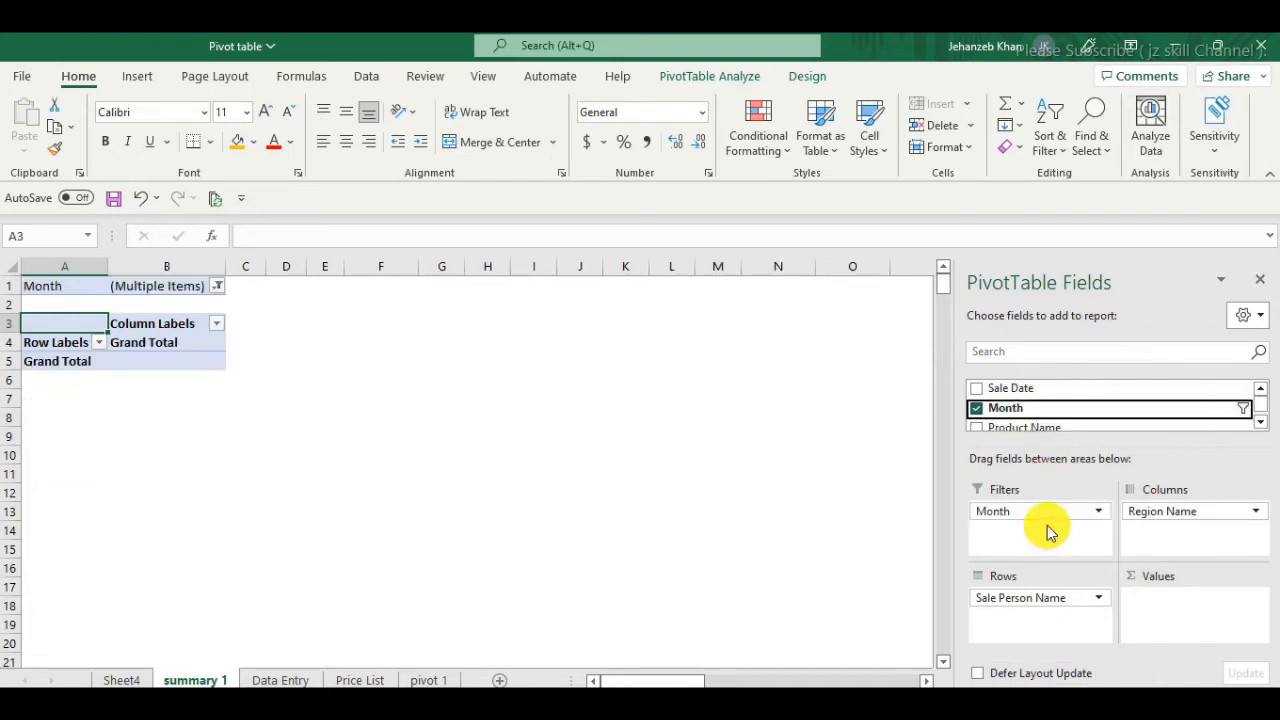
pyautogui.click(217, 286)
pyautogui.click(31, 329)
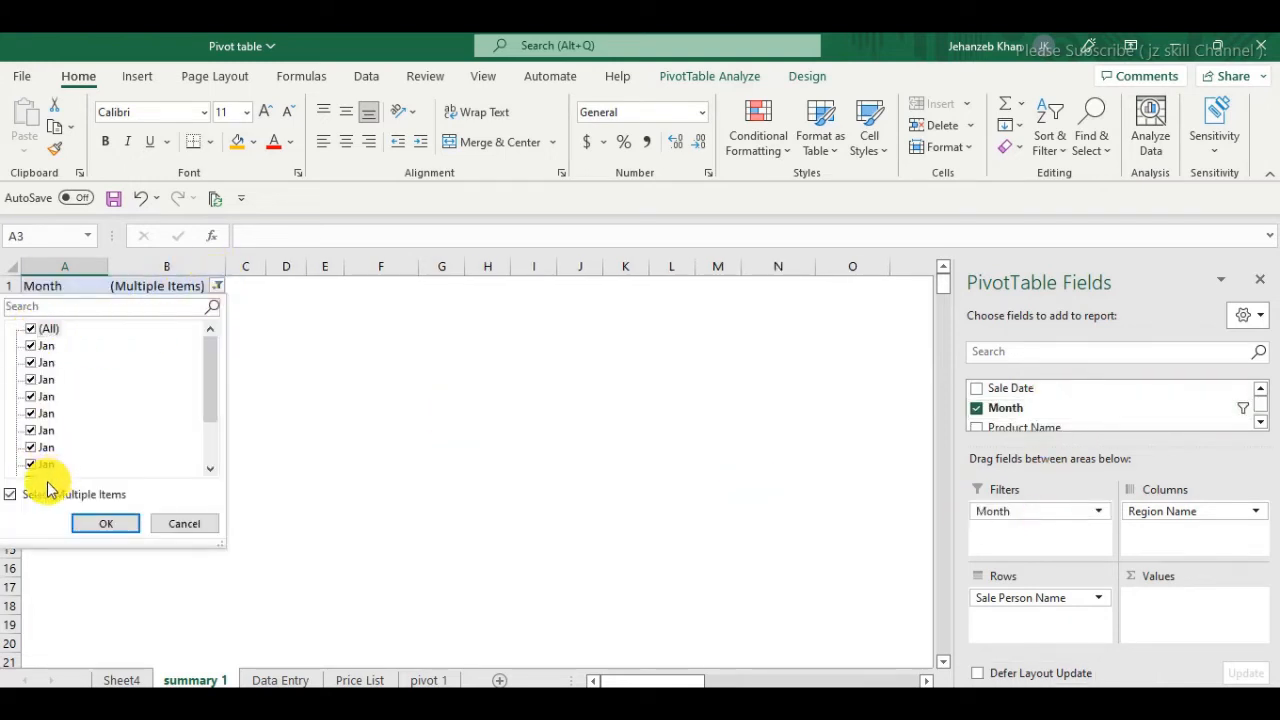
pyautogui.click(102, 523)
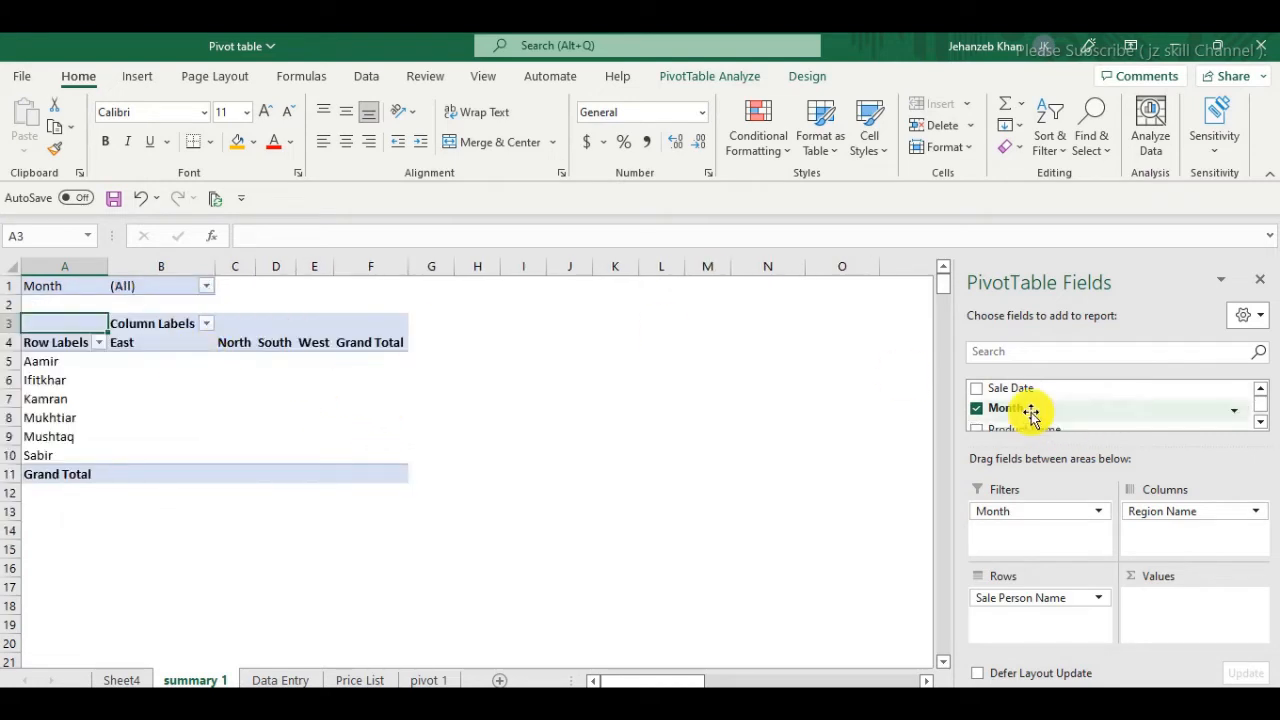
pyautogui.click(977, 408)
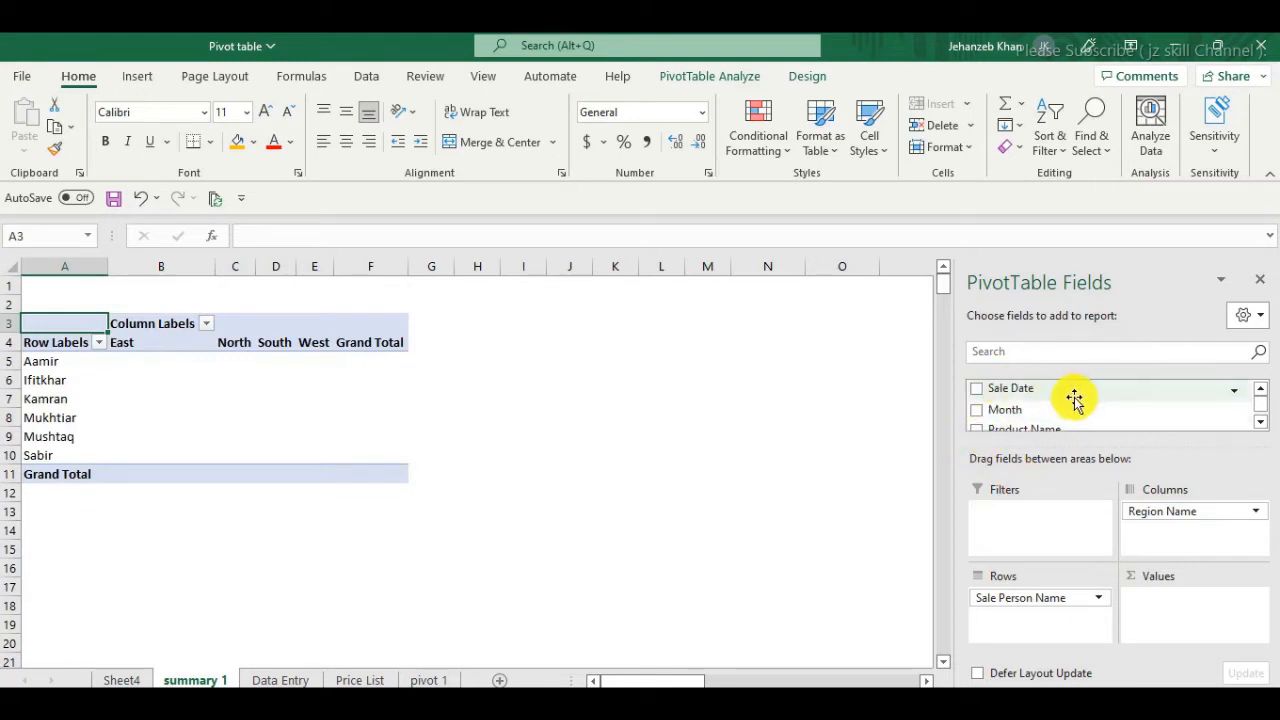
# Add Sale Person Name to the values as a count and select the counts by salesperson and region
pyautogui.scroll(-1, 1073, 400)
pyautogui.scroll(-1, 1088, 412)
pyautogui.scroll(1, 1092, 414)
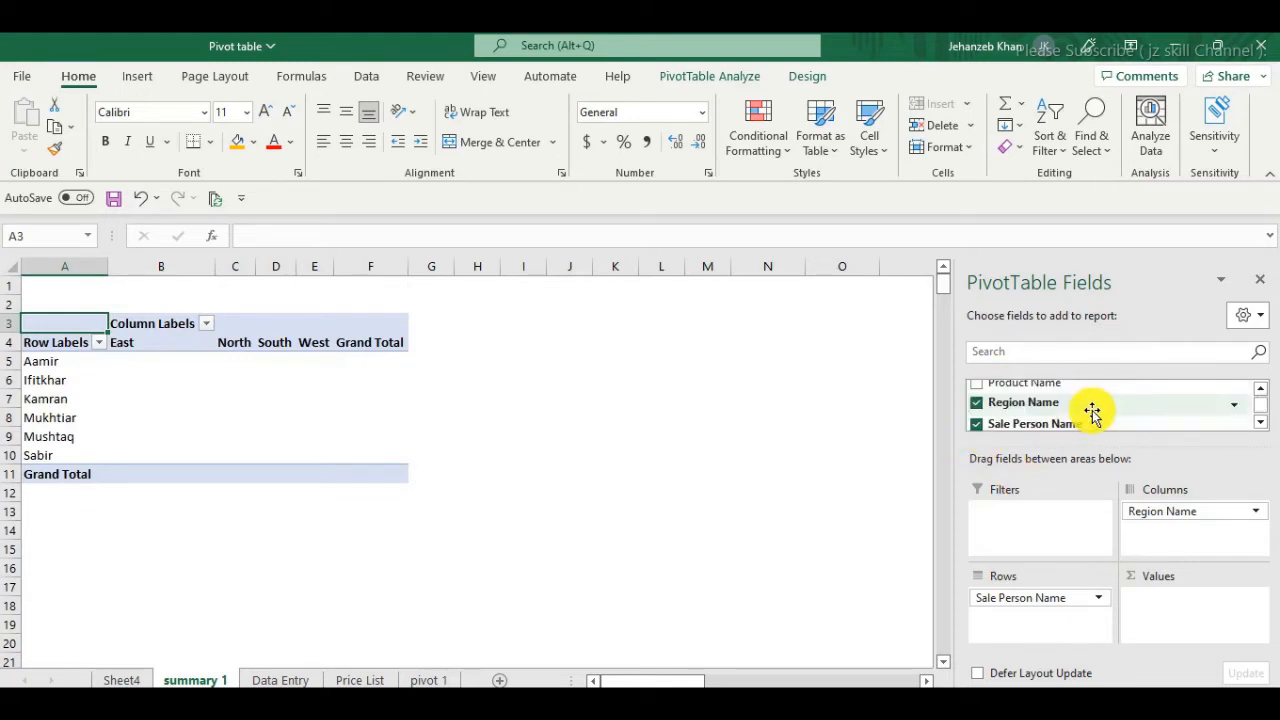
pyautogui.moveTo(1088, 429); pyautogui.dragTo(1213, 620)
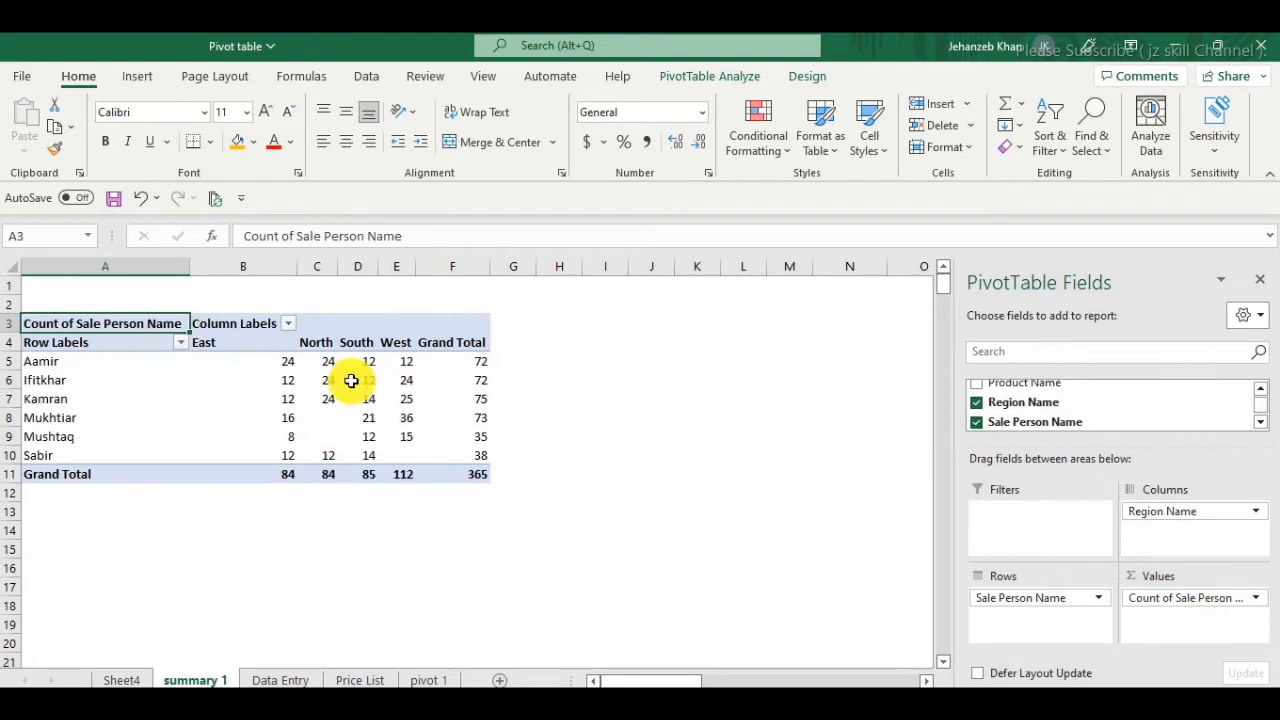
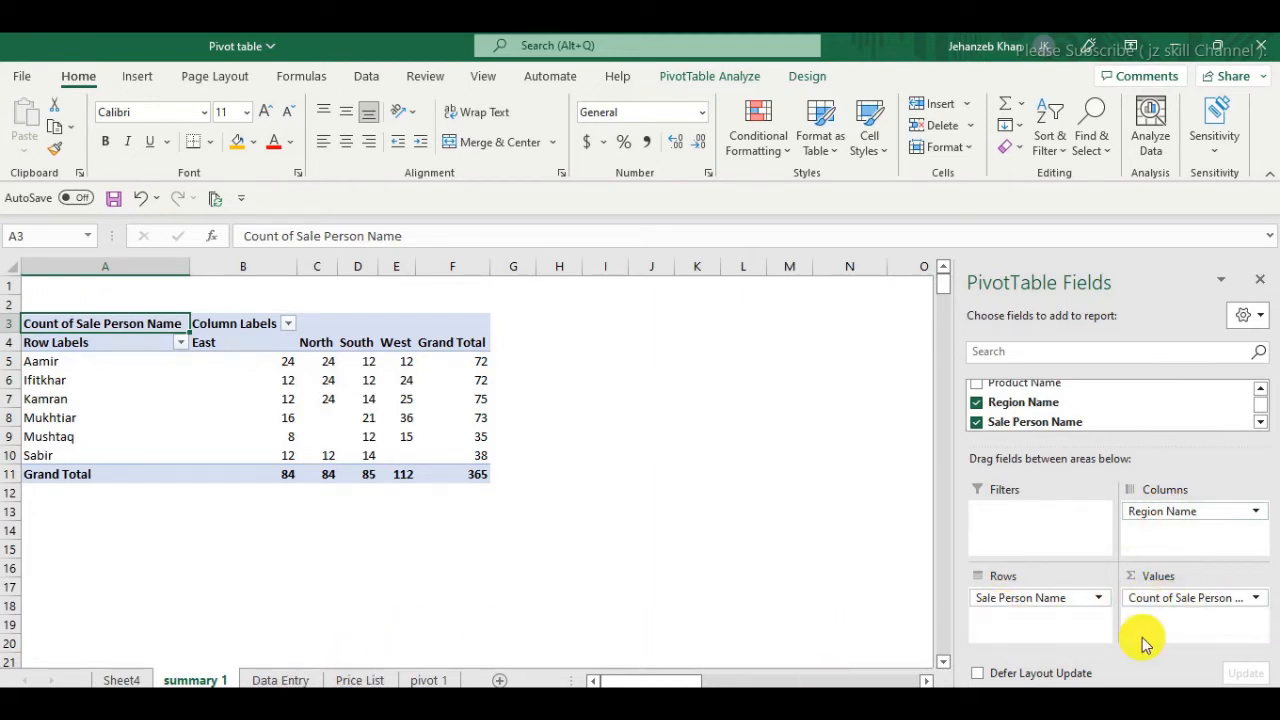
pyautogui.moveTo(247, 362); pyautogui.dragTo(420, 455)
pyautogui.click(263, 363)
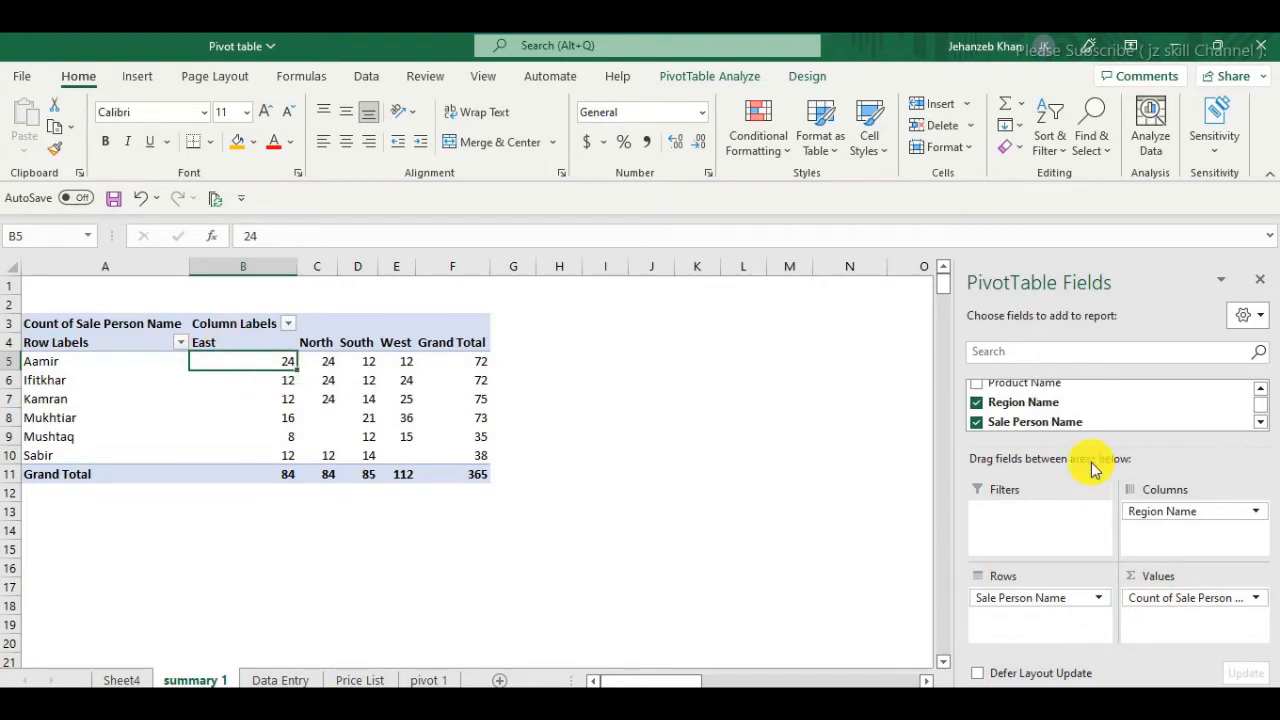
# Try Month as a second row field under Sale Person Name and remove it
pyautogui.scroll(2, 1093, 415)
pyautogui.moveTo(1093, 415); pyautogui.dragTo(1055, 616)
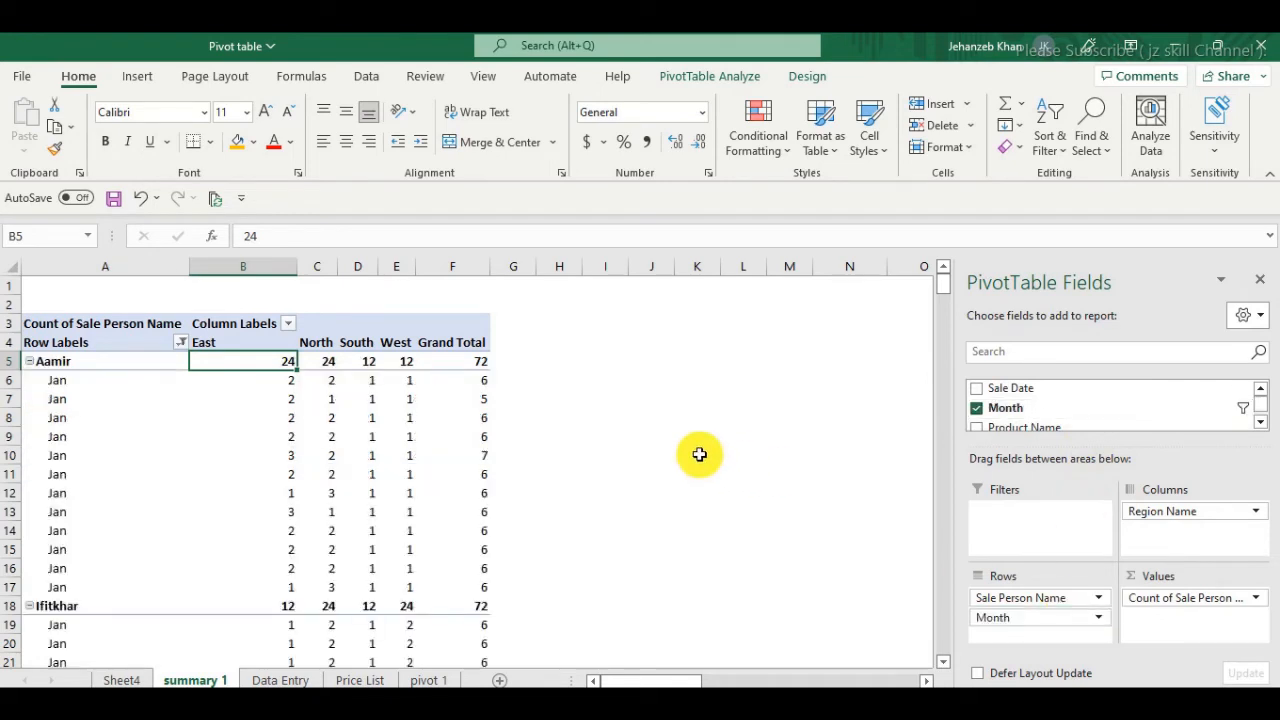
pyautogui.click(1104, 620)
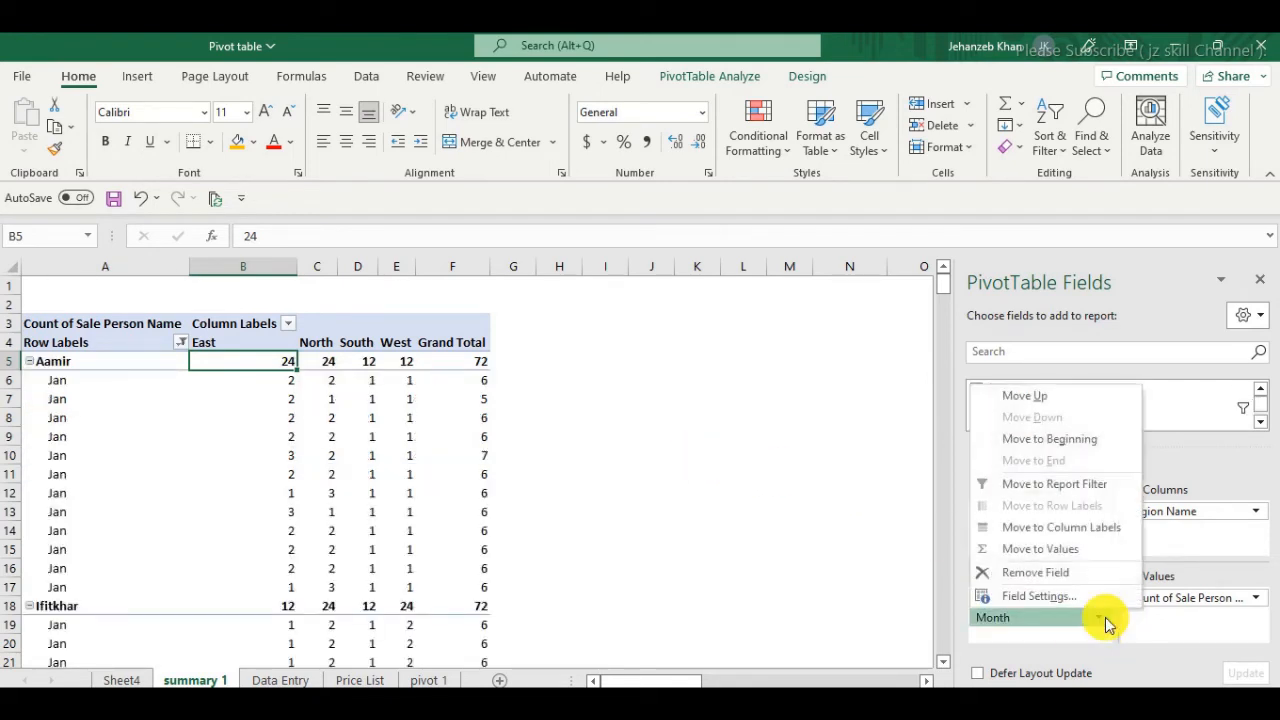
pyautogui.click(1104, 618)
pyautogui.moveTo(1057, 620); pyautogui.dragTo(1050, 405)
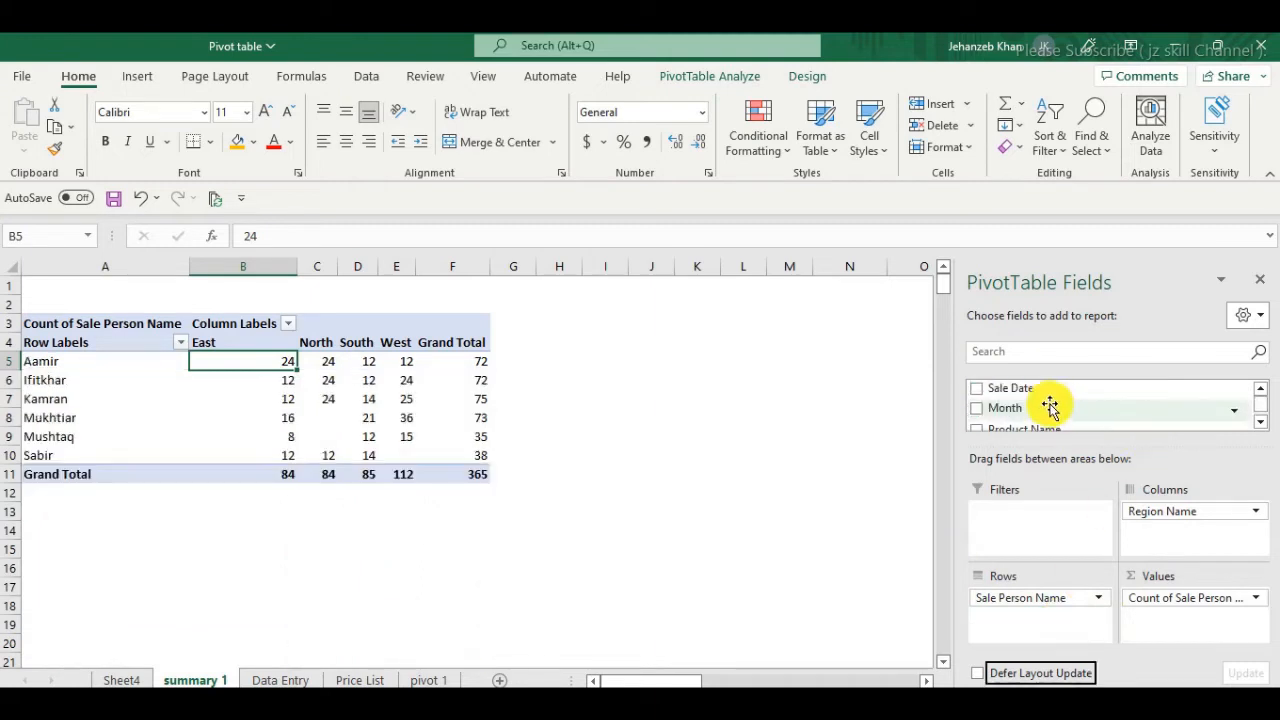
# Add Sale Date to the pivot table and move its Months grouping from the rows to the columns
pyautogui.click(979, 392)
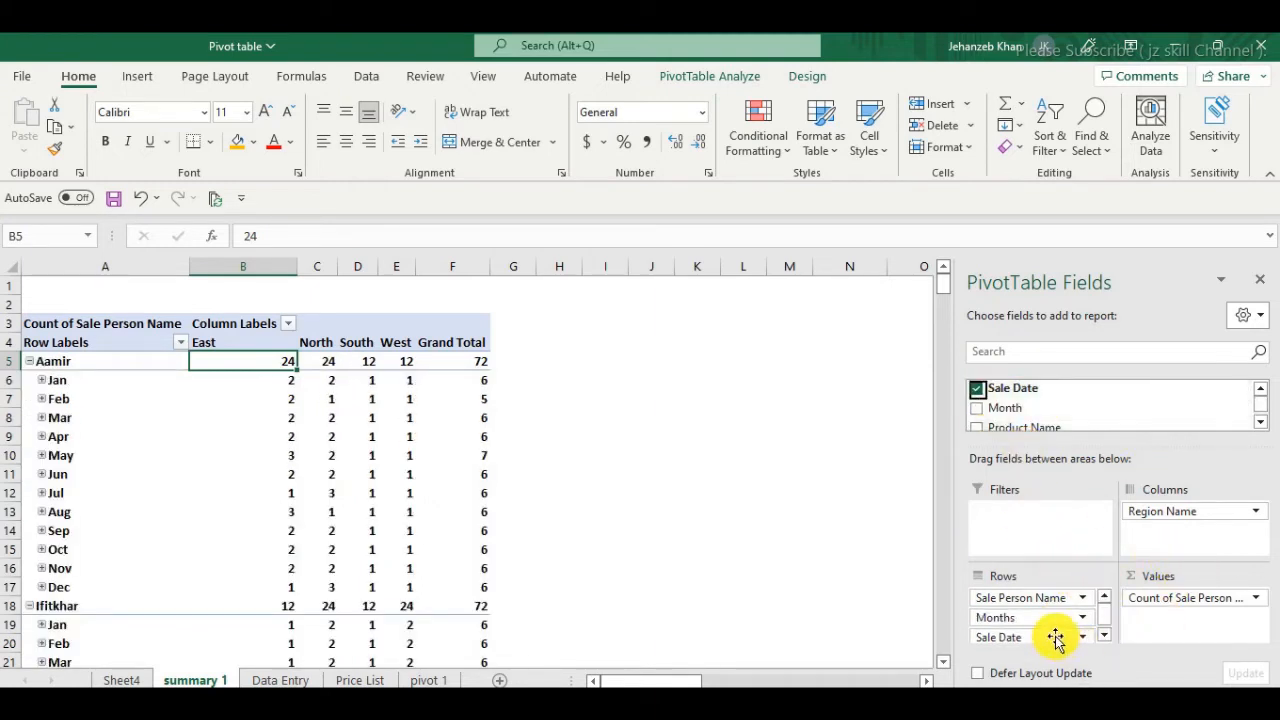
pyautogui.scroll(-1, 1054, 629)
pyautogui.moveTo(1054, 615); pyautogui.dragTo(1197, 553)
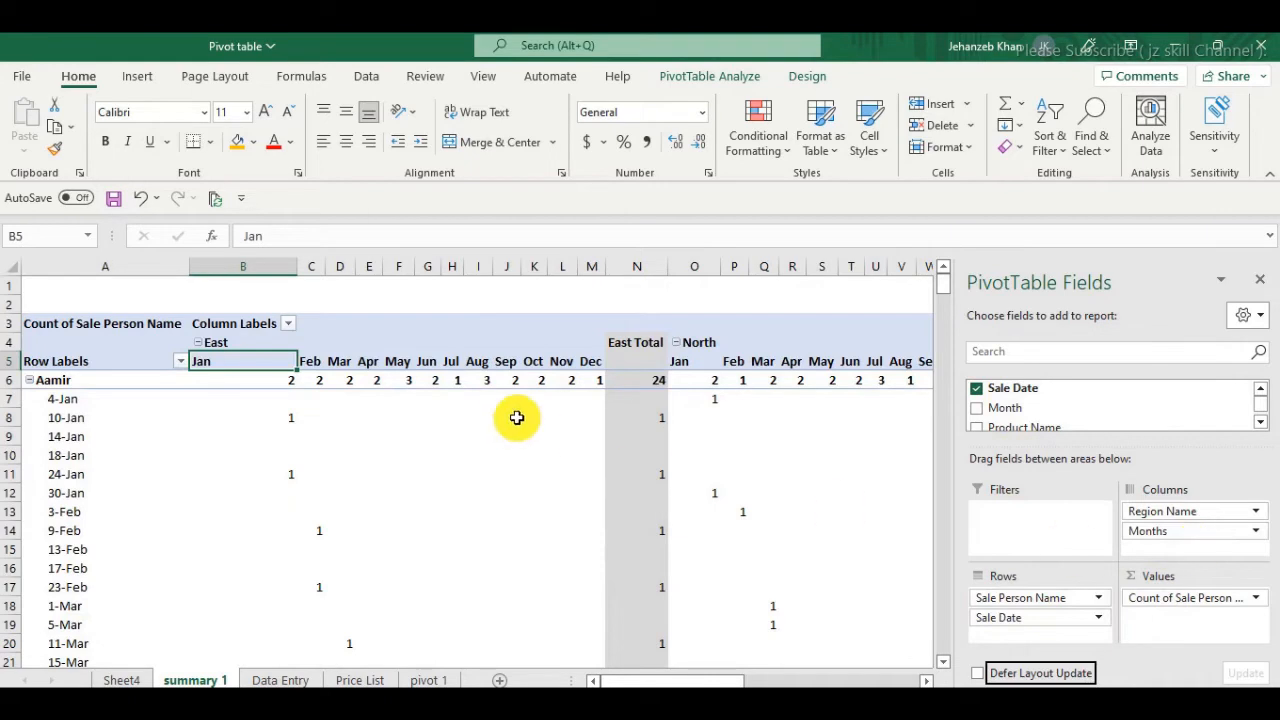
# Remove Region Name from the columns so that only Months remains there
pyautogui.scroll(-2, 580, 417)
pyautogui.scroll(2, 580, 418)
pyautogui.moveTo(1200, 512); pyautogui.dragTo(1156, 384)
pyautogui.moveTo(1238, 528); pyautogui.dragTo(1120, 414)
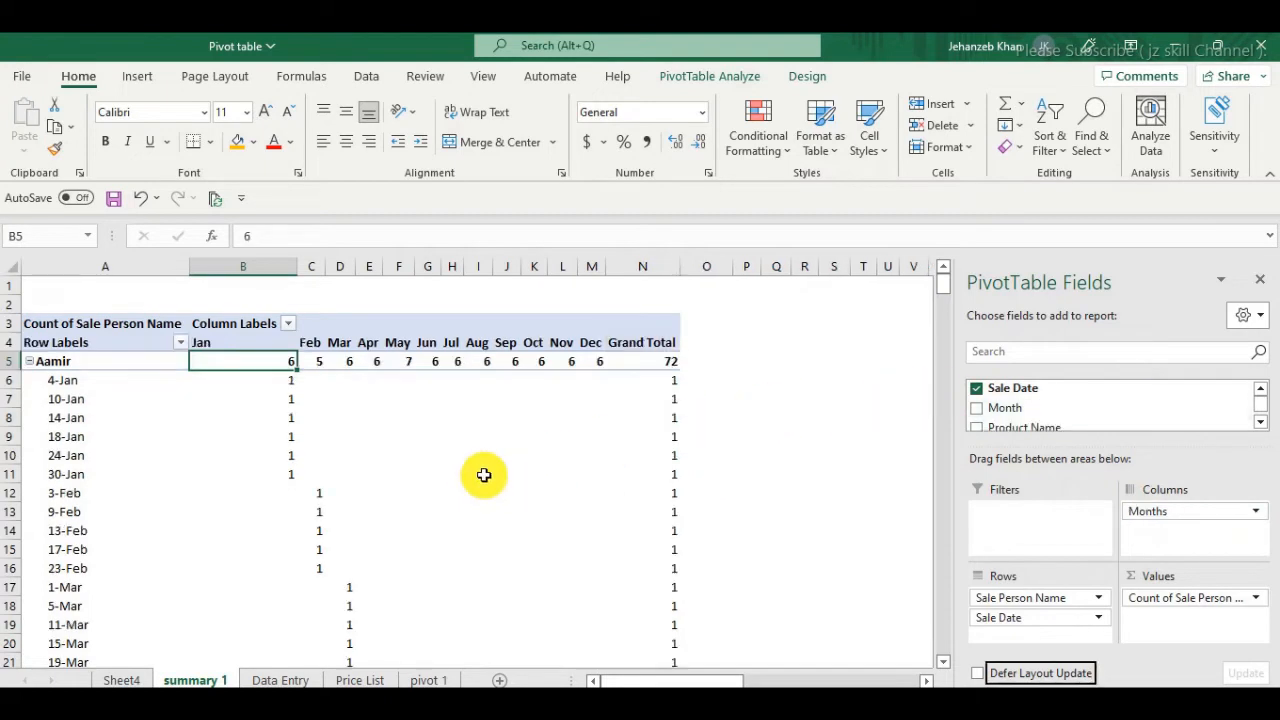
# Remove Sale Date from the rows and select the January to December counts for all salespeople
pyautogui.scroll(-2, 483, 475)
pyautogui.scroll(2, 451, 466)
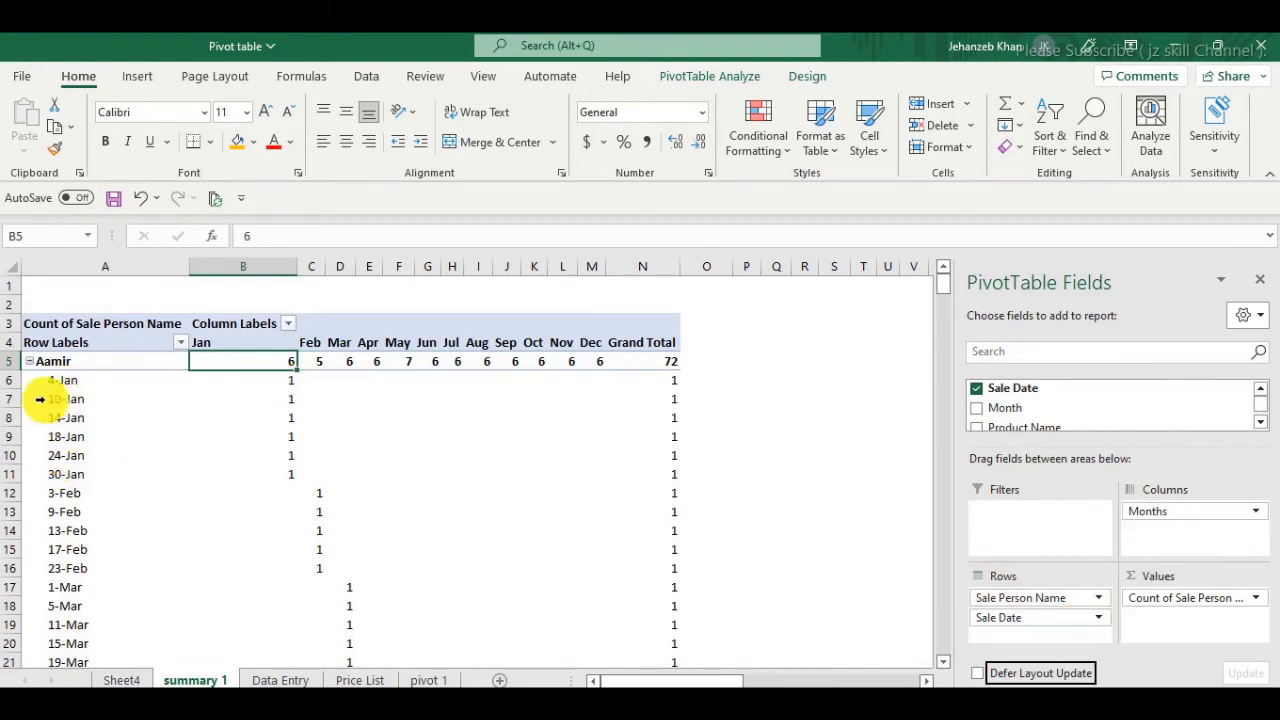
pyautogui.click(282, 381)
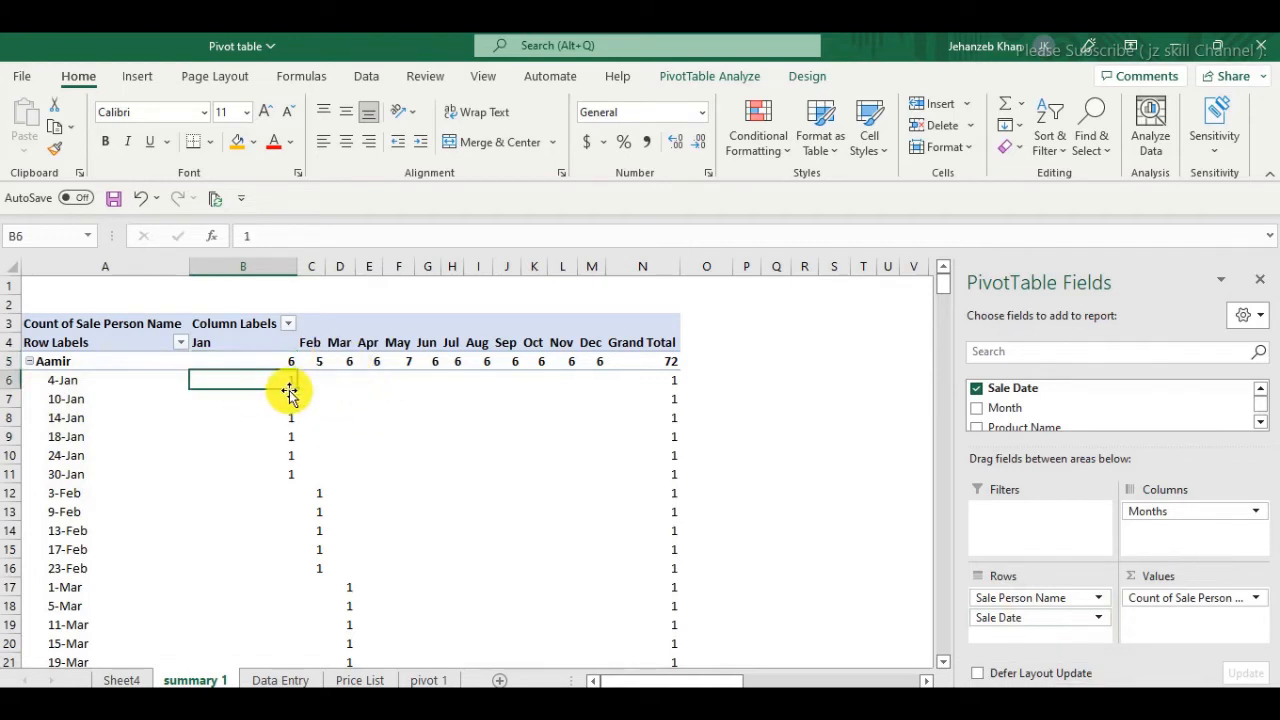
pyautogui.moveTo(1025, 622); pyautogui.dragTo(1043, 409)
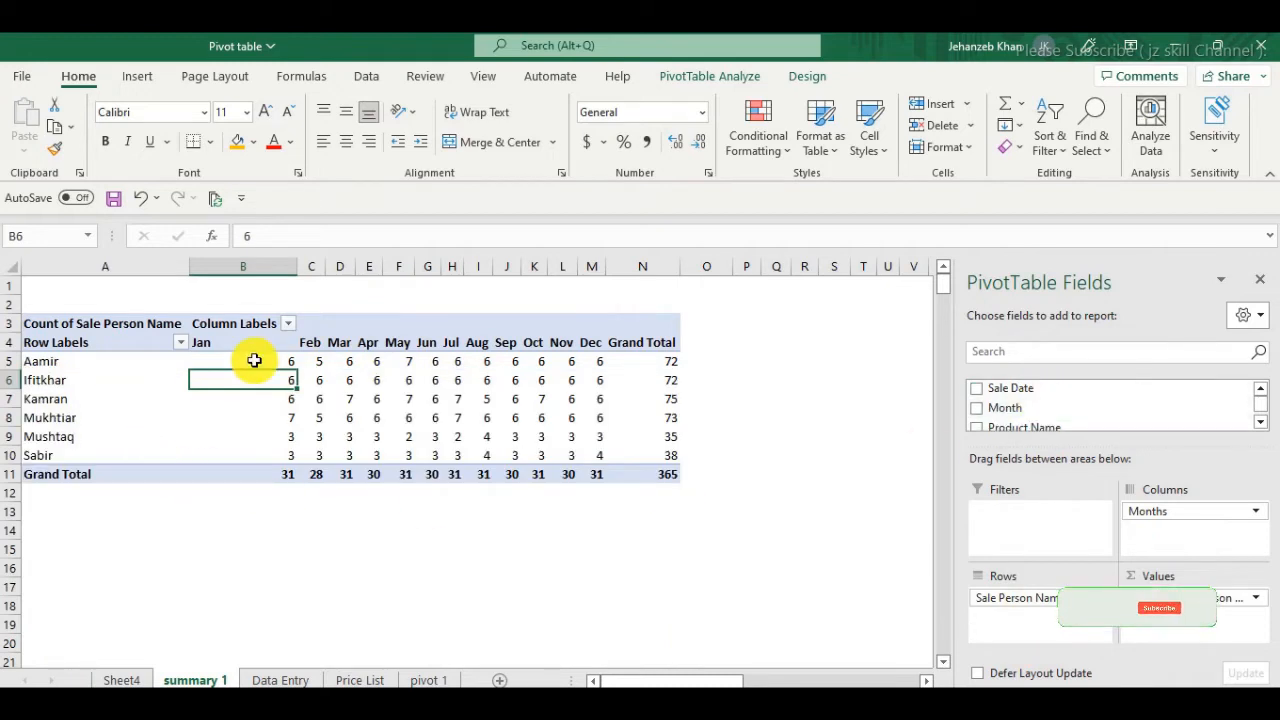
pyautogui.moveTo(266, 357); pyautogui.dragTo(593, 452)
pyautogui.click(366, 581)
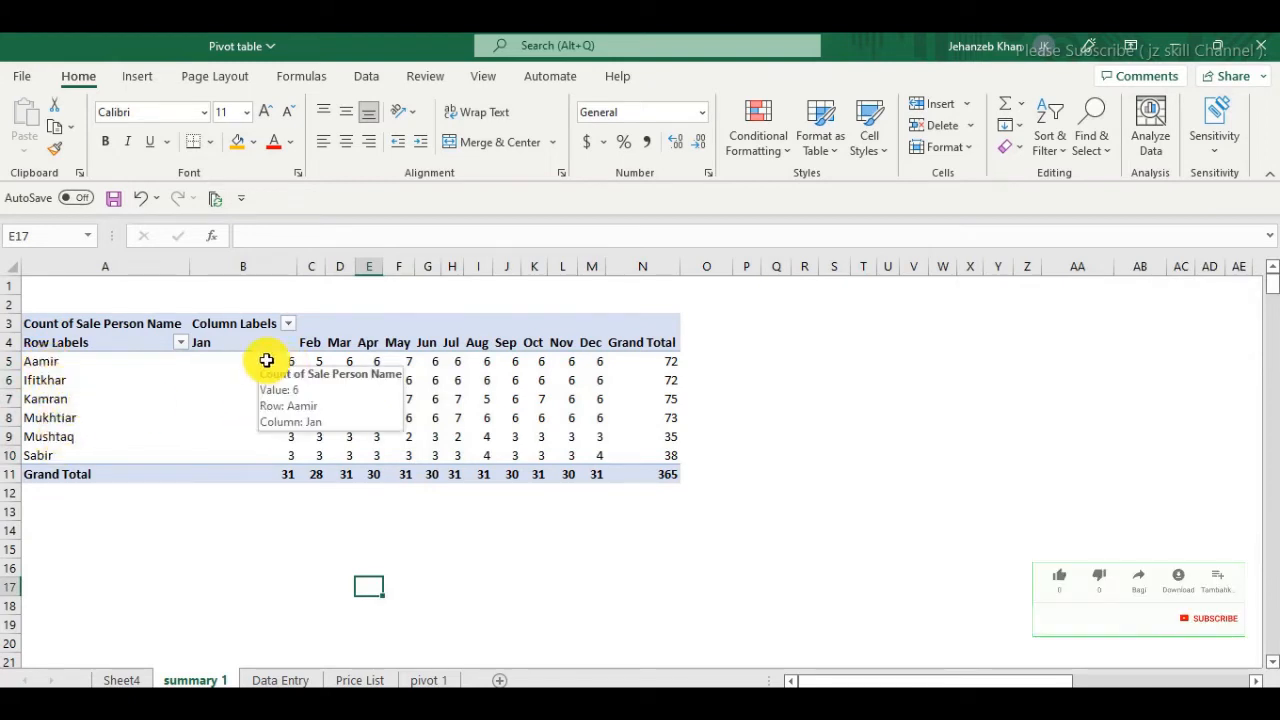
pyautogui.moveTo(266, 361); pyautogui.dragTo(595, 453)
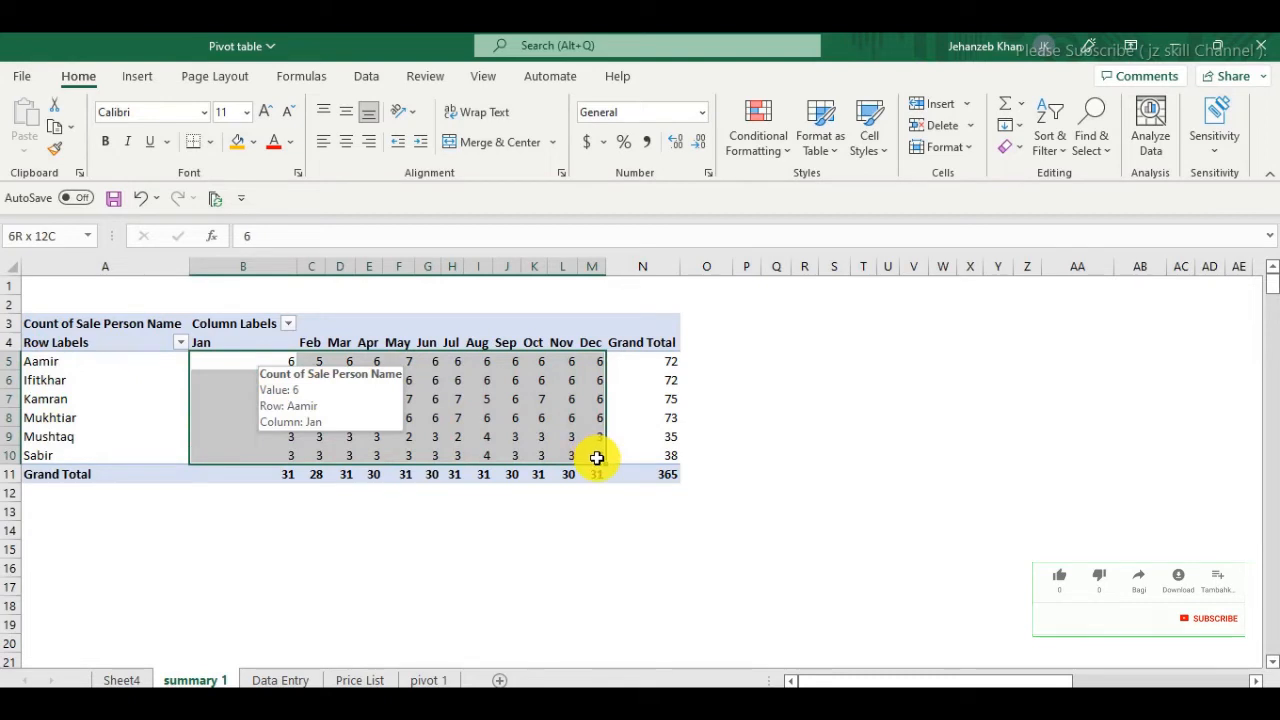
pyautogui.click(447, 566)
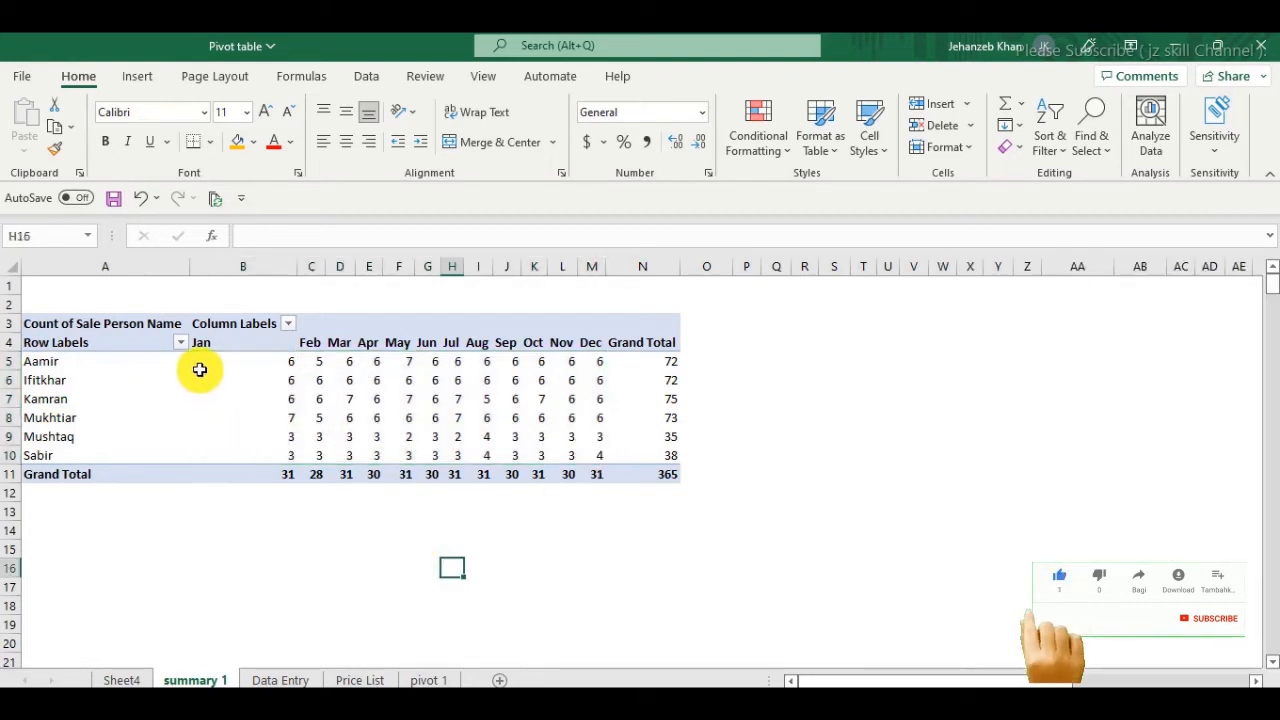
# Add Total amount to the values as a sum and inspect the first salesperson's January and February figures
pyautogui.click(256, 361)
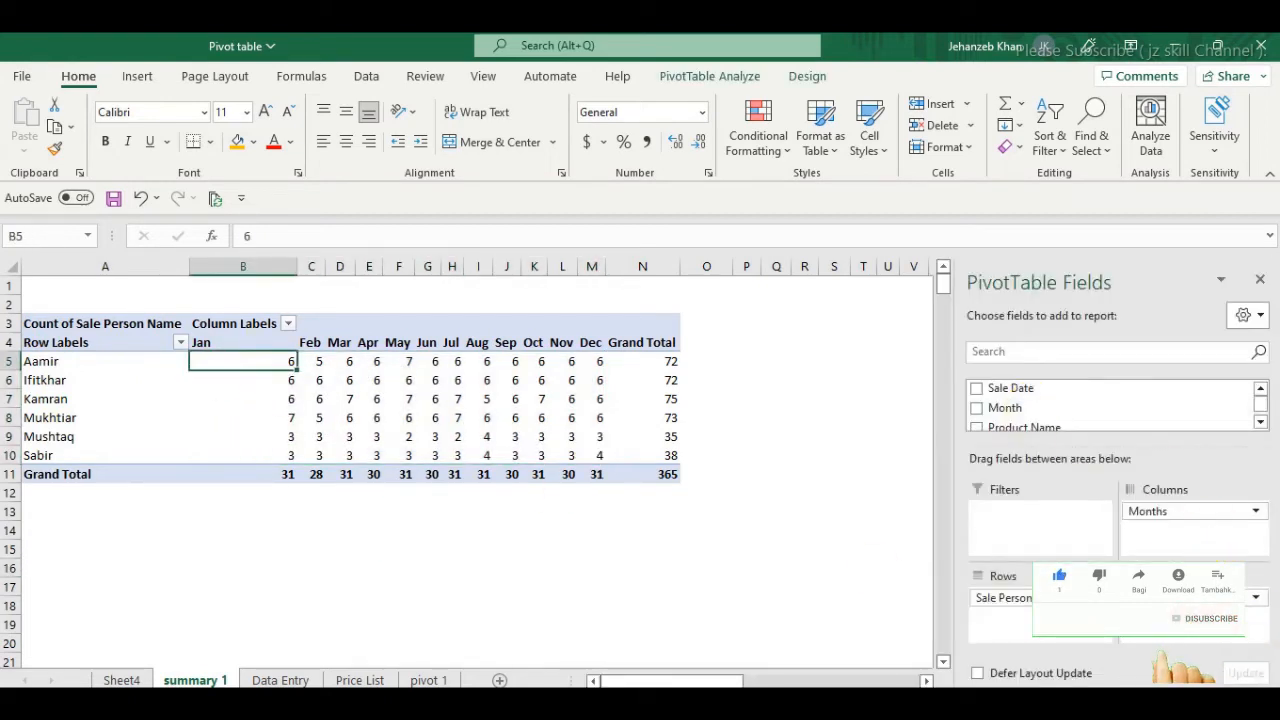
pyautogui.scroll(-5, 1058, 392)
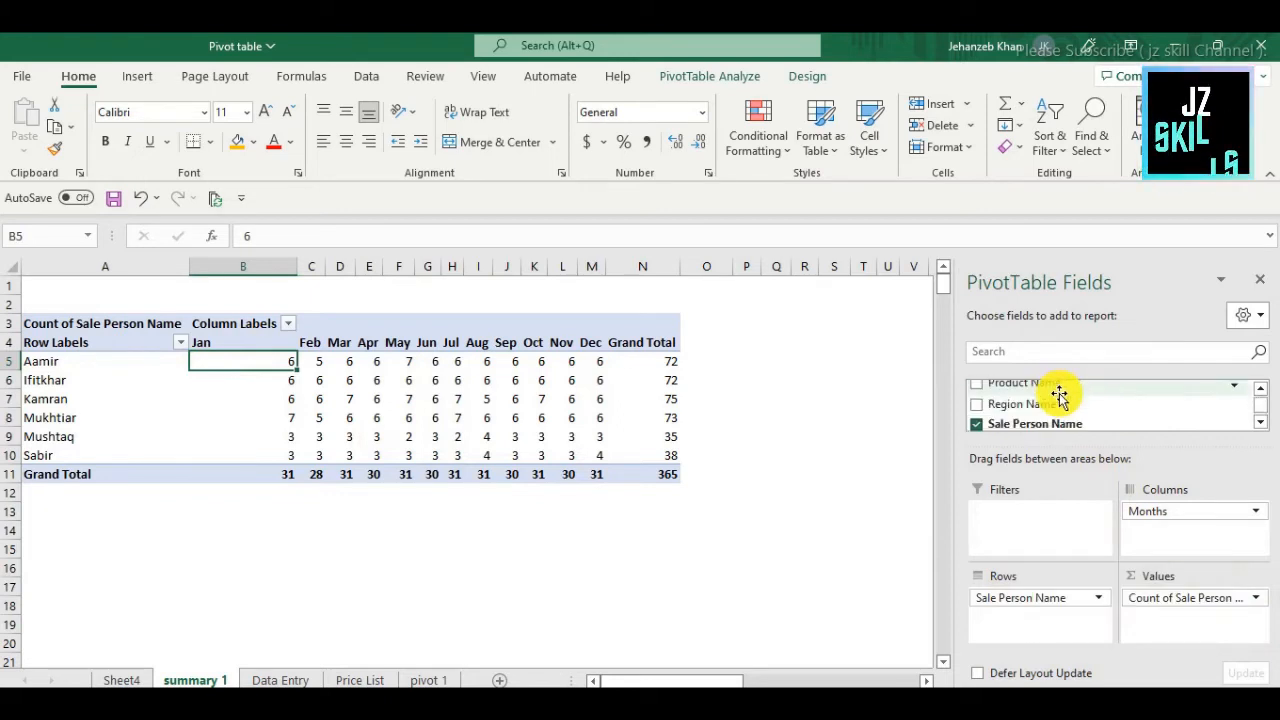
pyautogui.scroll(-3, 1058, 396)
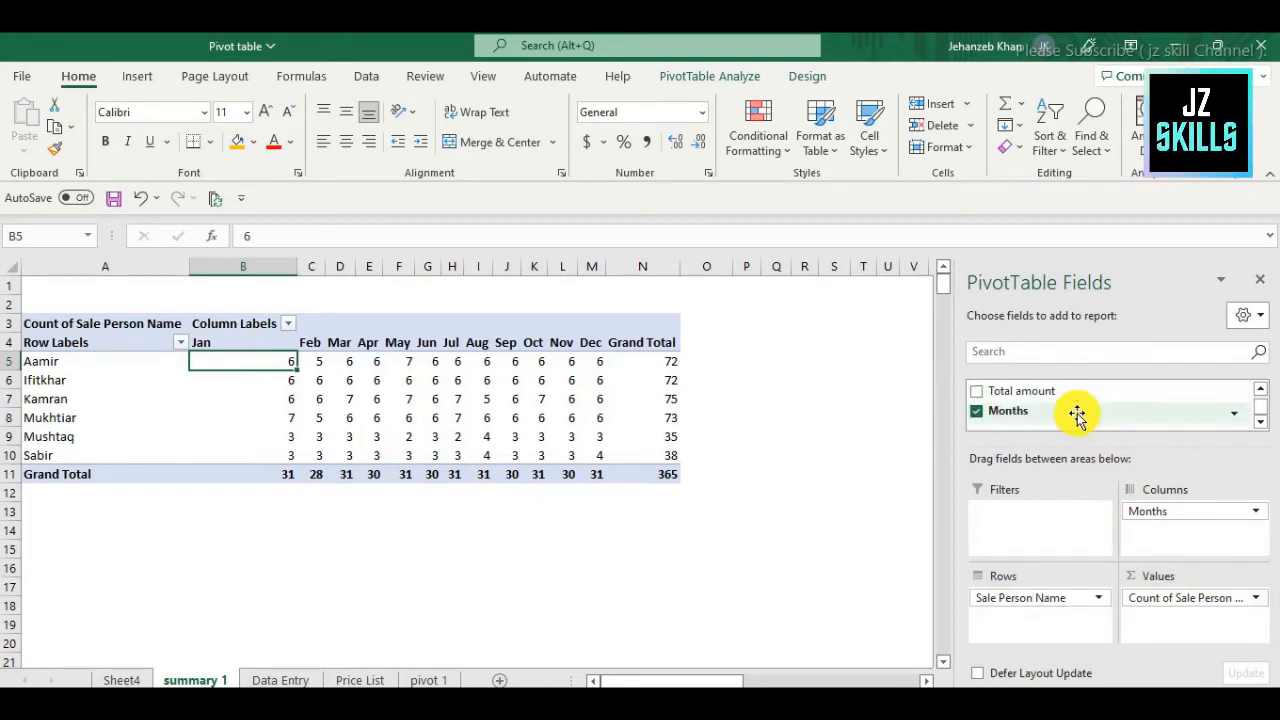
pyautogui.moveTo(1074, 396); pyautogui.dragTo(1176, 628)
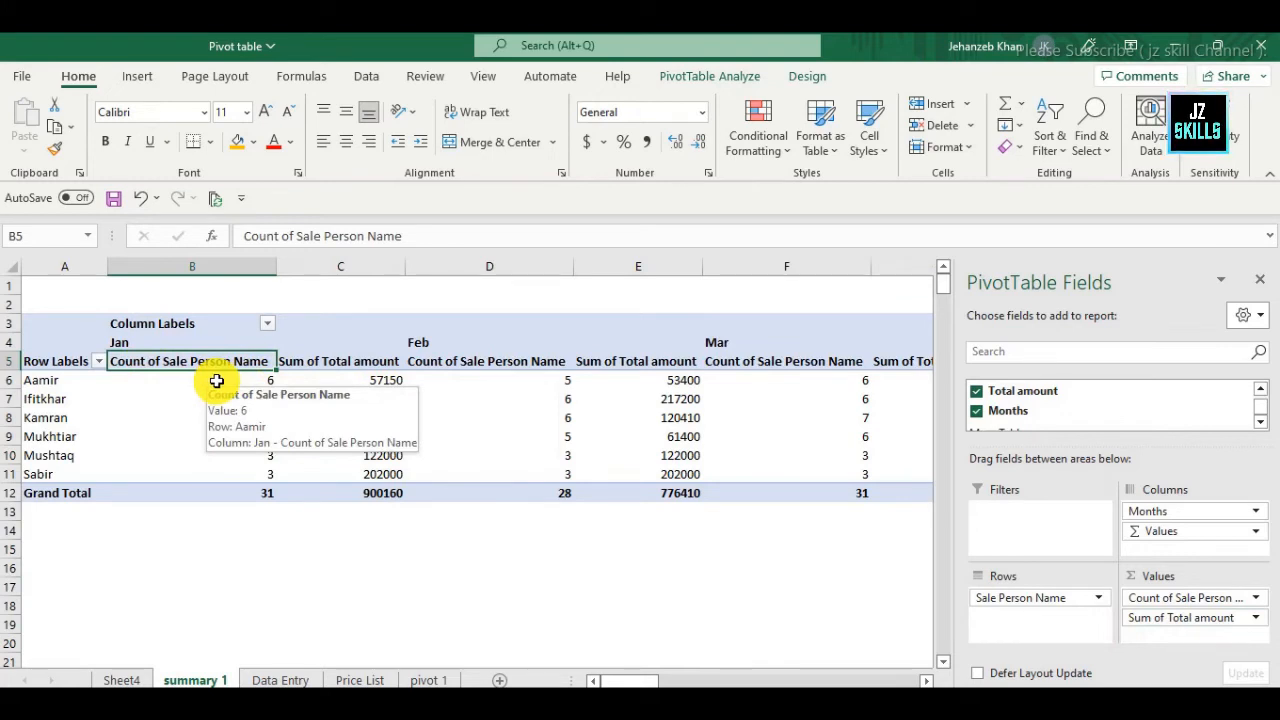
pyautogui.click(372, 382)
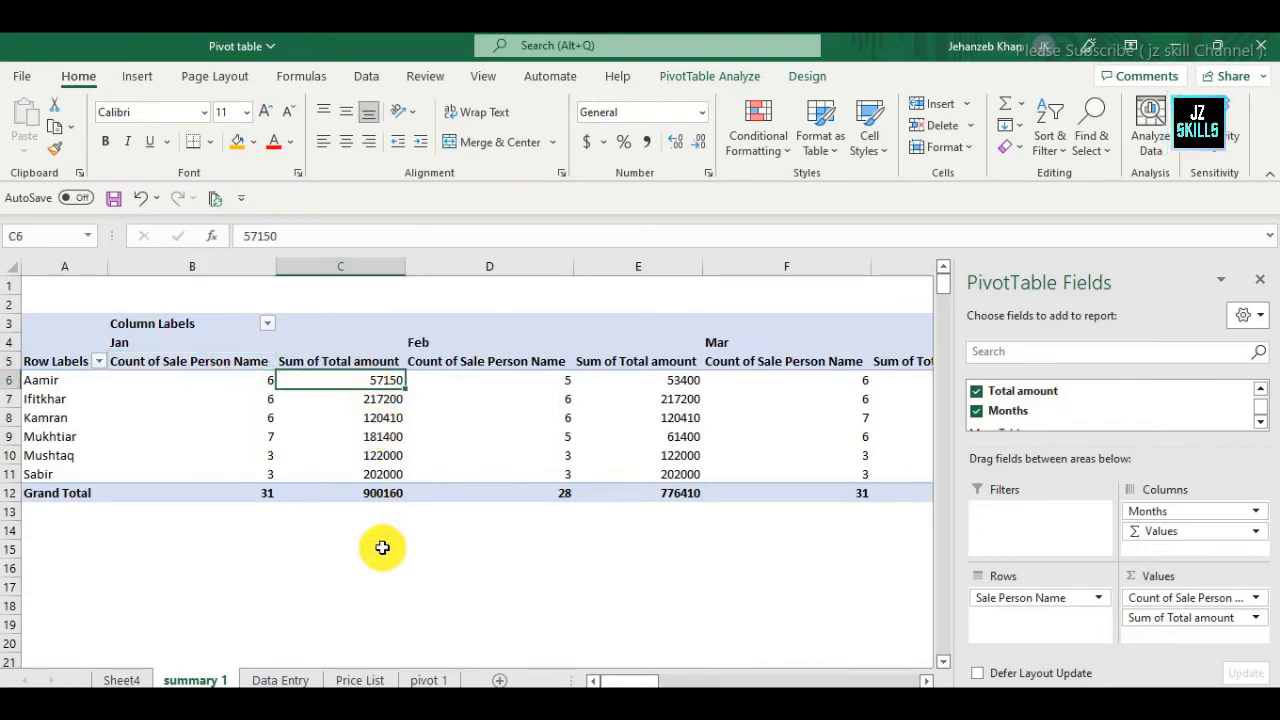
pyautogui.click(567, 381)
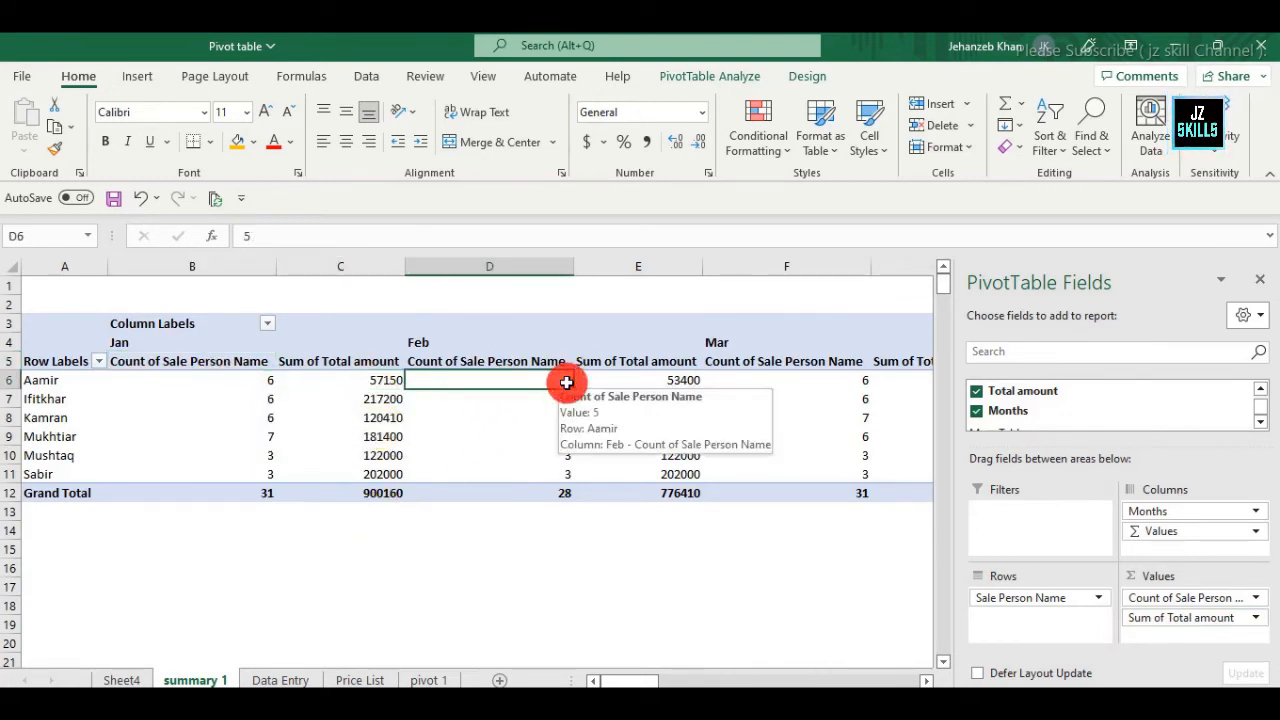
pyautogui.click(683, 384)
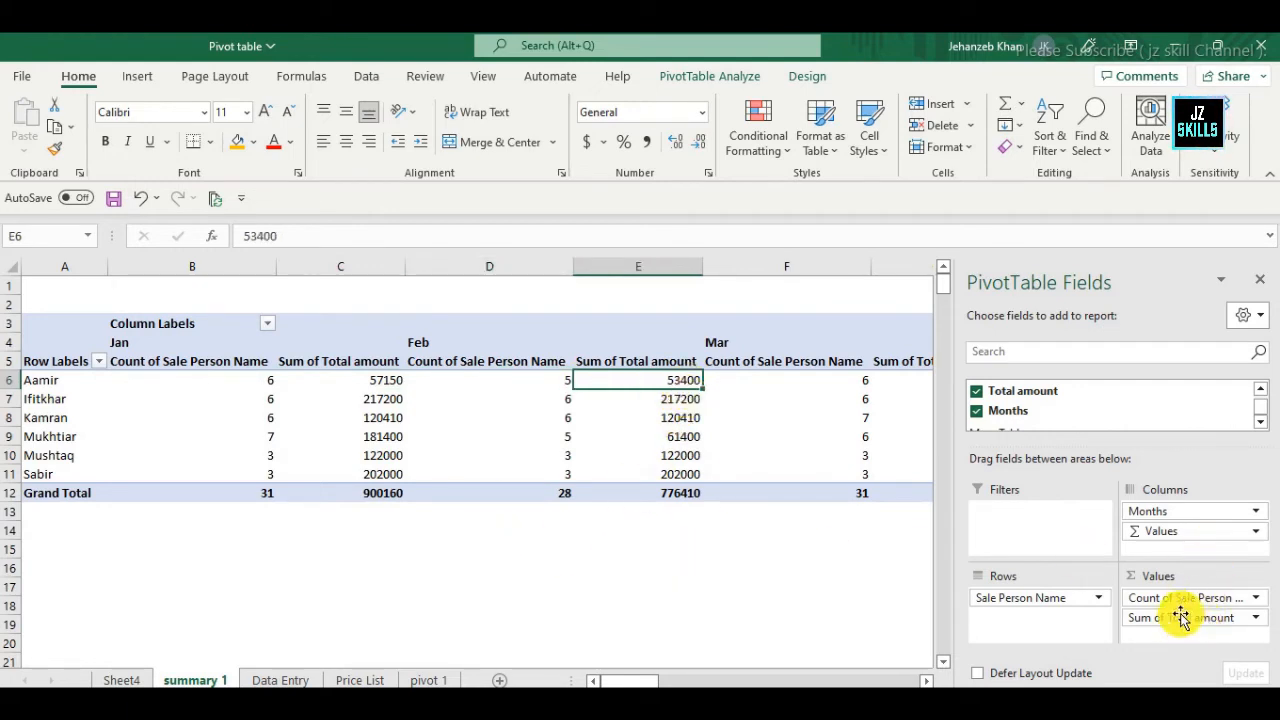
# Place Sum of Total amount ahead of Count of Sale Person Name in the values, and restore the count-first order
pyautogui.moveTo(1183, 598); pyautogui.dragTo(1178, 640)
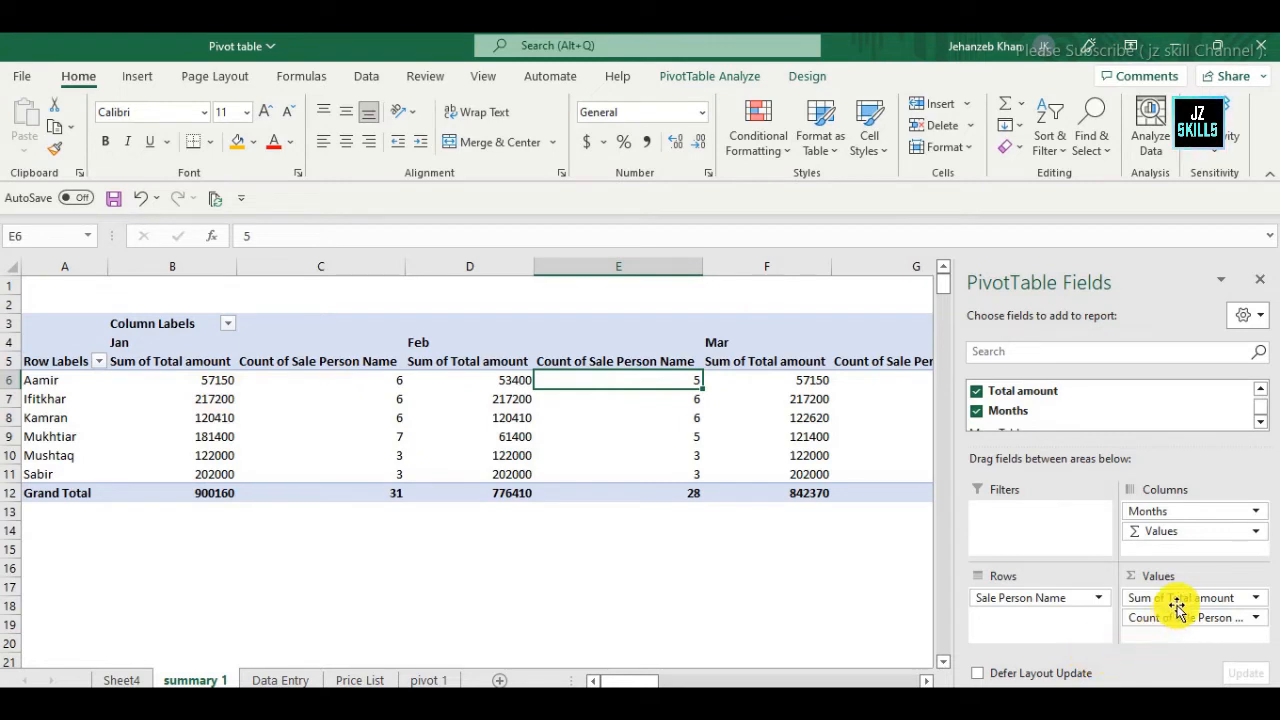
pyautogui.moveTo(1178, 598); pyautogui.dragTo(1174, 648)
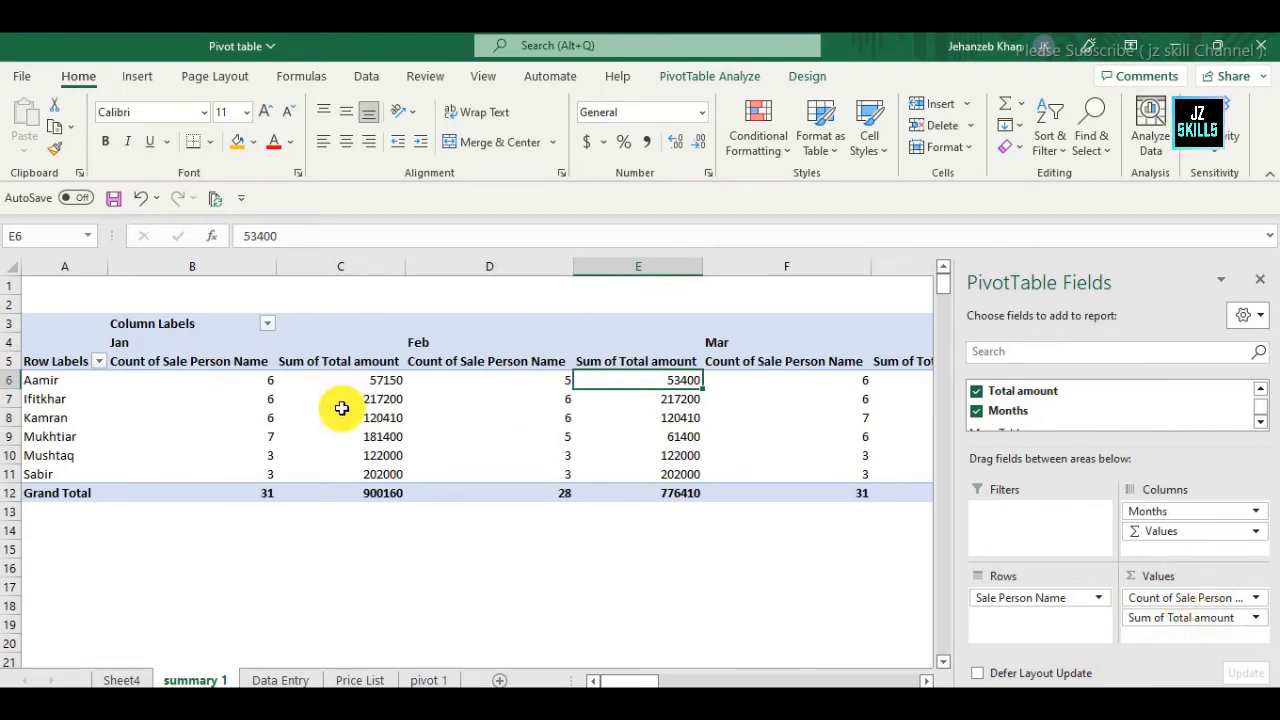
# Swap the pivot axes so Months forms the rows and Sale Person Name the columns, and look over the rearranged table
pyautogui.moveTo(1175, 515)
pyautogui.mouseDown()
pyautogui.moveTo(1057, 614)
pyautogui.moveTo(1020, 610)
pyautogui.moveTo(1245, 514)
pyautogui.moveTo(1185, 506)
pyautogui.mouseUp()
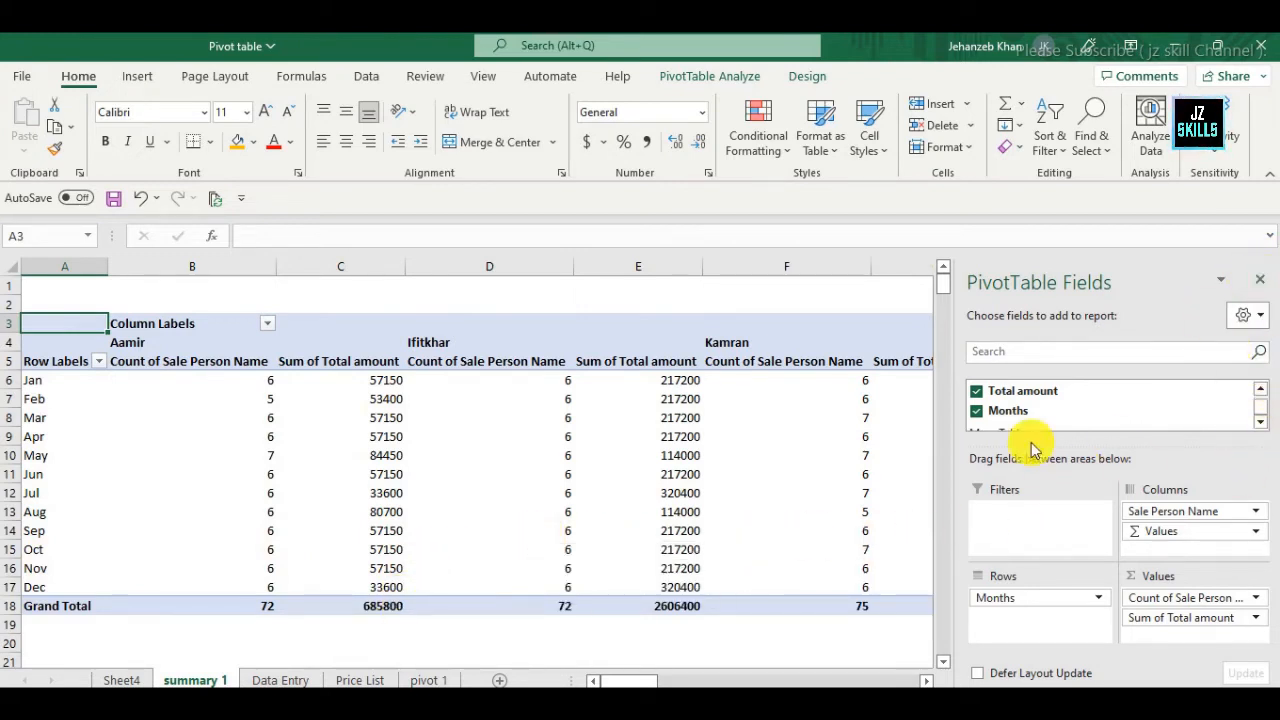
pyautogui.click(511, 627)
pyautogui.scroll(-3, 560, 514)
pyautogui.scroll(3, 560, 514)
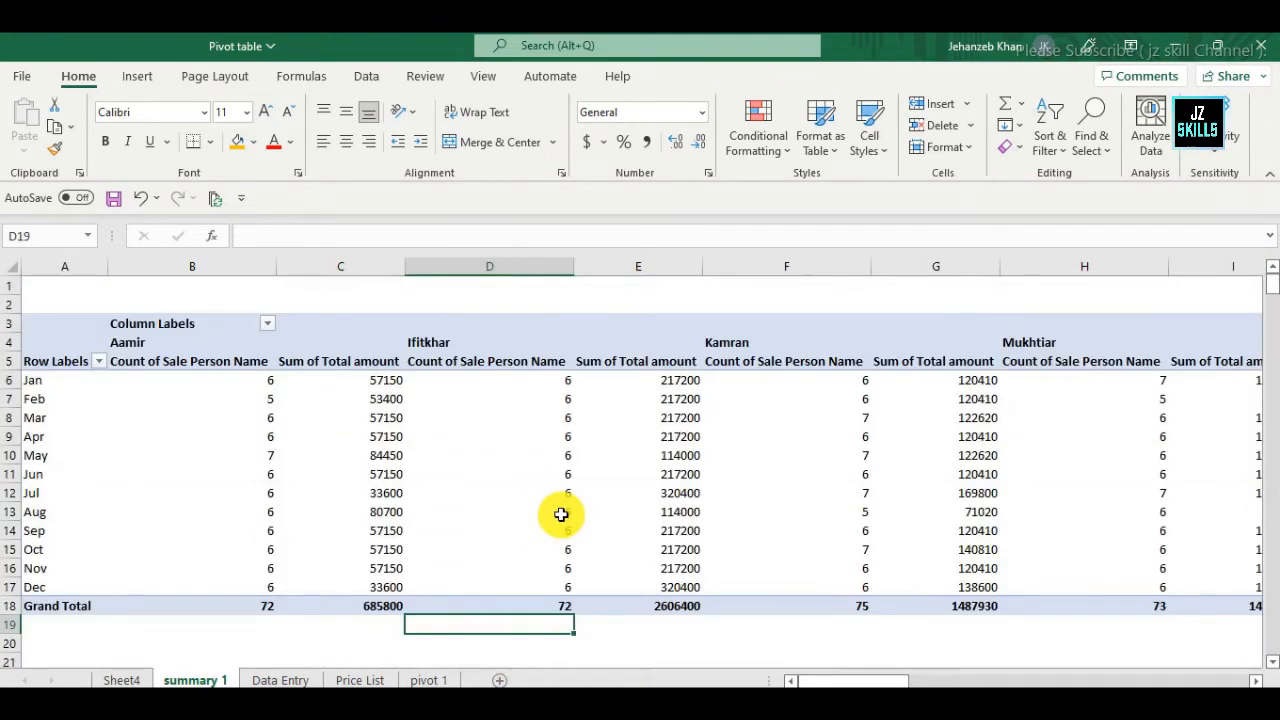
pyautogui.click(488, 434)
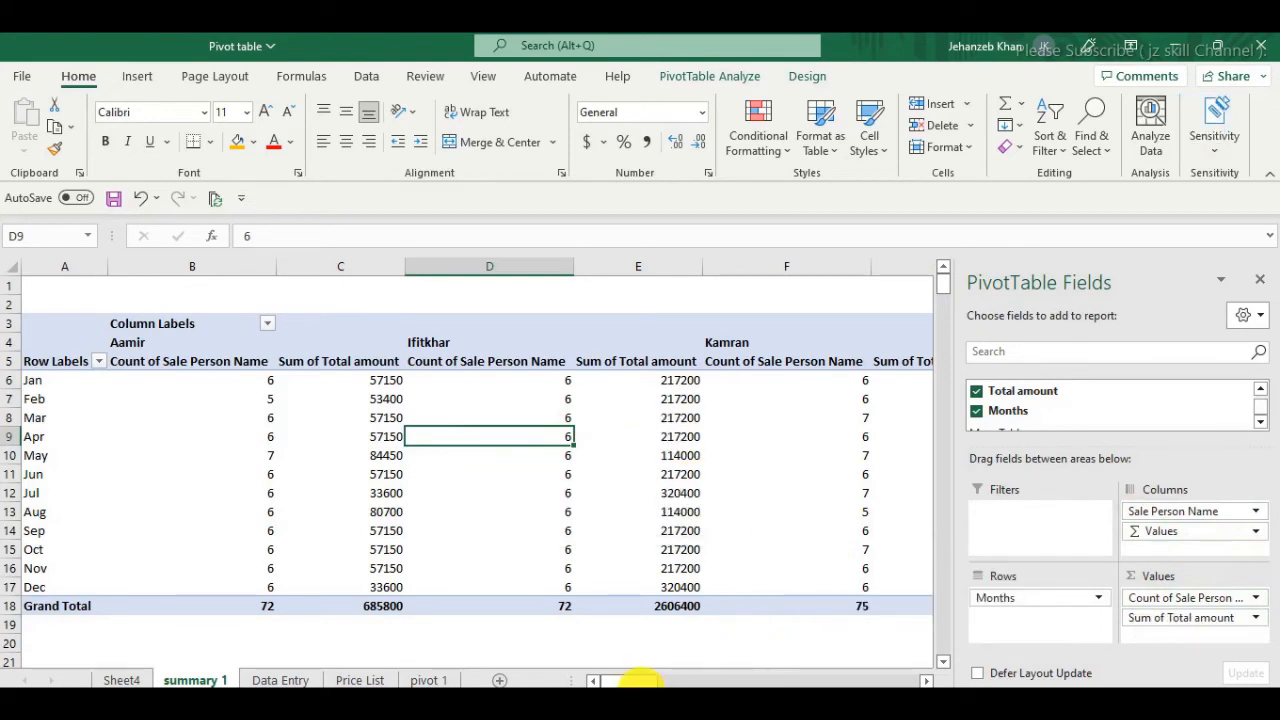
pyautogui.moveTo(634, 680); pyautogui.dragTo(597, 681)
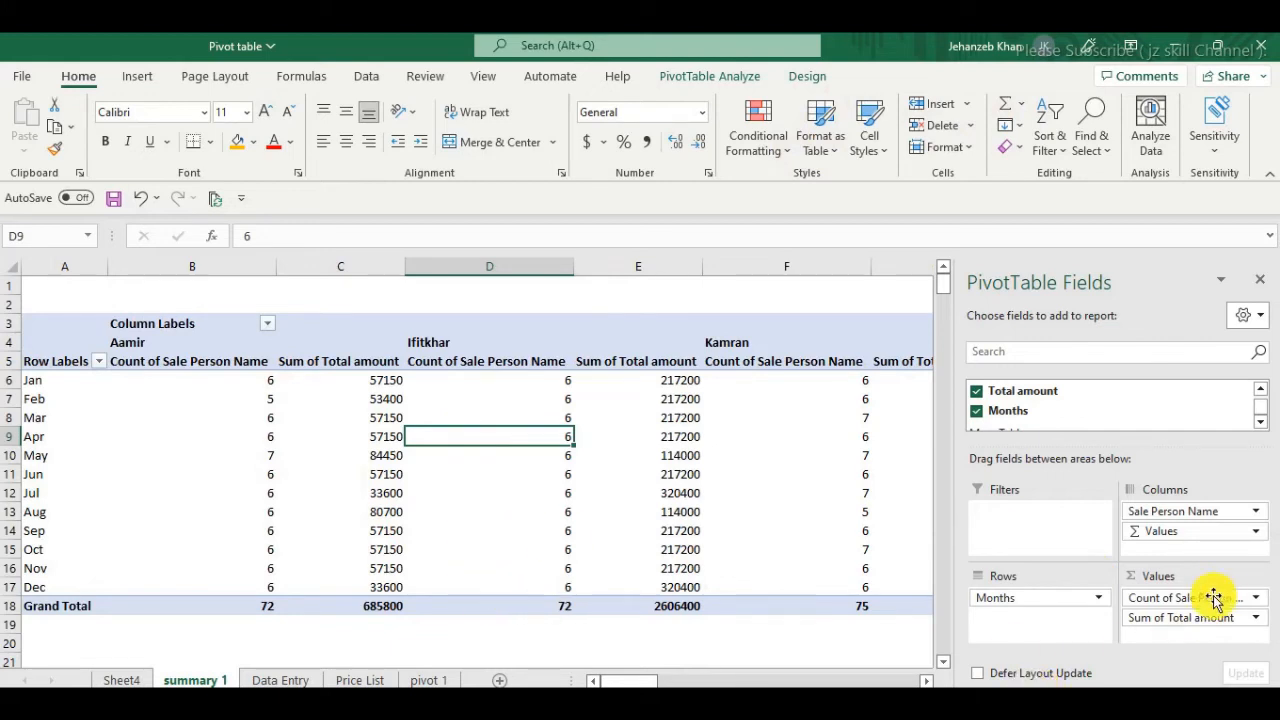
# Remove Count of Sale Person Name from the pivot values, keeping only Sum of Total amount, and check the salesperson columns
pyautogui.moveTo(1187, 598); pyautogui.dragTo(1140, 395)
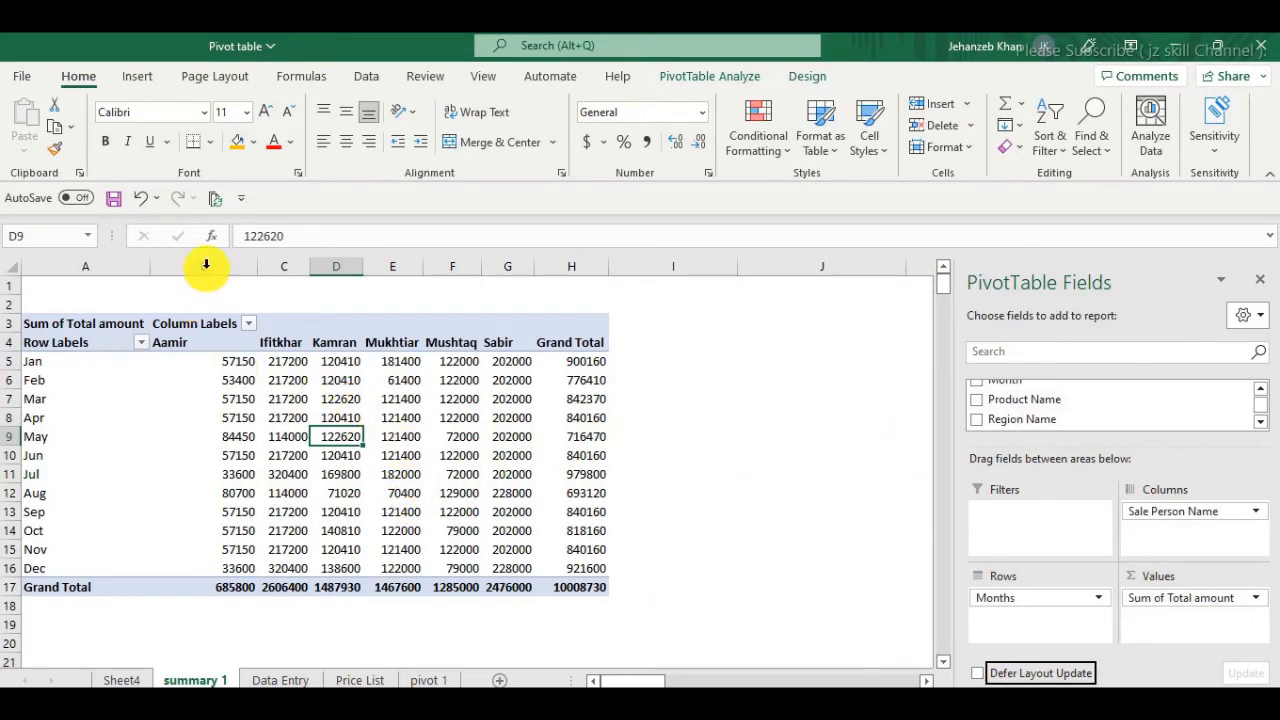
pyautogui.moveTo(206, 265); pyautogui.dragTo(505, 290)
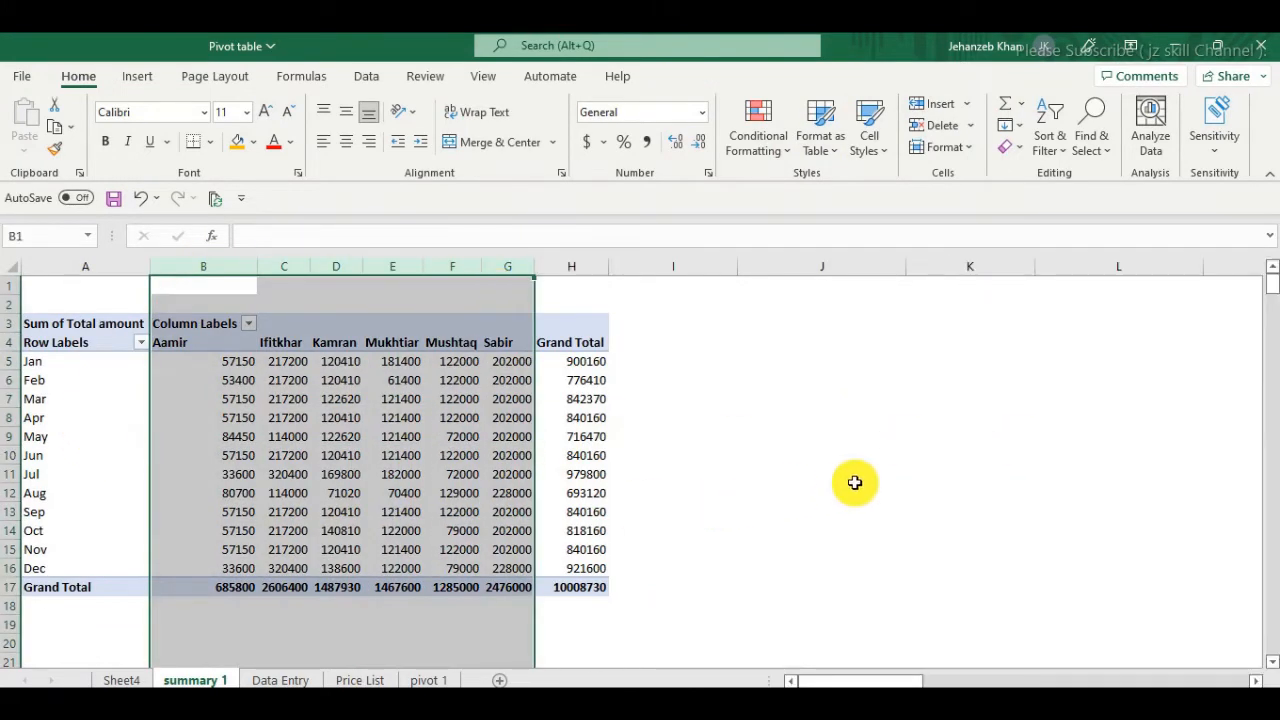
pyautogui.click(830, 474)
# Examine the pivot table's headings, the January to December row labels and the salesperson names across the columns
pyautogui.click(77, 323)
pyautogui.click(206, 322)
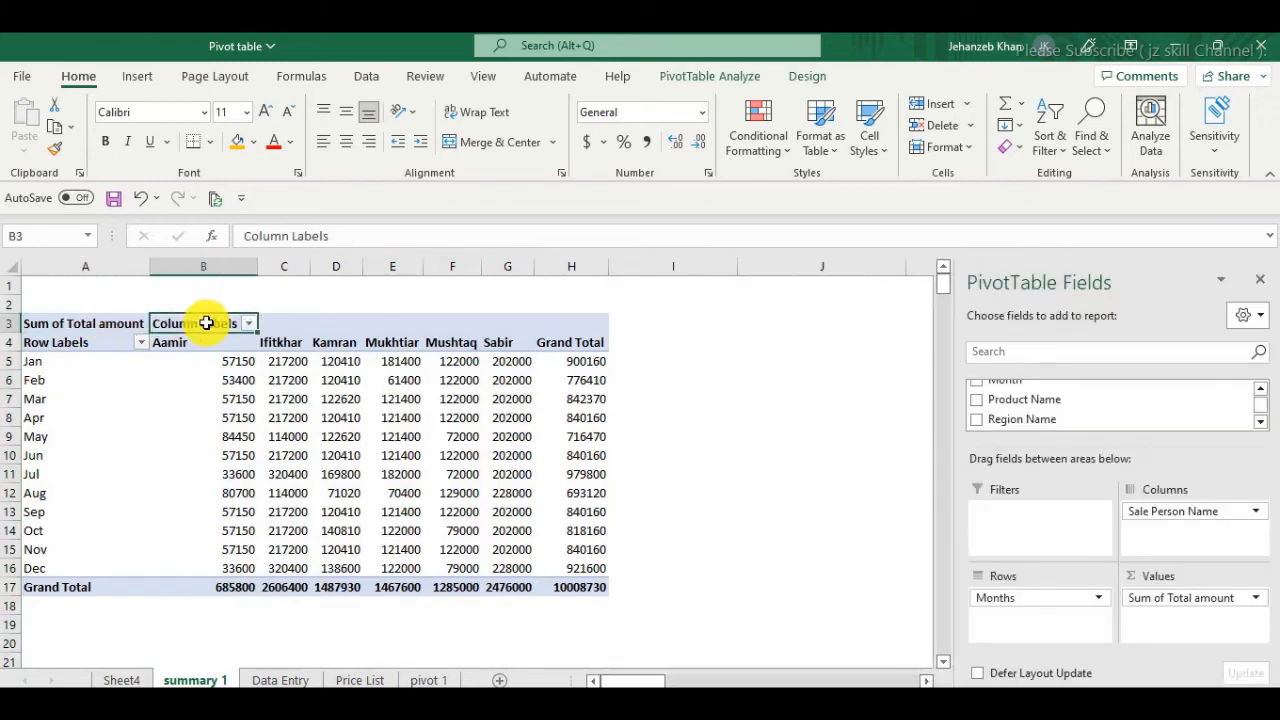
pyautogui.click(80, 328)
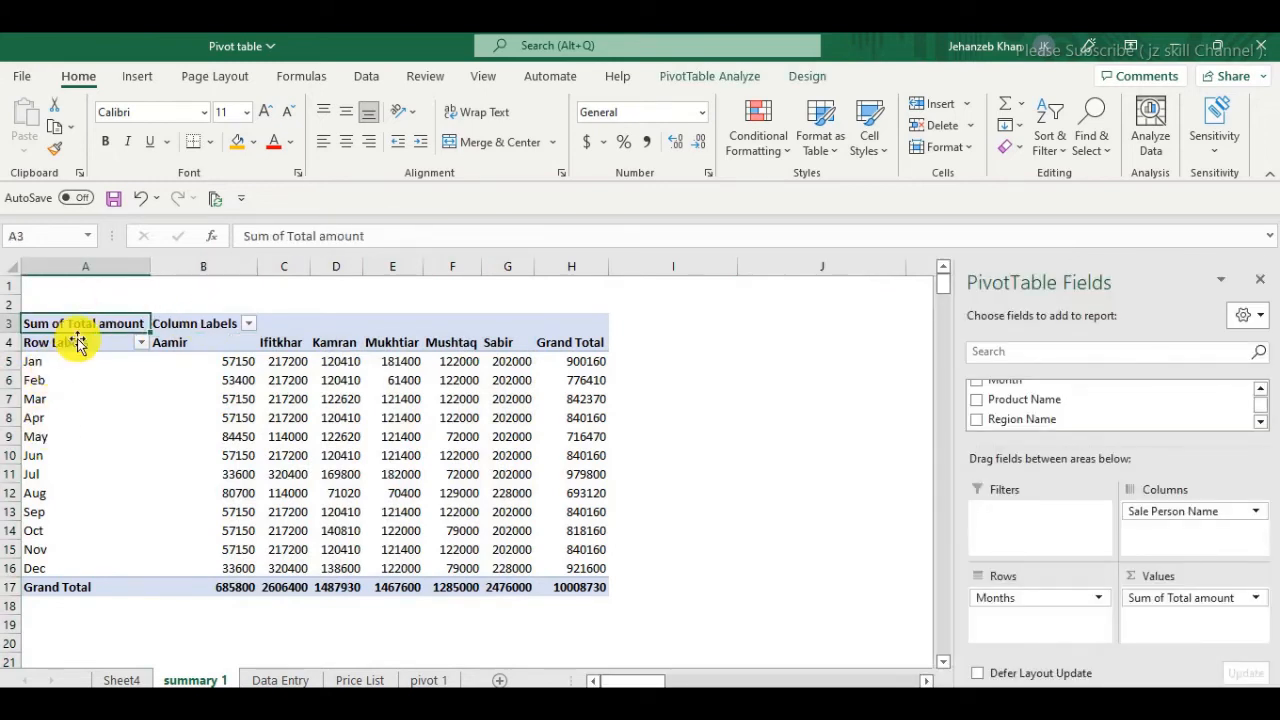
pyautogui.moveTo(63, 367); pyautogui.dragTo(62, 568)
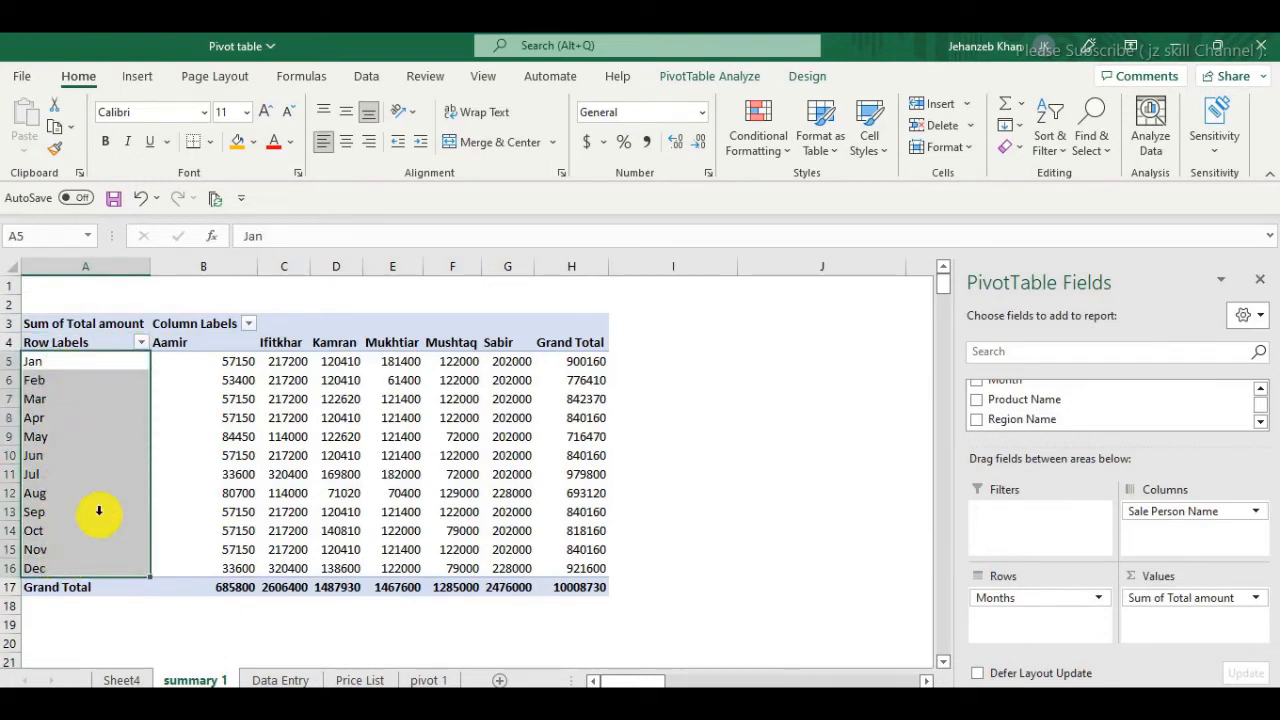
pyautogui.click(200, 322)
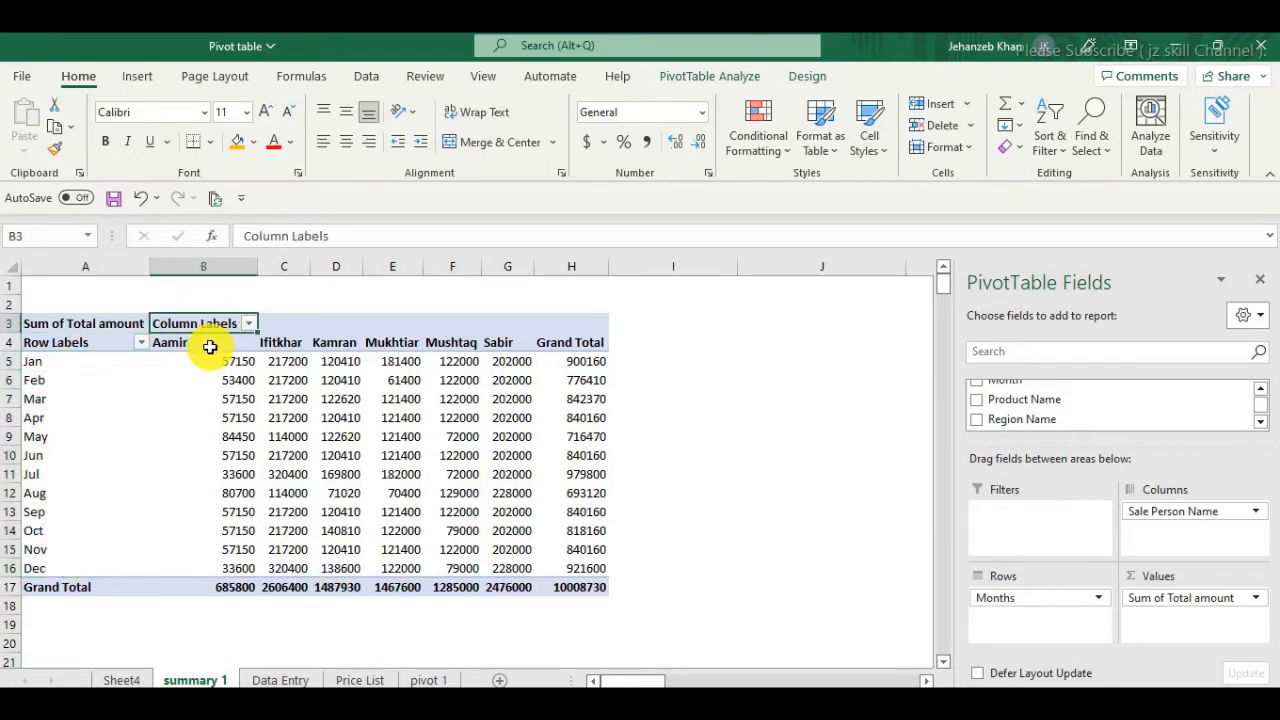
pyautogui.moveTo(210, 347); pyautogui.dragTo(509, 343)
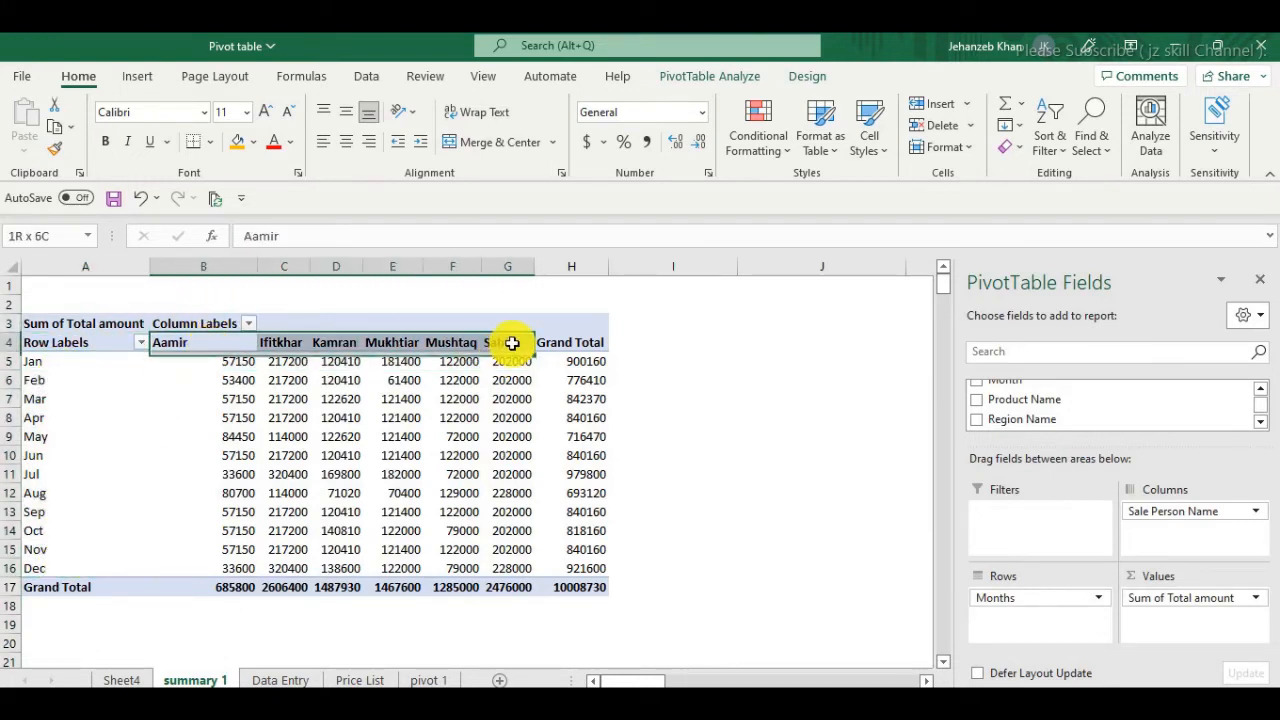
# Rename the Sum of Total amount heading in cell A3 to "MONTH." with a trailing period
pyautogui.click(85, 323)
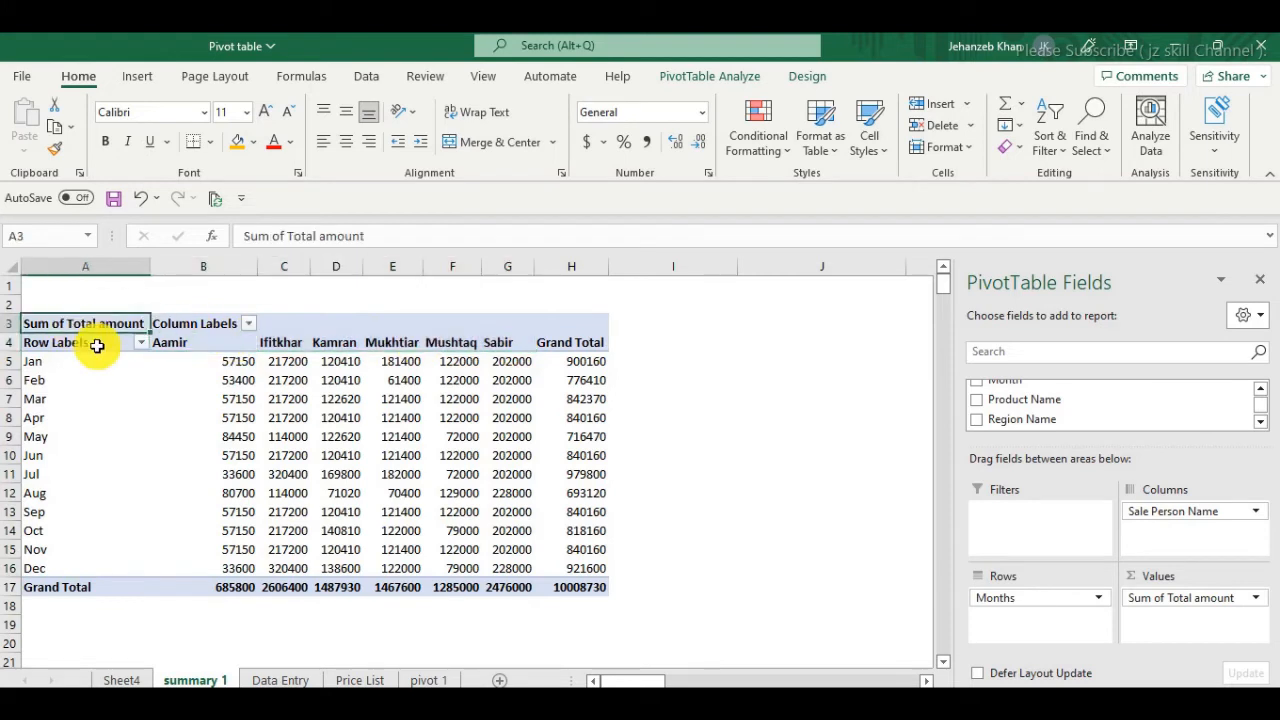
pyautogui.write('Sep')
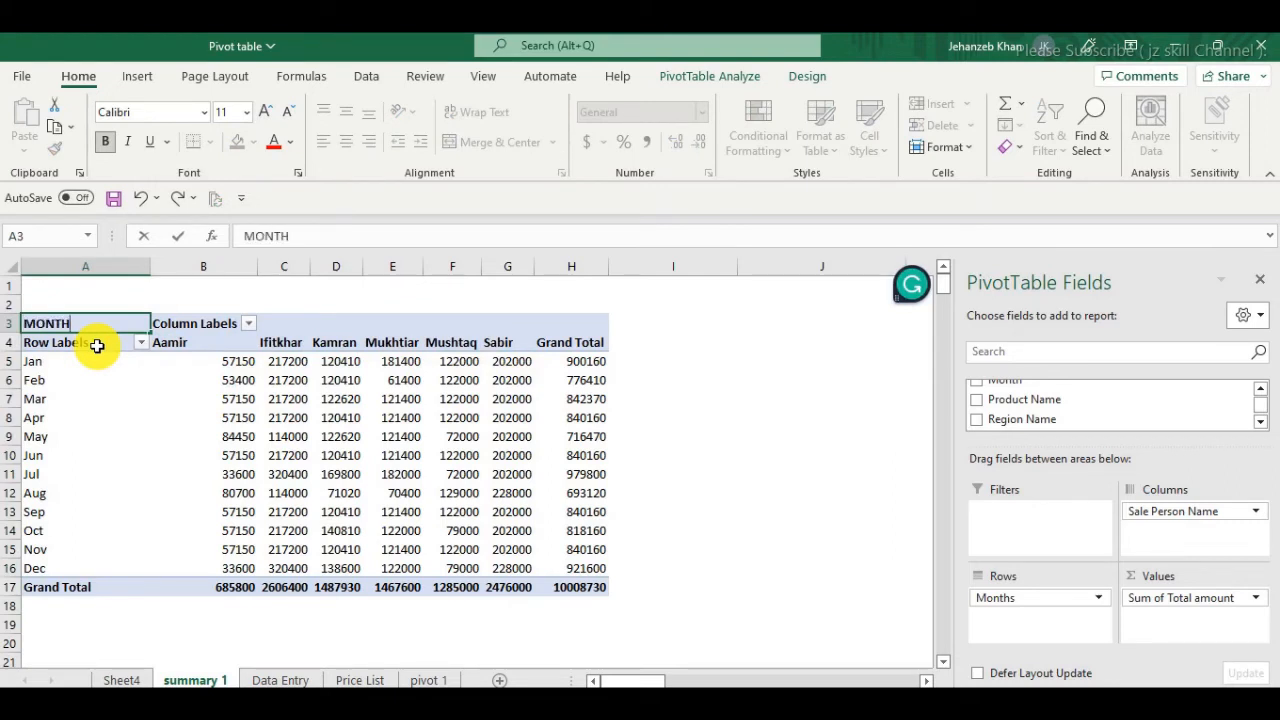
pyautogui.press('Return')
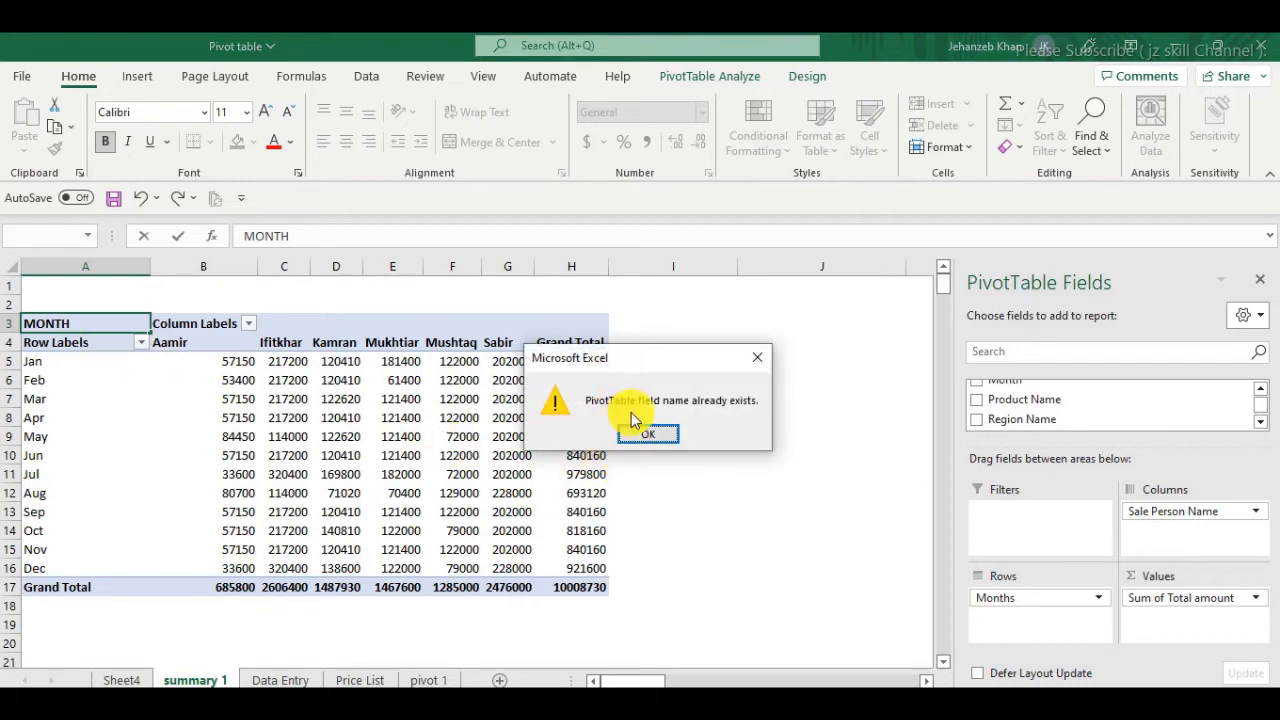
pyautogui.click(665, 438)
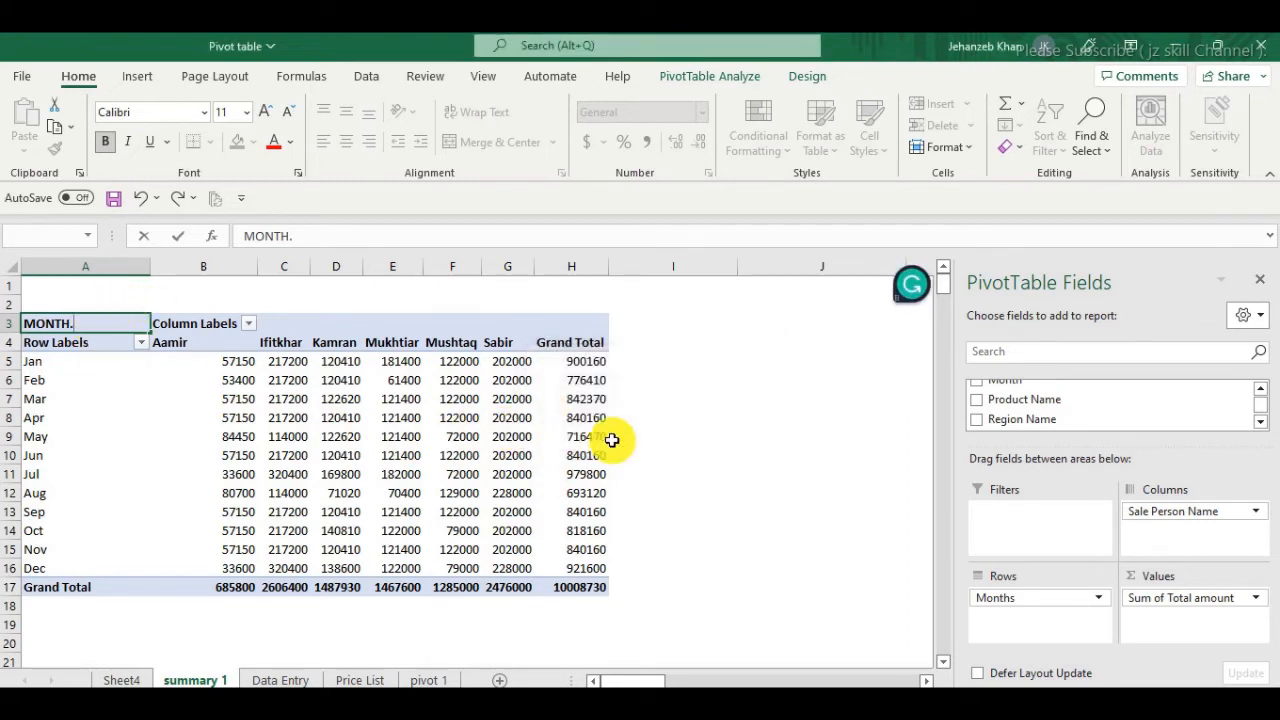
pyautogui.click(744, 452)
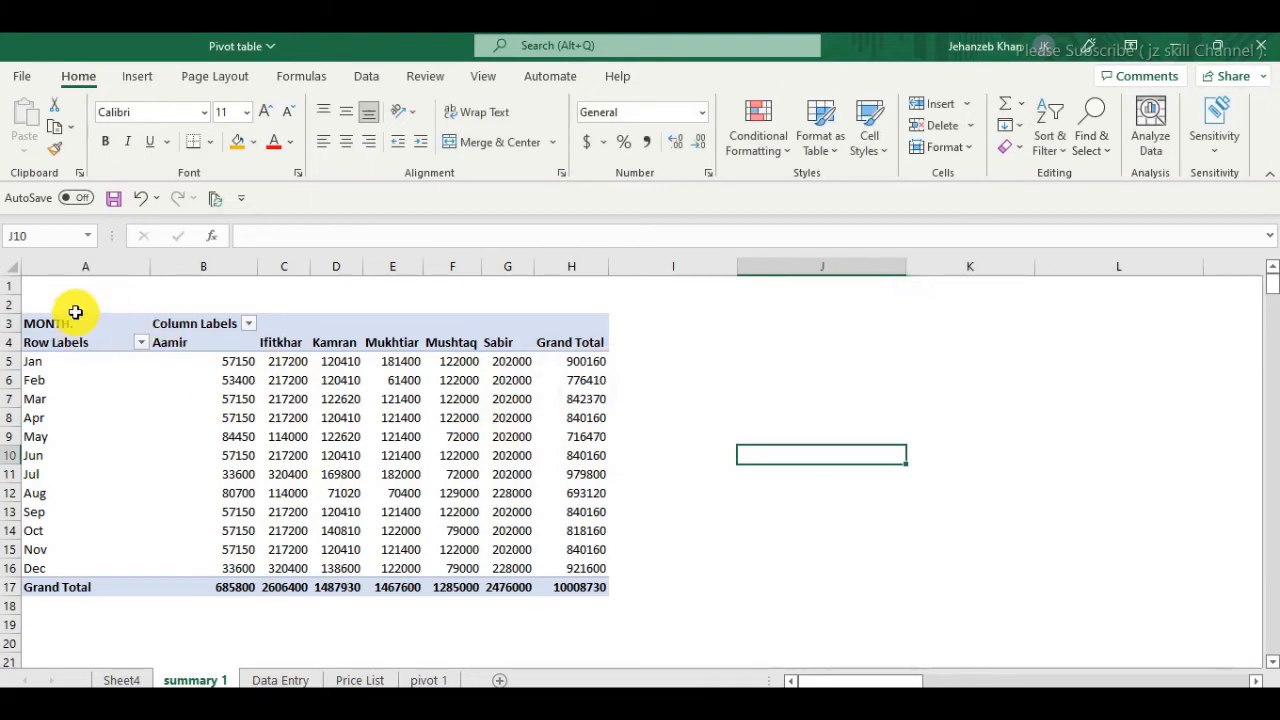
pyautogui.click(82, 320)
# Rename the Column Labels heading in cell B3 to STAFF NAME
pyautogui.click(185, 325)
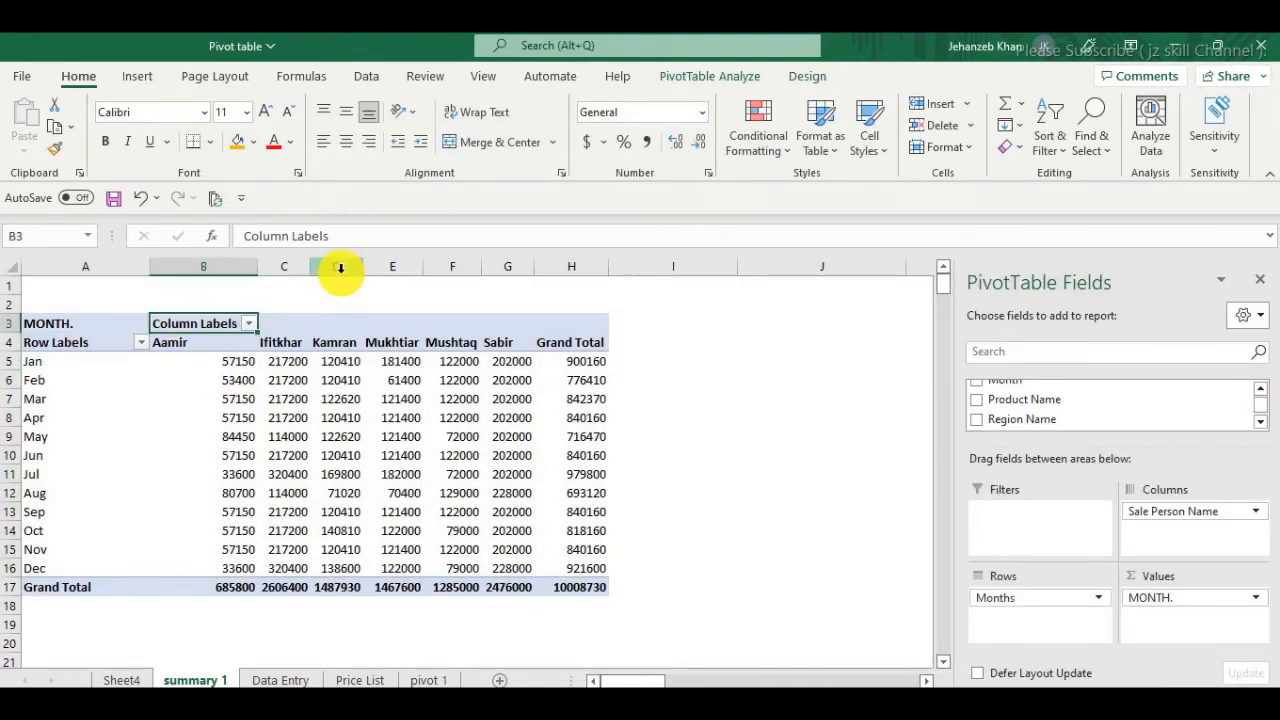
pyautogui.write('STAFF')
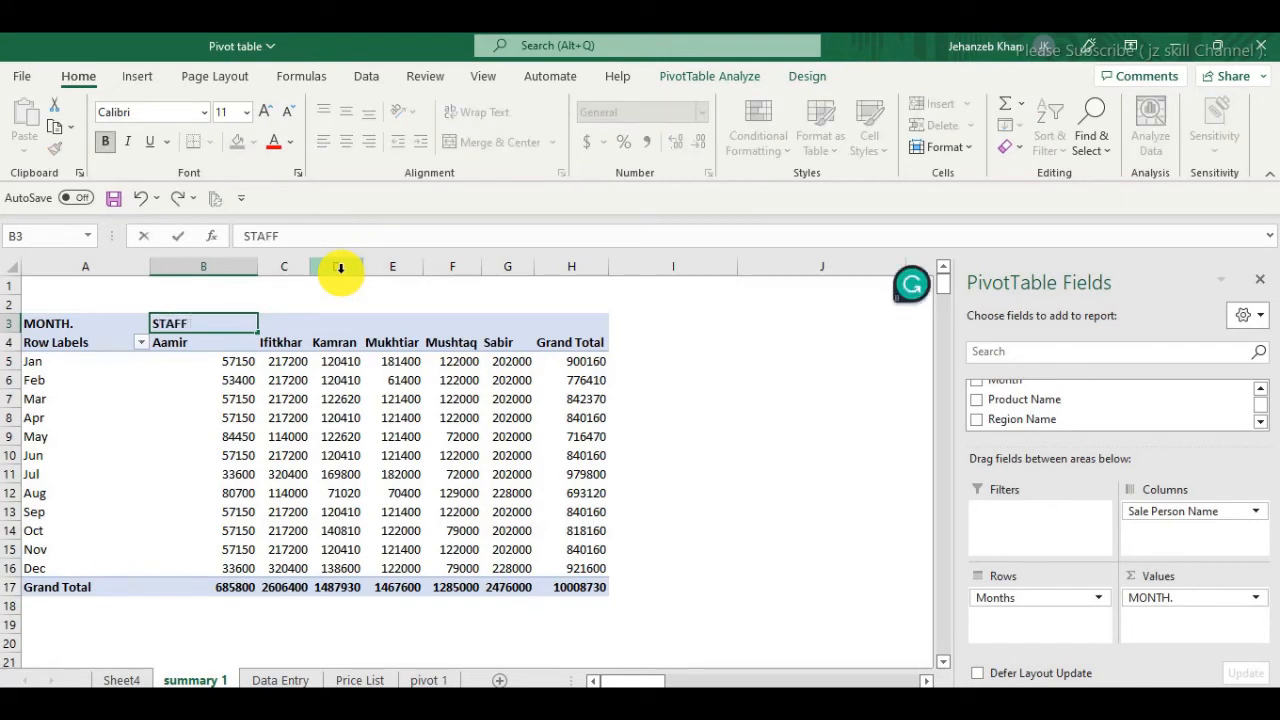
pyautogui.write(' NAME')
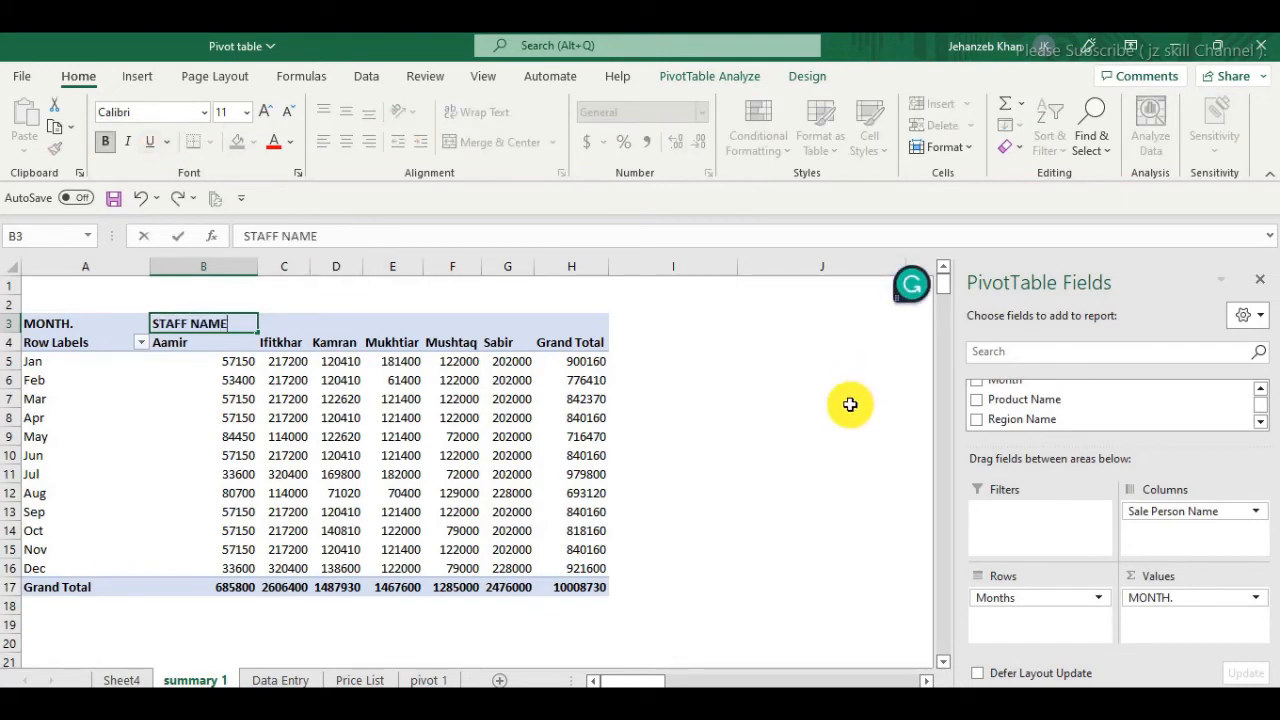
pyautogui.click(792, 442)
pyautogui.click(709, 490)
# Autofit the widths of columns B through H to their contents
pyautogui.moveTo(221, 266); pyautogui.dragTo(563, 300)
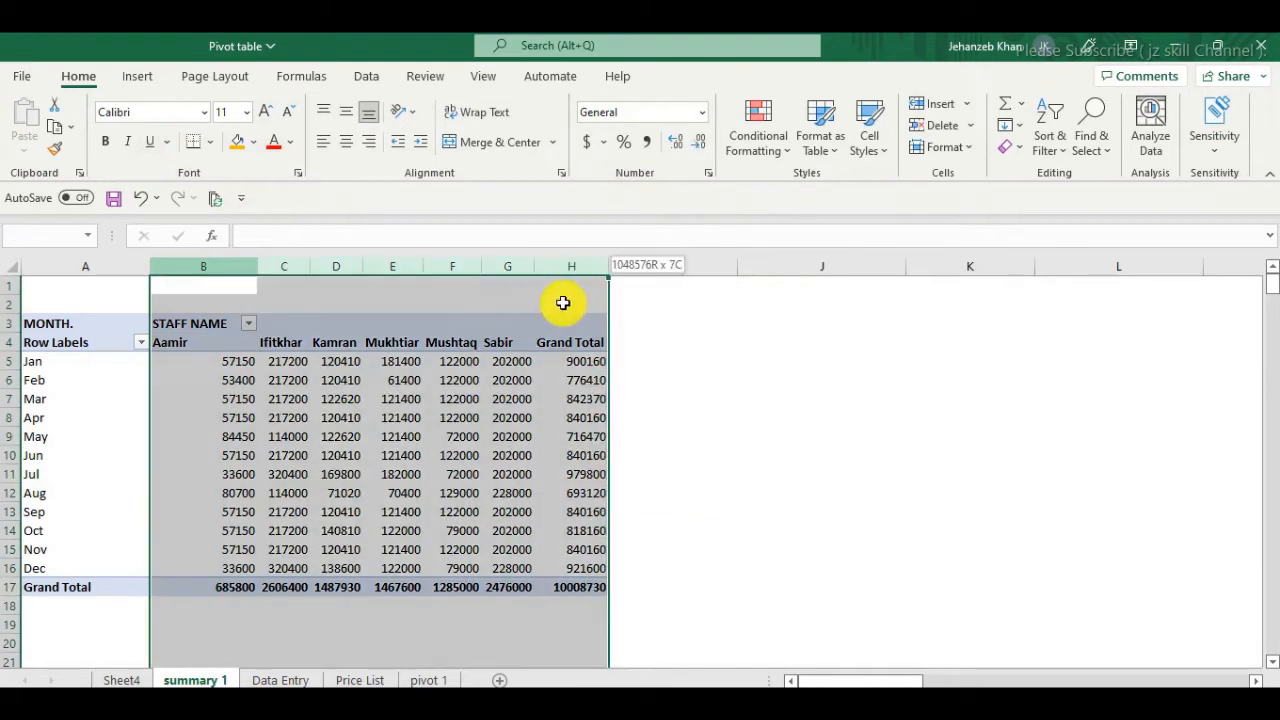
pyautogui.doubleClick(310, 266)
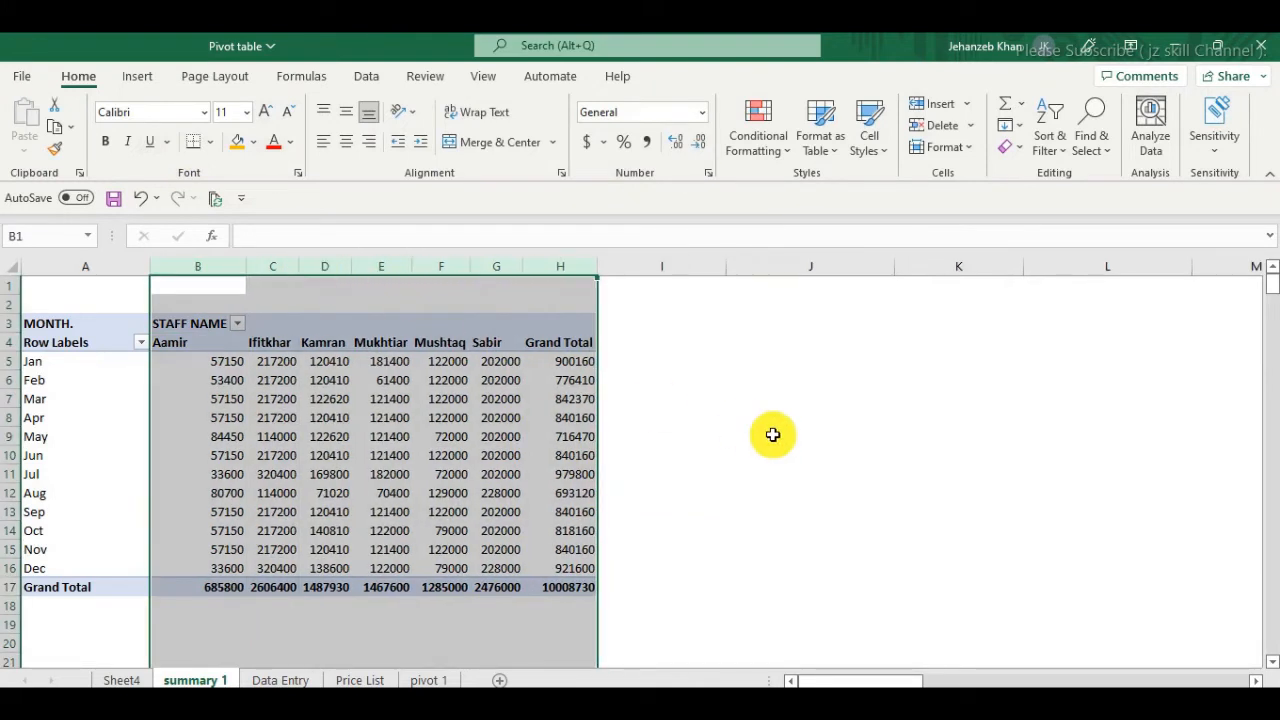
pyautogui.click(770, 452)
# Center the contents of column B, which holds the first salesperson's amounts
pyautogui.click(221, 268)
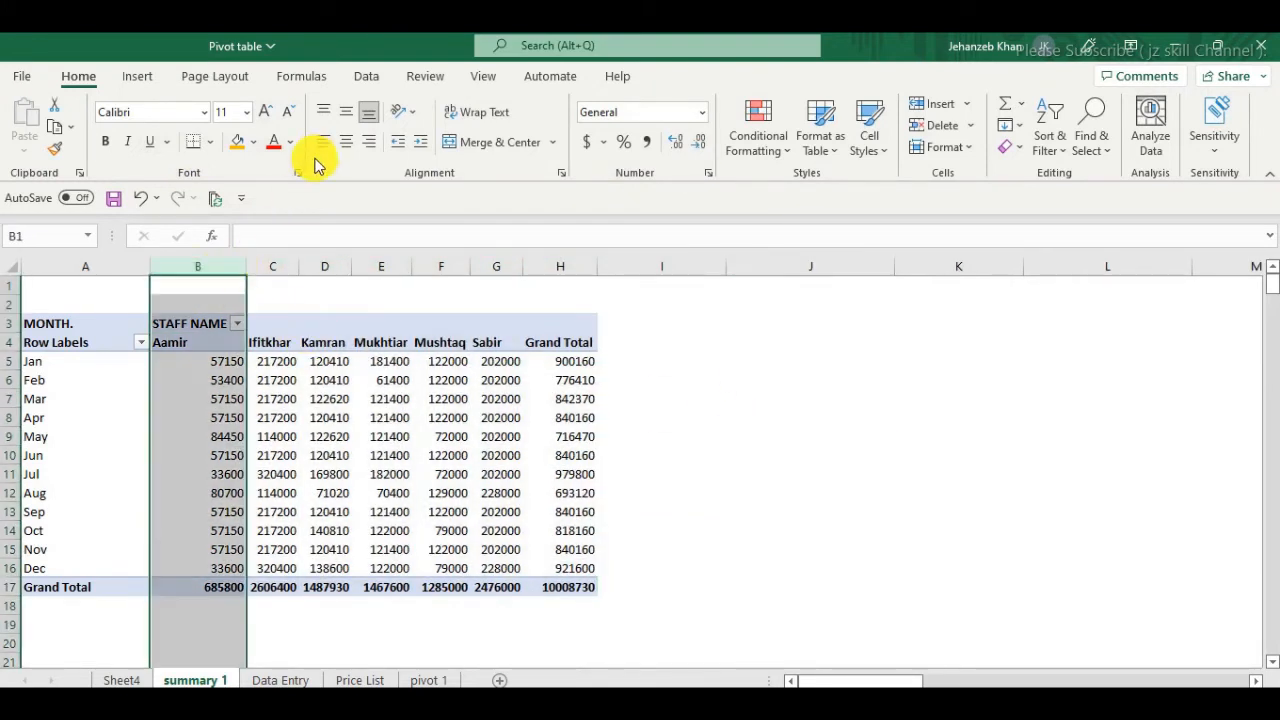
pyautogui.click(345, 142)
pyautogui.click(818, 450)
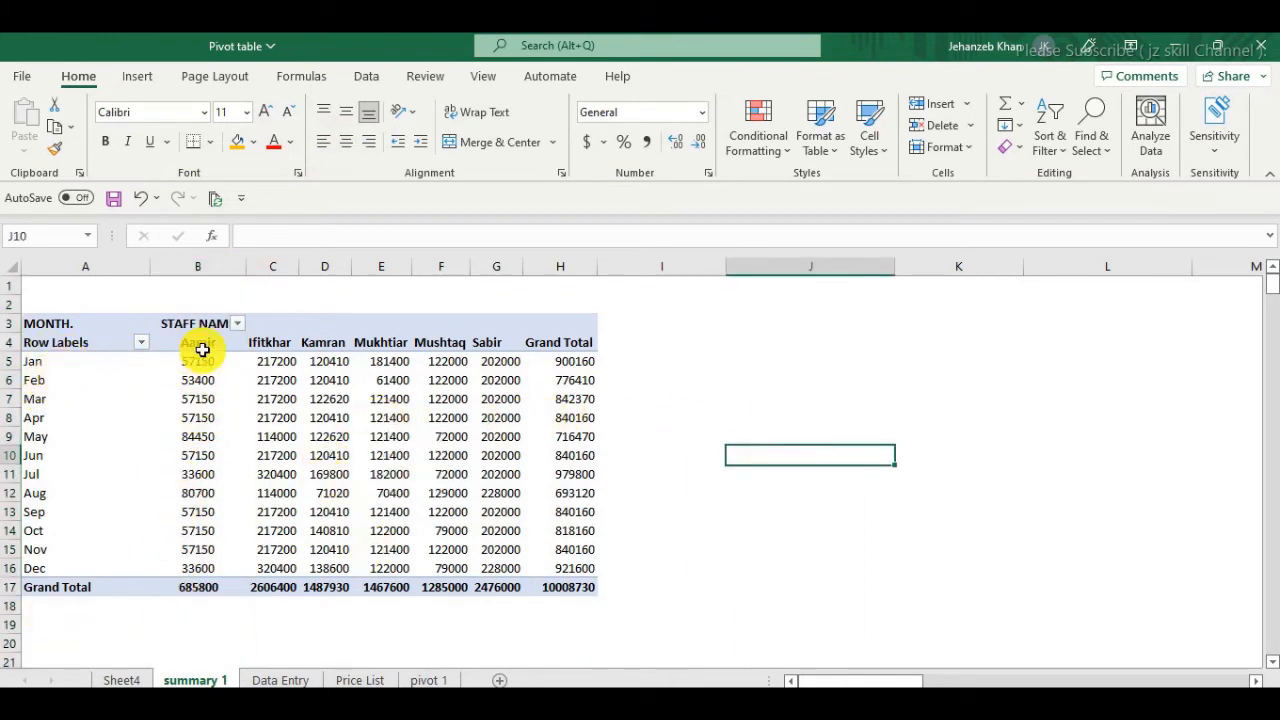
# Examine the grand totals per salesperson and per month from January to December
pyautogui.moveTo(507, 480)
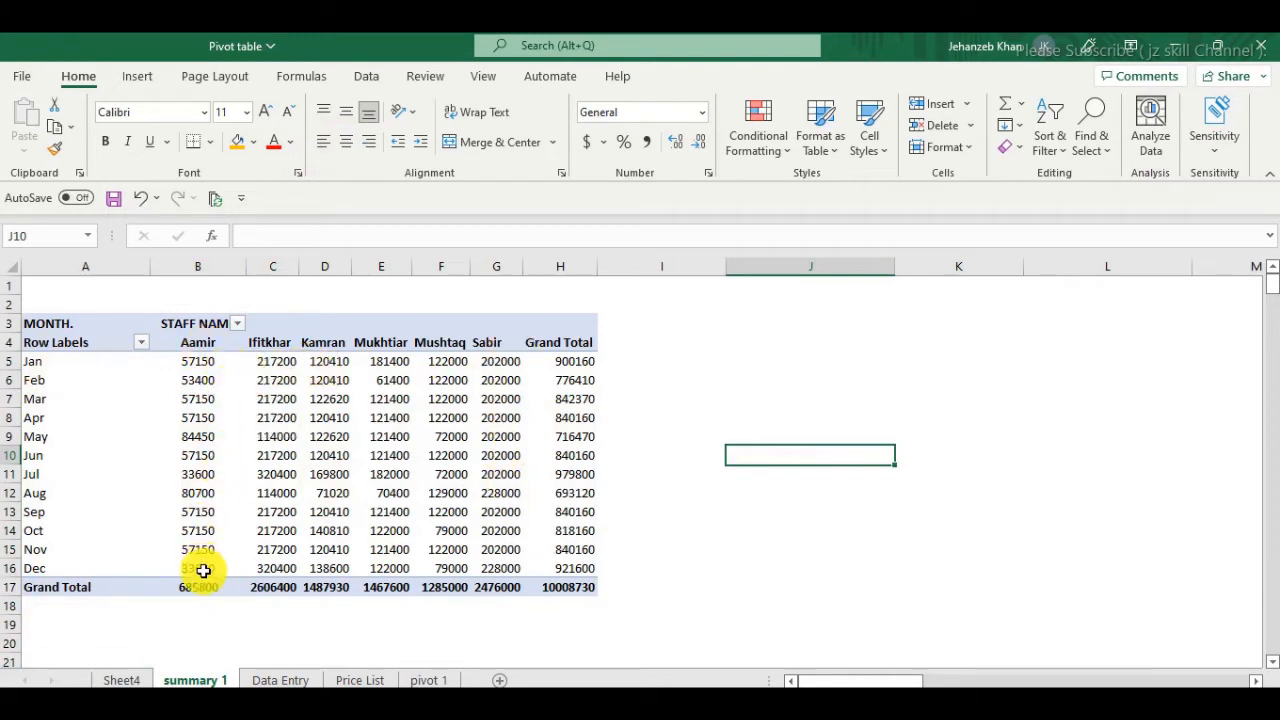
pyautogui.moveTo(191, 587); pyautogui.dragTo(576, 363)
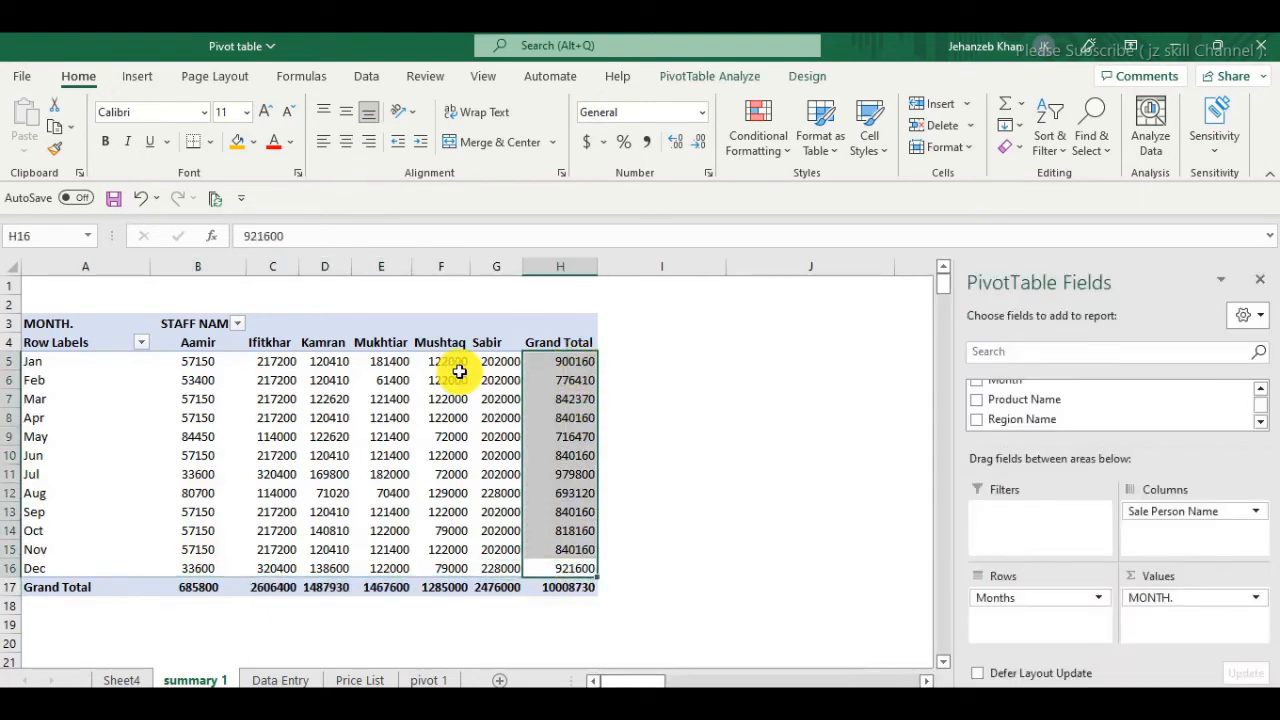
pyautogui.click(440, 399)
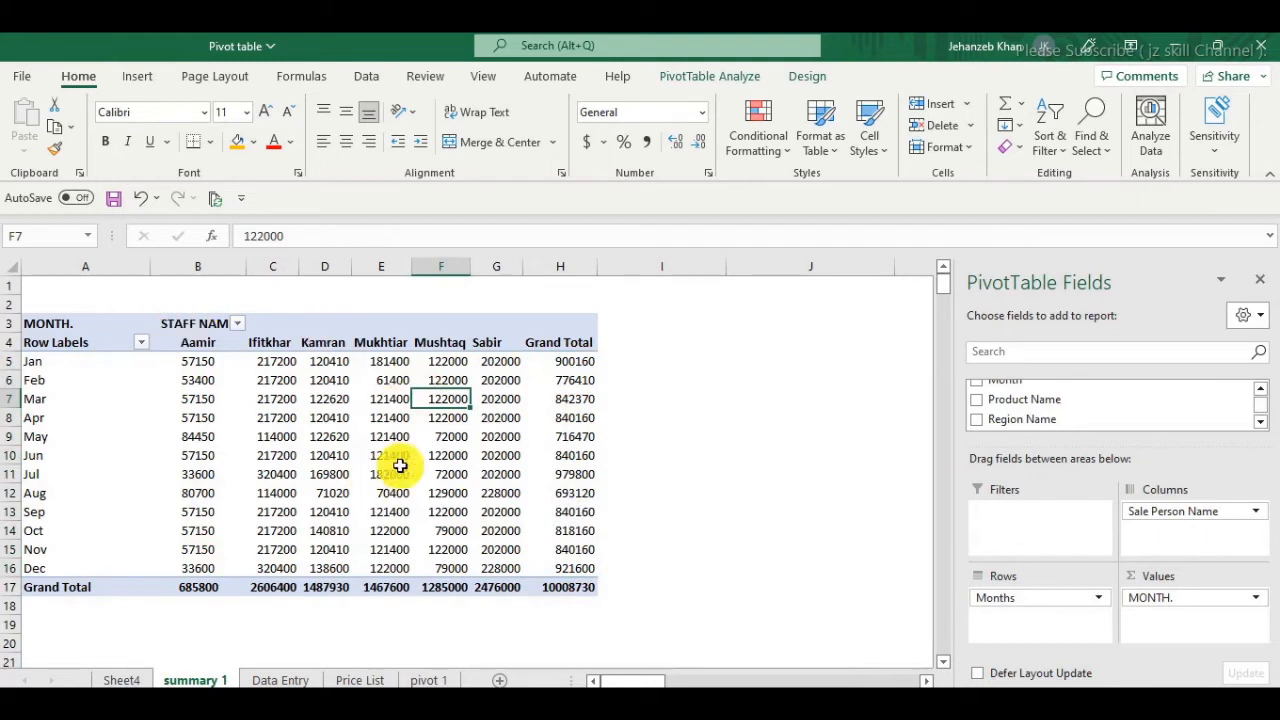
pyautogui.click(640, 406)
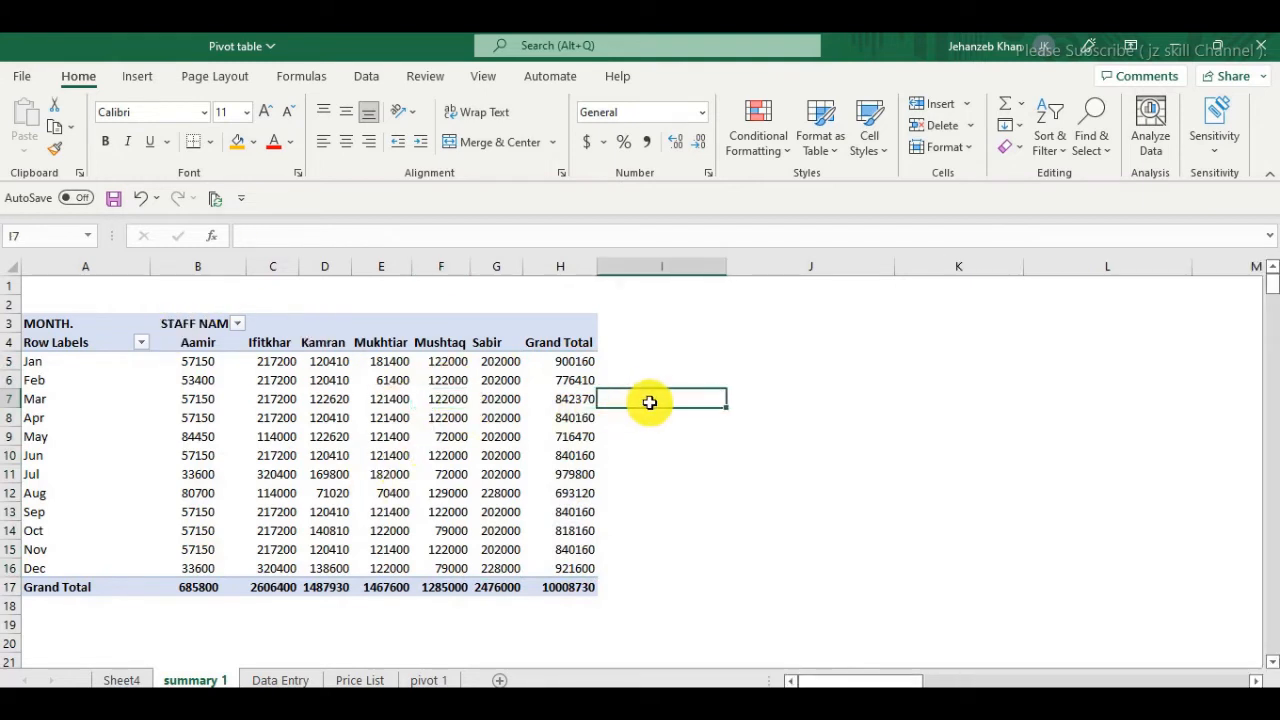
# Select a value inside the pivot table and bring up the PivotTable Analyze commands
pyautogui.click(323, 437)
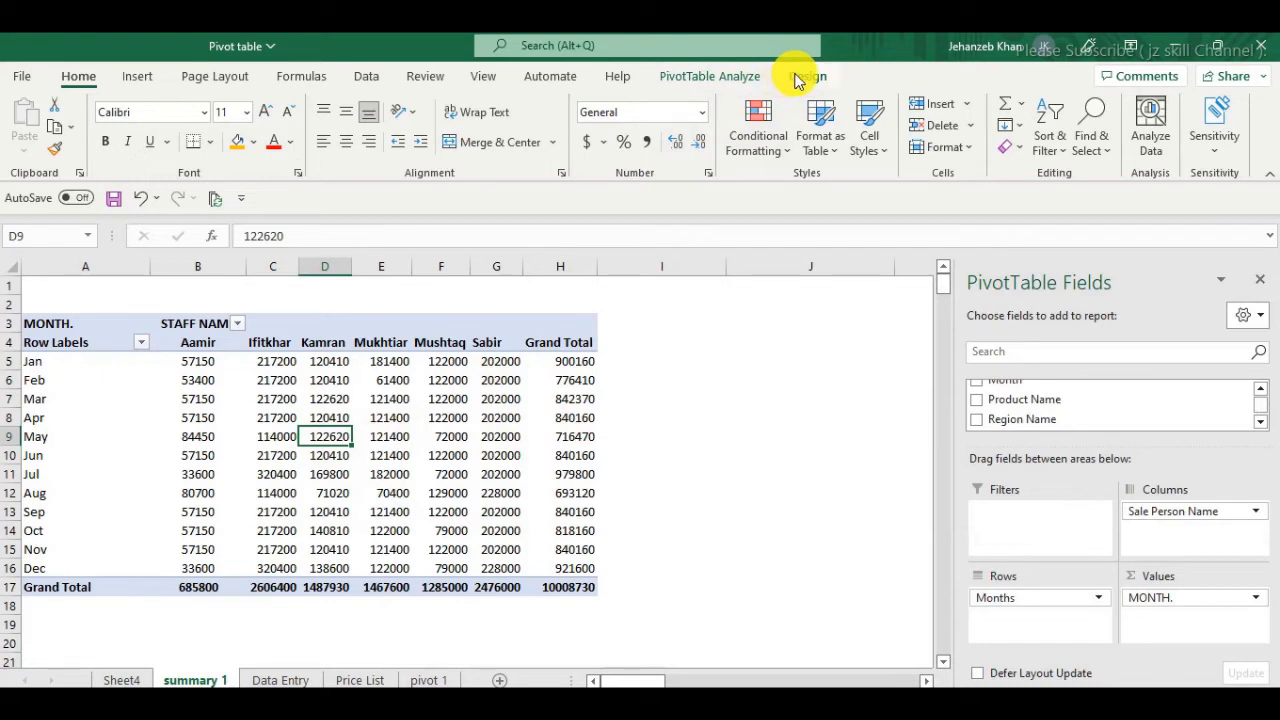
pyautogui.click(697, 399)
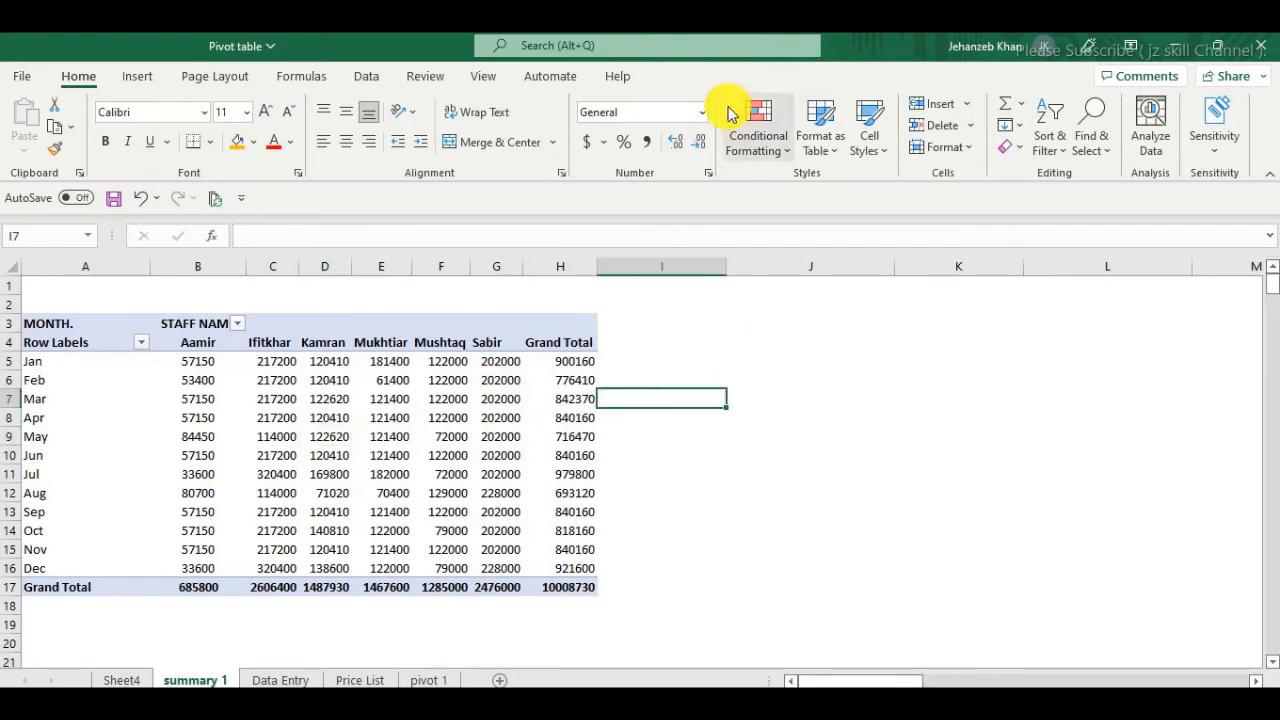
pyautogui.click(311, 399)
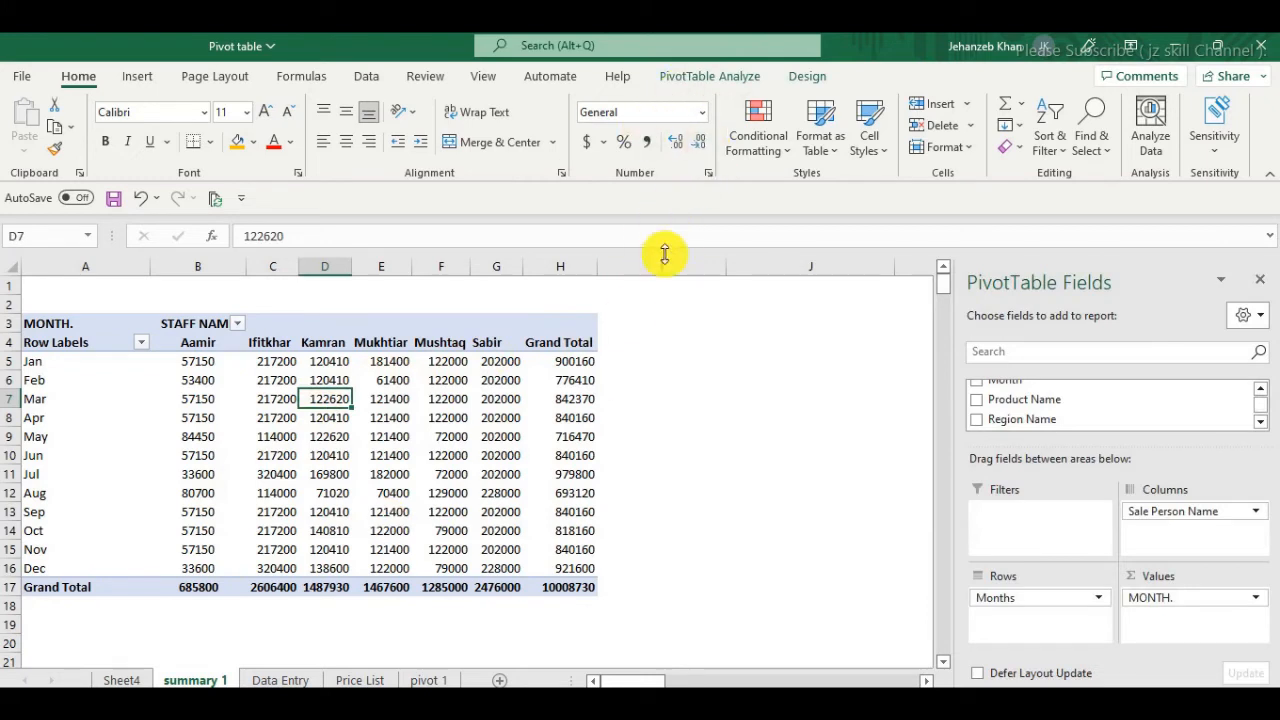
pyautogui.click(710, 77)
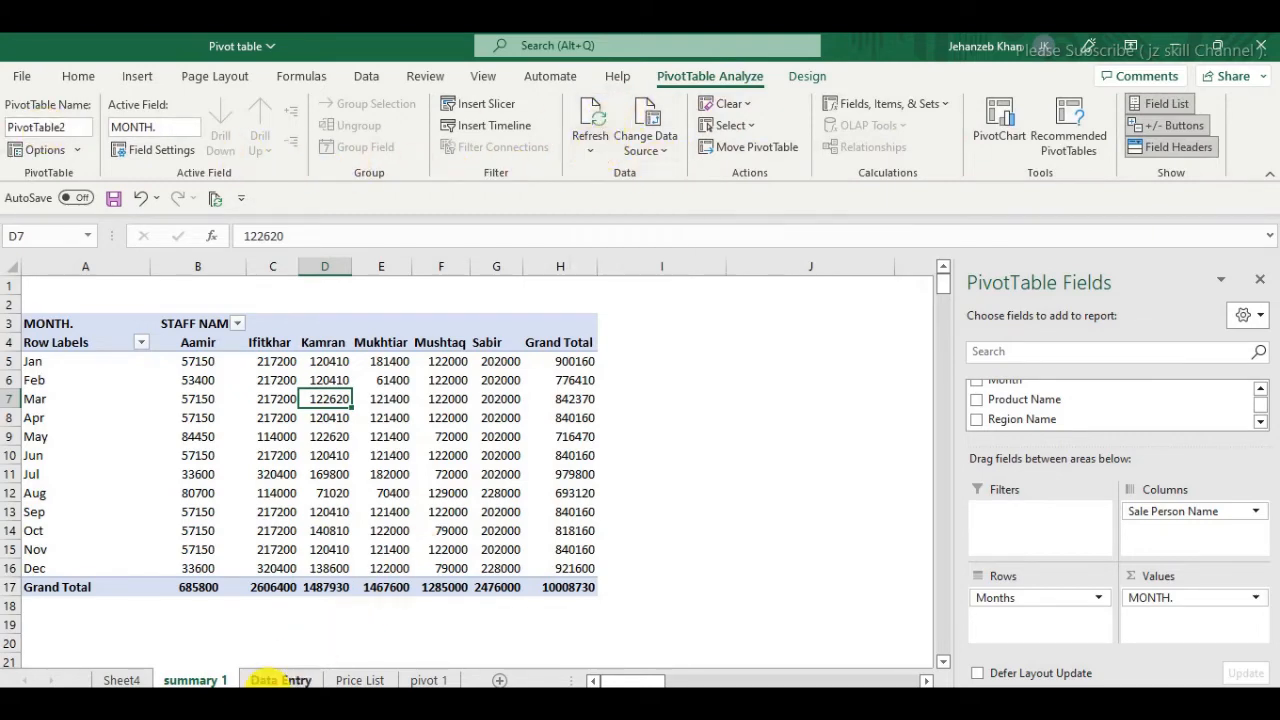
# Switch between the summary 1 and Data Entry sheets, ending on the Data Entry source records
pyautogui.click(273, 680)
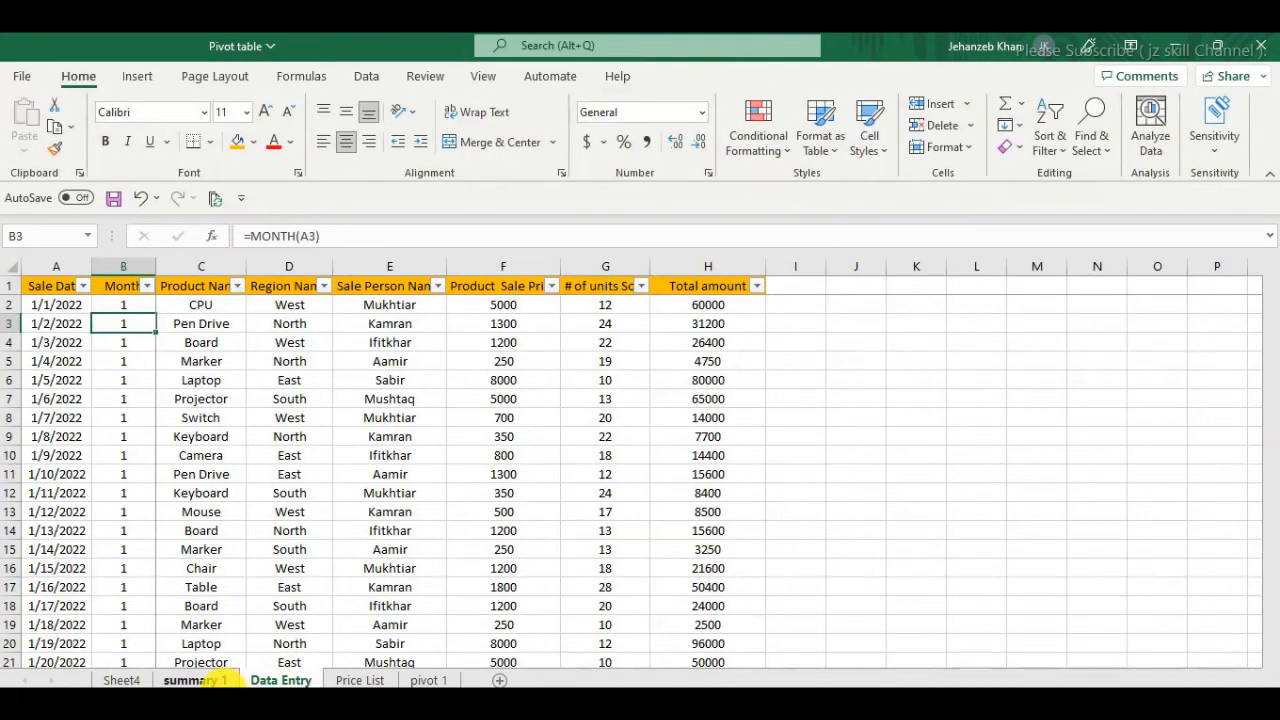
pyautogui.click(192, 680)
pyautogui.click(273, 680)
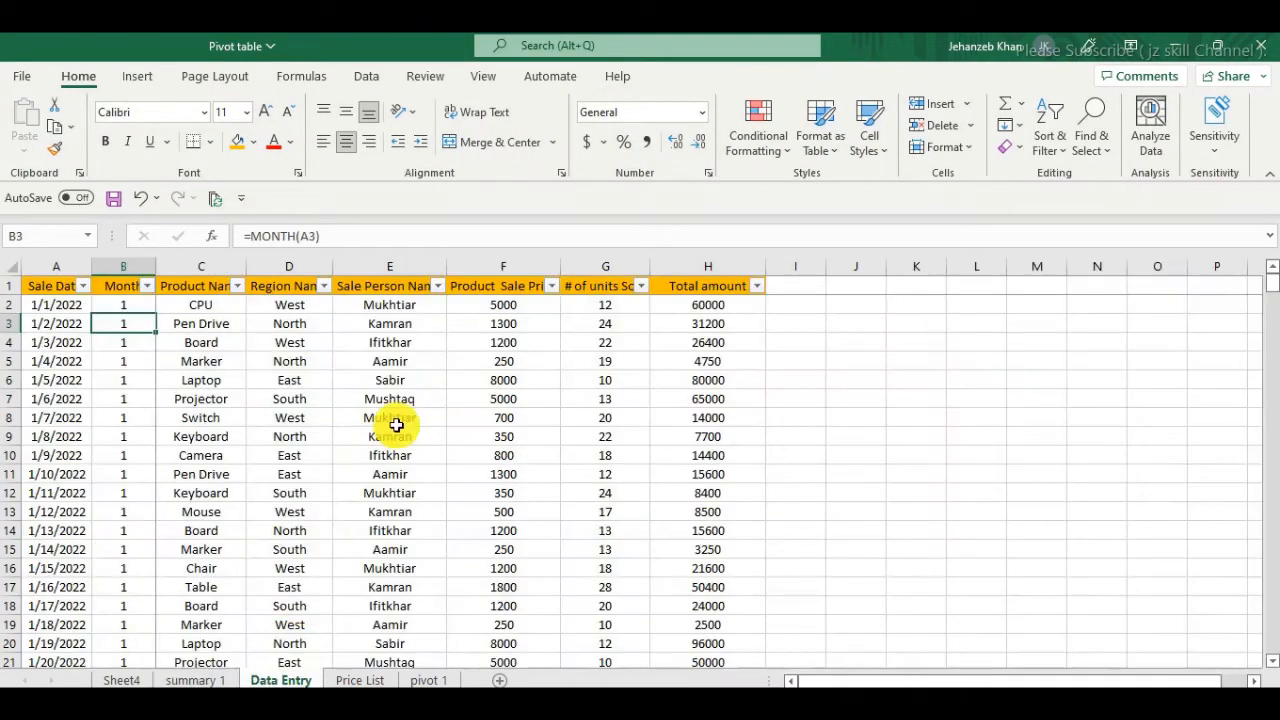
# Return from the Data Entry records to summary 1 and update the pivot table with Refresh and Refresh All
pyautogui.scroll(-12, 394, 423)
pyautogui.scroll(-8, 538, 479)
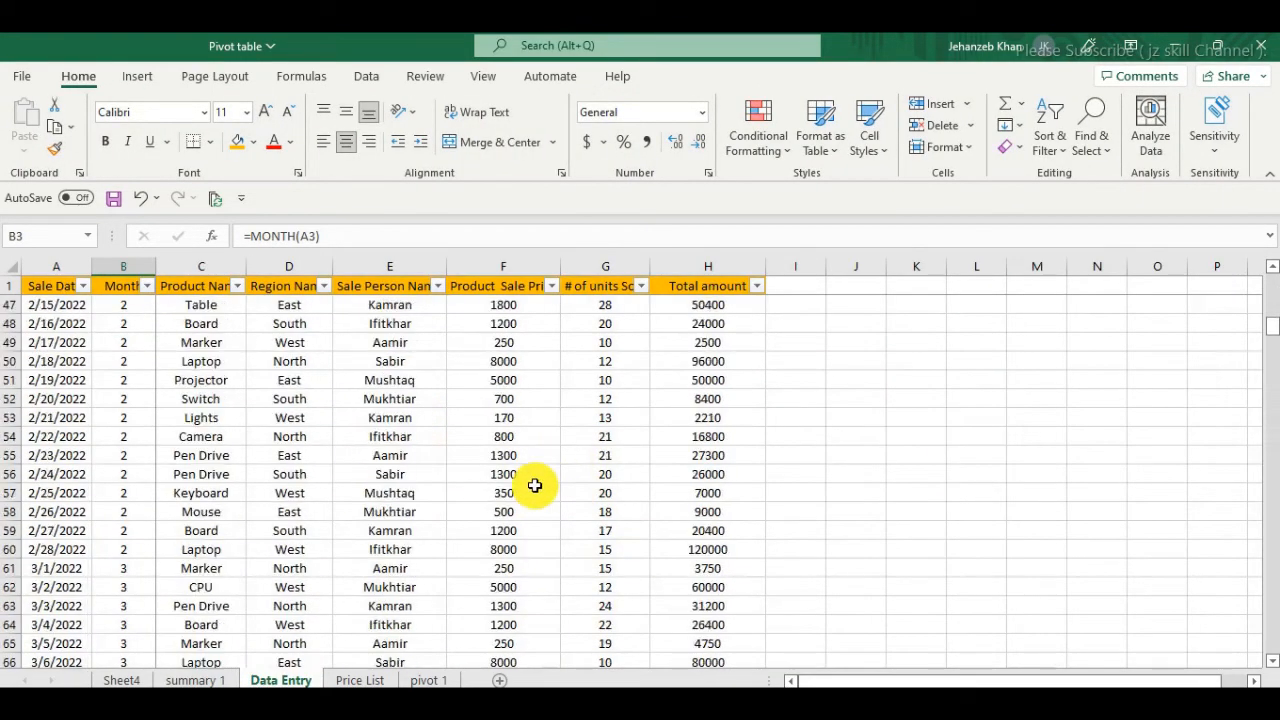
pyautogui.click(192, 680)
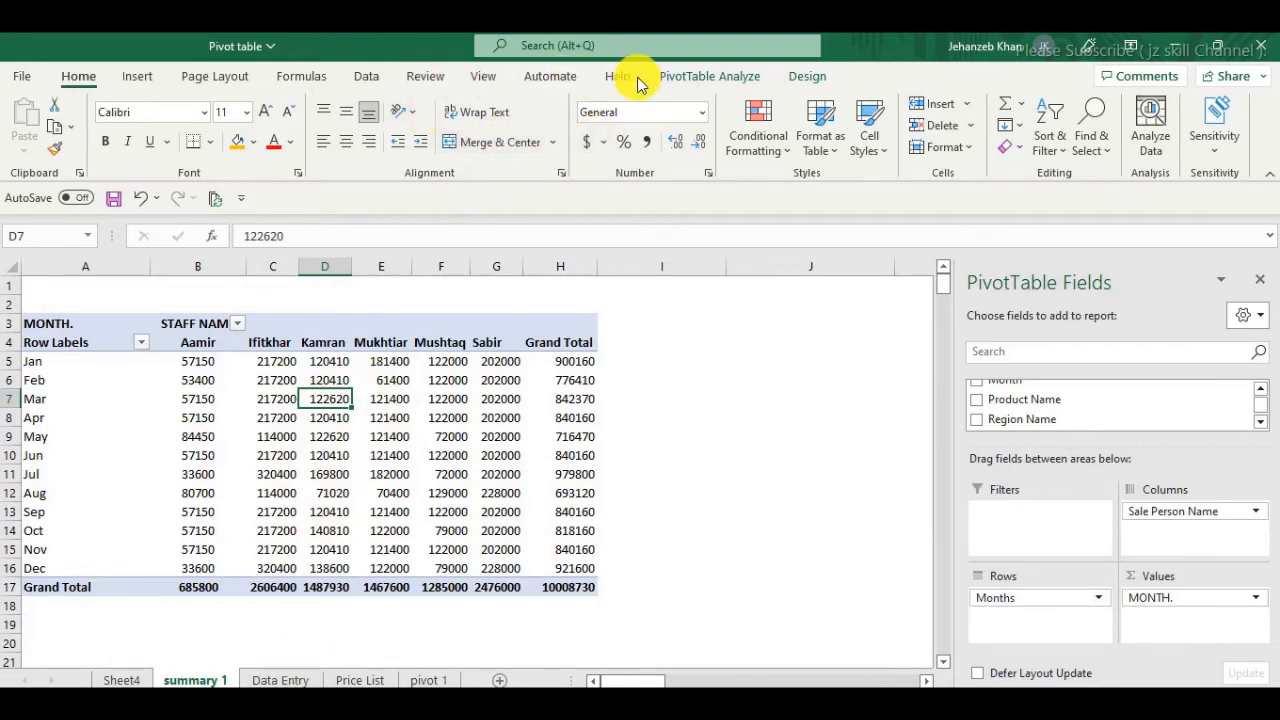
pyautogui.click(706, 80)
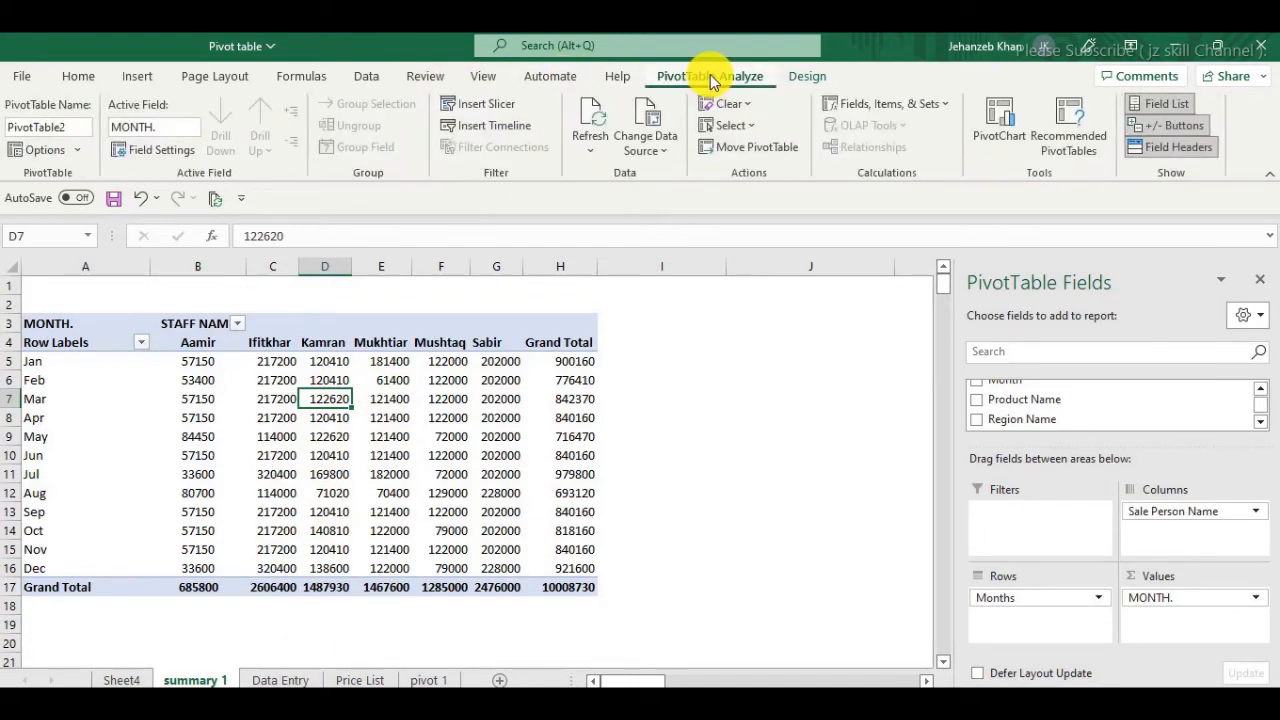
pyautogui.click(590, 115)
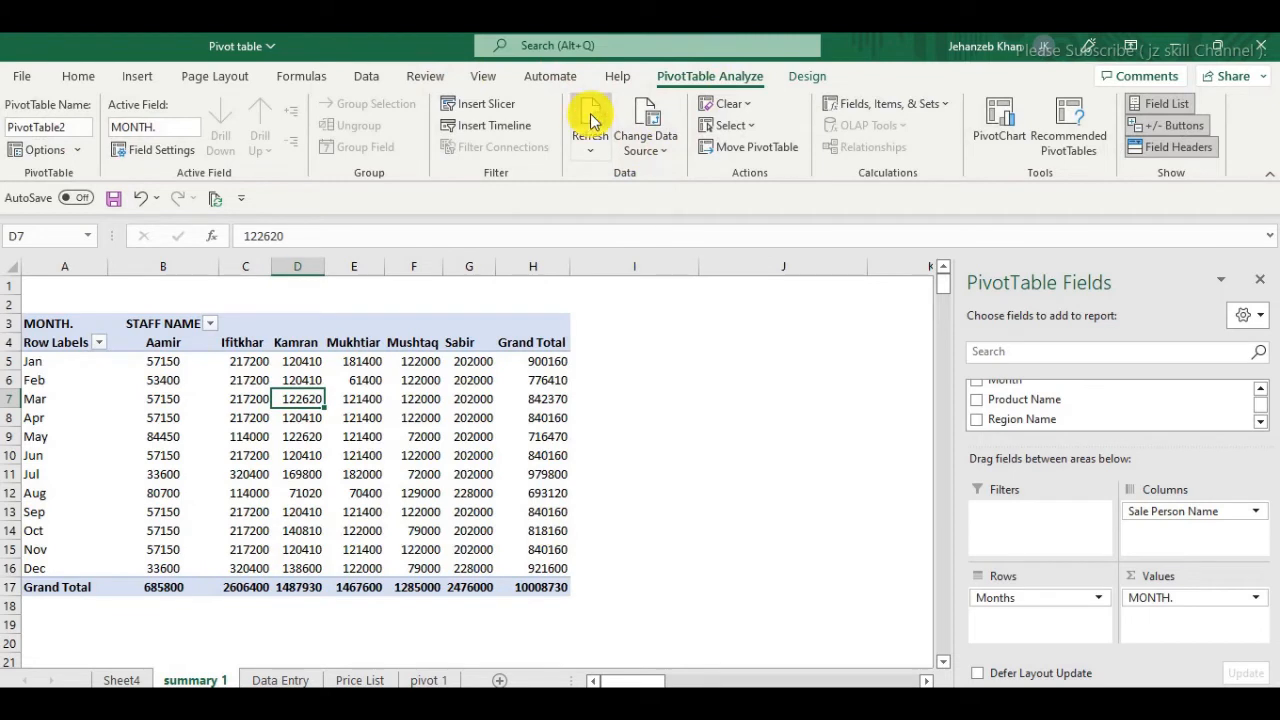
pyautogui.click(590, 158)
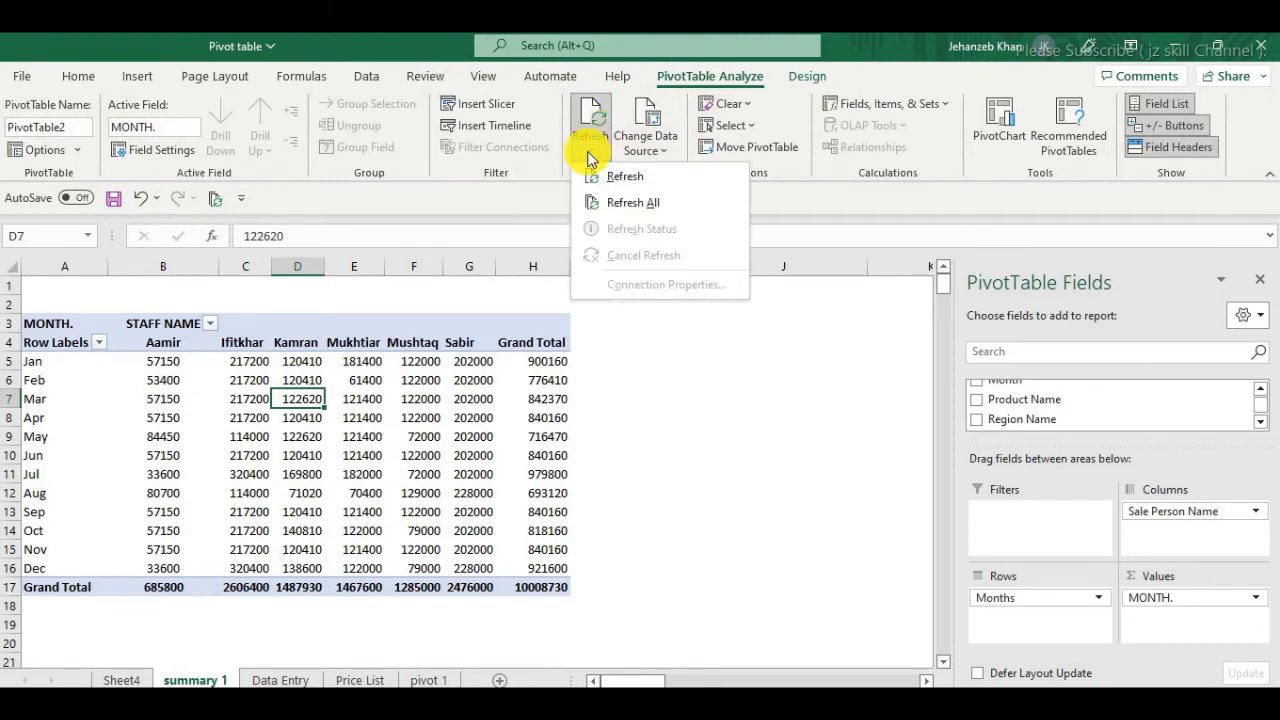
pyautogui.click(605, 200)
pyautogui.click(592, 152)
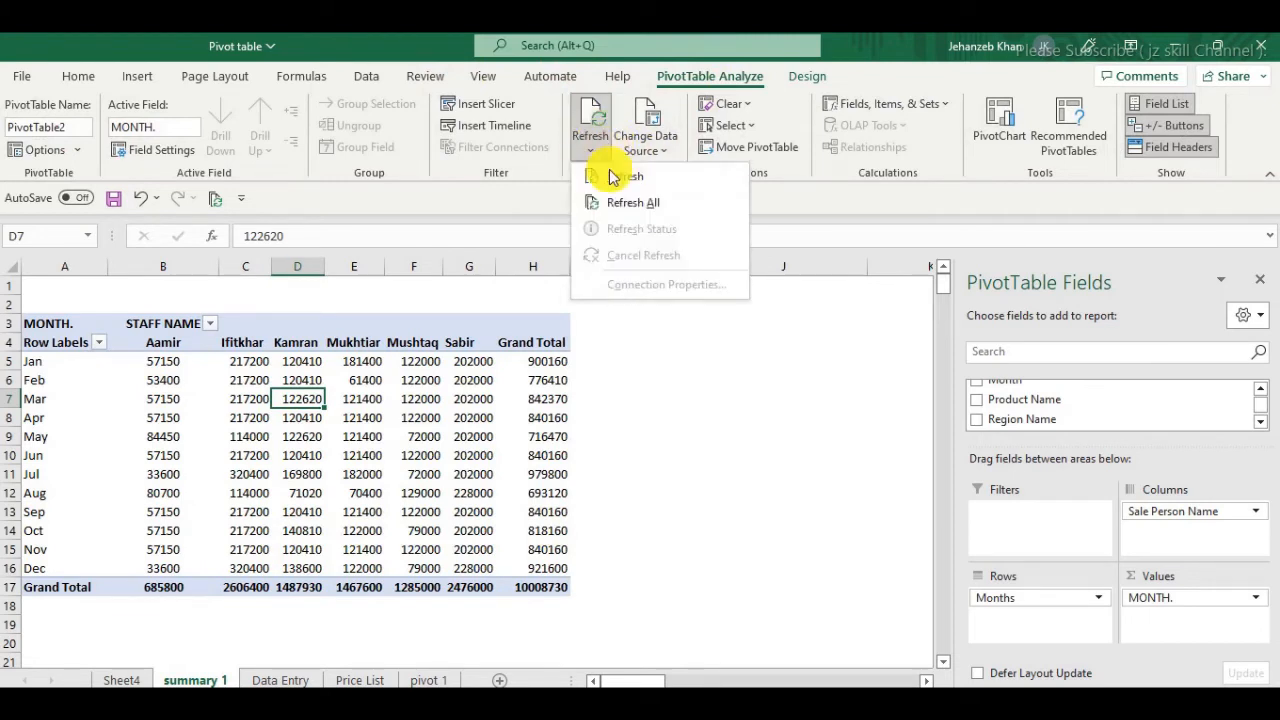
pyautogui.click(586, 176)
pyautogui.click(634, 378)
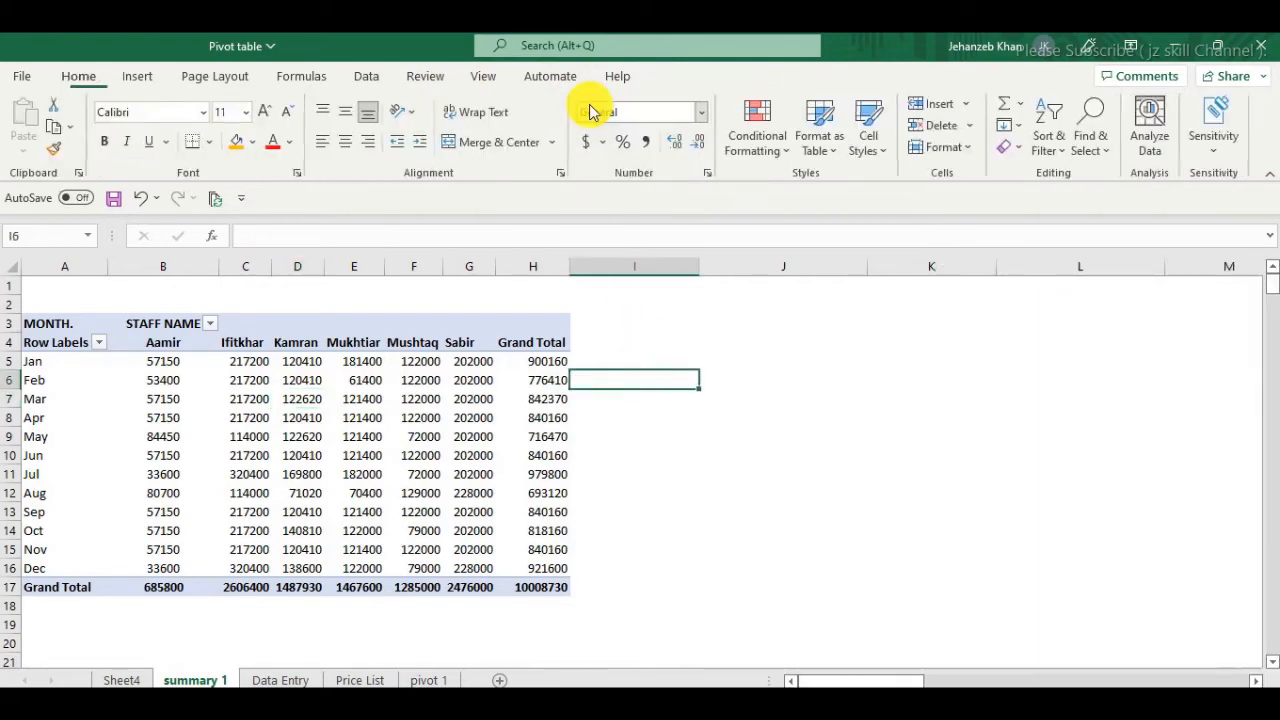
pyautogui.click(356, 397)
# On the Data Entry sheet, set the number of units sold in G4 (Board, 1/3/2022) to 25
pyautogui.click(299, 680)
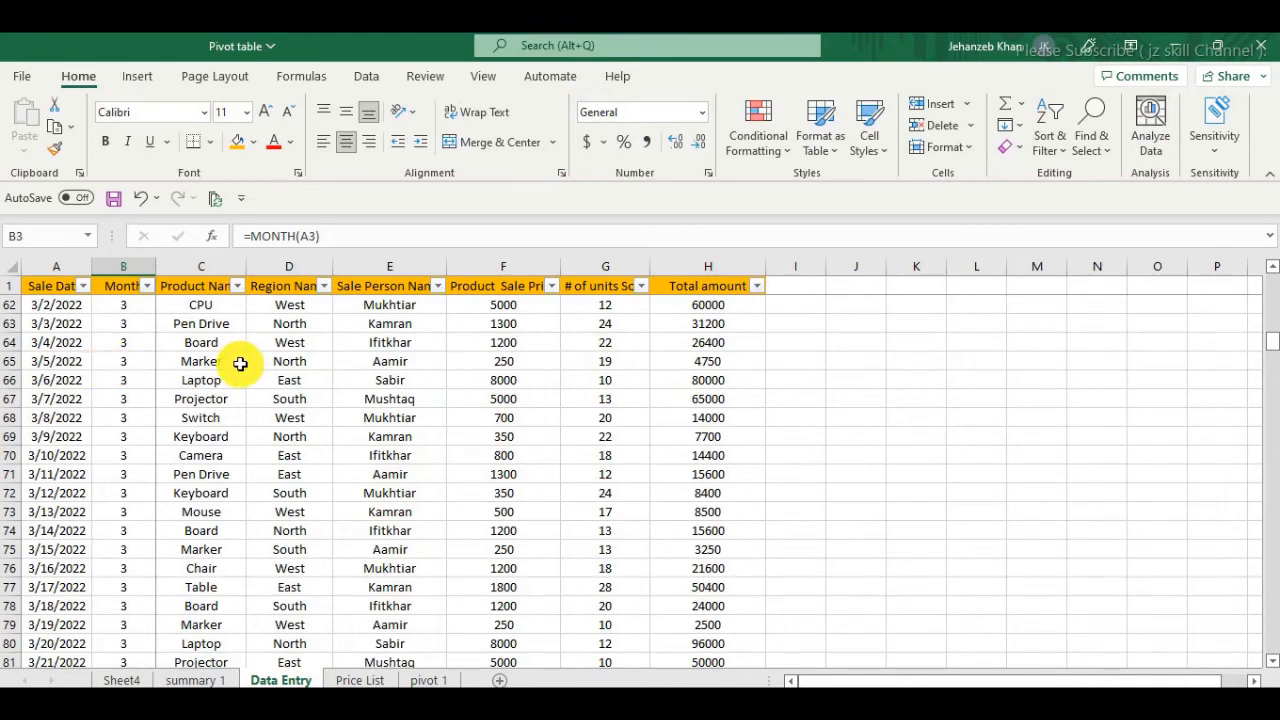
pyautogui.click(595, 363)
pyautogui.click(490, 362)
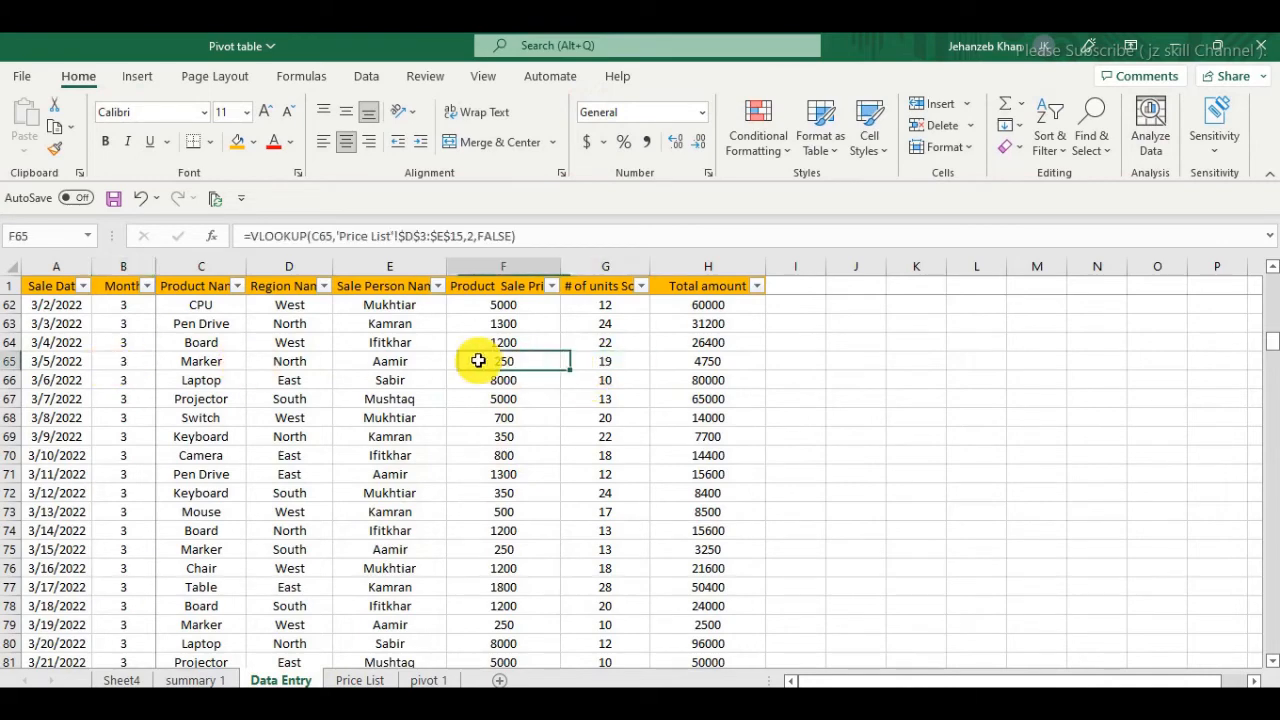
pyautogui.click(598, 366)
pyautogui.hotkey('ctrl', 'shift', 'Up')
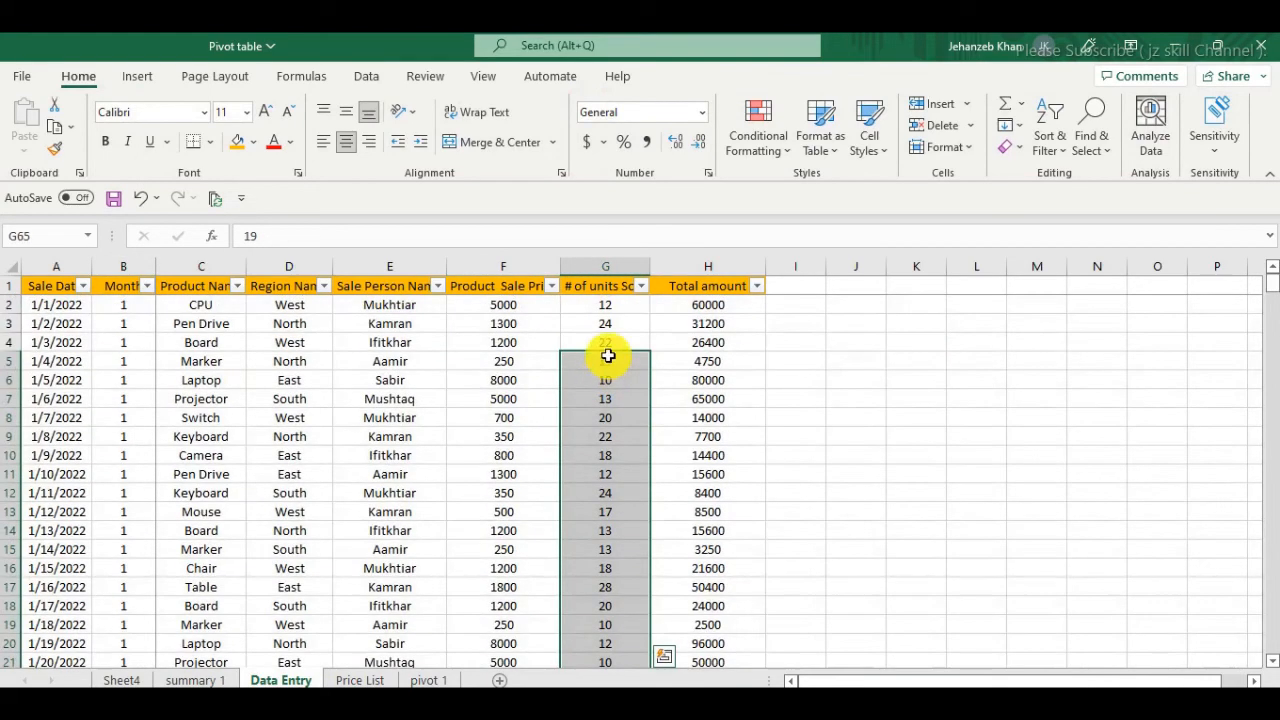
pyautogui.click(606, 361)
pyautogui.click(627, 344)
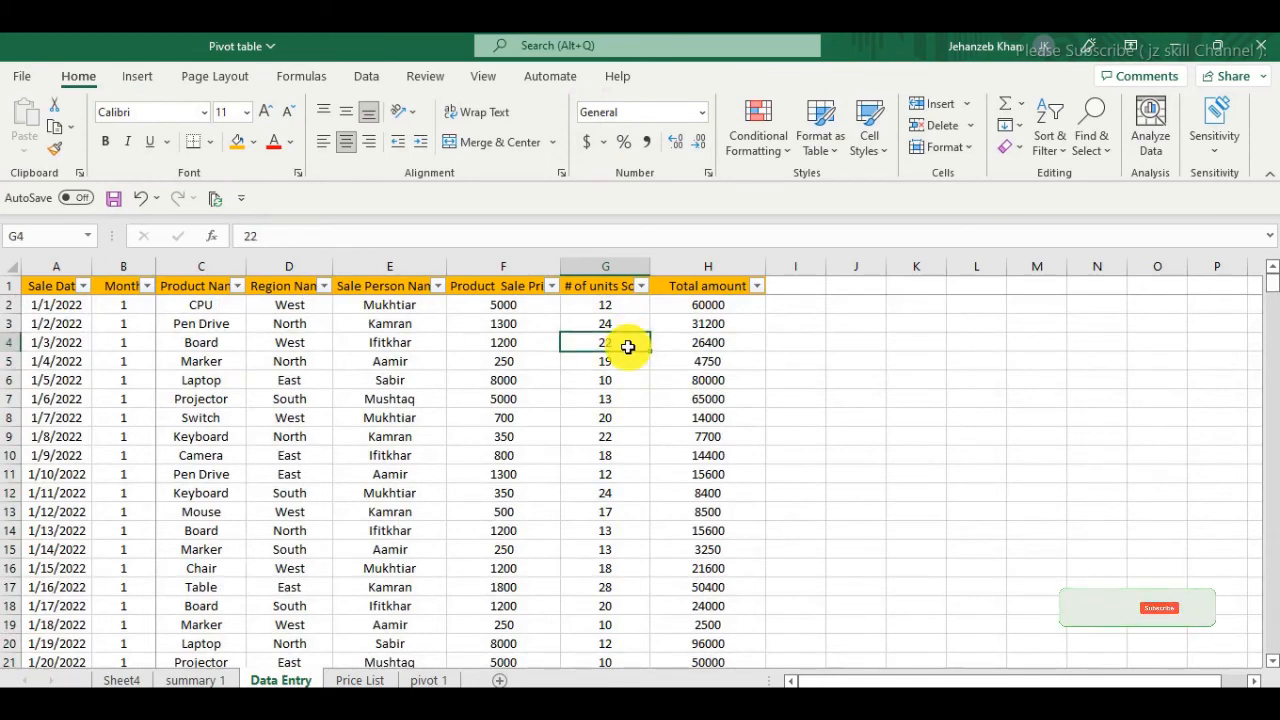
pyautogui.write('25')
# Set the units sold to 50 in G7 (Projector, 1/6/2022) and 30 in G14 (Board, 1/13/2022)
pyautogui.click(620, 401)
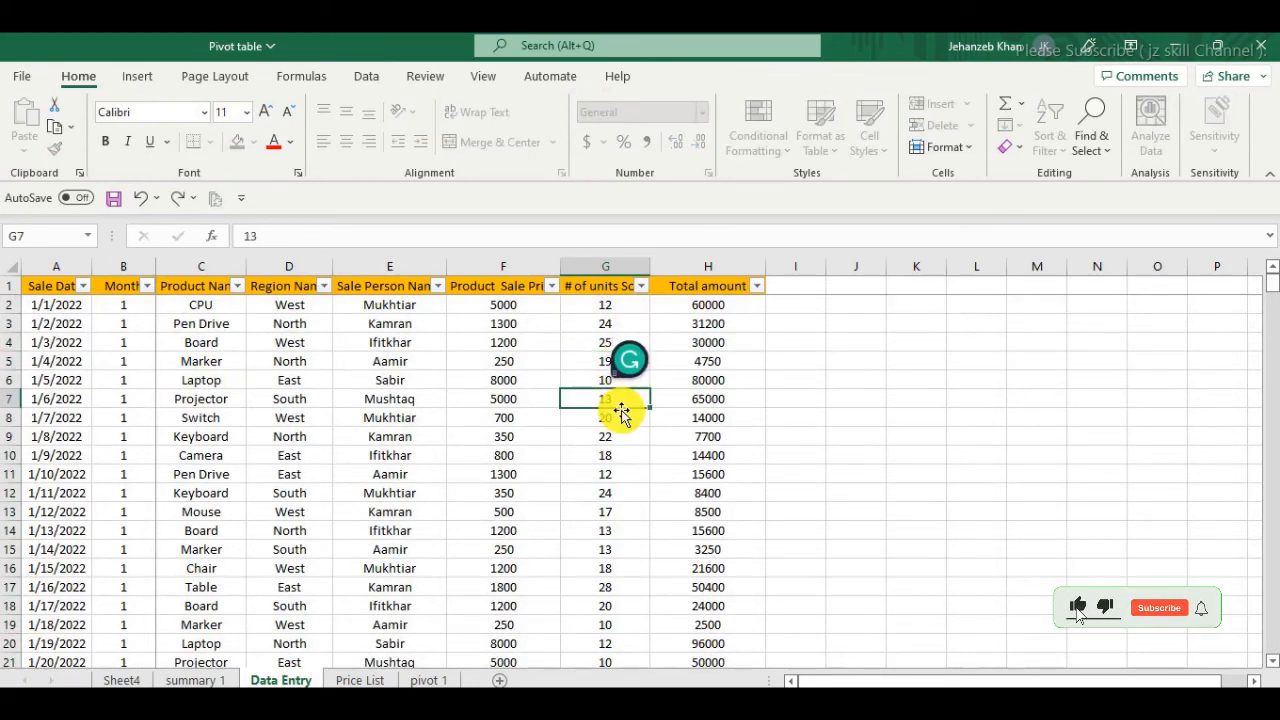
pyautogui.write('50')
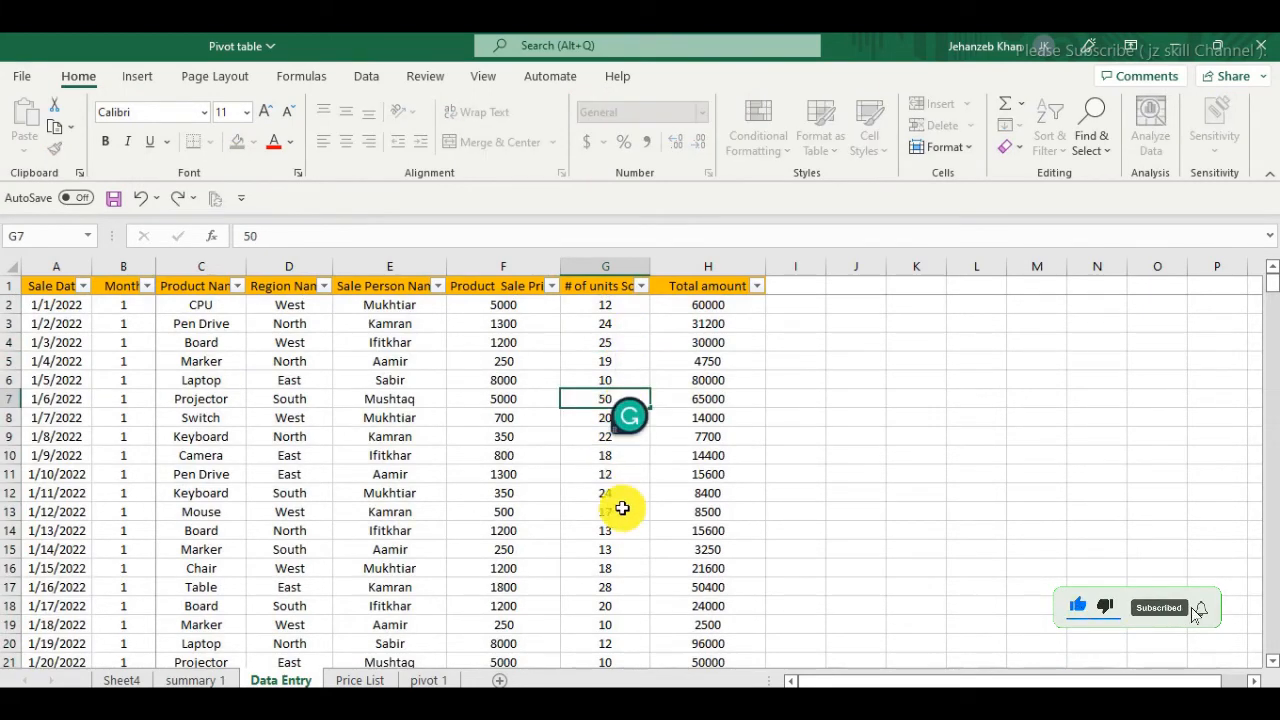
pyautogui.click(632, 530)
pyautogui.write('30')
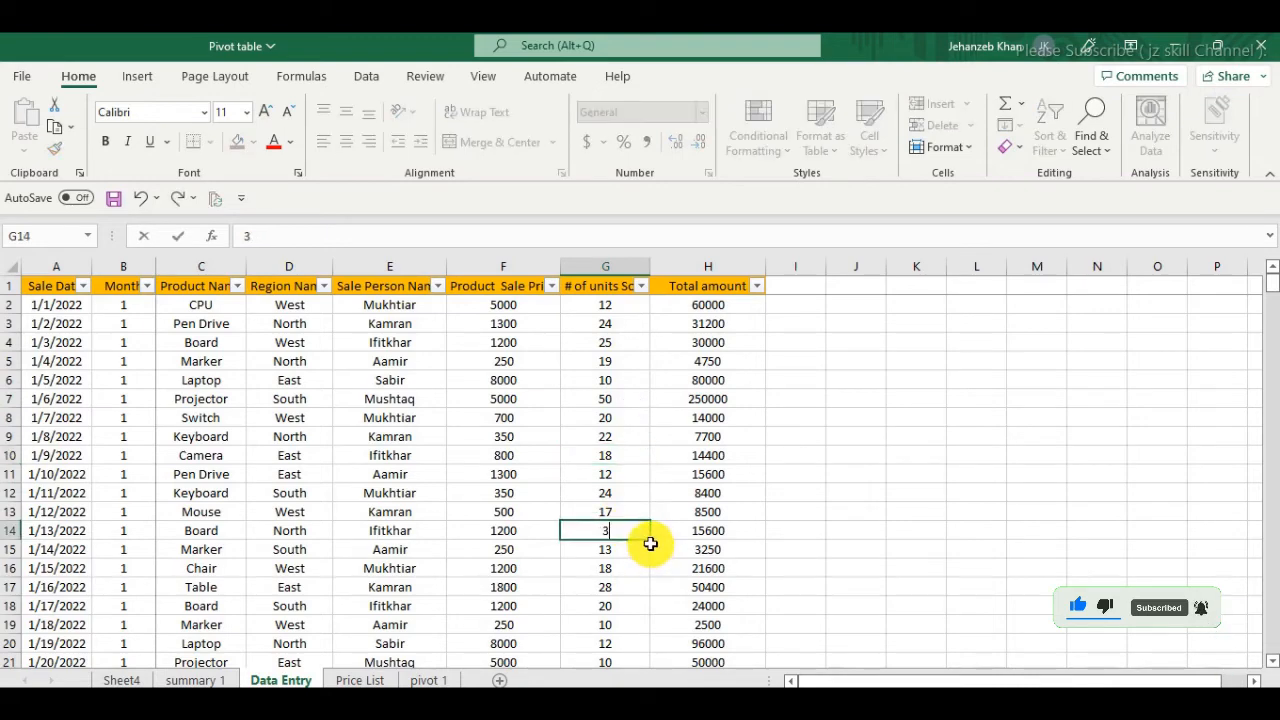
pyautogui.click(638, 437)
pyautogui.click(793, 404)
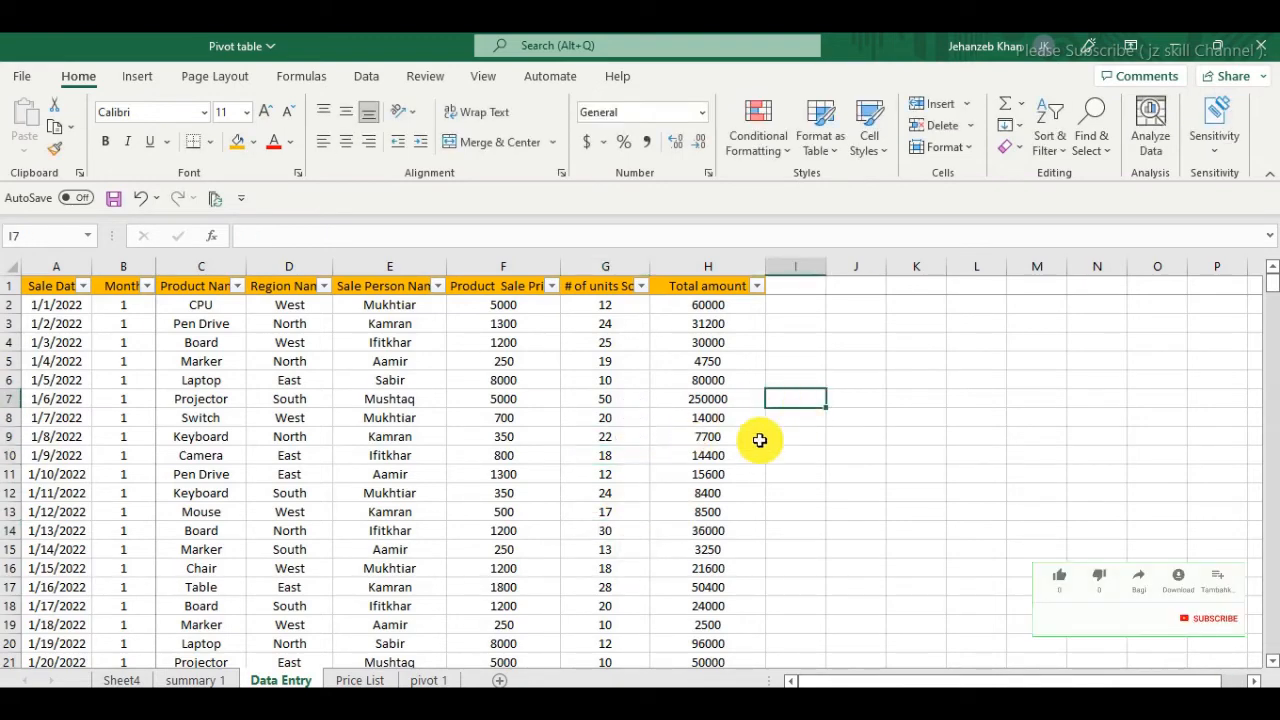
# Refresh the pivot table on summary 1 to bring in the edited unit quantities, repeating the refresh from different cells
pyautogui.click(214, 681)
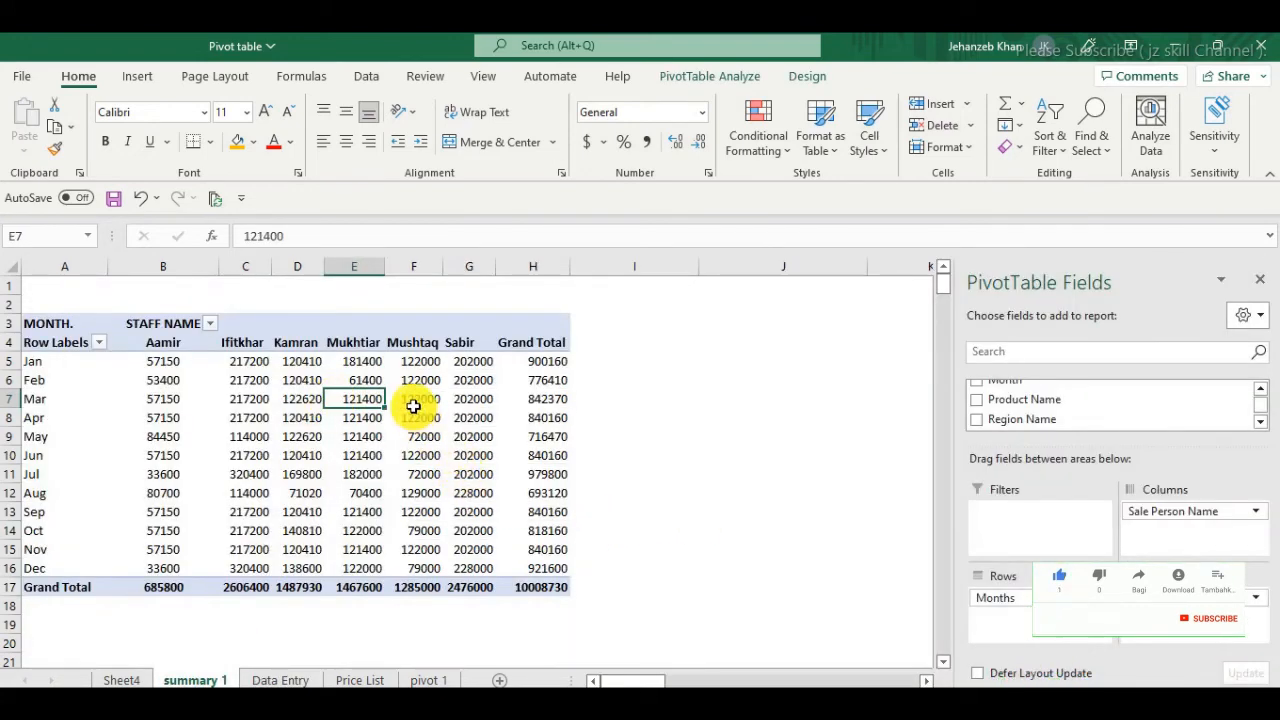
pyautogui.rightClick(413, 406)
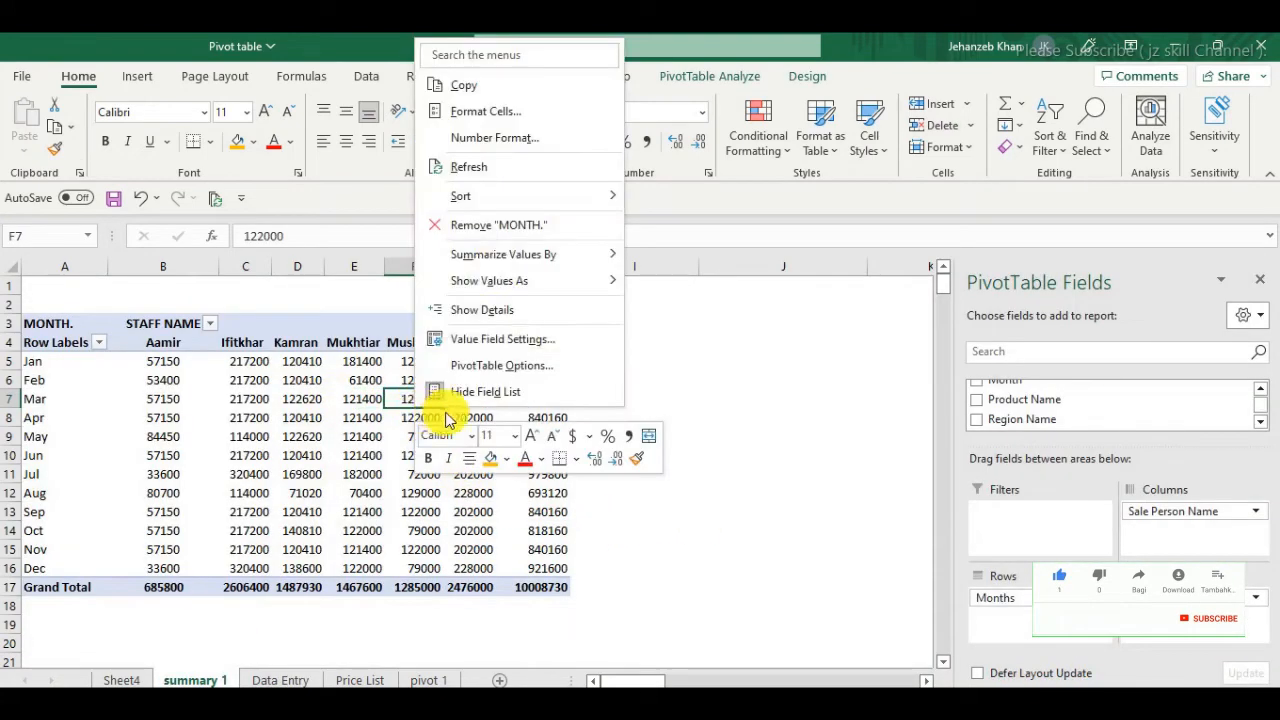
pyautogui.click(505, 168)
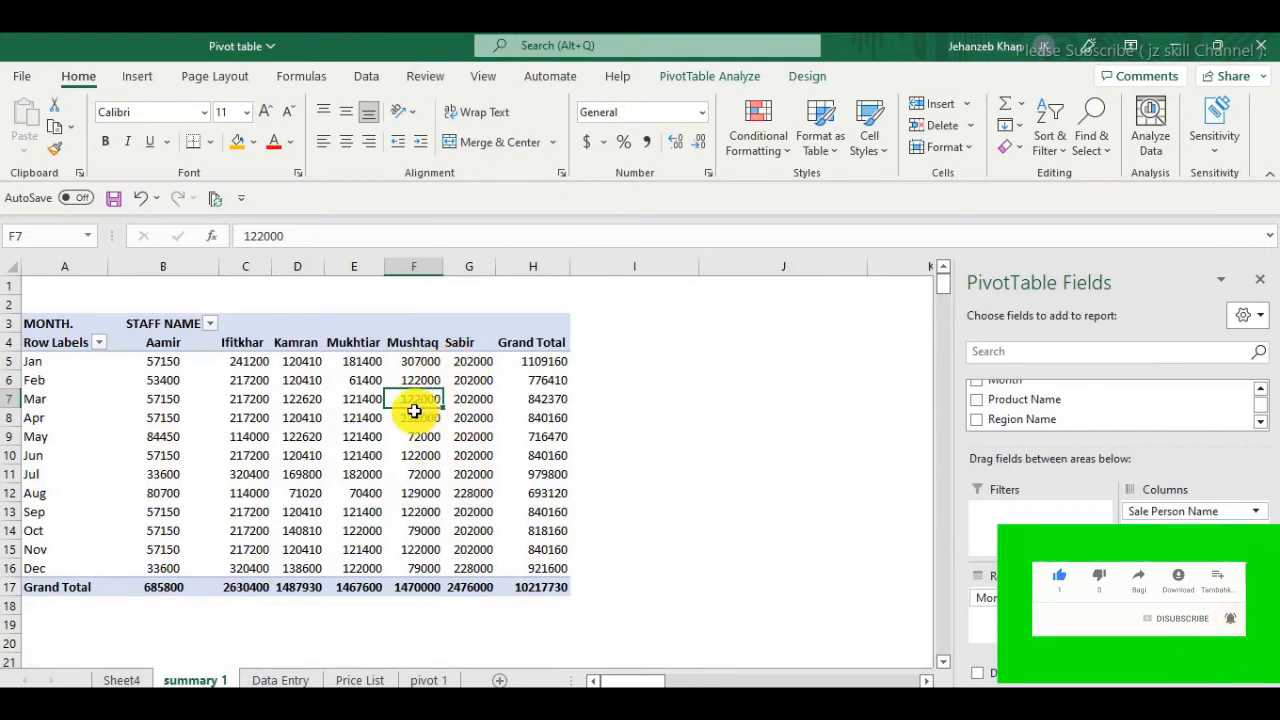
pyautogui.rightClick(312, 398)
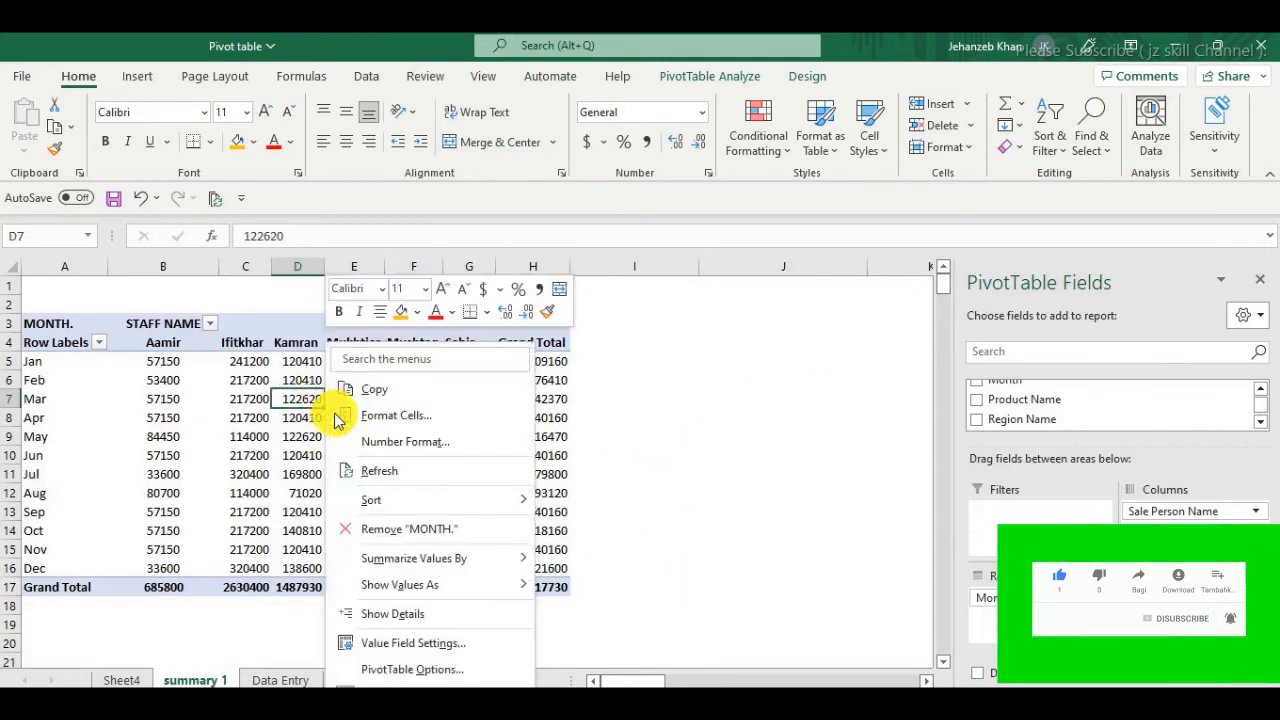
pyautogui.click(403, 478)
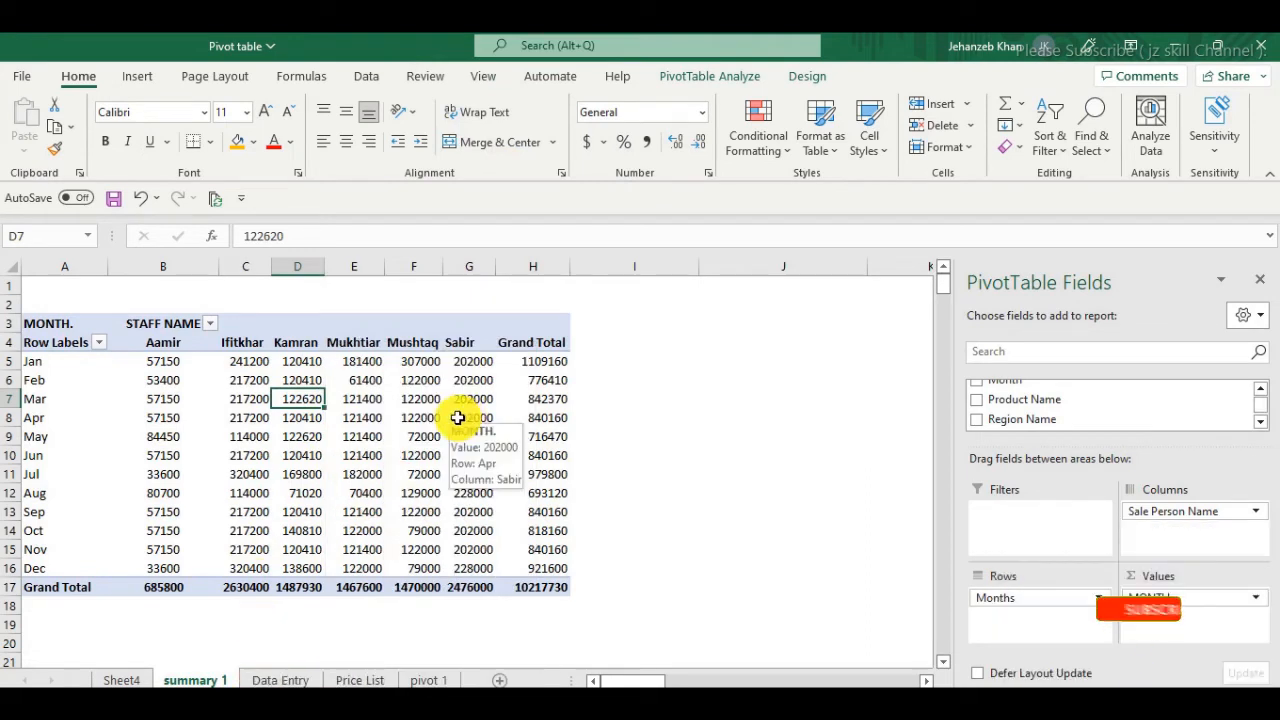
pyautogui.rightClick(368, 403)
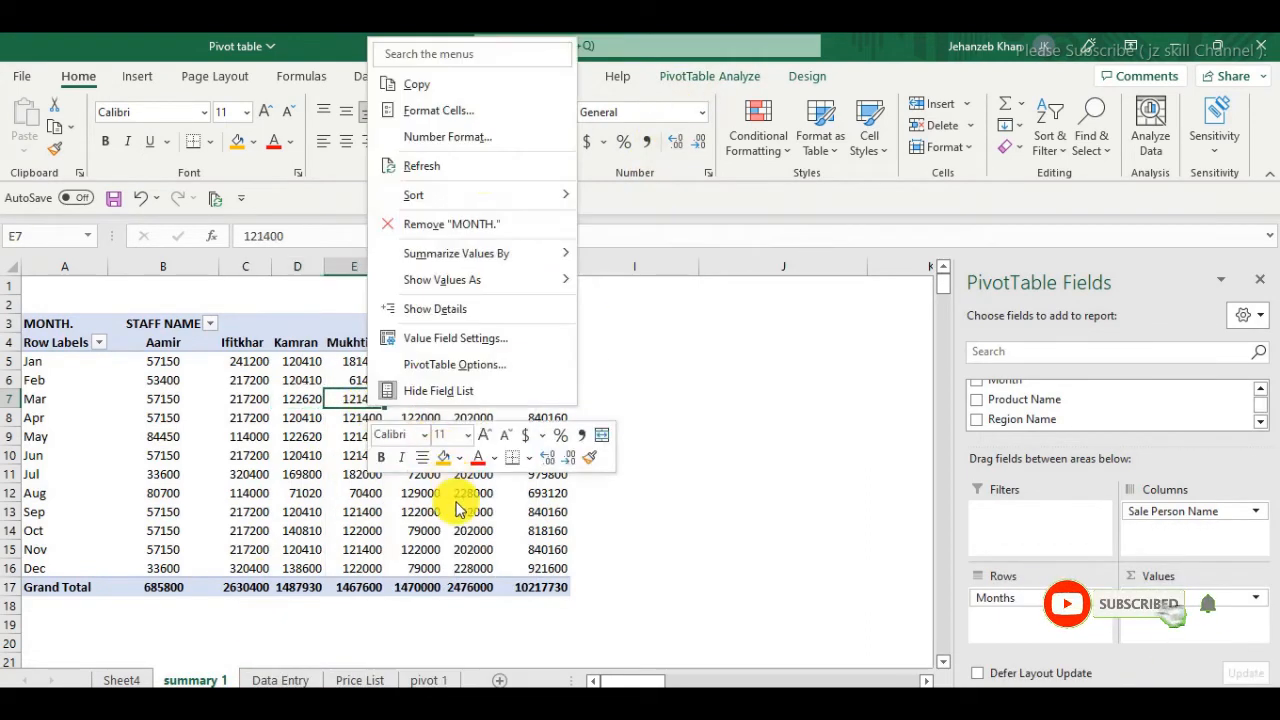
pyautogui.click(468, 166)
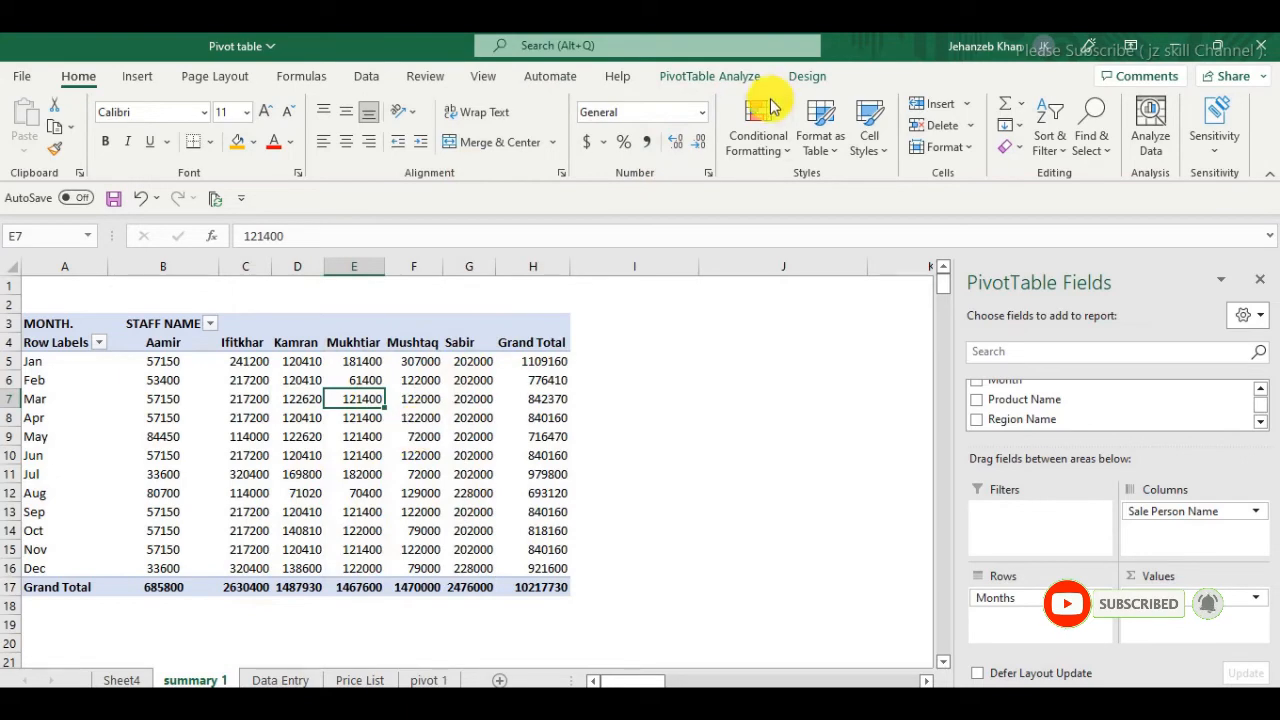
pyautogui.click(728, 84)
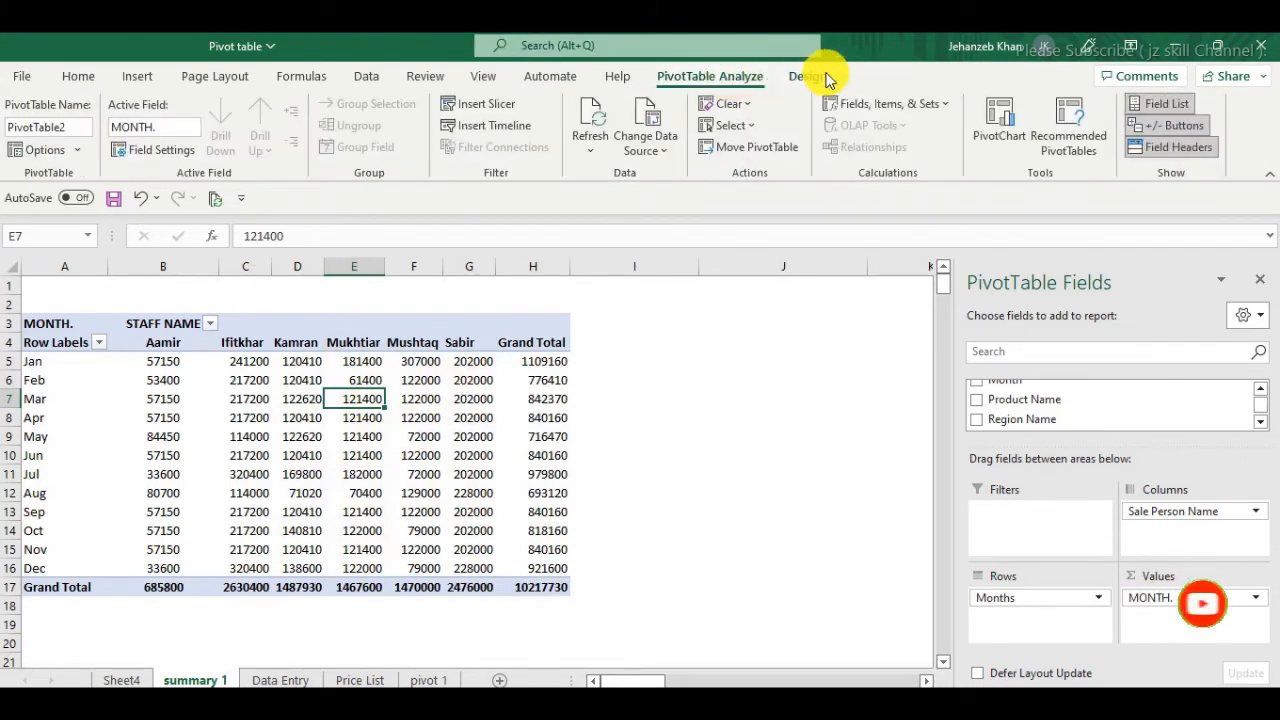
pyautogui.click(807, 76)
pyautogui.click(722, 78)
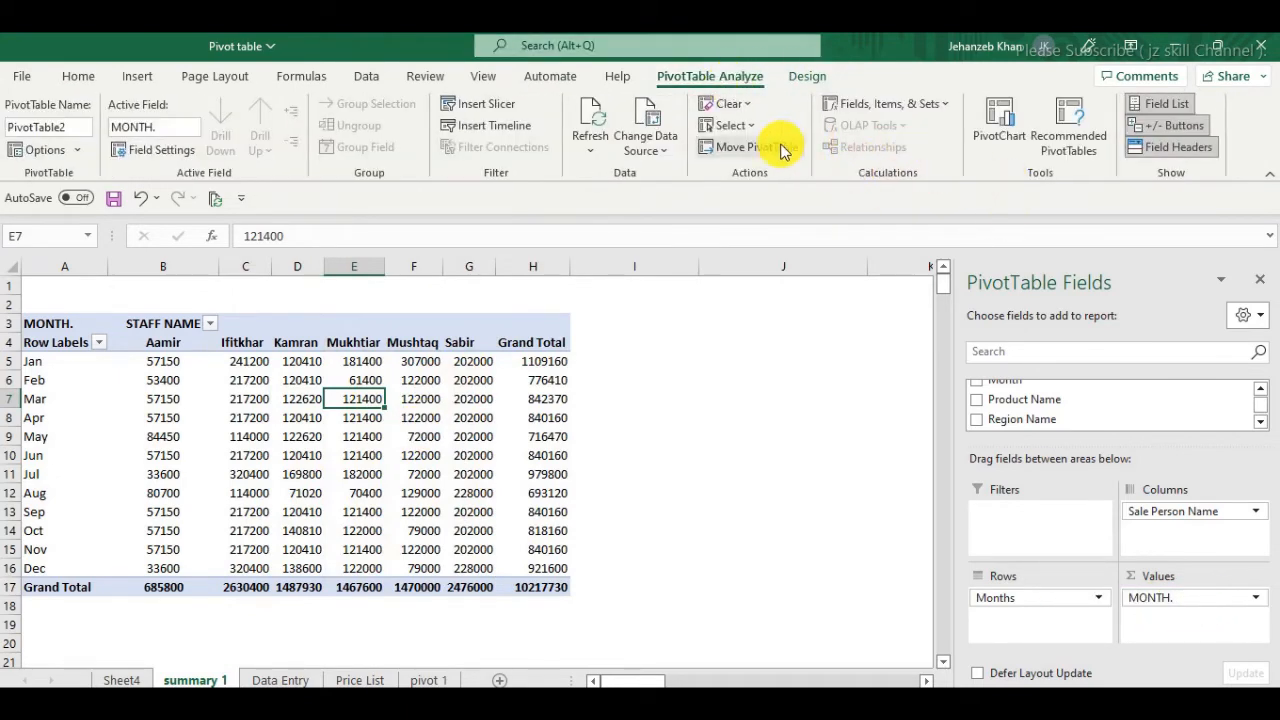
pyautogui.click(592, 110)
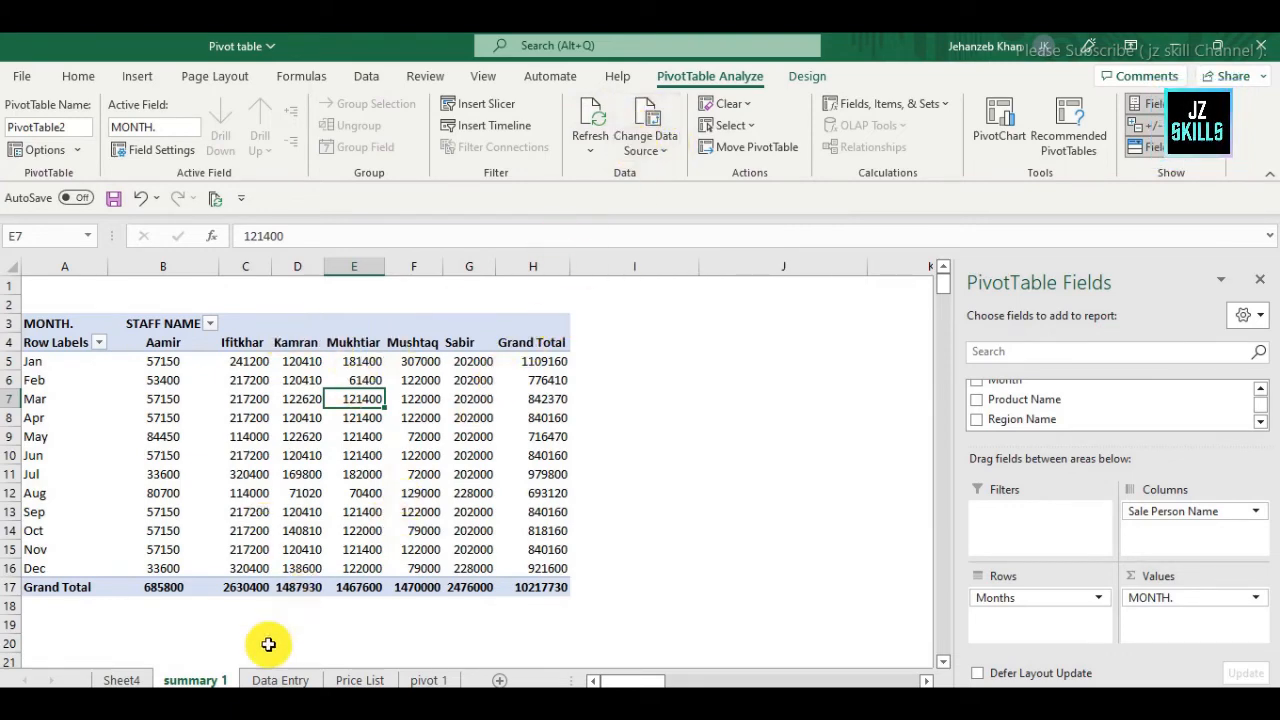
# Examine the Data Entry sheet's units sold column, the empty header cells I1:J1 and the Total amount formula in row 6
pyautogui.click(272, 680)
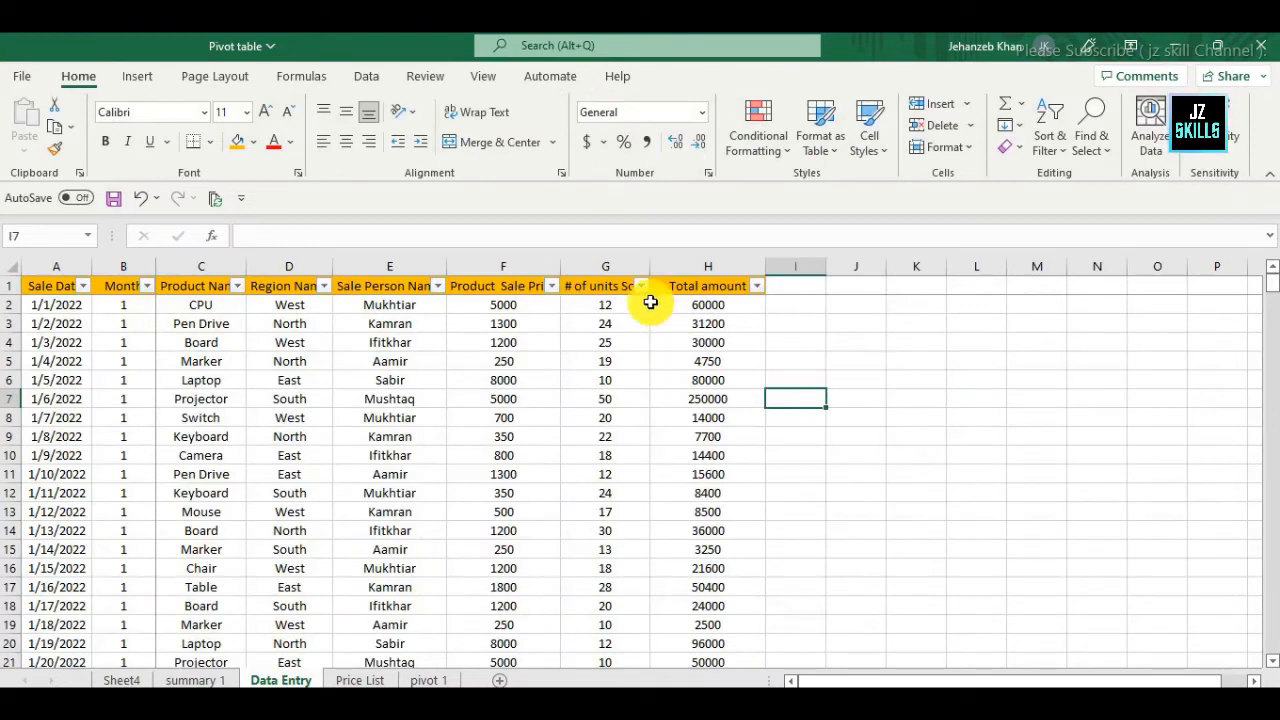
pyautogui.click(611, 264)
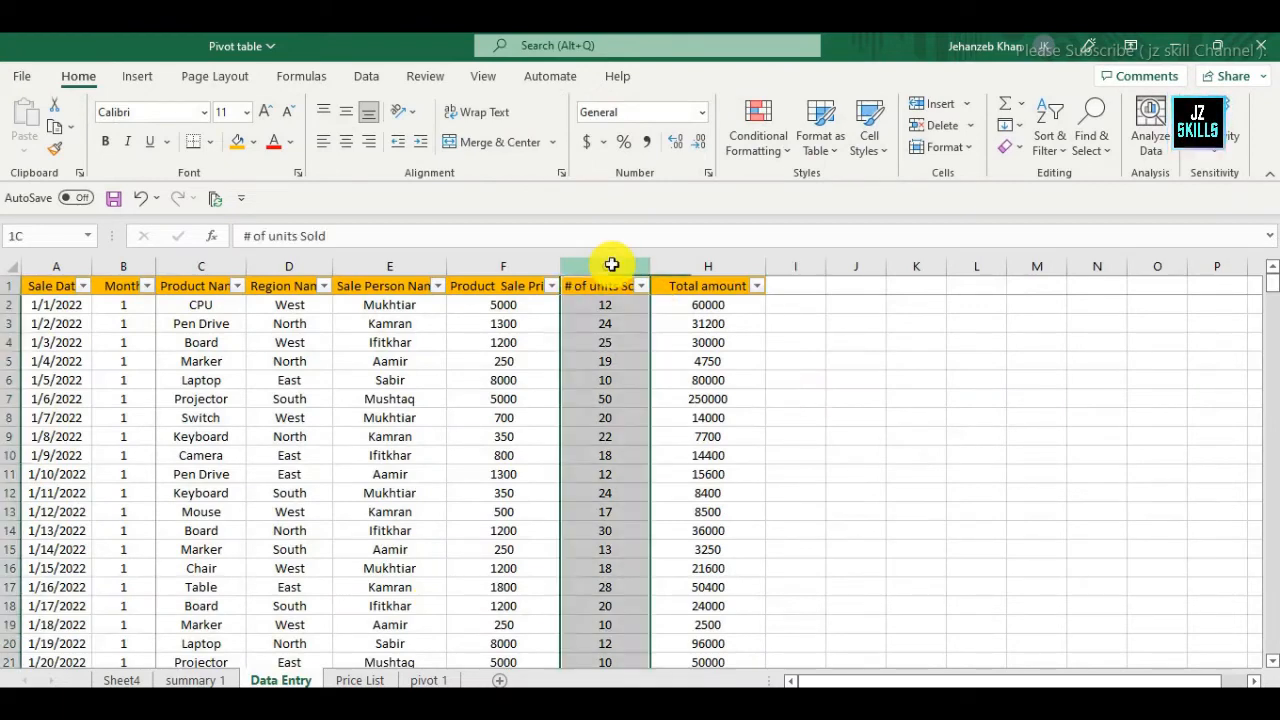
pyautogui.moveTo(799, 286); pyautogui.dragTo(870, 288)
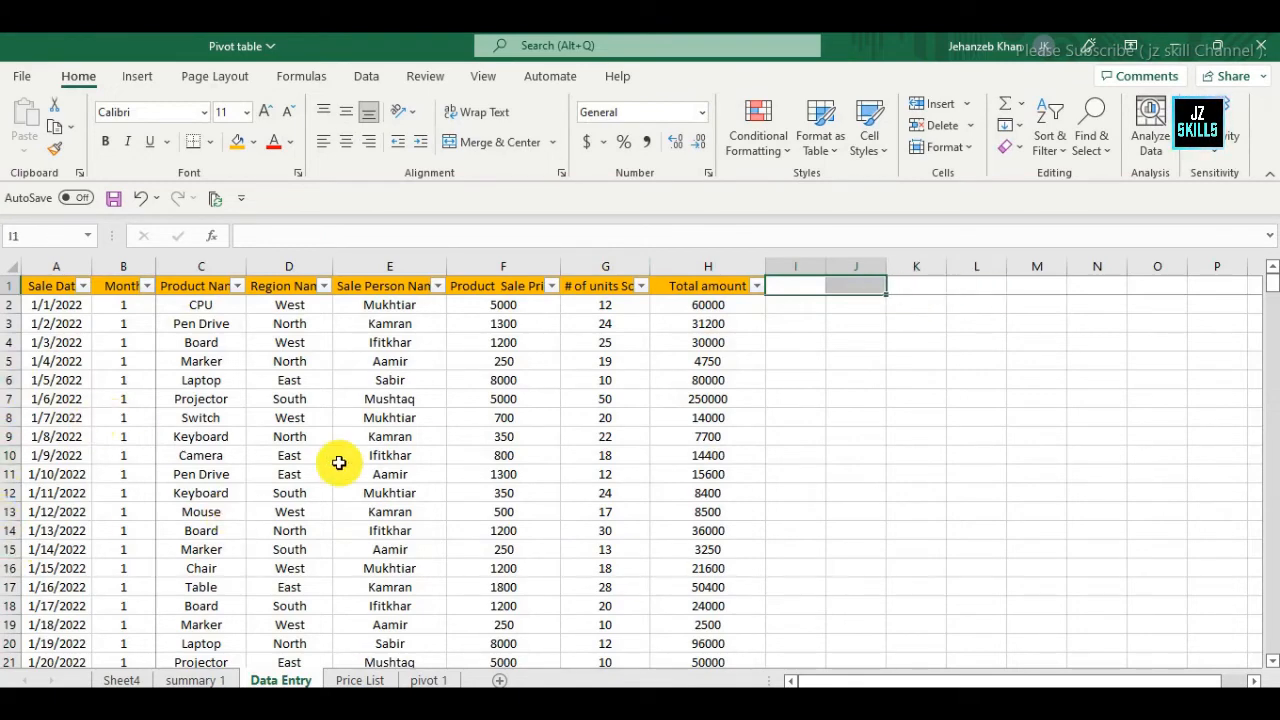
pyautogui.click(522, 380)
pyautogui.press('Right')
pyautogui.press('Right')
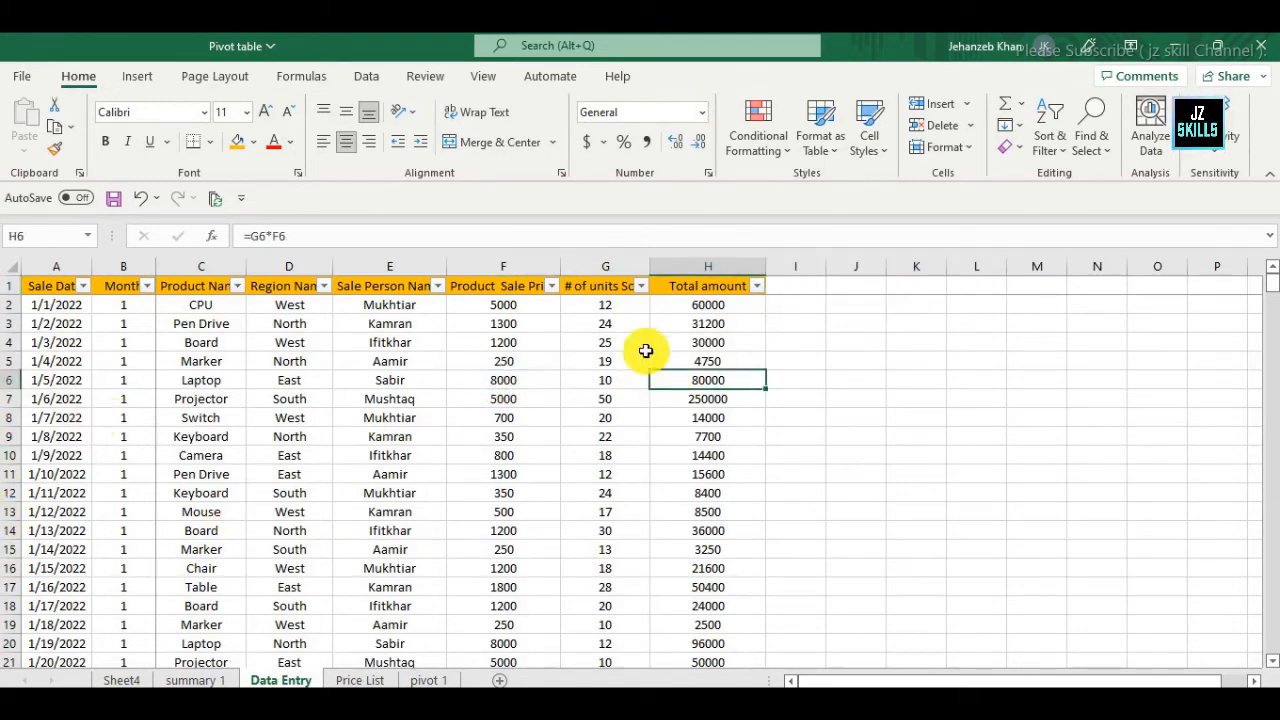
# Review the data source of the summary 1 pivot table and accept the range 'Data Entry'!$A$1:$H$366
pyautogui.click(196, 680)
pyautogui.click(722, 78)
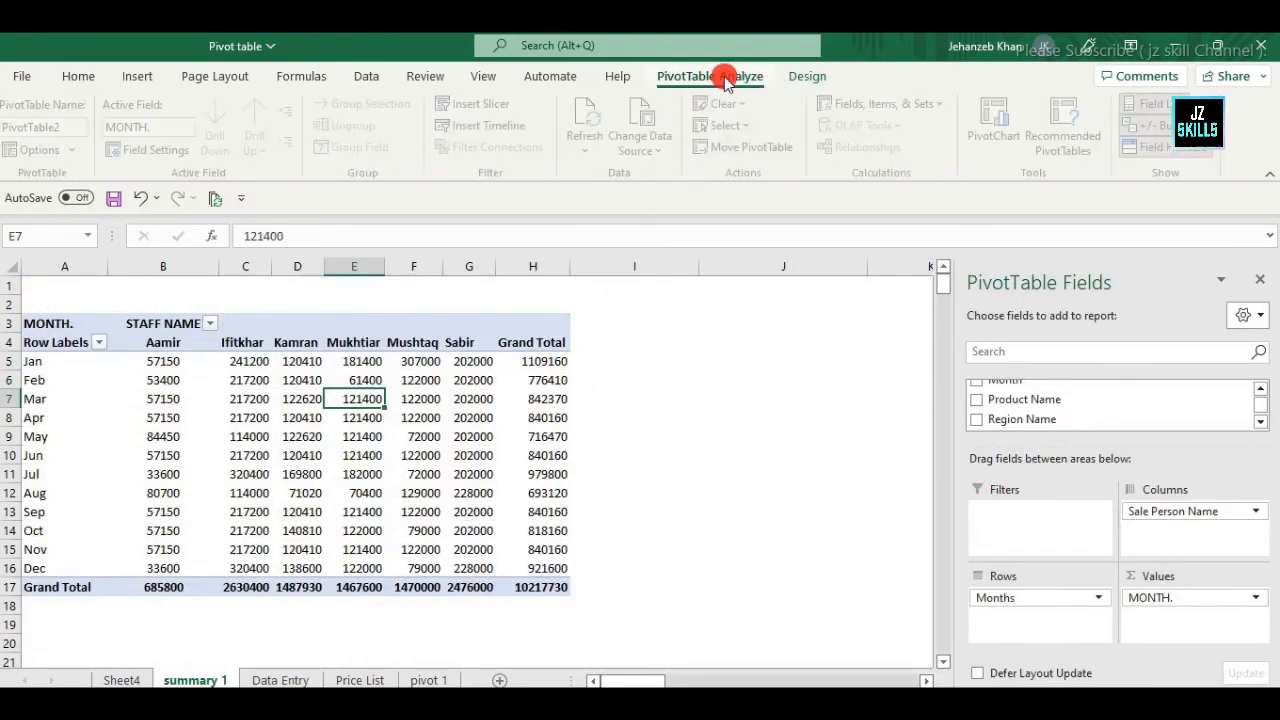
pyautogui.click(645, 146)
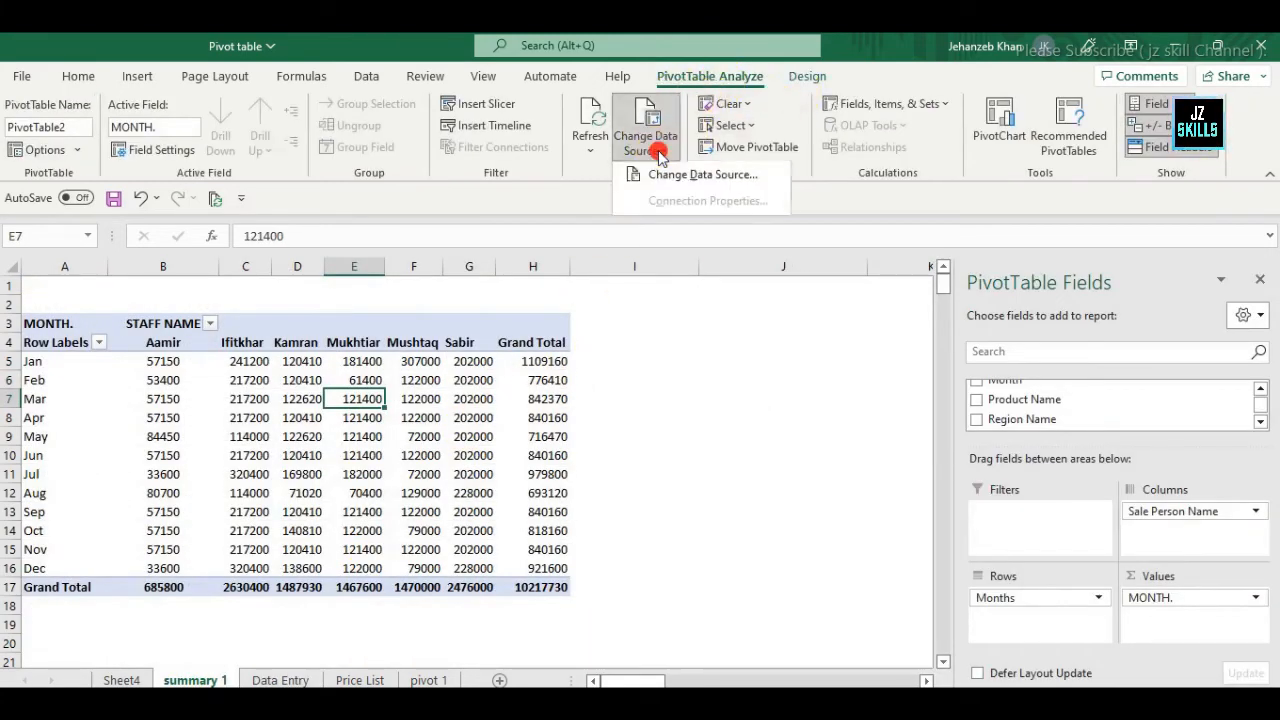
pyautogui.click(707, 180)
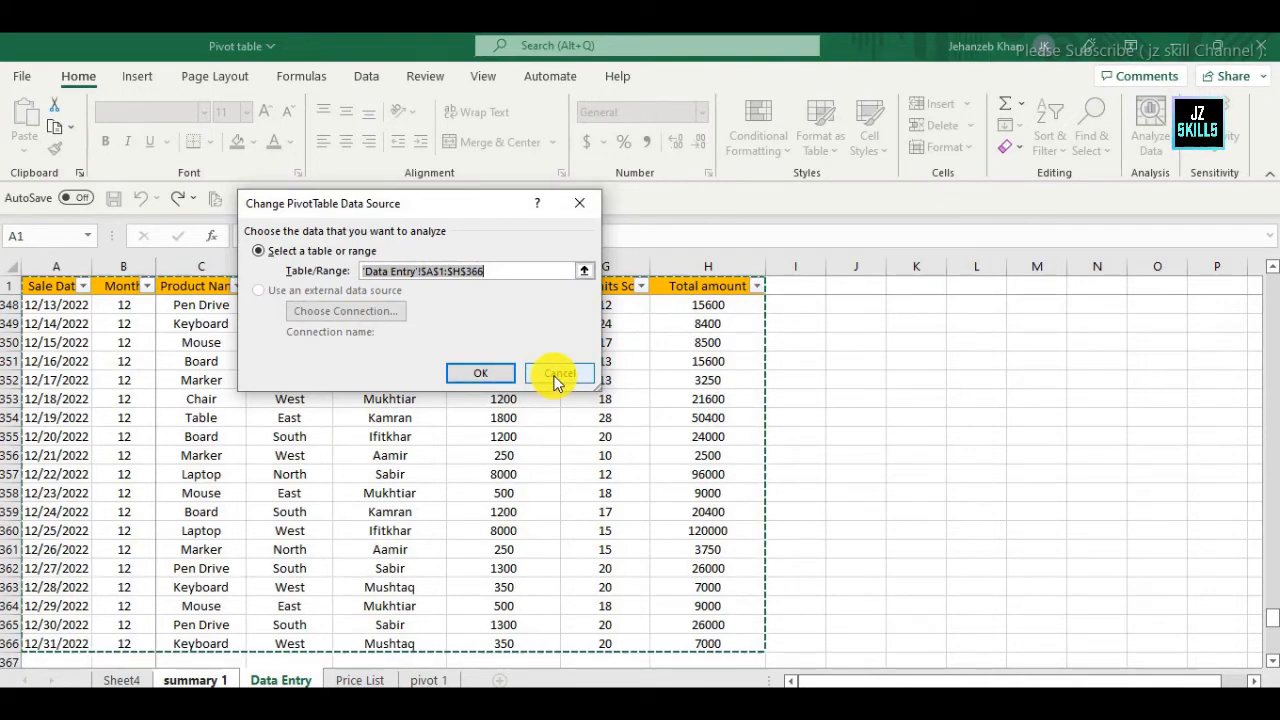
pyautogui.click(490, 373)
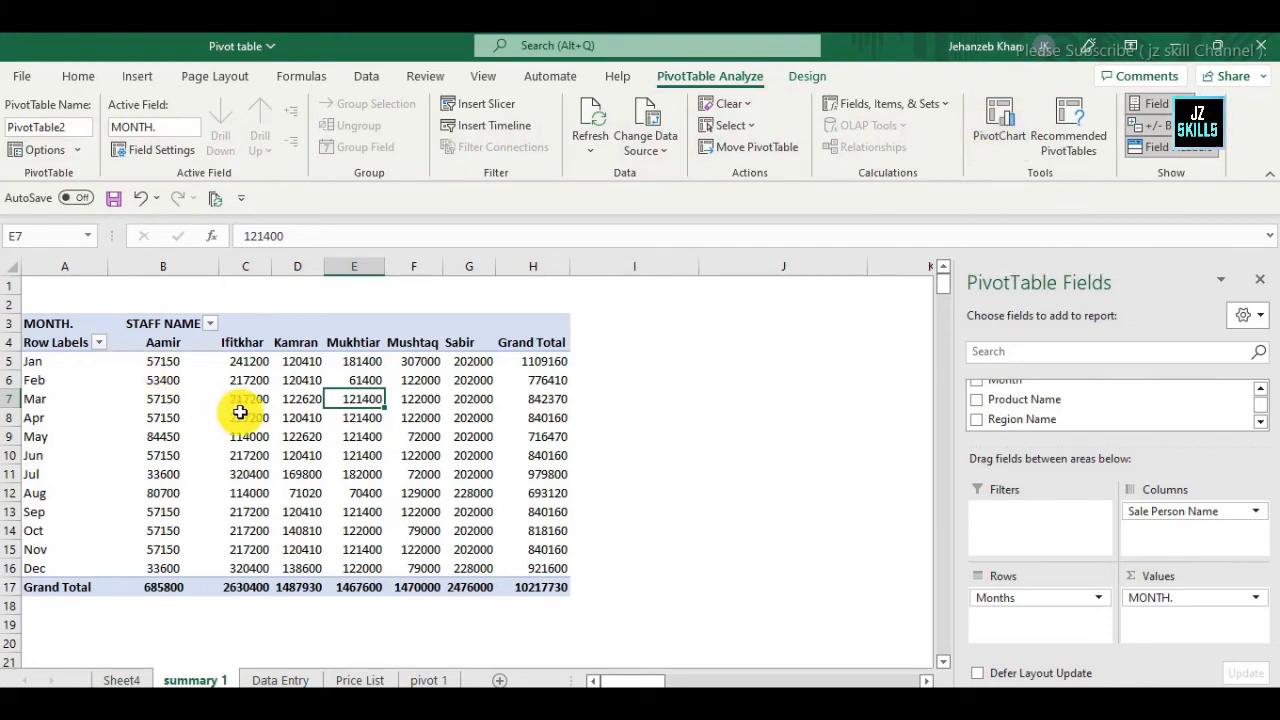
# Insert a Line PivotChart based on the summary 1 pivot table
pyautogui.click(996, 140)
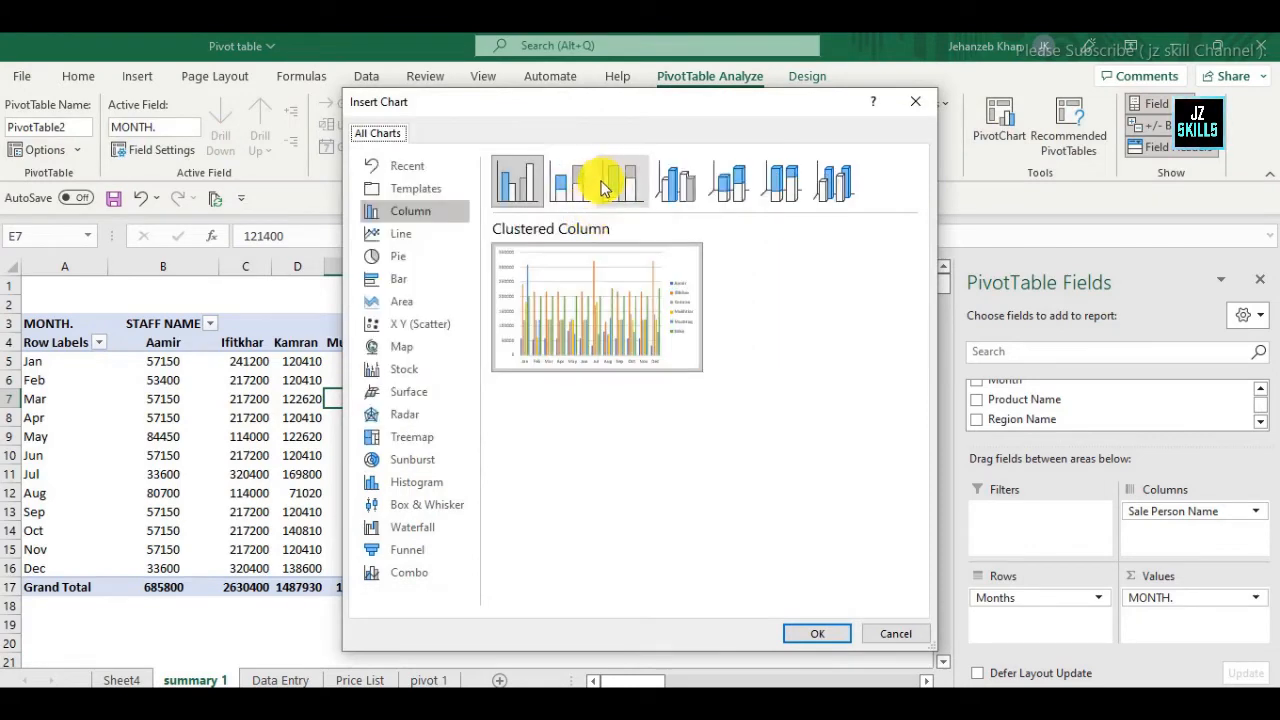
pyautogui.click(398, 233)
pyautogui.moveTo(617, 333)
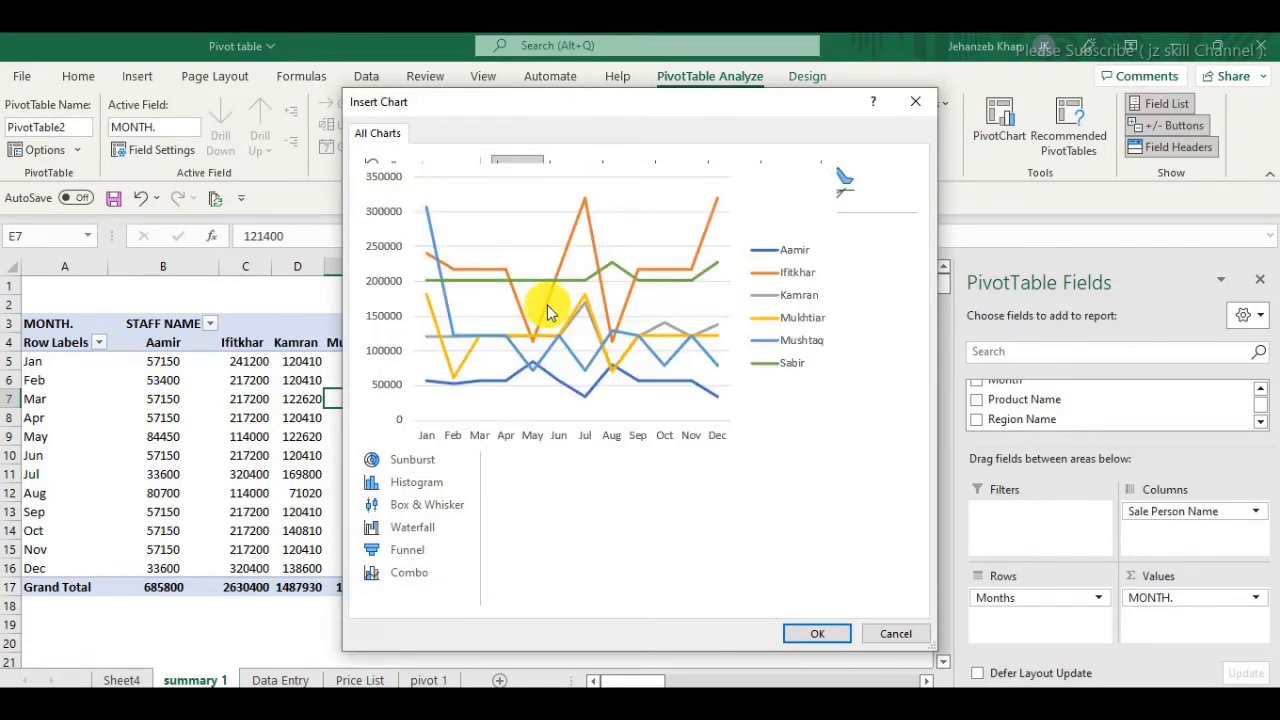
pyautogui.click(846, 635)
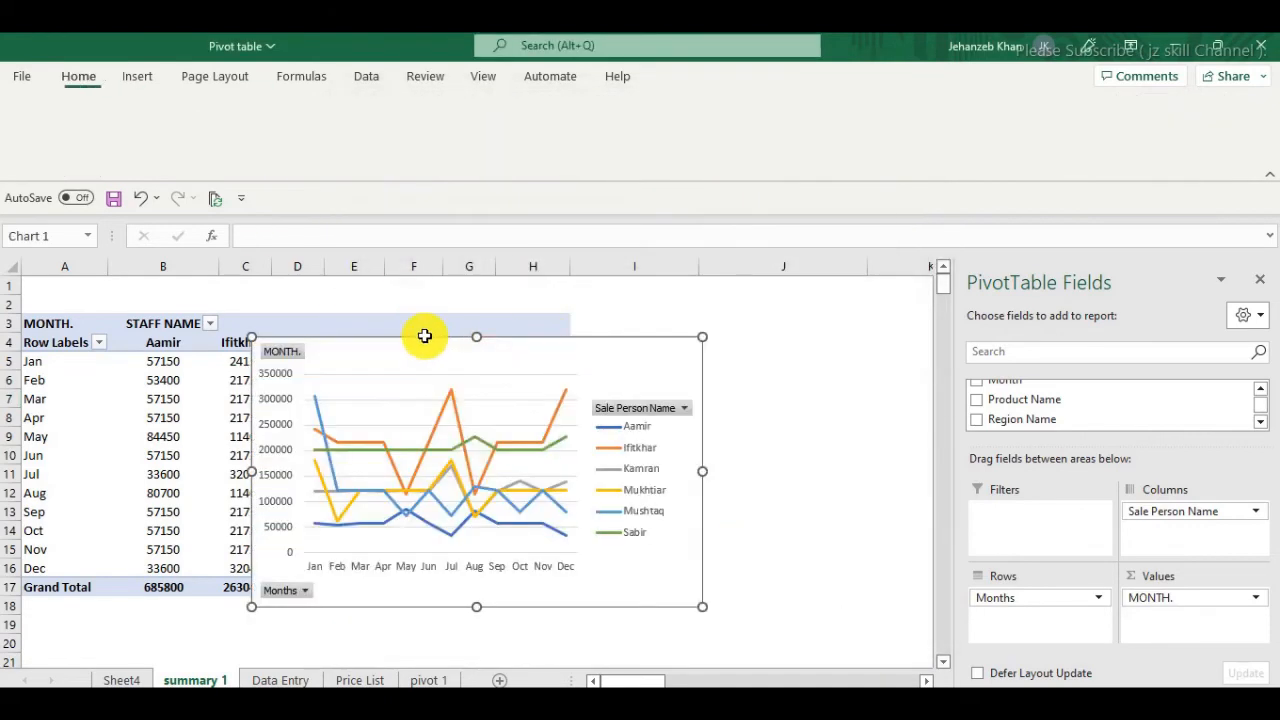
# Move the line PivotChart beside the pivot table so it starts around column I, and close the PivotChart Fields pane
pyautogui.moveTo(514, 340); pyautogui.dragTo(457, 314)
pyautogui.moveTo(713, 678); pyautogui.dragTo(682, 676)
pyautogui.moveTo(746, 322); pyautogui.dragTo(388, 314)
pyautogui.moveTo(665, 683); pyautogui.dragTo(635, 683)
pyautogui.moveTo(729, 311); pyautogui.dragTo(660, 311)
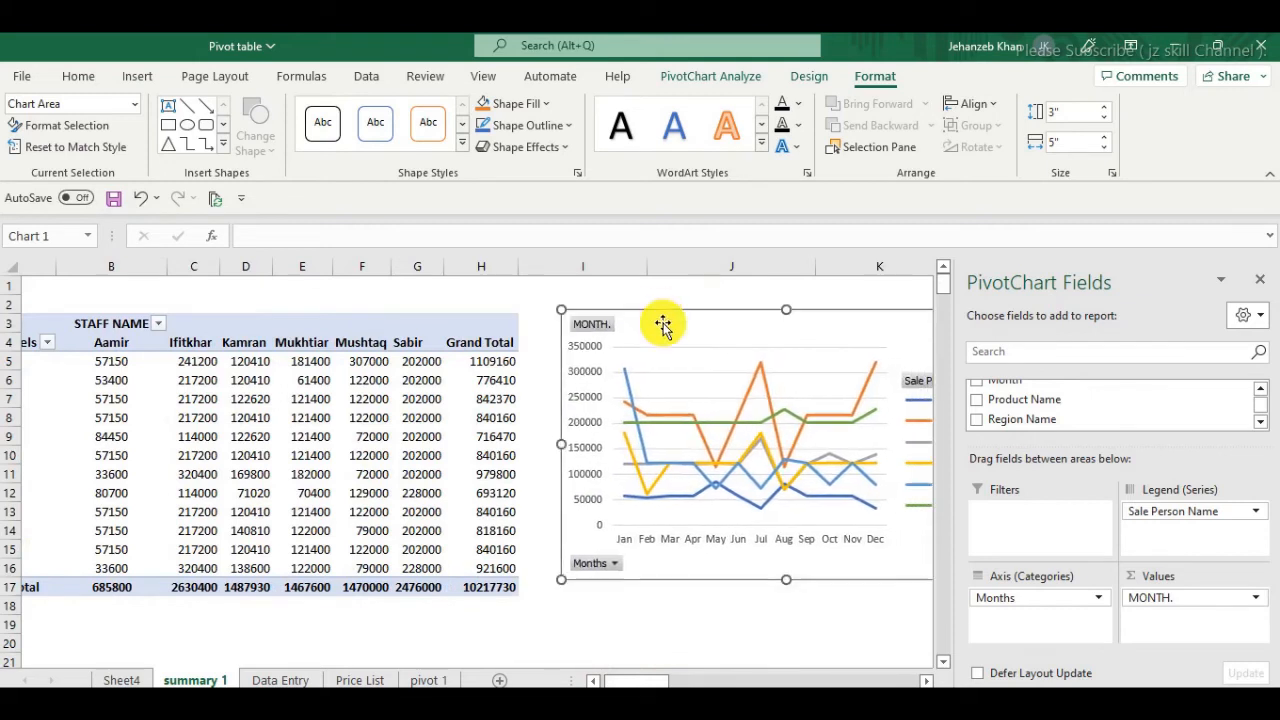
pyautogui.click(1263, 283)
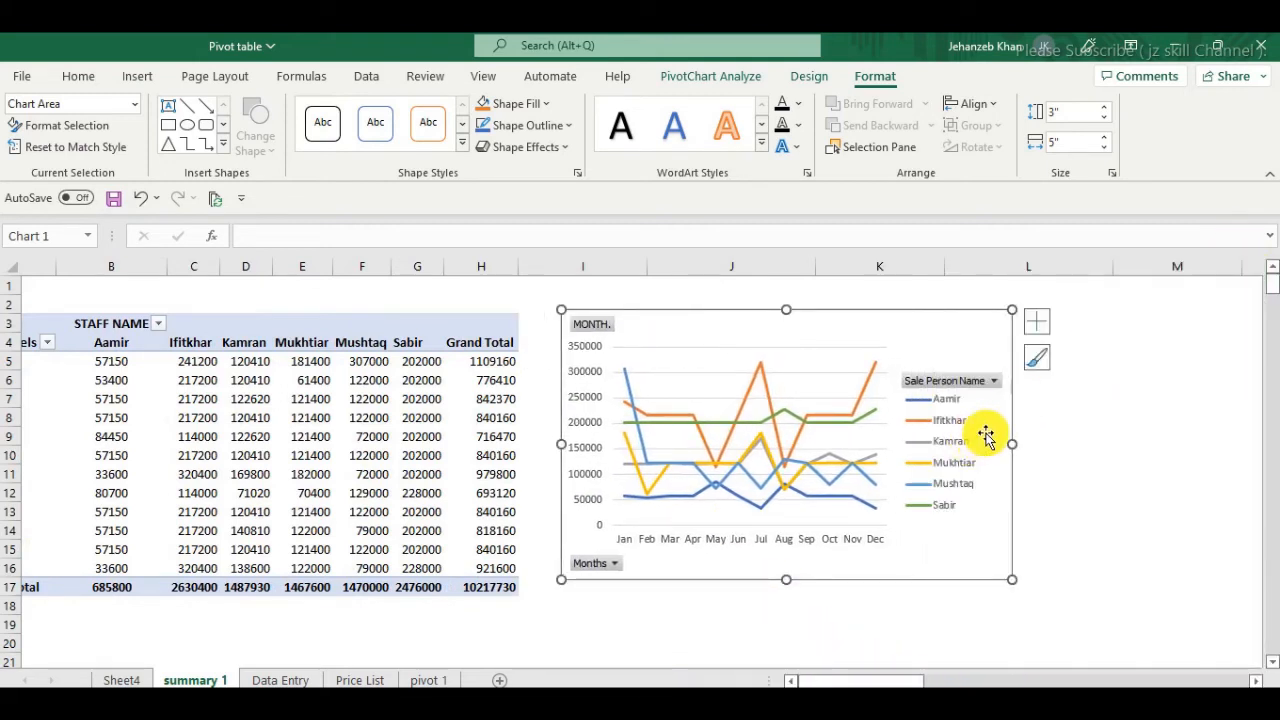
# Filter the PivotChart's Sale Person Name field to show only the first salesperson
pyautogui.click(995, 382)
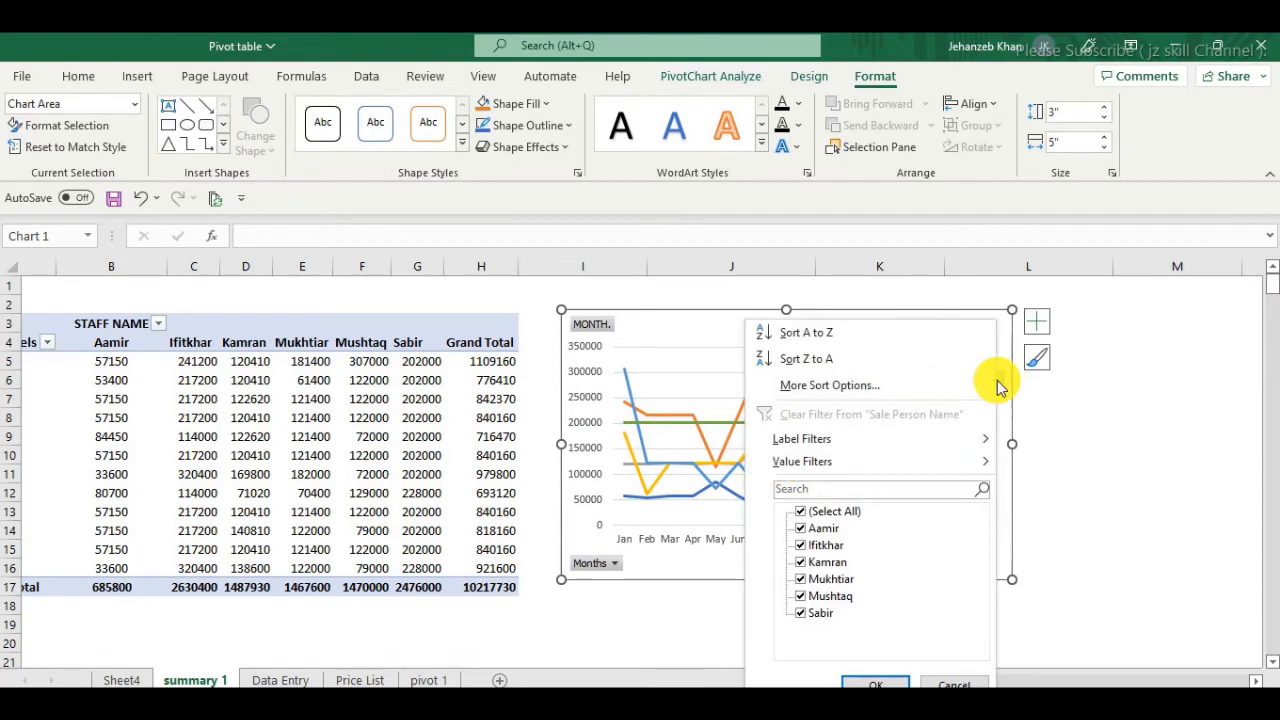
pyautogui.click(801, 512)
pyautogui.click(800, 528)
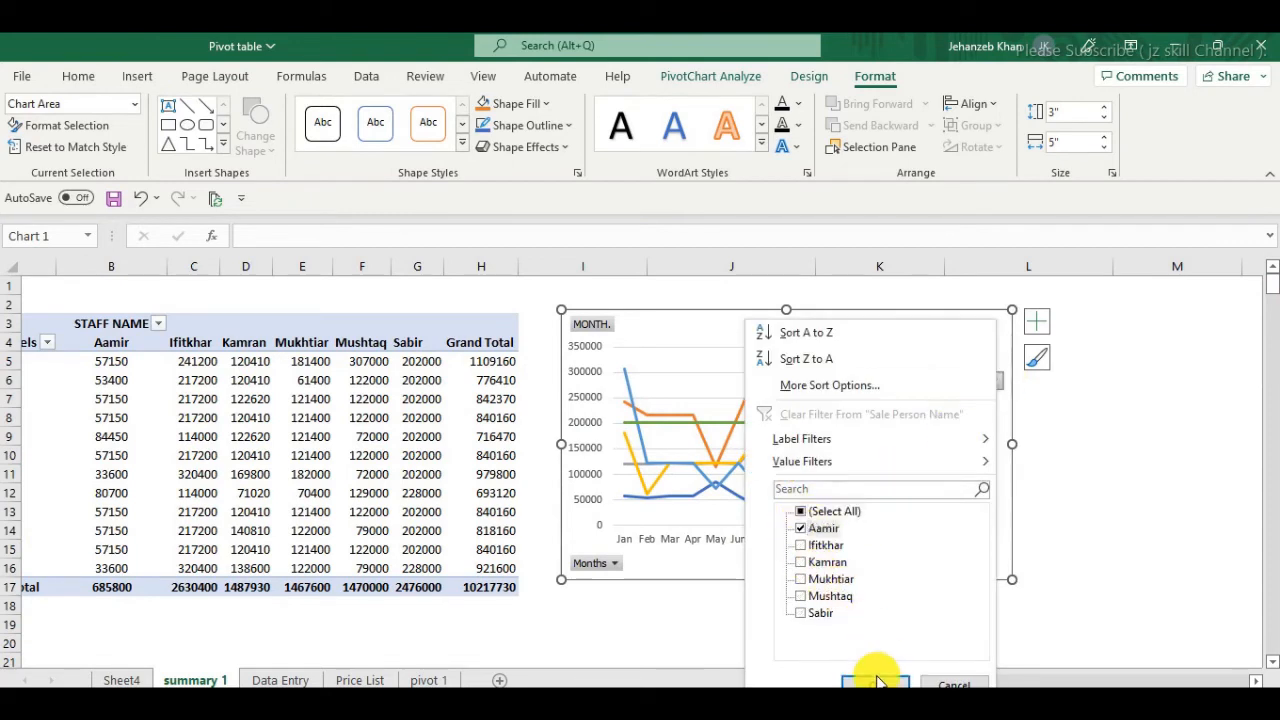
pyautogui.click(876, 684)
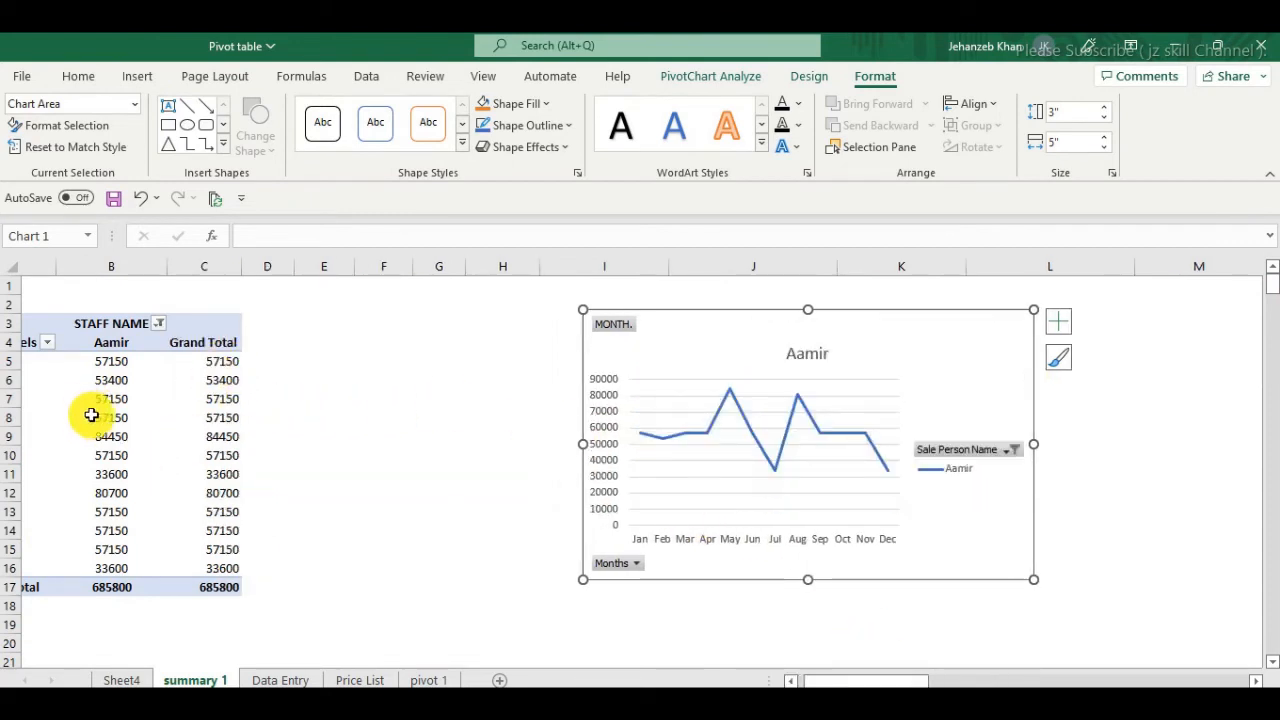
# Restore all salespeople in the PivotChart's Sale Person Name filter
pyautogui.click(1008, 452)
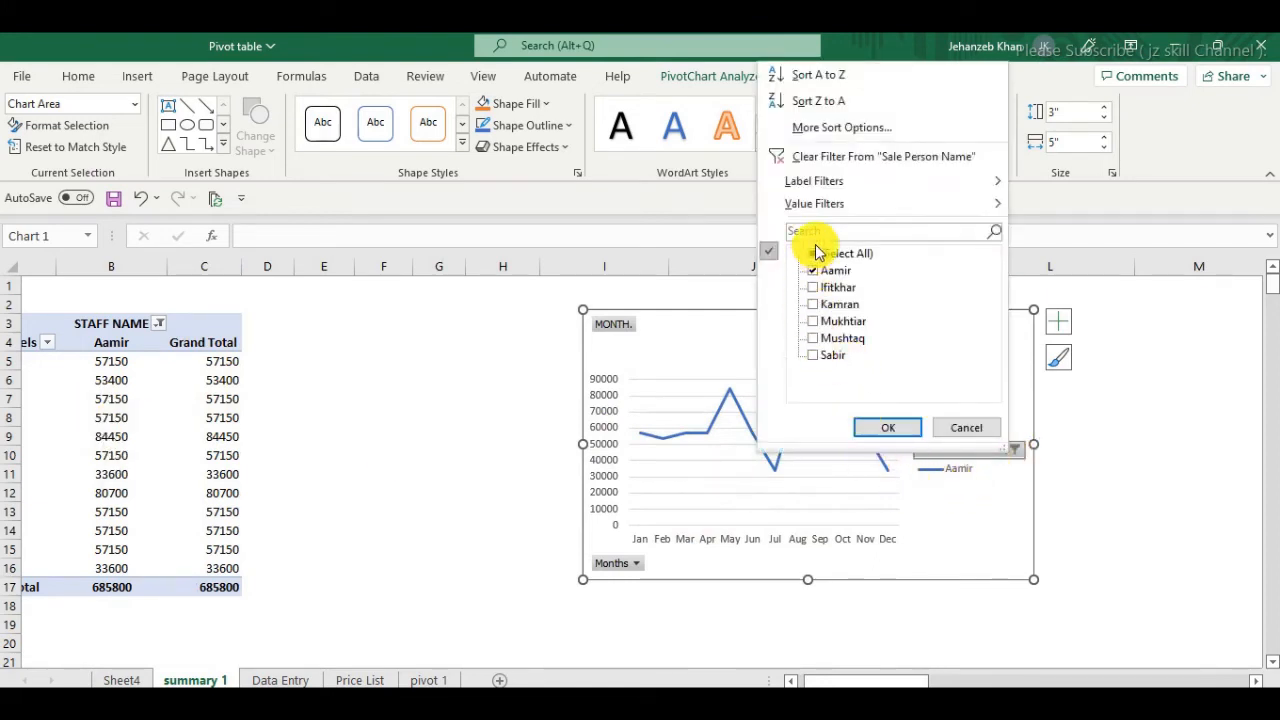
pyautogui.click(815, 253)
pyautogui.click(900, 429)
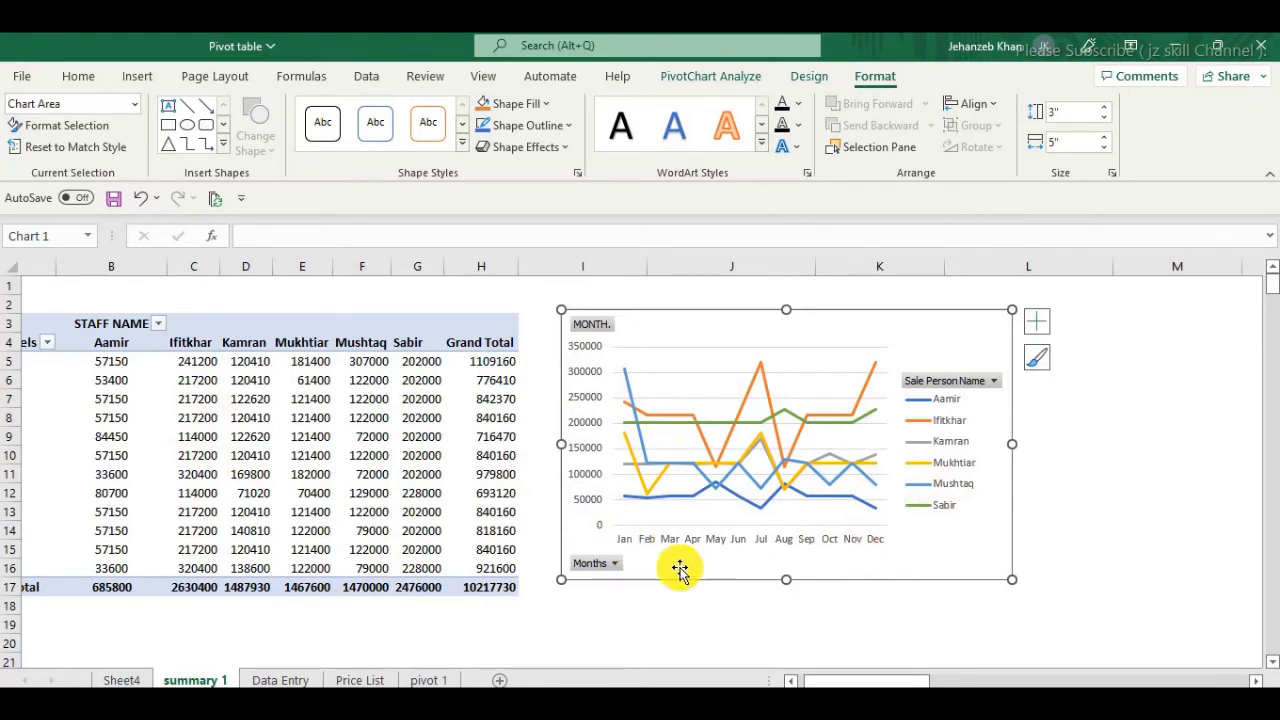
# Filter the PivotChart's Months field to show only Mar
pyautogui.click(615, 563)
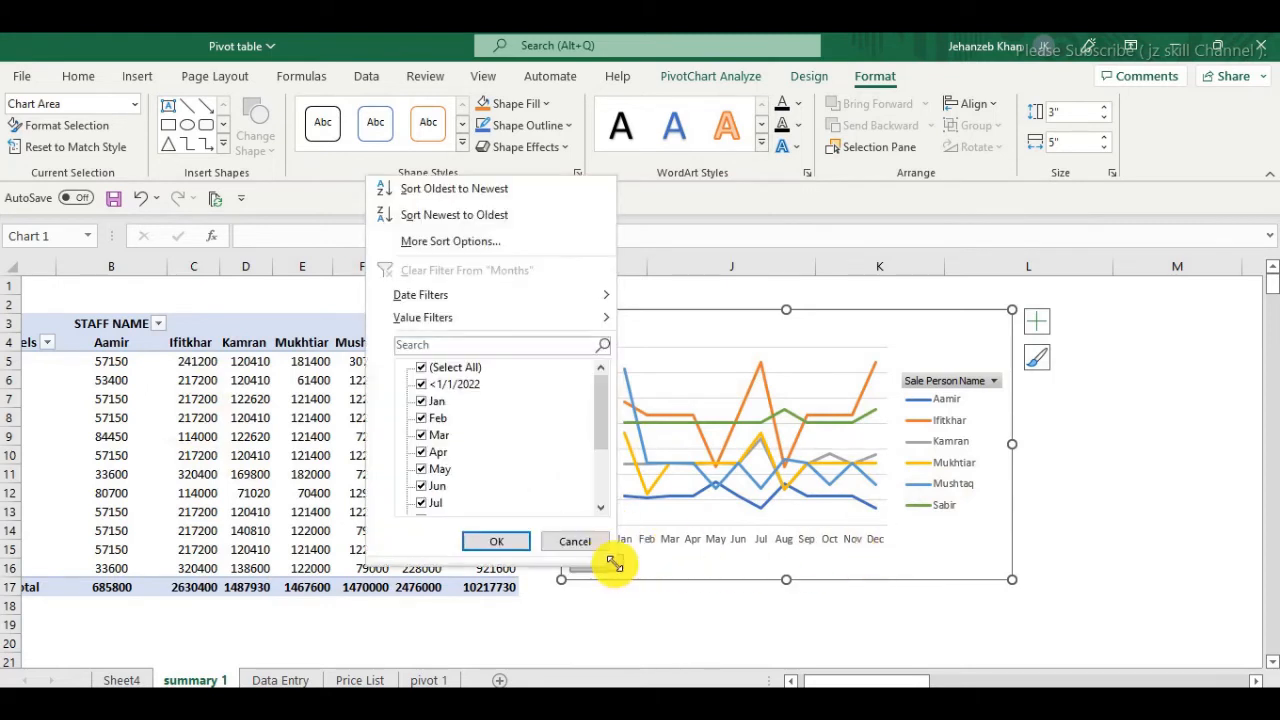
pyautogui.click(421, 367)
pyautogui.click(421, 436)
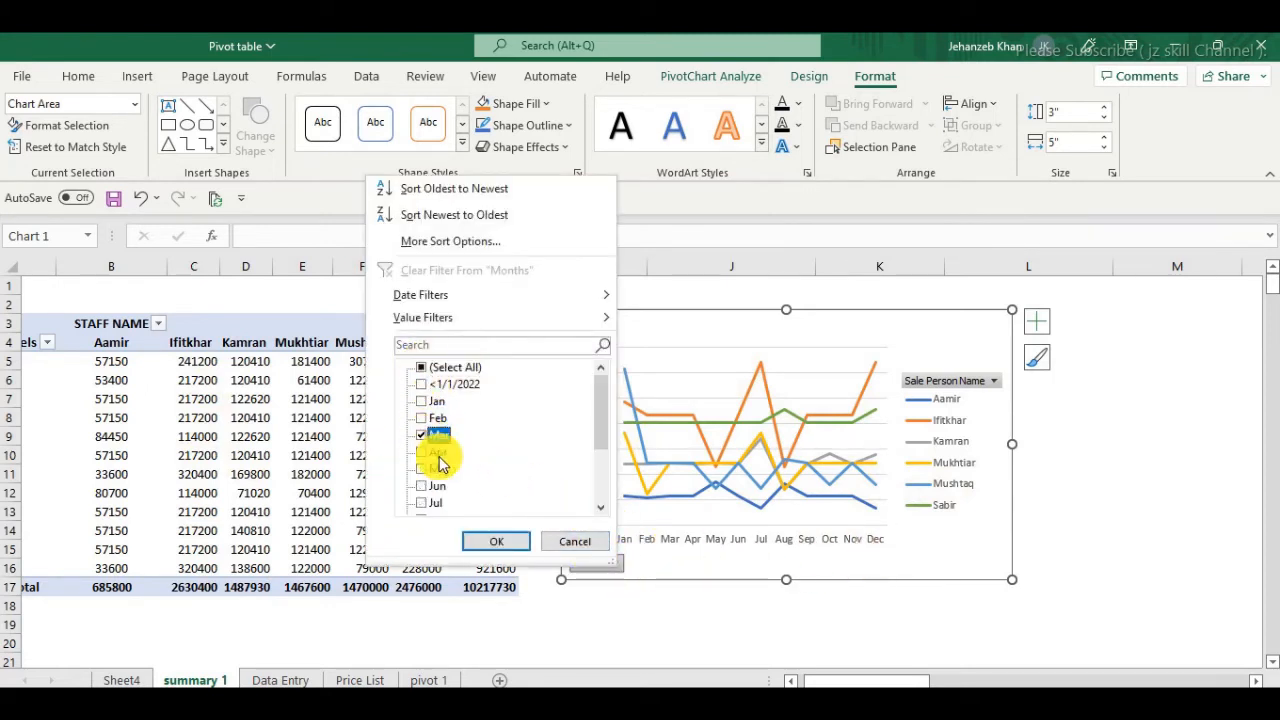
pyautogui.click(496, 541)
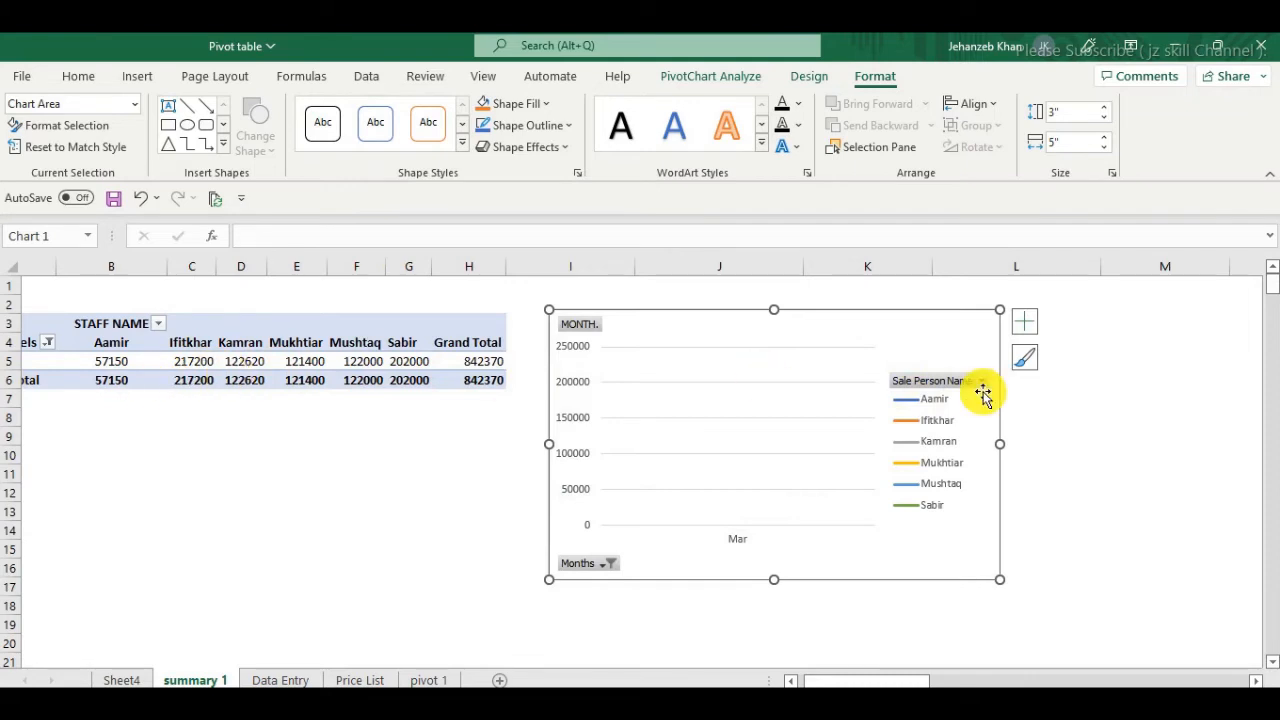
# Restore all months in the PivotChart's Months filter
pyautogui.click(608, 564)
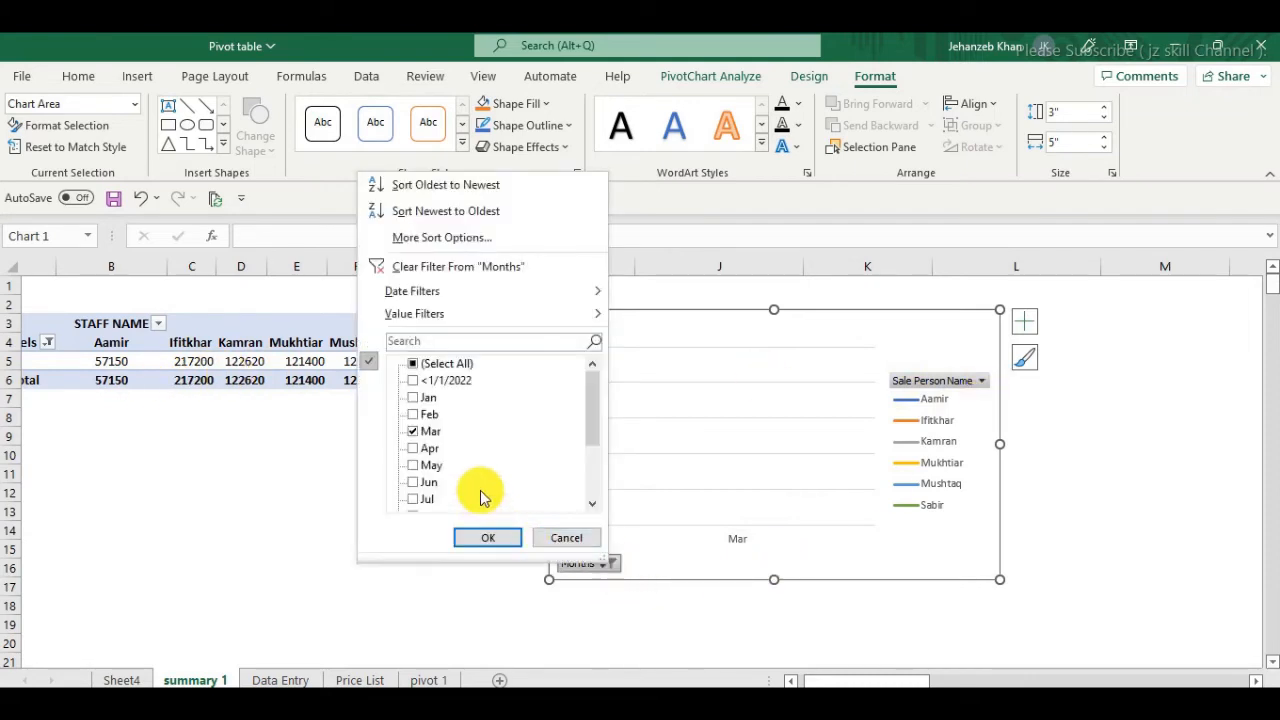
pyautogui.click(413, 364)
pyautogui.click(487, 537)
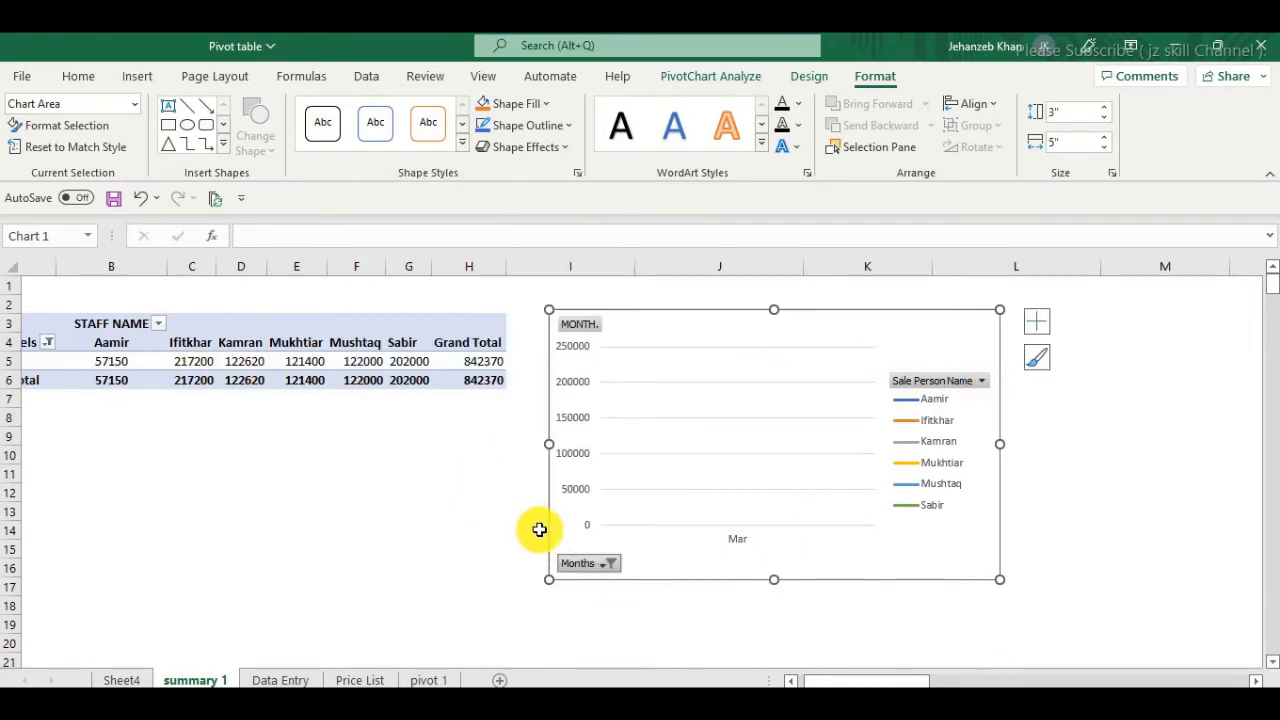
pyautogui.click(890, 508)
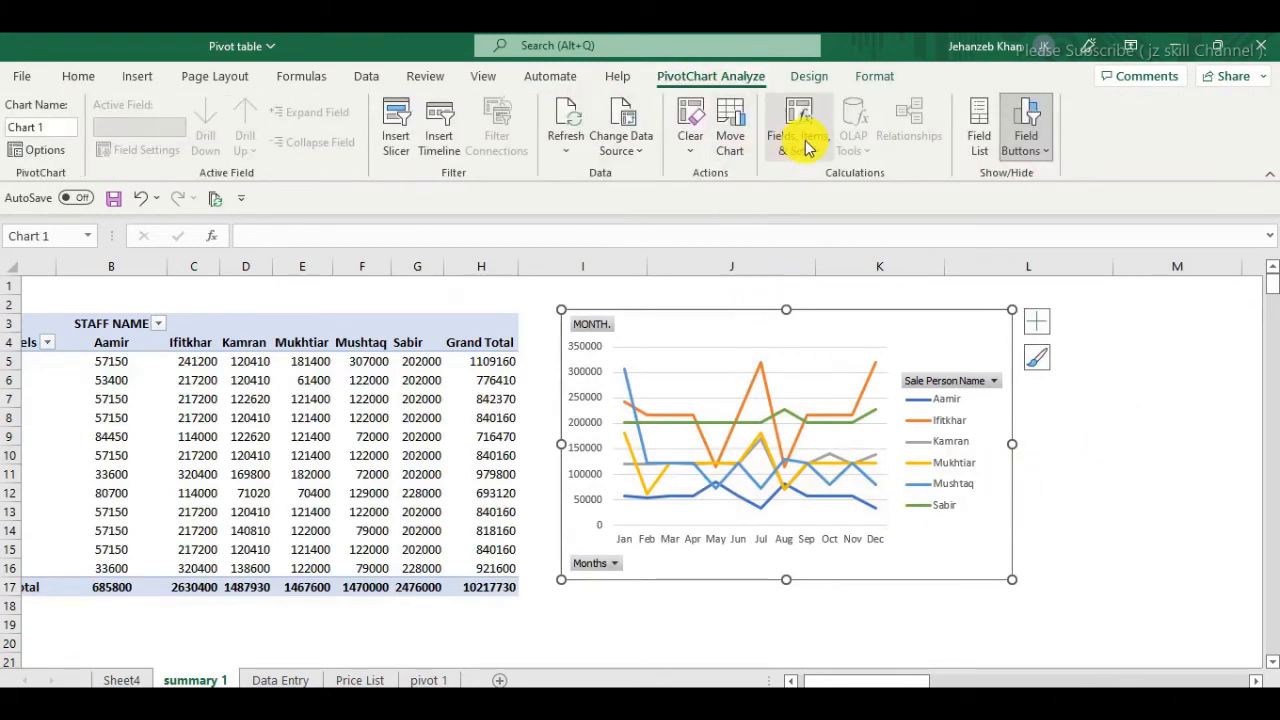
# Try the blue-header style and the orange-header style from the medium PivotTable styles on the pivot table
pyautogui.click(374, 437)
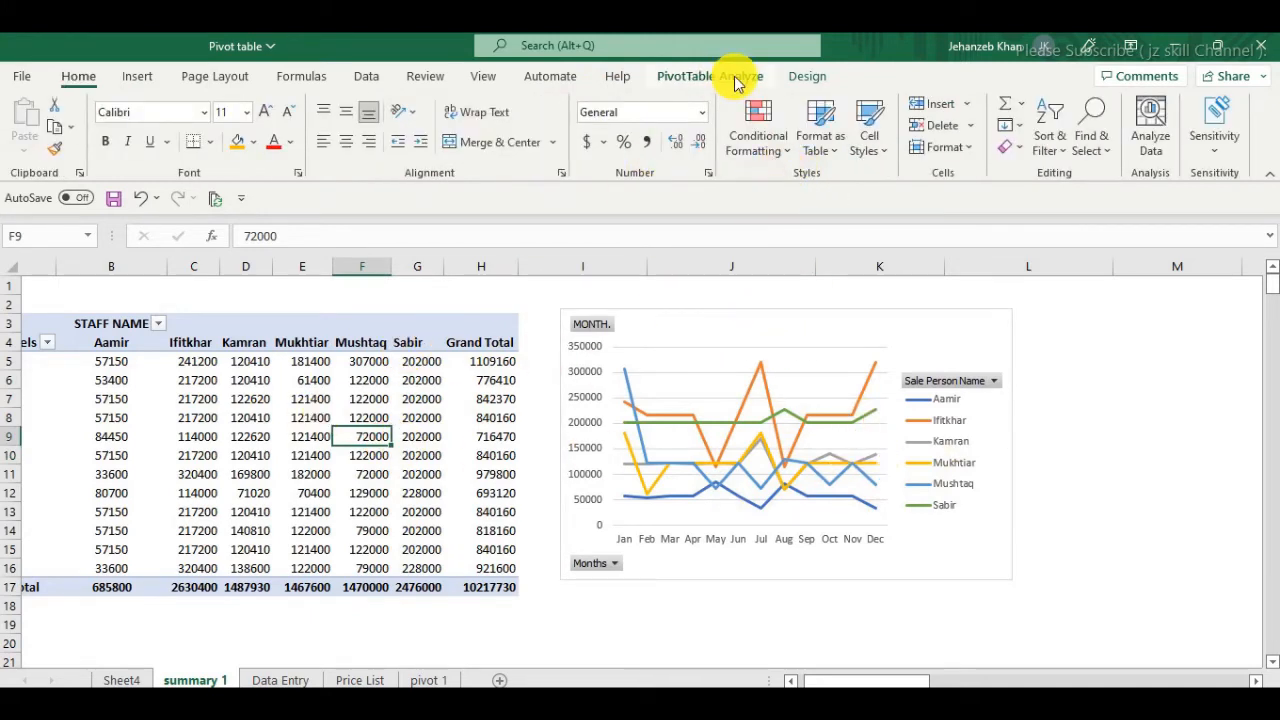
pyautogui.click(808, 76)
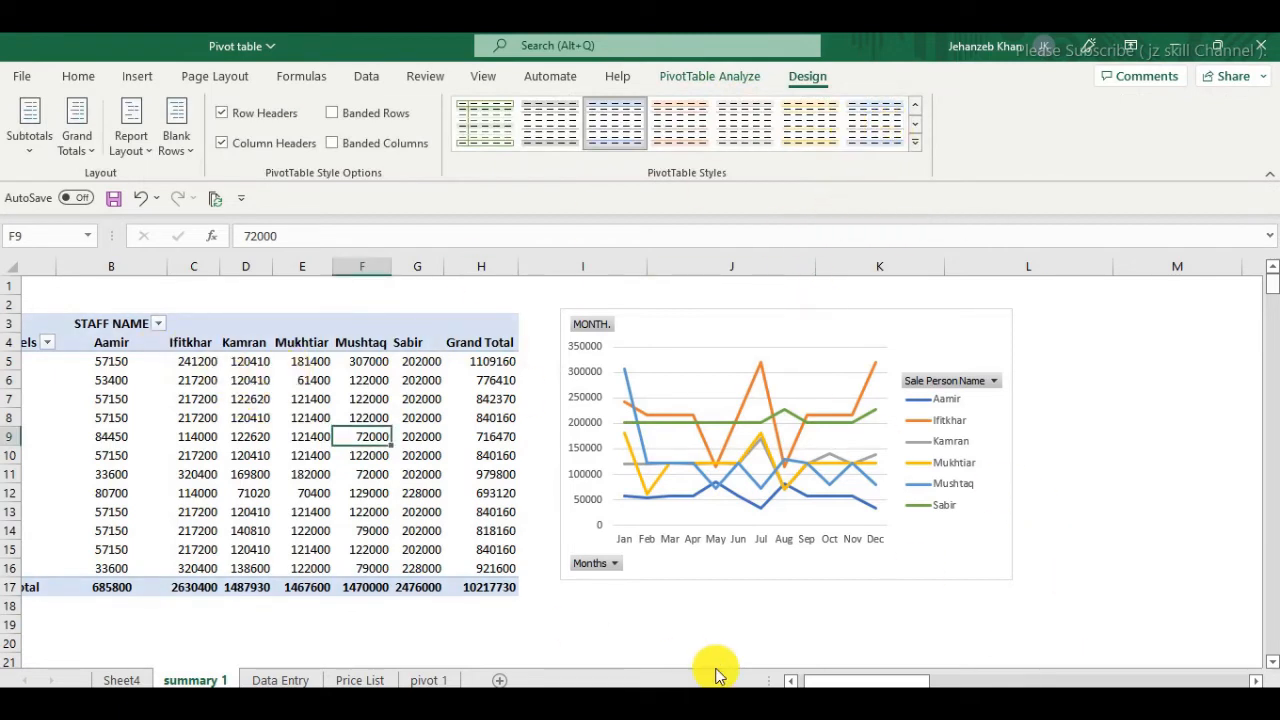
pyautogui.moveTo(846, 679); pyautogui.dragTo(795, 677)
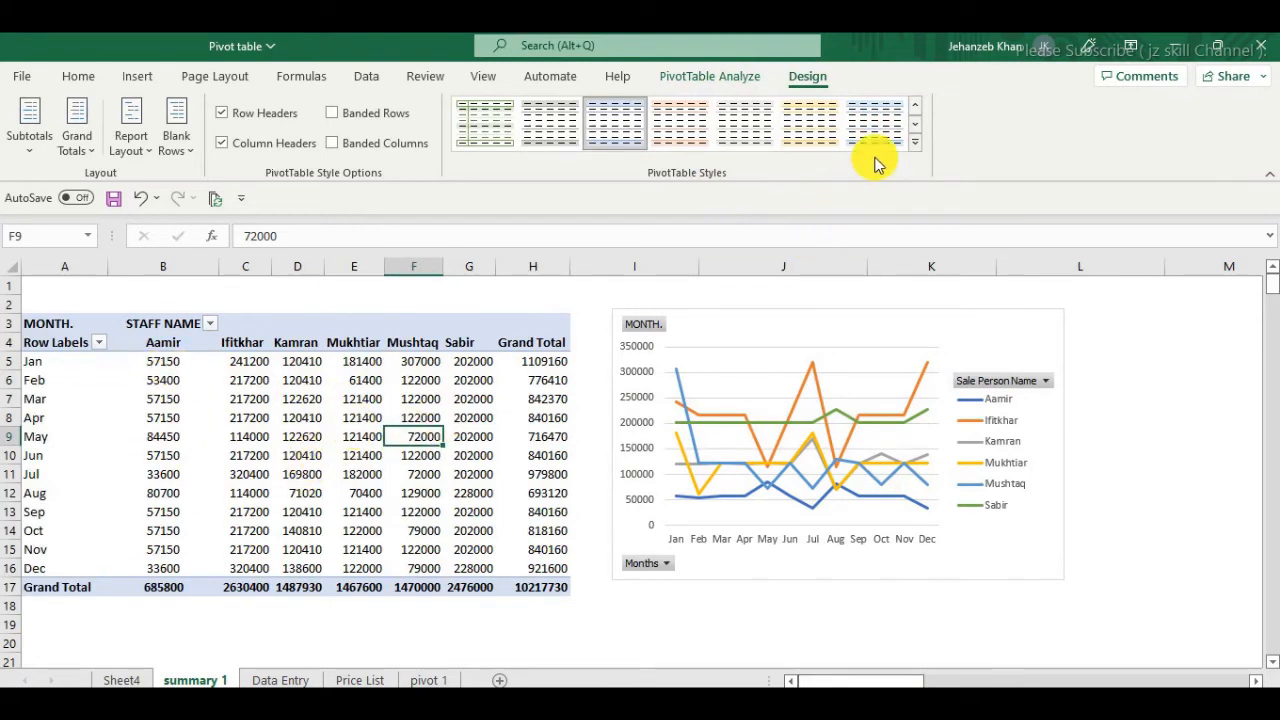
pyautogui.click(915, 124)
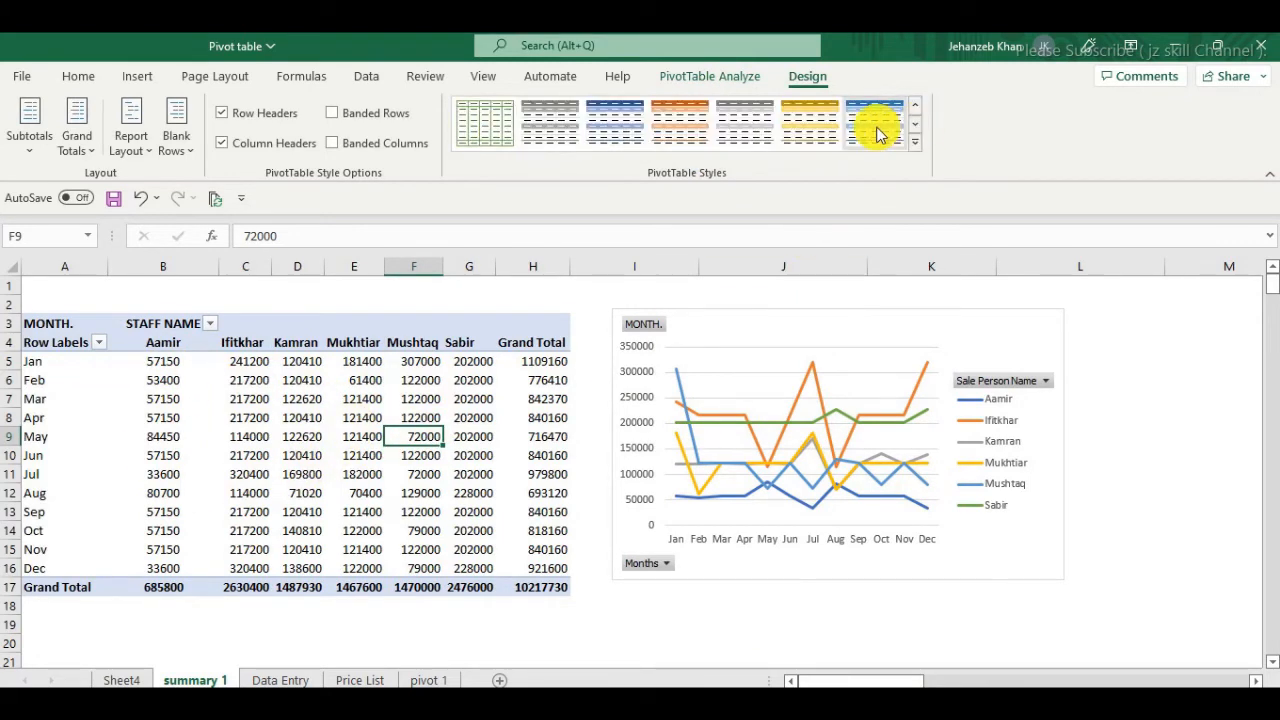
pyautogui.click(876, 133)
pyautogui.click(915, 124)
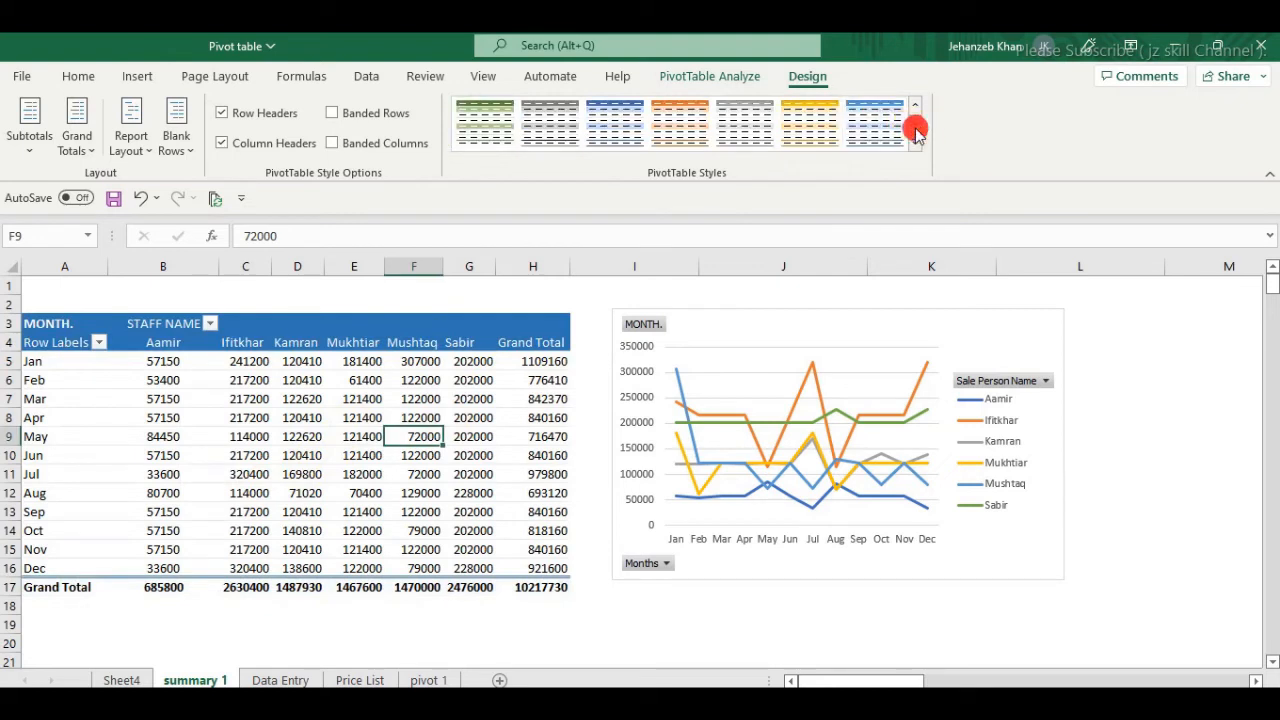
pyautogui.click(700, 136)
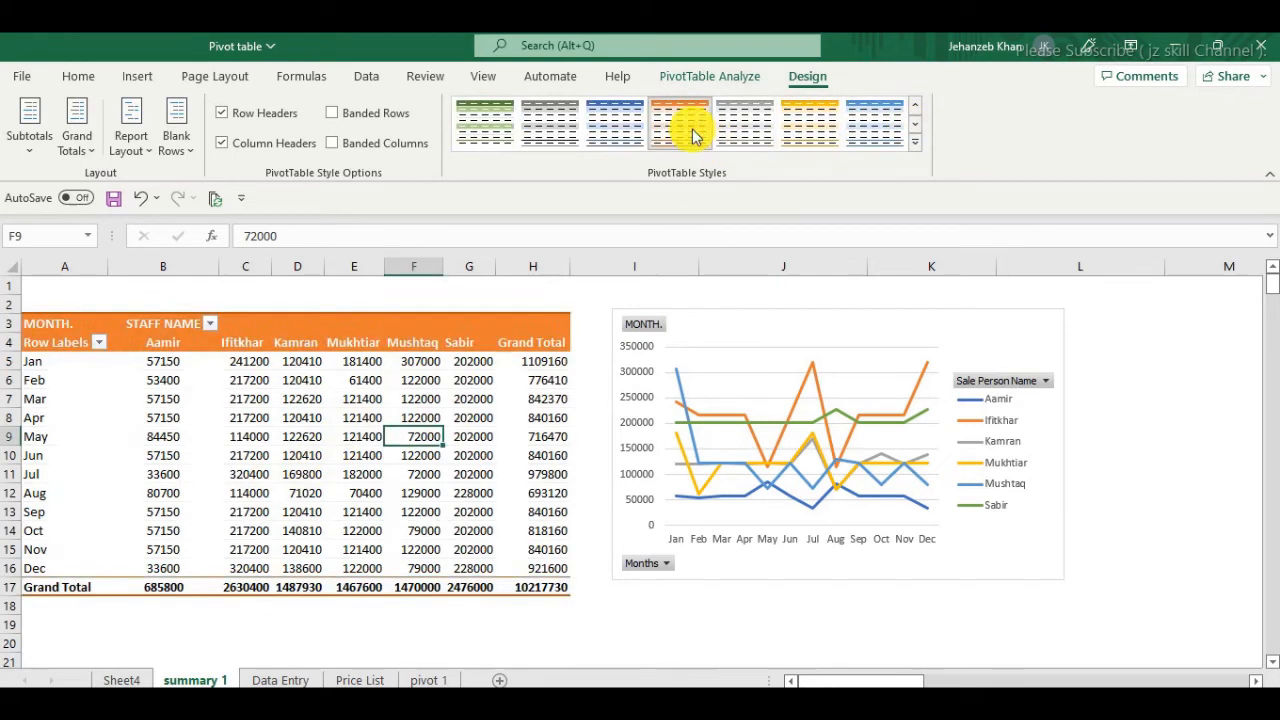
# Try a black-header pale yellow style, a light orange style and a dark-grey-header style on the pivot table
pyautogui.click(915, 124)
pyautogui.click(800, 124)
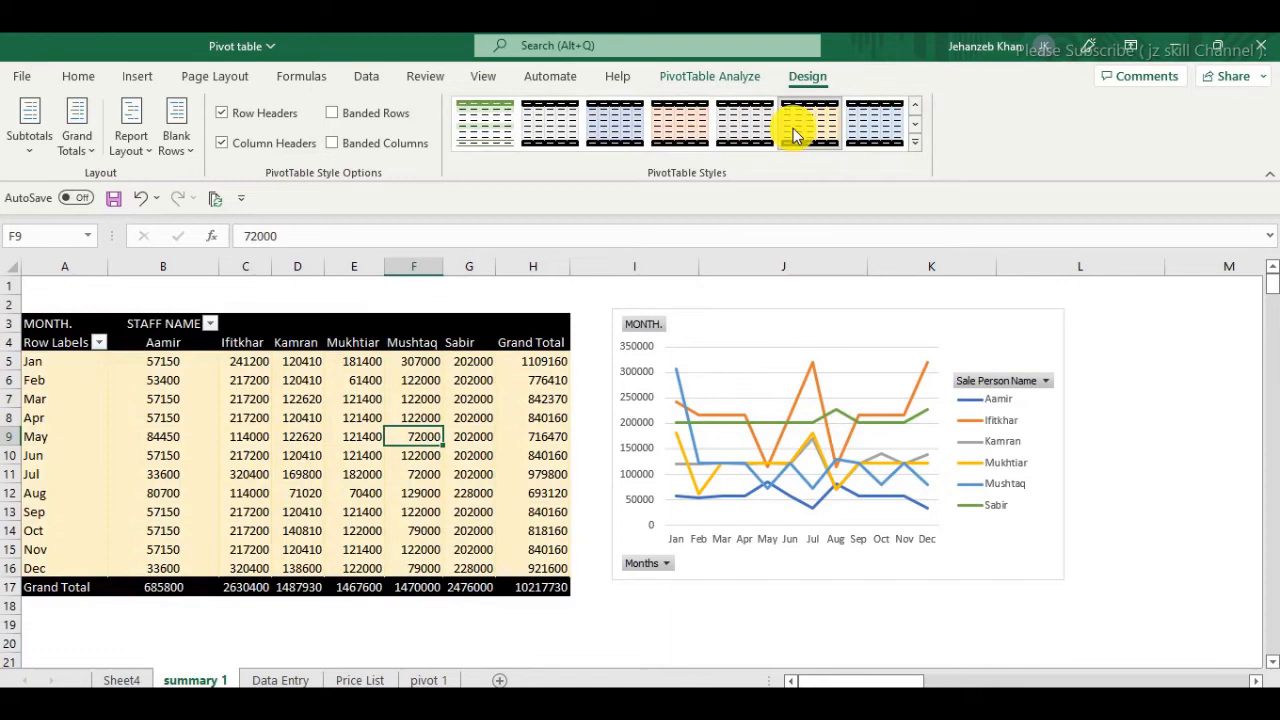
pyautogui.click(915, 118)
pyautogui.click(688, 138)
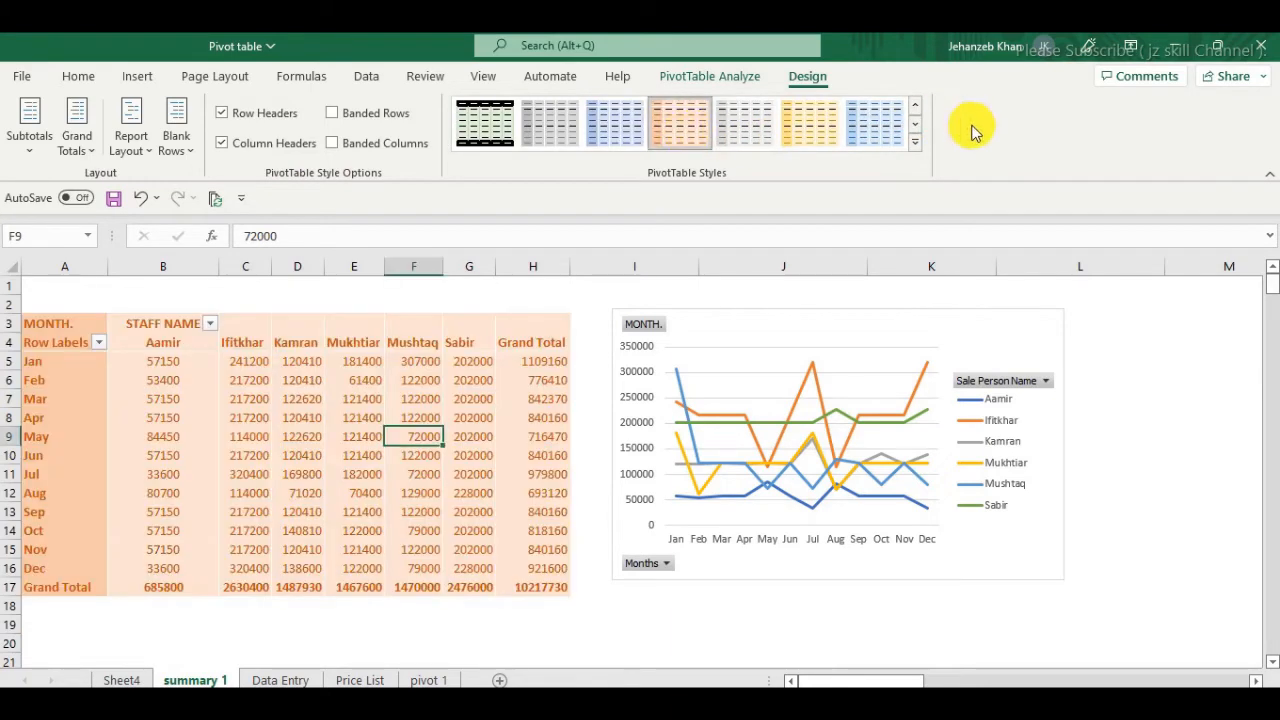
pyautogui.click(914, 122)
pyautogui.click(748, 132)
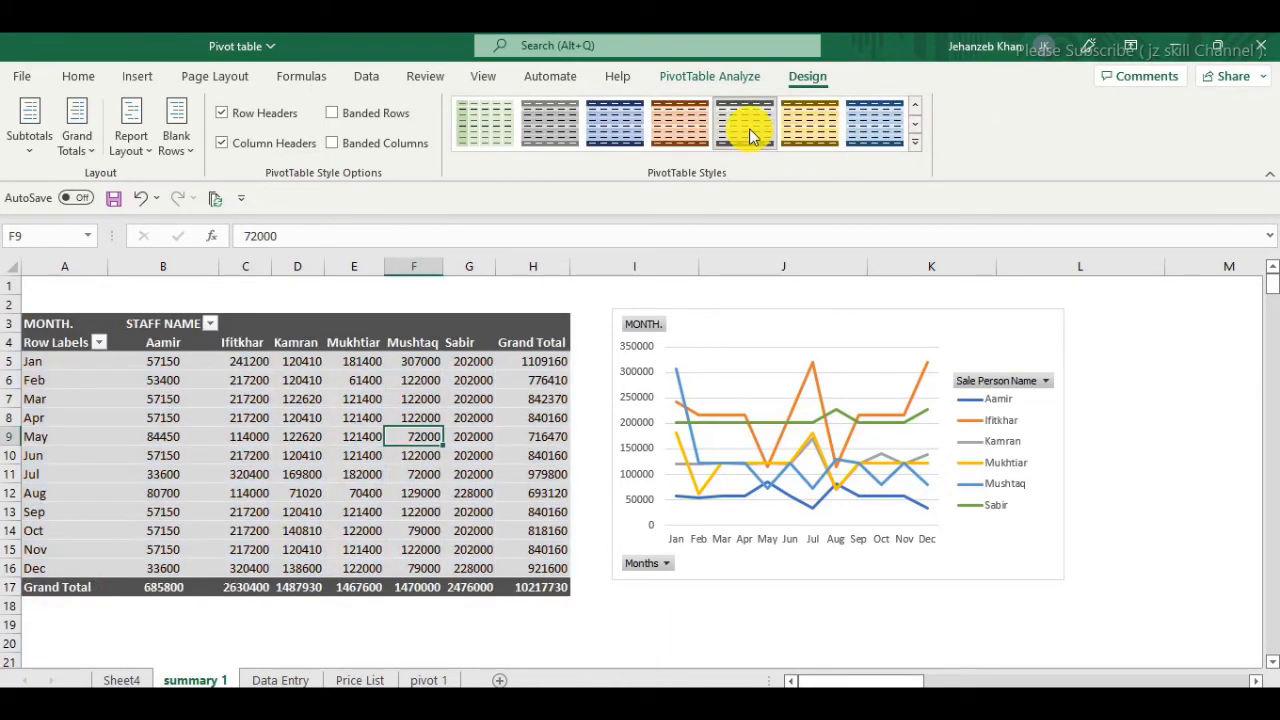
# Try the bright yellow style with a black header and the solid grey dark style on the pivot table
pyautogui.click(915, 124)
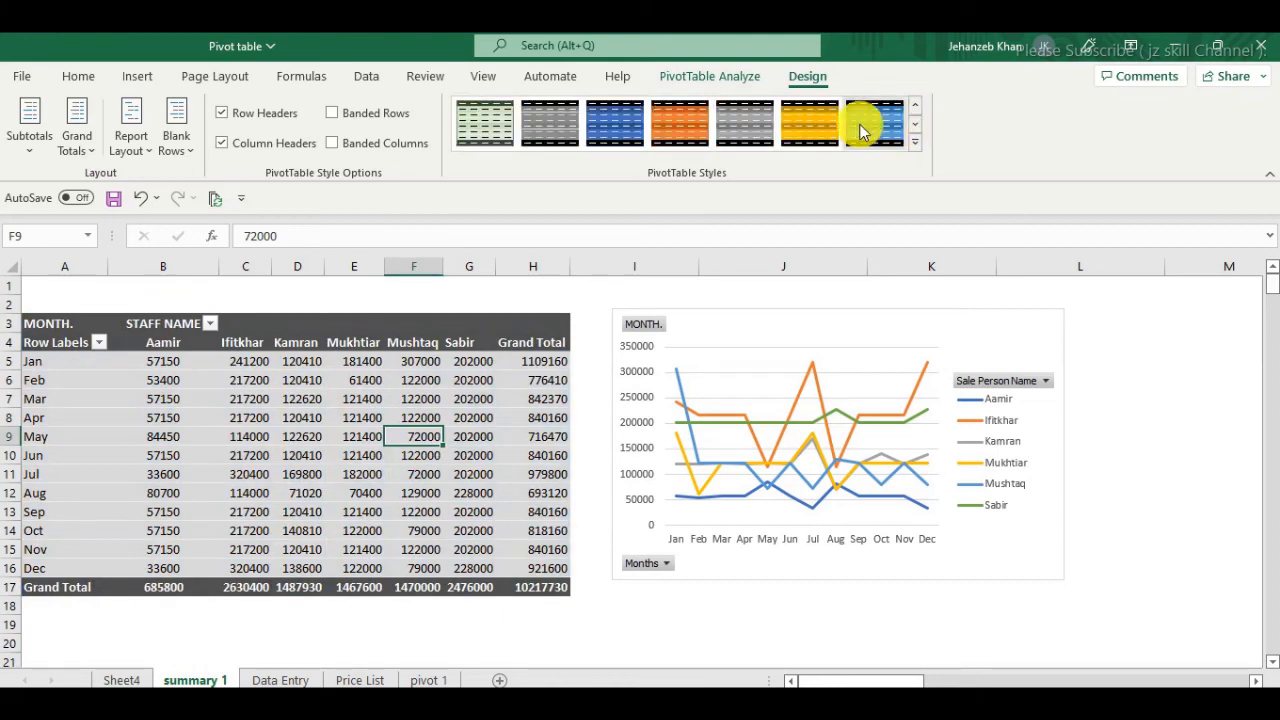
pyautogui.click(800, 130)
pyautogui.click(911, 124)
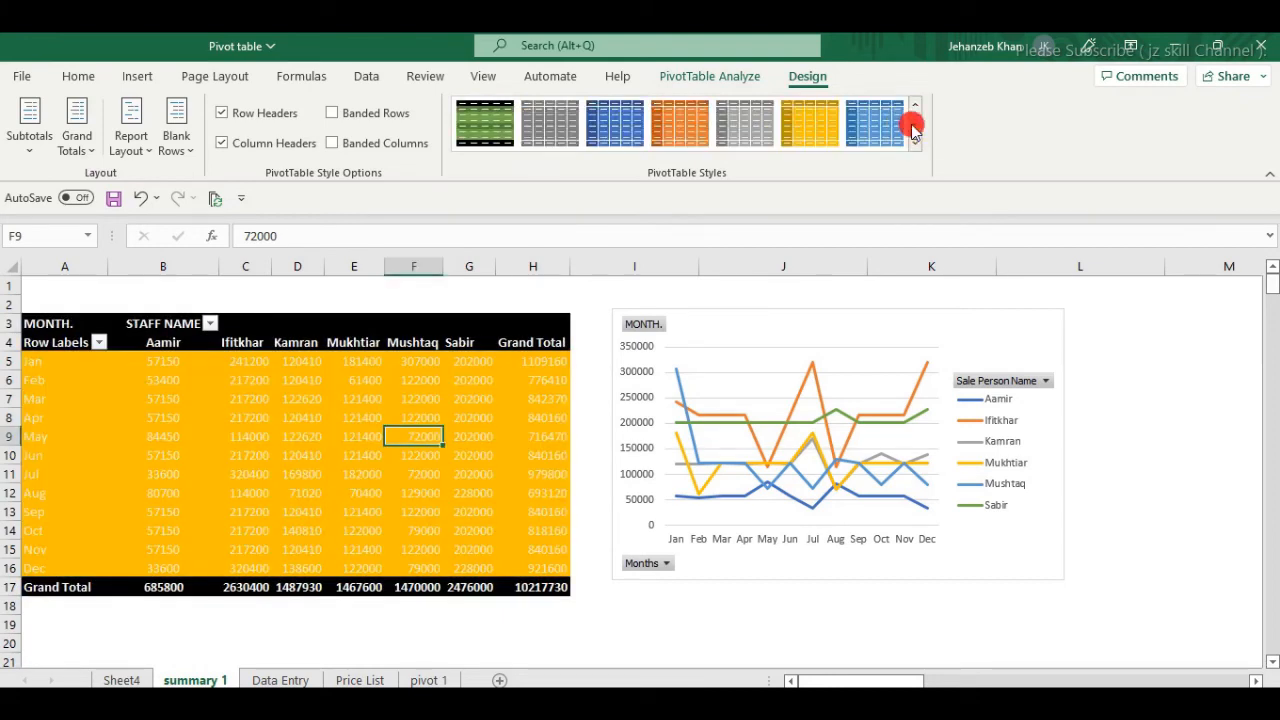
pyautogui.click(745, 122)
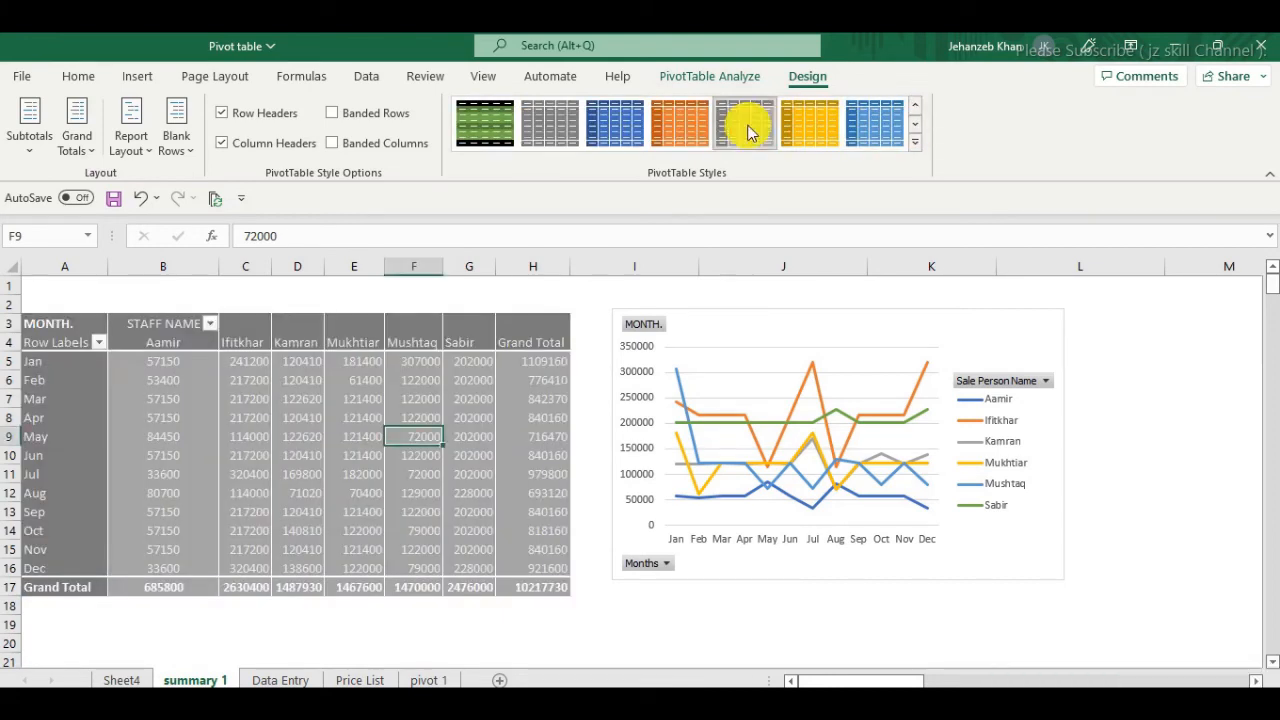
# Try the medium blue-header style with row lines and the solid blue dark style on the pivot table
pyautogui.click(917, 104)
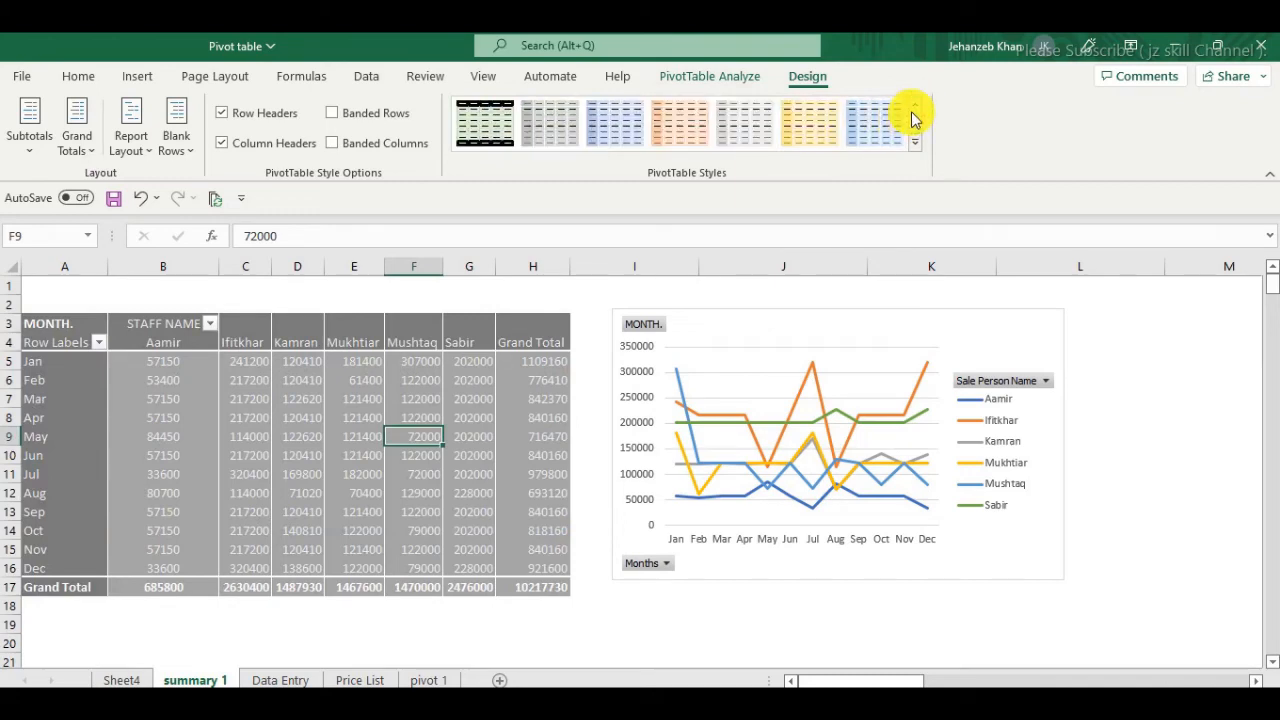
pyautogui.click(914, 105)
pyautogui.click(876, 120)
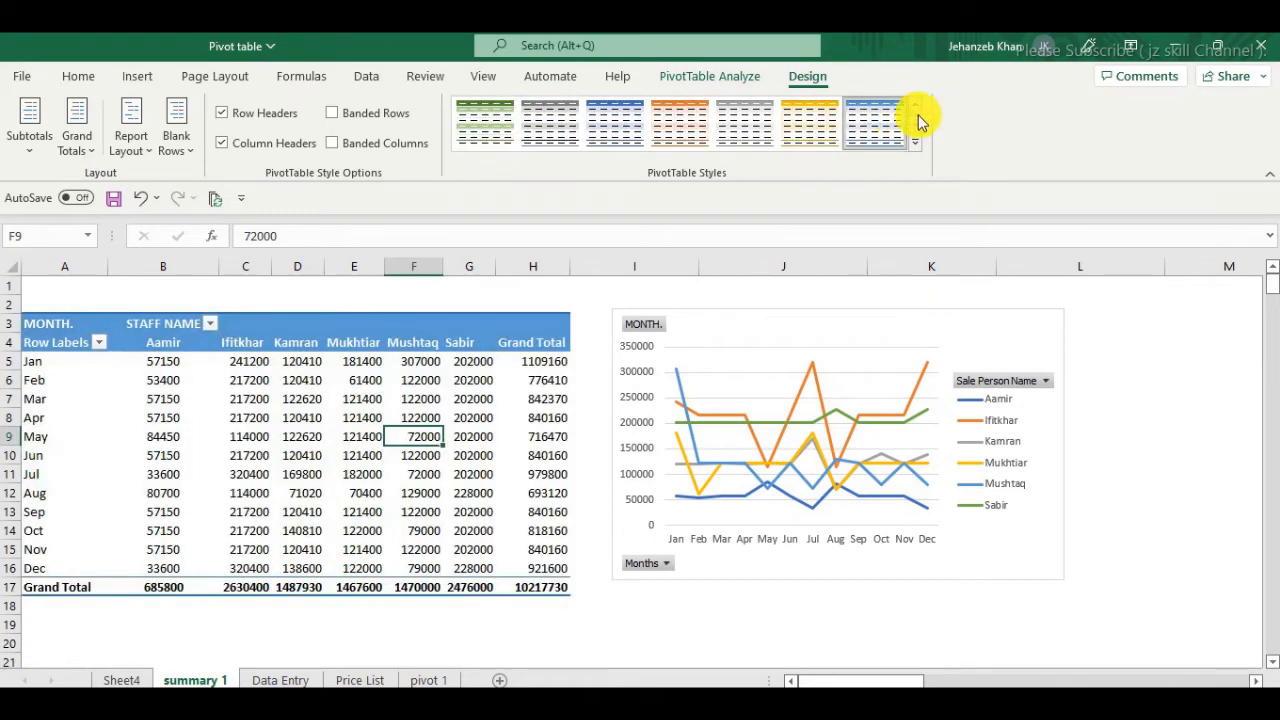
pyautogui.click(912, 124)
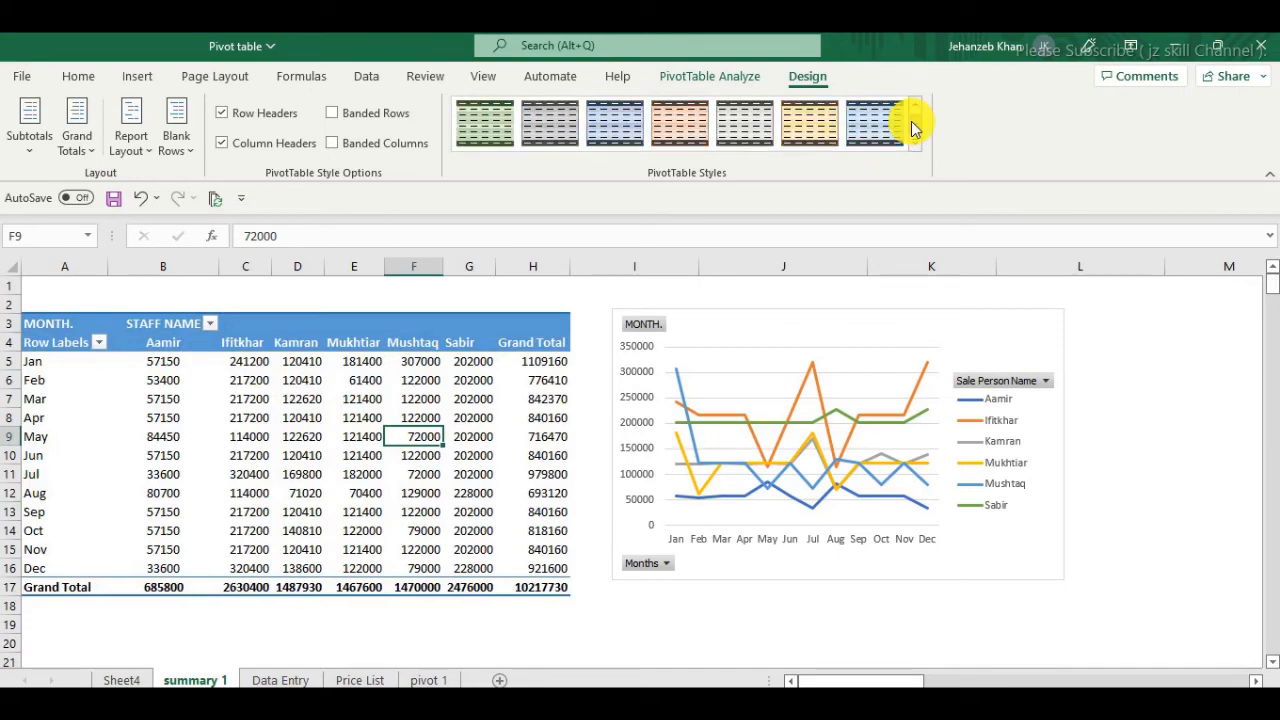
pyautogui.click(912, 126)
pyautogui.click(873, 120)
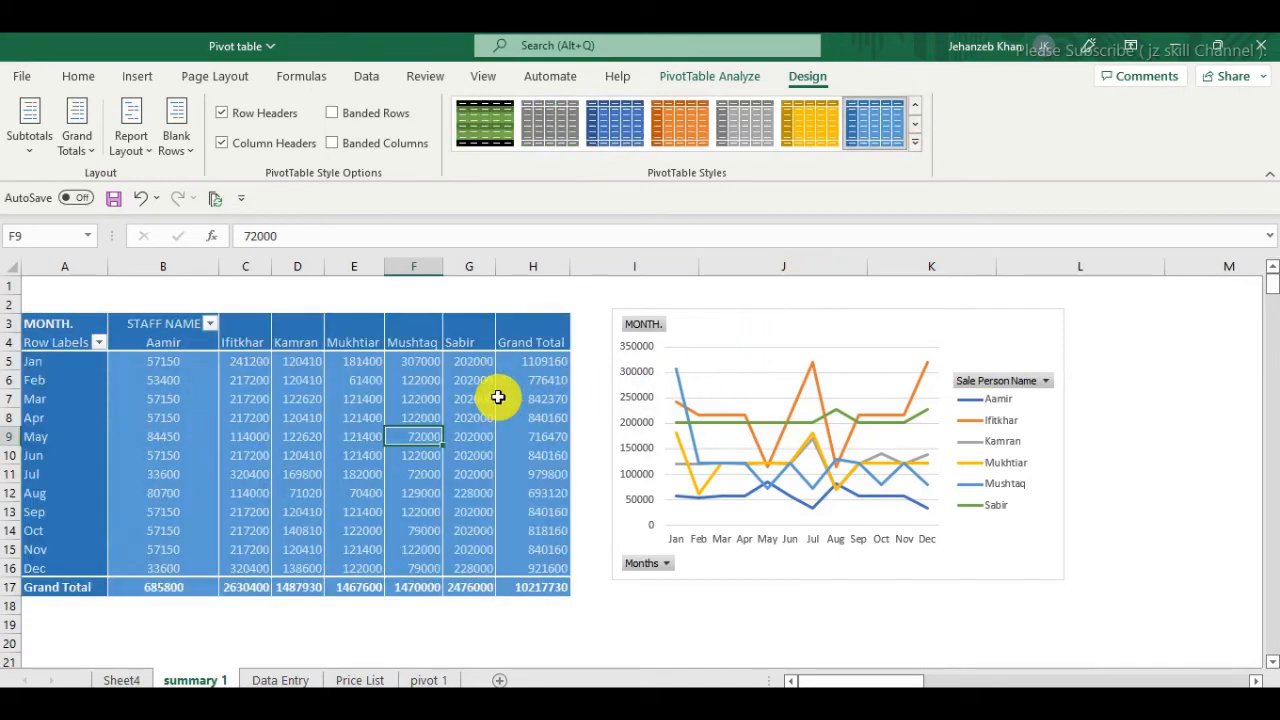
# Apply the solid orange dark PivotTable style to the pivot table, leaving a cell inside it selected with its design options shown
pyautogui.click(744, 122)
pyautogui.click(690, 130)
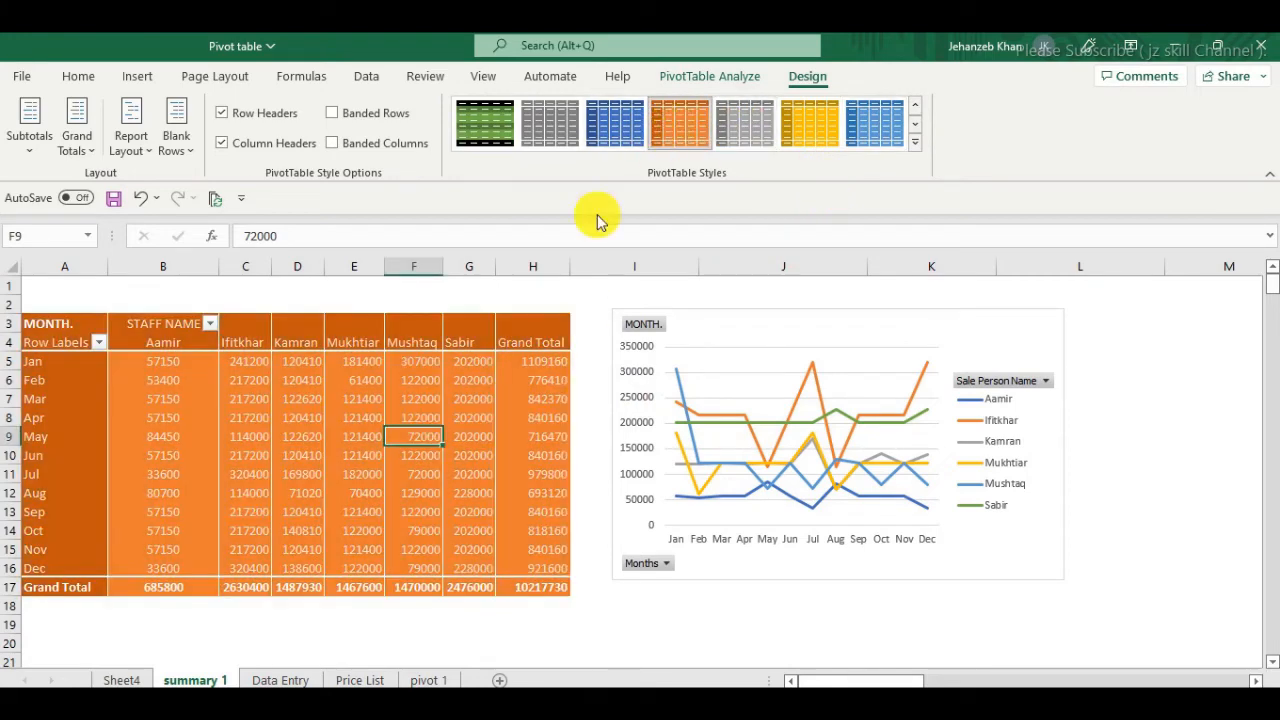
pyautogui.click(798, 298)
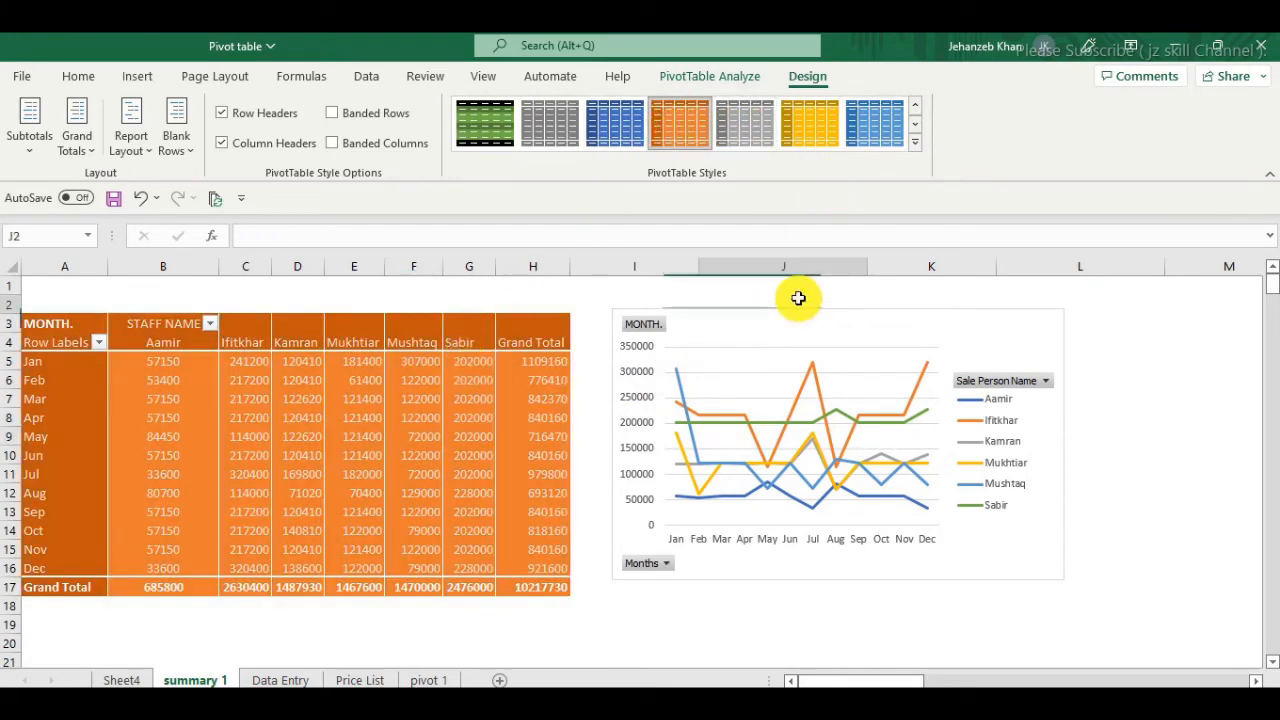
pyautogui.click(371, 436)
pyautogui.click(809, 78)
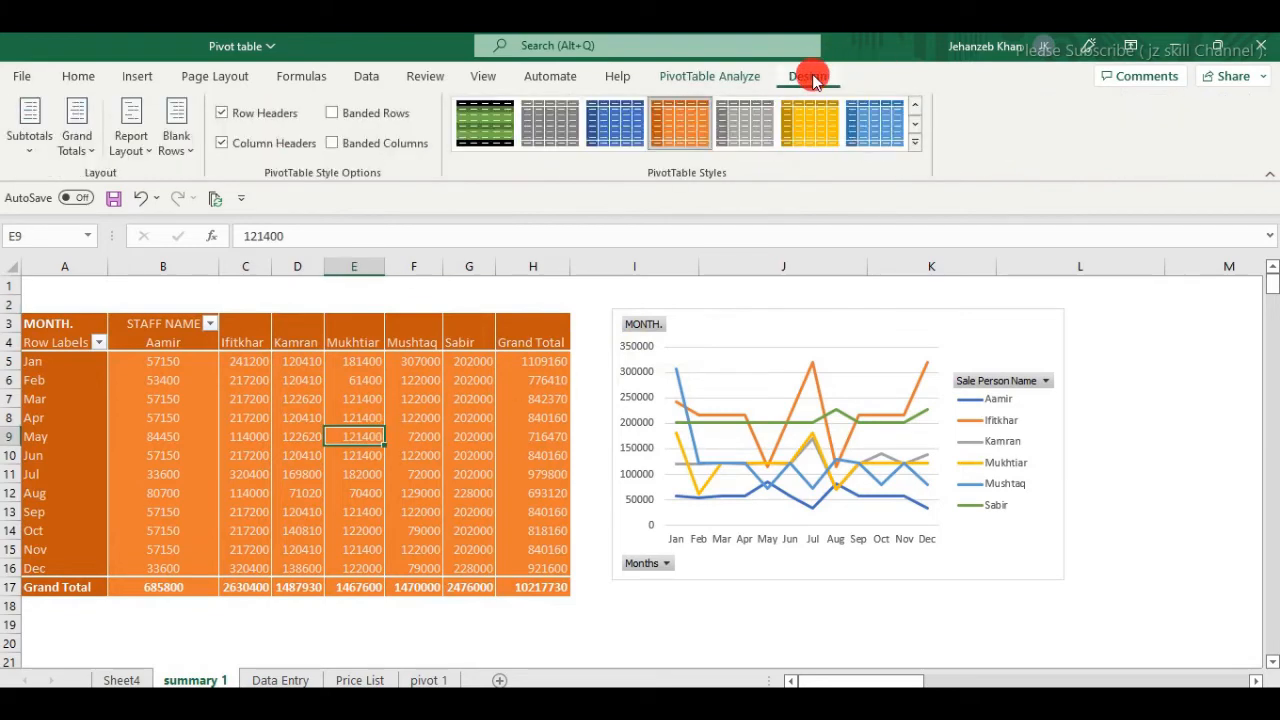
# Toggle the pivot table's Row Headers and Column Headers style options off and back on
pyautogui.click(224, 117)
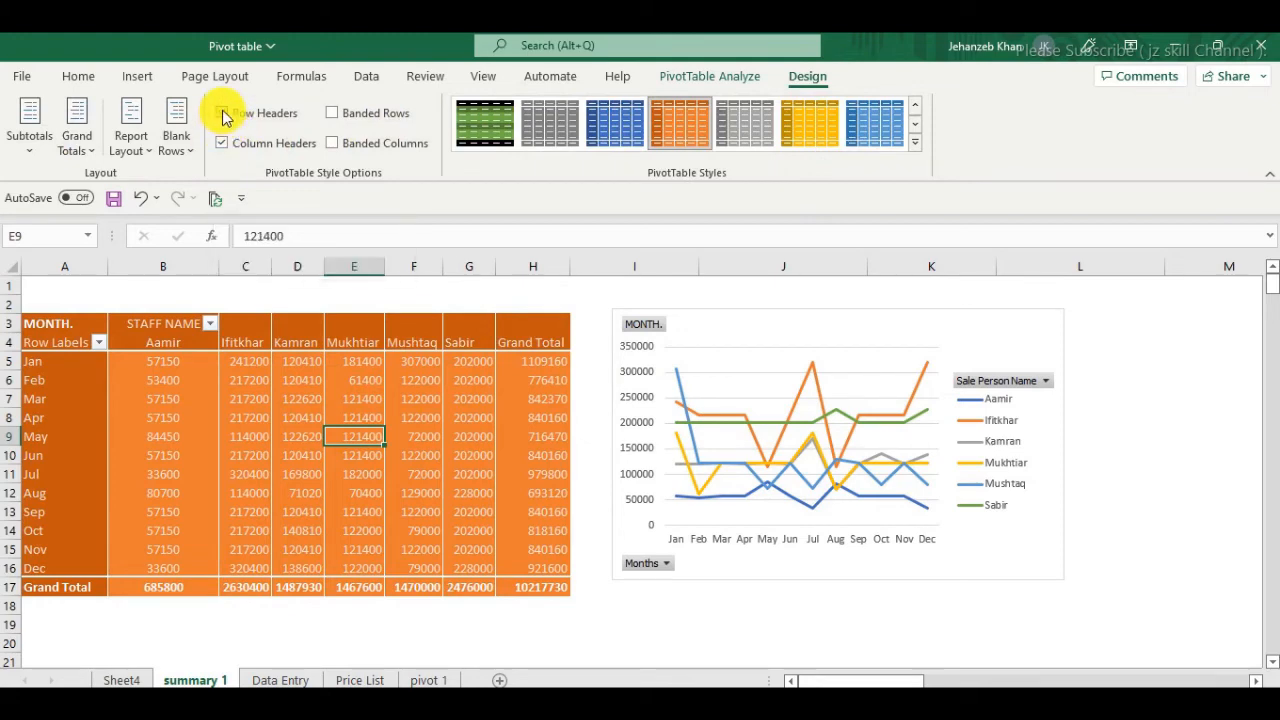
pyautogui.click(224, 117)
pyautogui.click(224, 117)
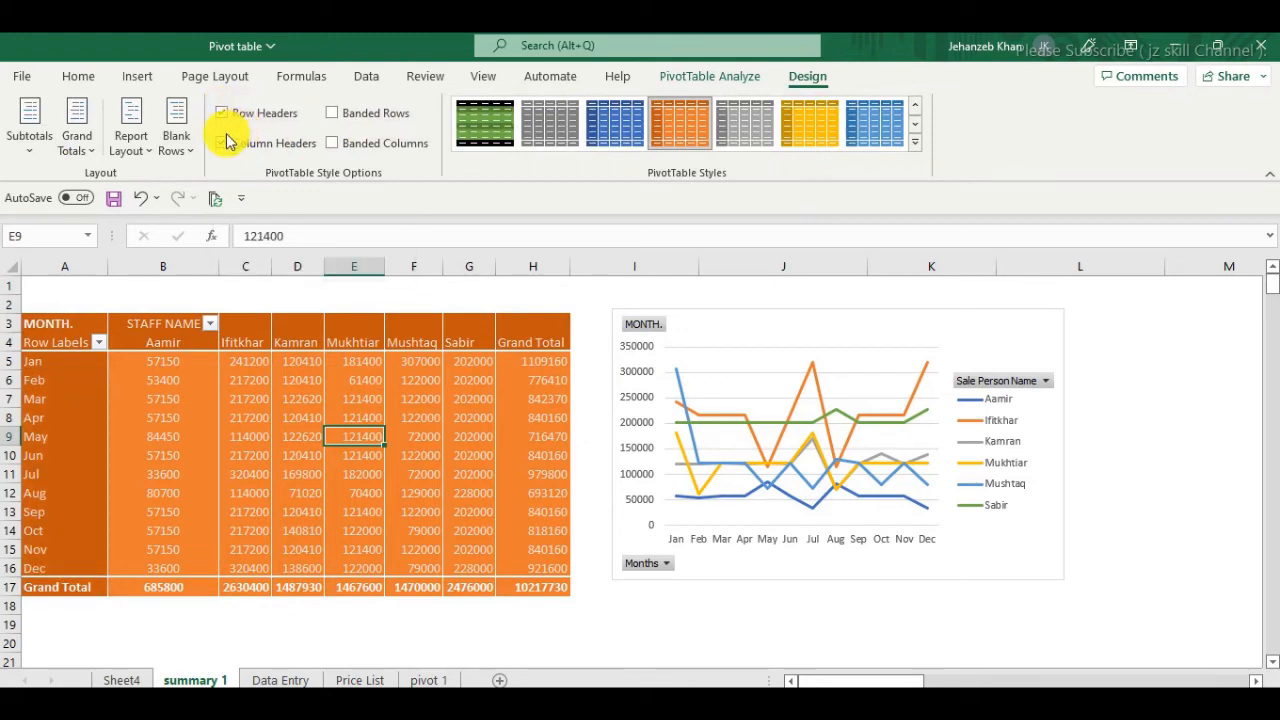
pyautogui.click(224, 144)
pyautogui.click(224, 144)
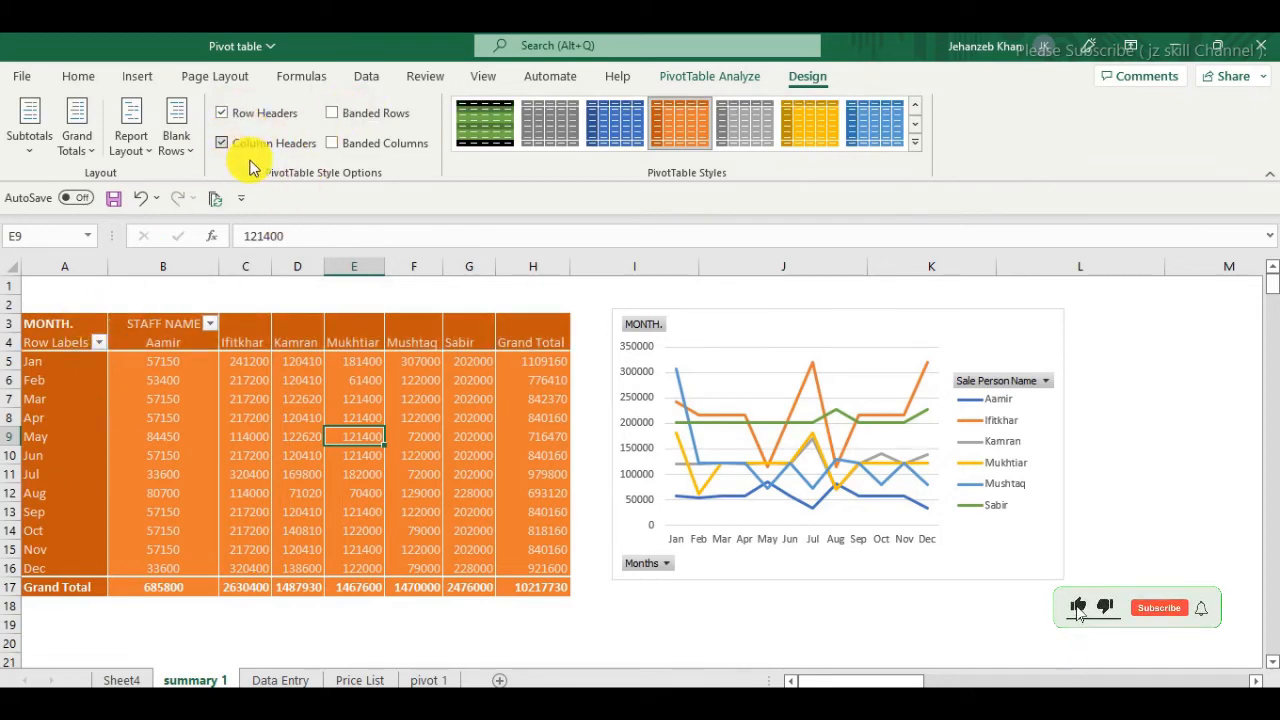
# Try the Banded Rows and Banded Columns options on the orange pivot table, and turn both off again
pyautogui.click(331, 114)
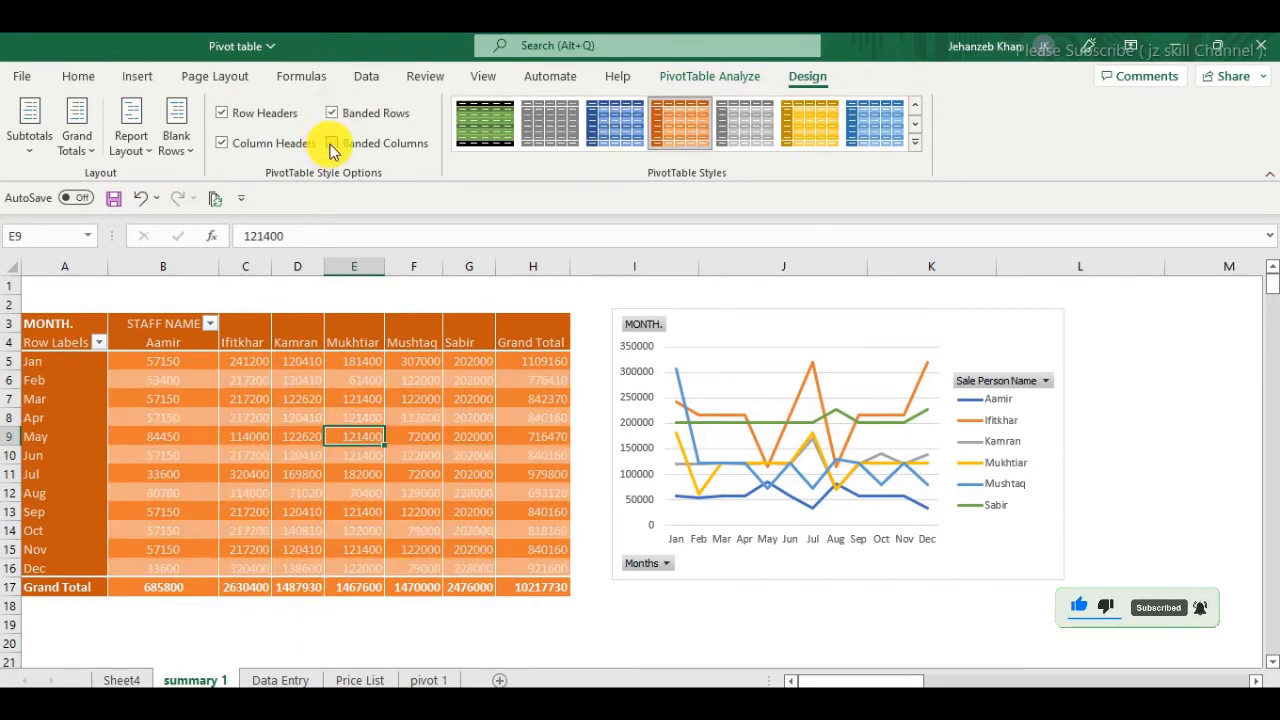
pyautogui.click(332, 143)
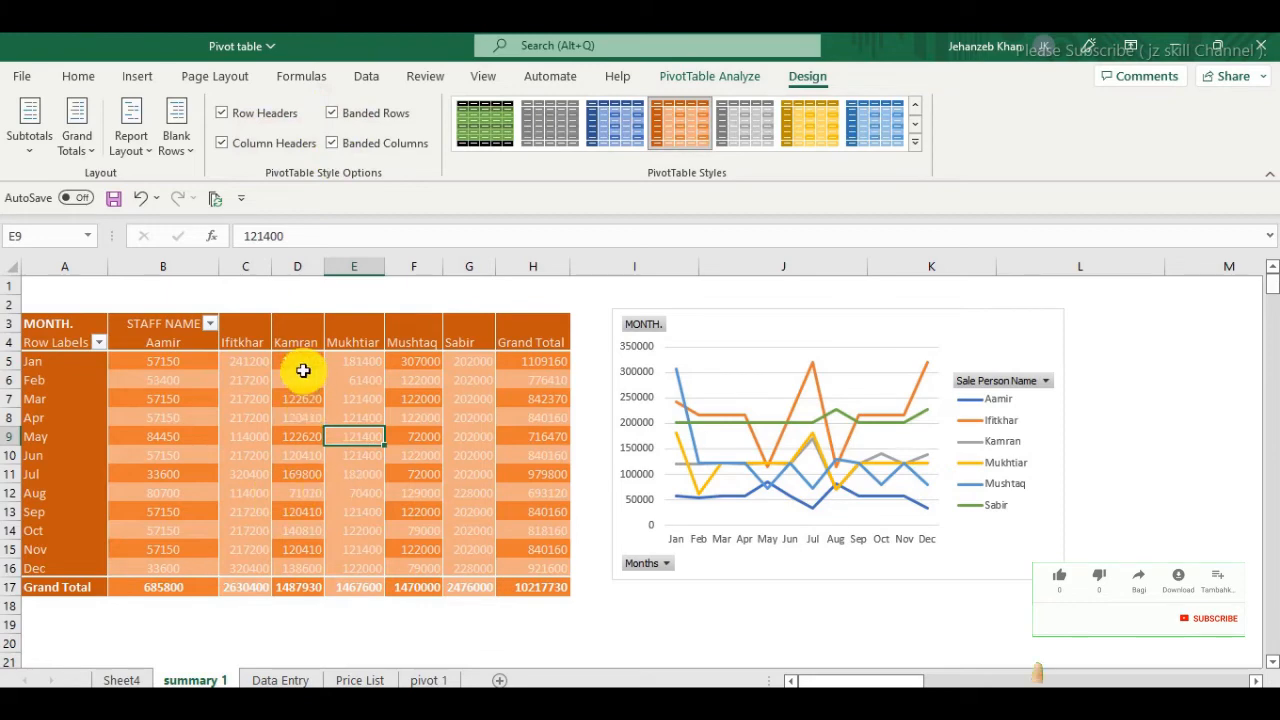
pyautogui.click(332, 143)
pyautogui.click(331, 114)
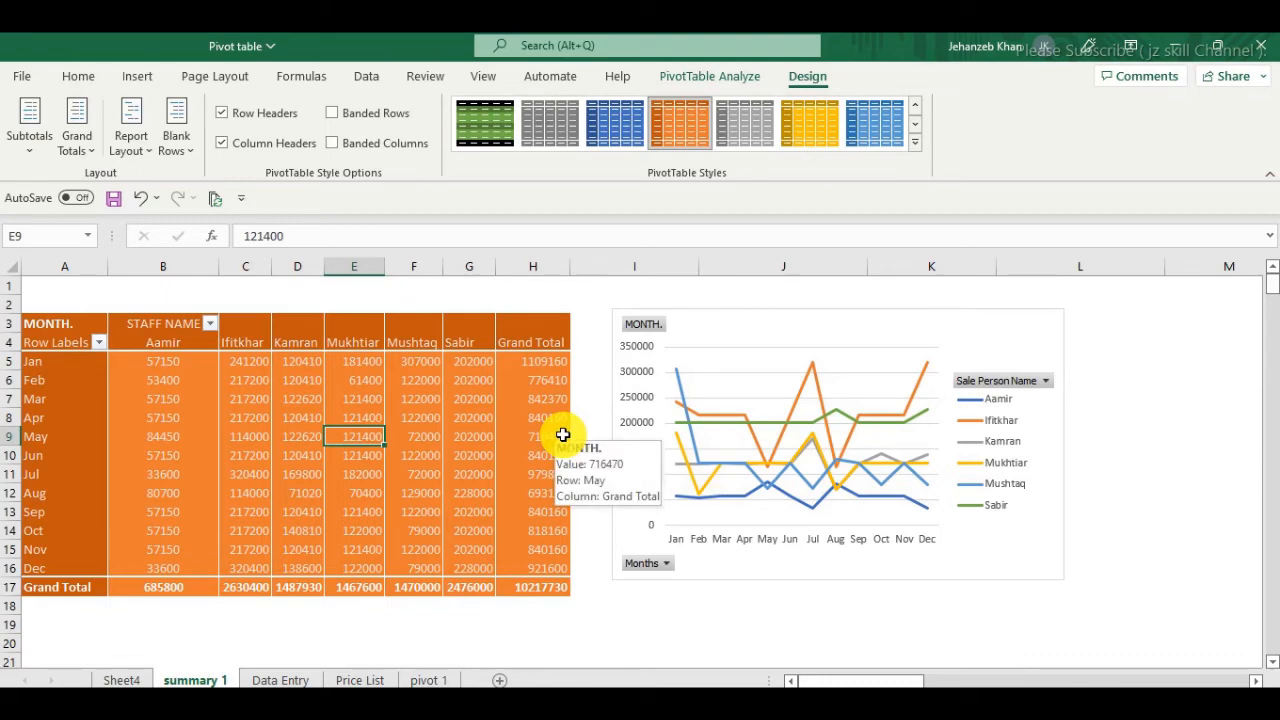
# Try the solid blue dark style, apply the light grey style with a dark header to the pivot table, and turn on Banded Columns
pyautogui.click(617, 122)
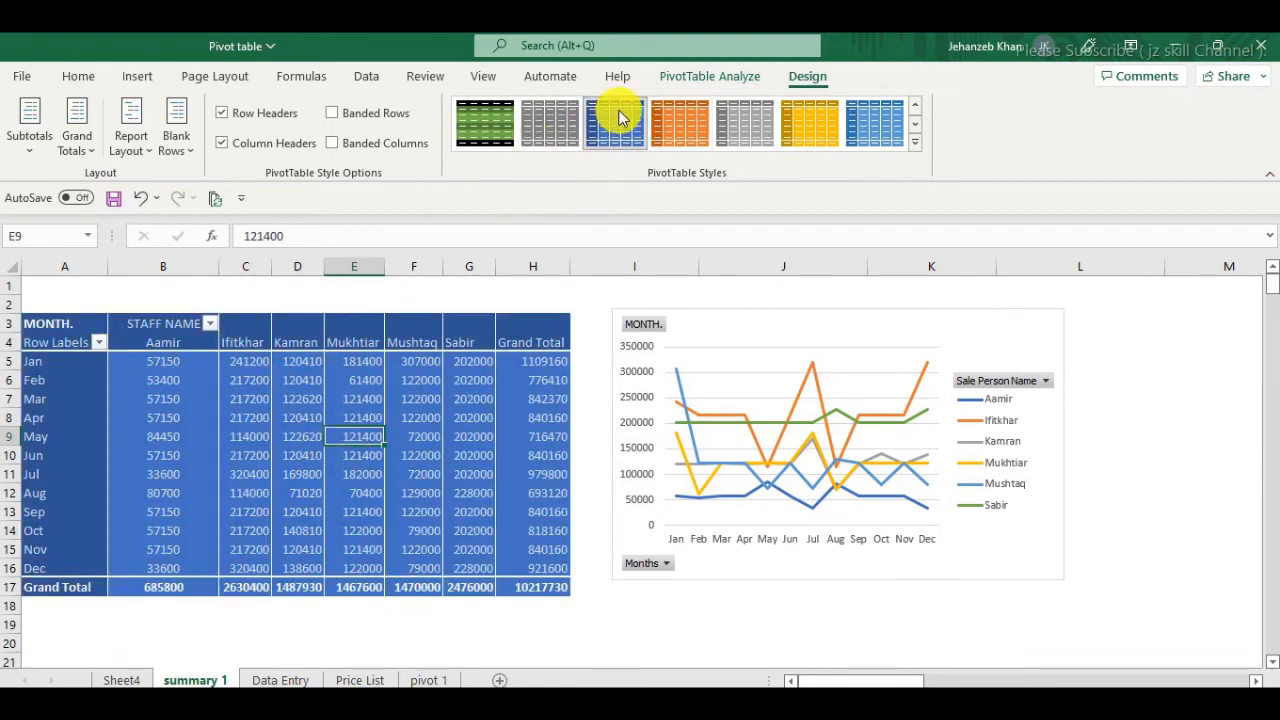
pyautogui.click(914, 123)
pyautogui.click(826, 125)
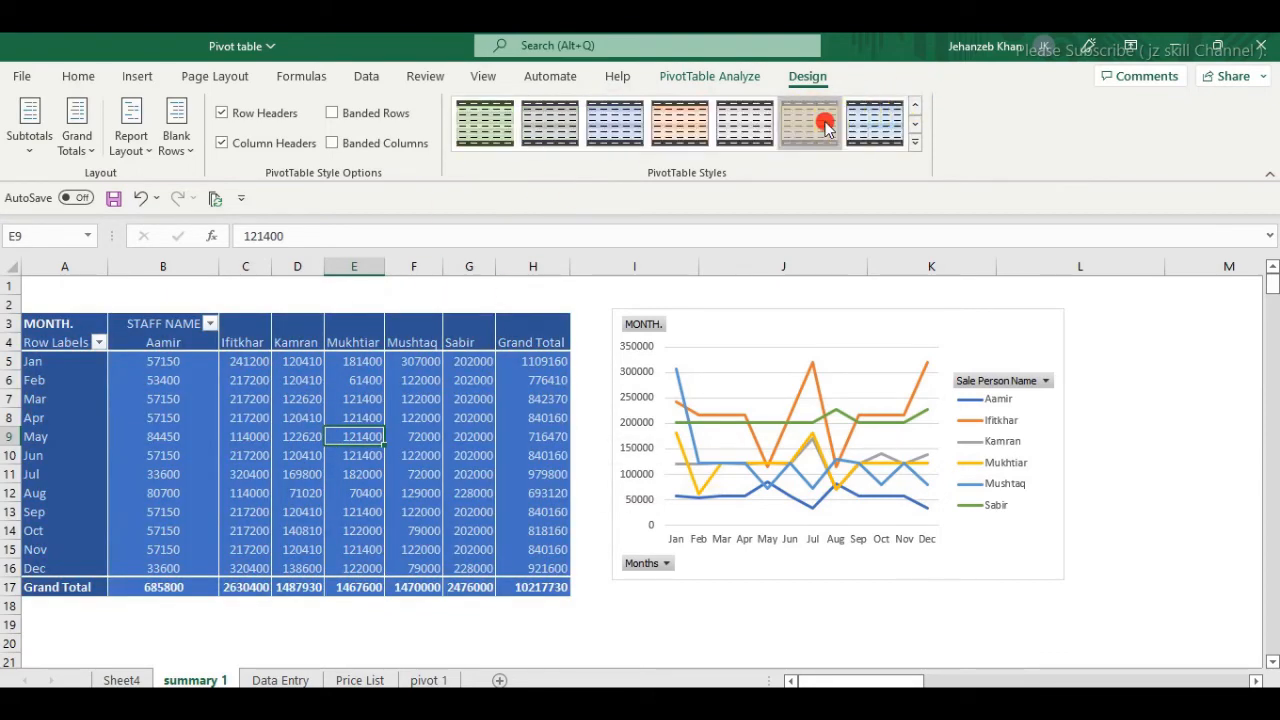
pyautogui.click(333, 116)
pyautogui.click(760, 122)
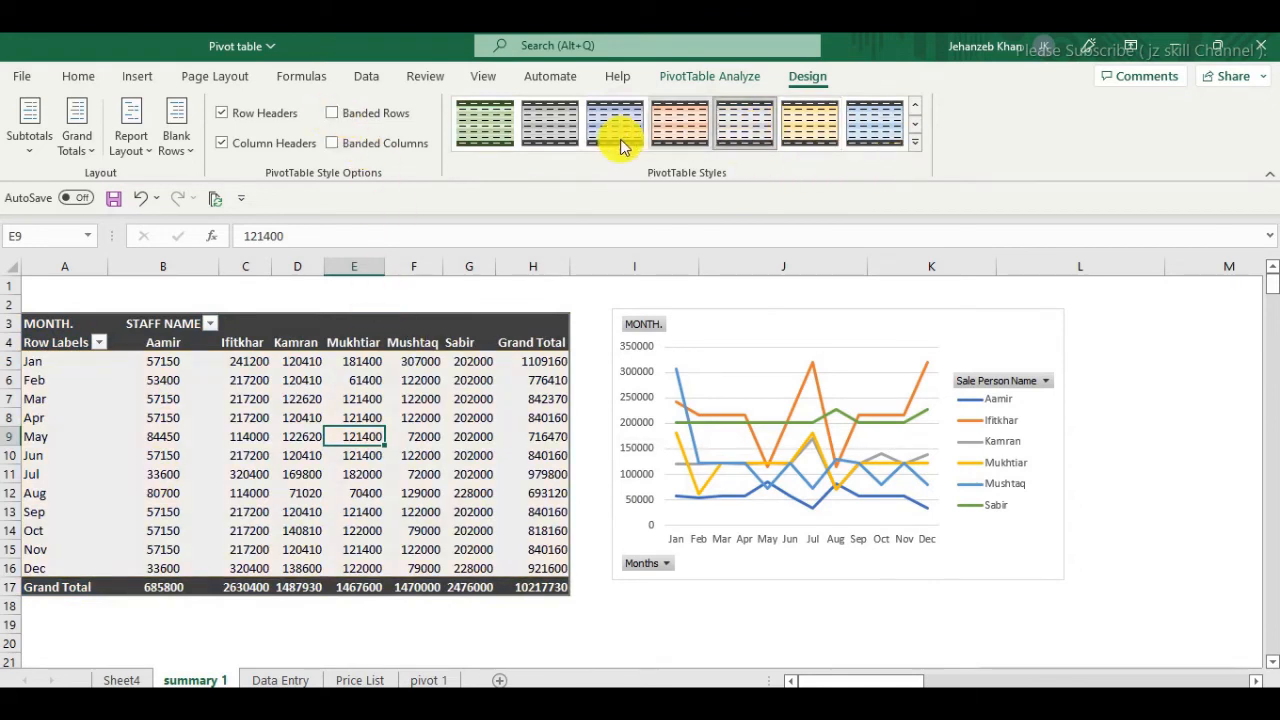
pyautogui.click(331, 144)
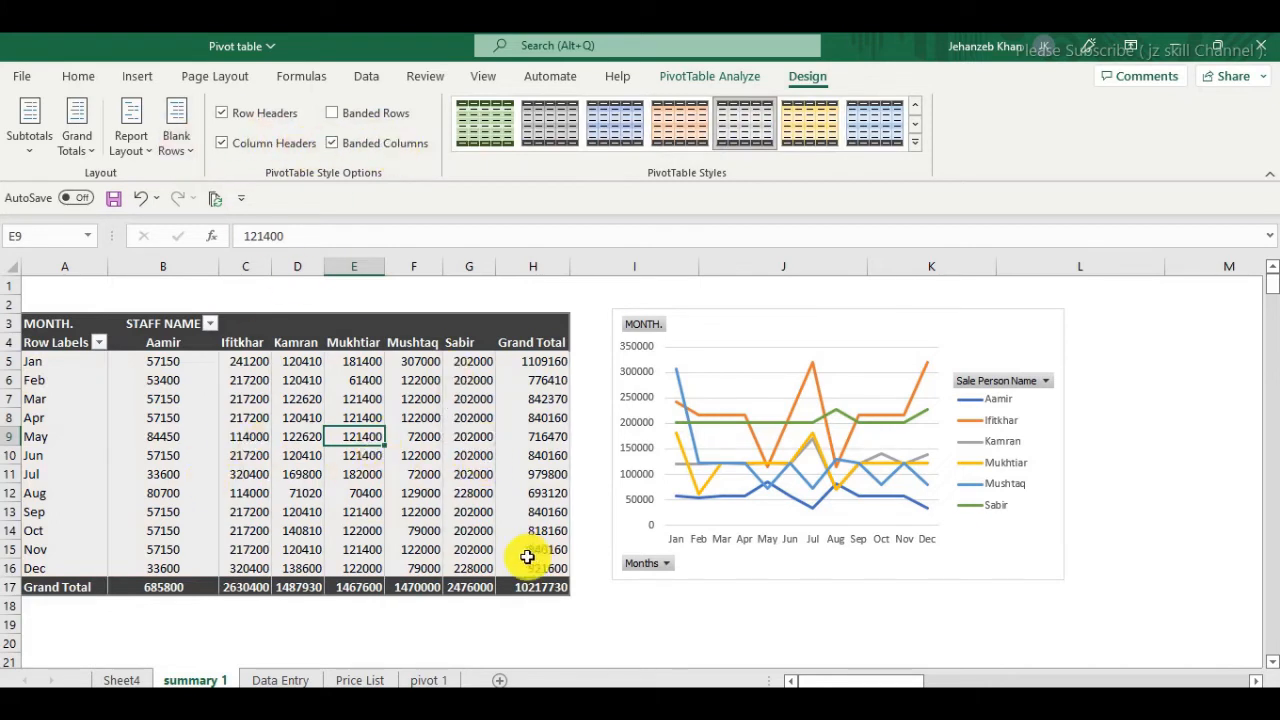
# Insert a blank line after each item in the pivot table, and view the Data Entry sheet before returning to summary 1
pyautogui.click(176, 140)
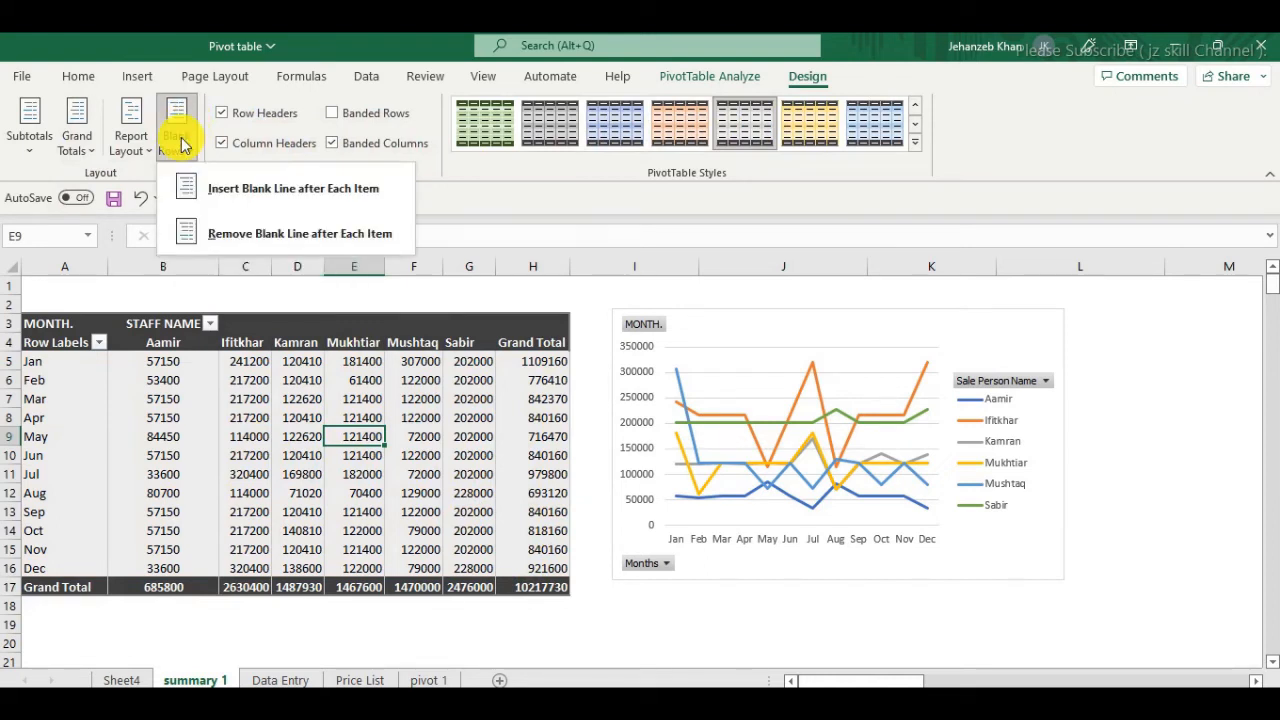
pyautogui.click(268, 190)
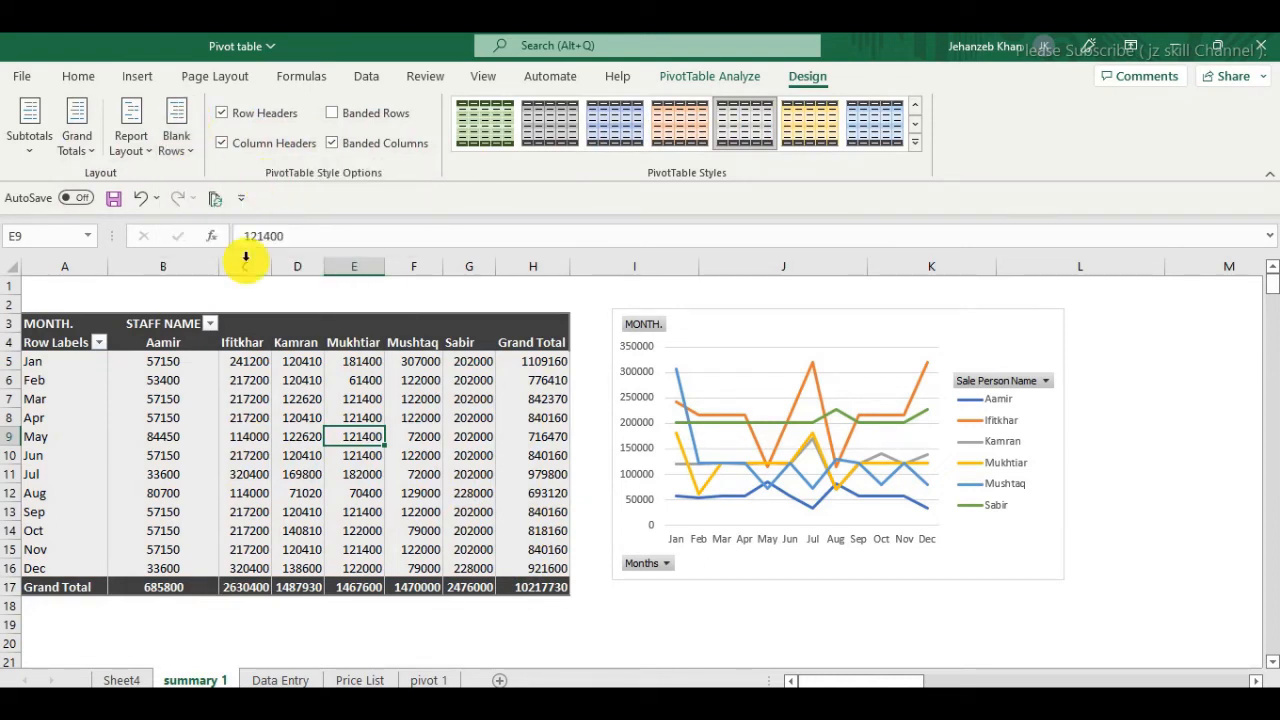
pyautogui.click(262, 680)
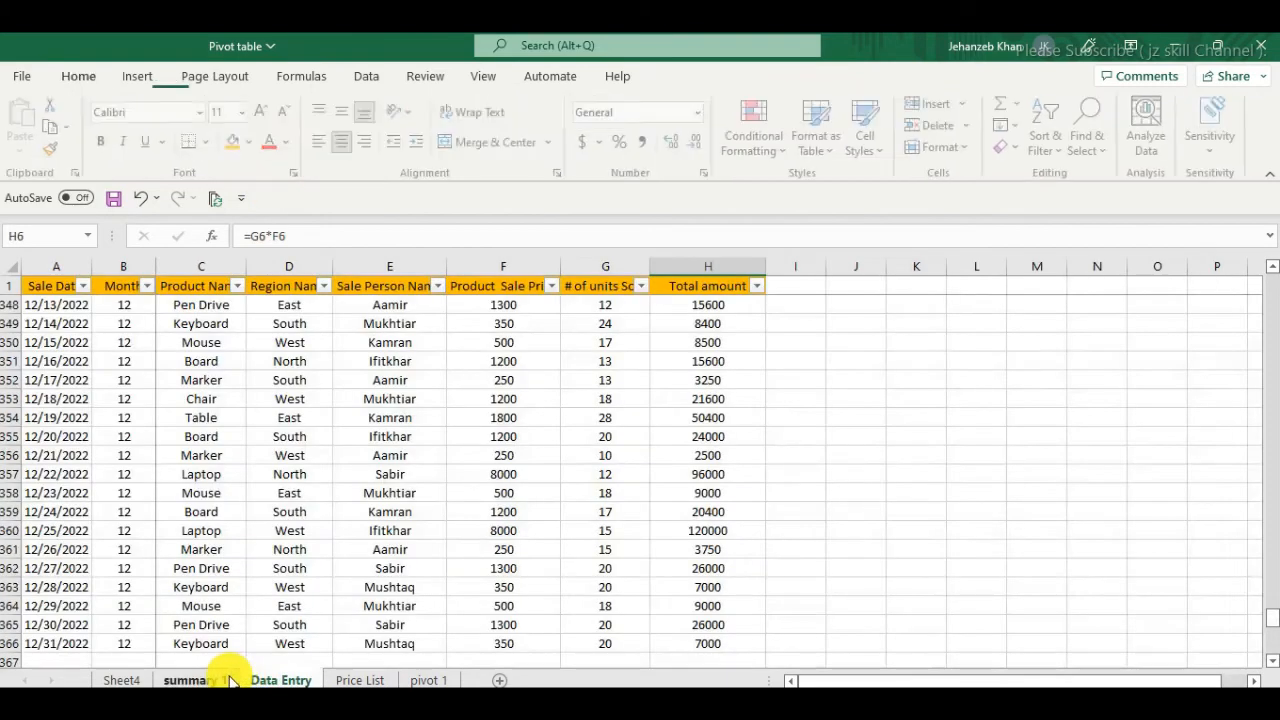
pyautogui.click(195, 680)
# Set the pivot table's report layout to Compact Form from a cell inside the table
pyautogui.click(462, 436)
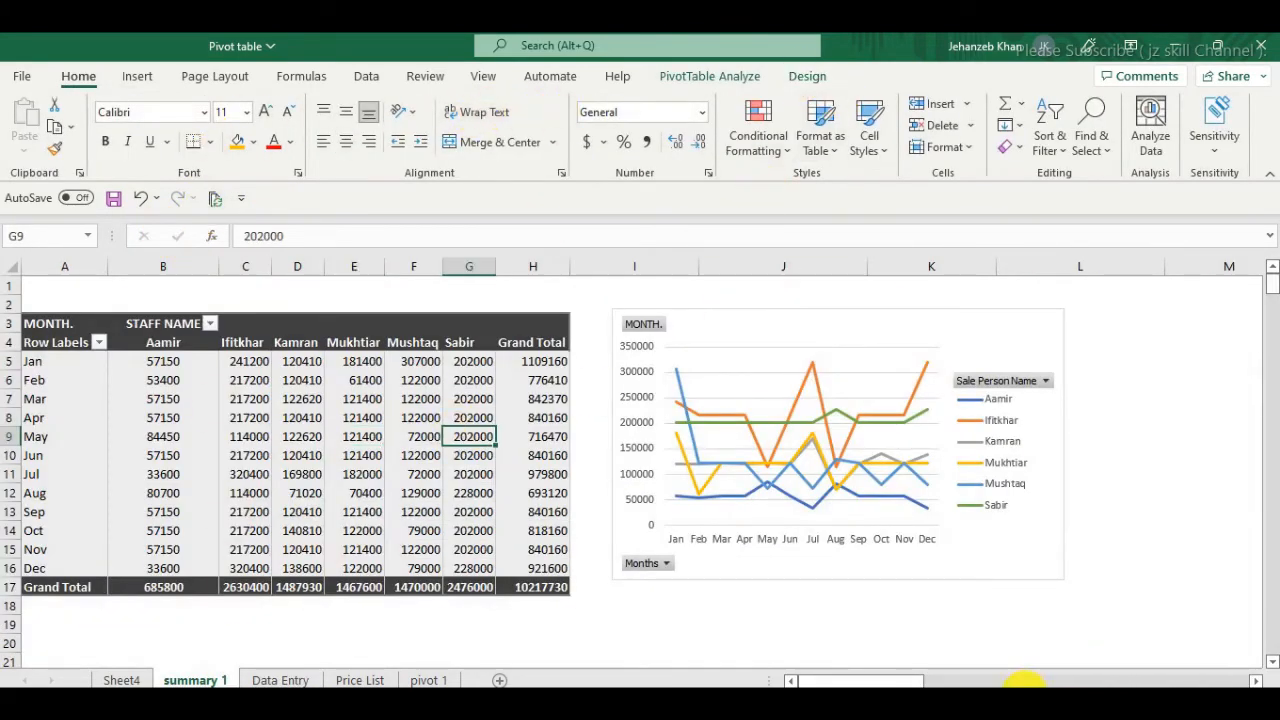
pyautogui.click(807, 77)
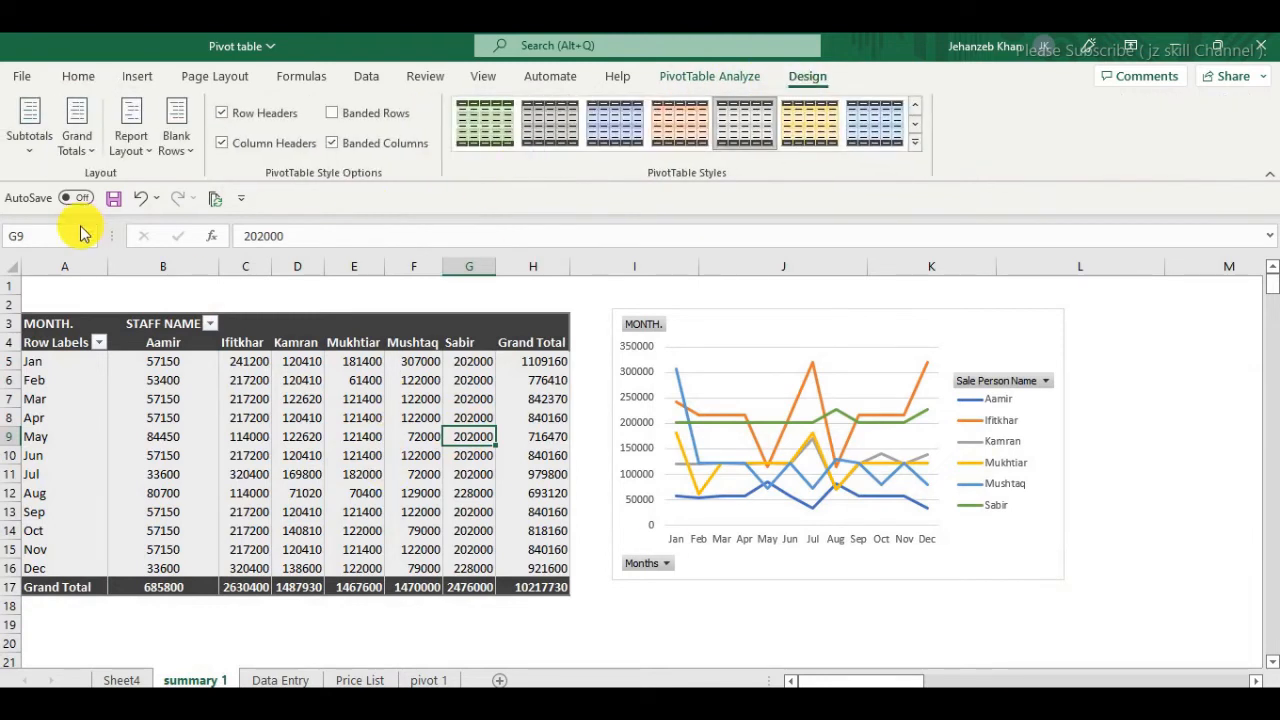
pyautogui.click(143, 160)
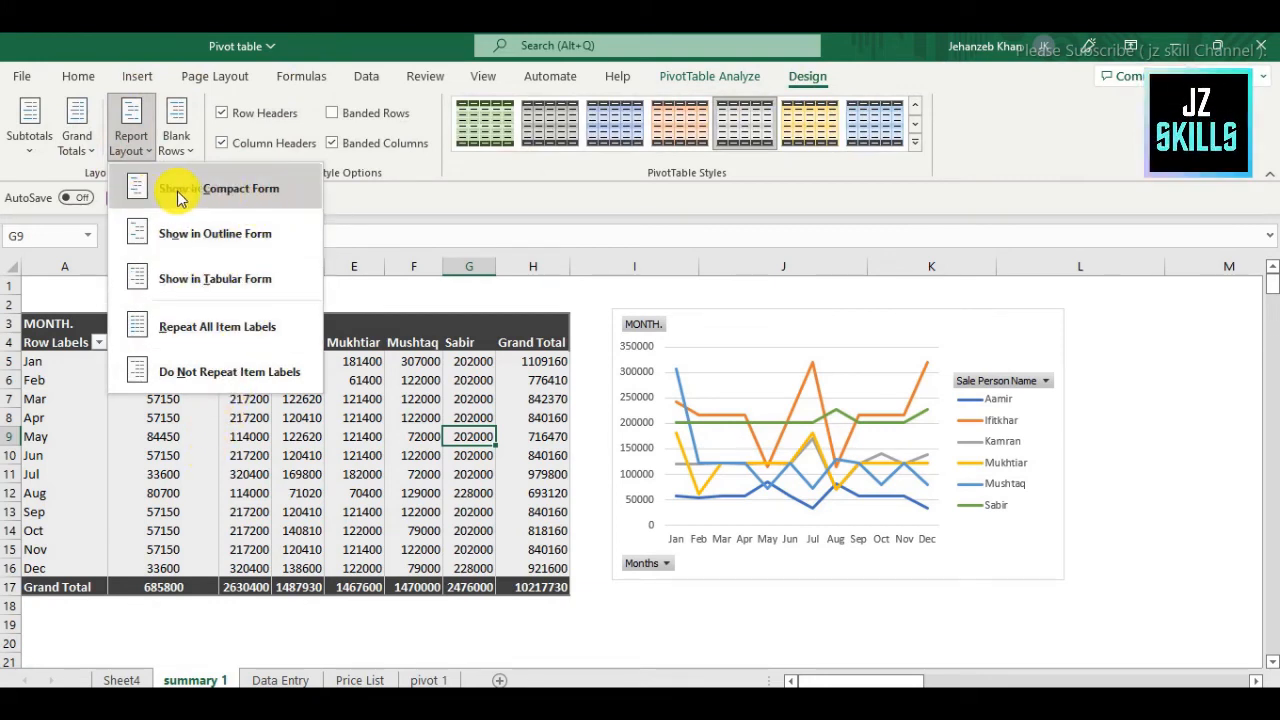
pyautogui.click(213, 190)
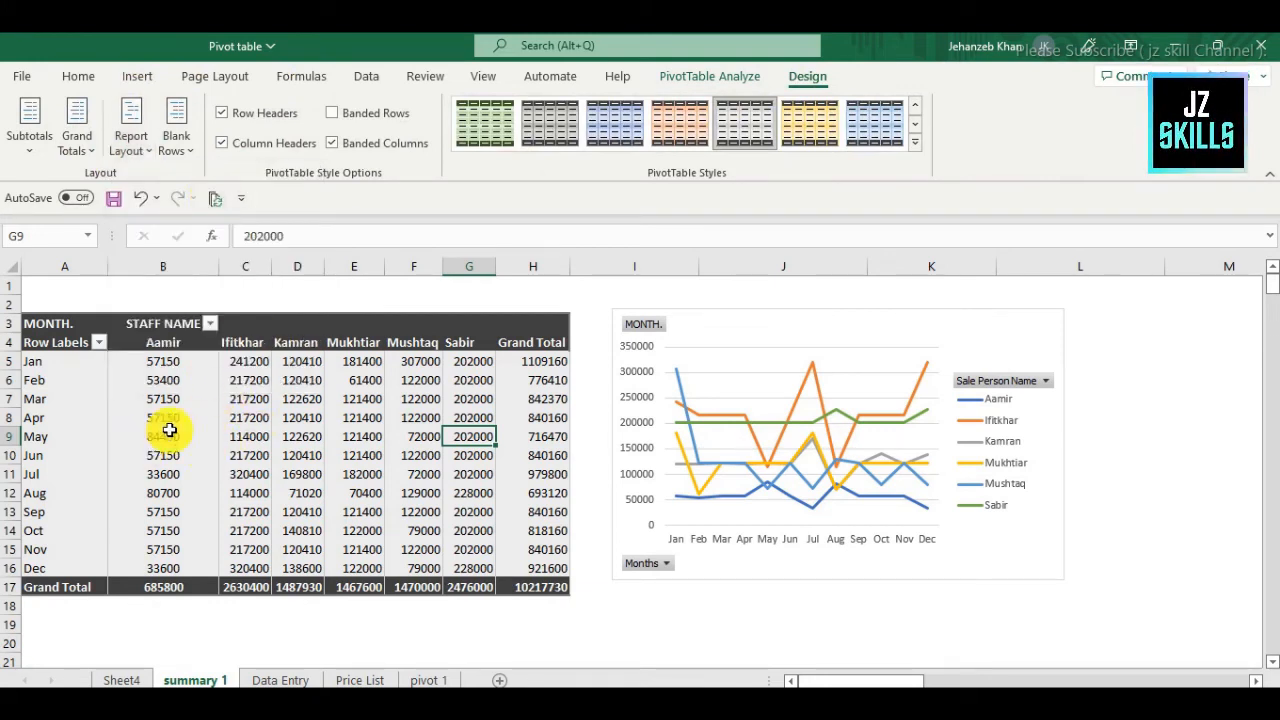
# Show the pivot table in Outline Form and center the contents of columns B to G
pyautogui.click(131, 135)
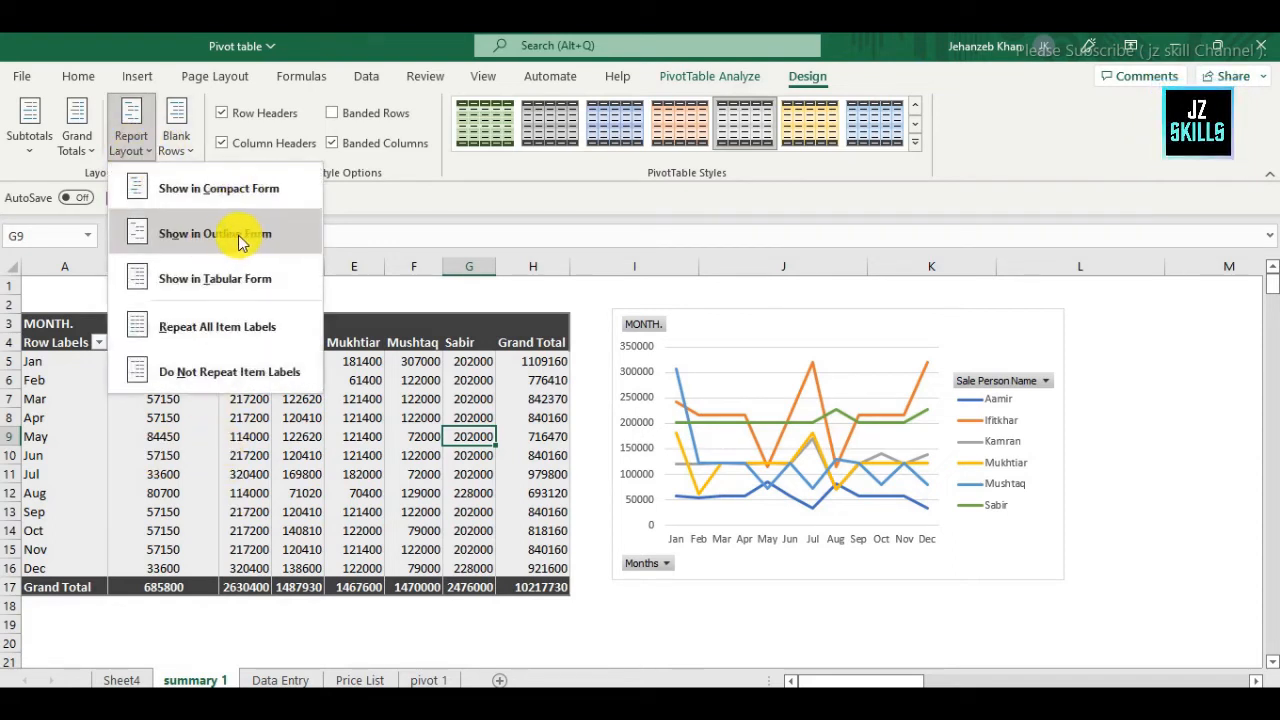
pyautogui.click(239, 238)
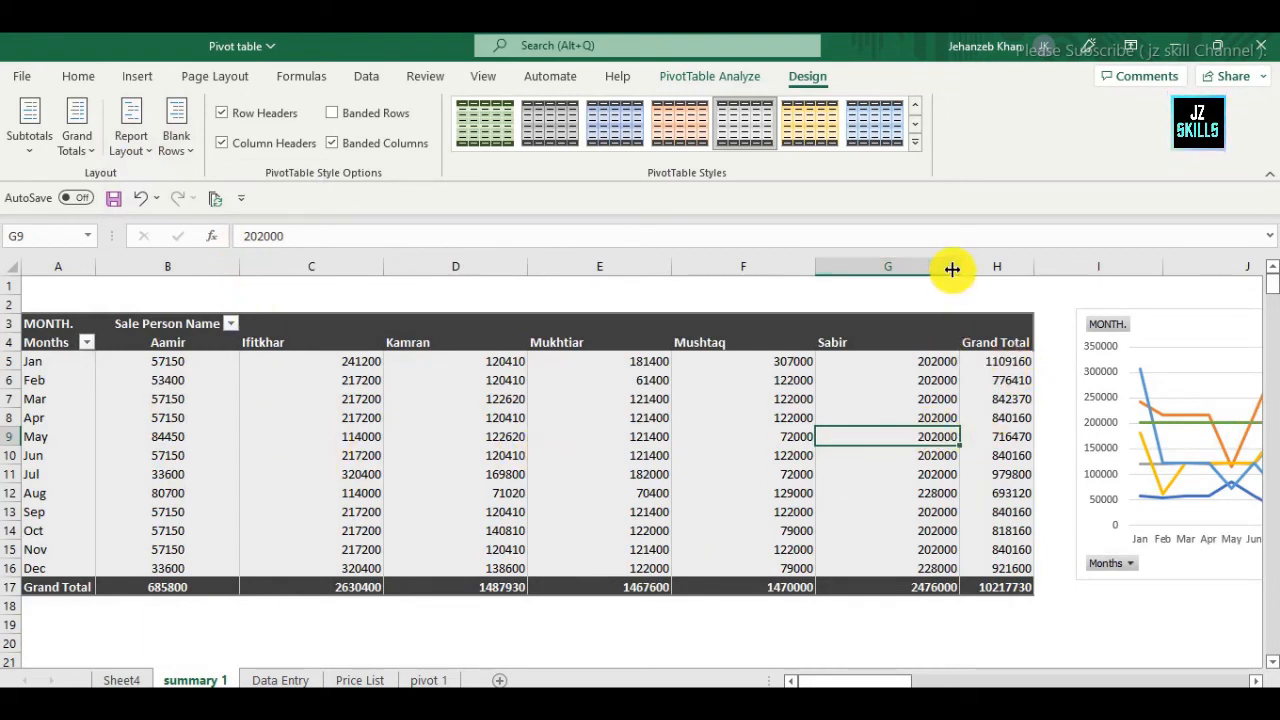
pyautogui.moveTo(923, 265); pyautogui.dragTo(206, 249)
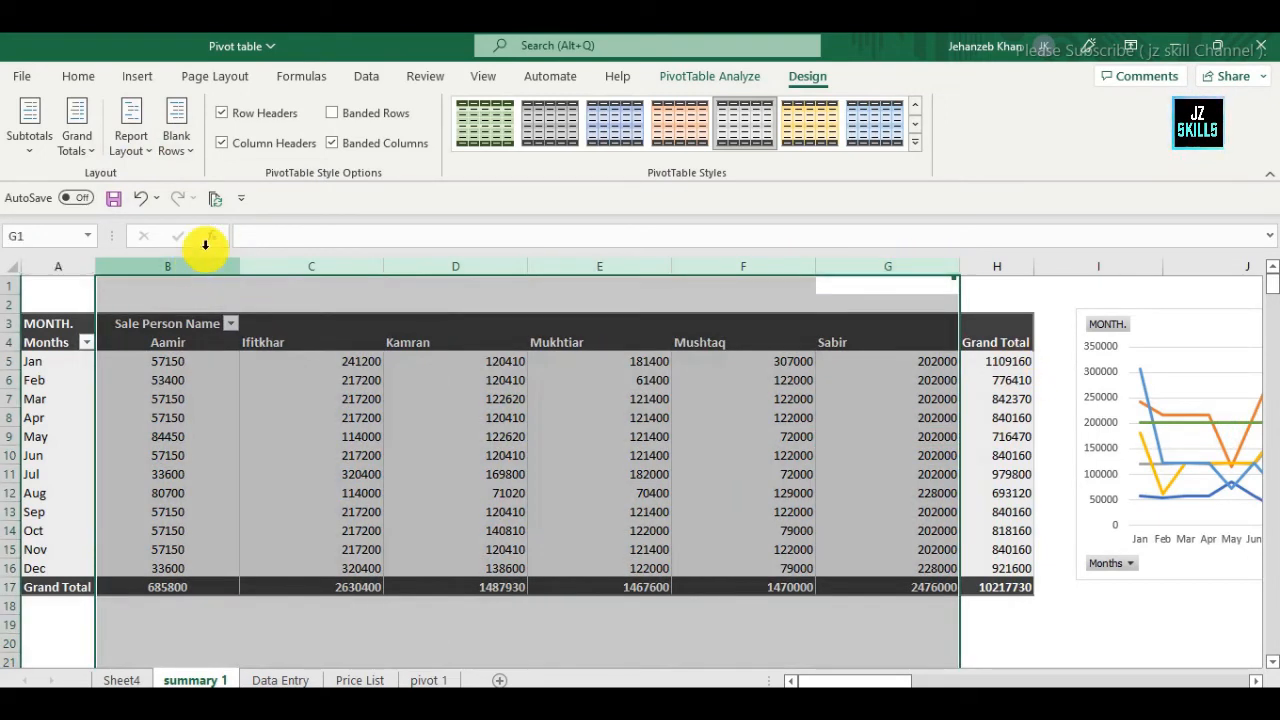
pyautogui.click(343, 142)
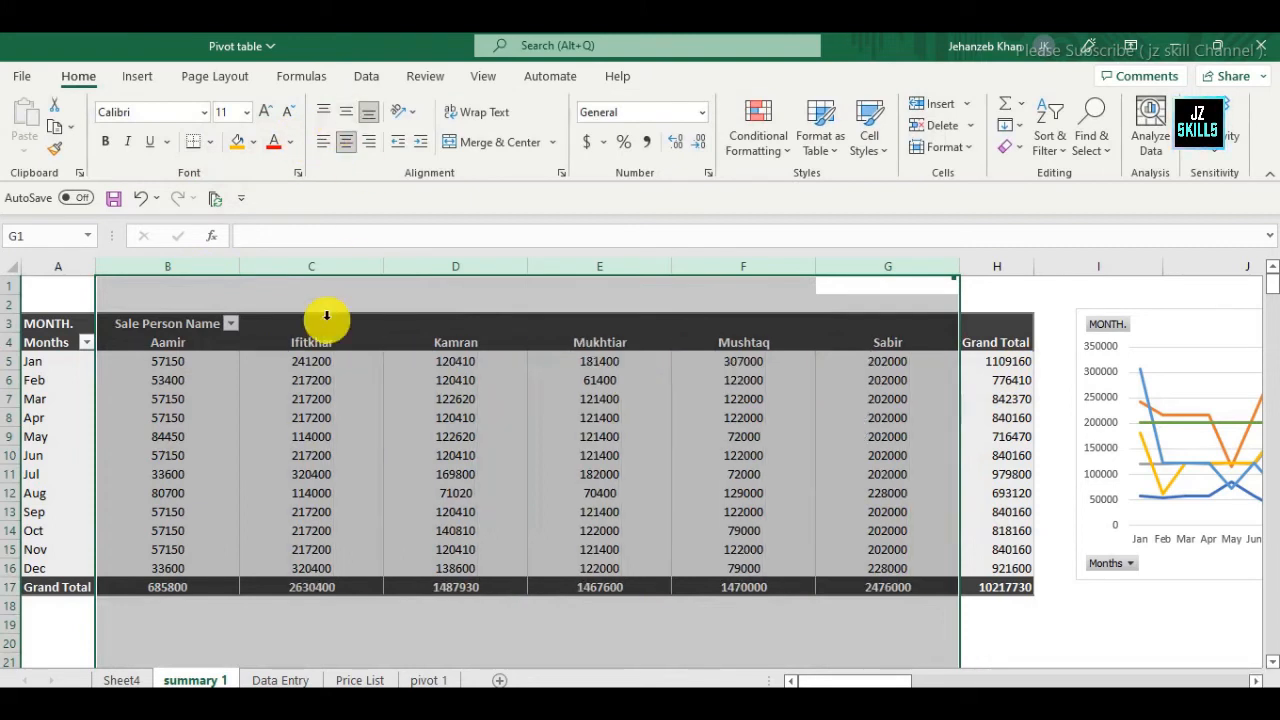
pyautogui.click(404, 298)
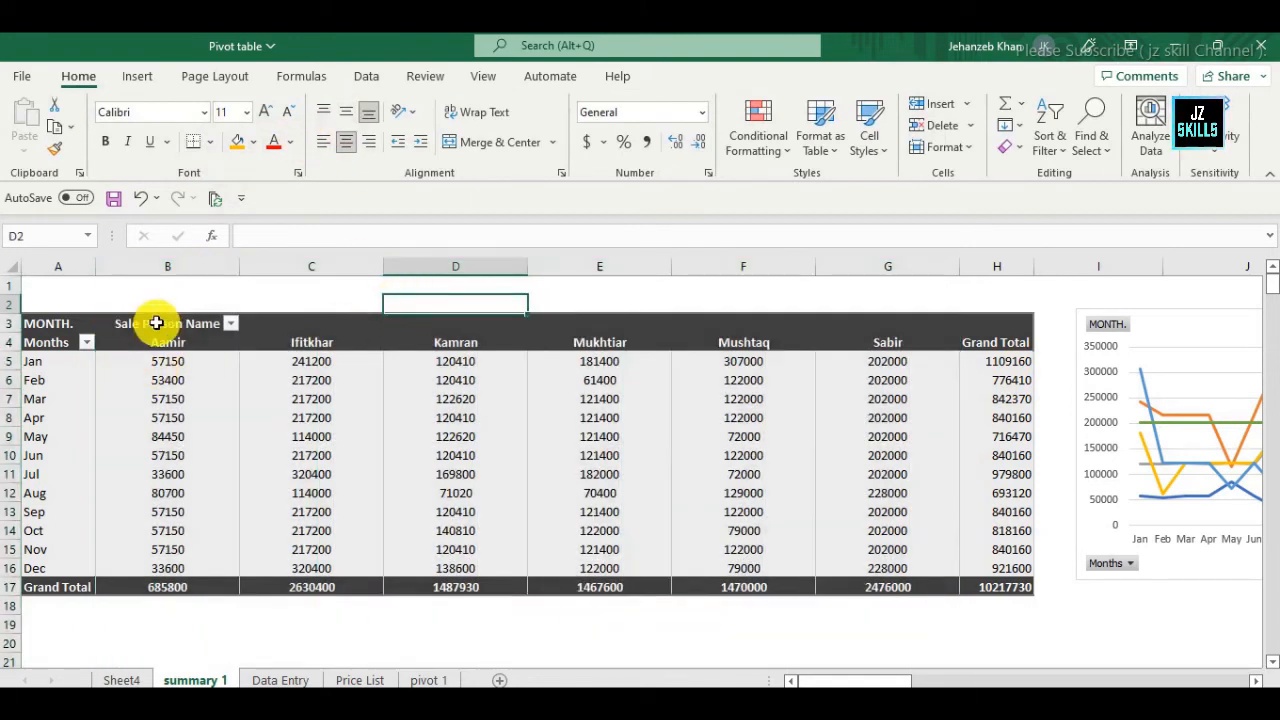
# Return the pivot table to Compact Form and select the header cells A3:B3
pyautogui.click(188, 398)
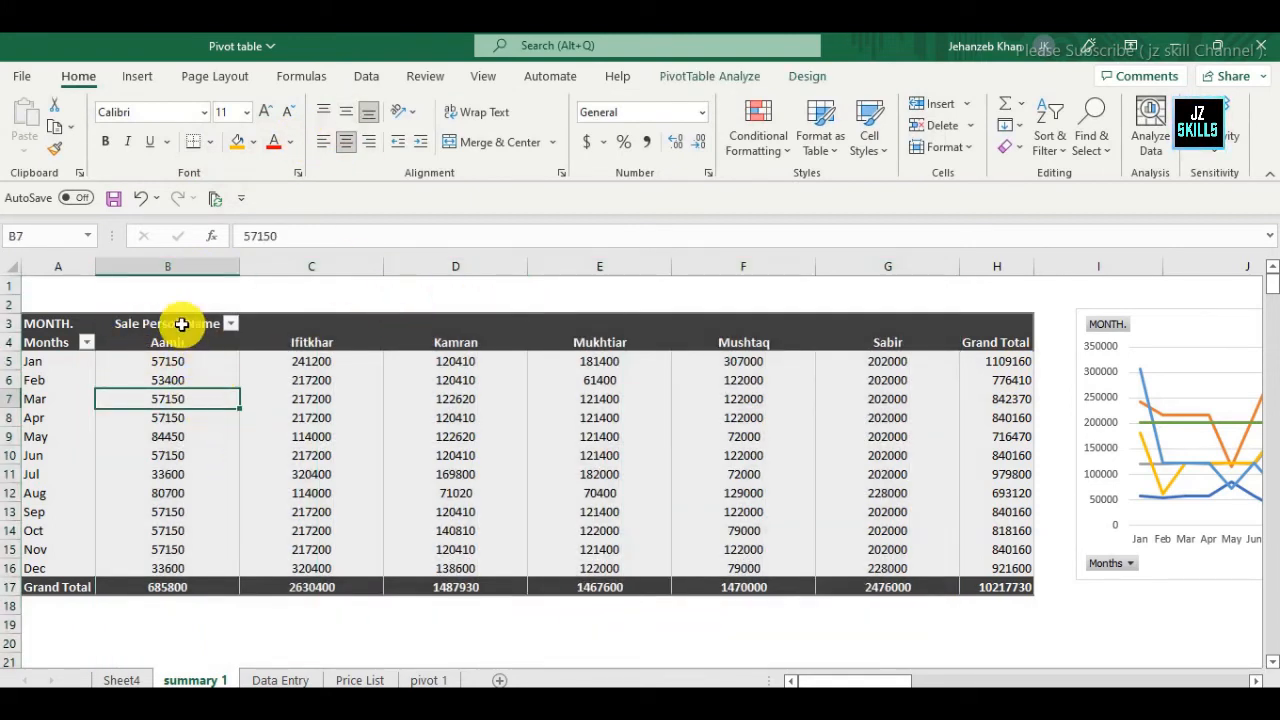
pyautogui.click(807, 77)
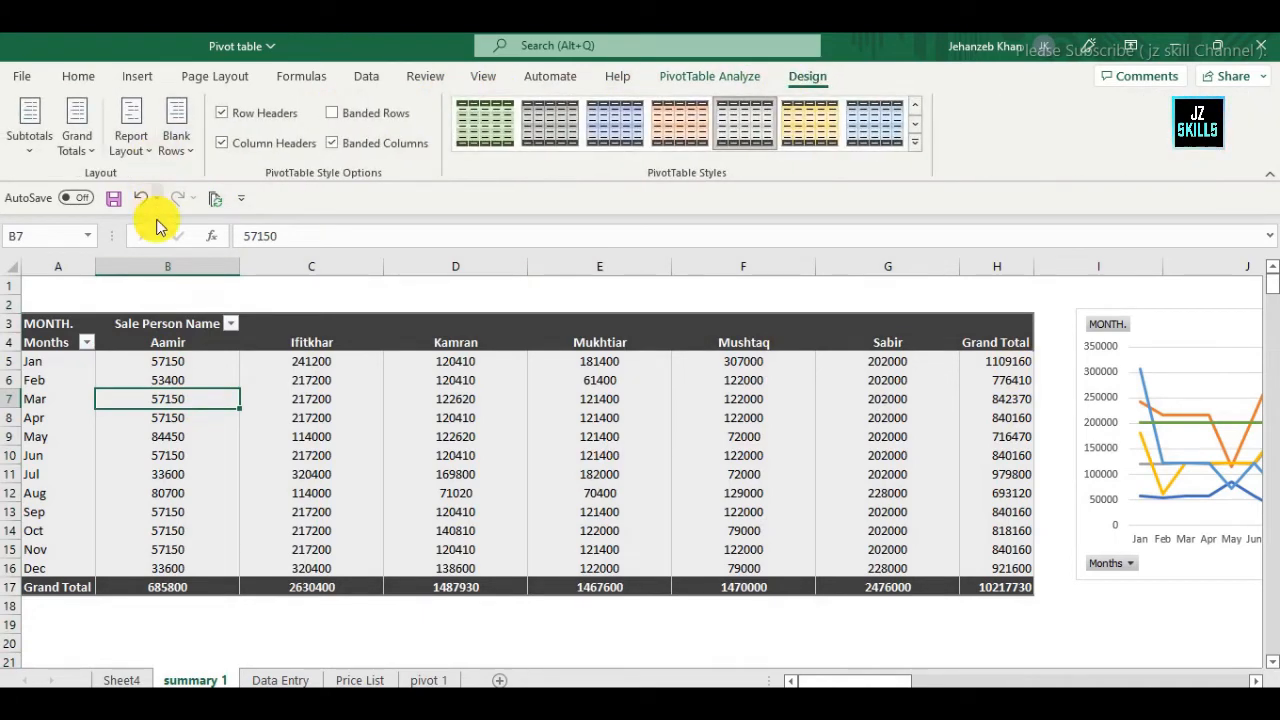
pyautogui.click(130, 128)
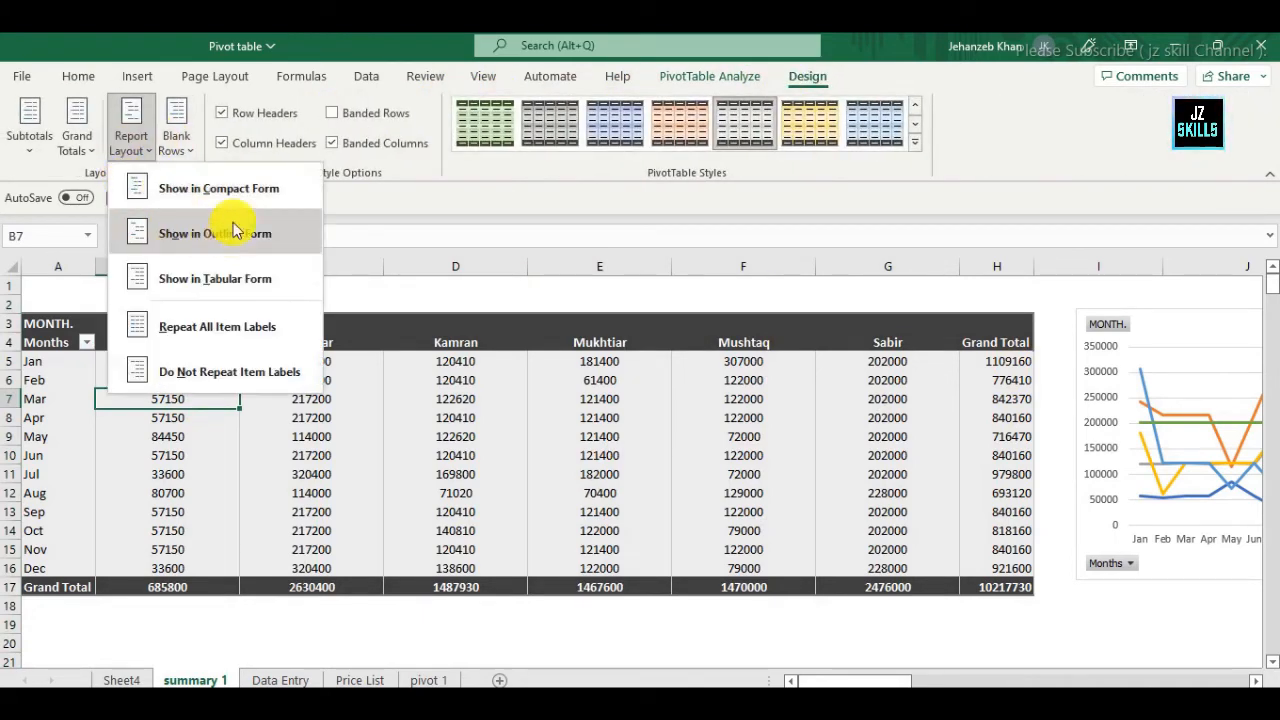
pyautogui.click(246, 190)
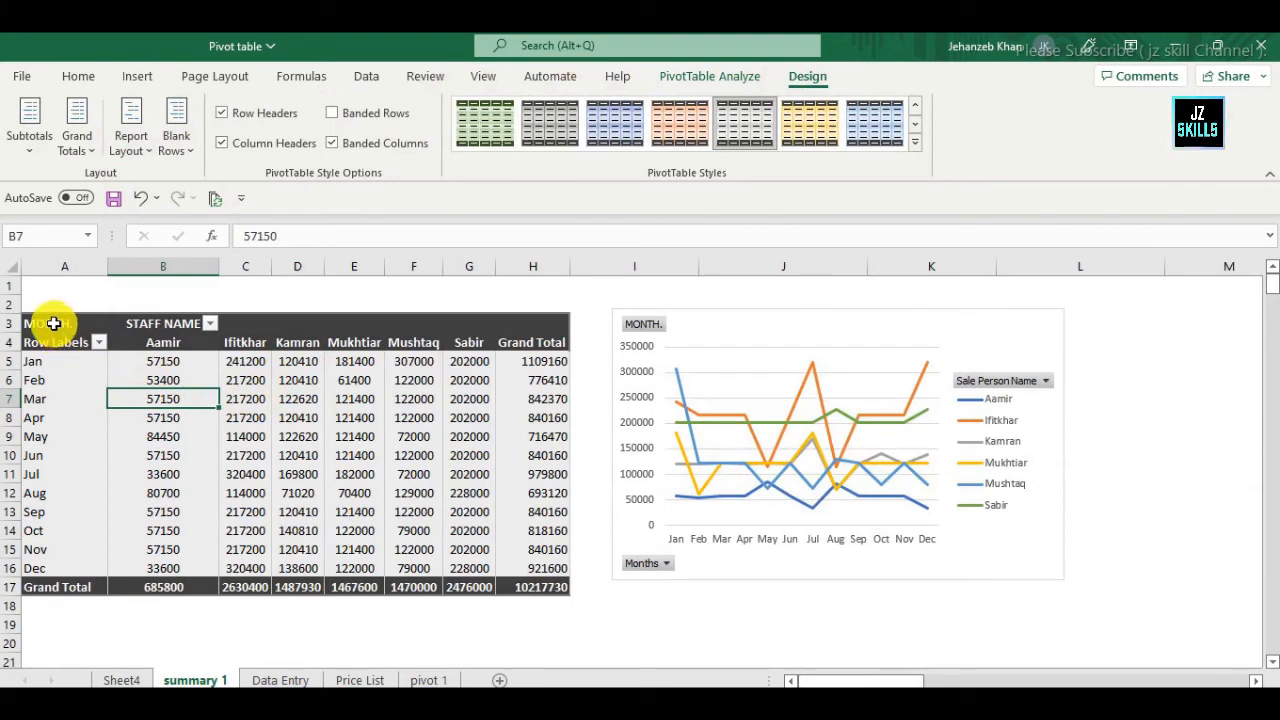
pyautogui.moveTo(53, 323); pyautogui.dragTo(163, 323)
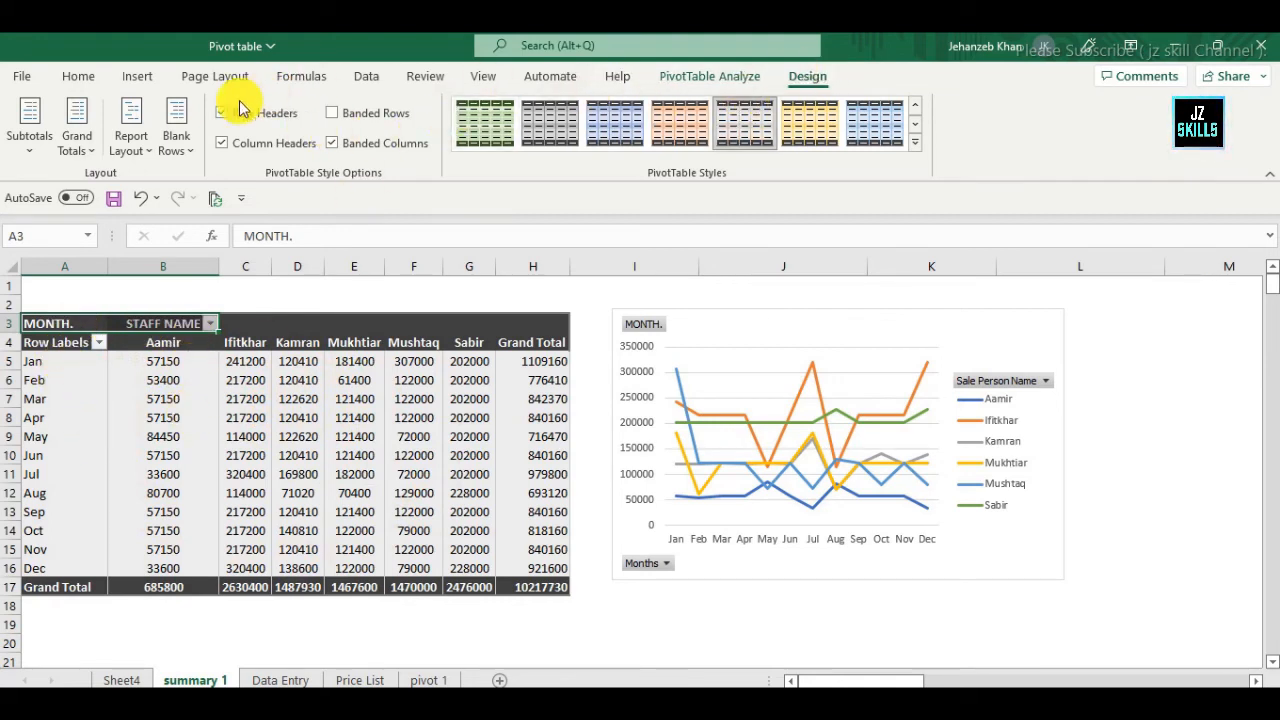
# Switch the pivot table to Outline Form again and look through its month and salesperson cells
pyautogui.click(132, 133)
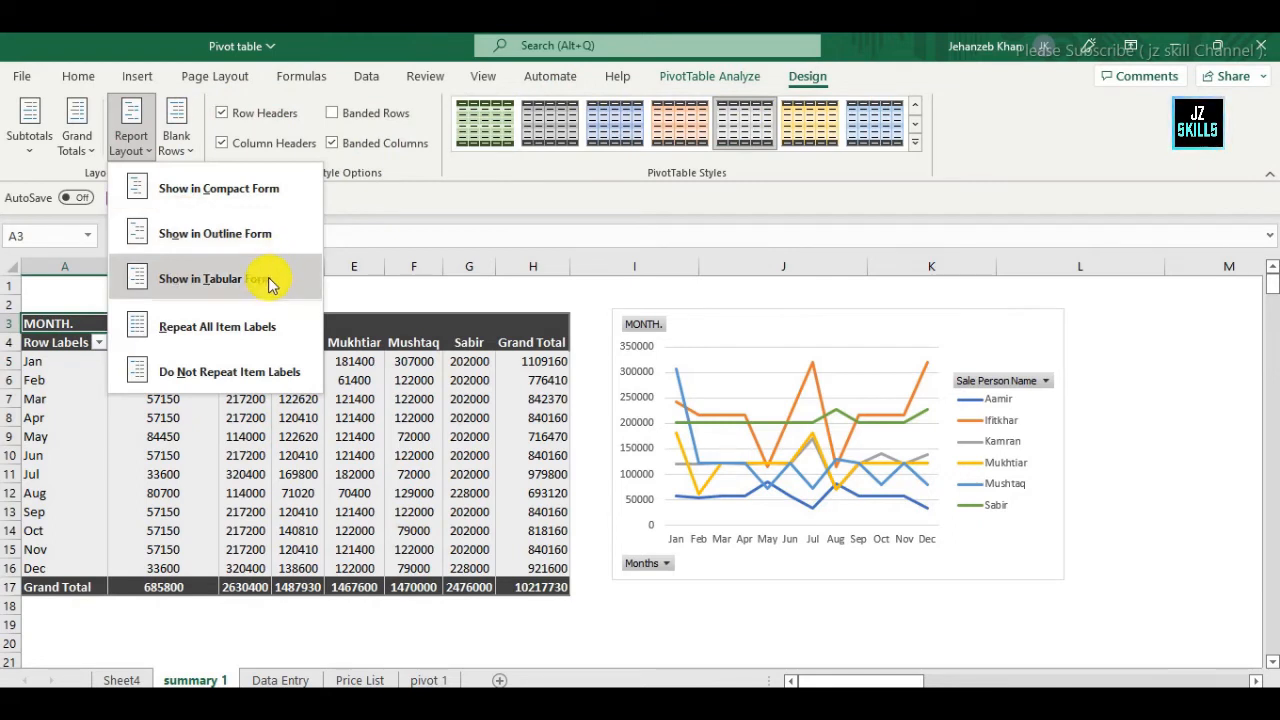
pyautogui.click(270, 238)
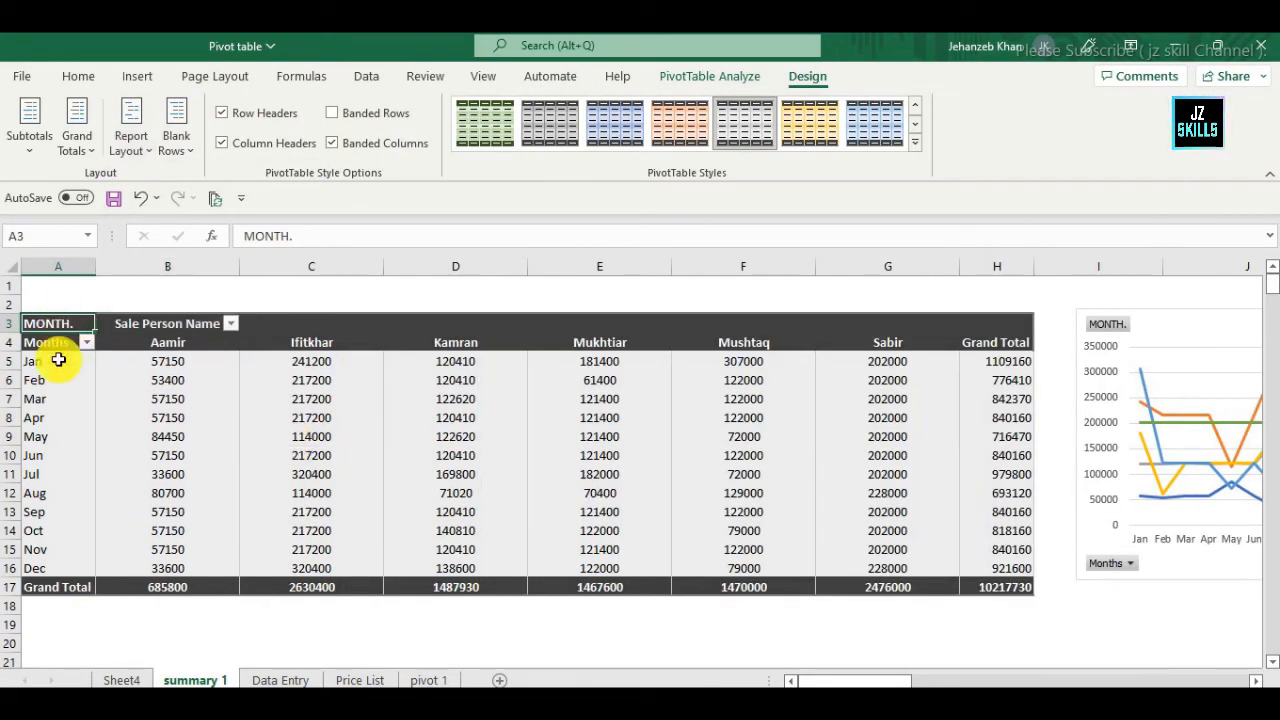
pyautogui.click(58, 419)
pyautogui.click(59, 445)
pyautogui.click(167, 418)
pyautogui.click(737, 470)
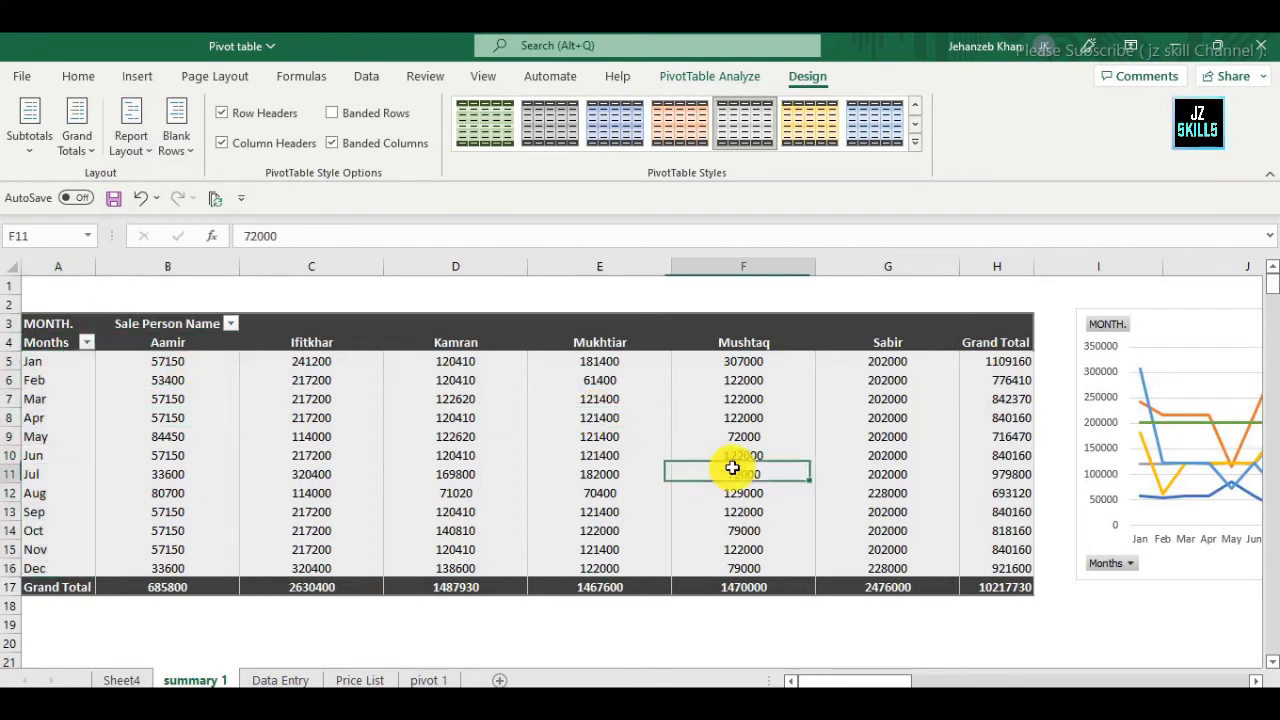
# Select the whole pivot table and show it in Tabular Form, finishing with cell B8 selected
pyautogui.click(24, 322)
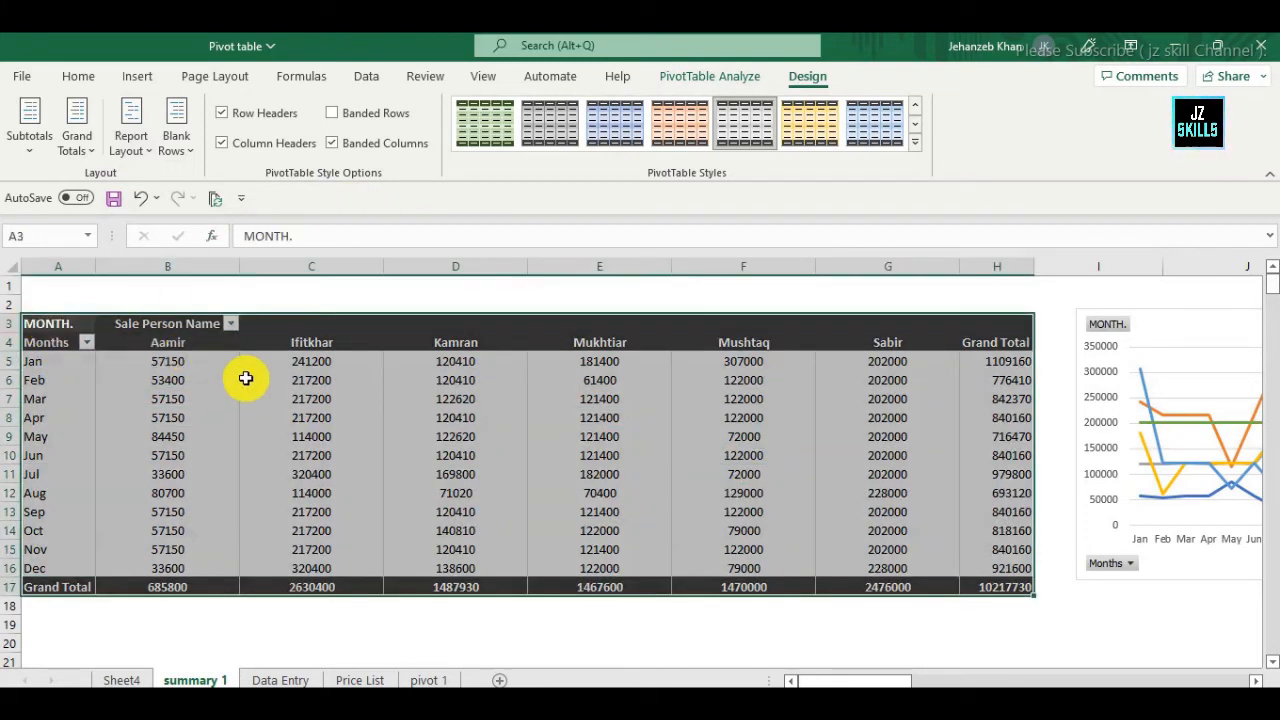
pyautogui.click(131, 145)
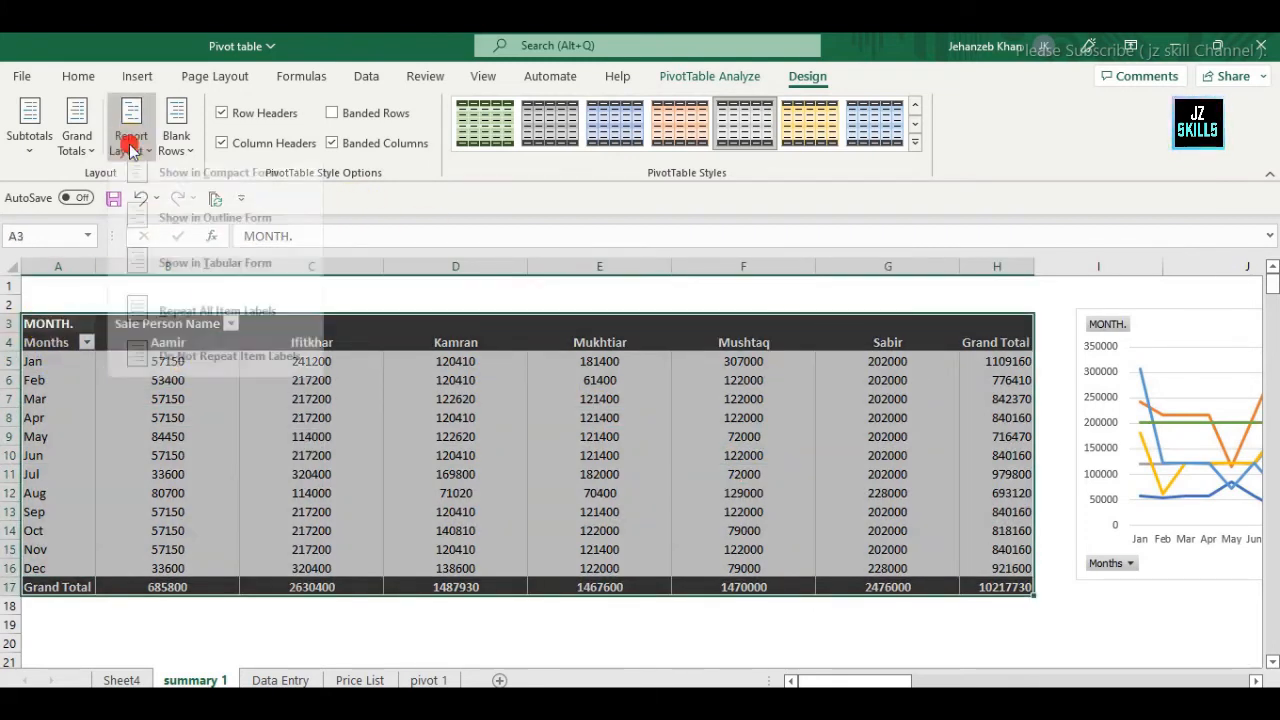
pyautogui.click(230, 285)
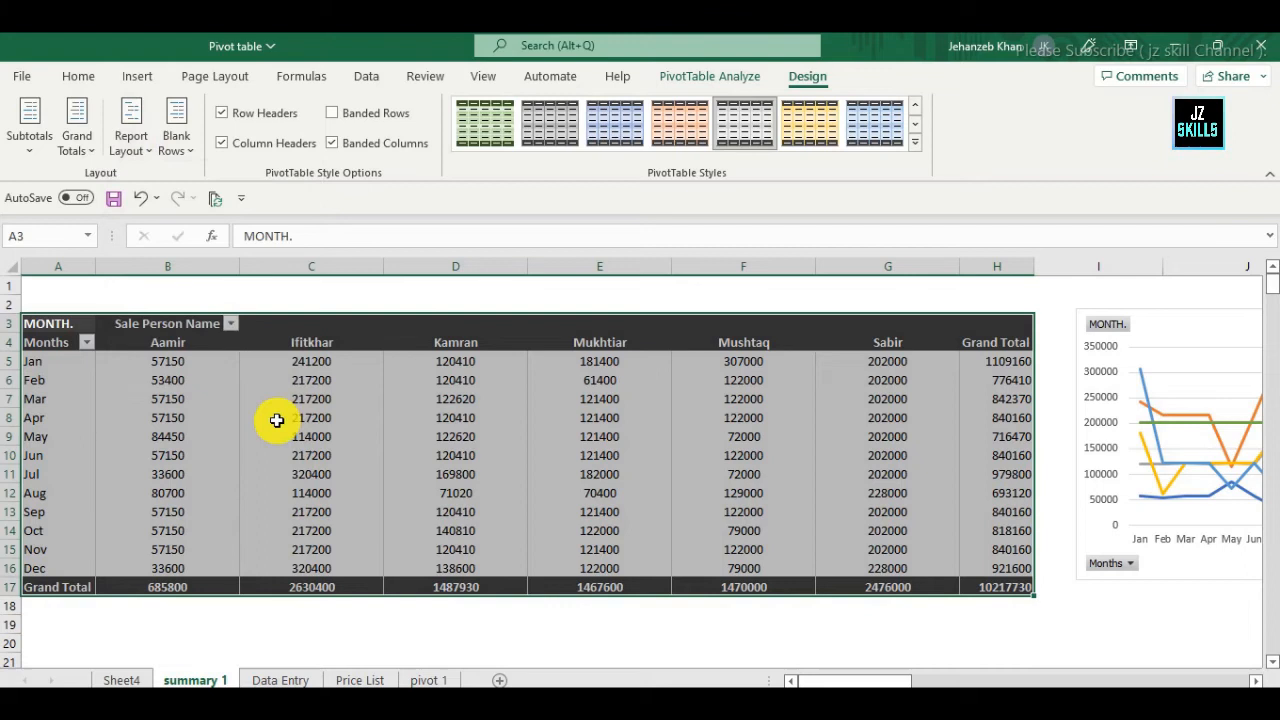
pyautogui.click(168, 398)
pyautogui.click(75, 382)
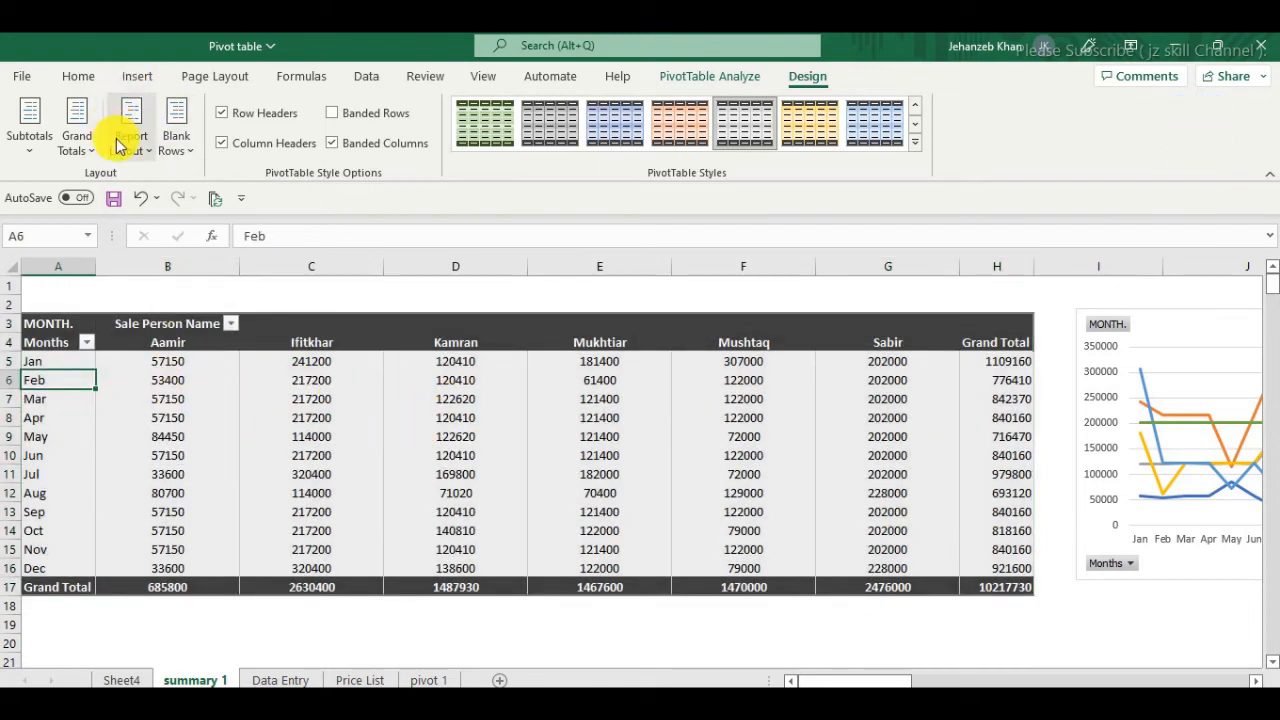
pyautogui.click(234, 410)
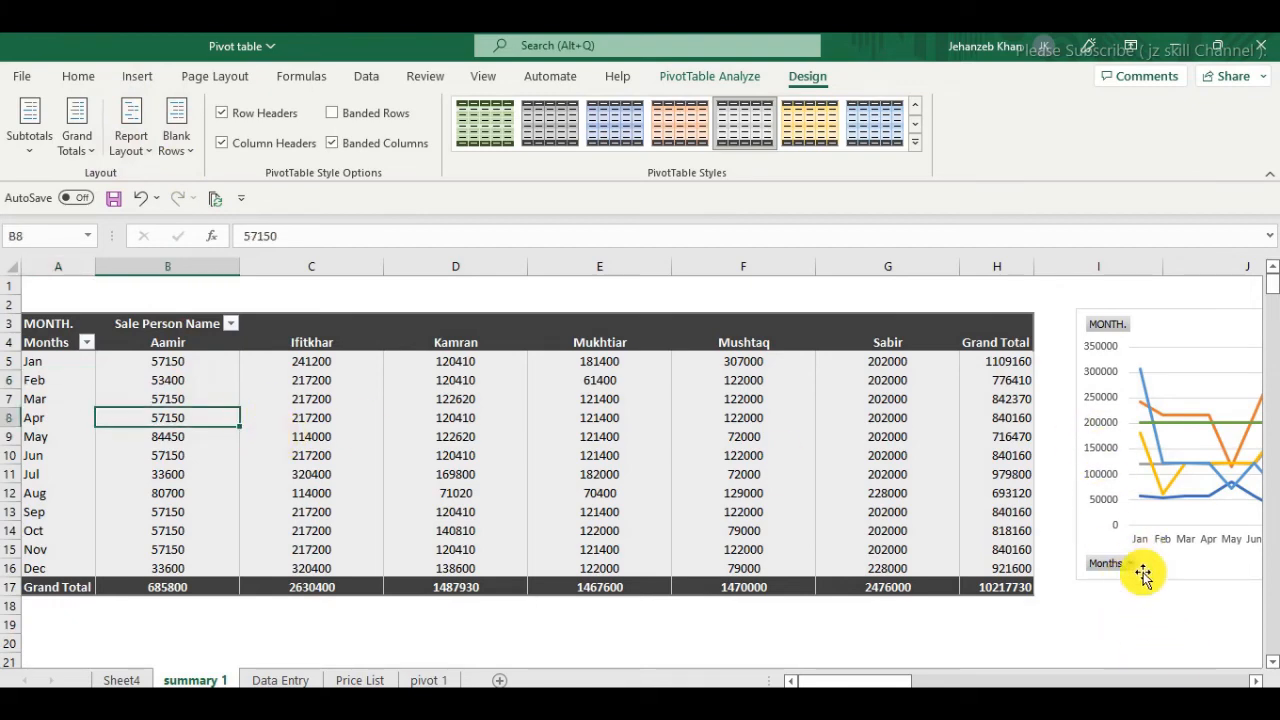
# Delete the line PivotChart beside the pivot table on the summary 1 sheet and return to the pivot table
pyautogui.click(1045, 640)
pyautogui.moveTo(880, 680); pyautogui.dragTo(910, 679)
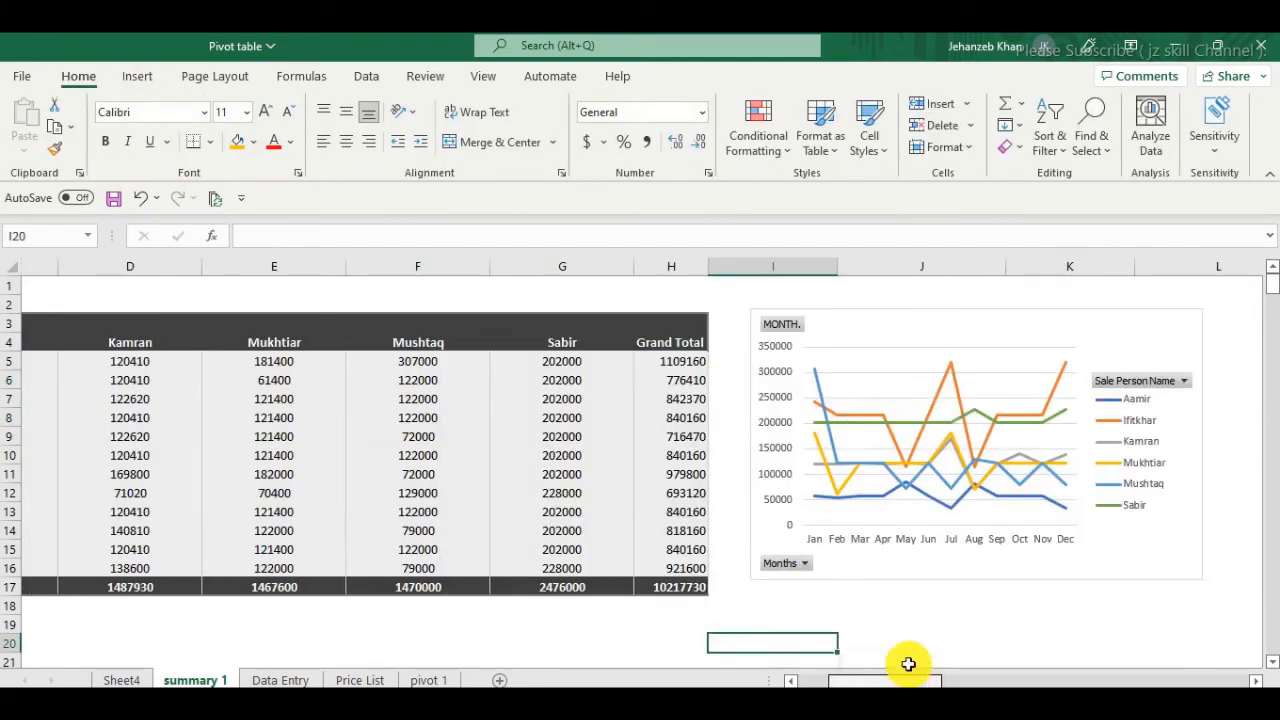
pyautogui.click(875, 323)
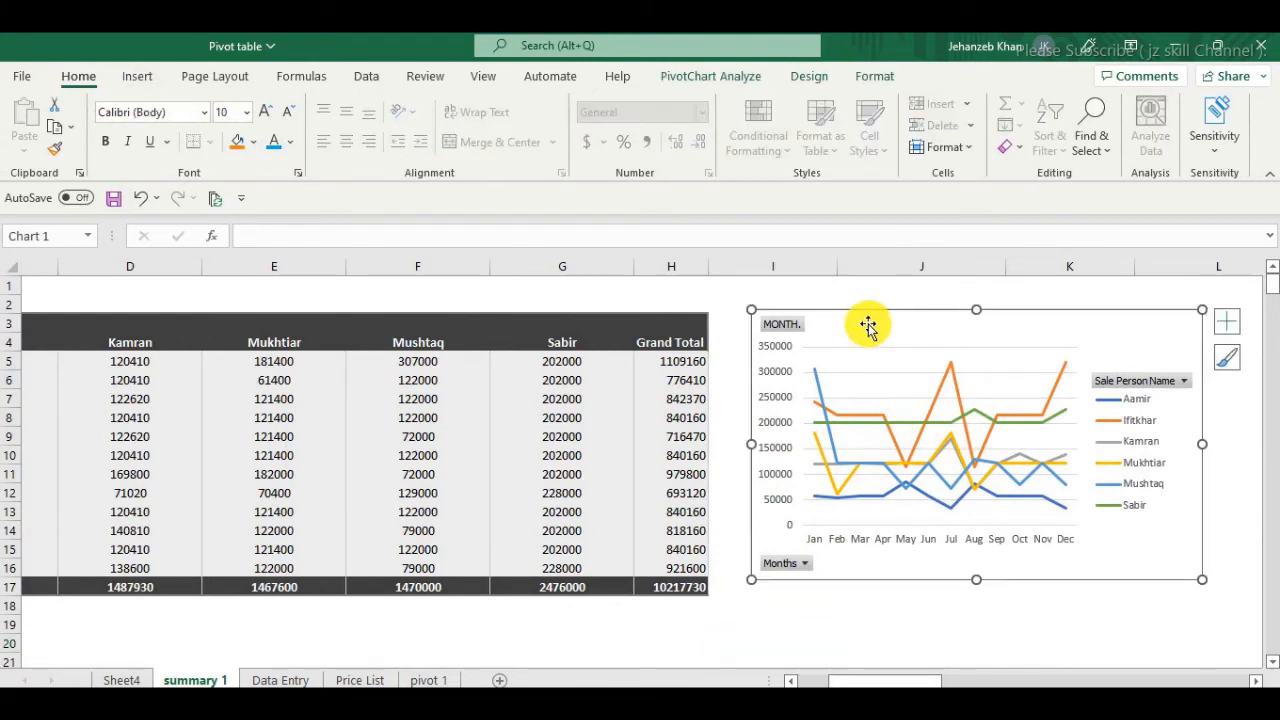
pyautogui.press('Delete')
pyautogui.click(773, 436)
pyautogui.moveTo(880, 680); pyautogui.dragTo(850, 680)
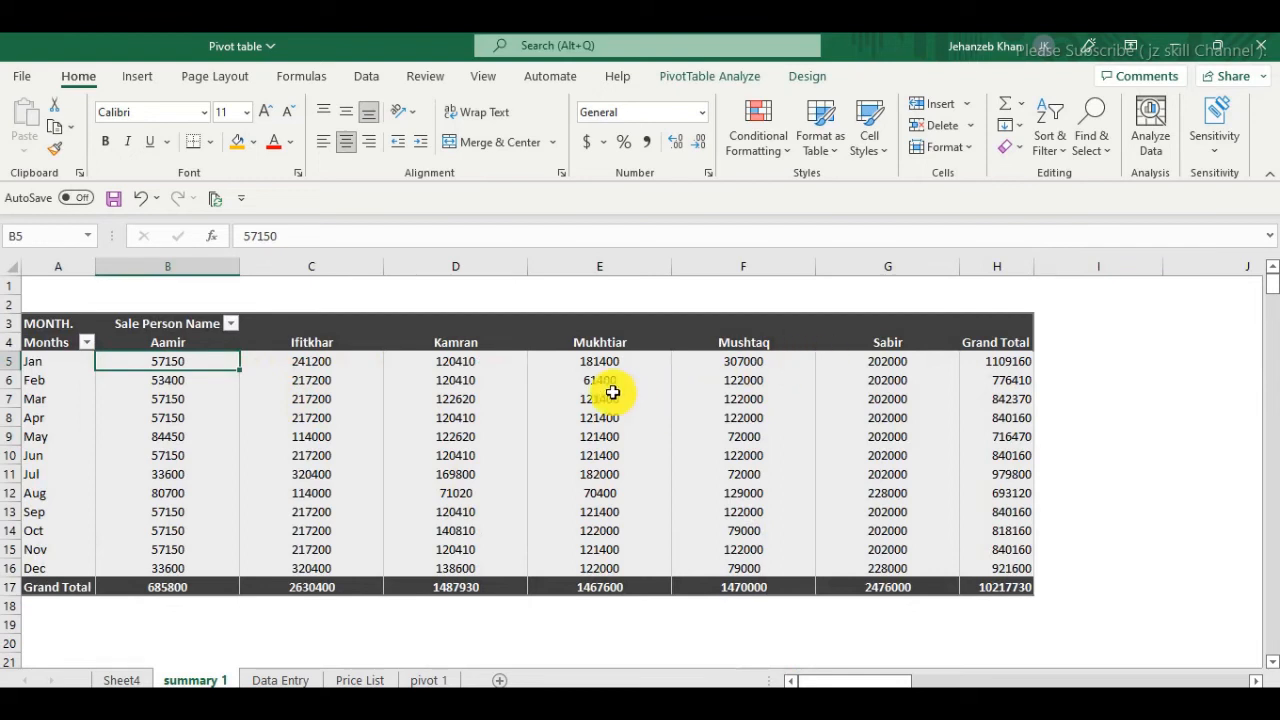
# Show the PivotTable Fields list for the pivot table from cell E5
pyautogui.click(578, 360)
pyautogui.rightClick(588, 368)
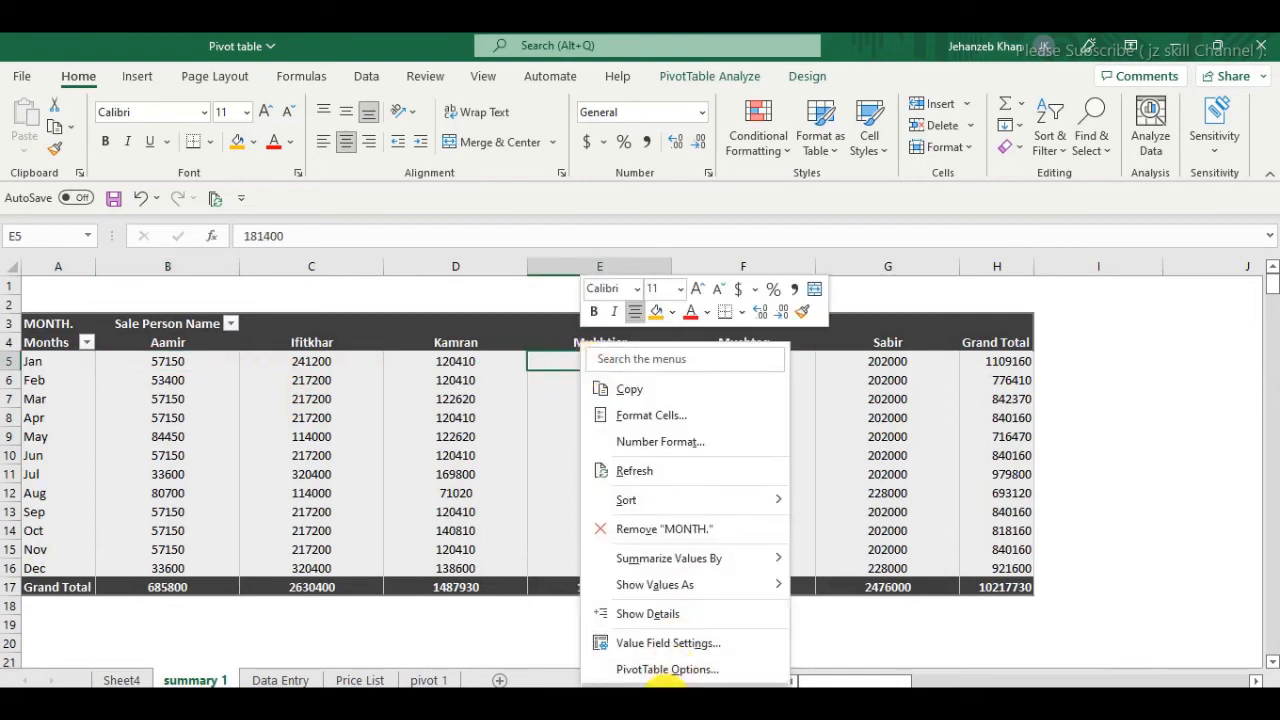
pyautogui.click(665, 682)
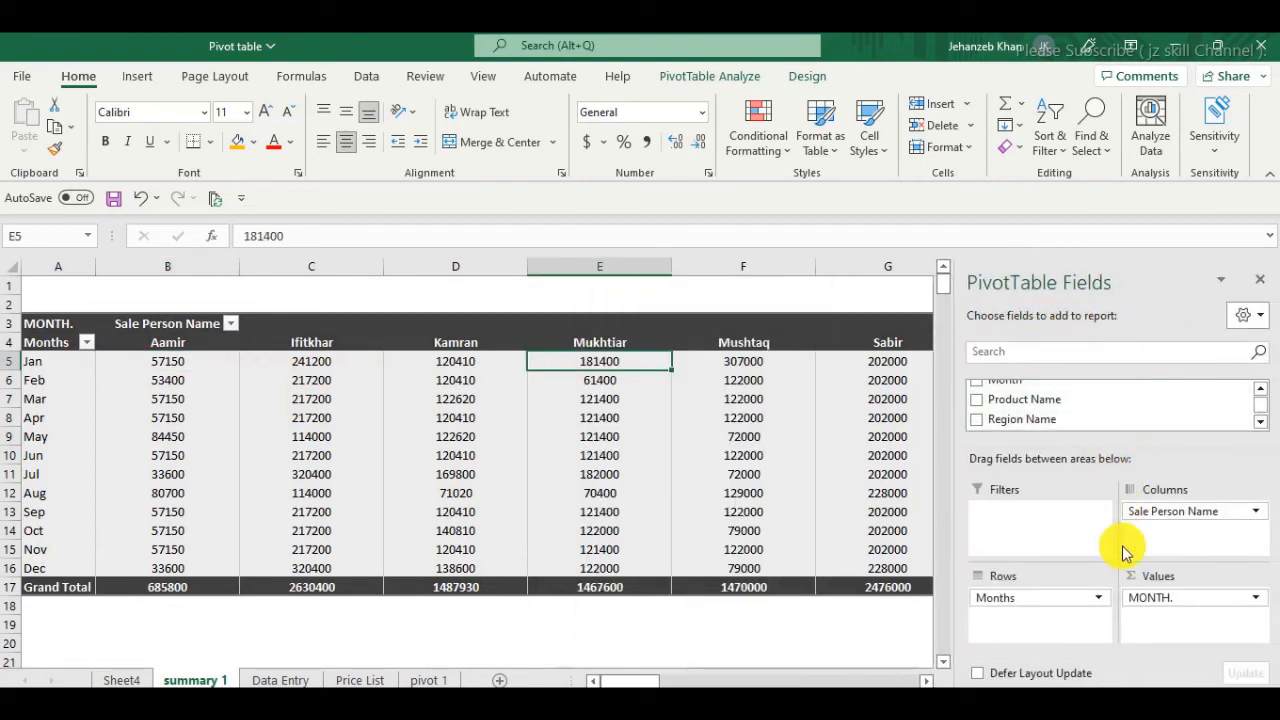
# Add the Region Name field to the pivot table's Rows area below Months
pyautogui.scroll(1, 1060, 405)
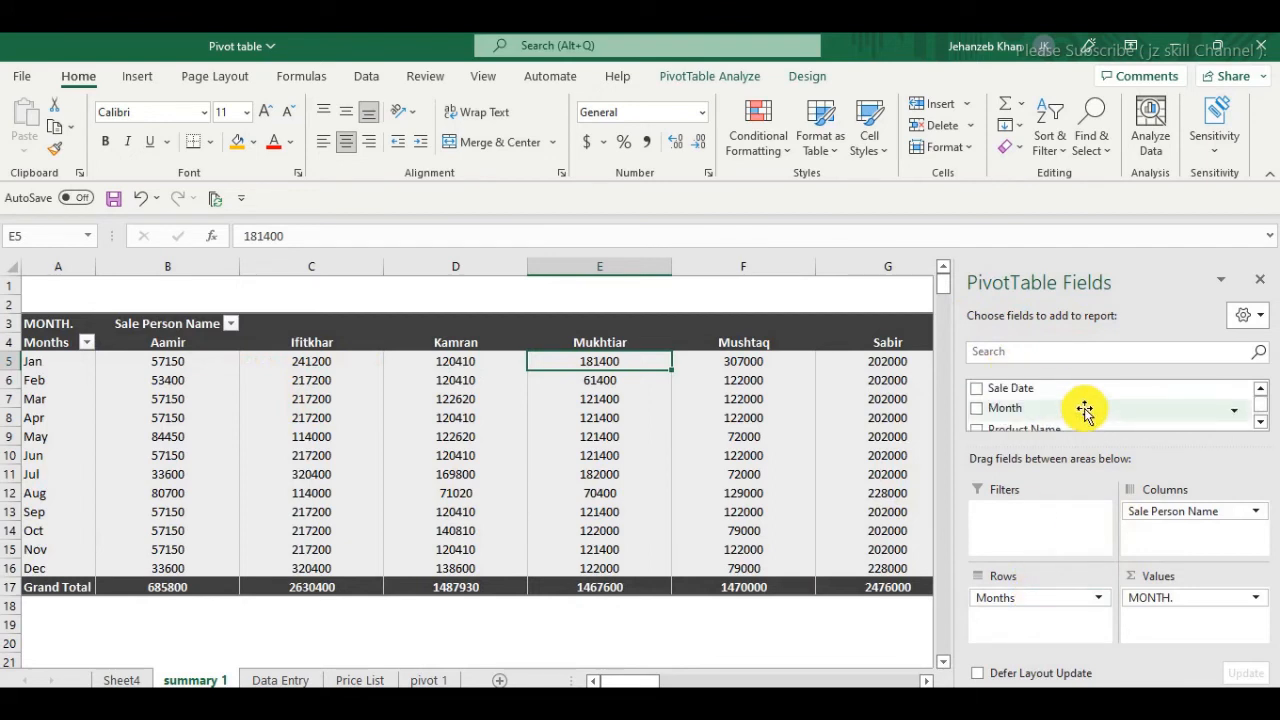
pyautogui.scroll(-1, 1060, 396)
pyautogui.scroll(-2, 1048, 396)
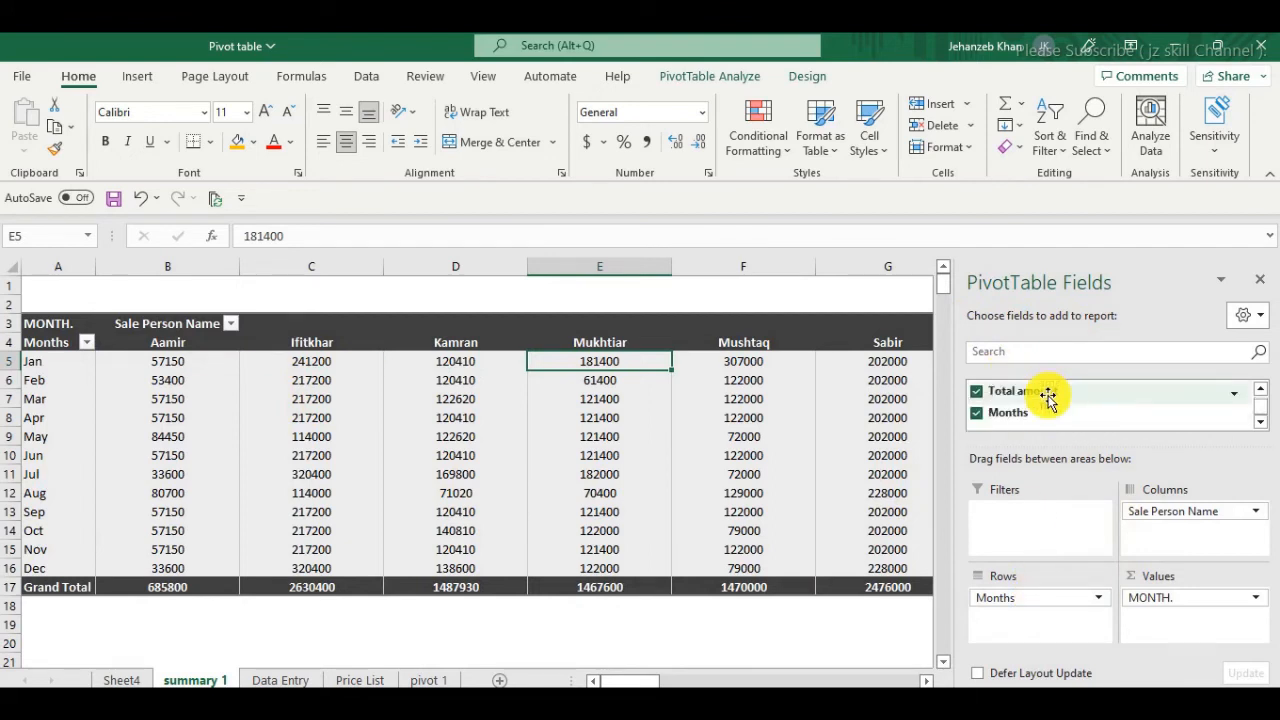
pyautogui.scroll(3, 1049, 400)
pyautogui.scroll(-1, 1067, 405)
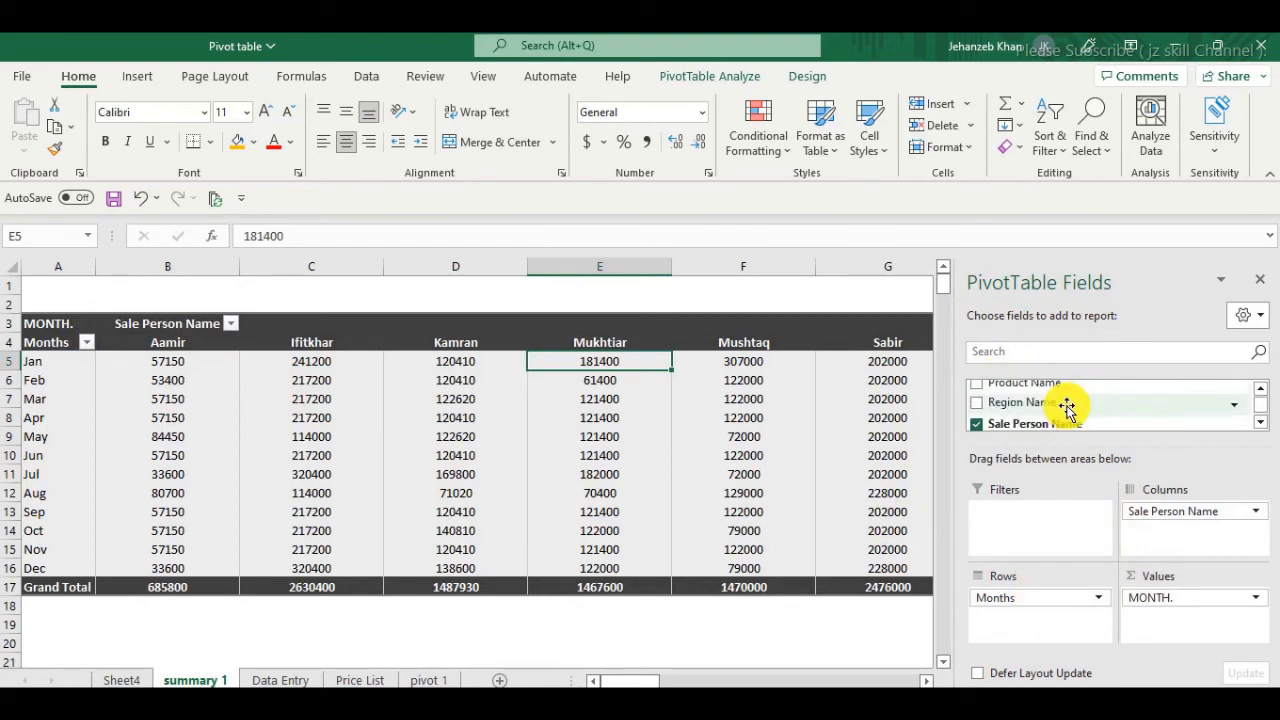
pyautogui.moveTo(1065, 403); pyautogui.dragTo(1043, 630)
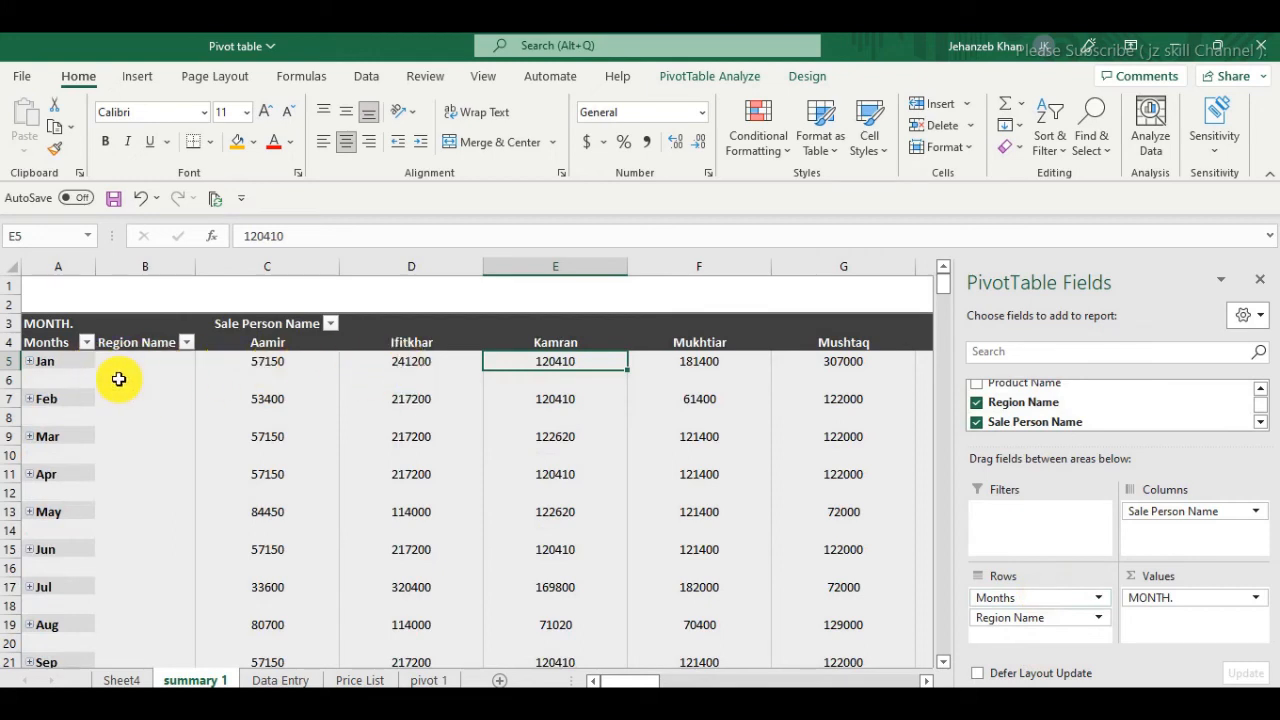
# Expand Jan, Feb, Mar and Apr in the pivot table to show their sales by region
pyautogui.click(30, 362)
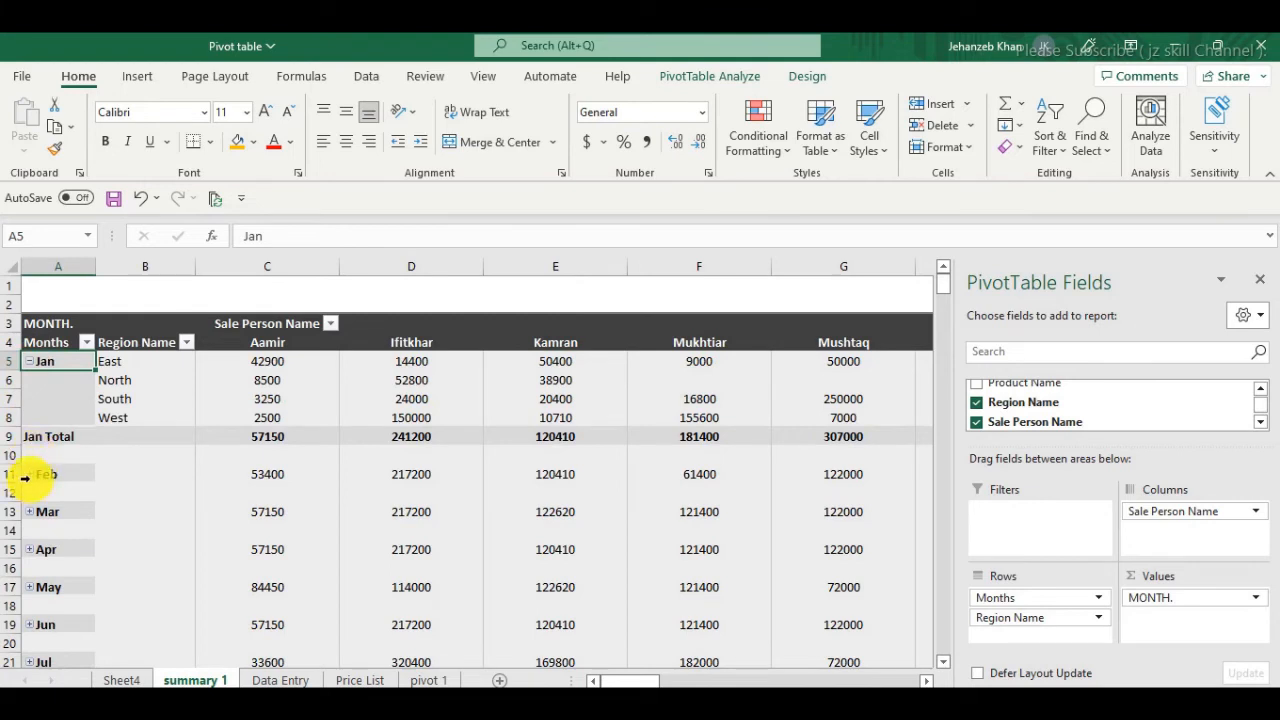
pyautogui.click(31, 476)
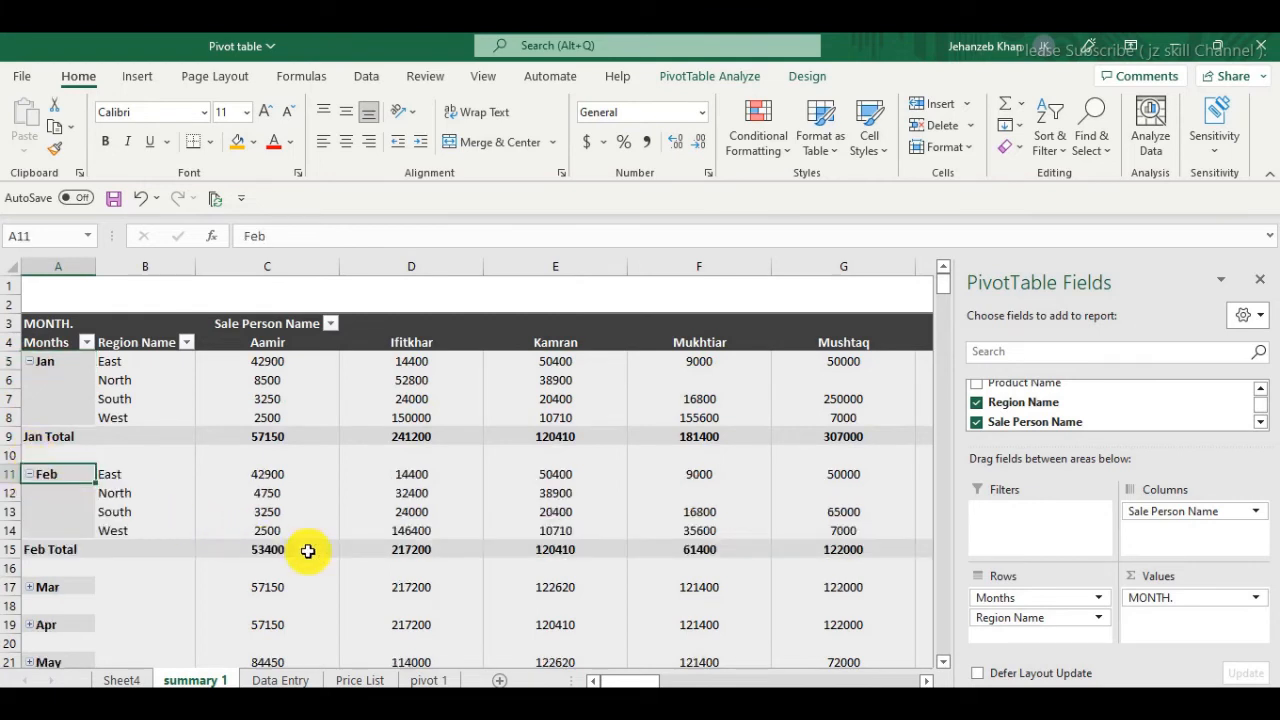
pyautogui.click(31, 589)
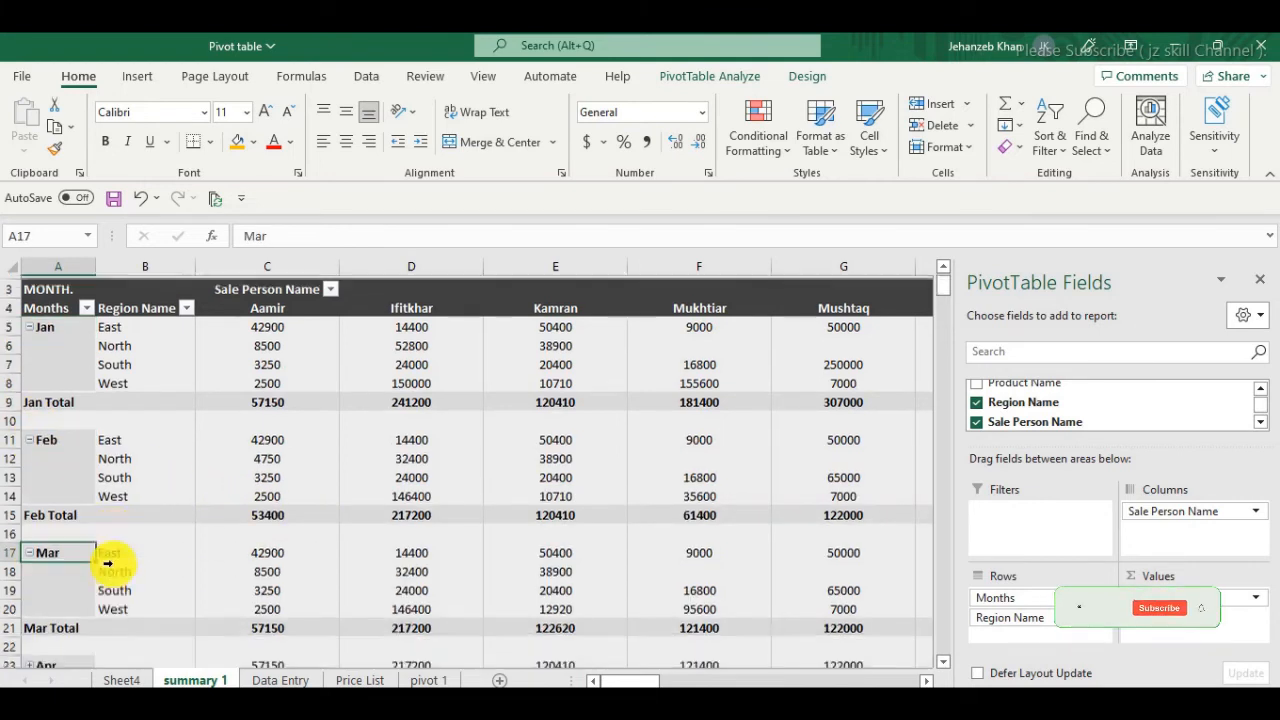
pyautogui.click(30, 590)
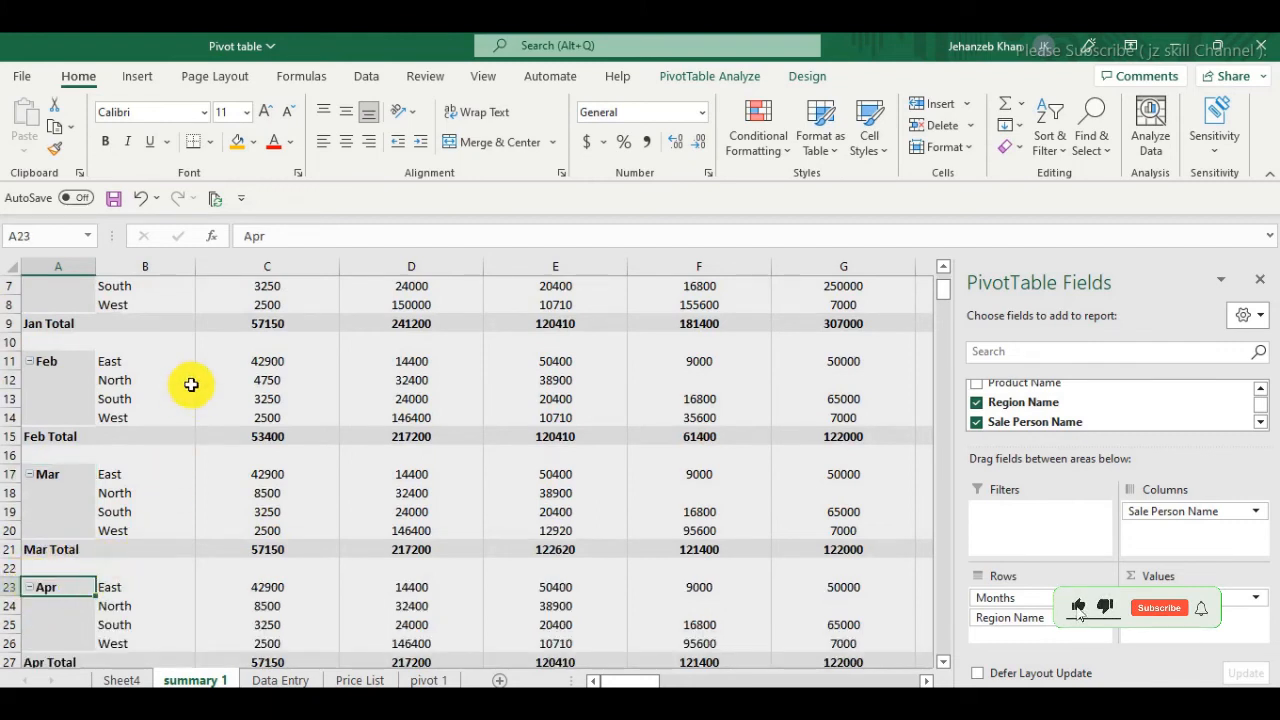
pyautogui.scroll(2, 188, 378)
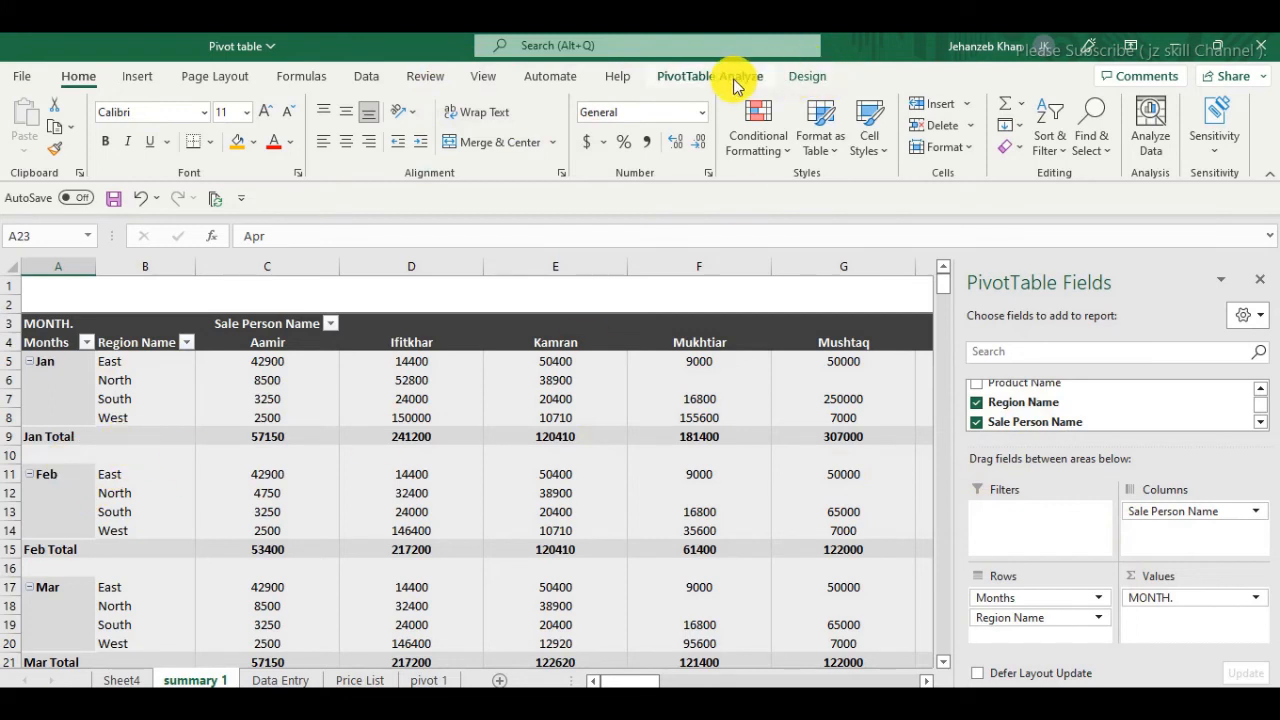
# Show the pivot table with months and regions in Outline Form
pyautogui.click(805, 77)
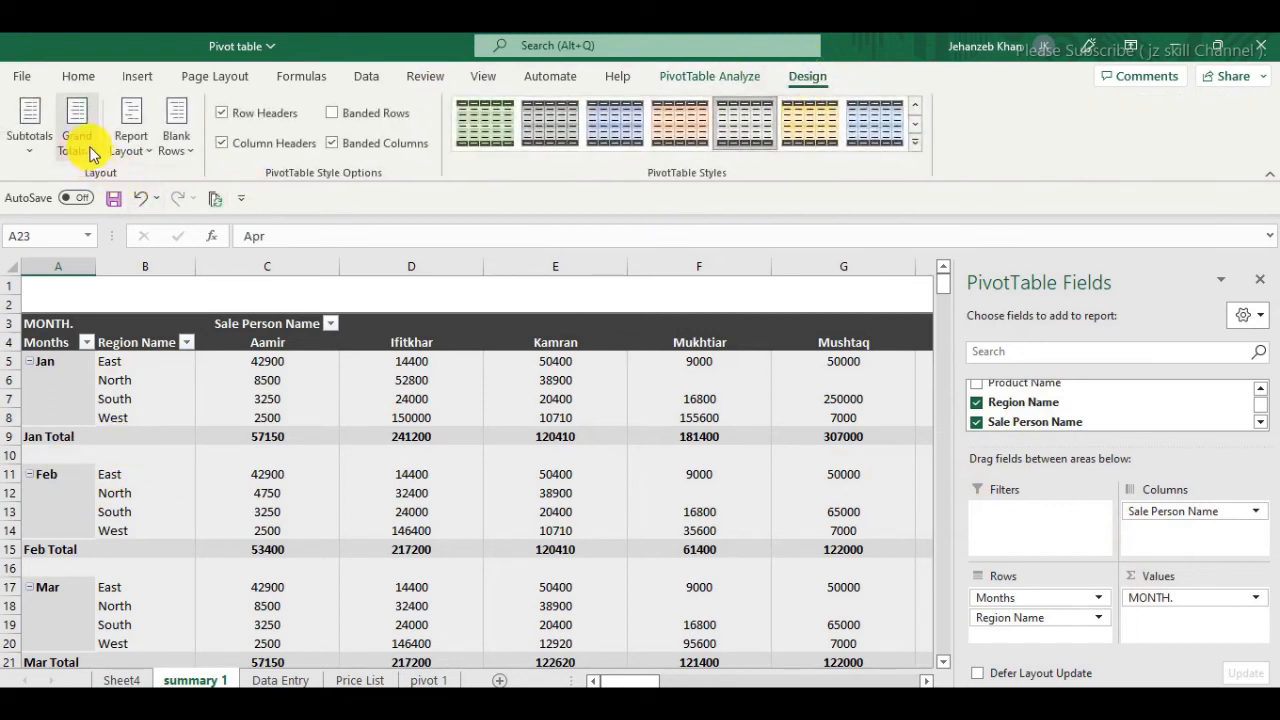
pyautogui.click(131, 145)
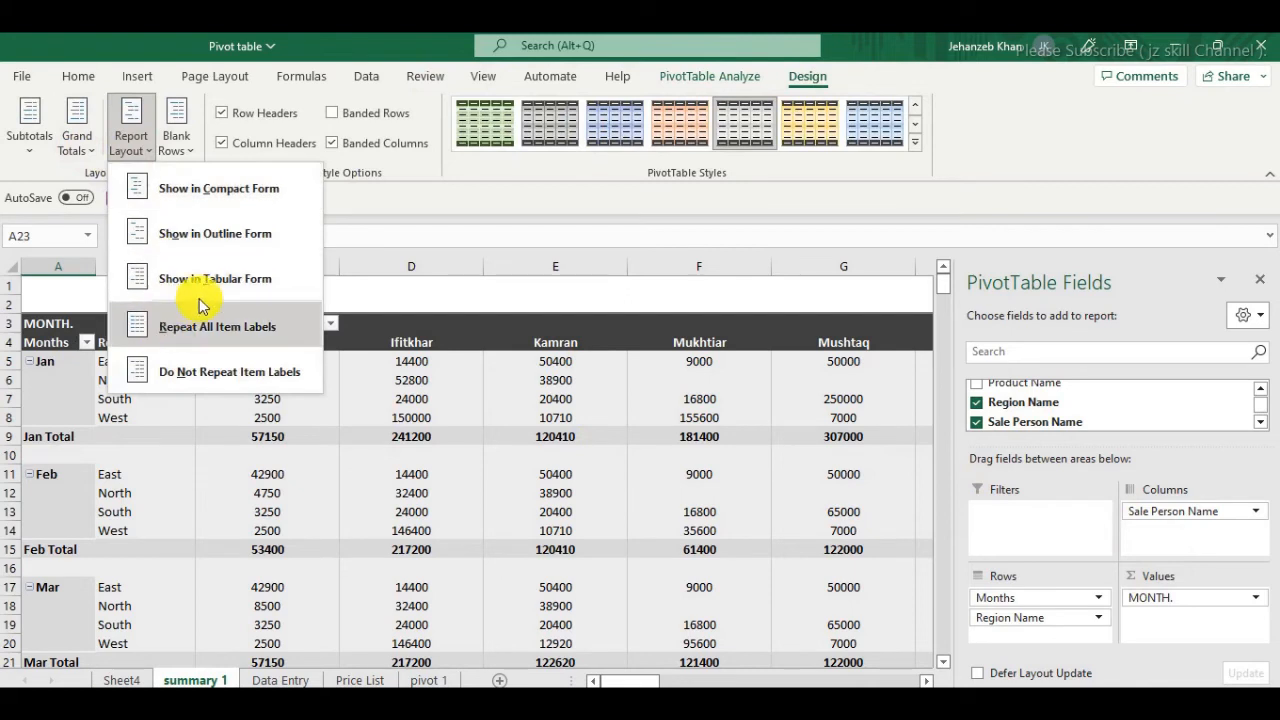
pyautogui.click(226, 248)
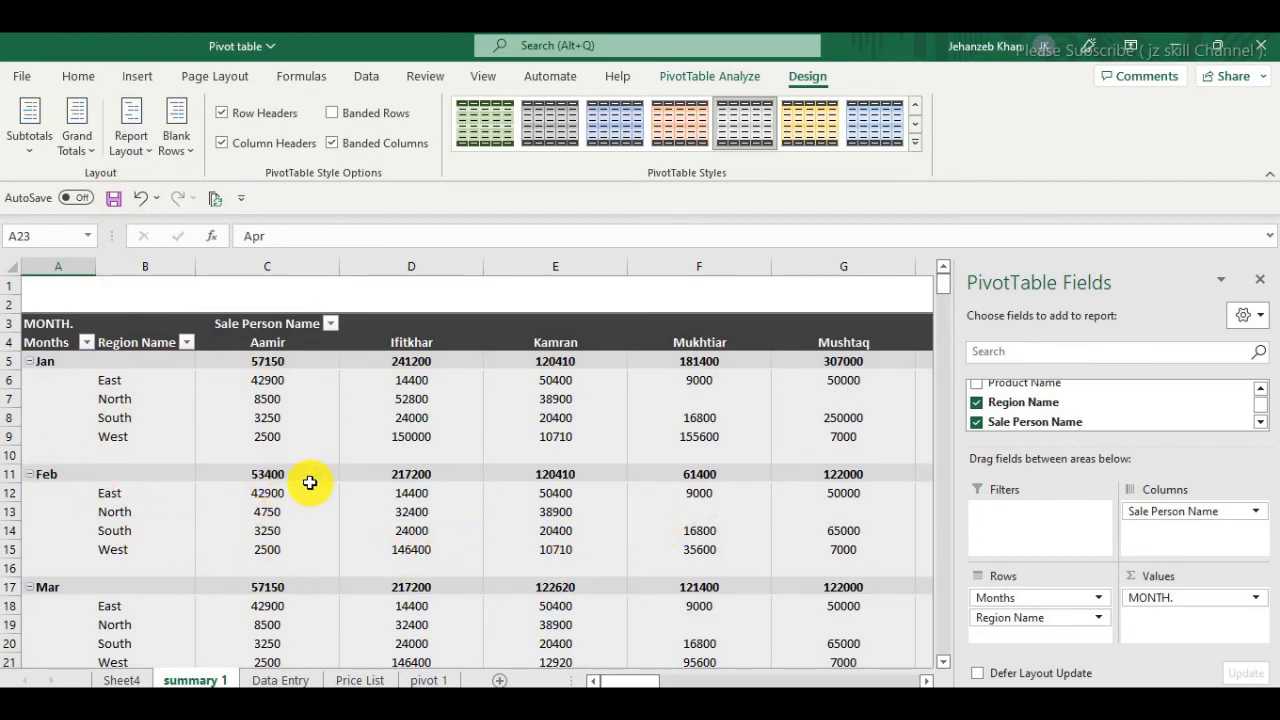
# Switch the month and region report layout back to Tabular Form
pyautogui.click(90, 148)
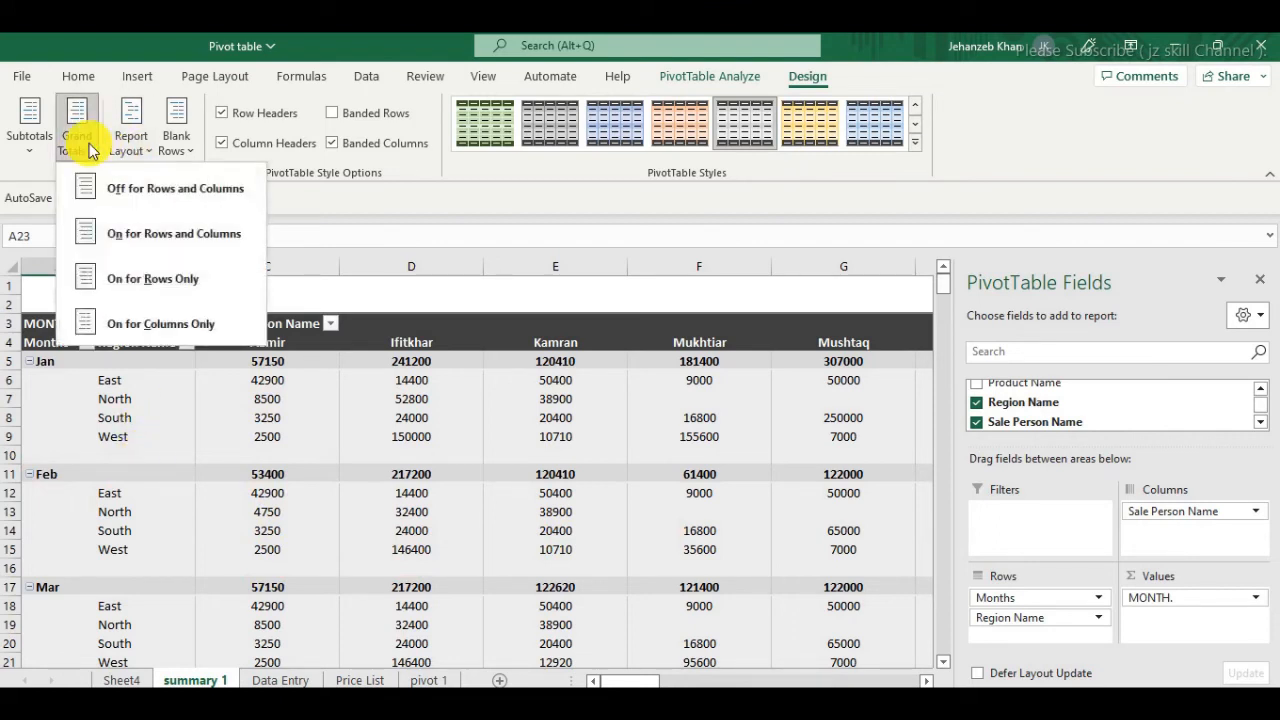
pyautogui.click(134, 148)
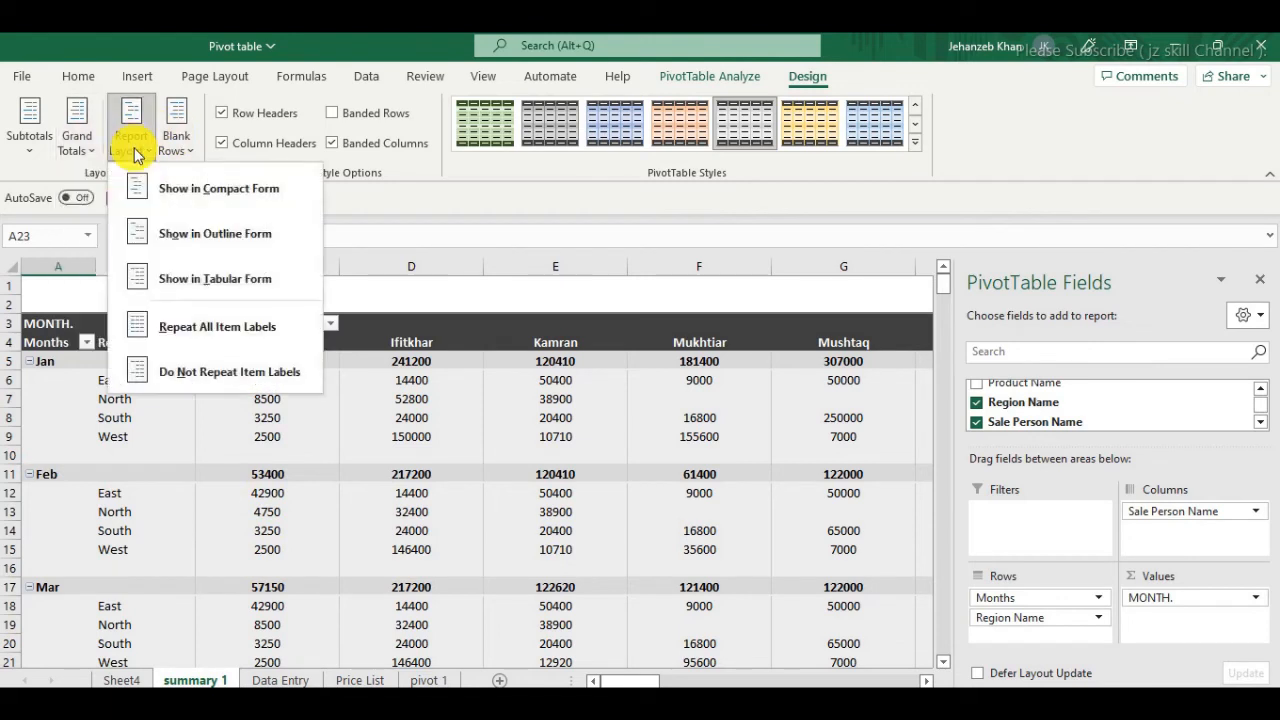
pyautogui.click(215, 286)
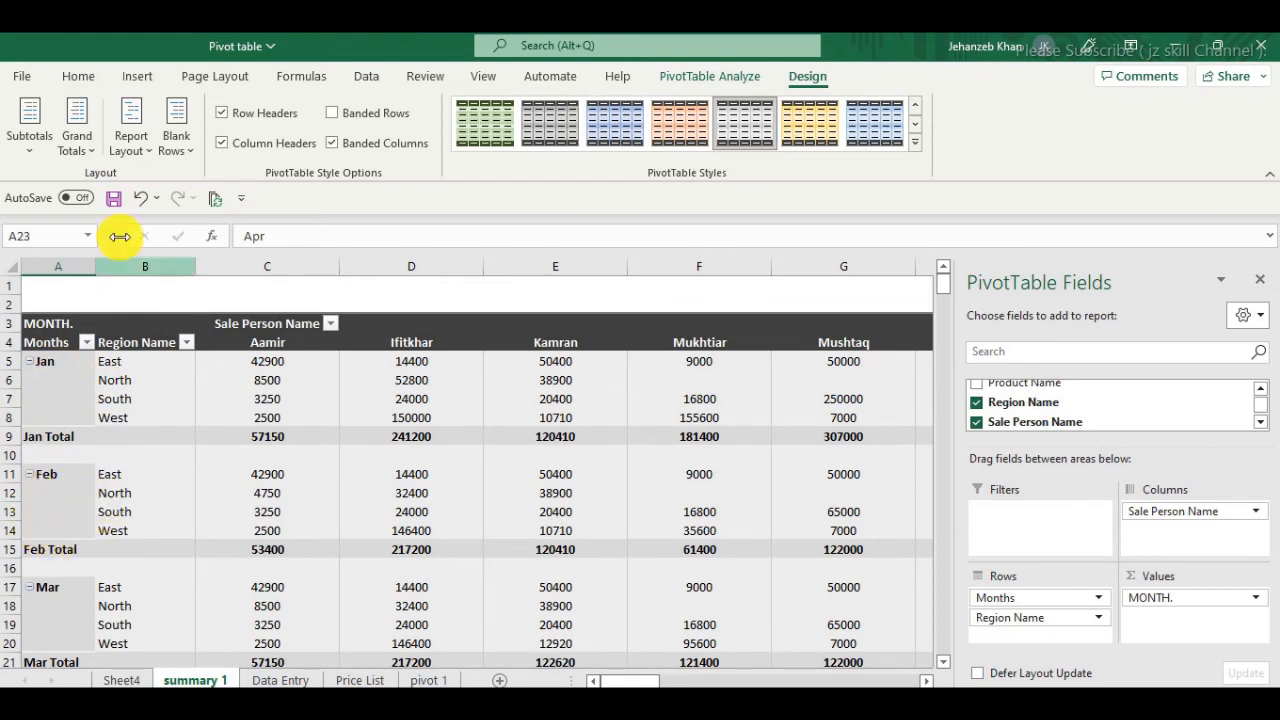
# Repeat all item labels in the pivot table and look through the repeated month names
pyautogui.click(142, 150)
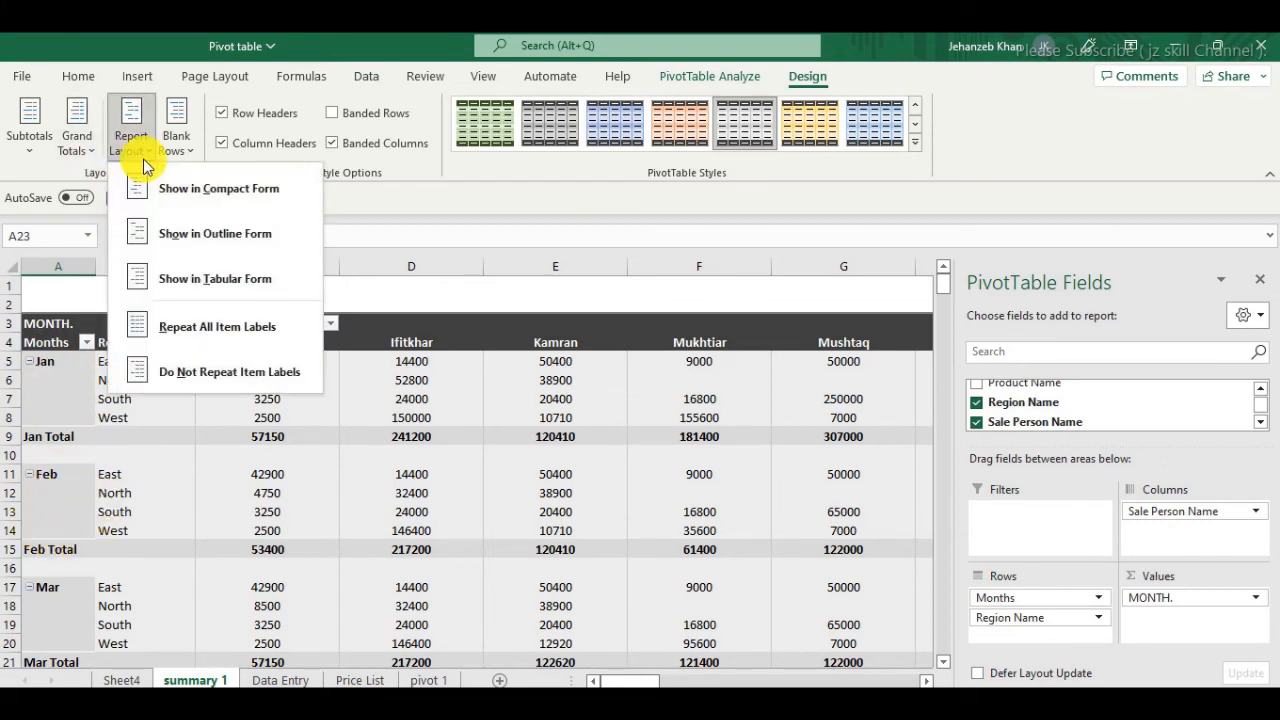
pyautogui.click(226, 338)
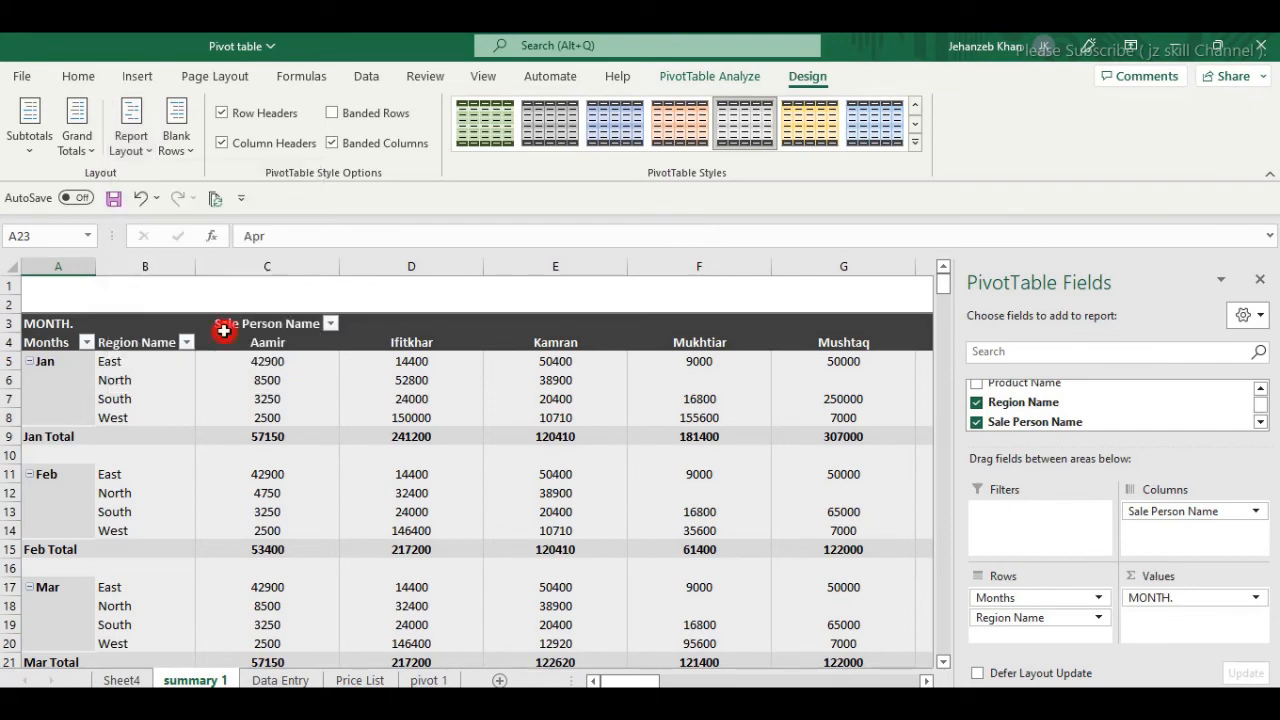
pyautogui.scroll(-7, 78, 585)
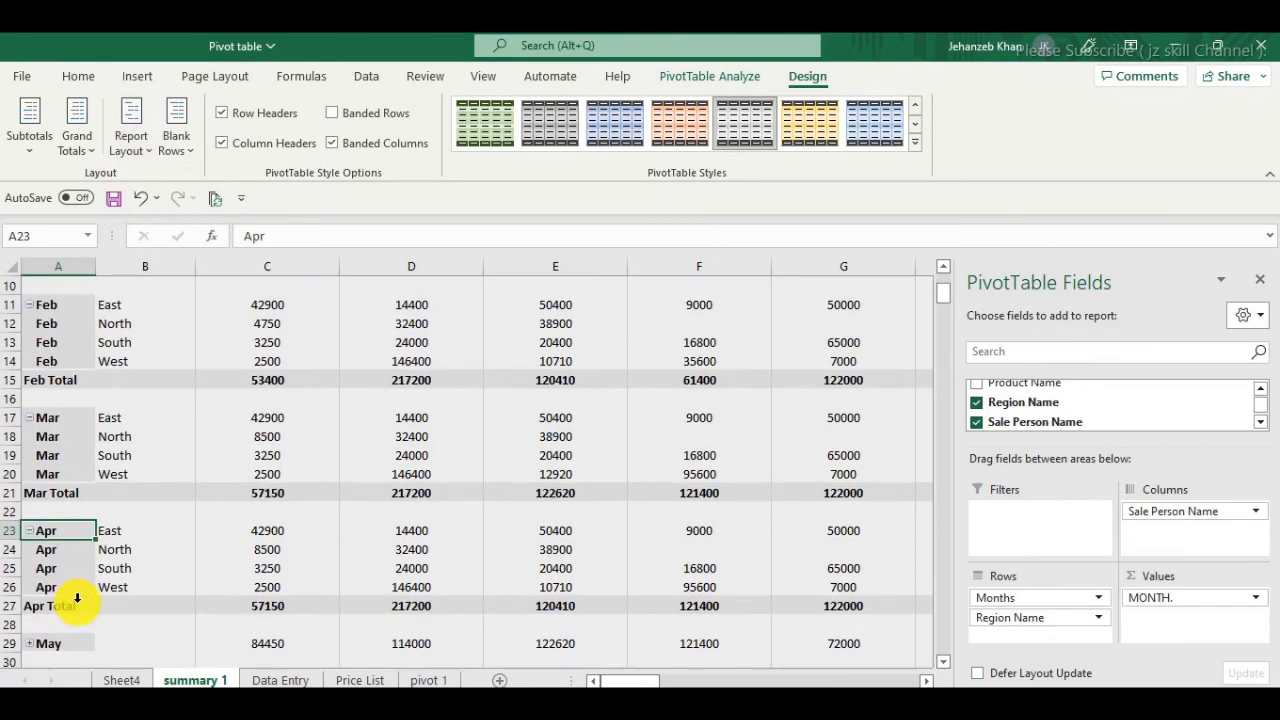
pyautogui.scroll(4, 78, 590)
pyautogui.scroll(-3, 65, 580)
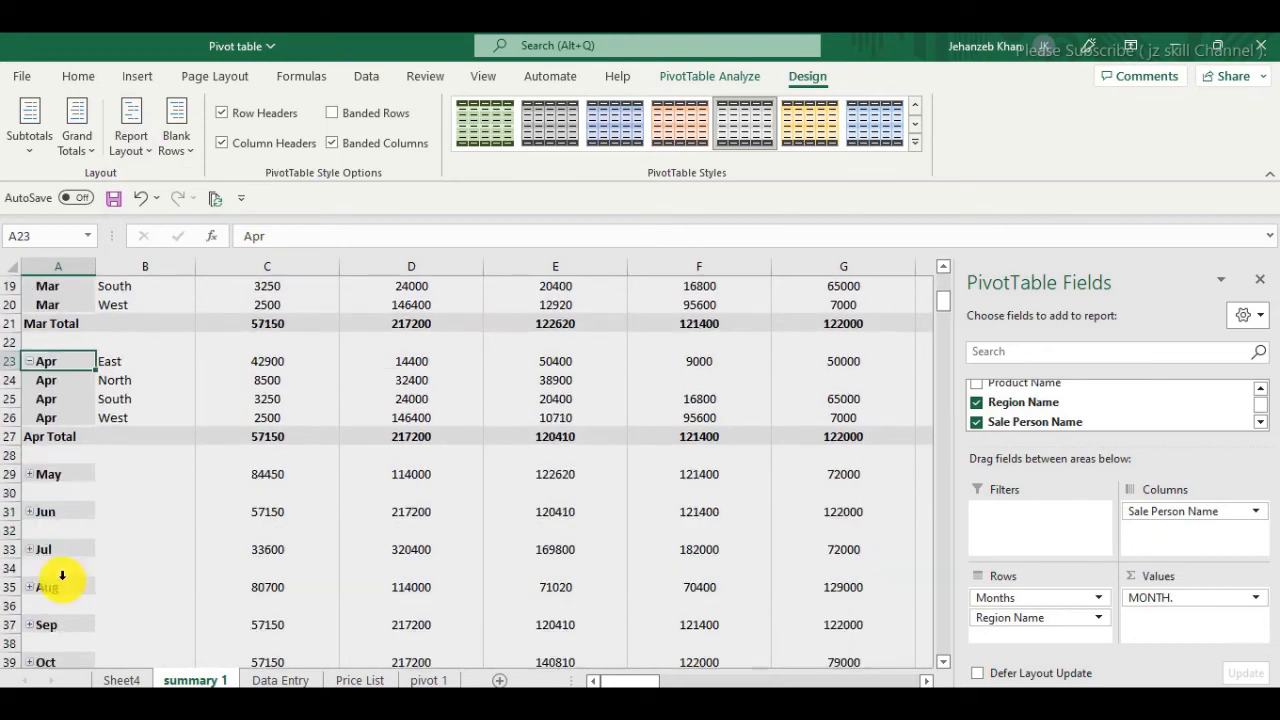
# Expand every remaining month from May to Dec to show its sales by region
pyautogui.click(30, 476)
pyautogui.scroll(-2, 28, 520)
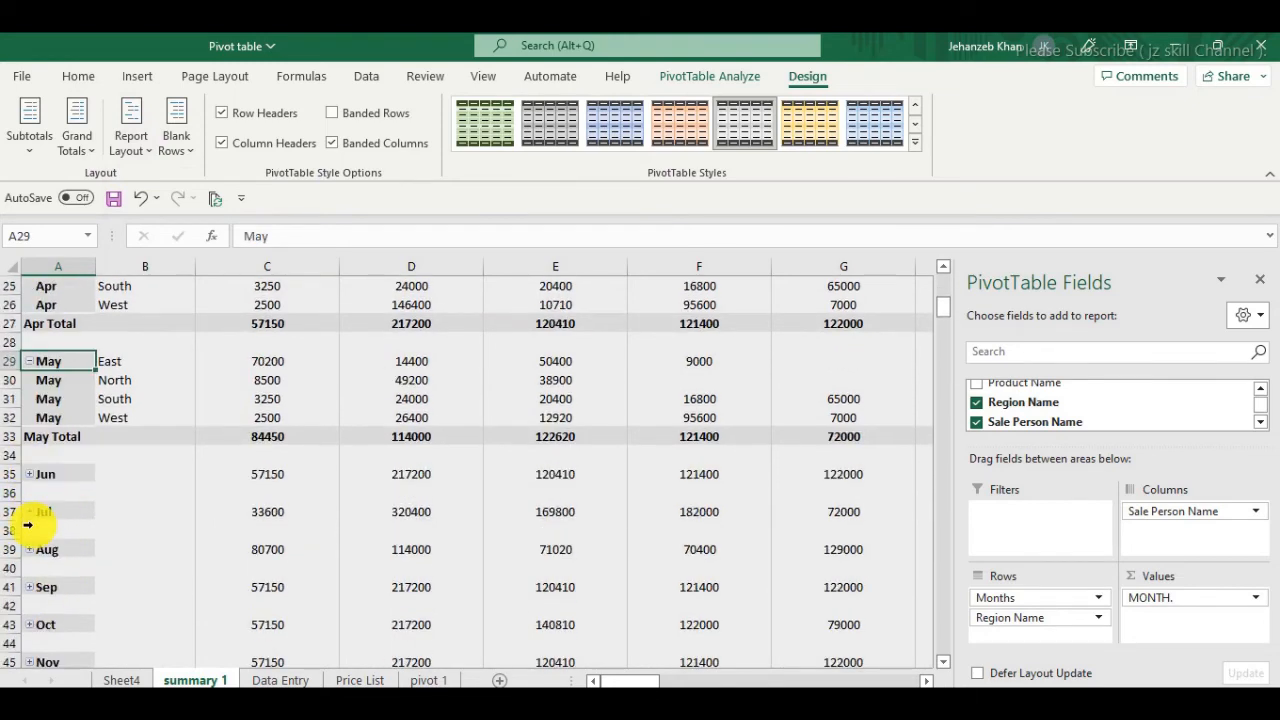
pyautogui.click(30, 475)
pyautogui.scroll(-2, 28, 528)
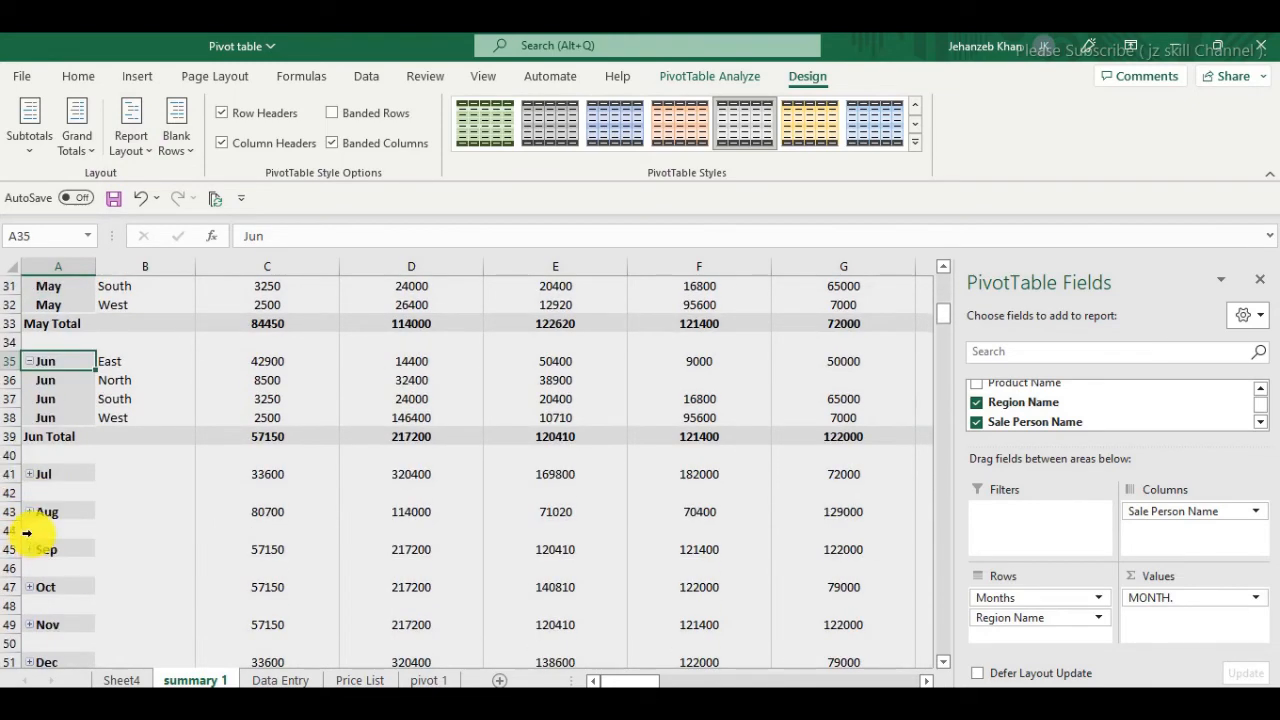
pyautogui.click(30, 475)
pyautogui.scroll(-1, 30, 516)
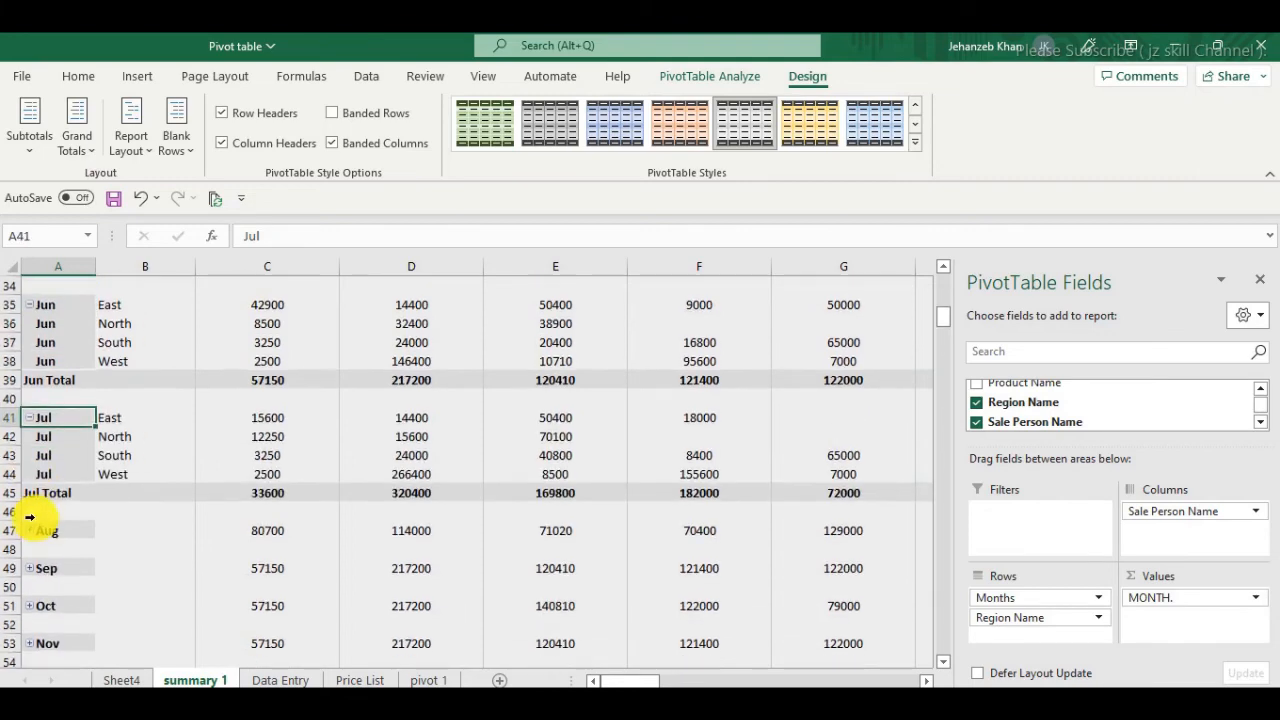
pyautogui.click(28, 531)
pyautogui.scroll(-3, 40, 548)
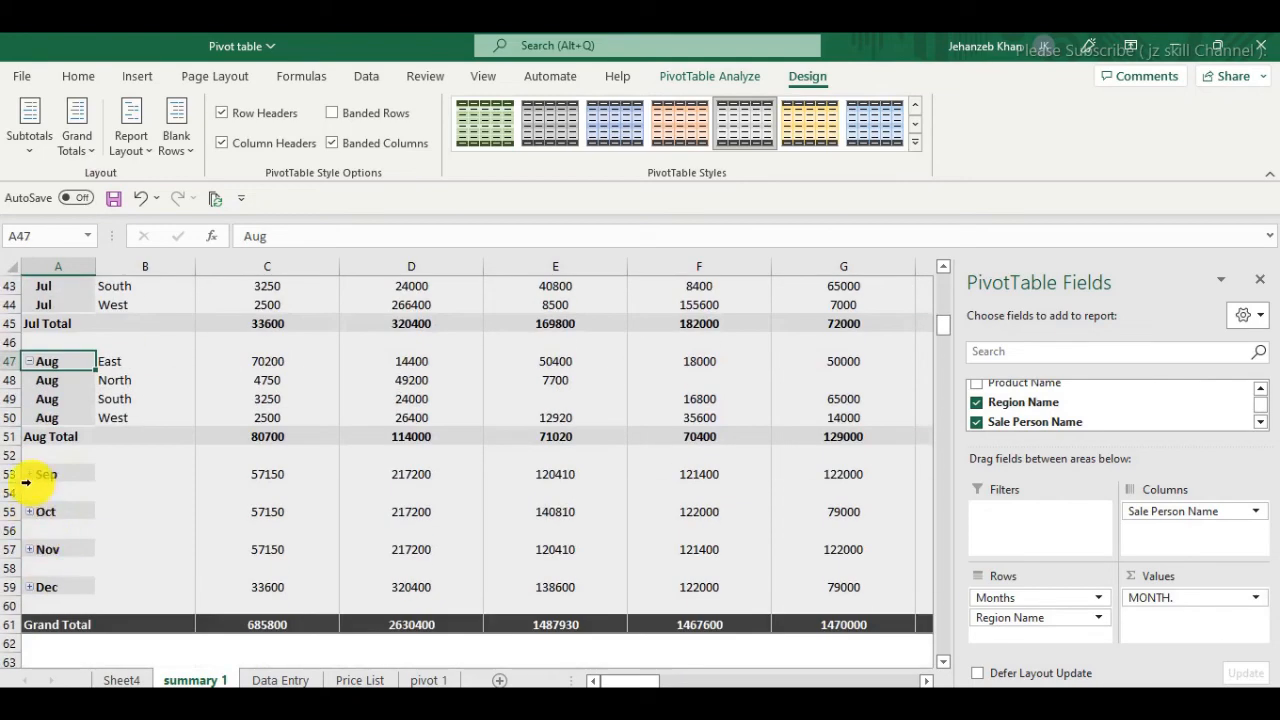
pyautogui.click(30, 475)
pyautogui.scroll(-3, 35, 480)
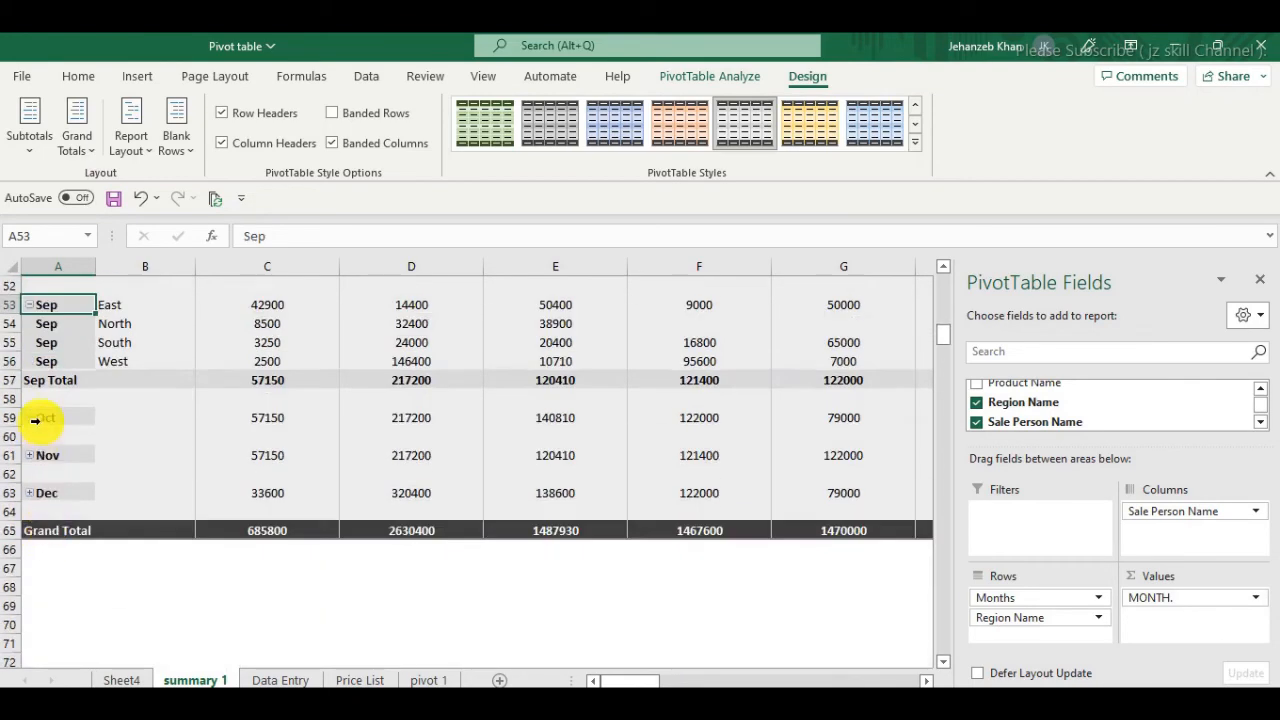
pyautogui.click(30, 423)
pyautogui.scroll(-3, 38, 440)
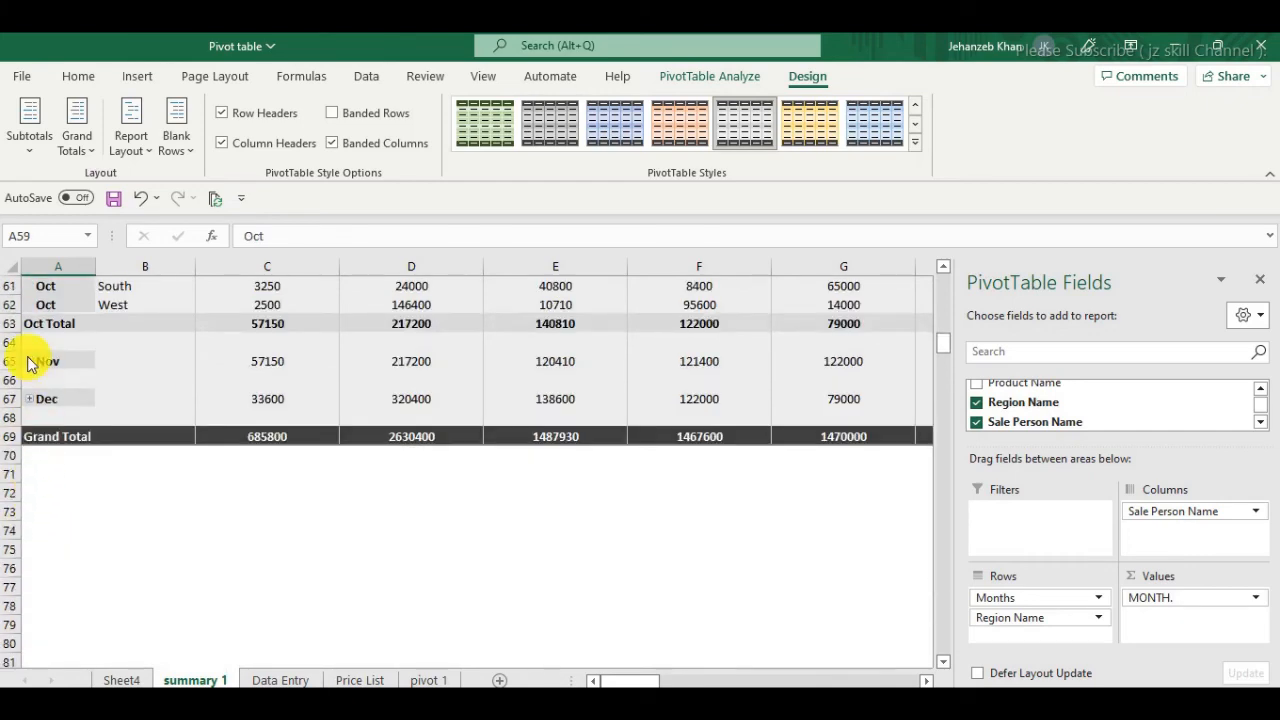
pyautogui.click(30, 362)
pyautogui.click(30, 475)
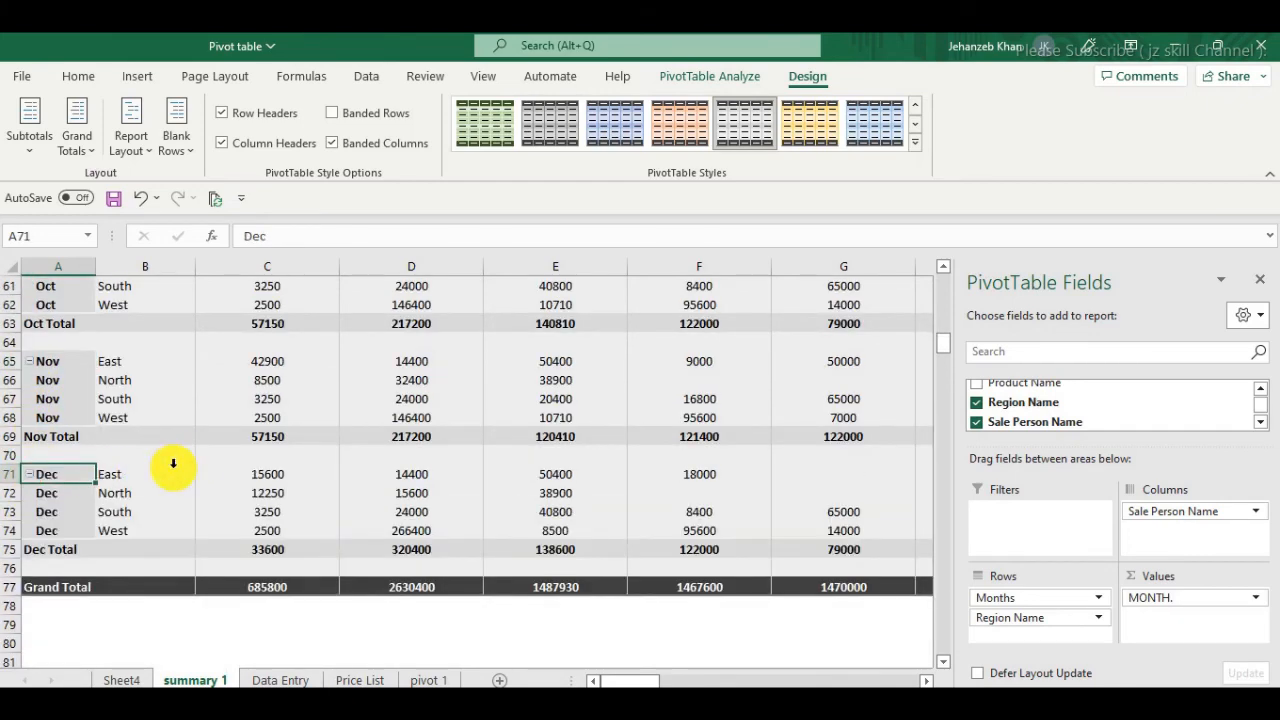
# Remove the Region Name field from the pivot table's Rows area, leaving only Months there
pyautogui.scroll(15, 191, 457)
pyautogui.scroll(1, 665, 445)
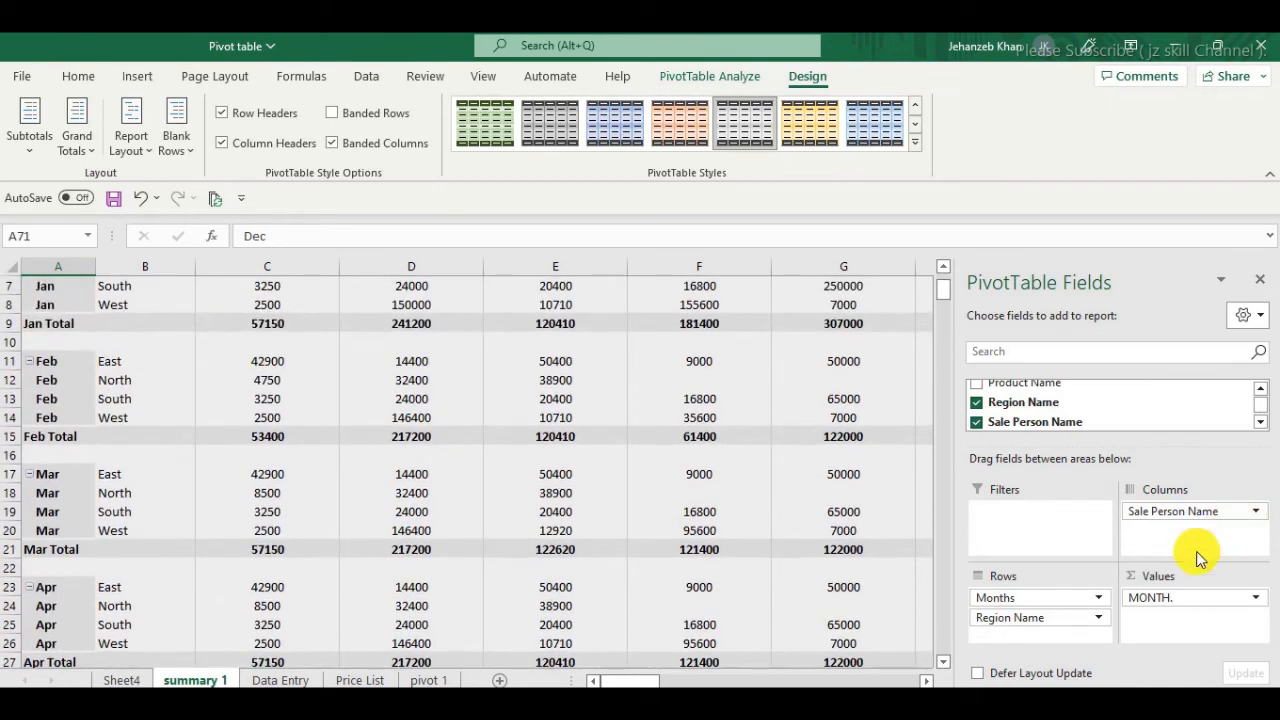
pyautogui.scroll(1, 1080, 400)
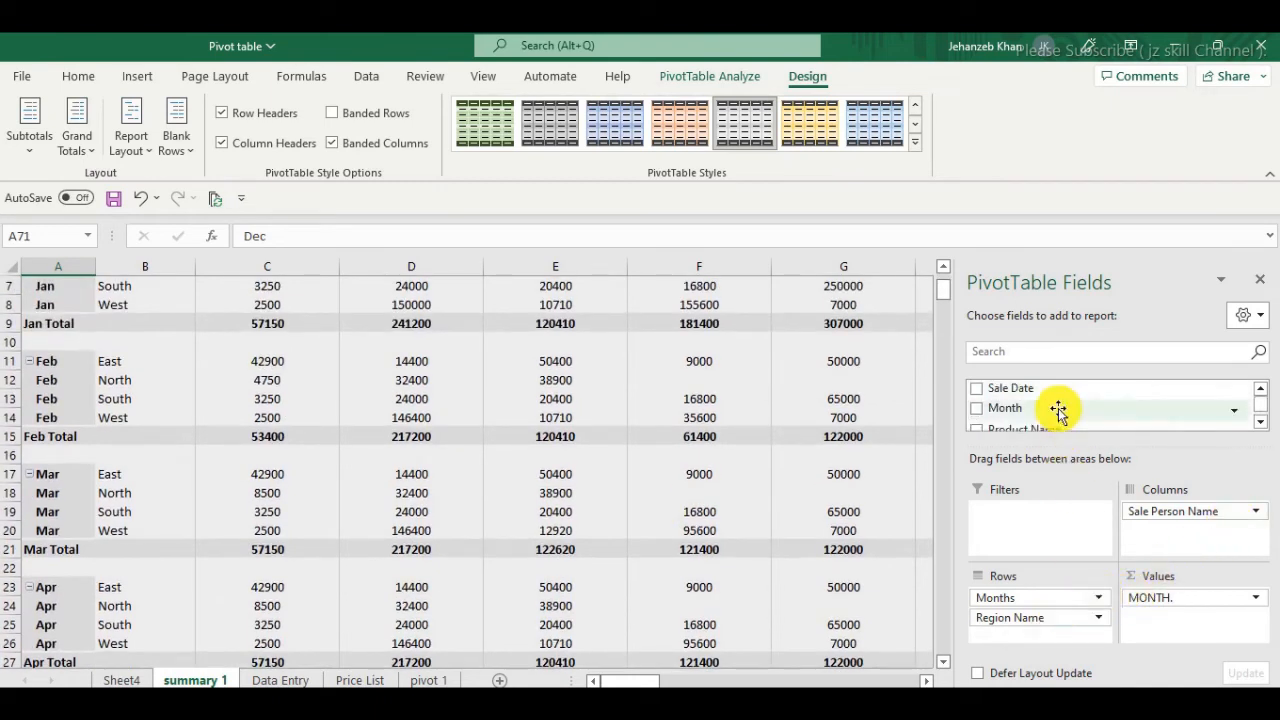
pyautogui.scroll(-1, 1057, 408)
pyautogui.scroll(1, 1057, 408)
pyautogui.scroll(-1, 1057, 408)
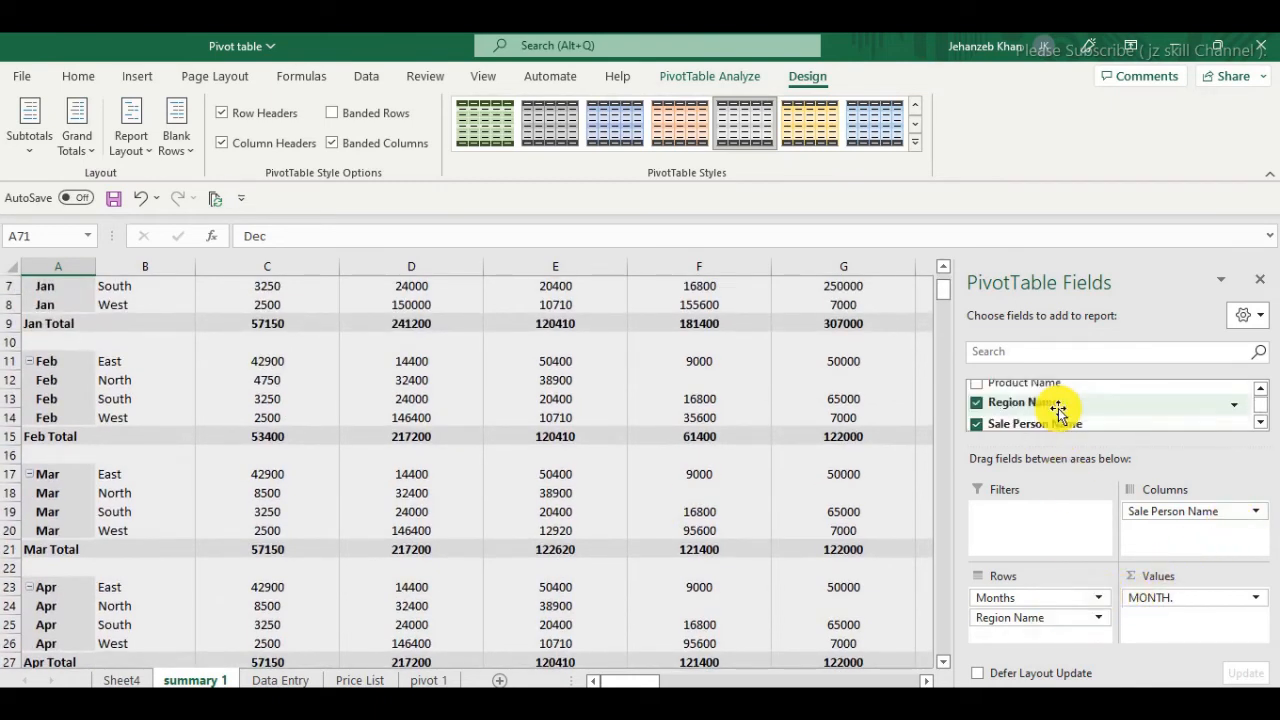
pyautogui.moveTo(1038, 620); pyautogui.dragTo(1080, 406)
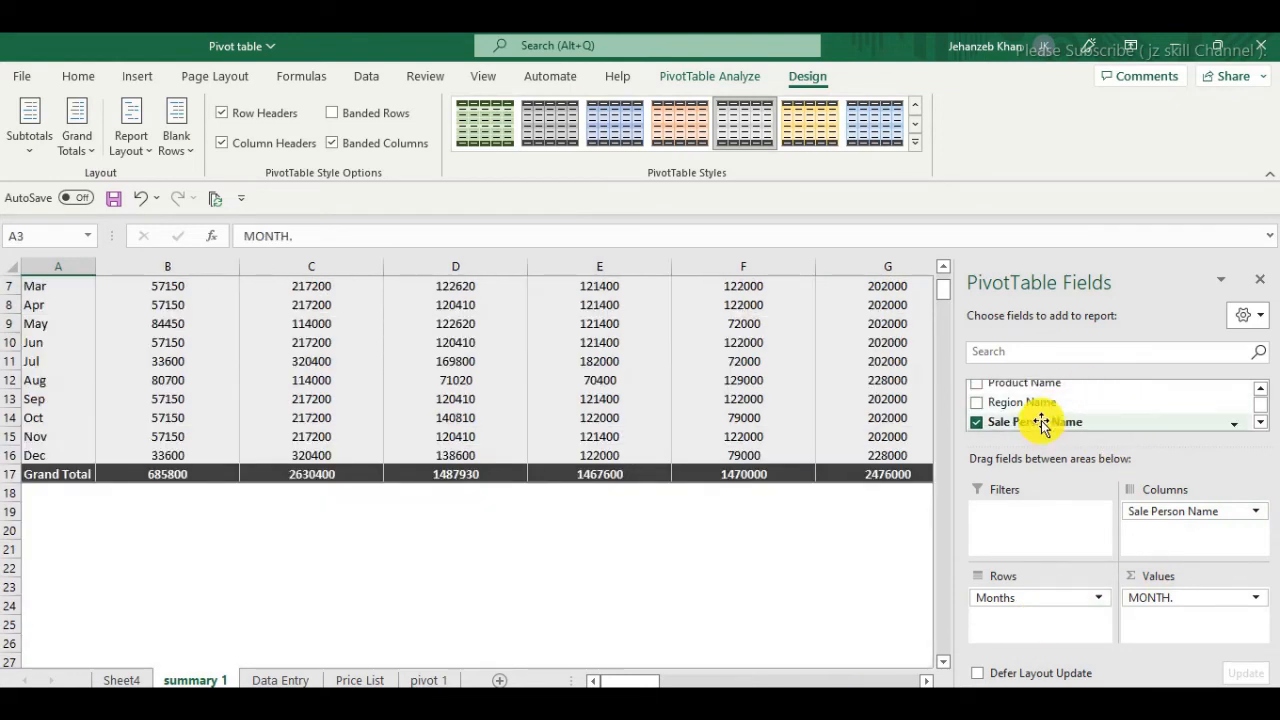
# Add the Product Name field to the pivot table's Rows area below Months
pyautogui.scroll(1, 1042, 425)
pyautogui.scroll(-5, 1042, 415)
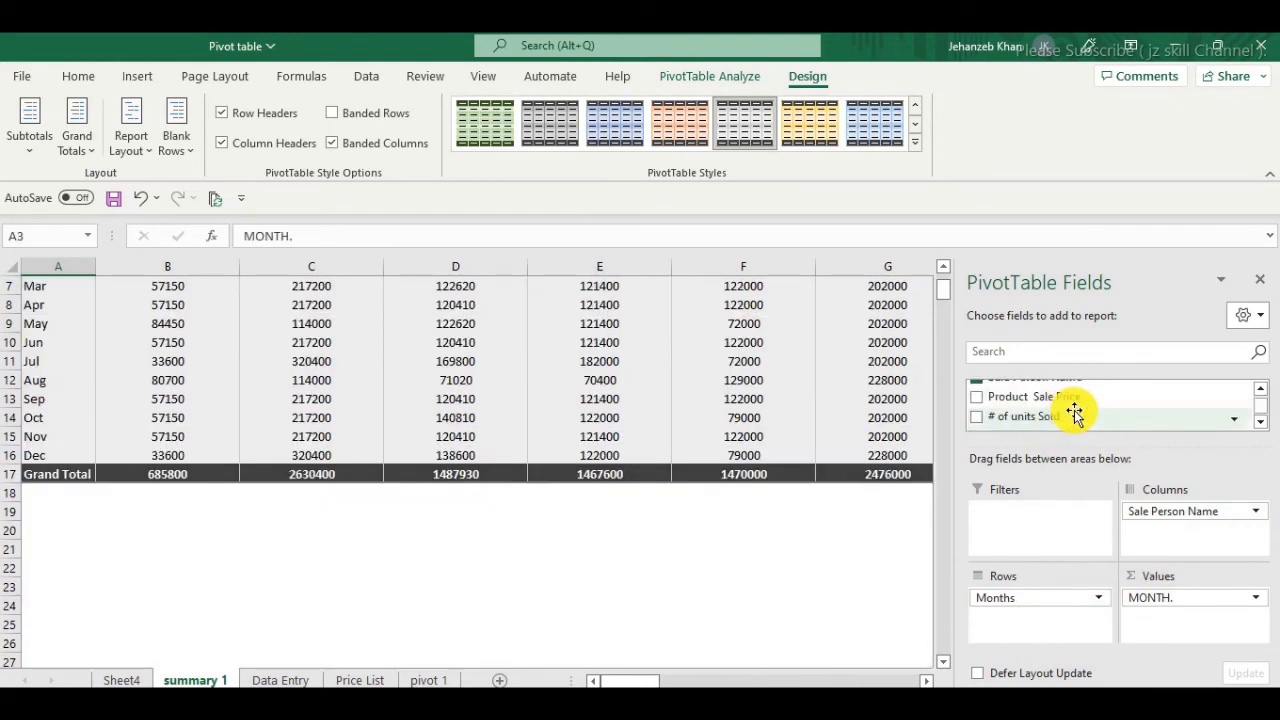
pyautogui.scroll(3, 1074, 410)
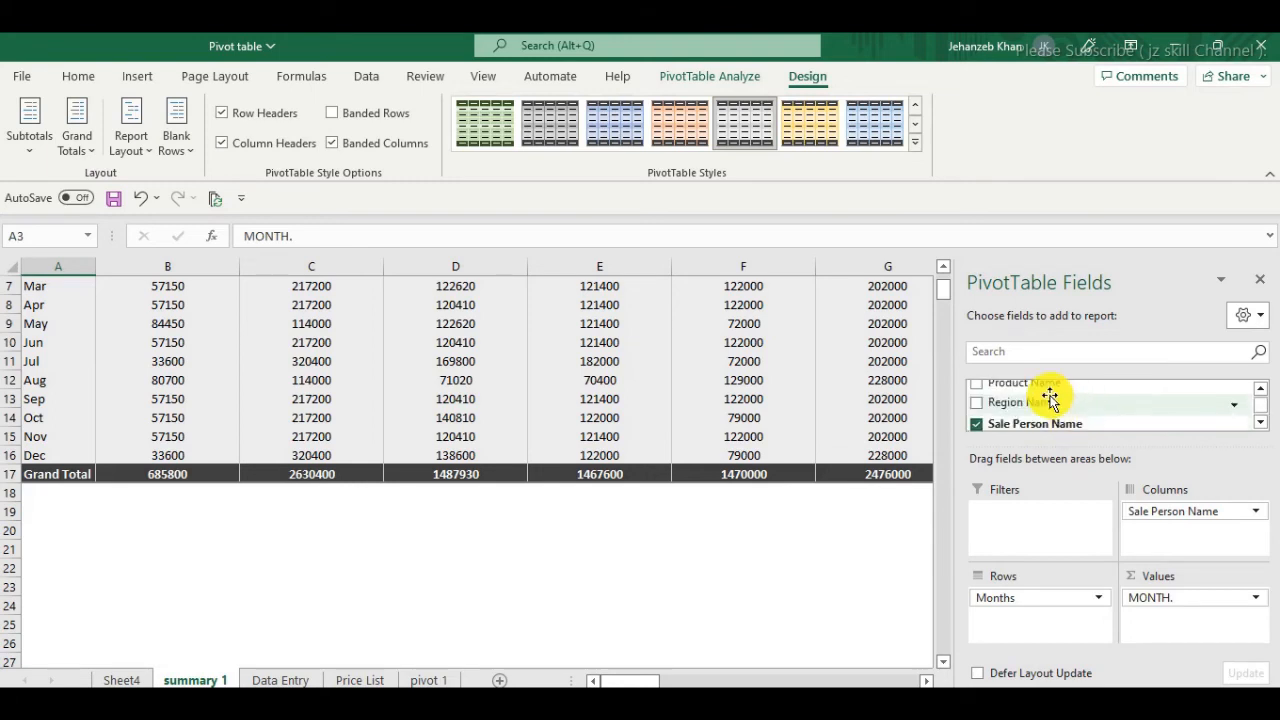
pyautogui.moveTo(1049, 388); pyautogui.dragTo(1048, 620)
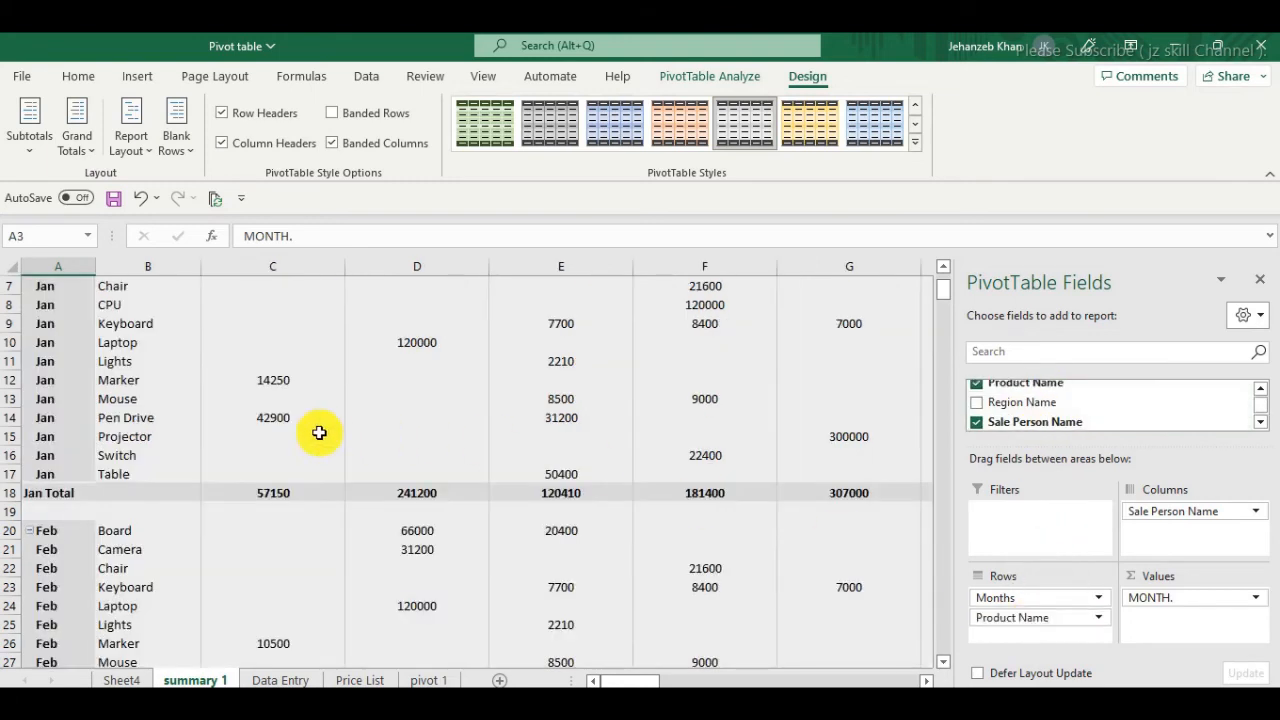
pyautogui.scroll(2, 262, 413)
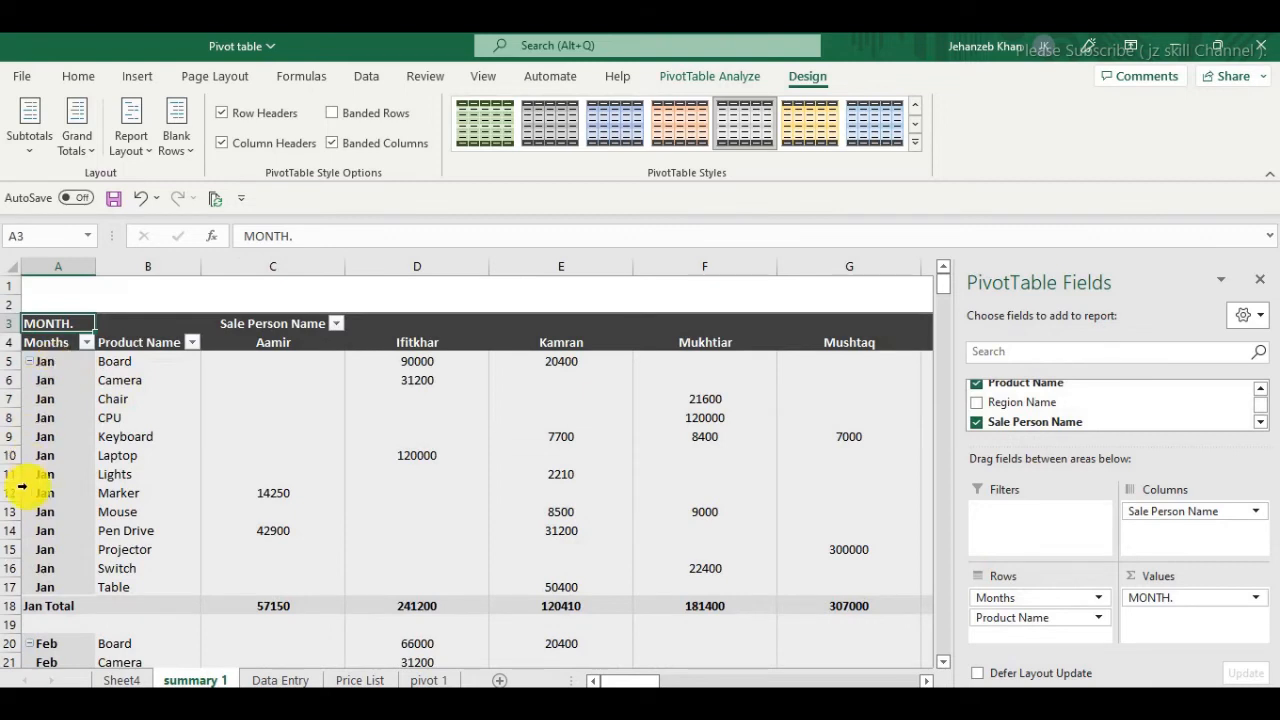
# Reapply Repeat All Item Labels to the month and product pivot table, and switch it to Do Not Repeat Item Labels
pyautogui.click(122, 145)
pyautogui.click(175, 333)
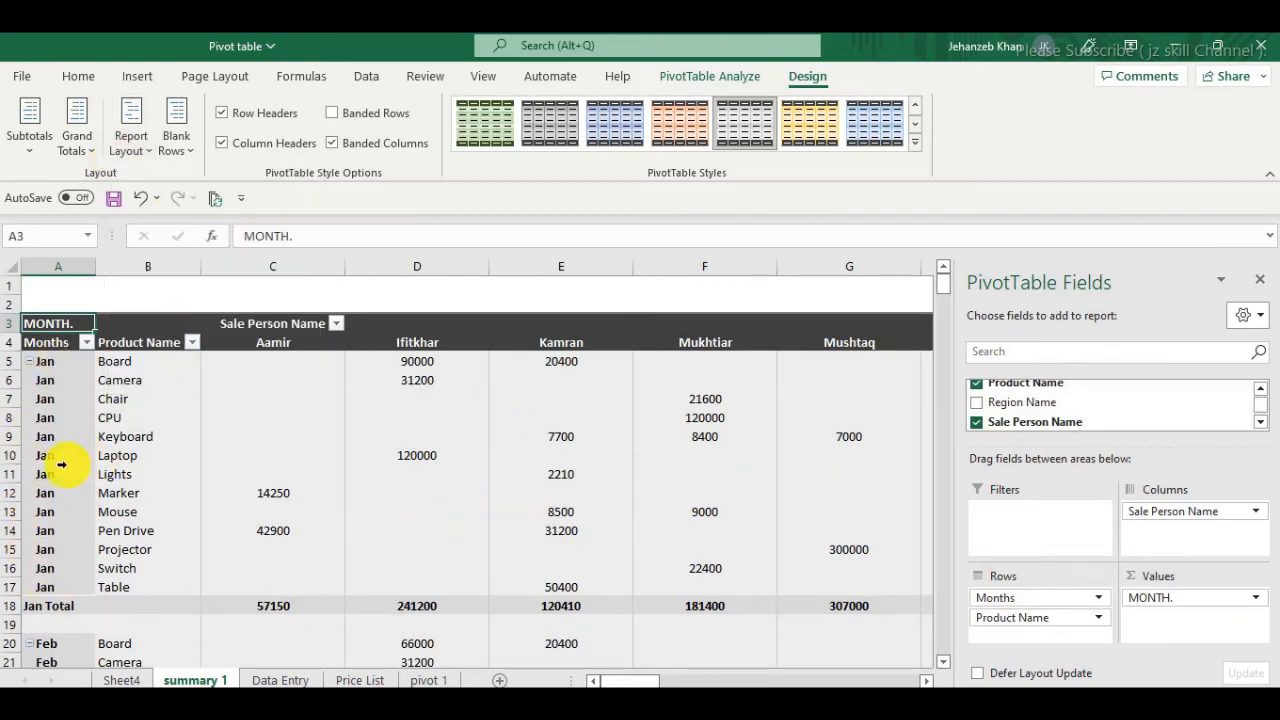
pyautogui.click(163, 477)
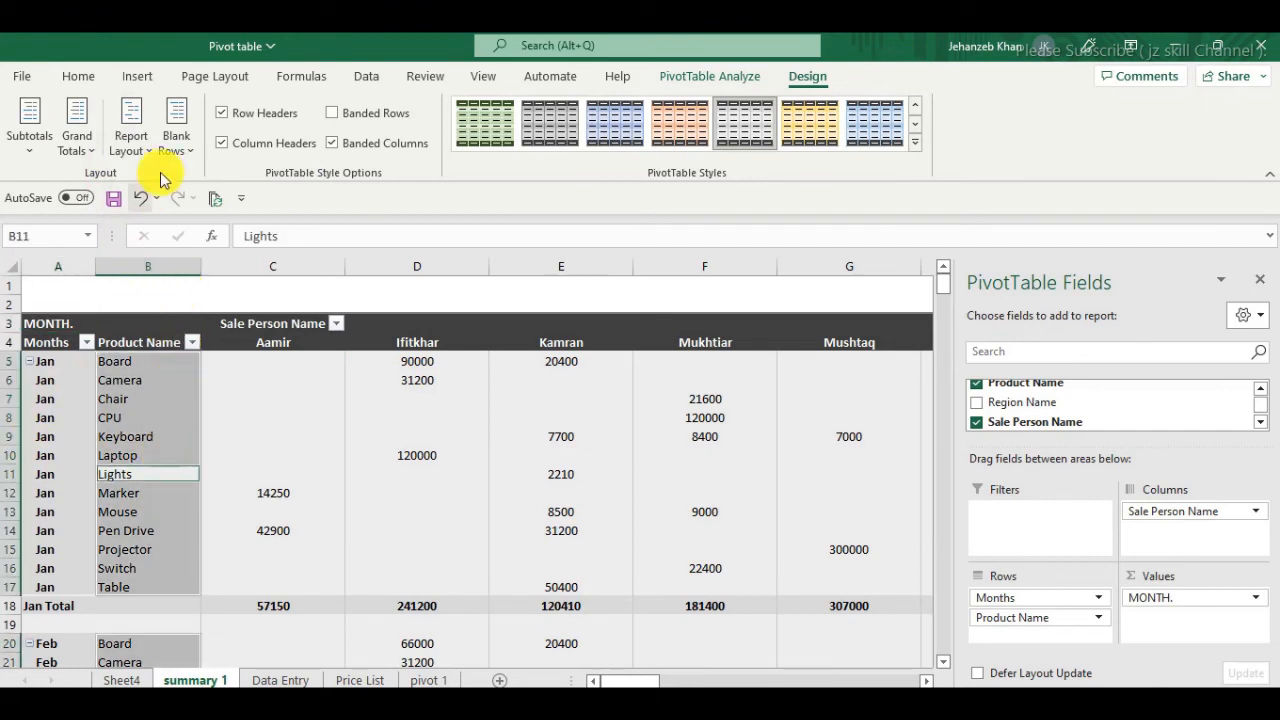
pyautogui.click(133, 146)
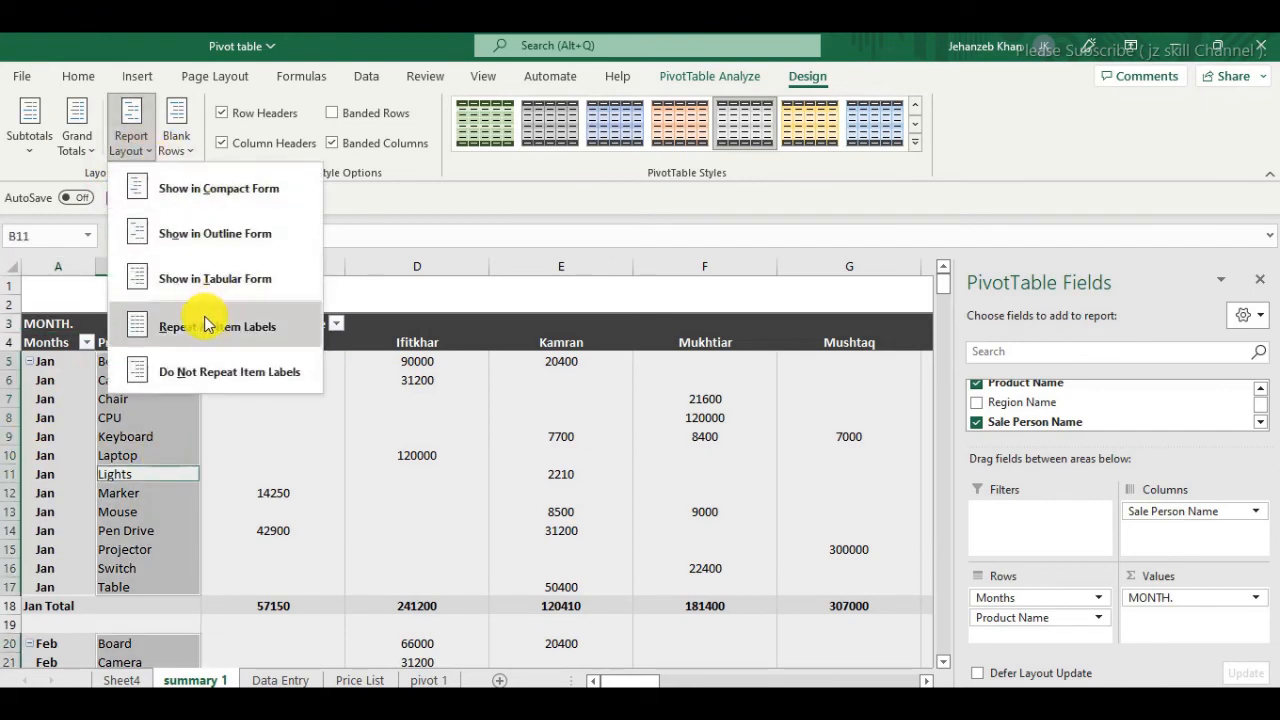
pyautogui.click(155, 333)
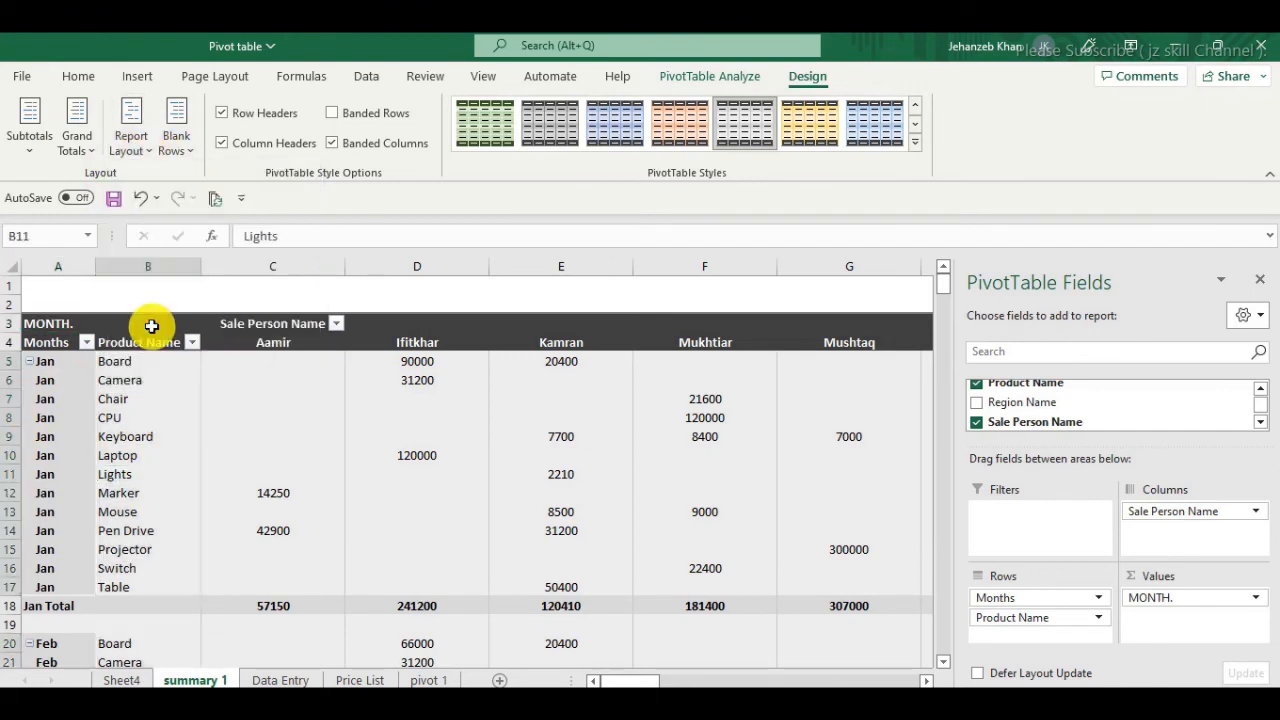
pyautogui.click(133, 137)
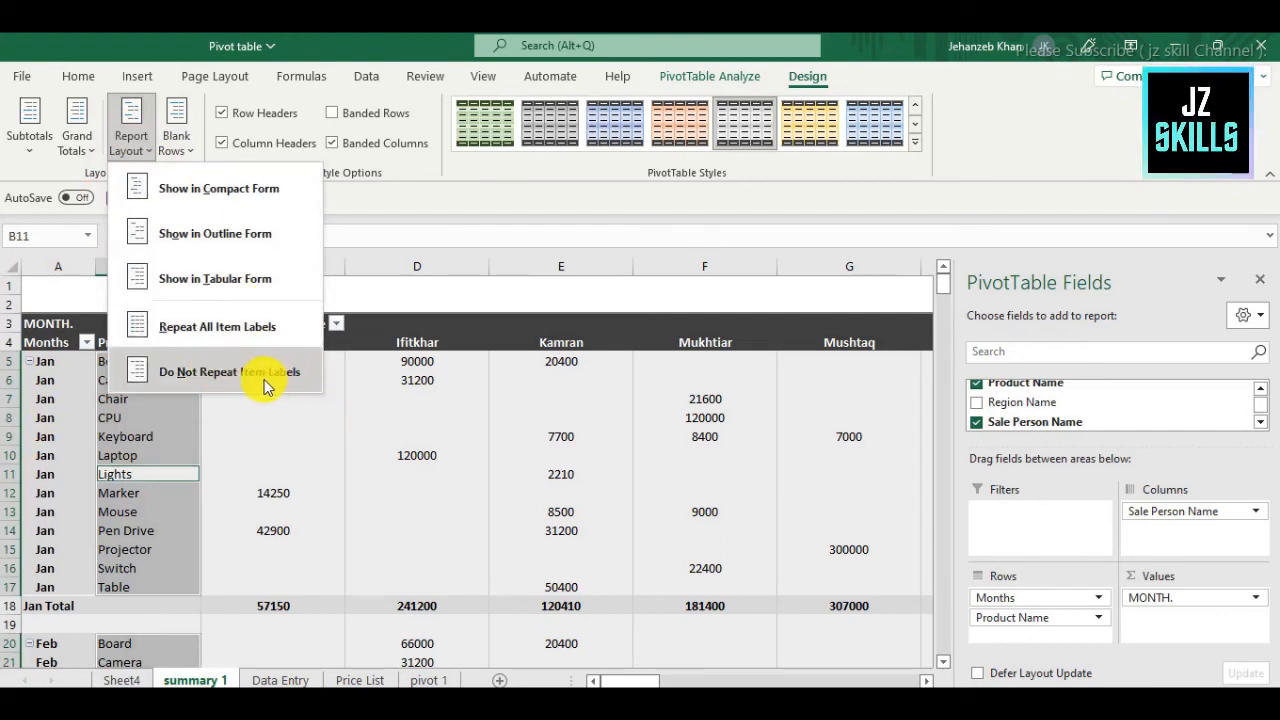
pyautogui.click(229, 371)
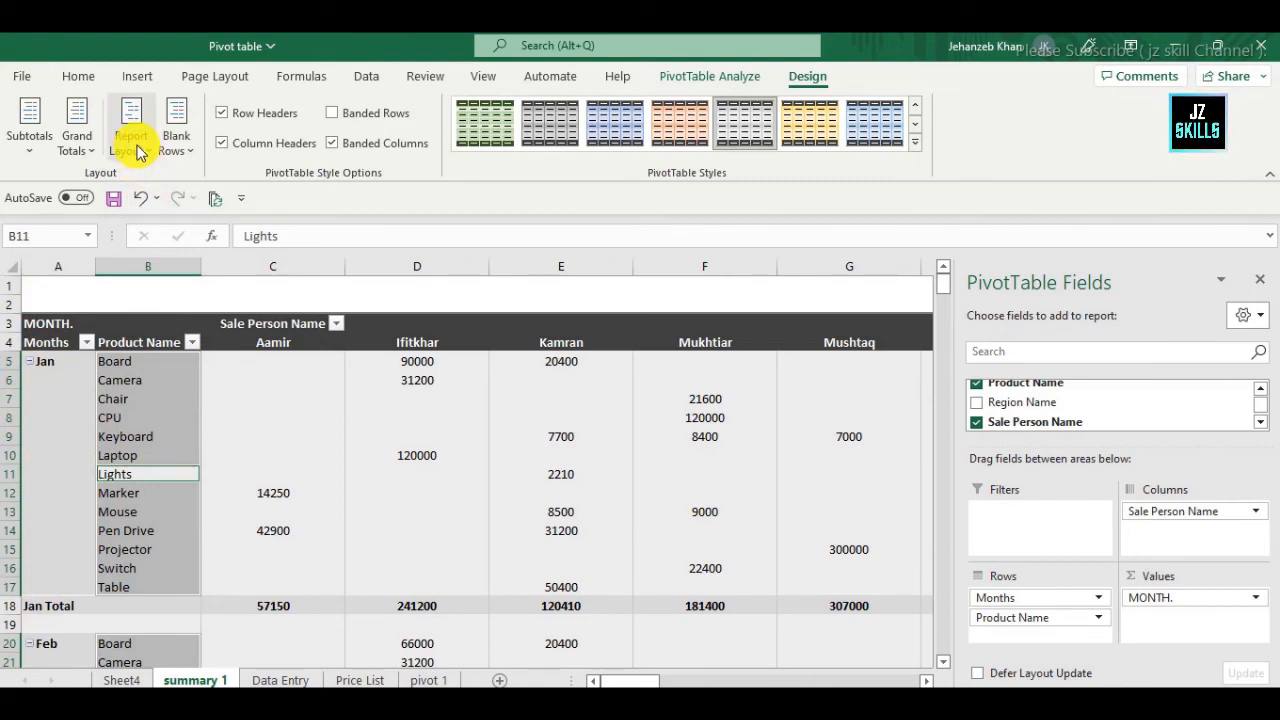
# Look over the totals in the pivot table and turn grand totals off for rows and columns
pyautogui.click(78, 130)
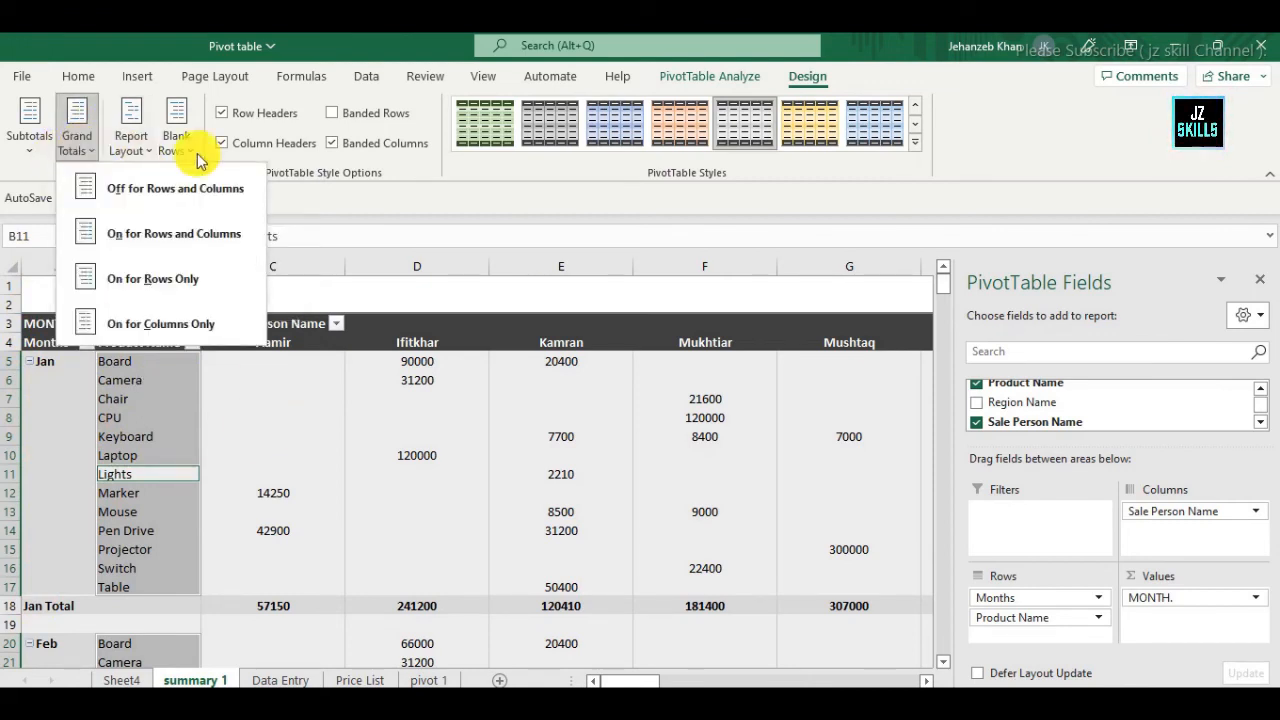
pyautogui.scroll(-2, 247, 551)
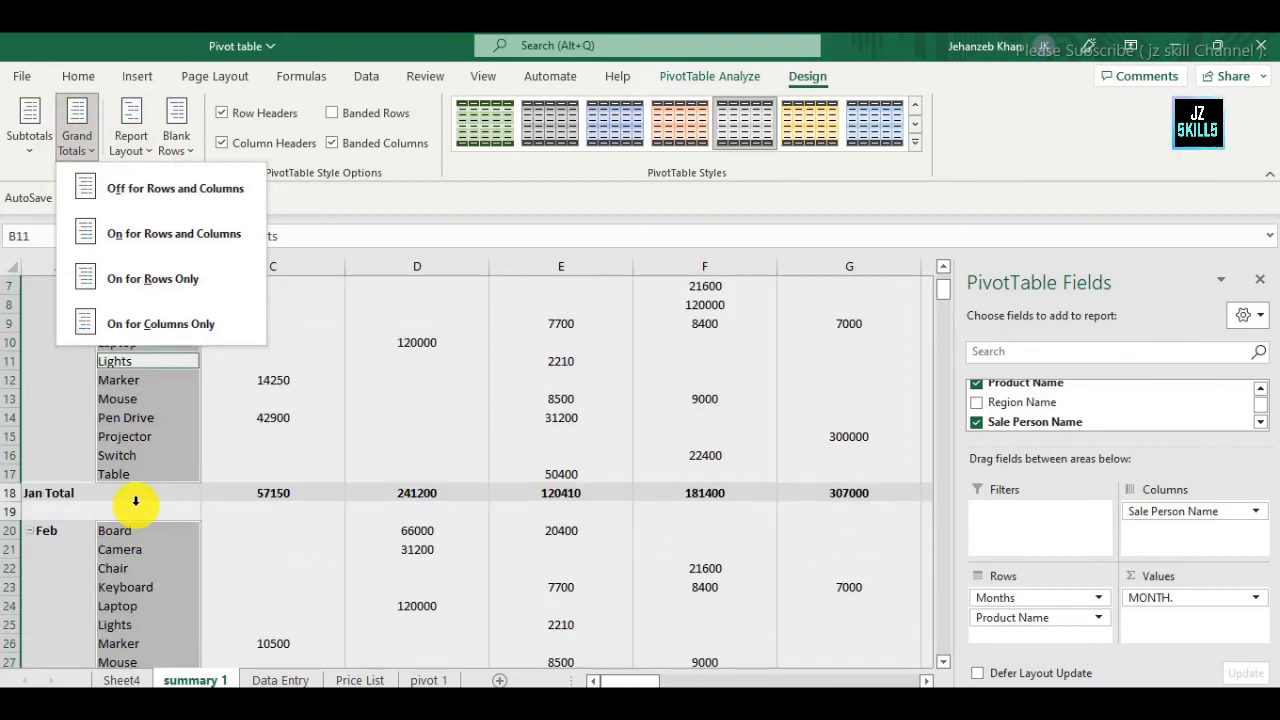
pyautogui.scroll(2, 577, 503)
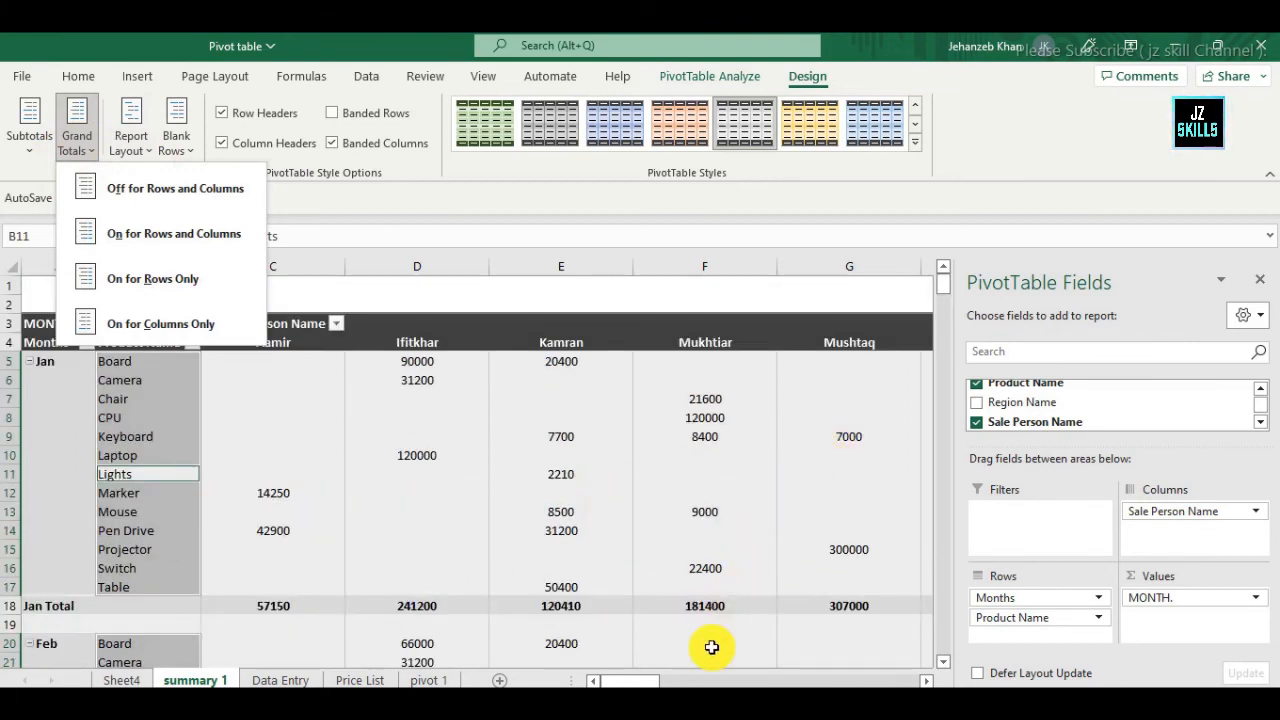
pyautogui.moveTo(643, 680); pyautogui.dragTo(612, 680)
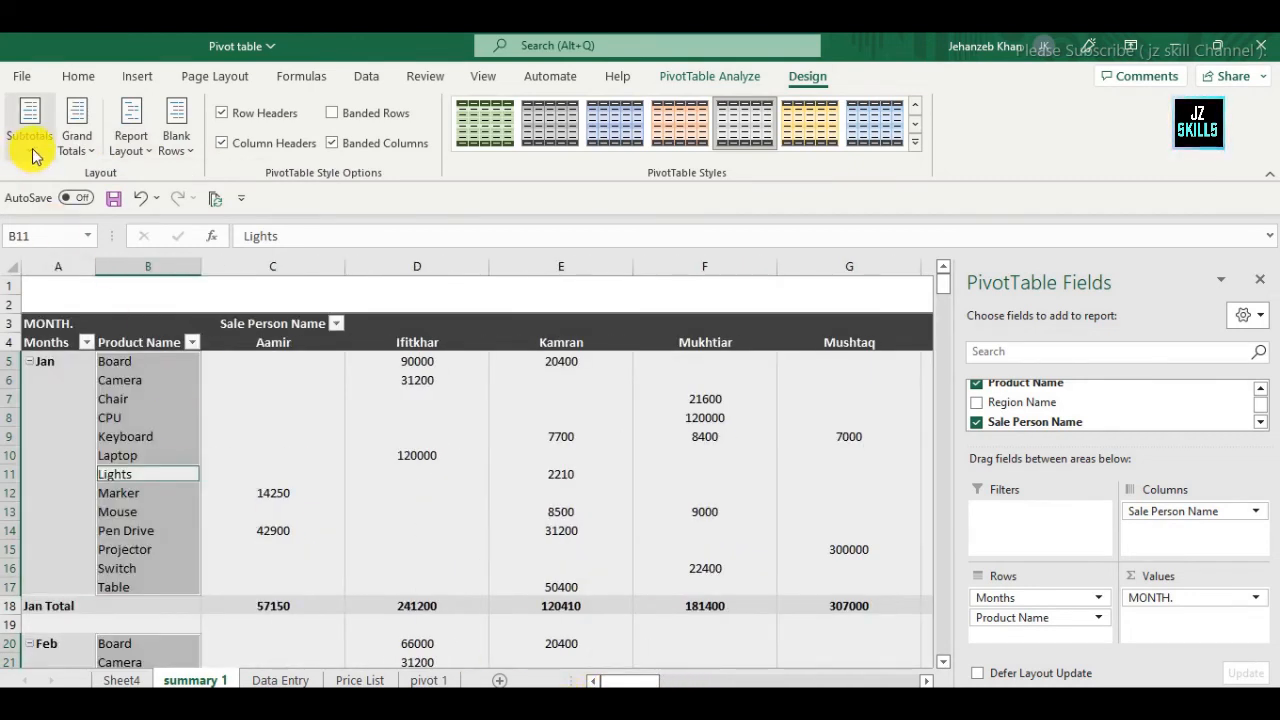
pyautogui.click(84, 148)
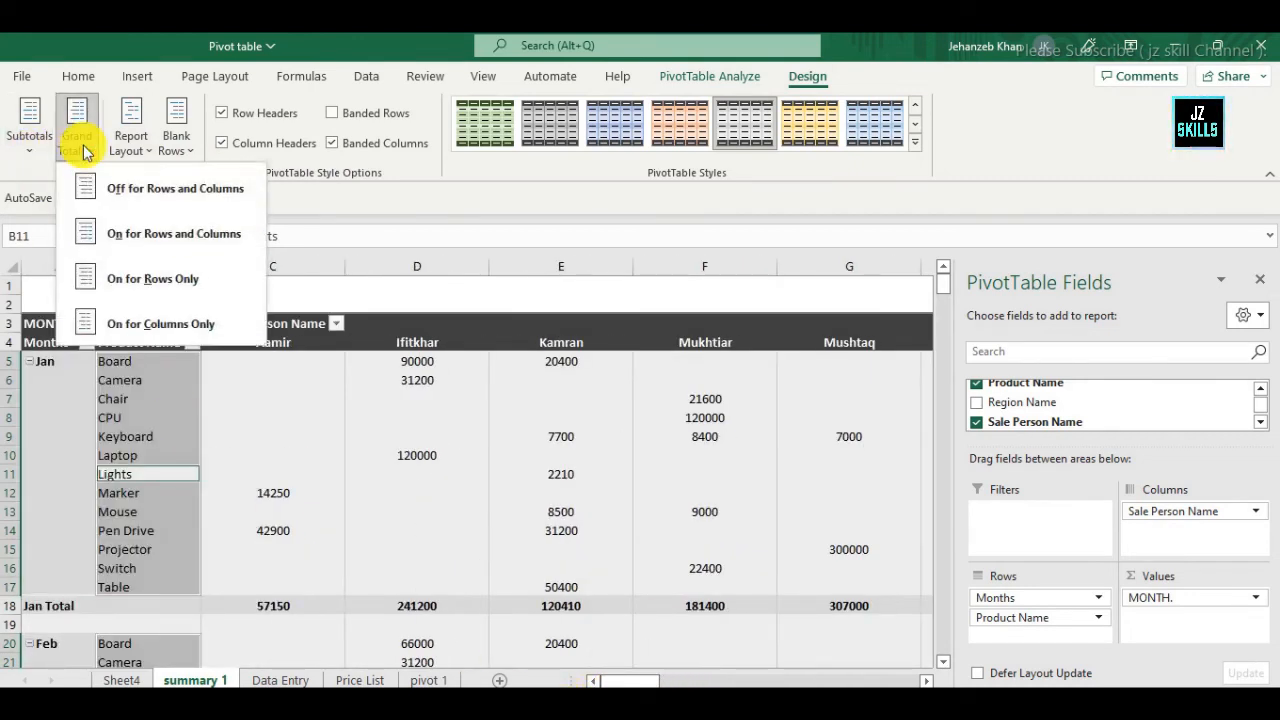
pyautogui.click(157, 190)
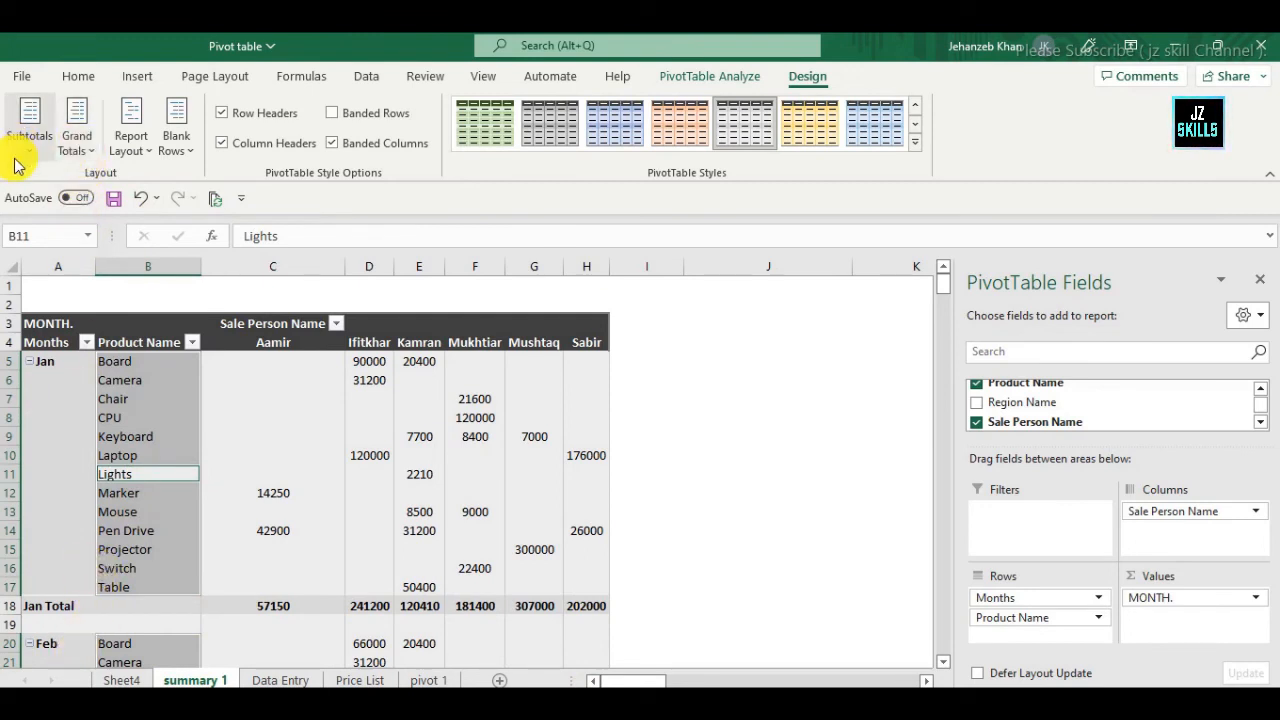
# Turn grand totals back on for rows and columns, toggling them off and on once more to compare
pyautogui.click(76, 143)
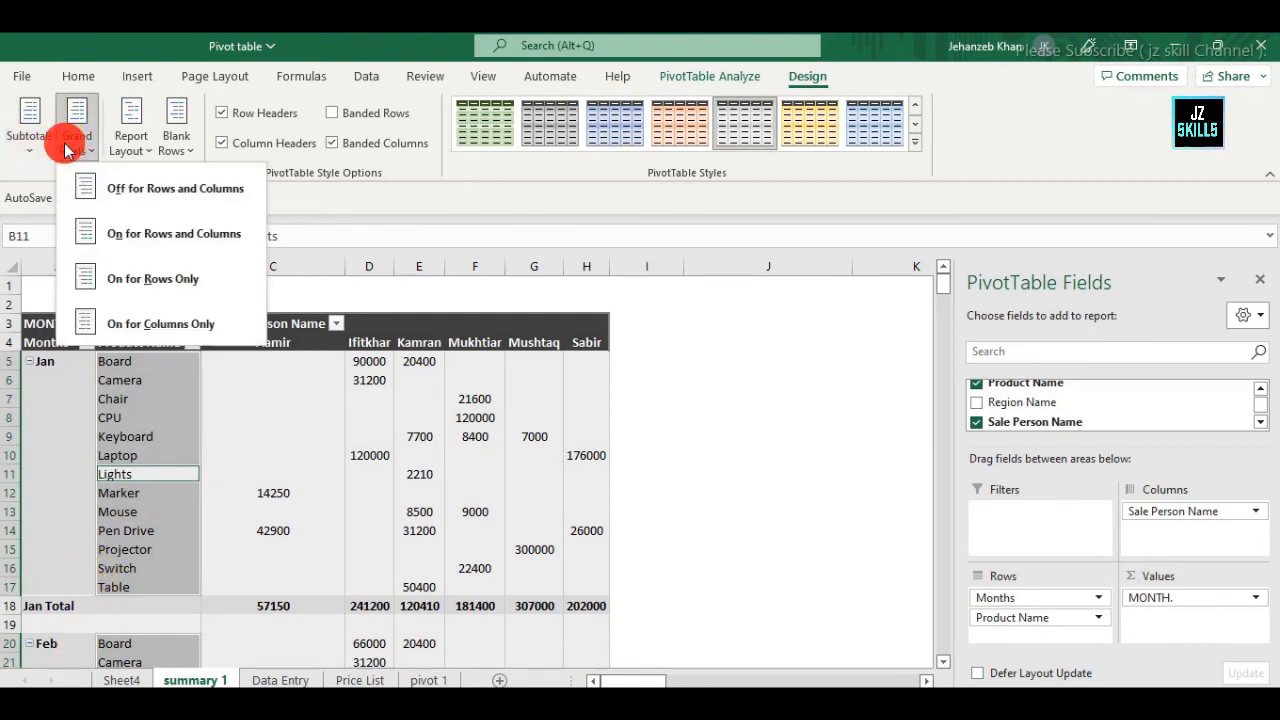
pyautogui.click(141, 240)
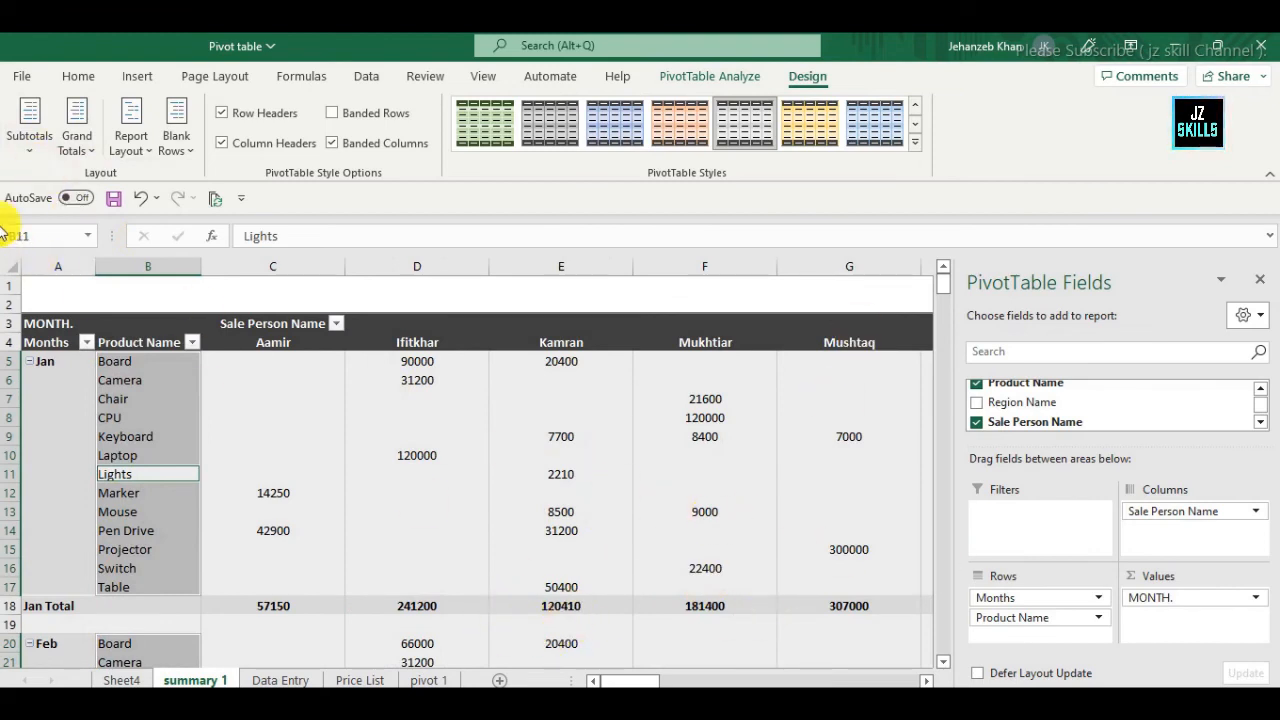
pyautogui.click(76, 143)
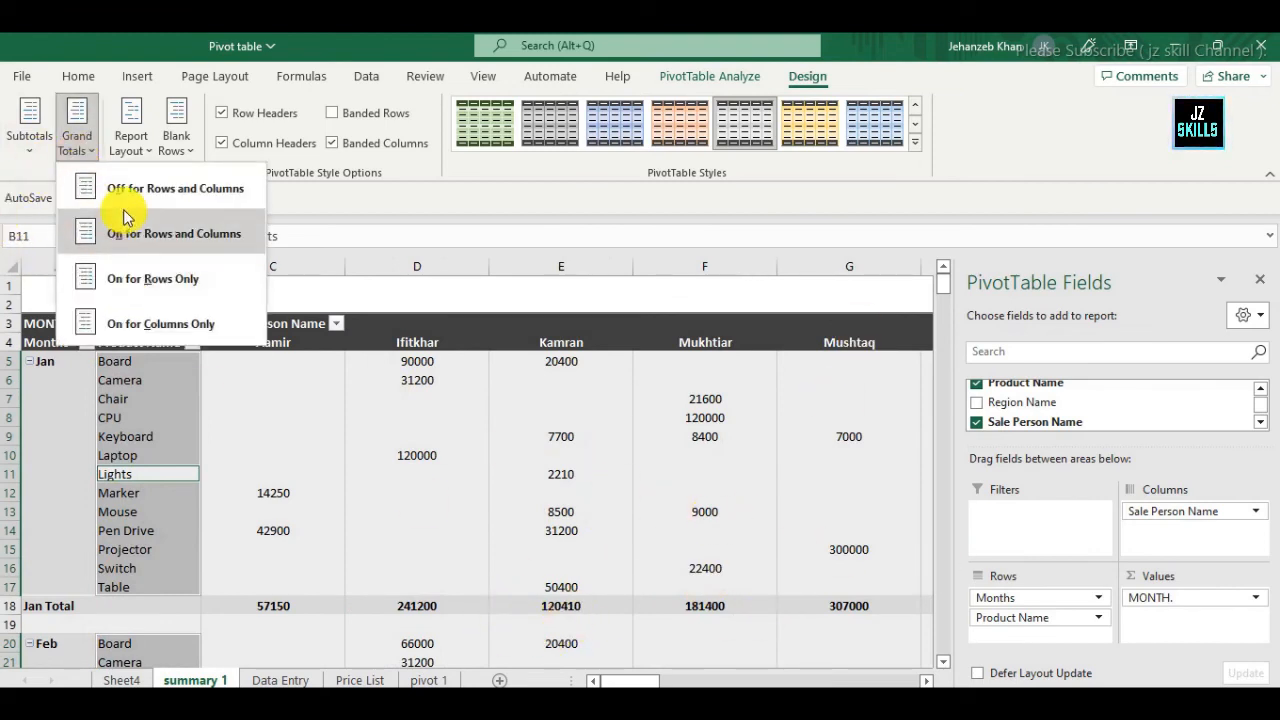
pyautogui.click(110, 188)
pyautogui.click(80, 150)
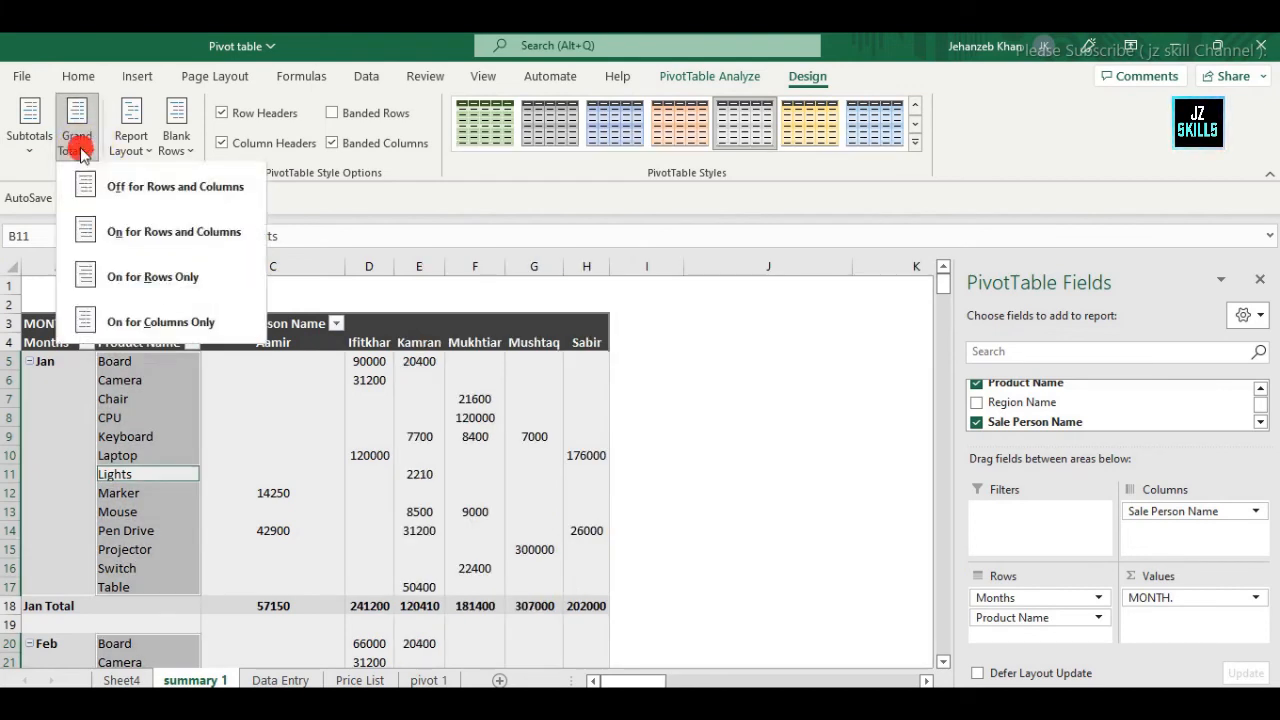
pyautogui.click(128, 233)
# Try grand totals on for rows only, for columns only, and for rows only again
pyautogui.click(74, 133)
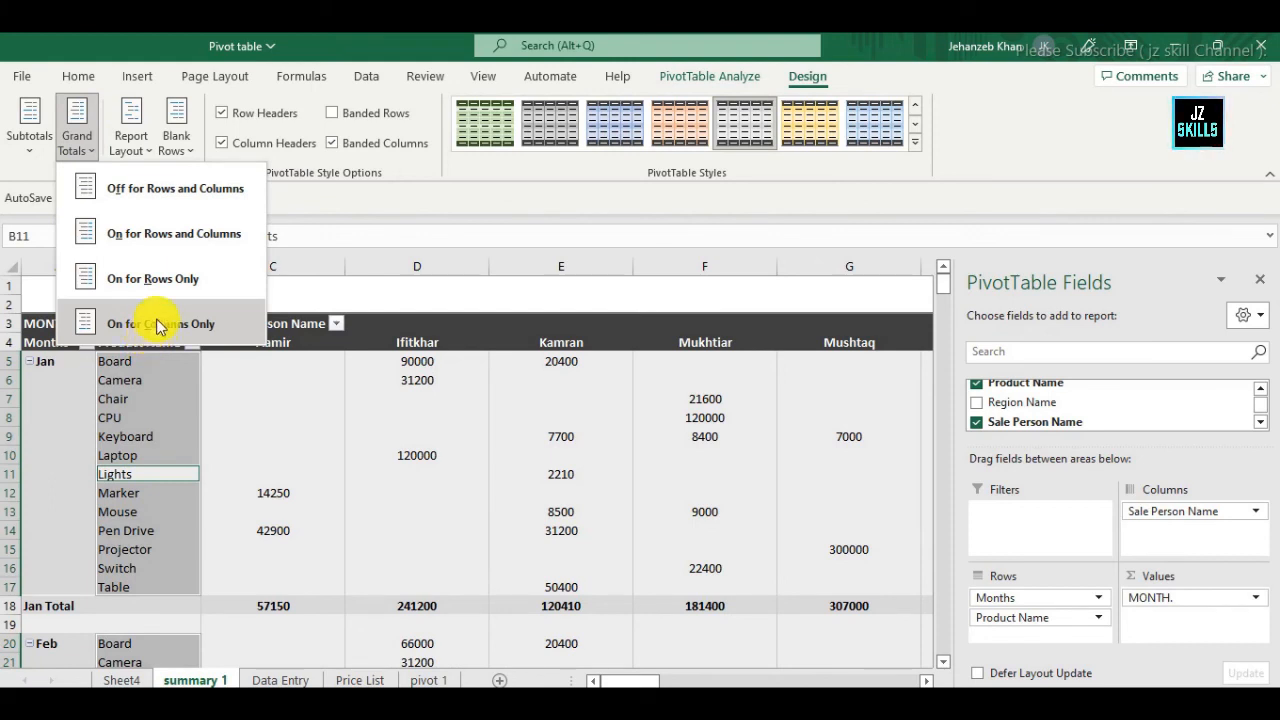
pyautogui.click(164, 280)
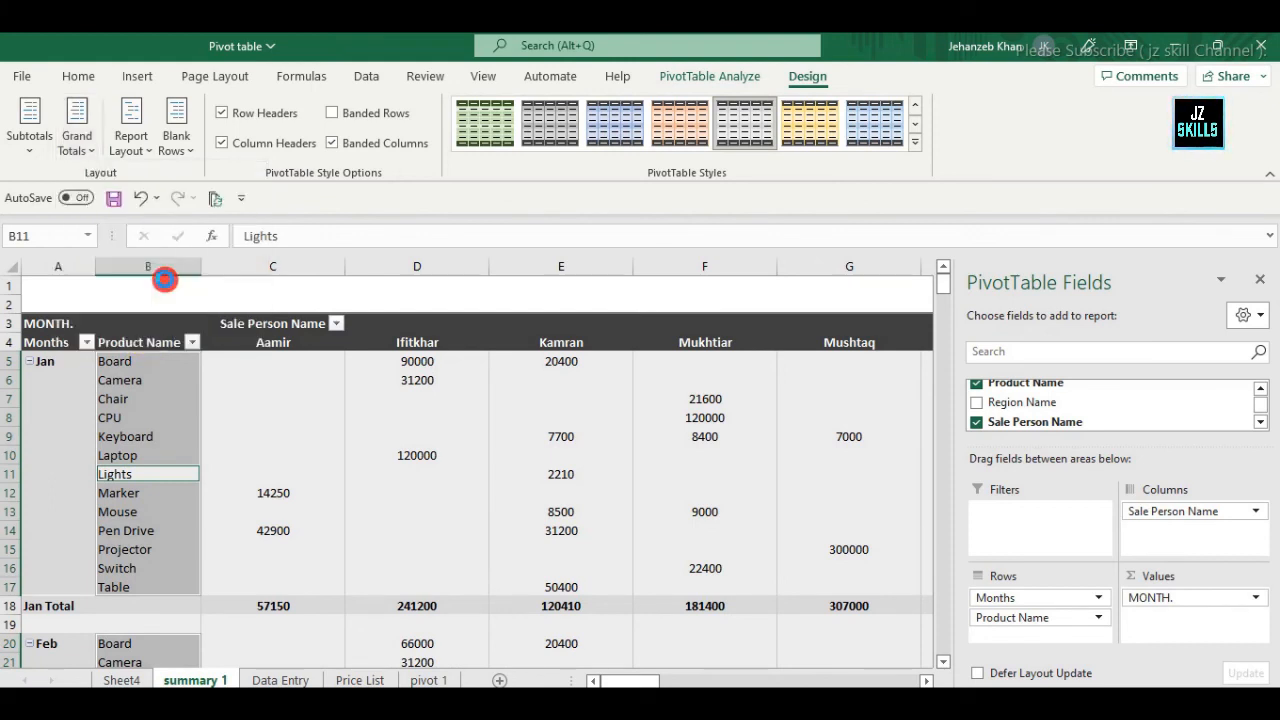
pyautogui.click(80, 148)
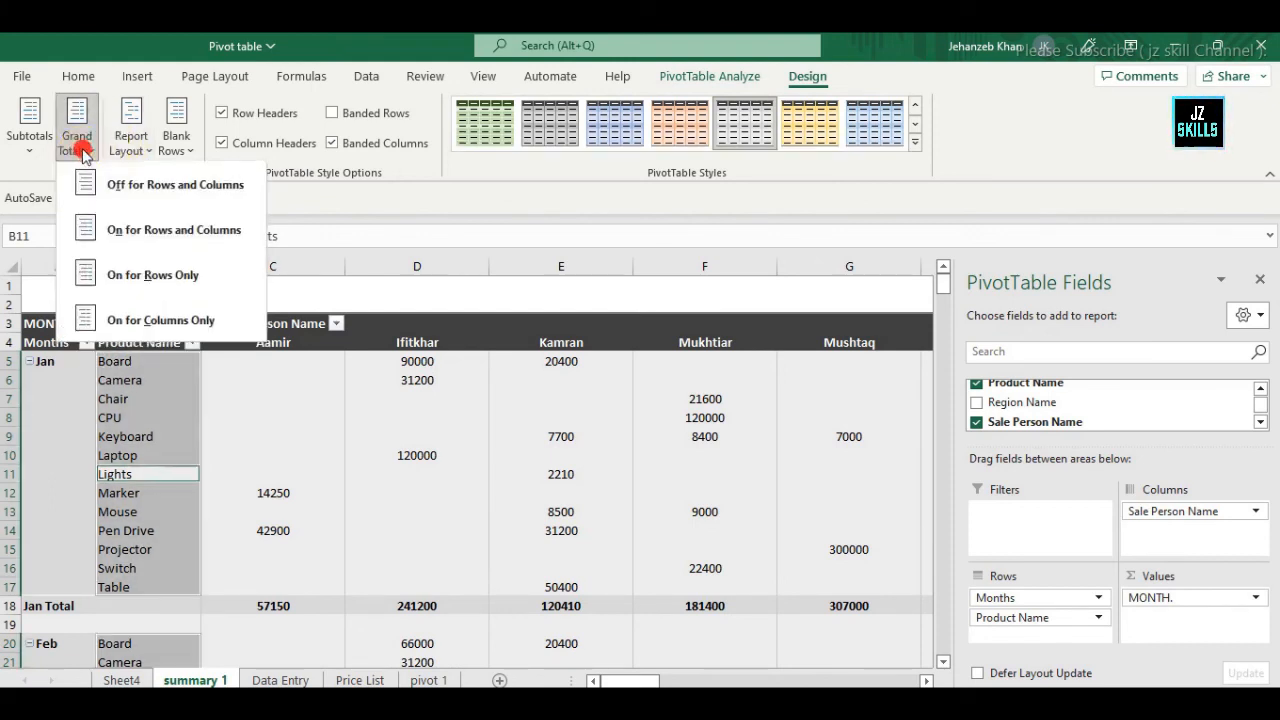
pyautogui.click(146, 326)
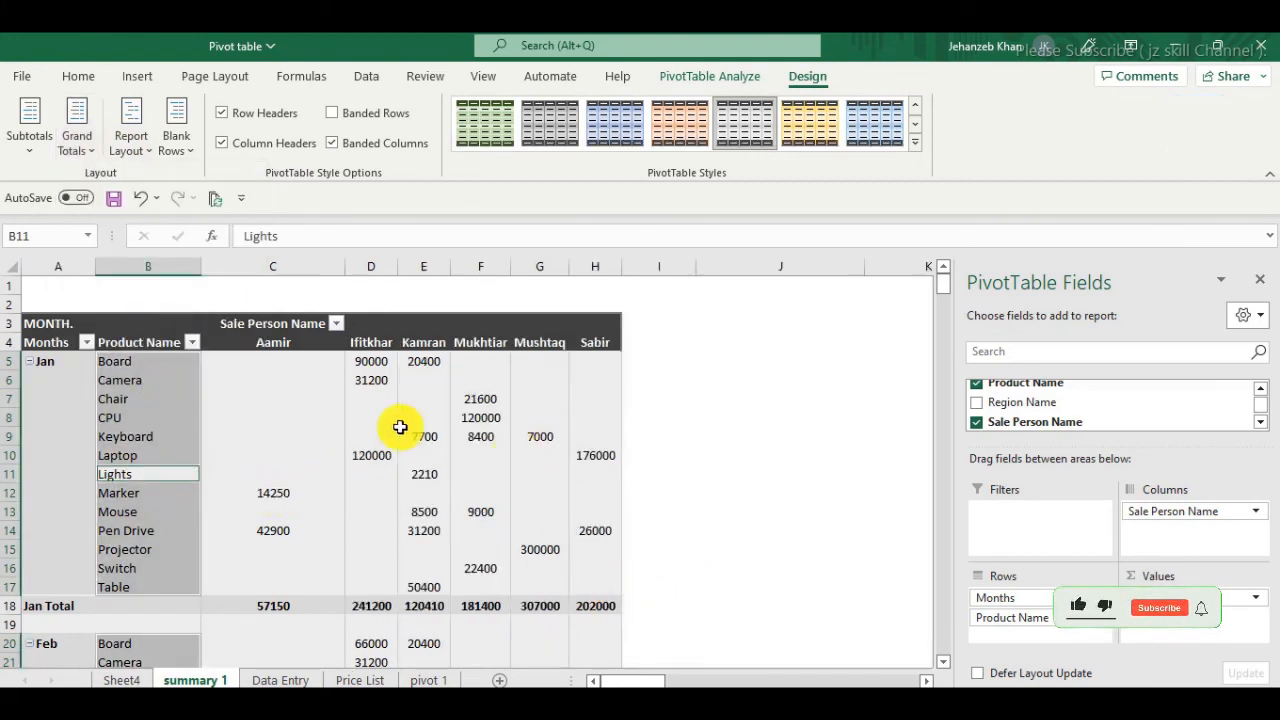
pyautogui.click(77, 128)
pyautogui.click(152, 285)
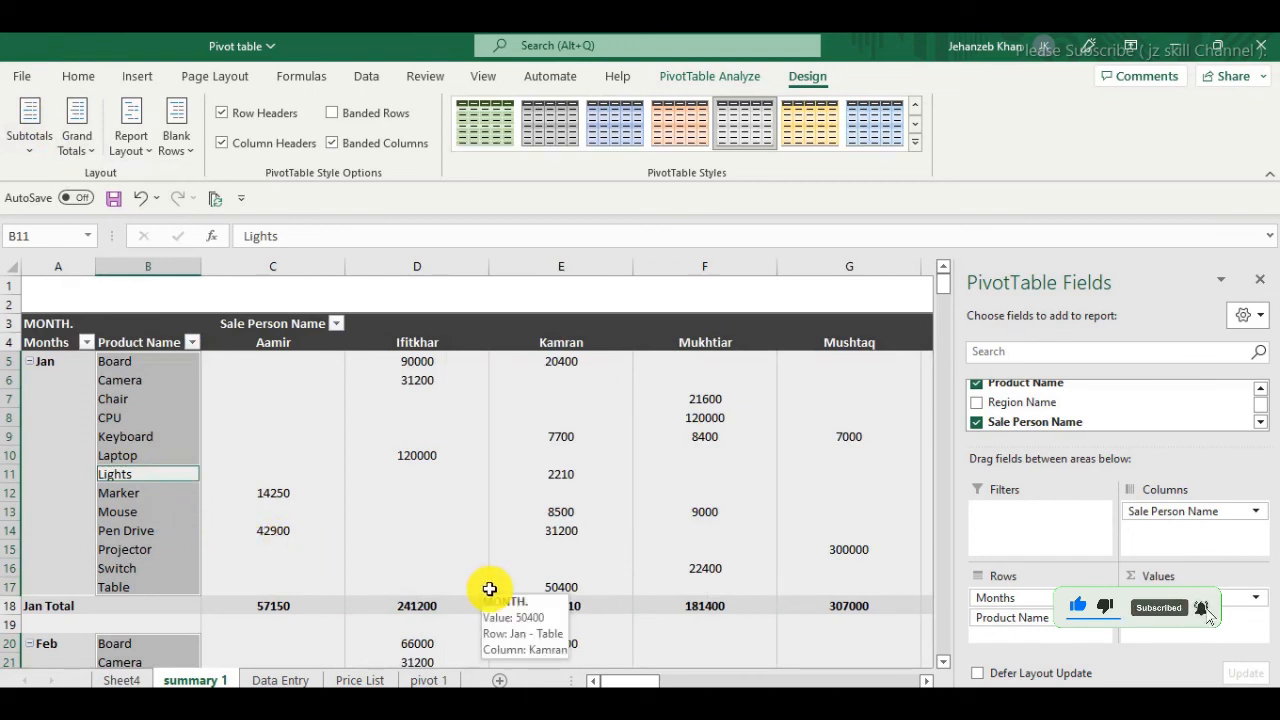
# Turn grand totals off for rows and columns, and switch them on for both again
pyautogui.click(77, 140)
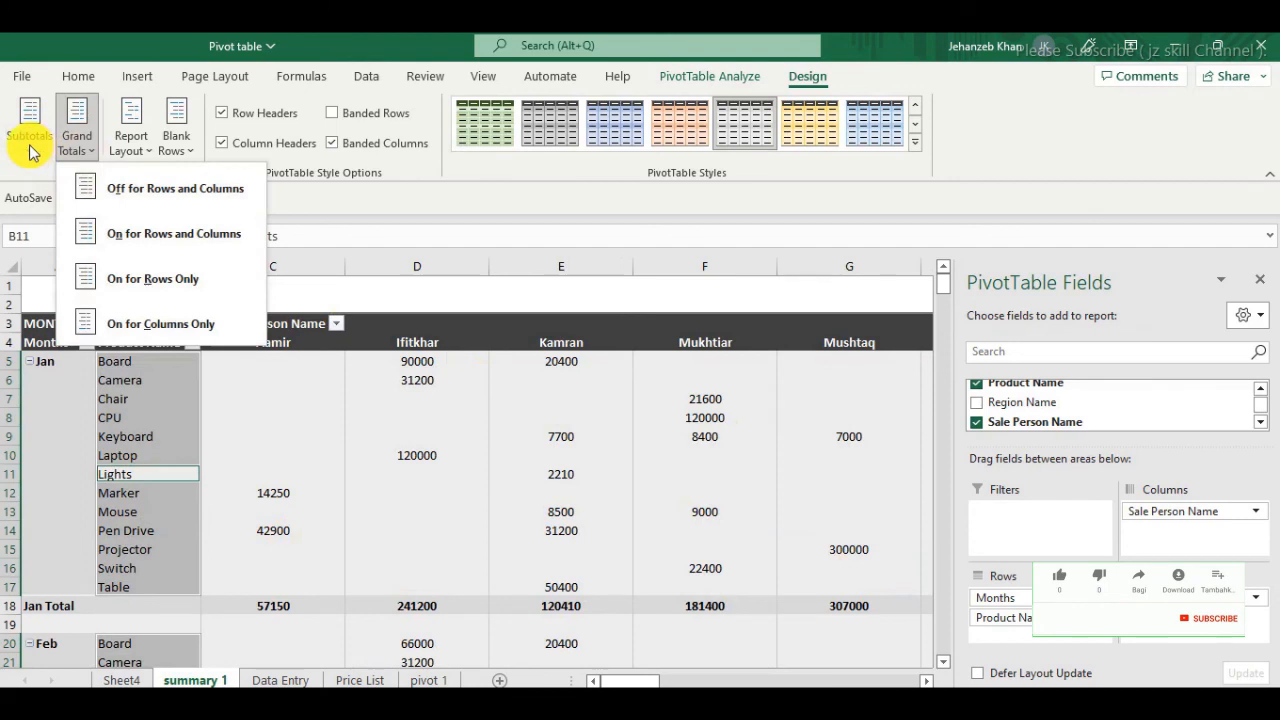
pyautogui.click(186, 190)
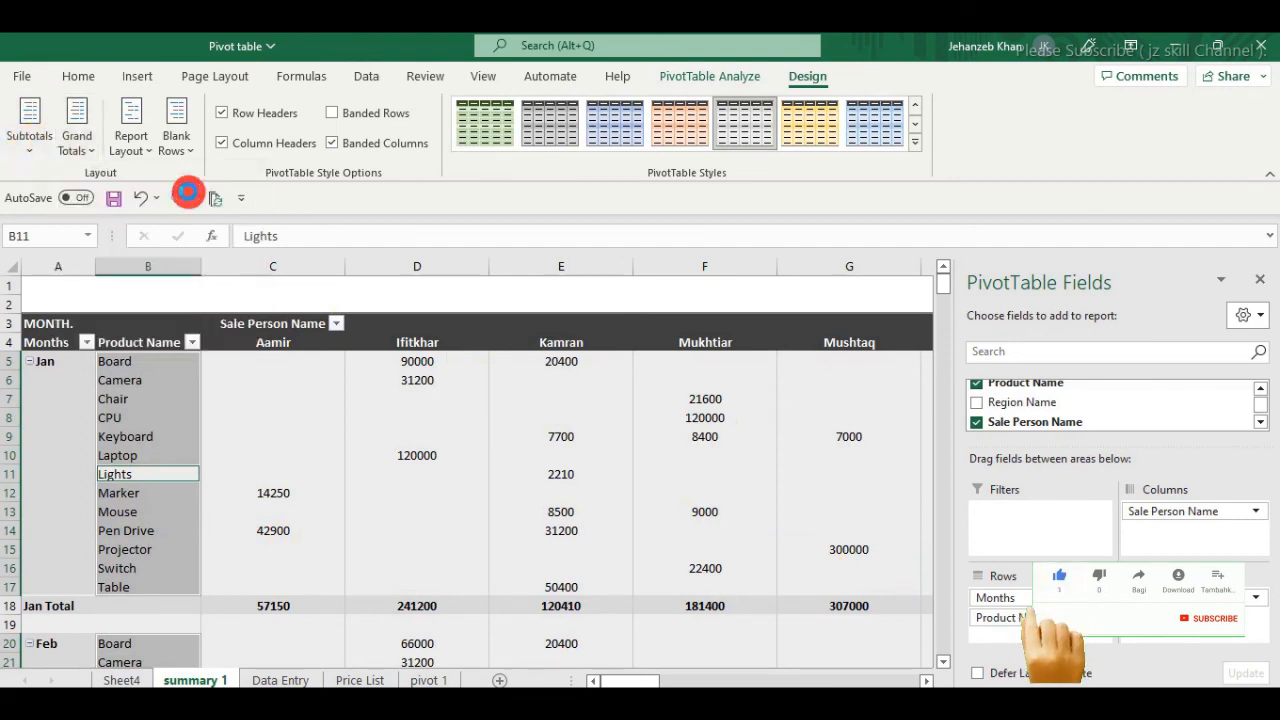
pyautogui.click(77, 140)
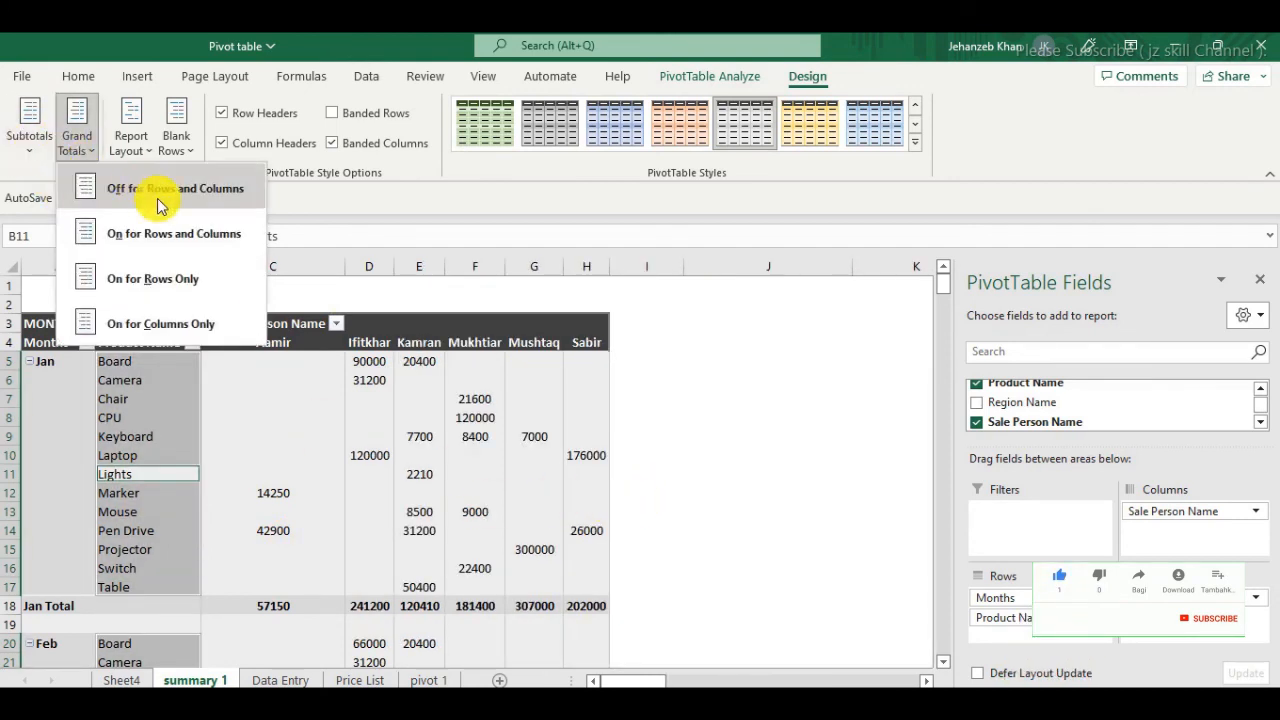
pyautogui.click(180, 233)
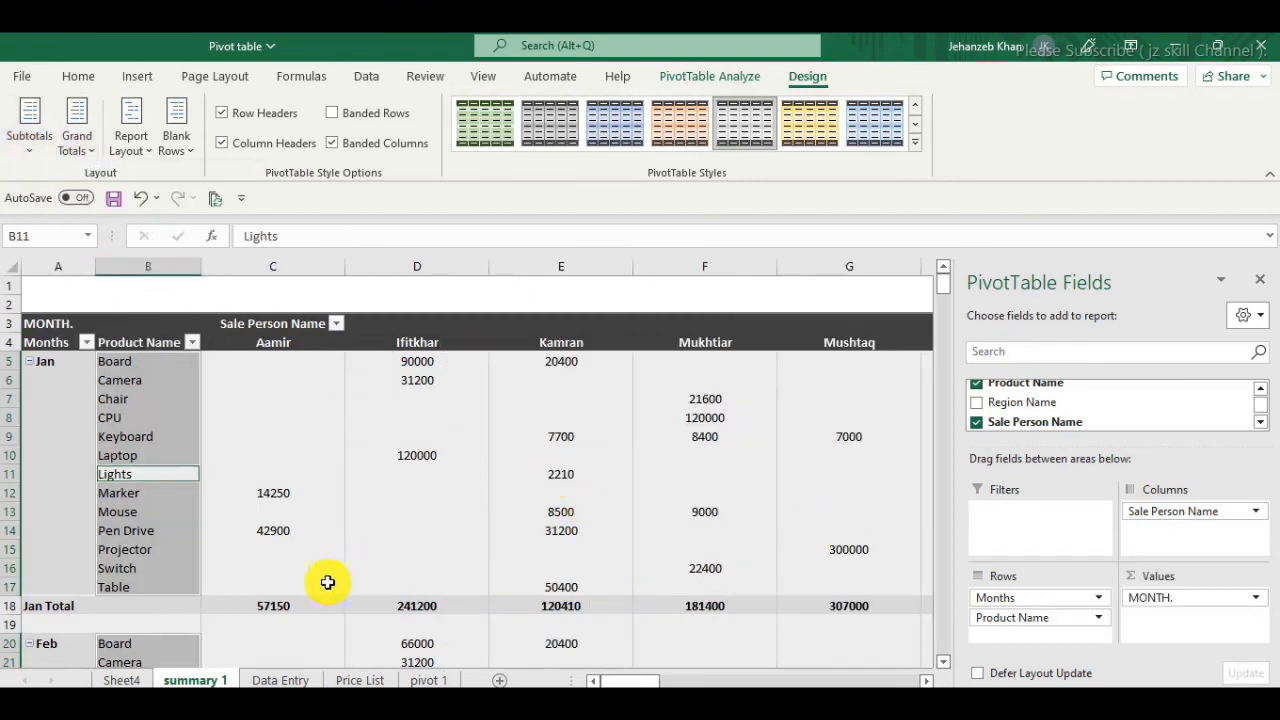
# Hide all subtotals in the month and product pivot table and check the row below the Jan products
pyautogui.click(17, 148)
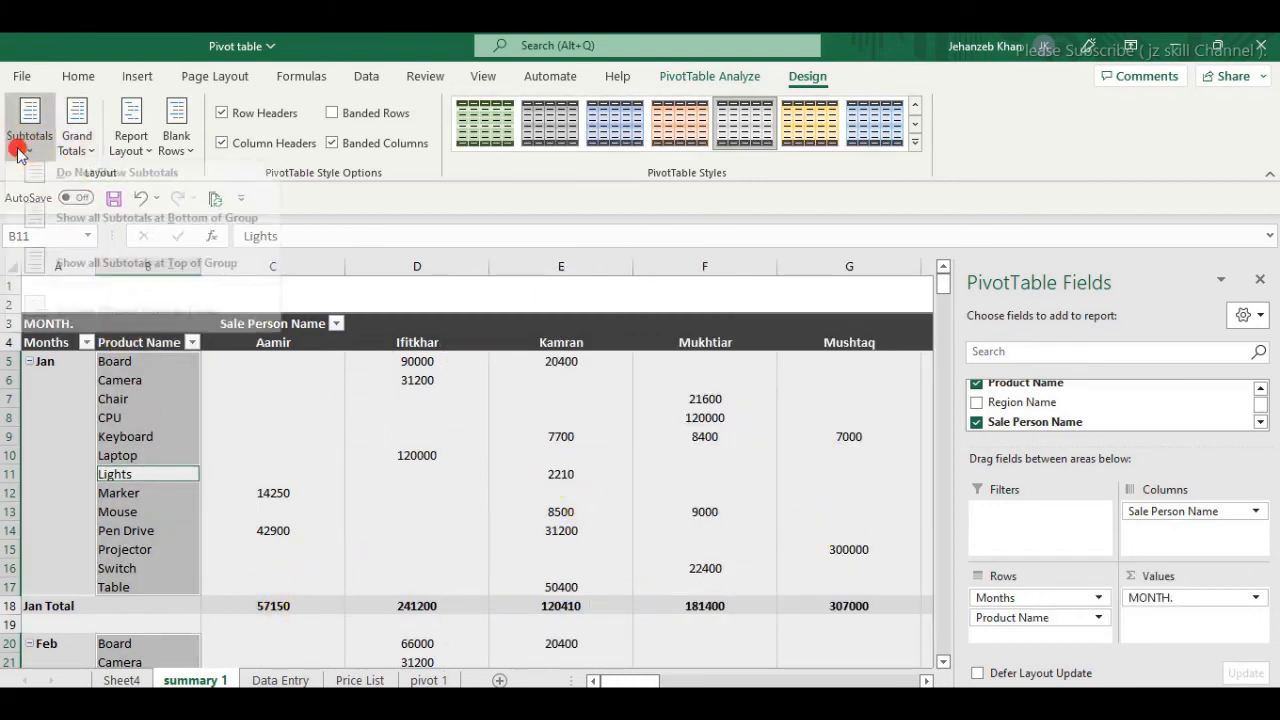
pyautogui.click(92, 192)
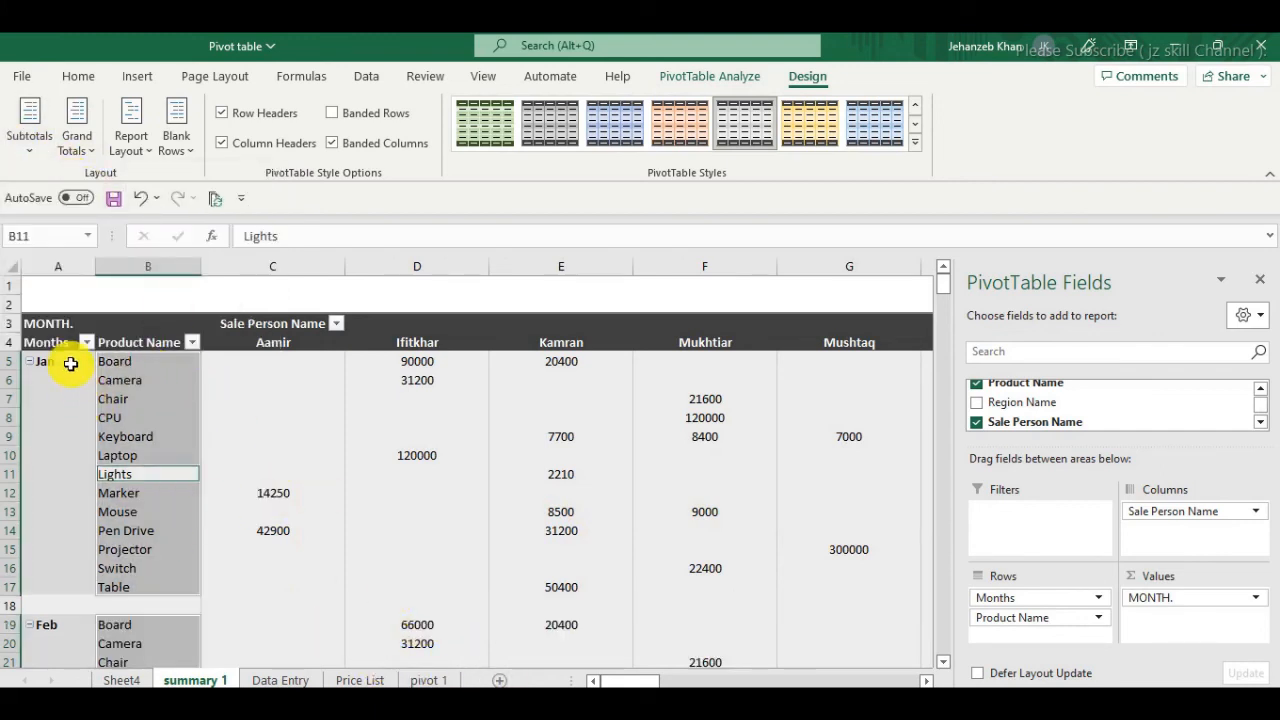
pyautogui.click(175, 606)
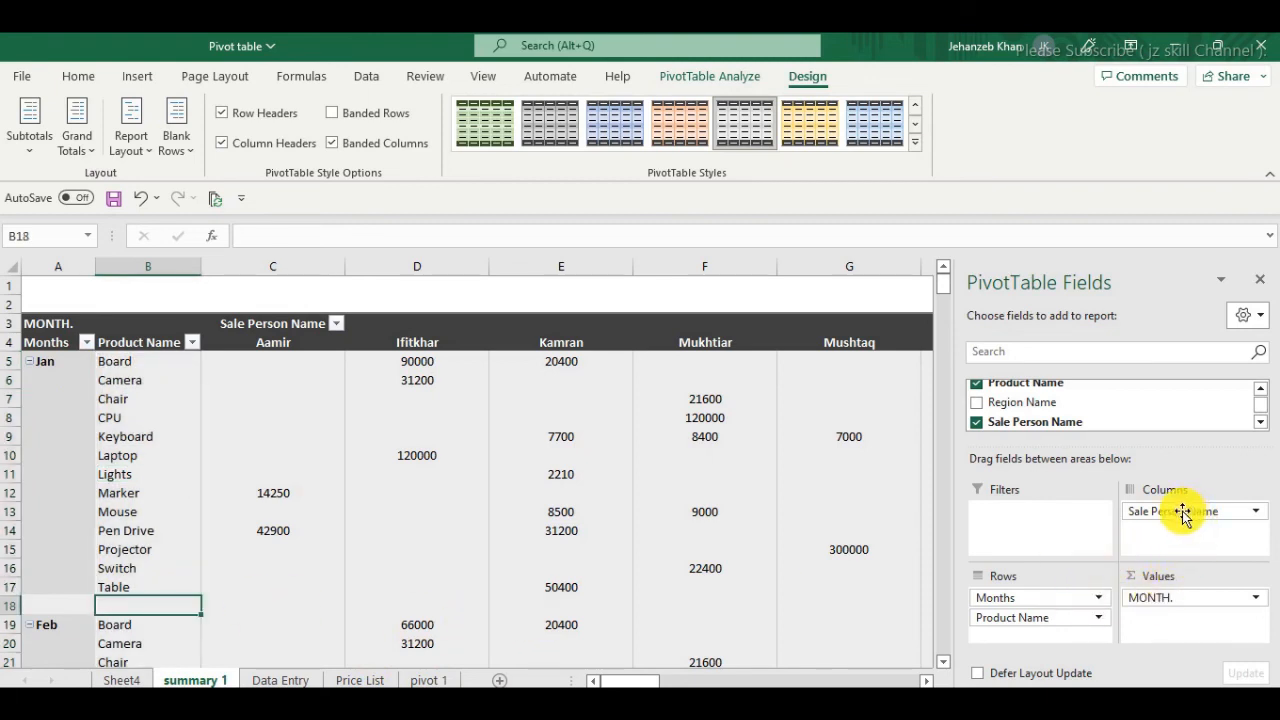
# Replace the Product Name field with Region Name below Months in the pivot table's Rows area
pyautogui.moveTo(1034, 616)
pyautogui.mouseDown()
pyautogui.moveTo(1128, 409)
pyautogui.moveTo(1071, 400)
pyautogui.moveTo(1050, 628)
pyautogui.mouseUp()
pyautogui.scroll(3, 1065, 405)
pyautogui.scroll(-2, 1063, 405)
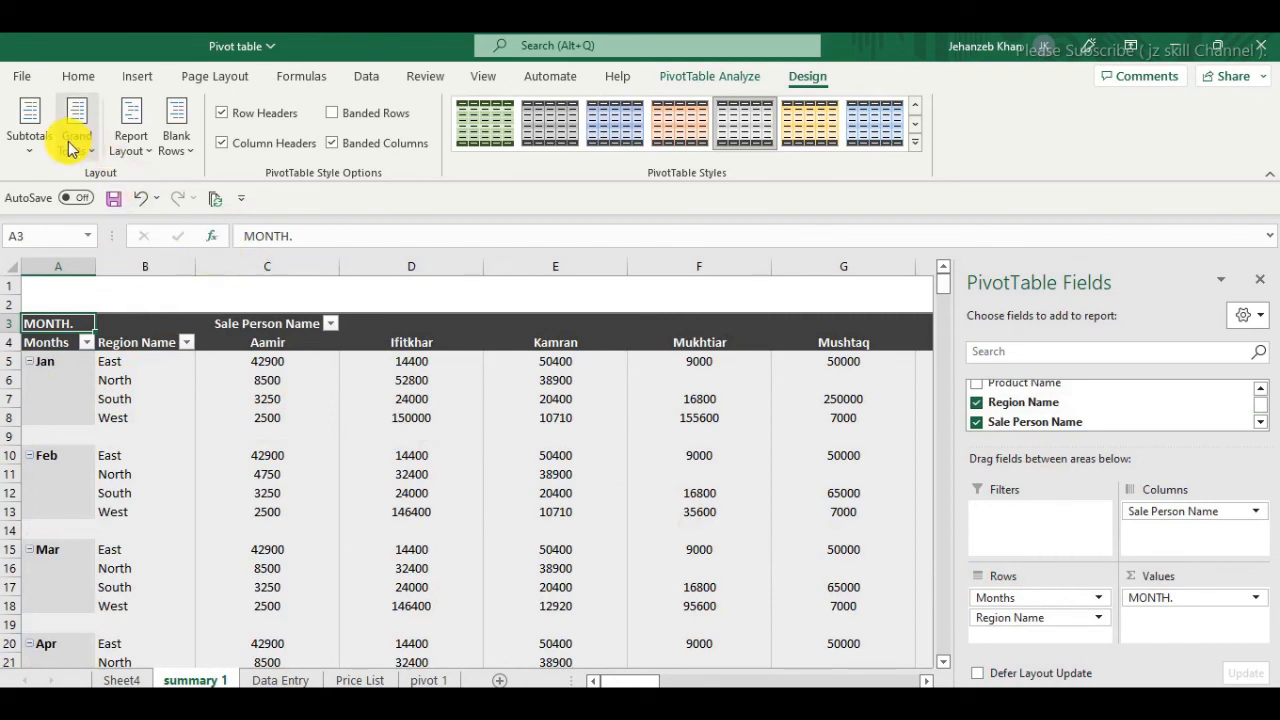
# Try hiding the subtotals in the month and region pivot table, and show them at the bottom of each group
pyautogui.click(29, 135)
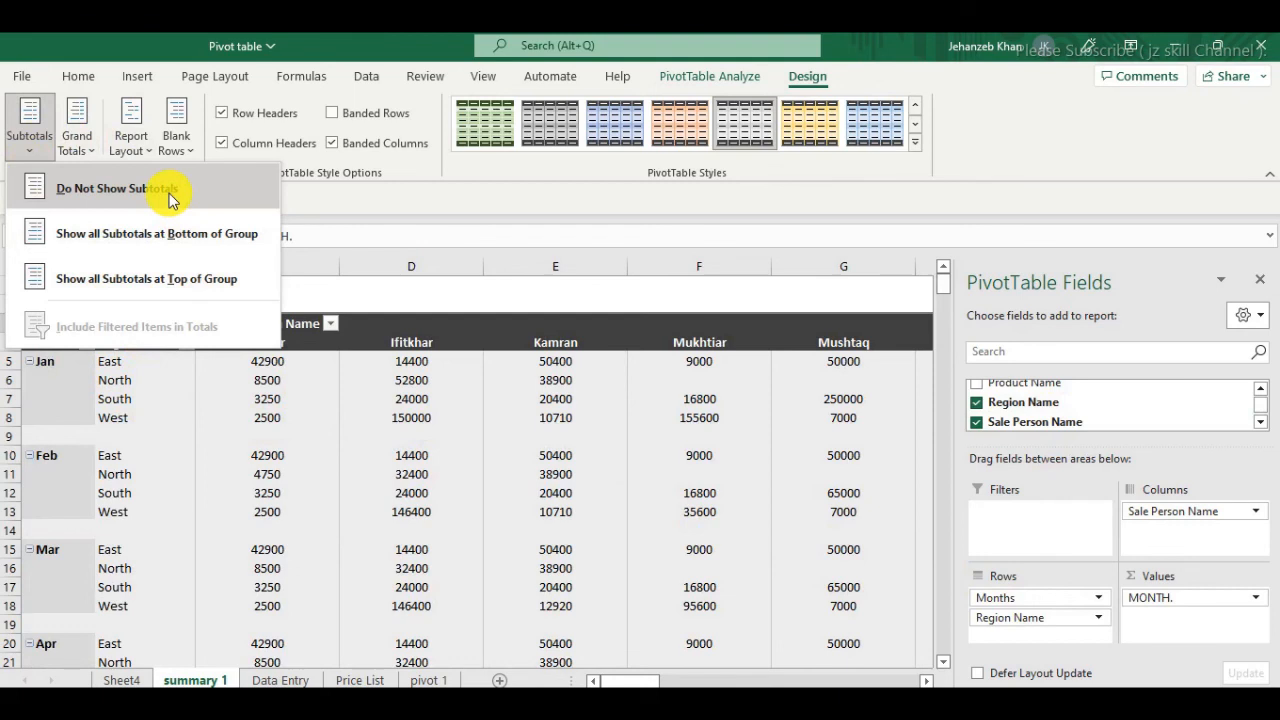
pyautogui.click(170, 199)
pyautogui.click(32, 140)
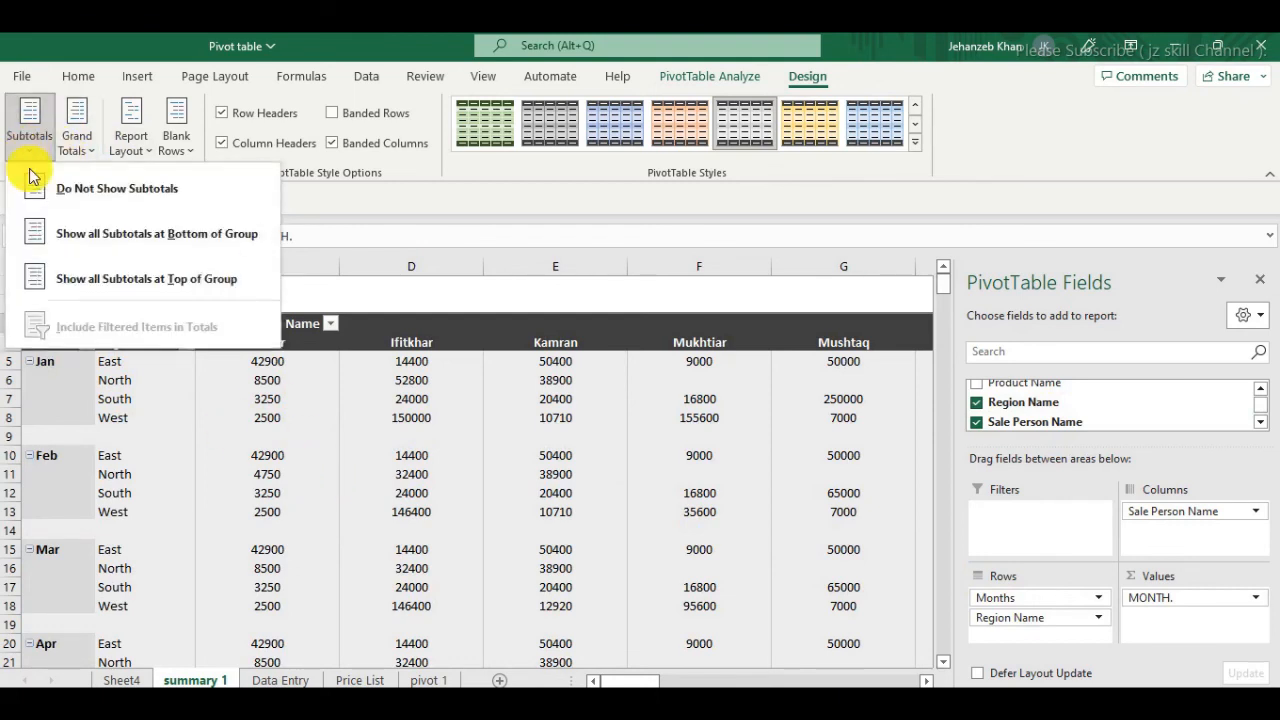
pyautogui.click(40, 188)
pyautogui.click(30, 140)
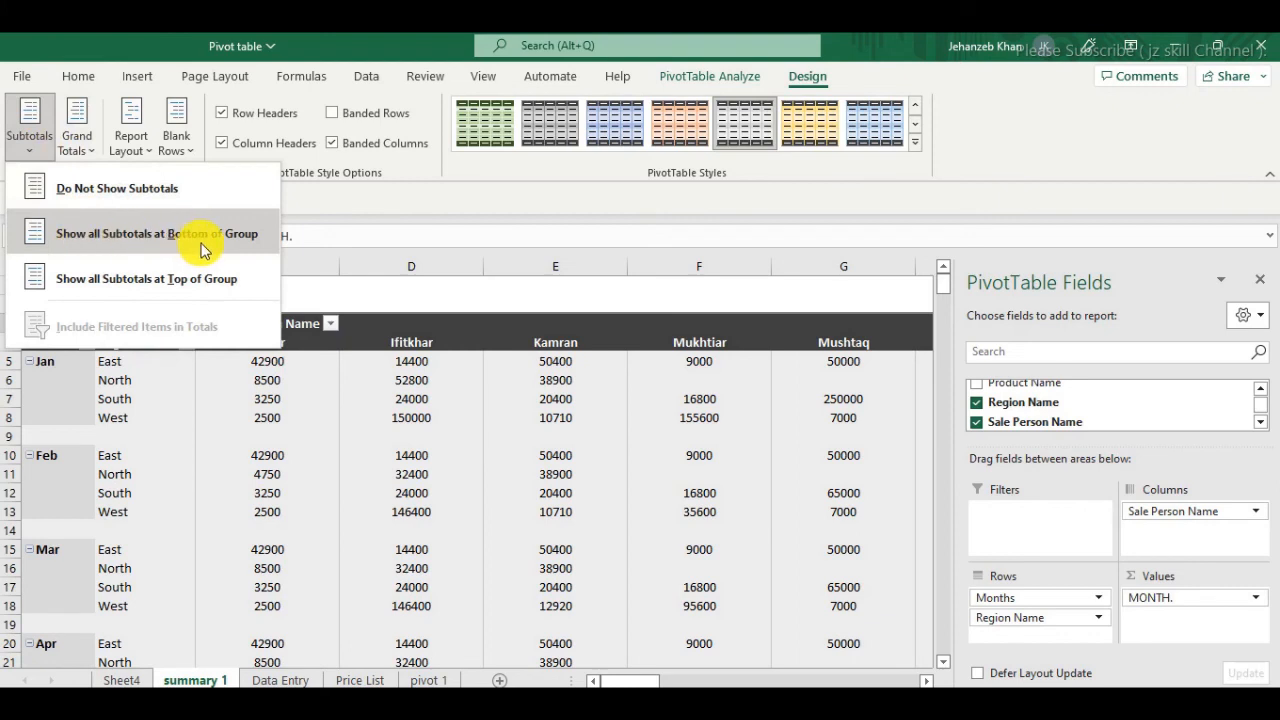
pyautogui.click(248, 247)
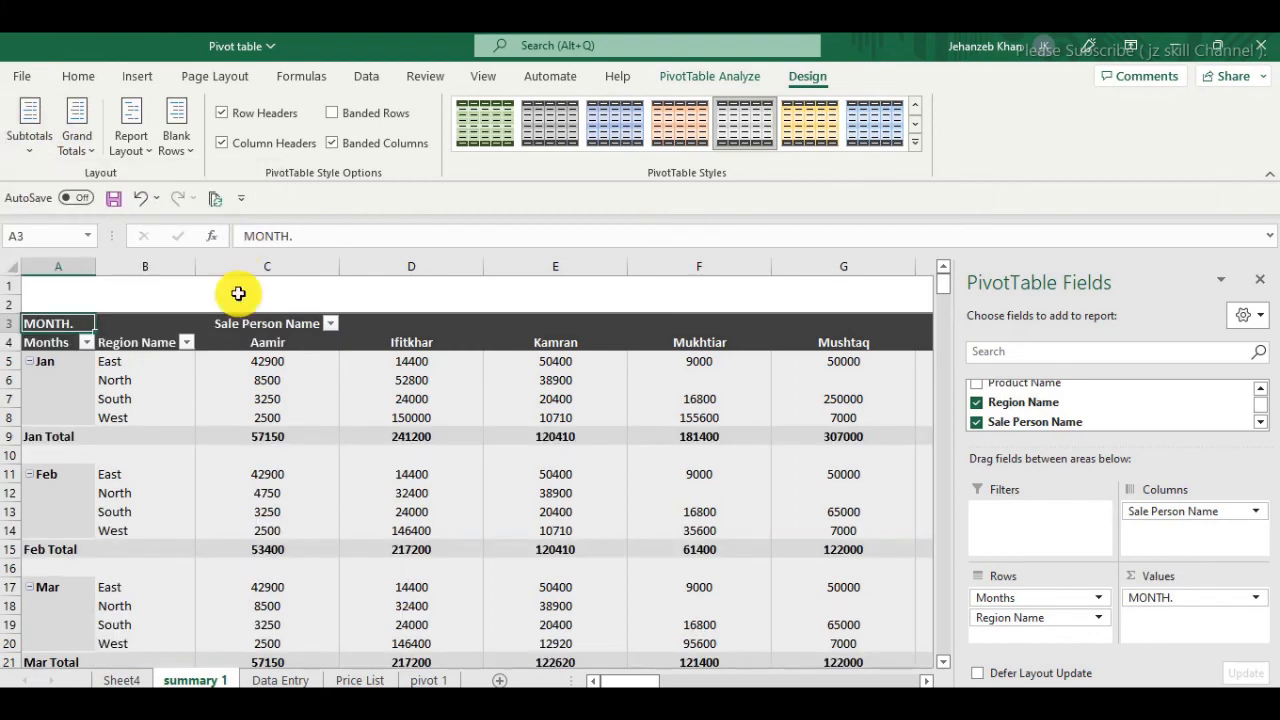
# Set the subtotals to the top of each group, hide them, and show them at the top of each group again
pyautogui.click(18, 144)
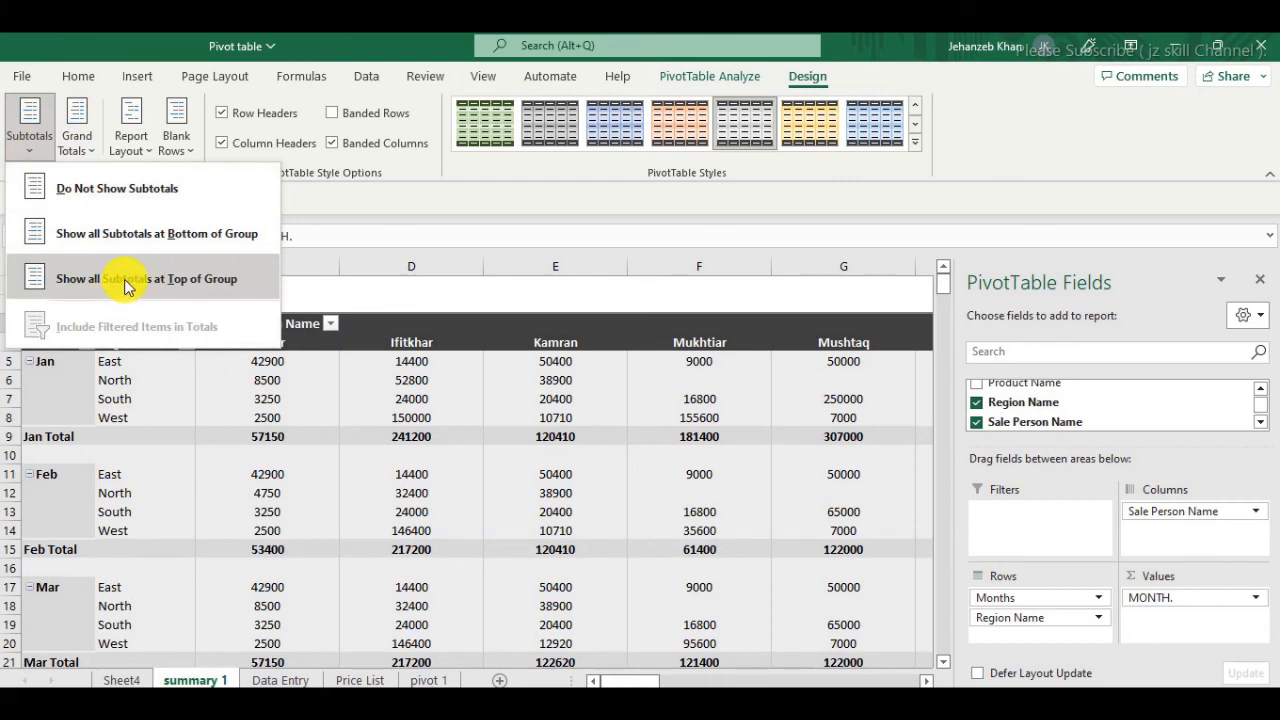
pyautogui.click(125, 287)
pyautogui.click(29, 120)
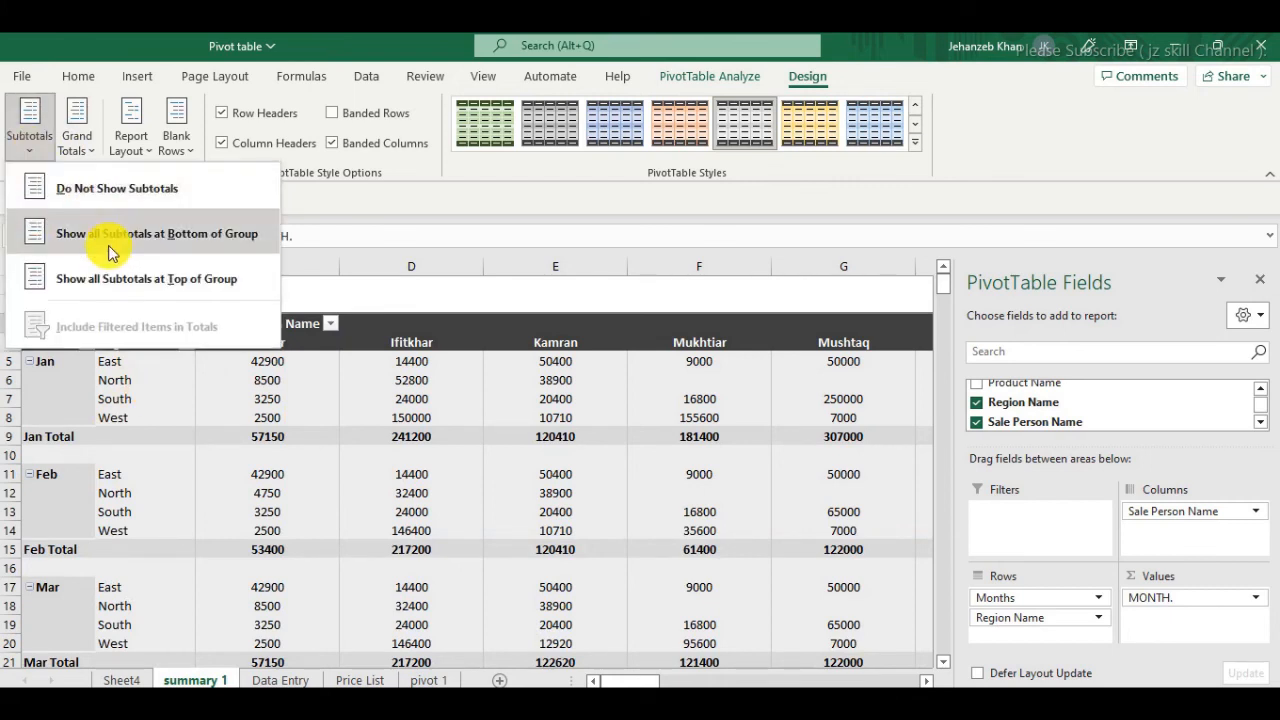
pyautogui.click(110, 190)
pyautogui.click(27, 118)
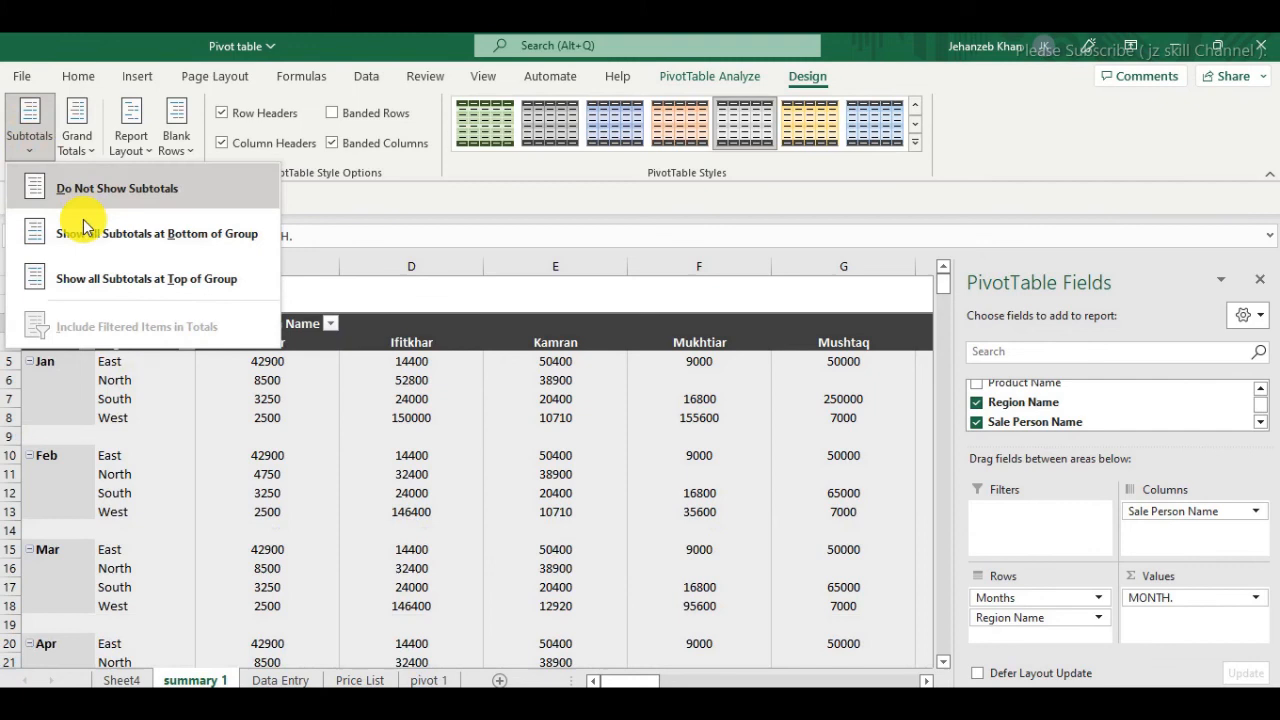
pyautogui.click(109, 277)
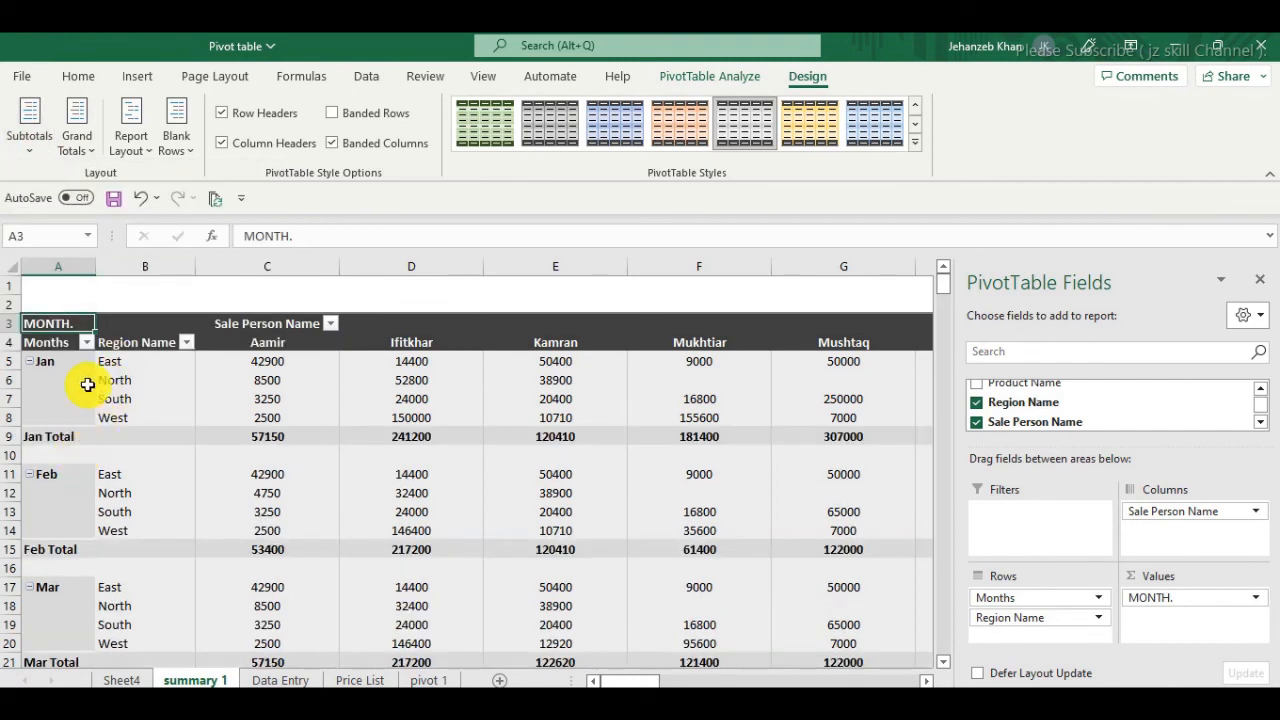
pyautogui.click(33, 147)
pyautogui.click(116, 280)
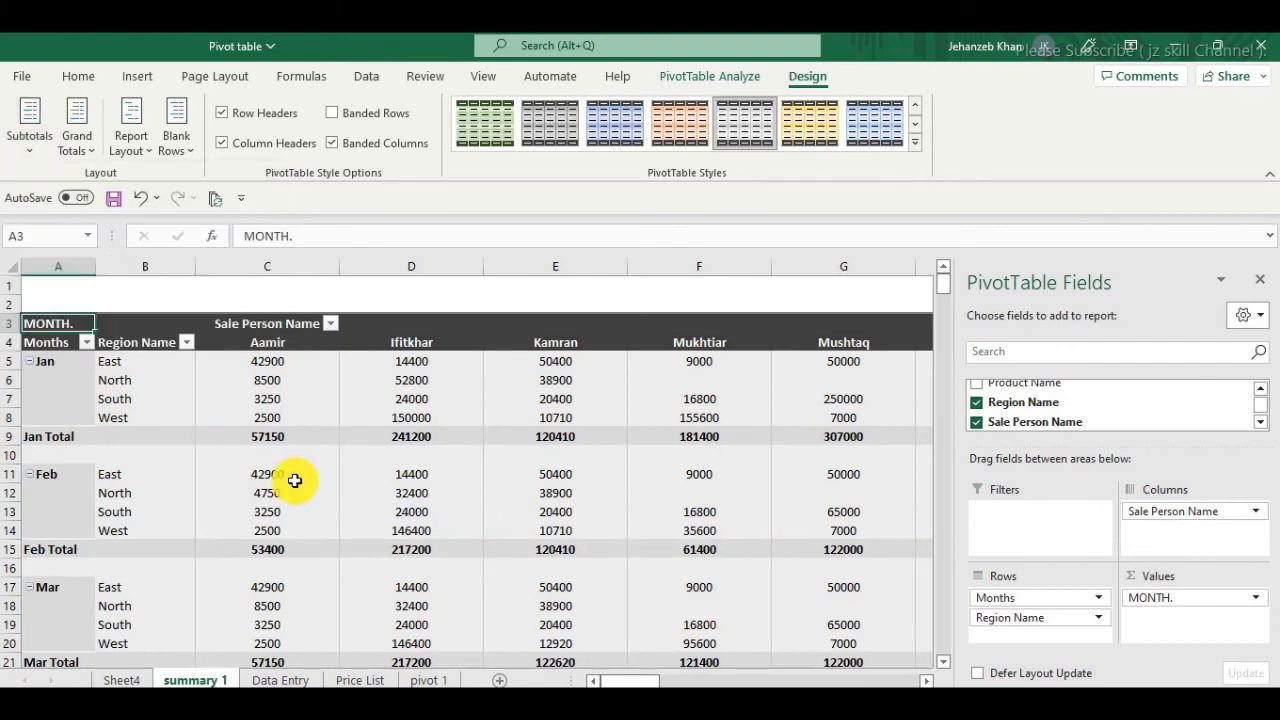
# Close the PivotTable field list and look over the monthly region rows and their subtotals across all salespeople
pyautogui.scroll(-2, 337, 440)
pyautogui.scroll(2, 337, 440)
pyautogui.click(550, 76)
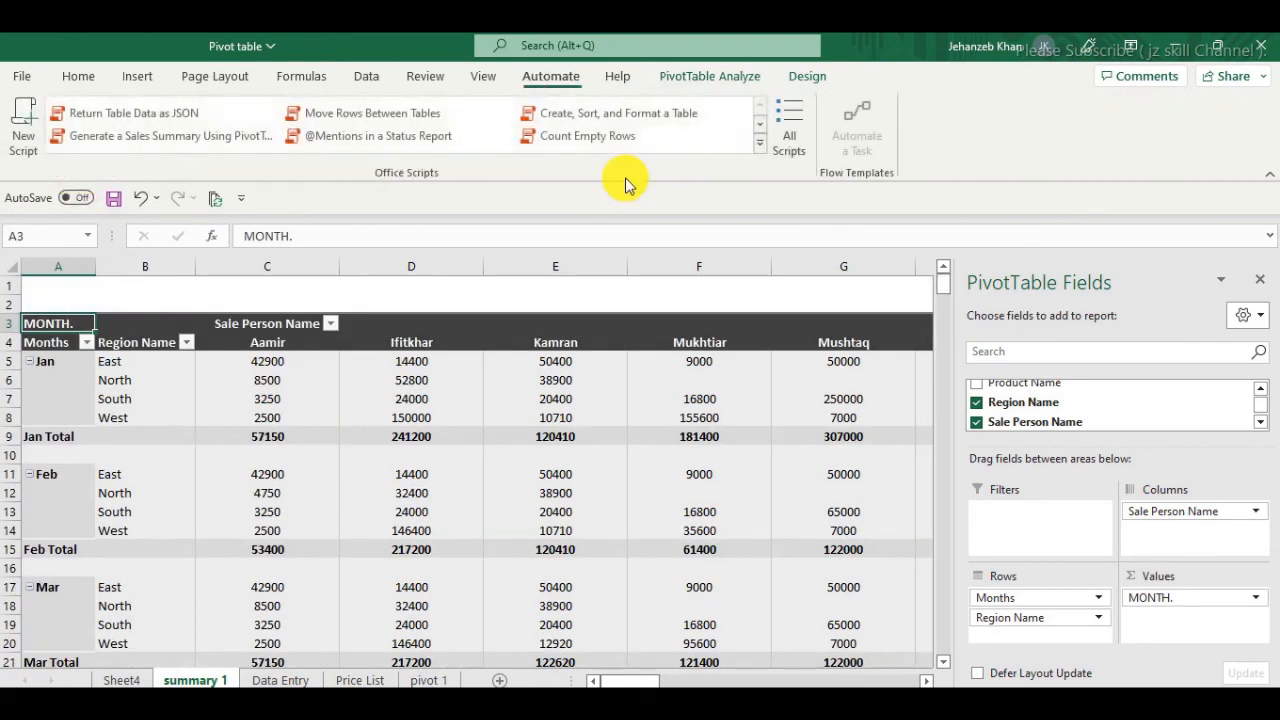
pyautogui.click(808, 77)
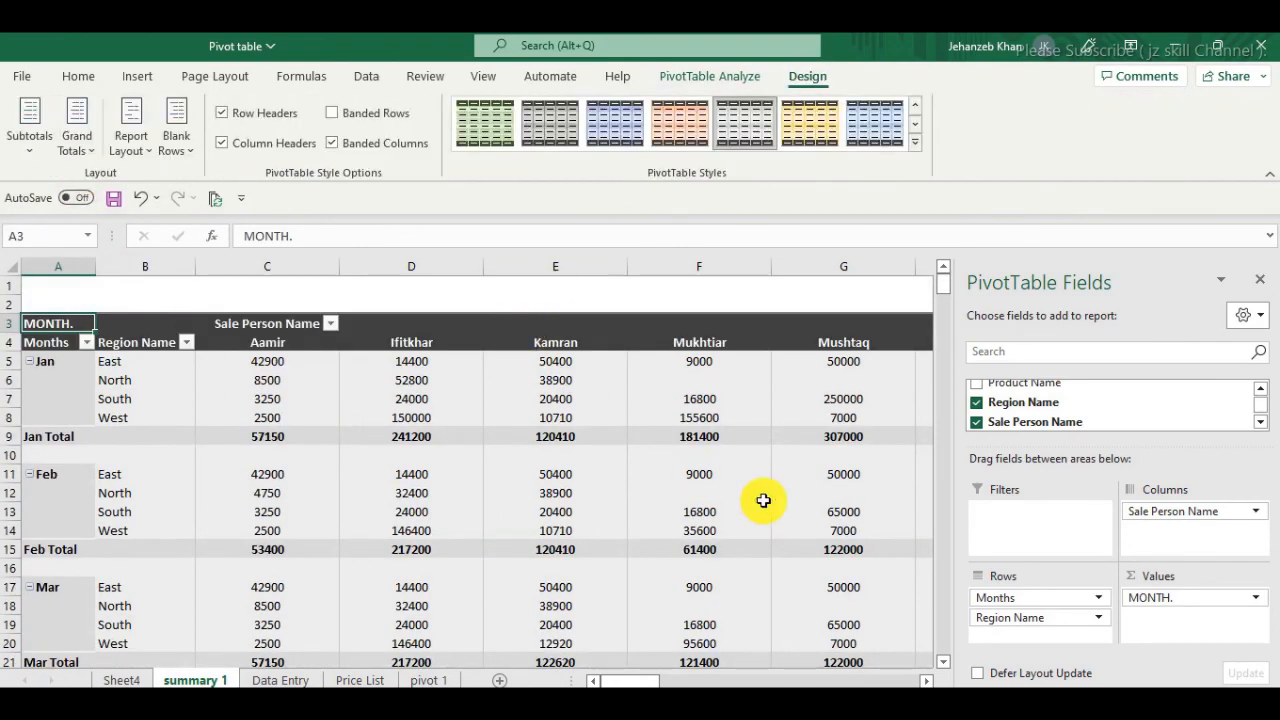
pyautogui.click(1263, 279)
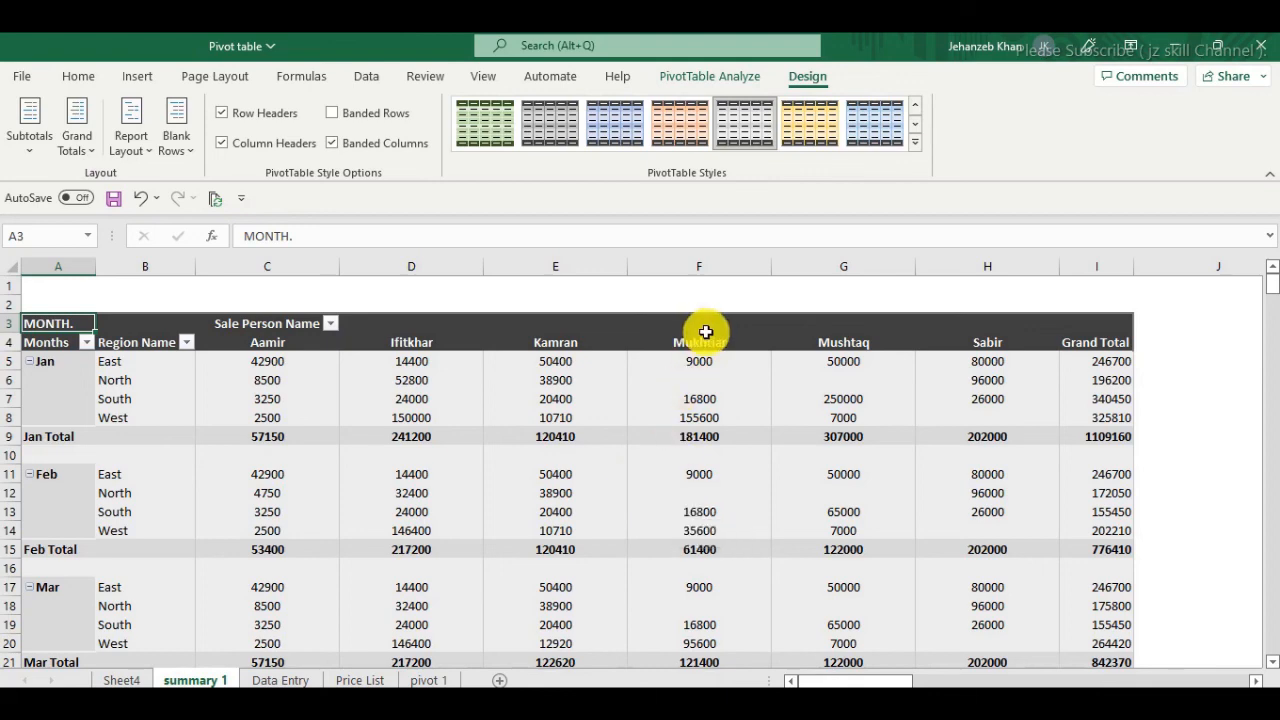
pyautogui.scroll(-4, 593, 470)
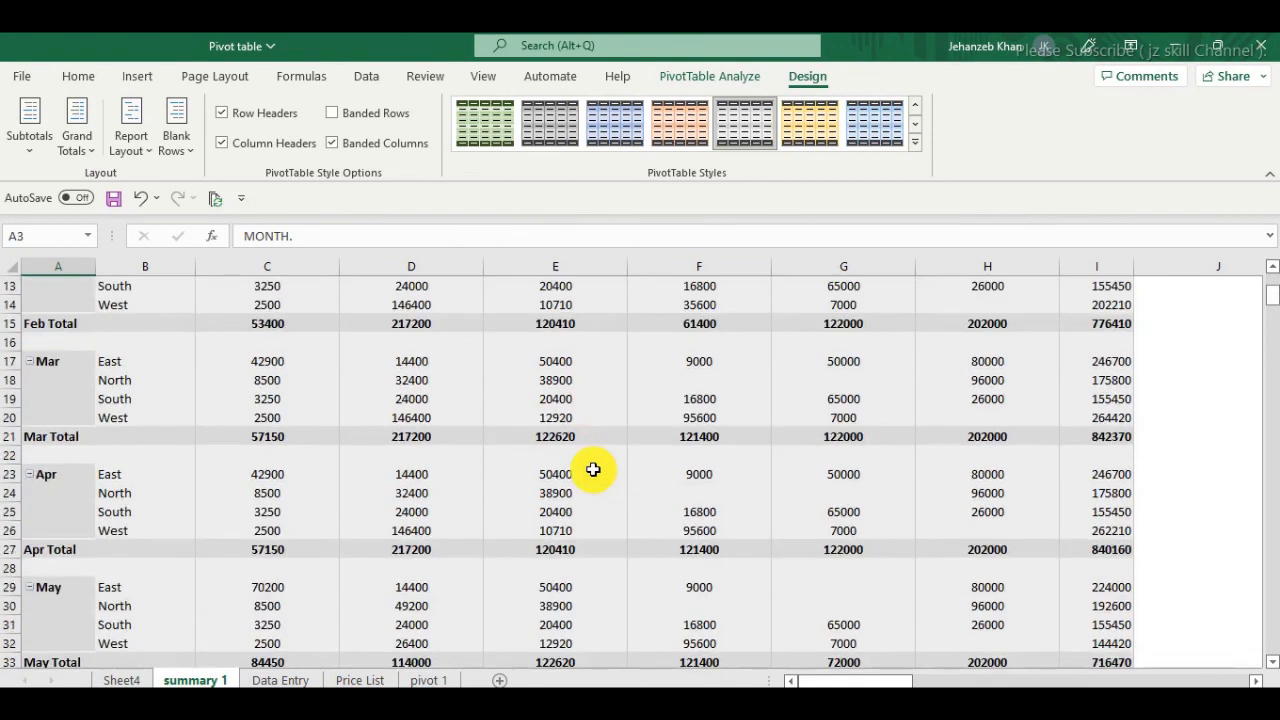
pyautogui.scroll(4, 593, 470)
pyautogui.scroll(-4, 593, 470)
pyautogui.scroll(3, 593, 470)
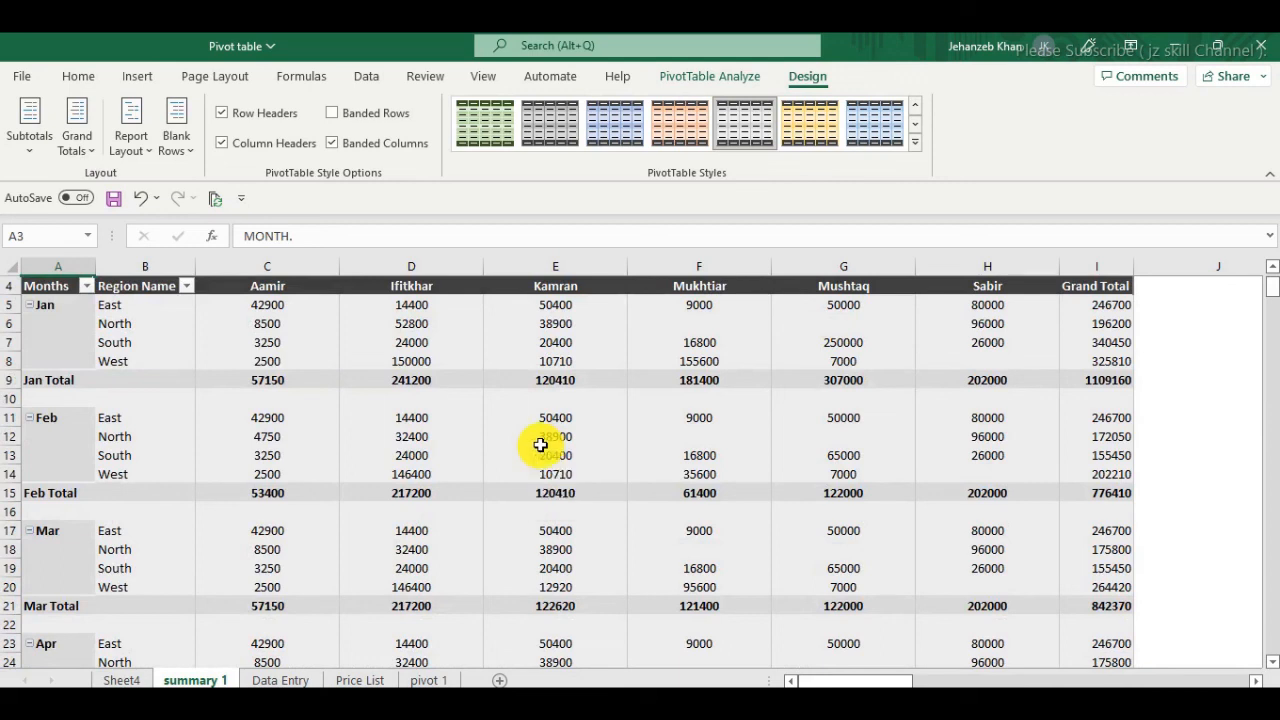
# Look at the calculation options for the pivot table's fields, items and sets, and check the details of Jan's North value in the first salesperson column
pyautogui.click(731, 80)
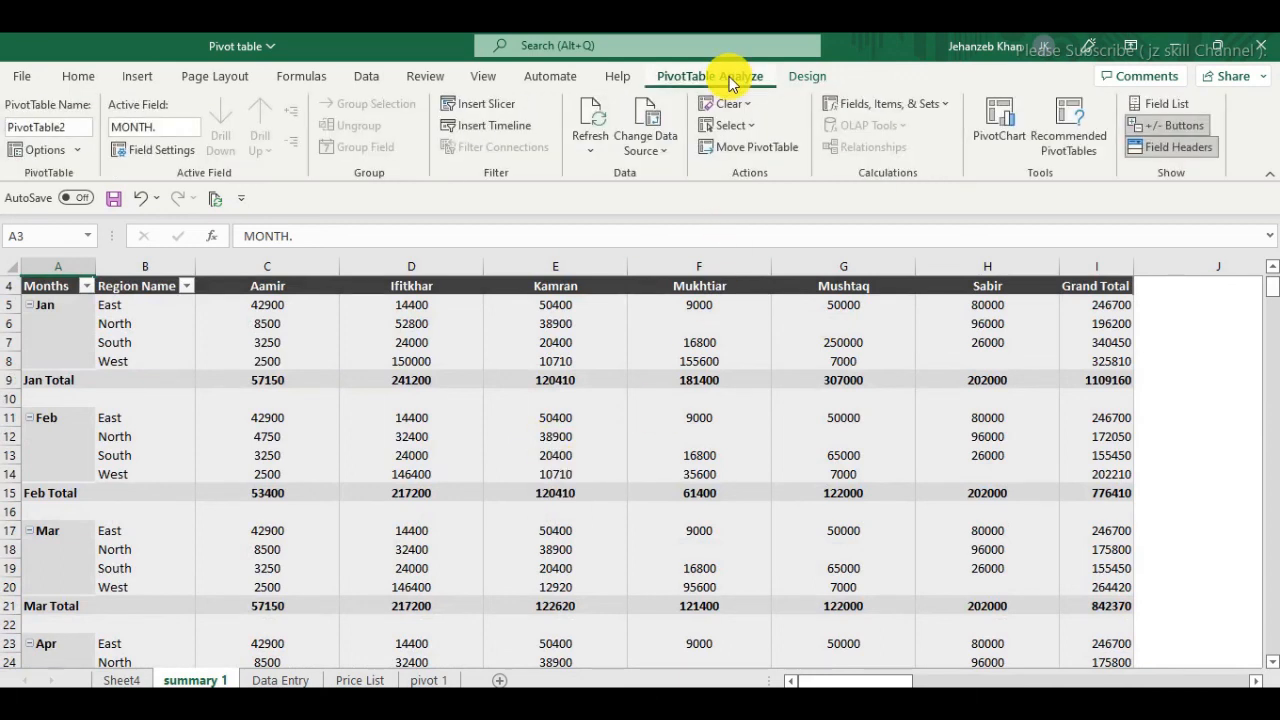
pyautogui.click(922, 108)
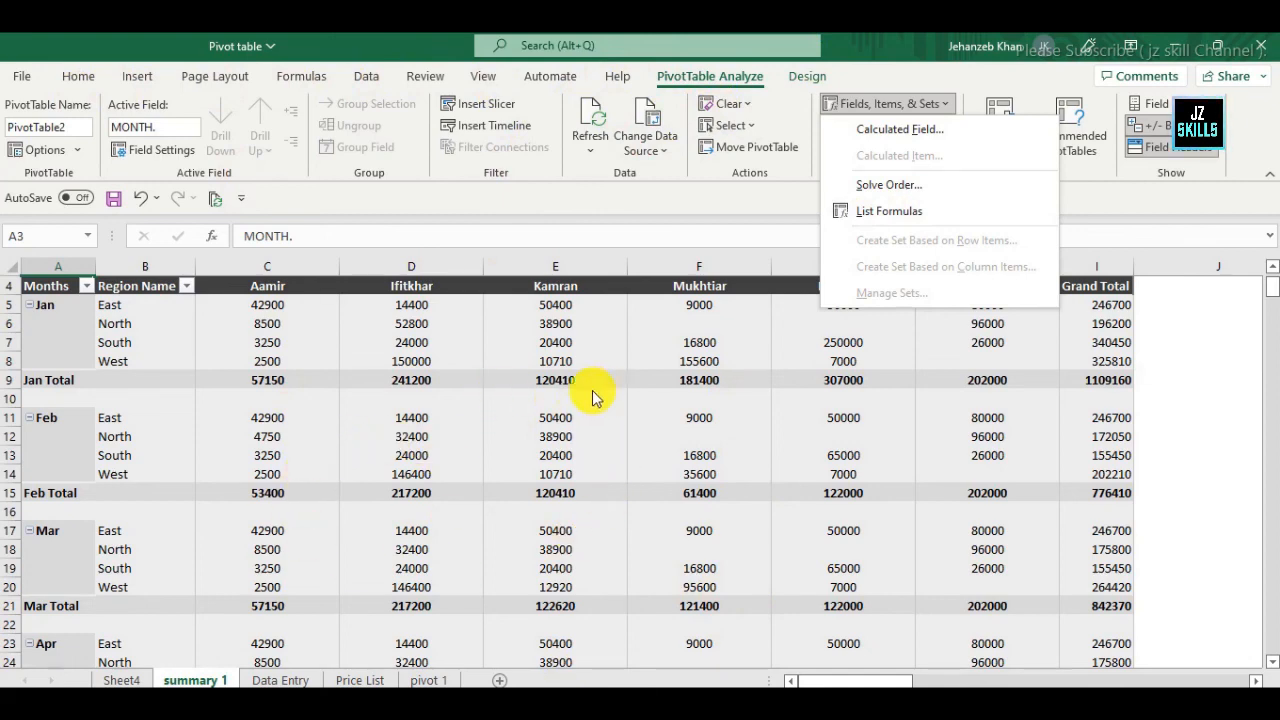
pyautogui.click(1224, 400)
pyautogui.scroll(-4, 842, 467)
pyautogui.scroll(5, 708, 440)
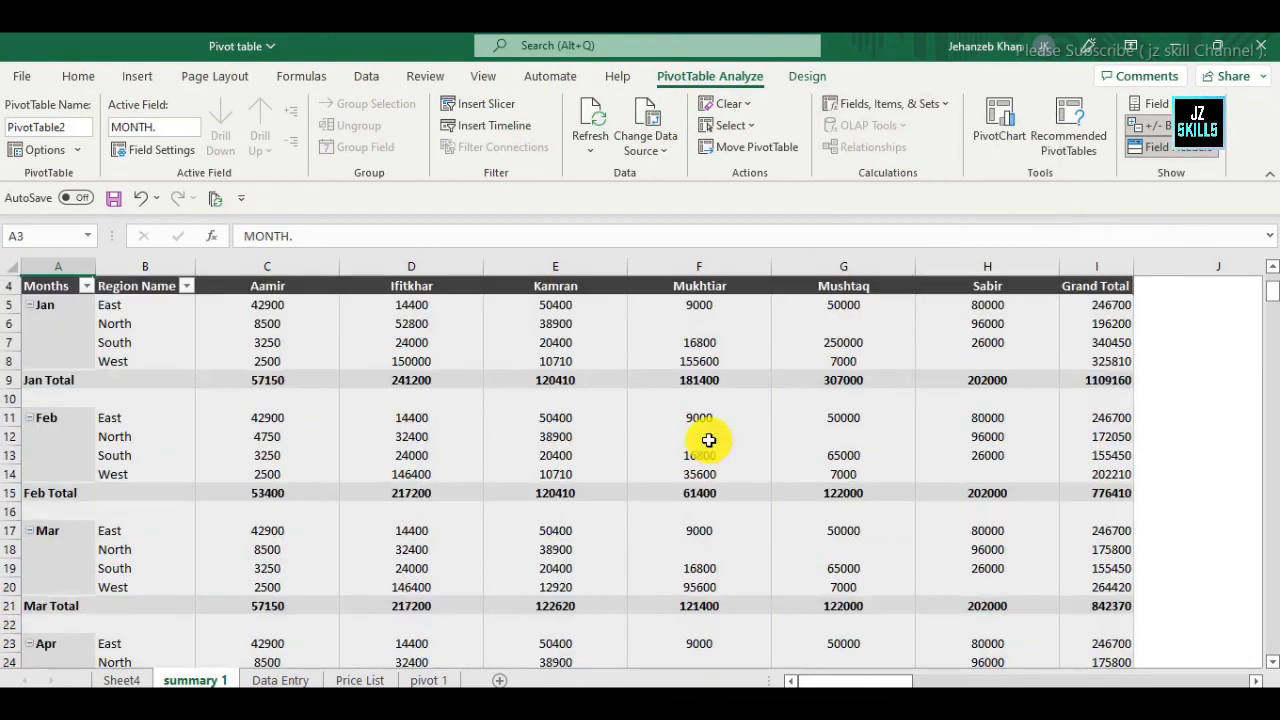
pyautogui.moveTo(702, 438)
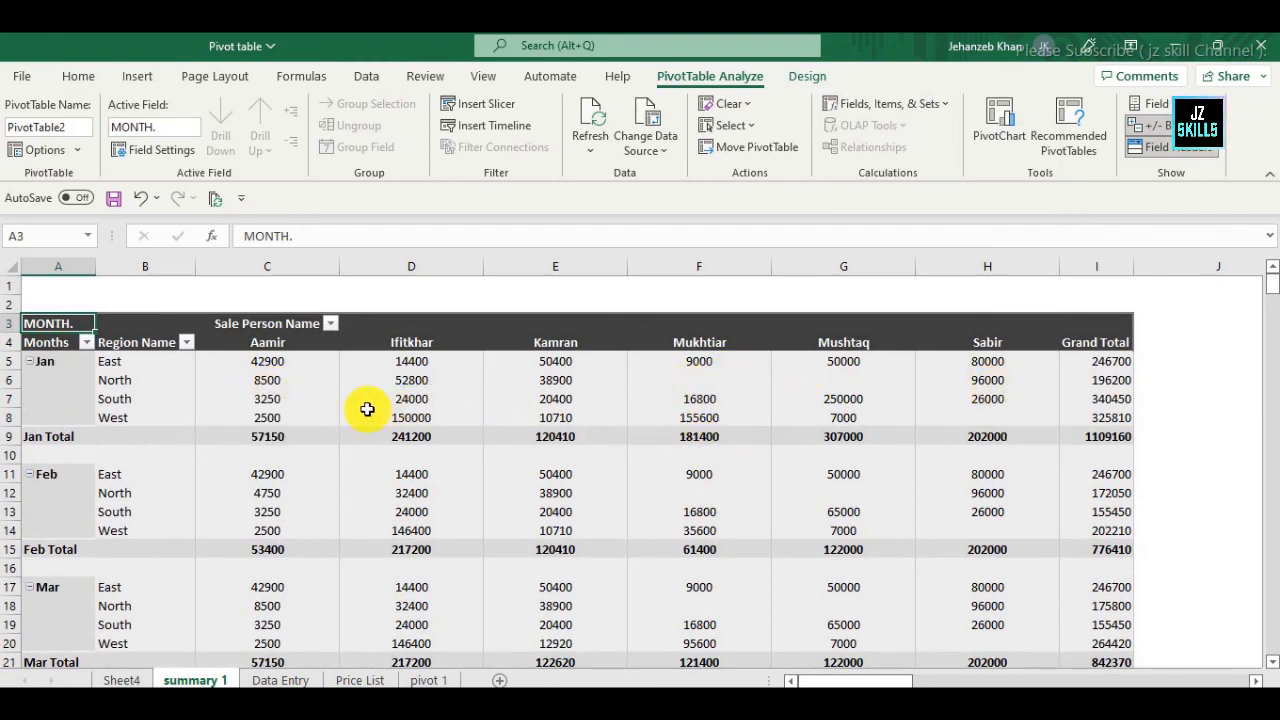
pyautogui.moveTo(285, 390)
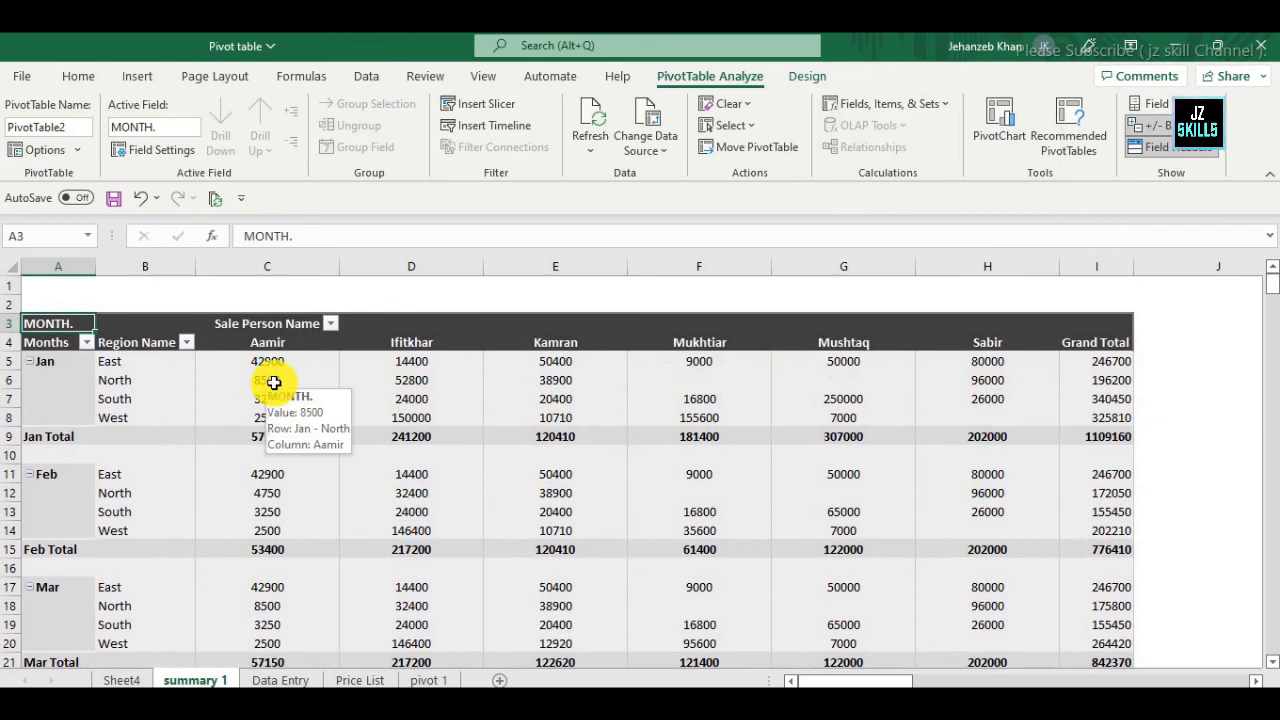